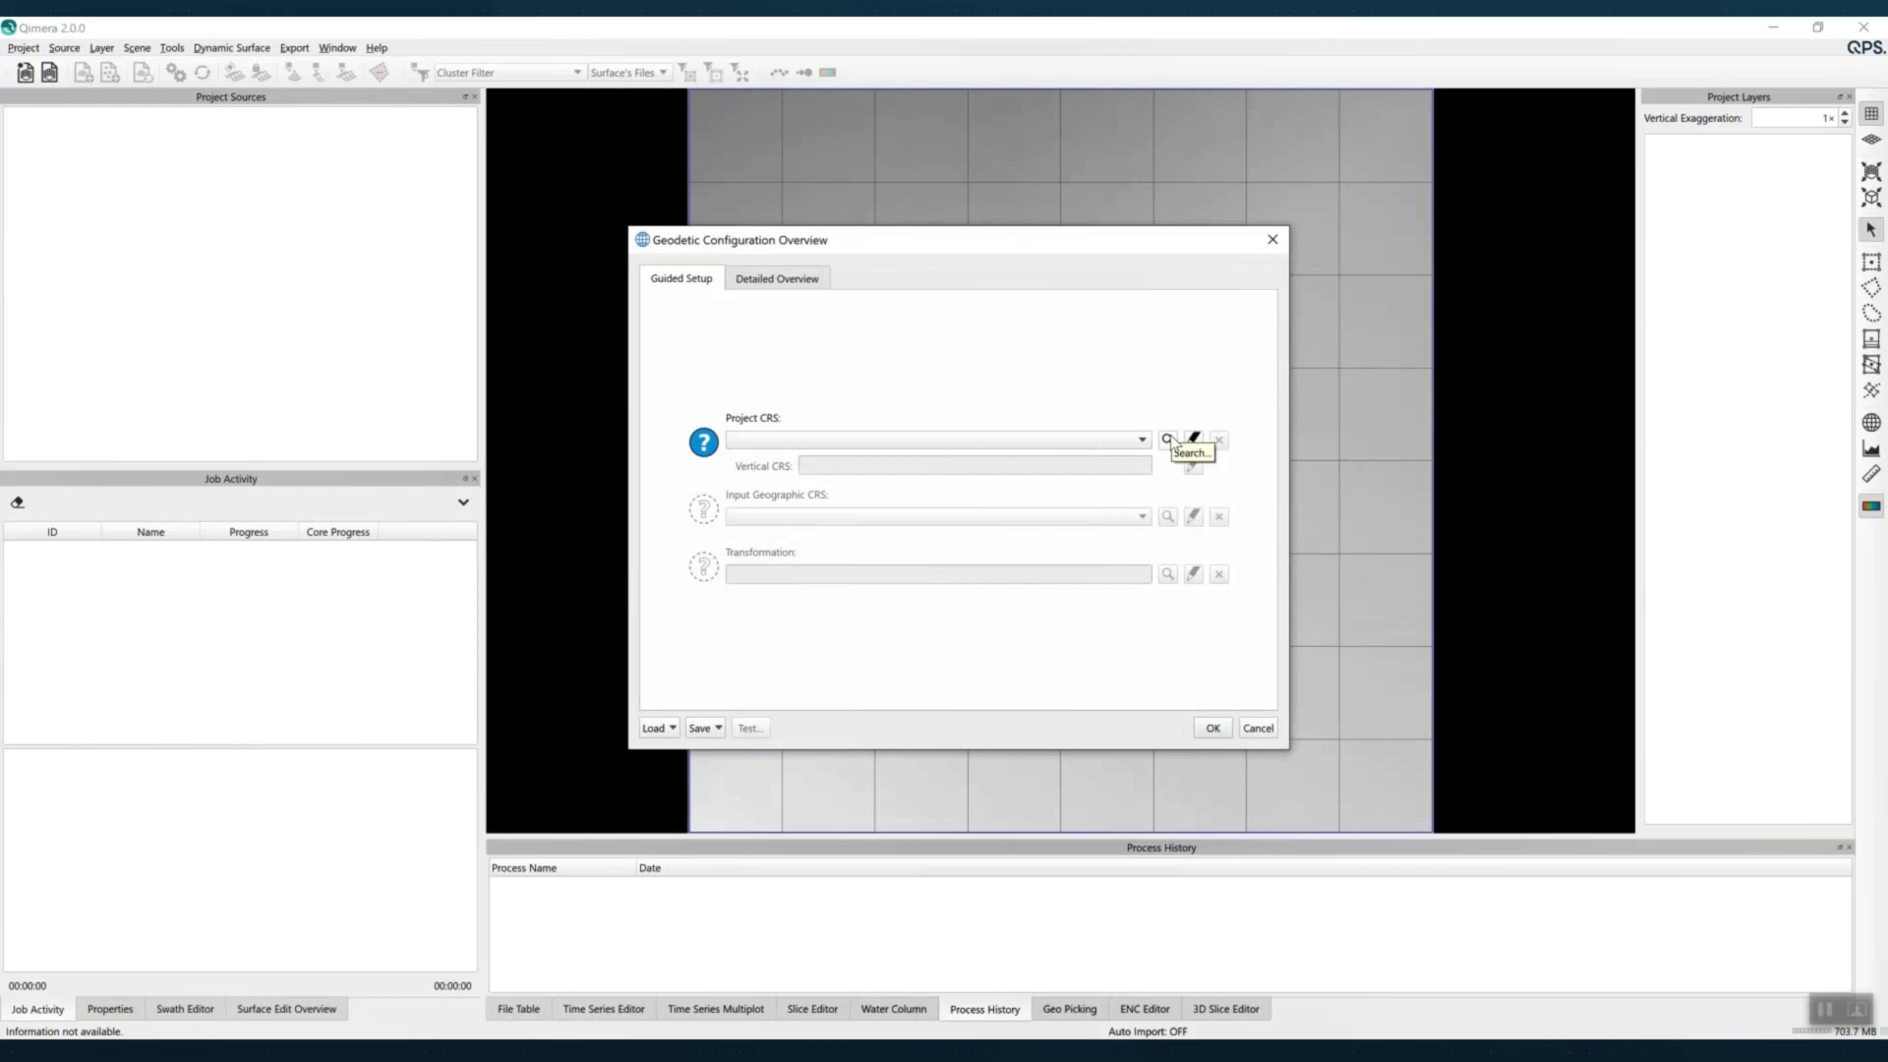
# Search the coordinate reference systems for "utm 20n wgs 84" and set the project CRS to WGS 84 / UTM zone 20N (EPSG 32620)
pyautogui.click(1168, 440)
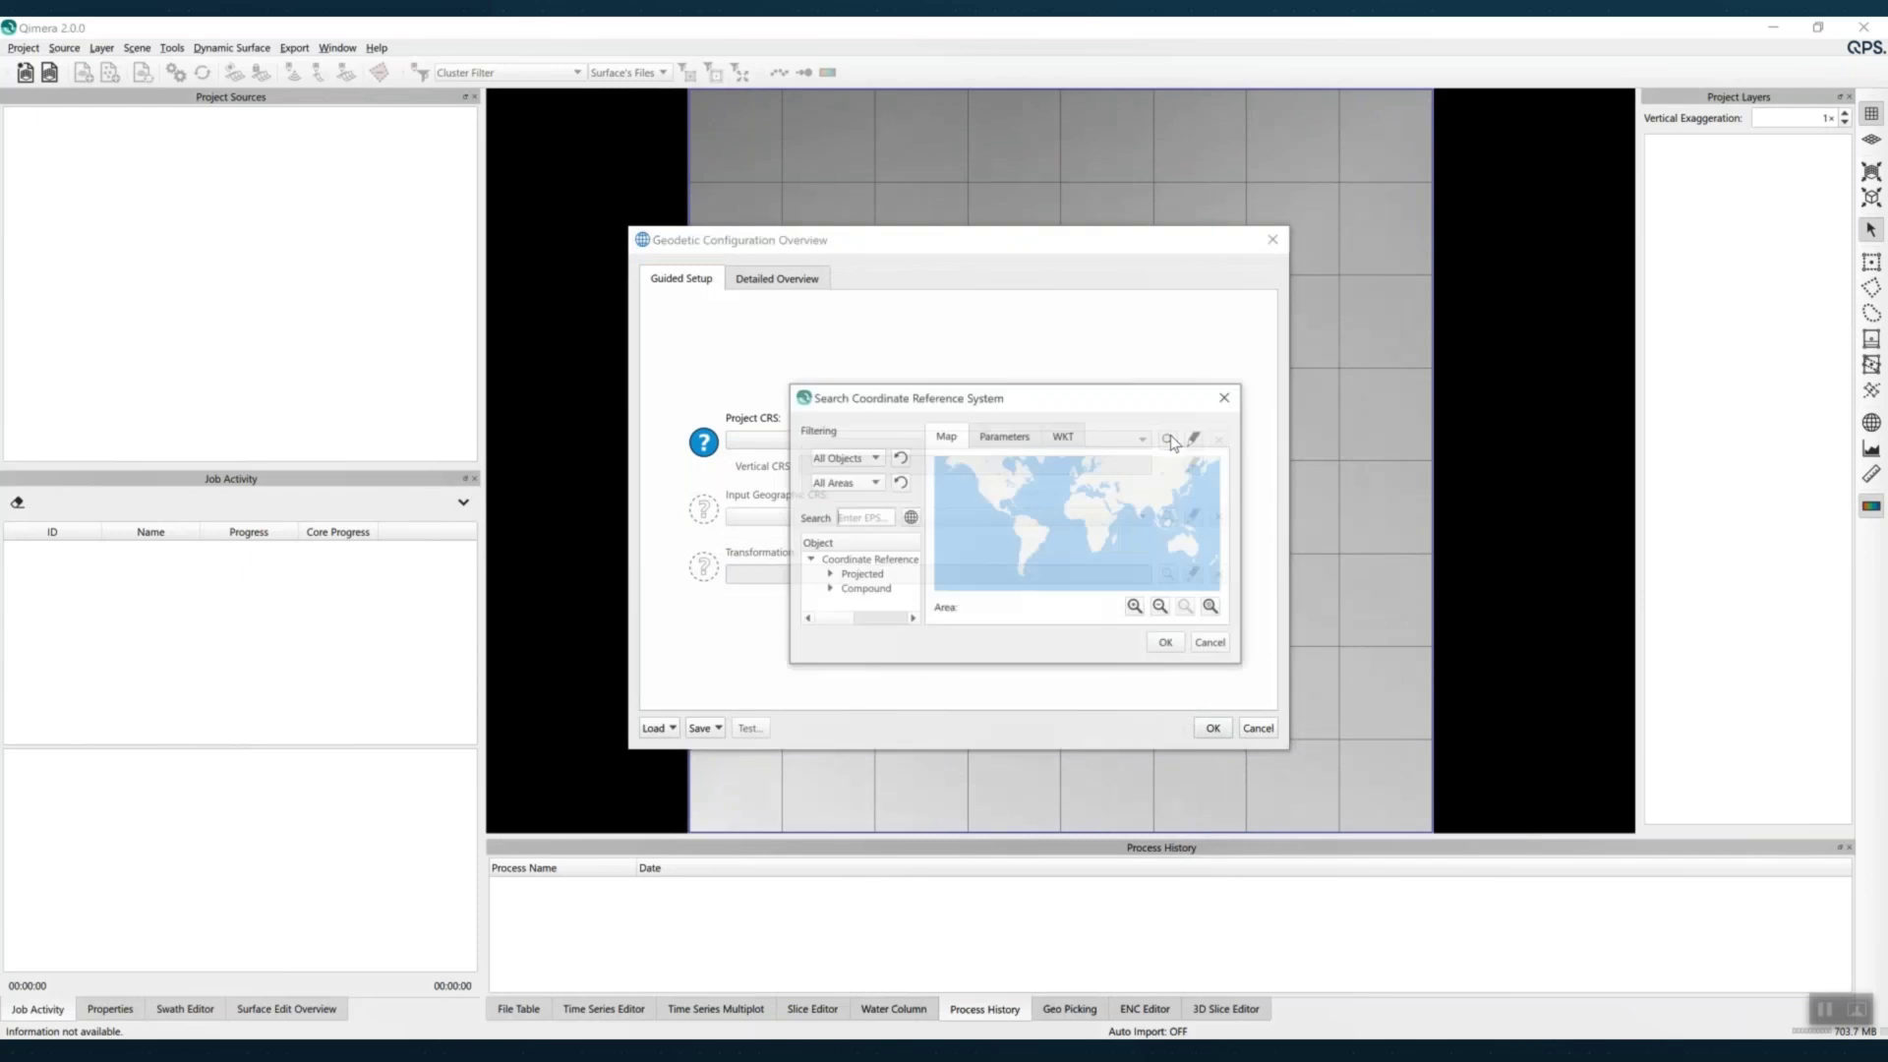
pyautogui.moveTo(1244, 665); pyautogui.dragTo(1447, 792)
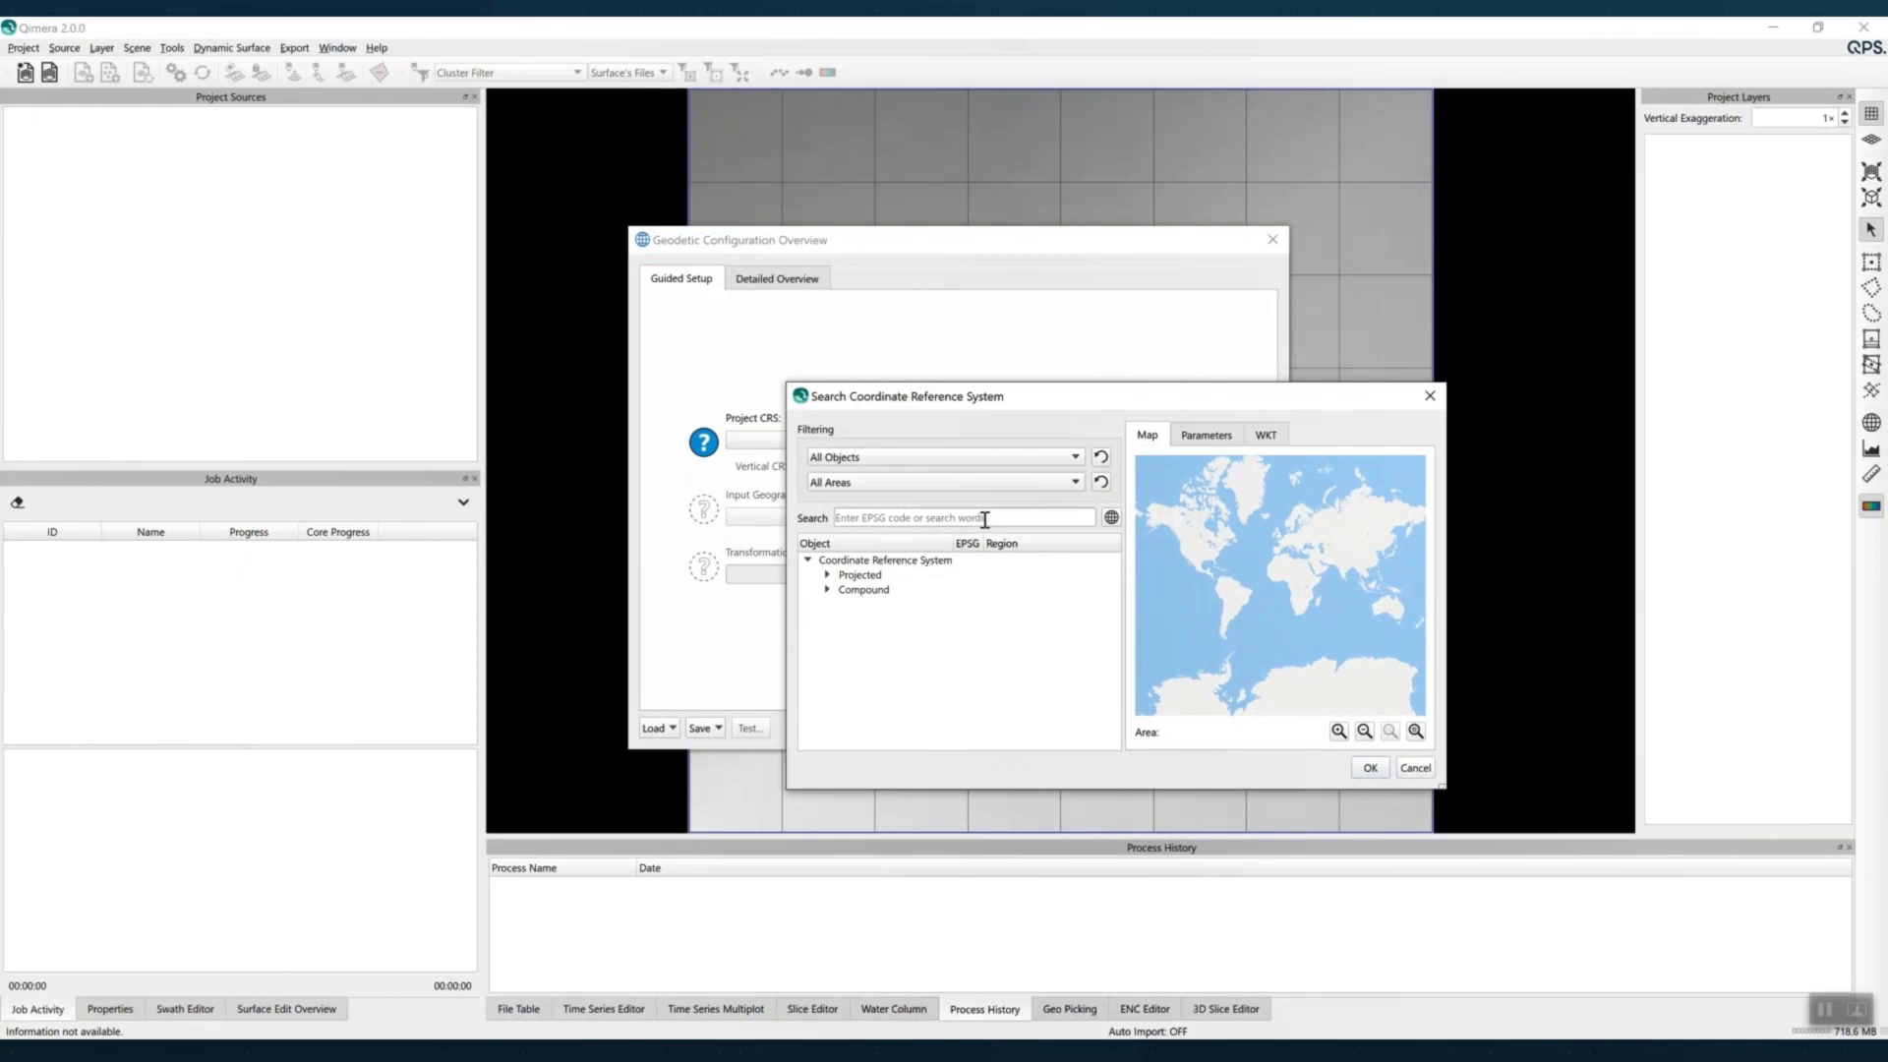
pyautogui.write('utm')
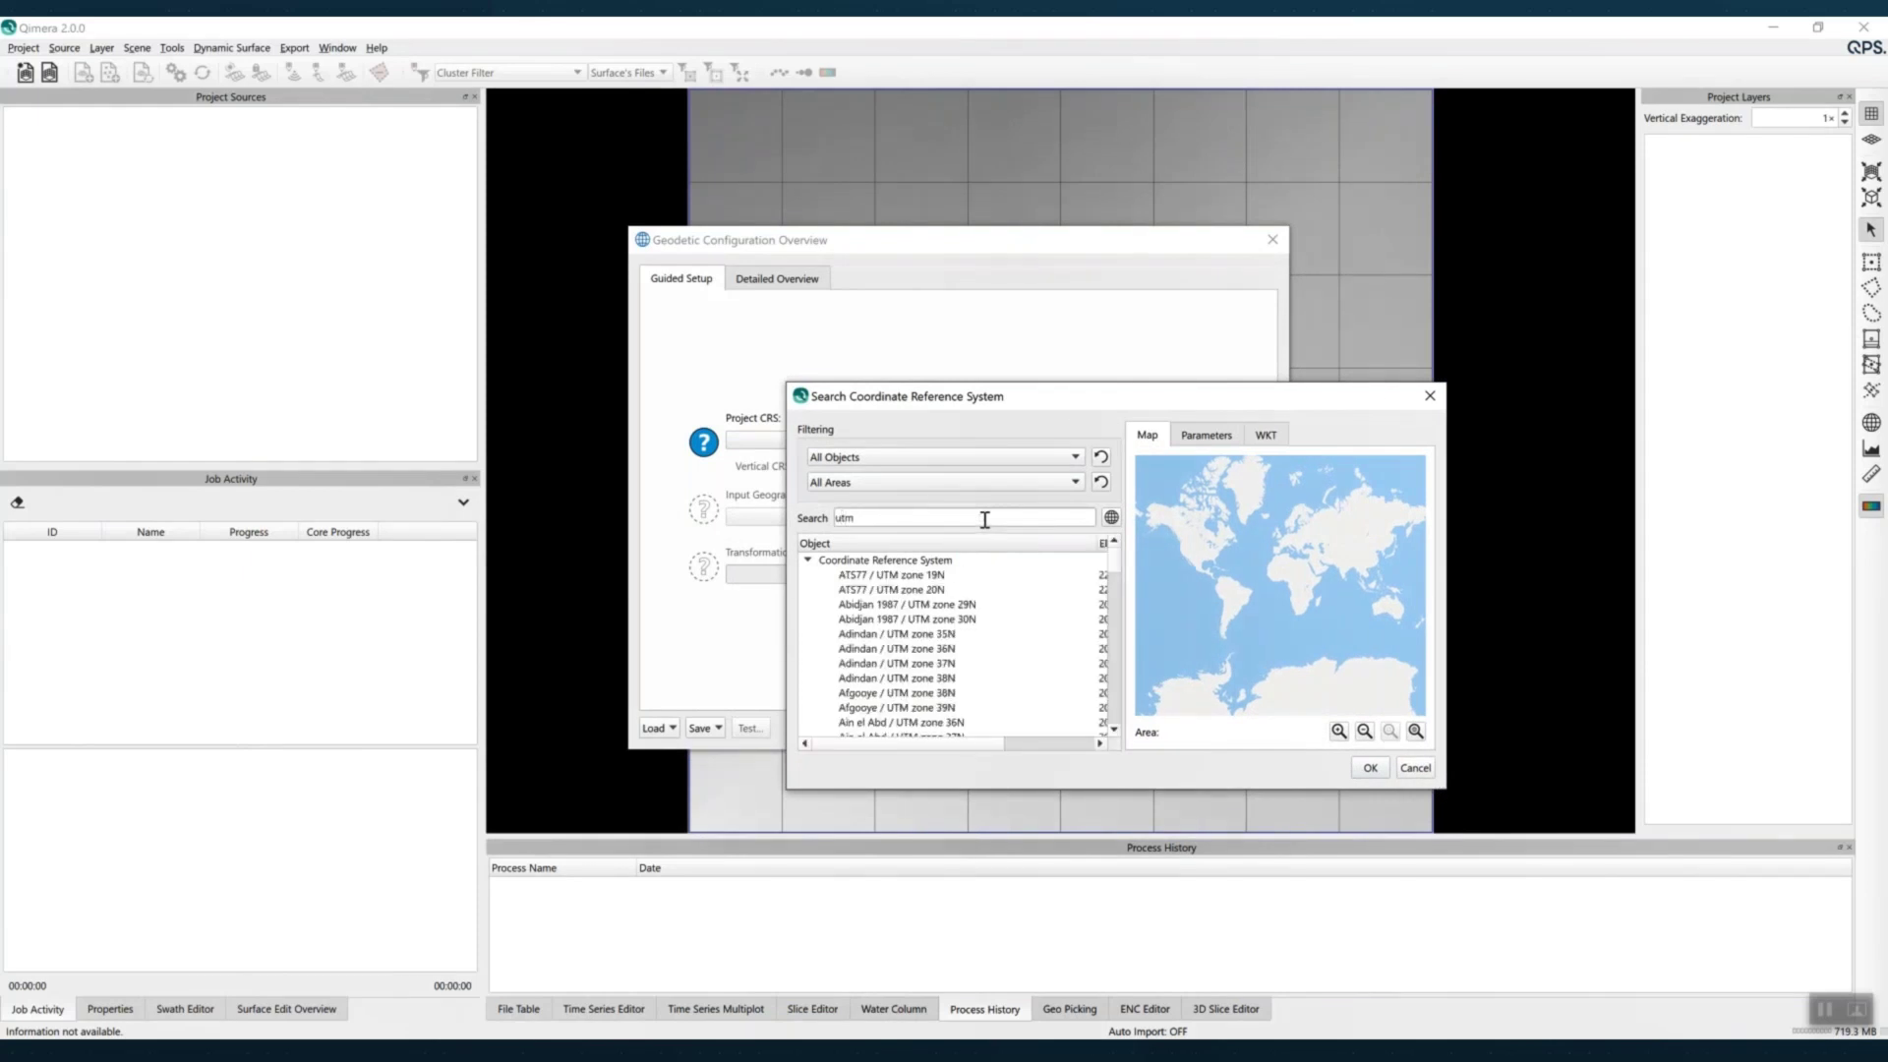
pyautogui.write(' 20n')
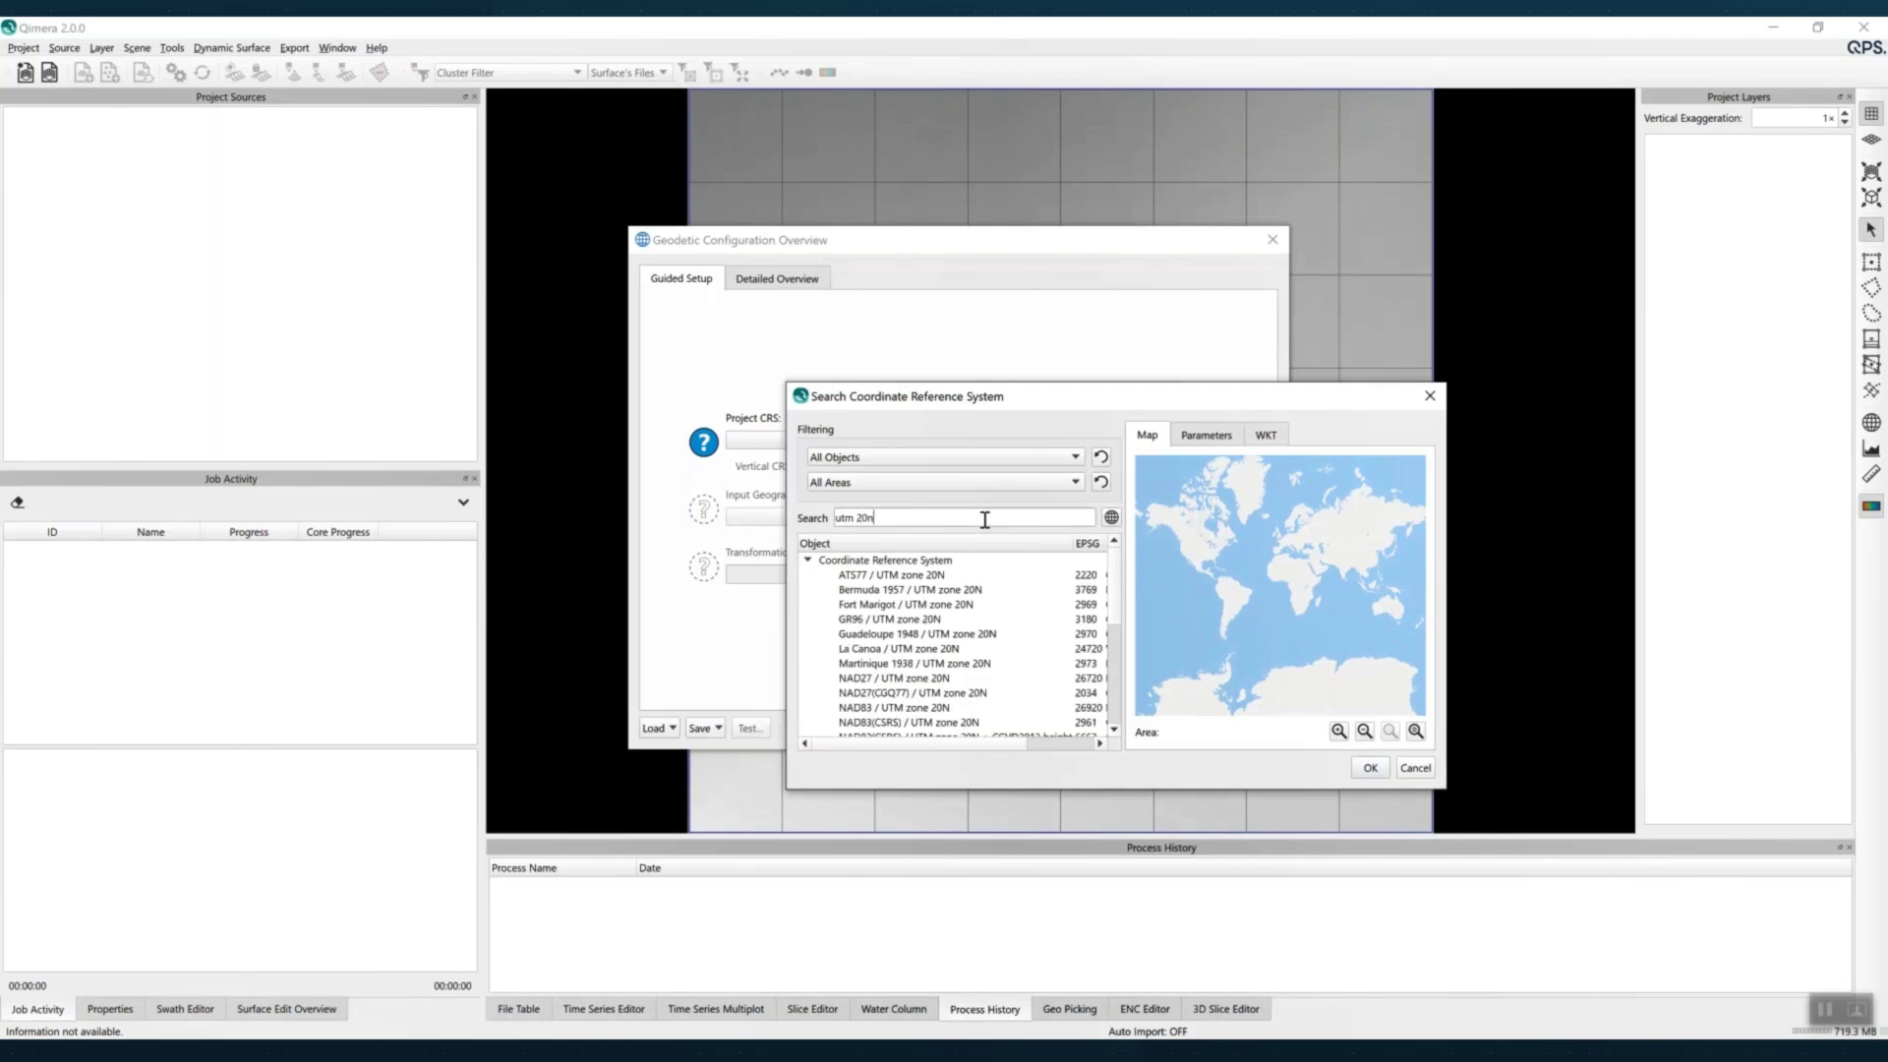
pyautogui.write(' wgs')
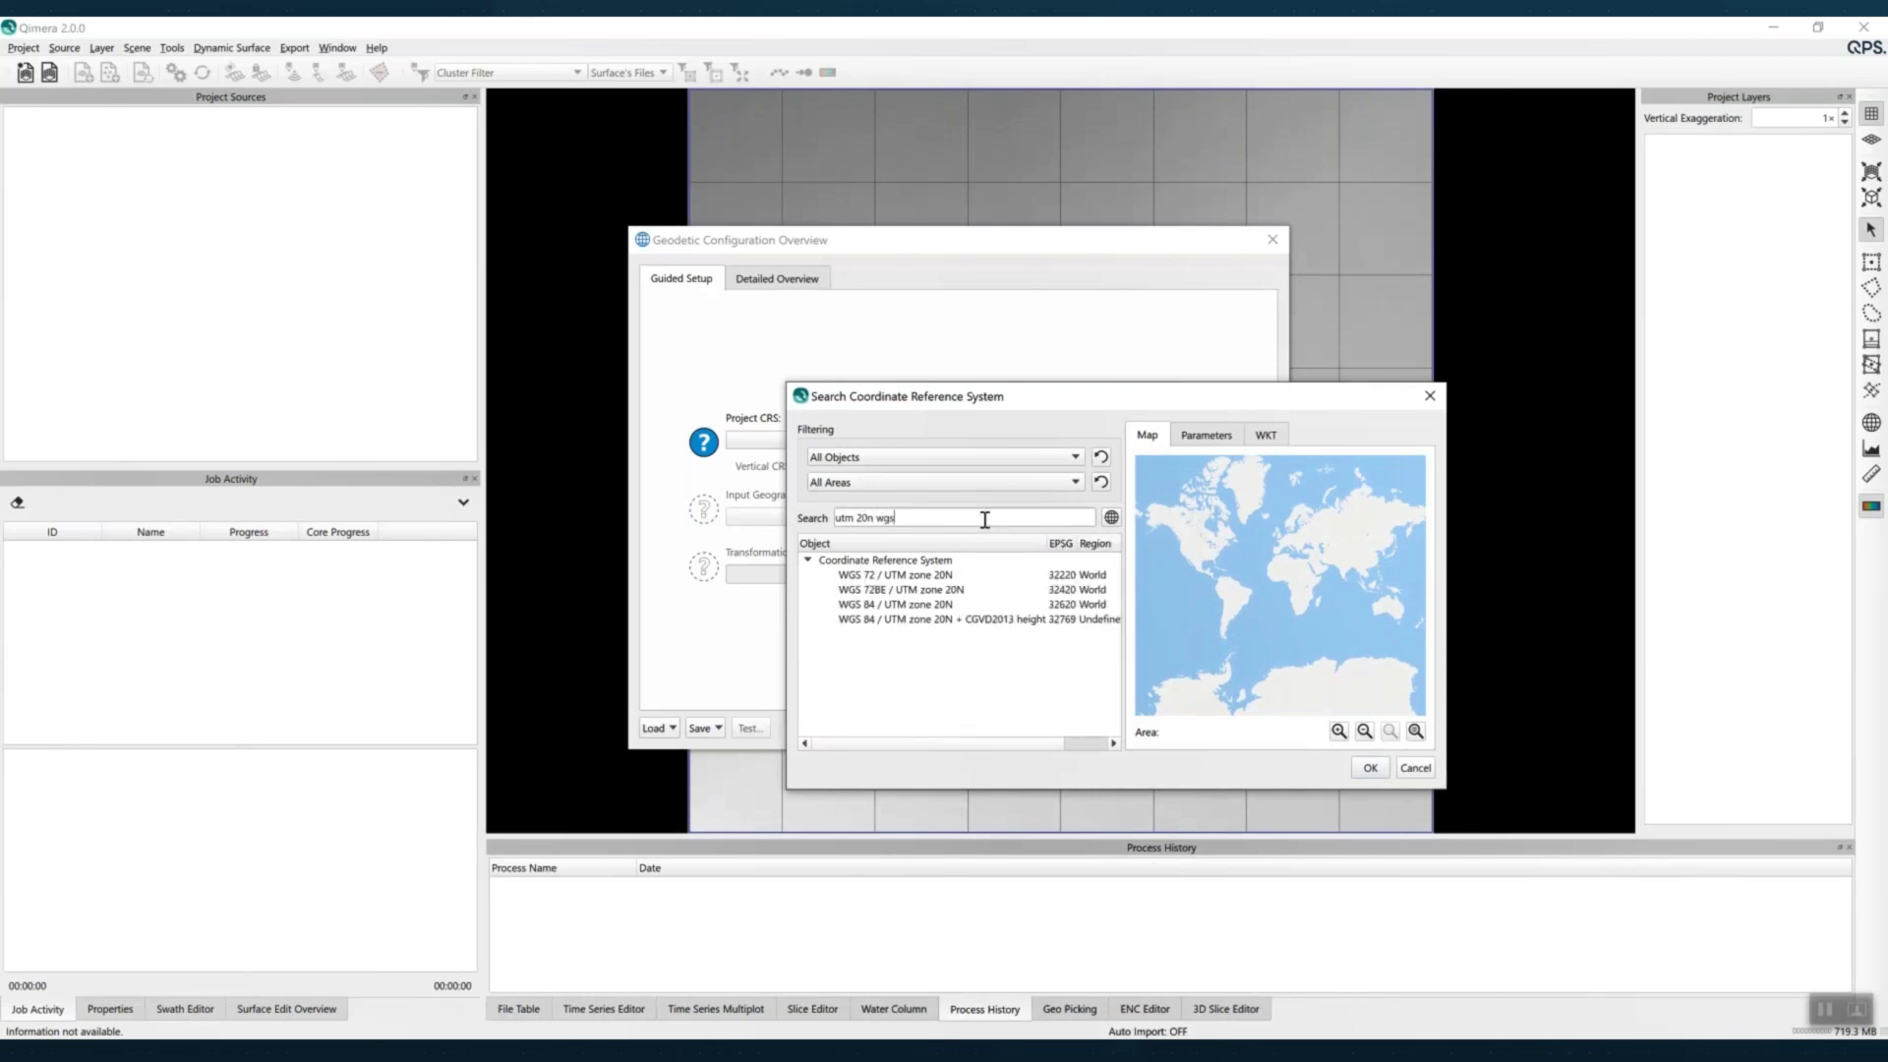
pyautogui.write(' 84')
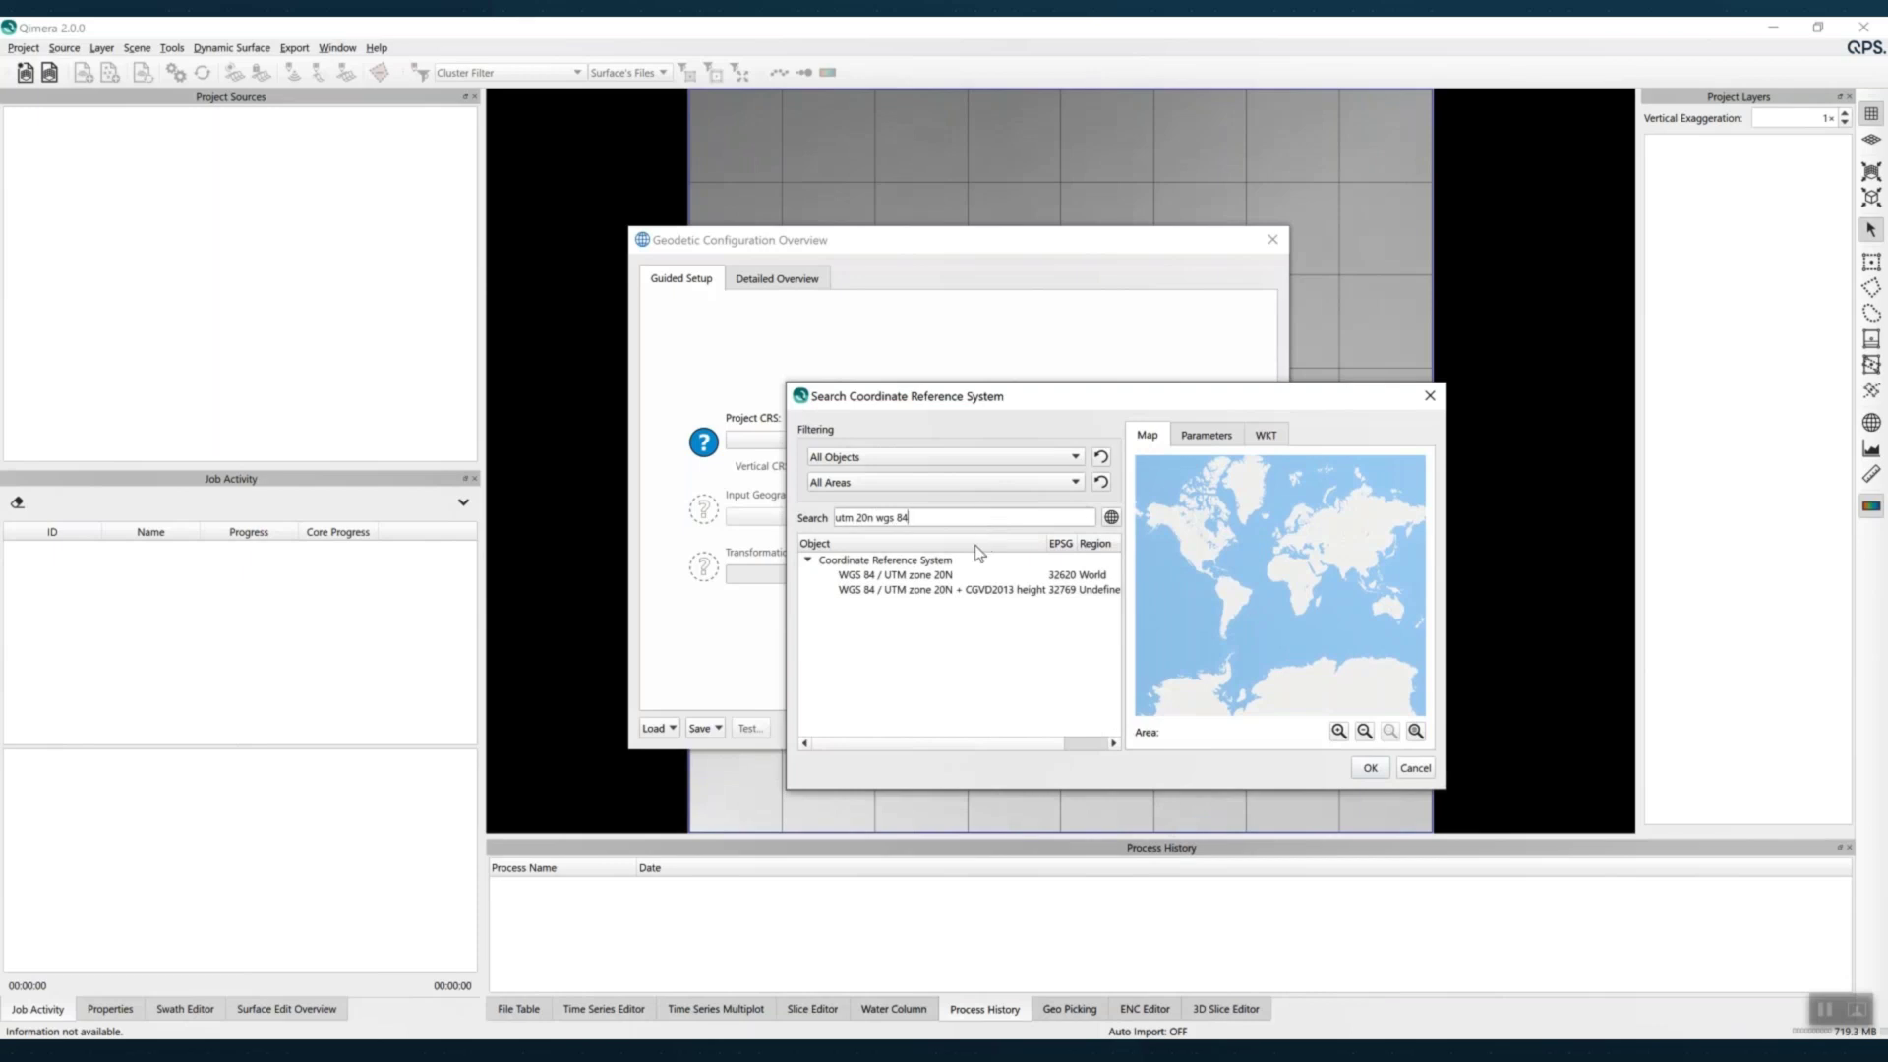
pyautogui.click(949, 576)
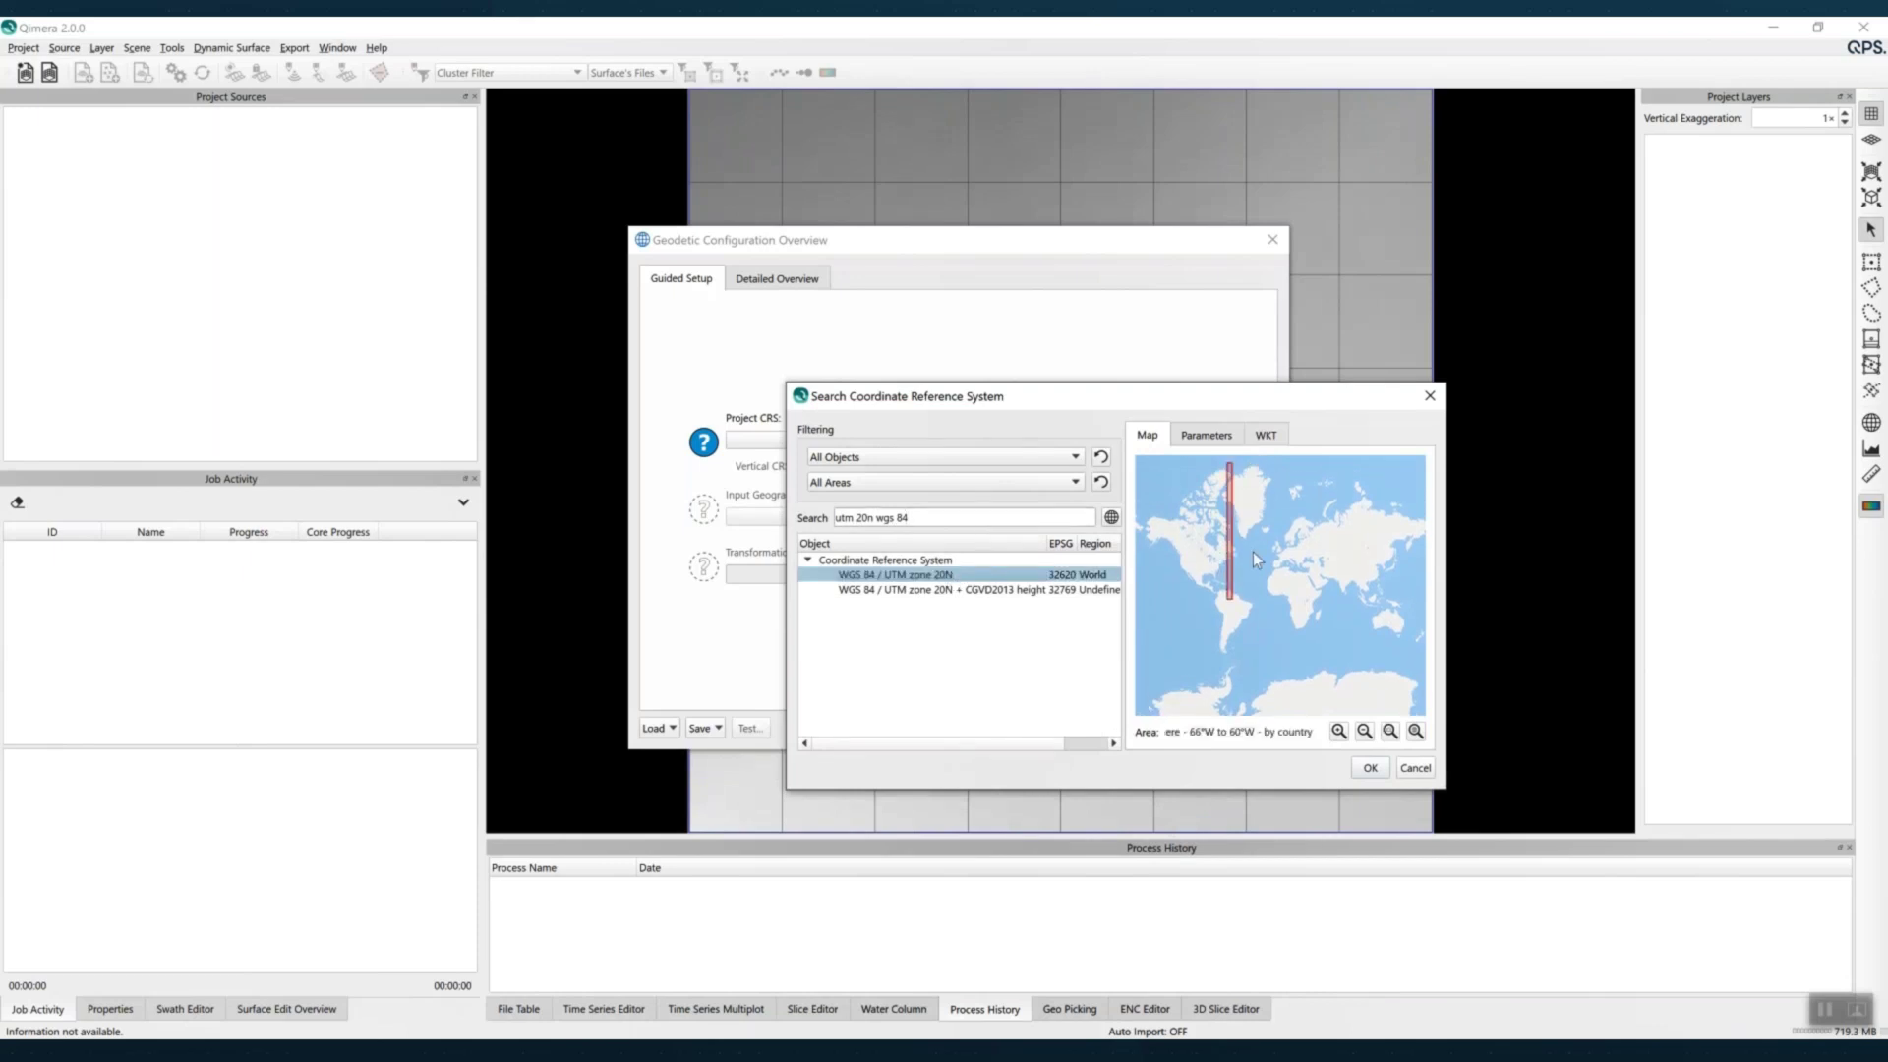
pyautogui.scroll(3, 1249, 551)
pyautogui.scroll(3, 1283, 577)
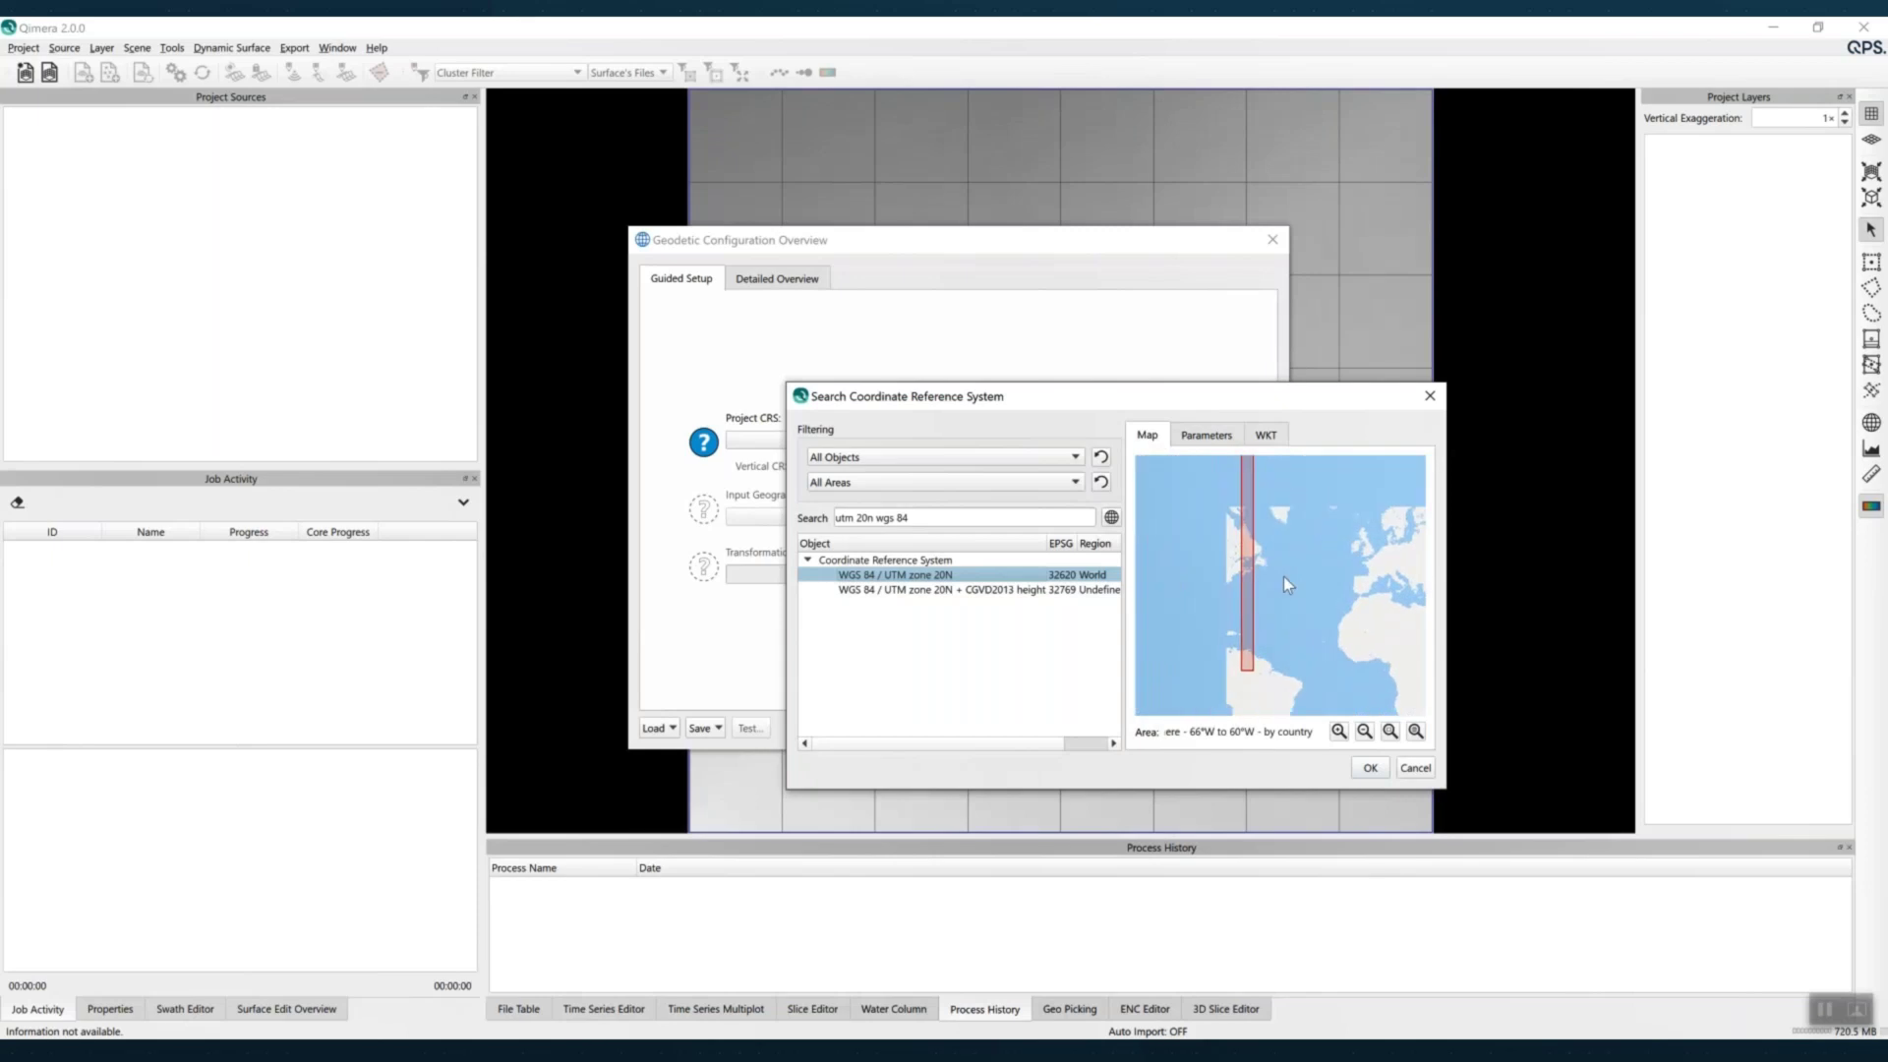
pyautogui.scroll(1, 1294, 588)
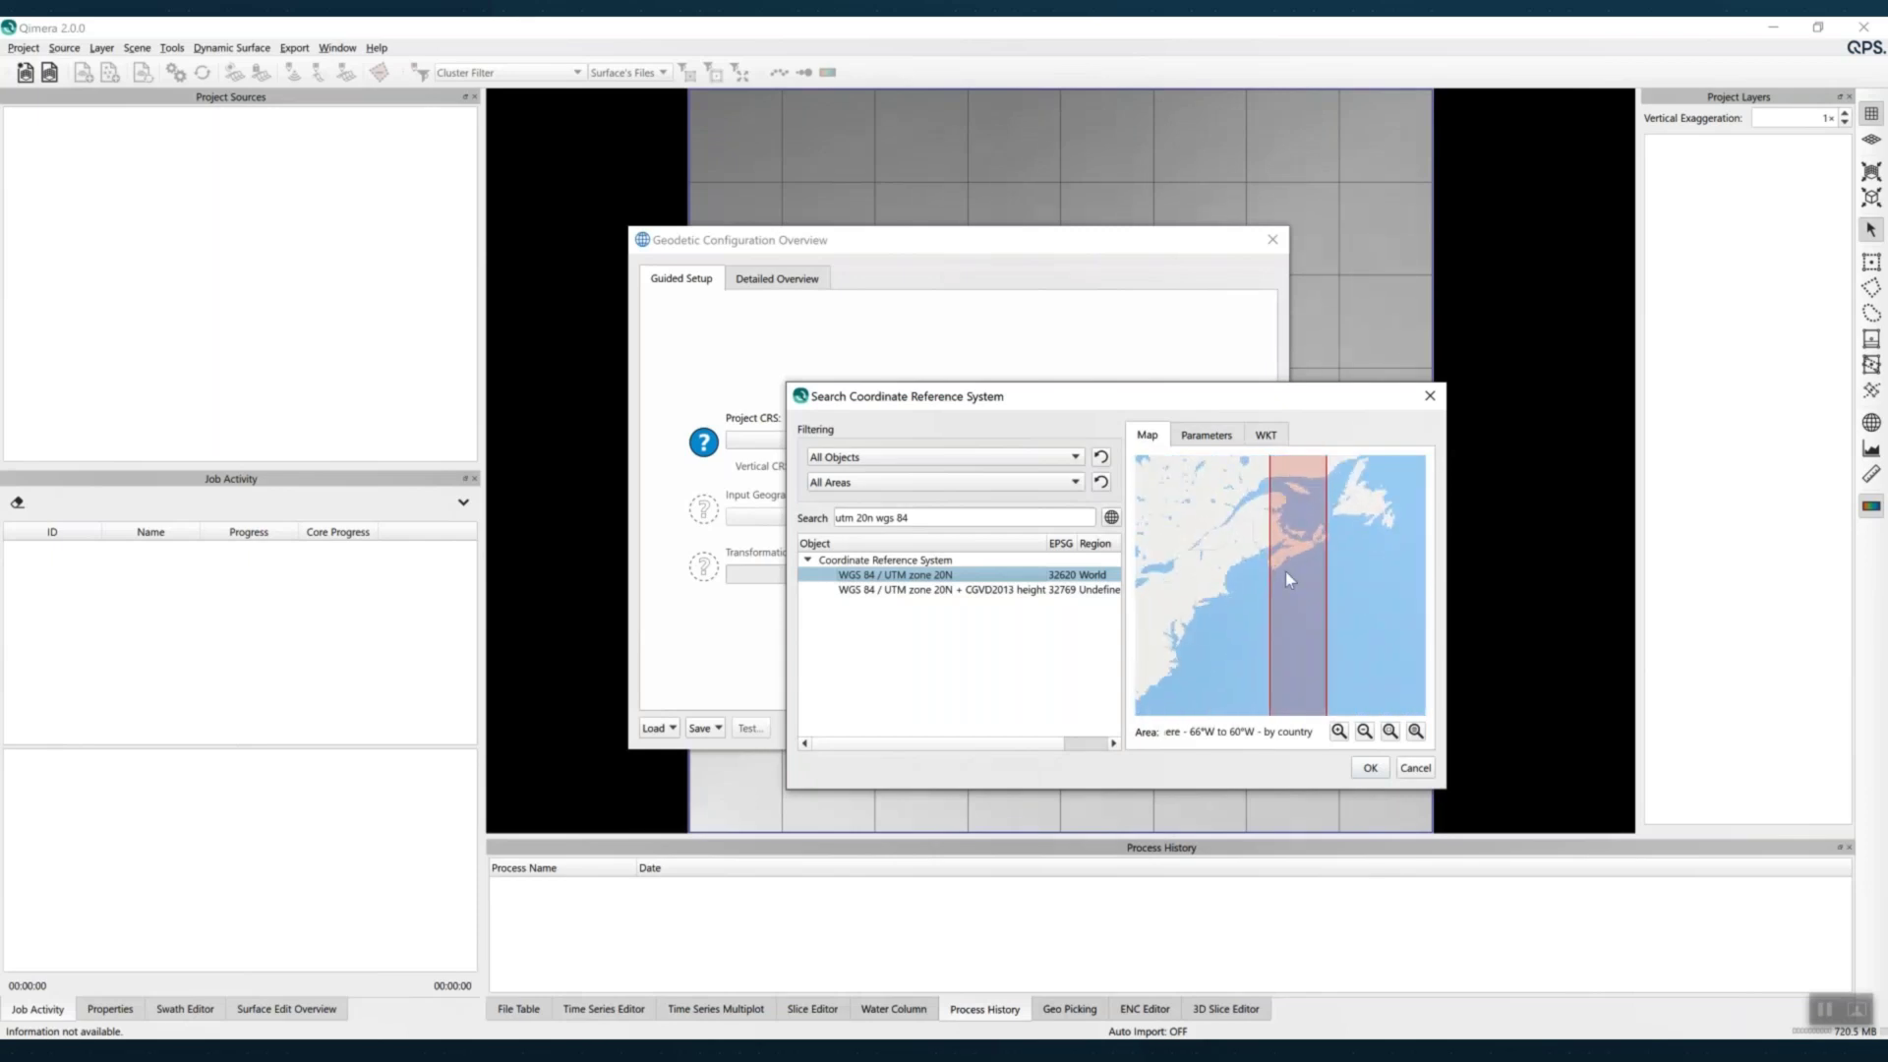
pyautogui.click(1370, 768)
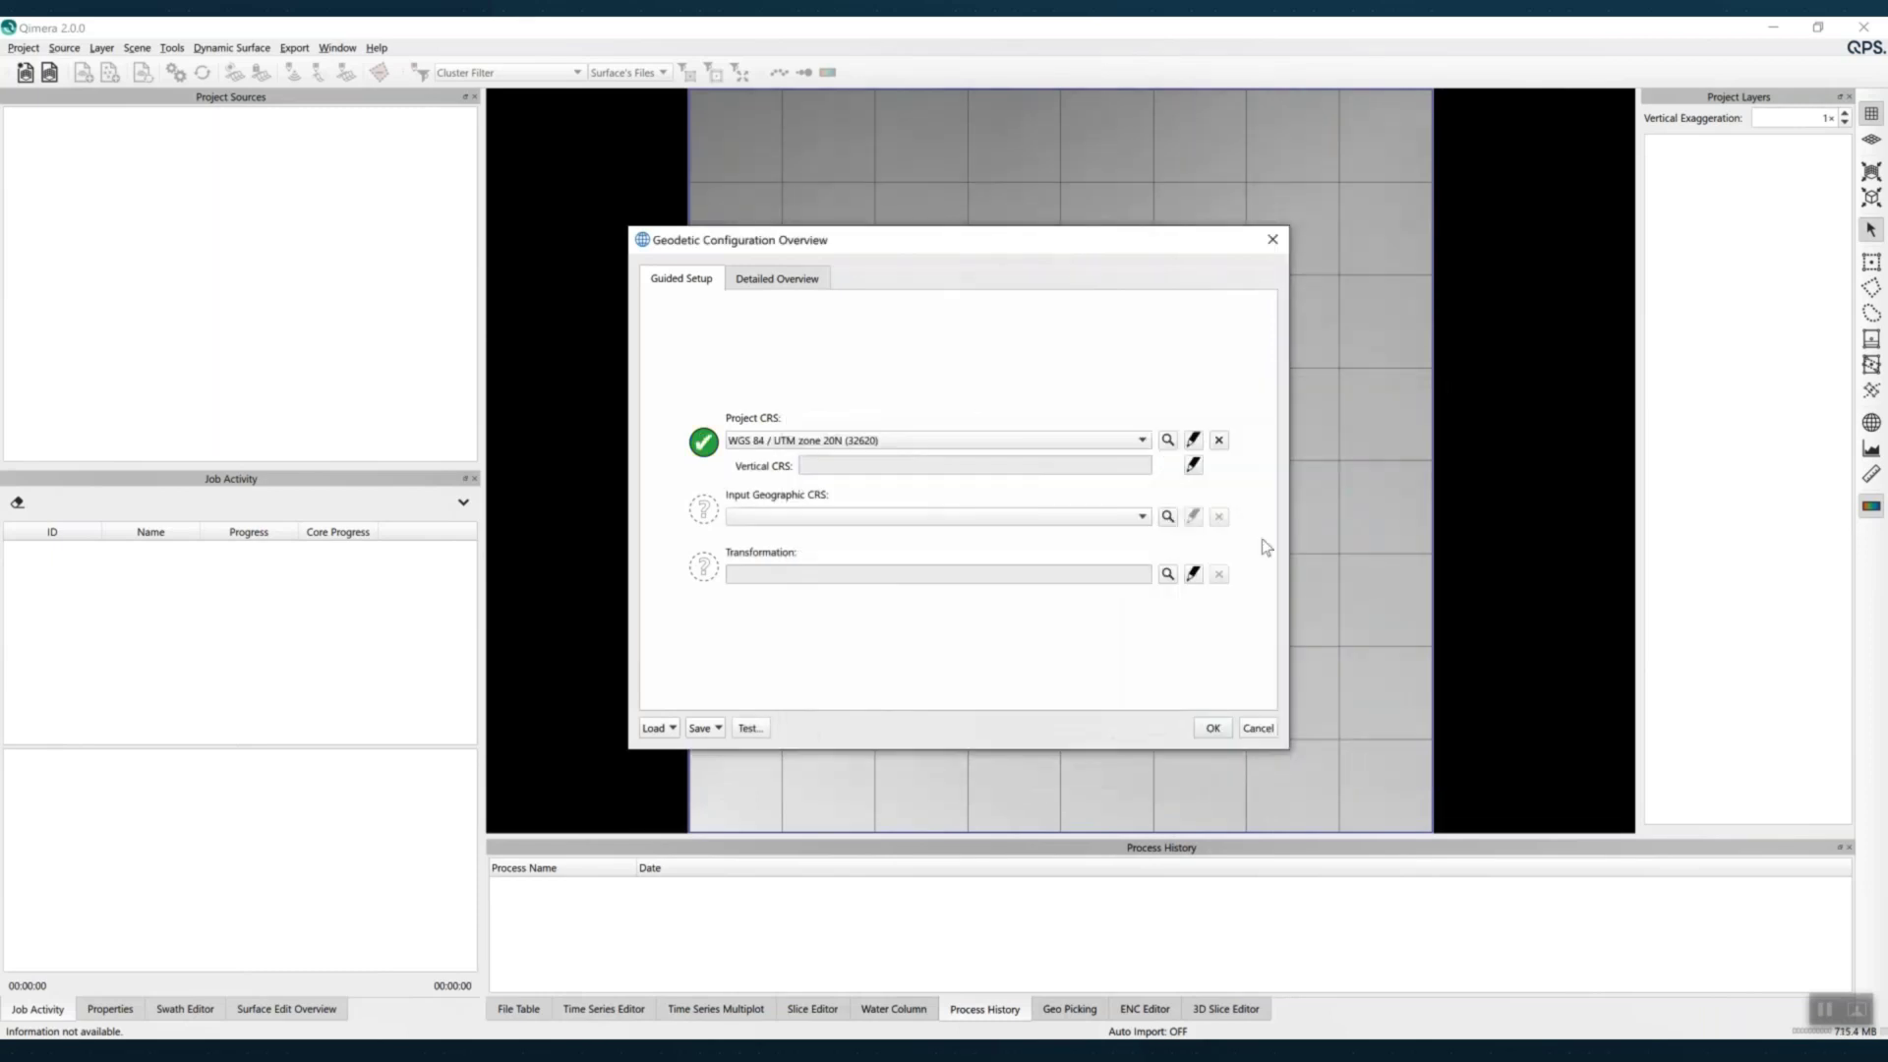
# Set the vertical CRS's geoid height model to Geoid Height - CGG2013 (Canada) and accept adding NAD83(CSRS) as input geographic CRS
pyautogui.click(1192, 466)
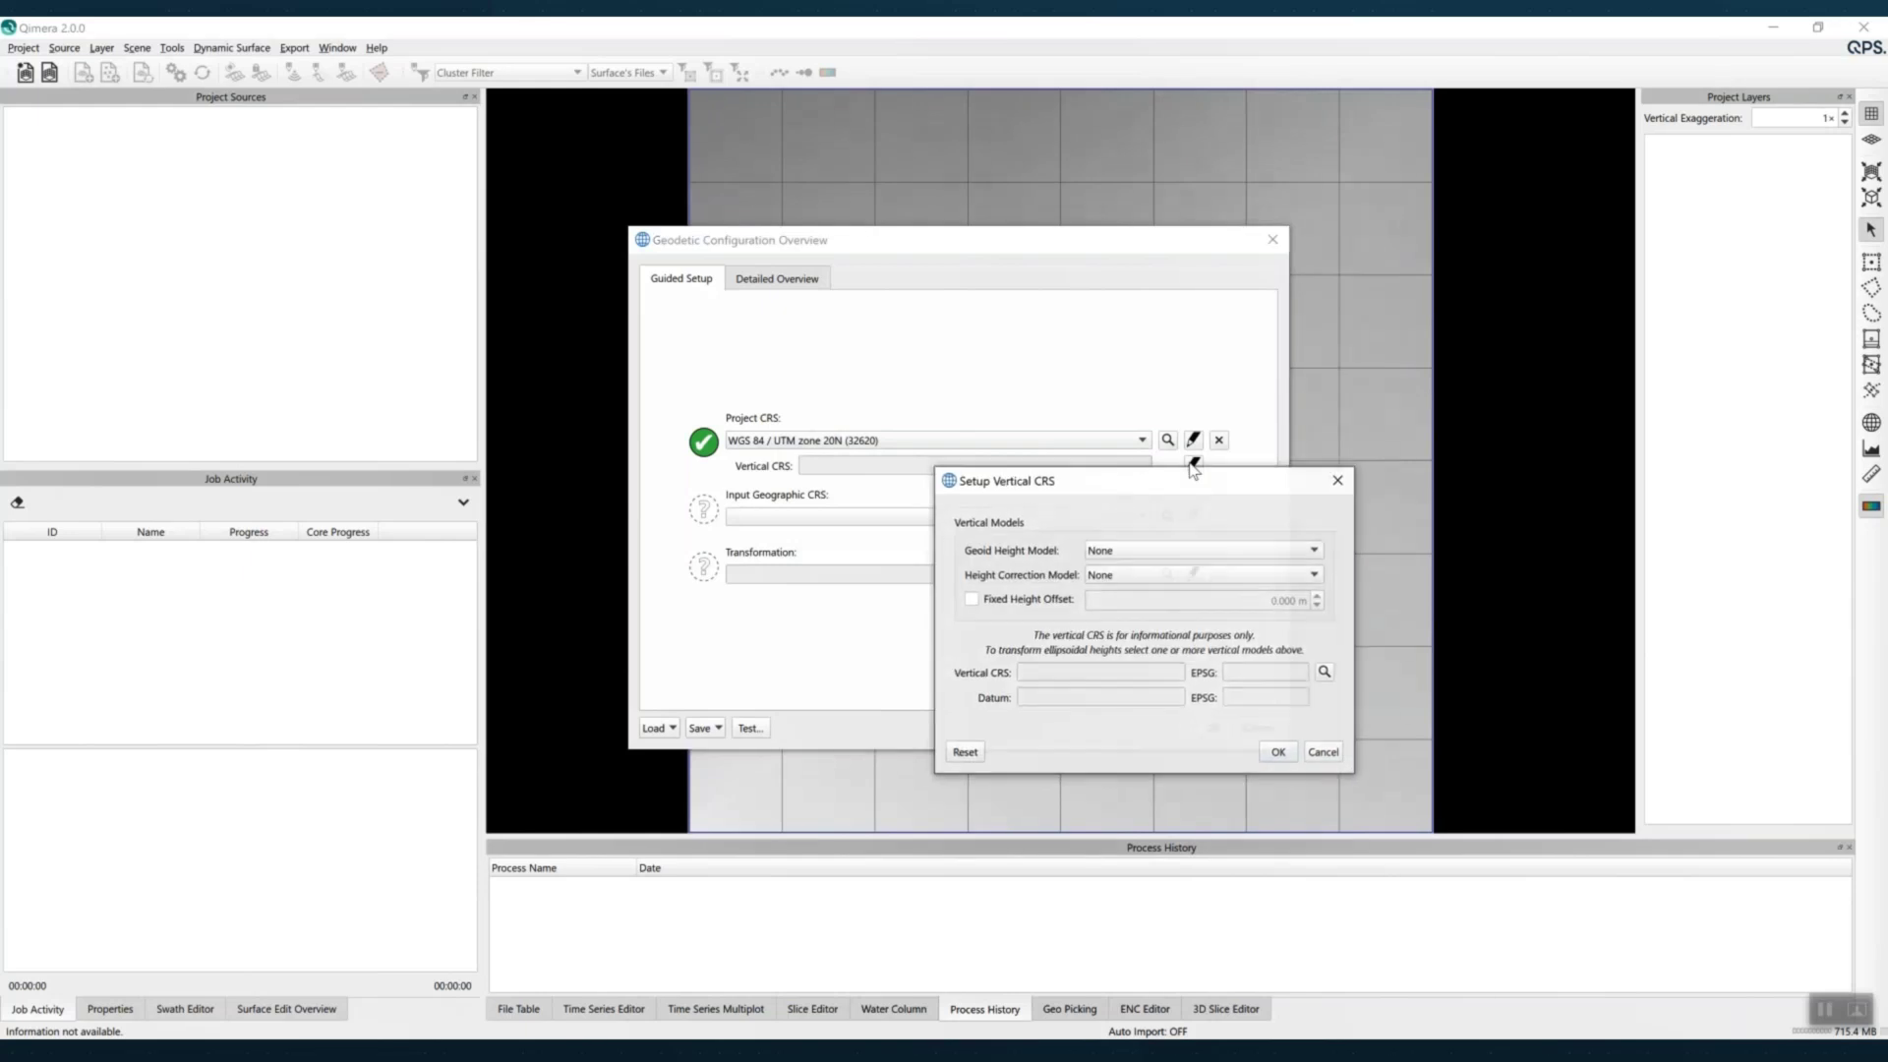
pyautogui.click(1217, 556)
pyautogui.write('cana')
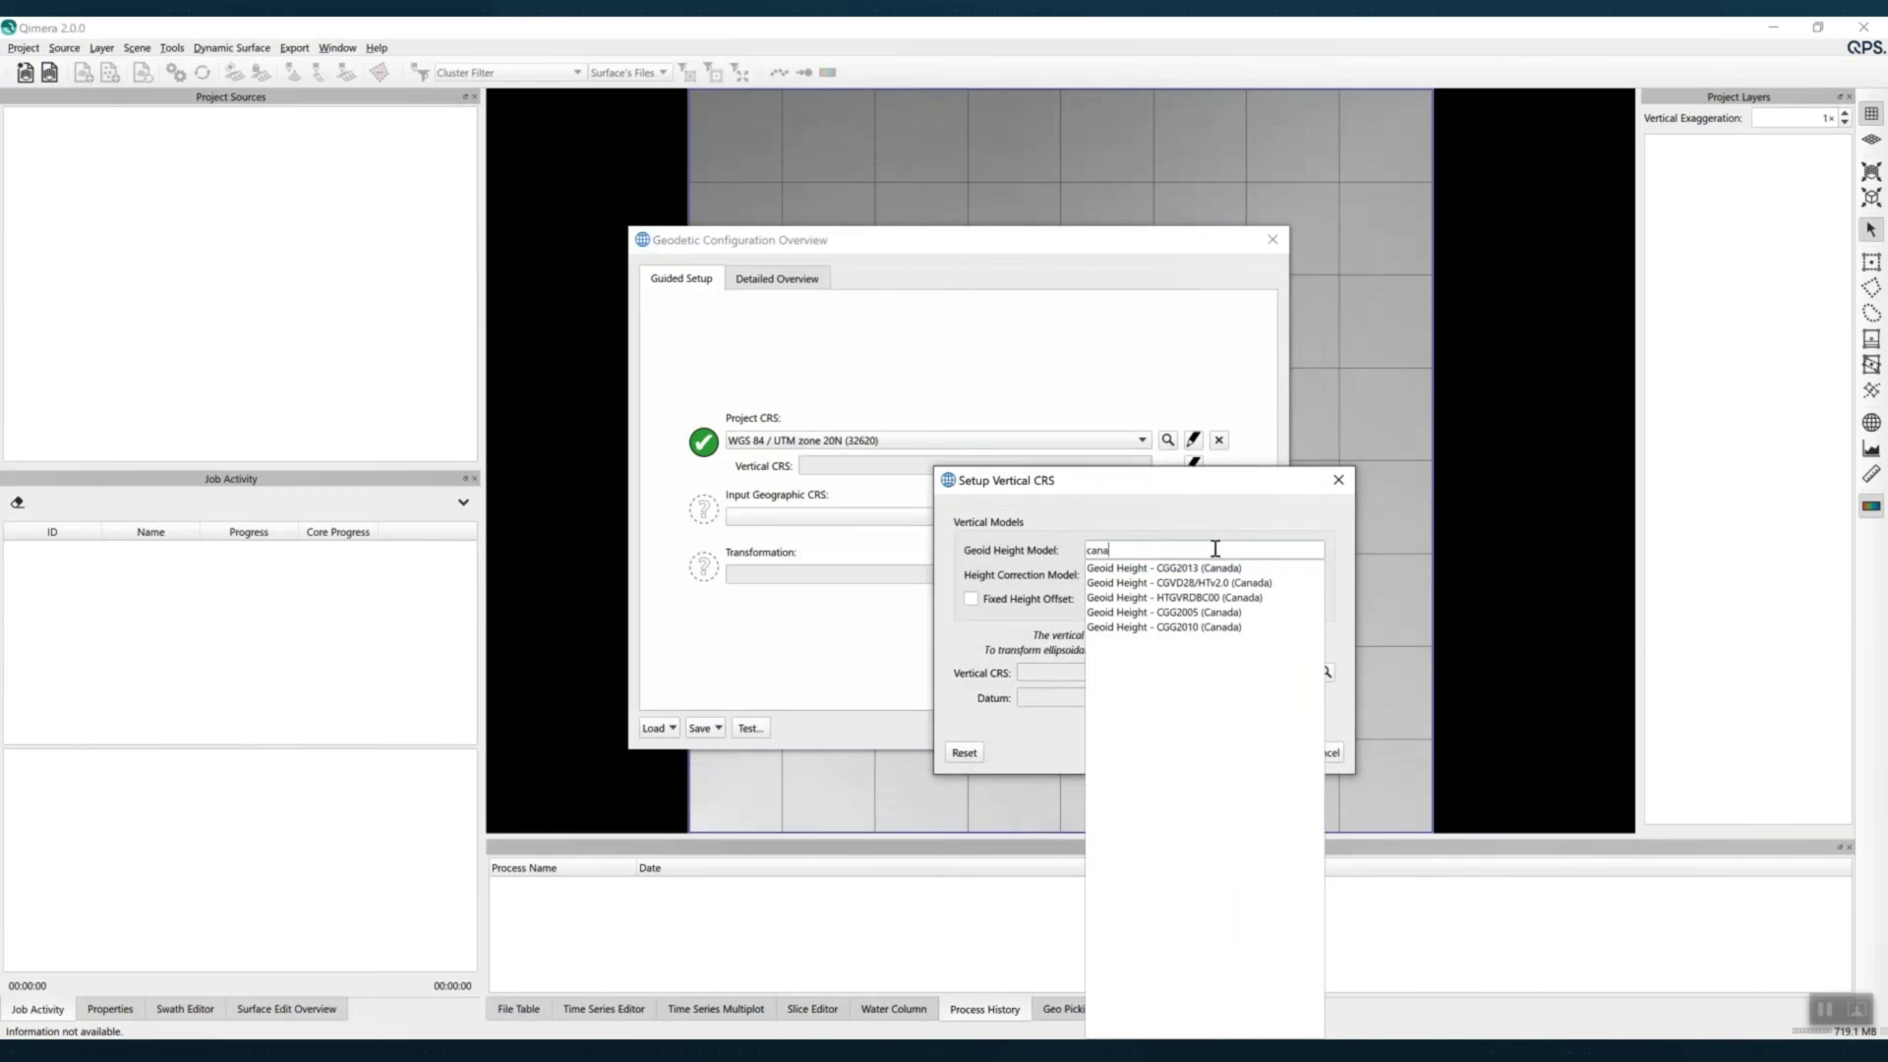
pyautogui.click(1247, 567)
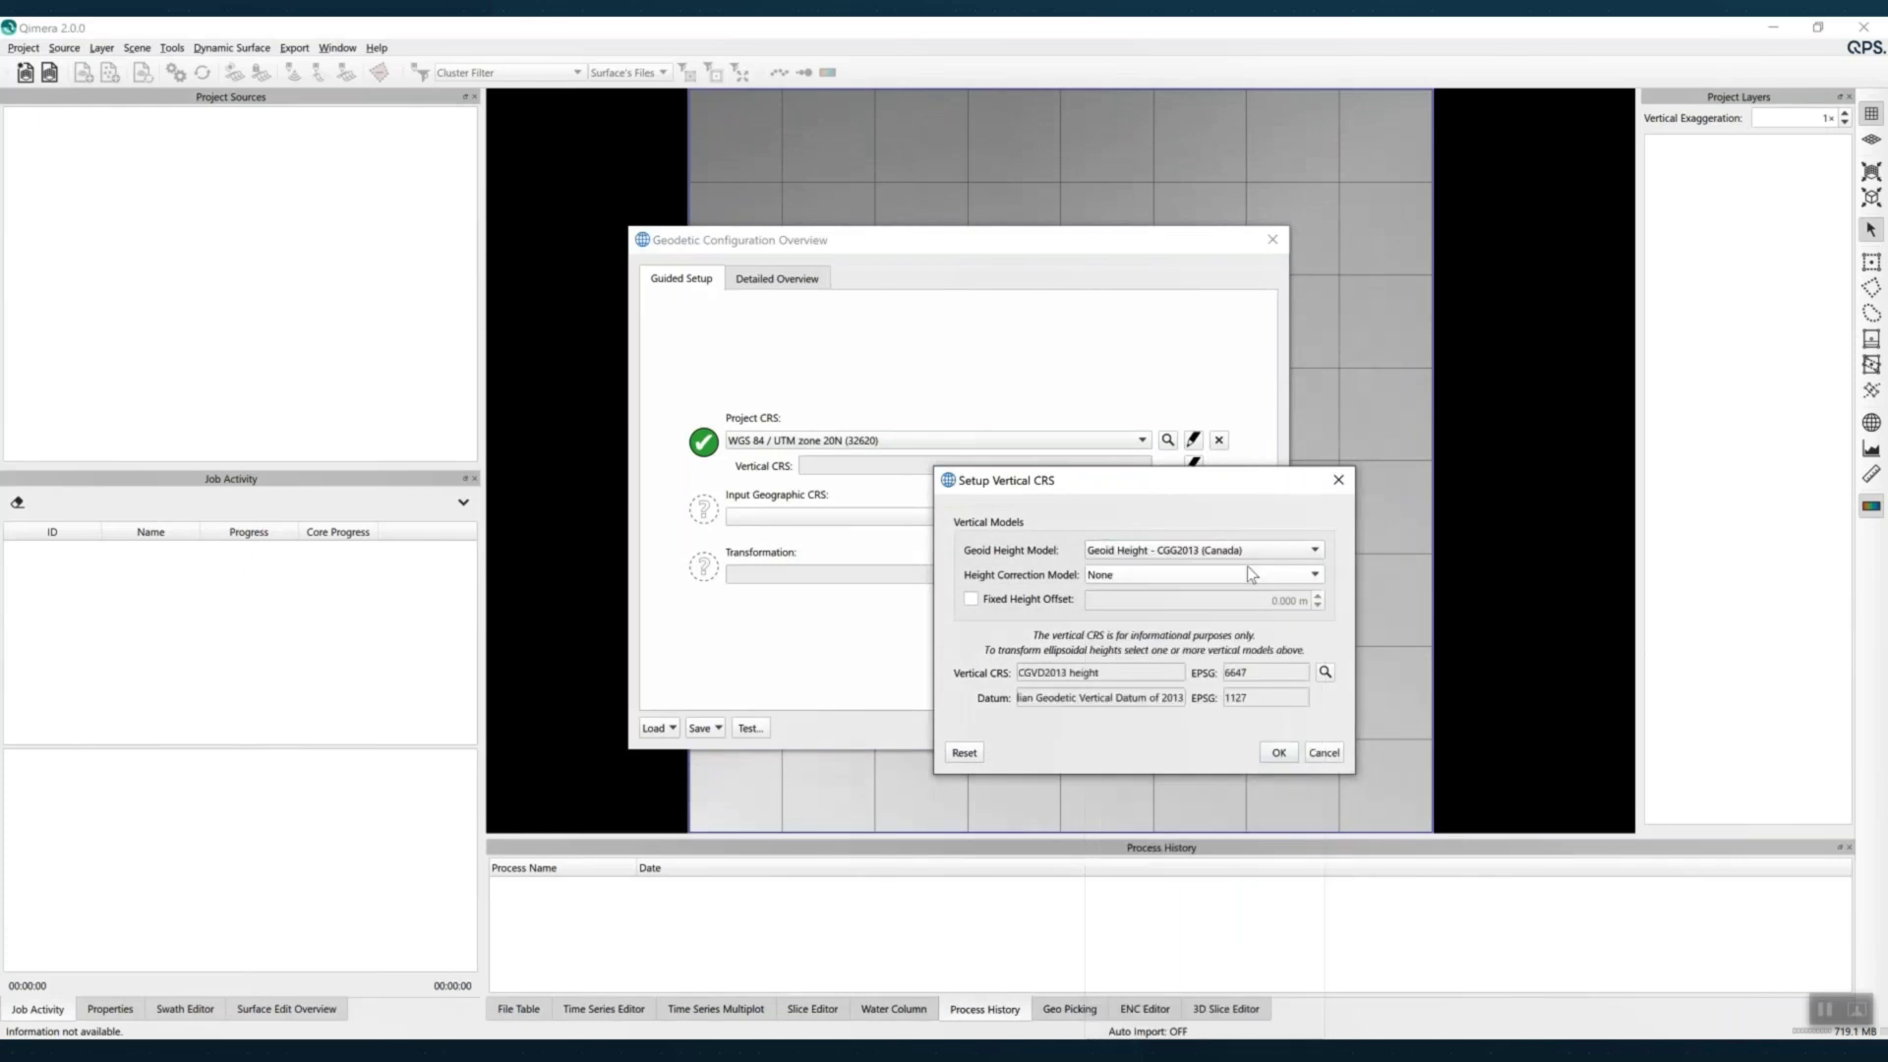
pyautogui.click(1277, 753)
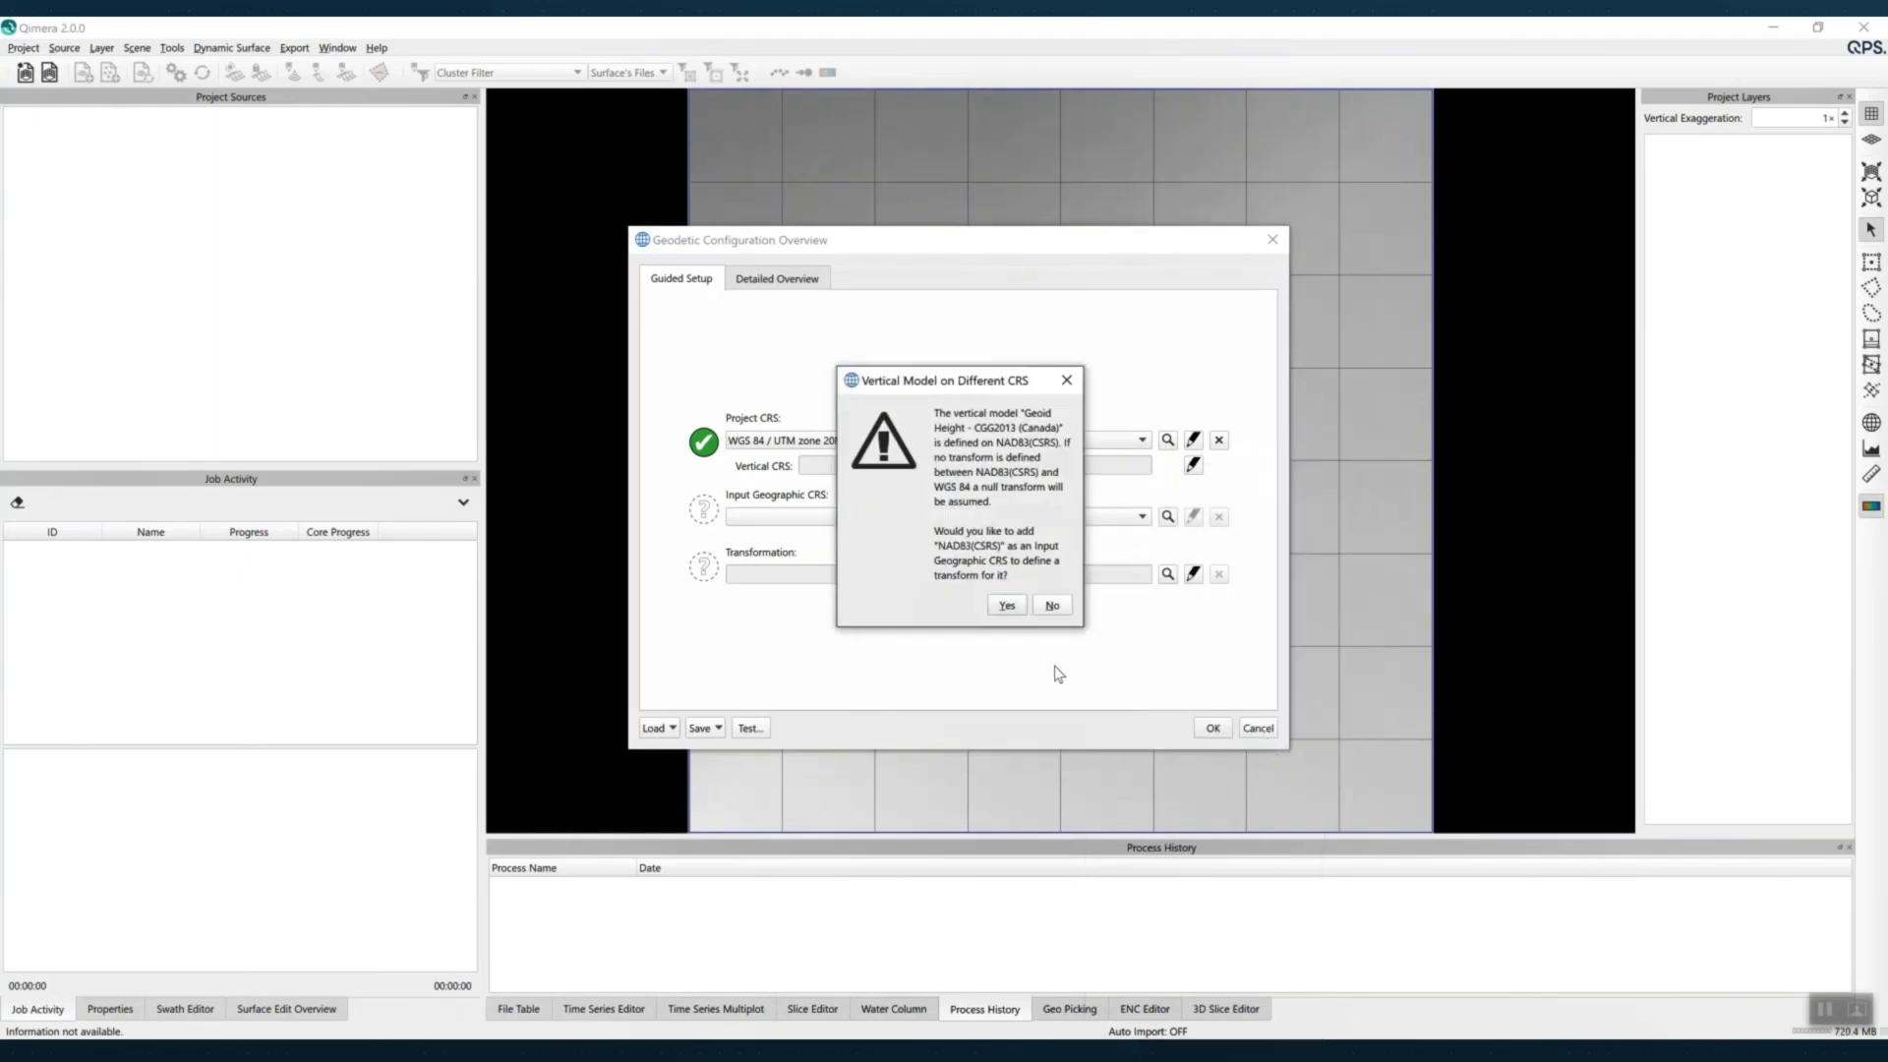
pyautogui.click(1009, 608)
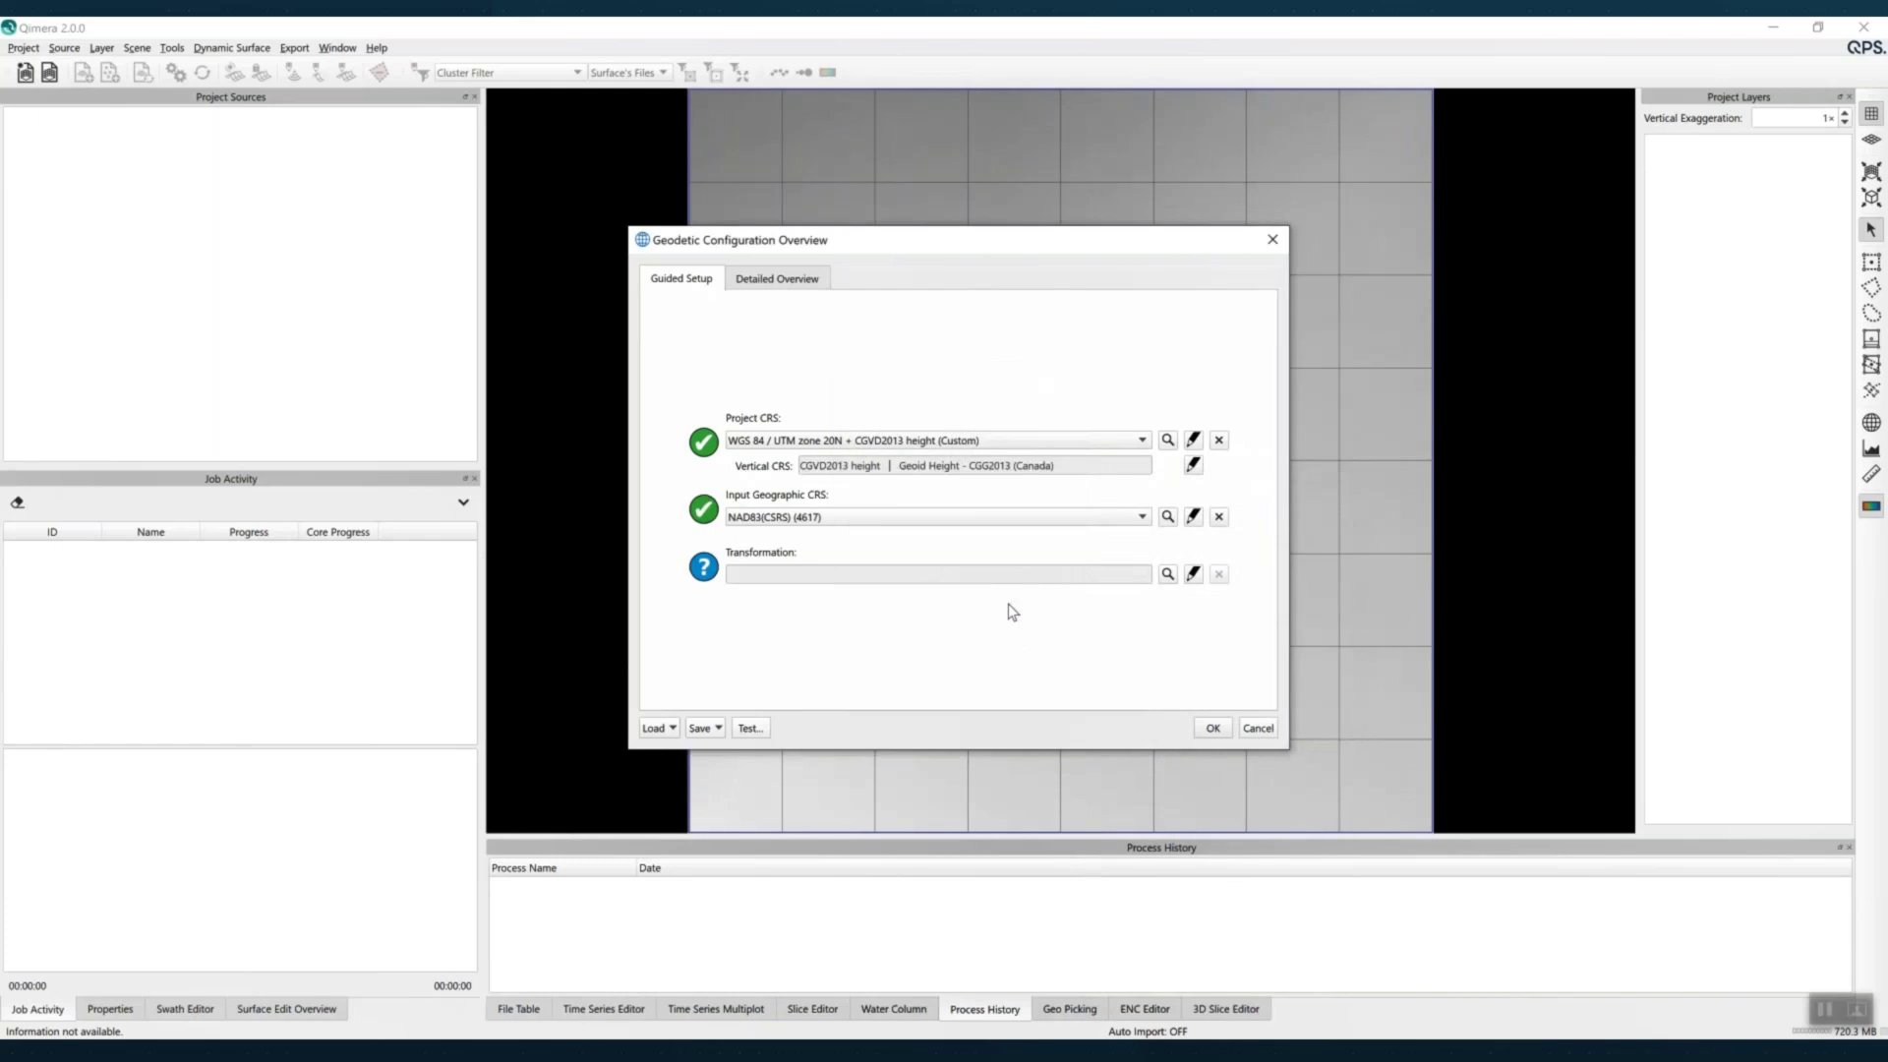
# Choose the NAD83(CSRS) to WGS 84 (1) transformation, EPSG 1842, and create the Demo project with this geodetic configuration
pyautogui.press('ctrl')
pyautogui.press('ctrl')
pyautogui.press('ctrl')
pyautogui.click(1168, 575)
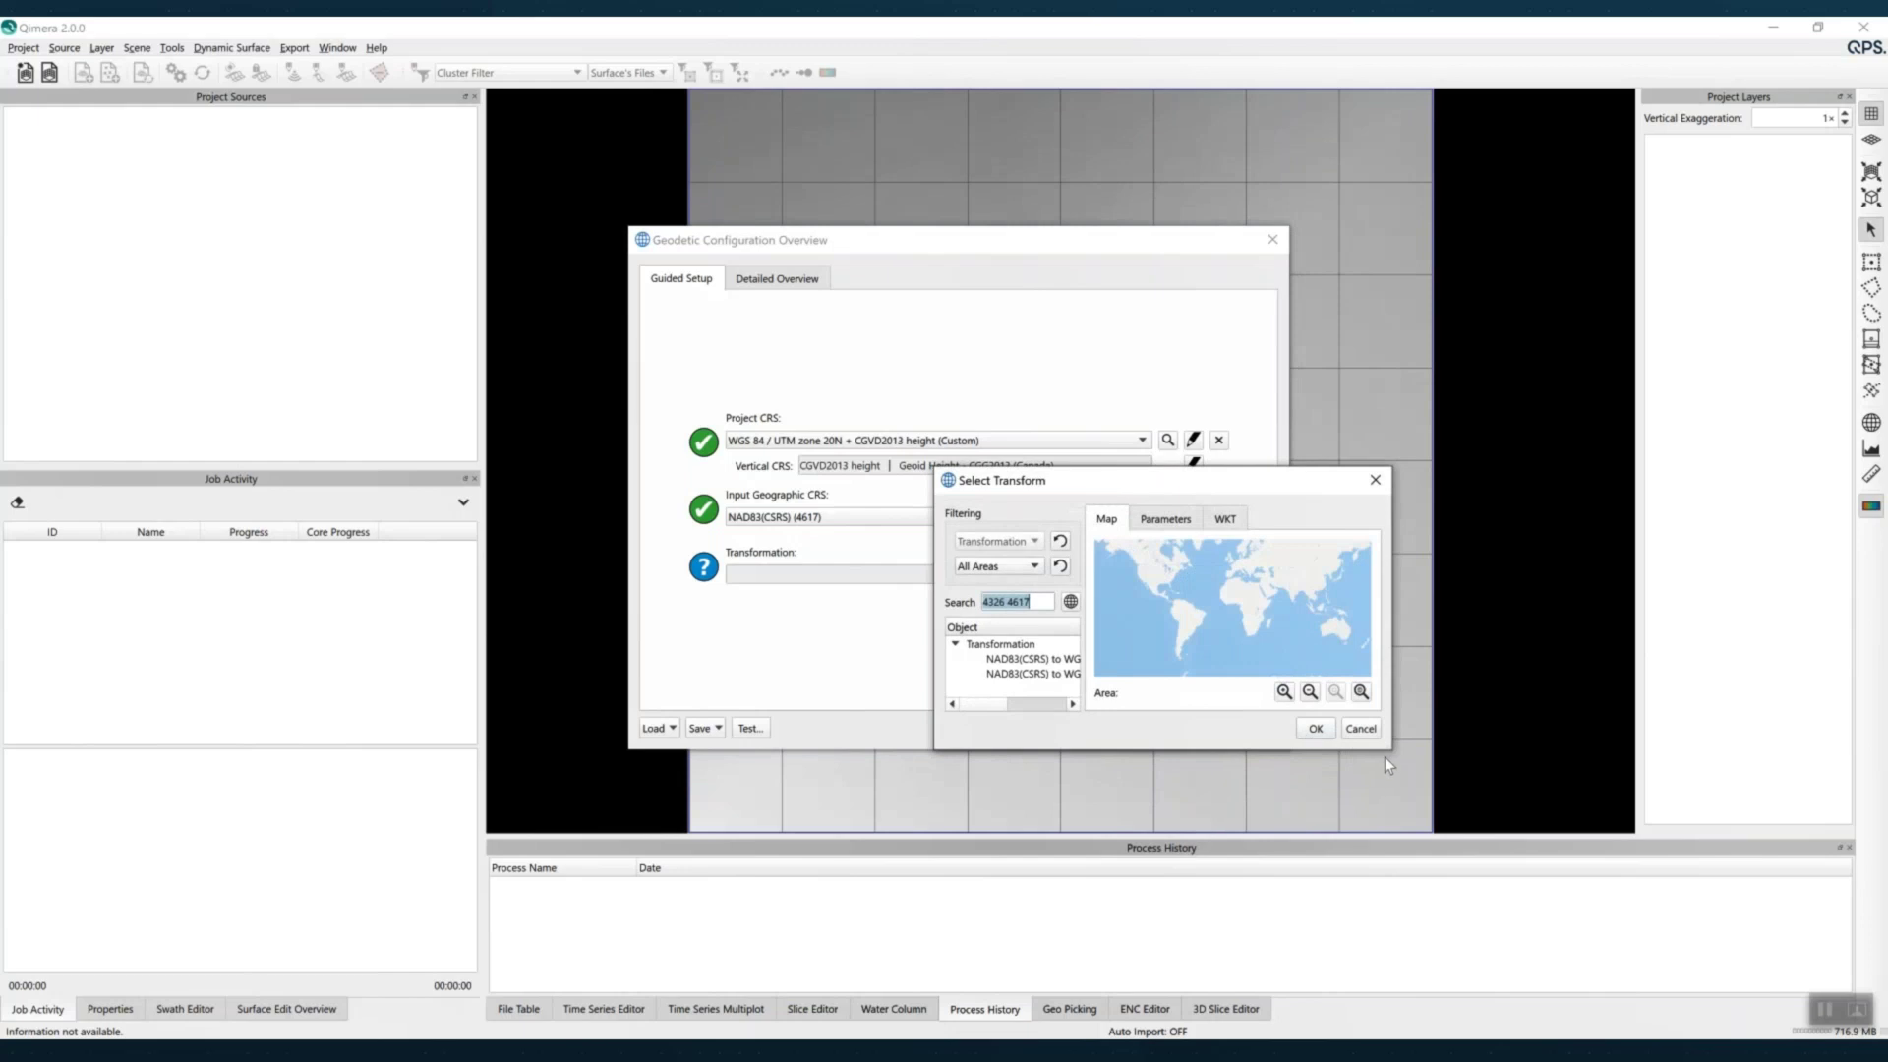
pyautogui.moveTo(1392, 751); pyautogui.dragTo(1543, 842)
pyautogui.click(1064, 661)
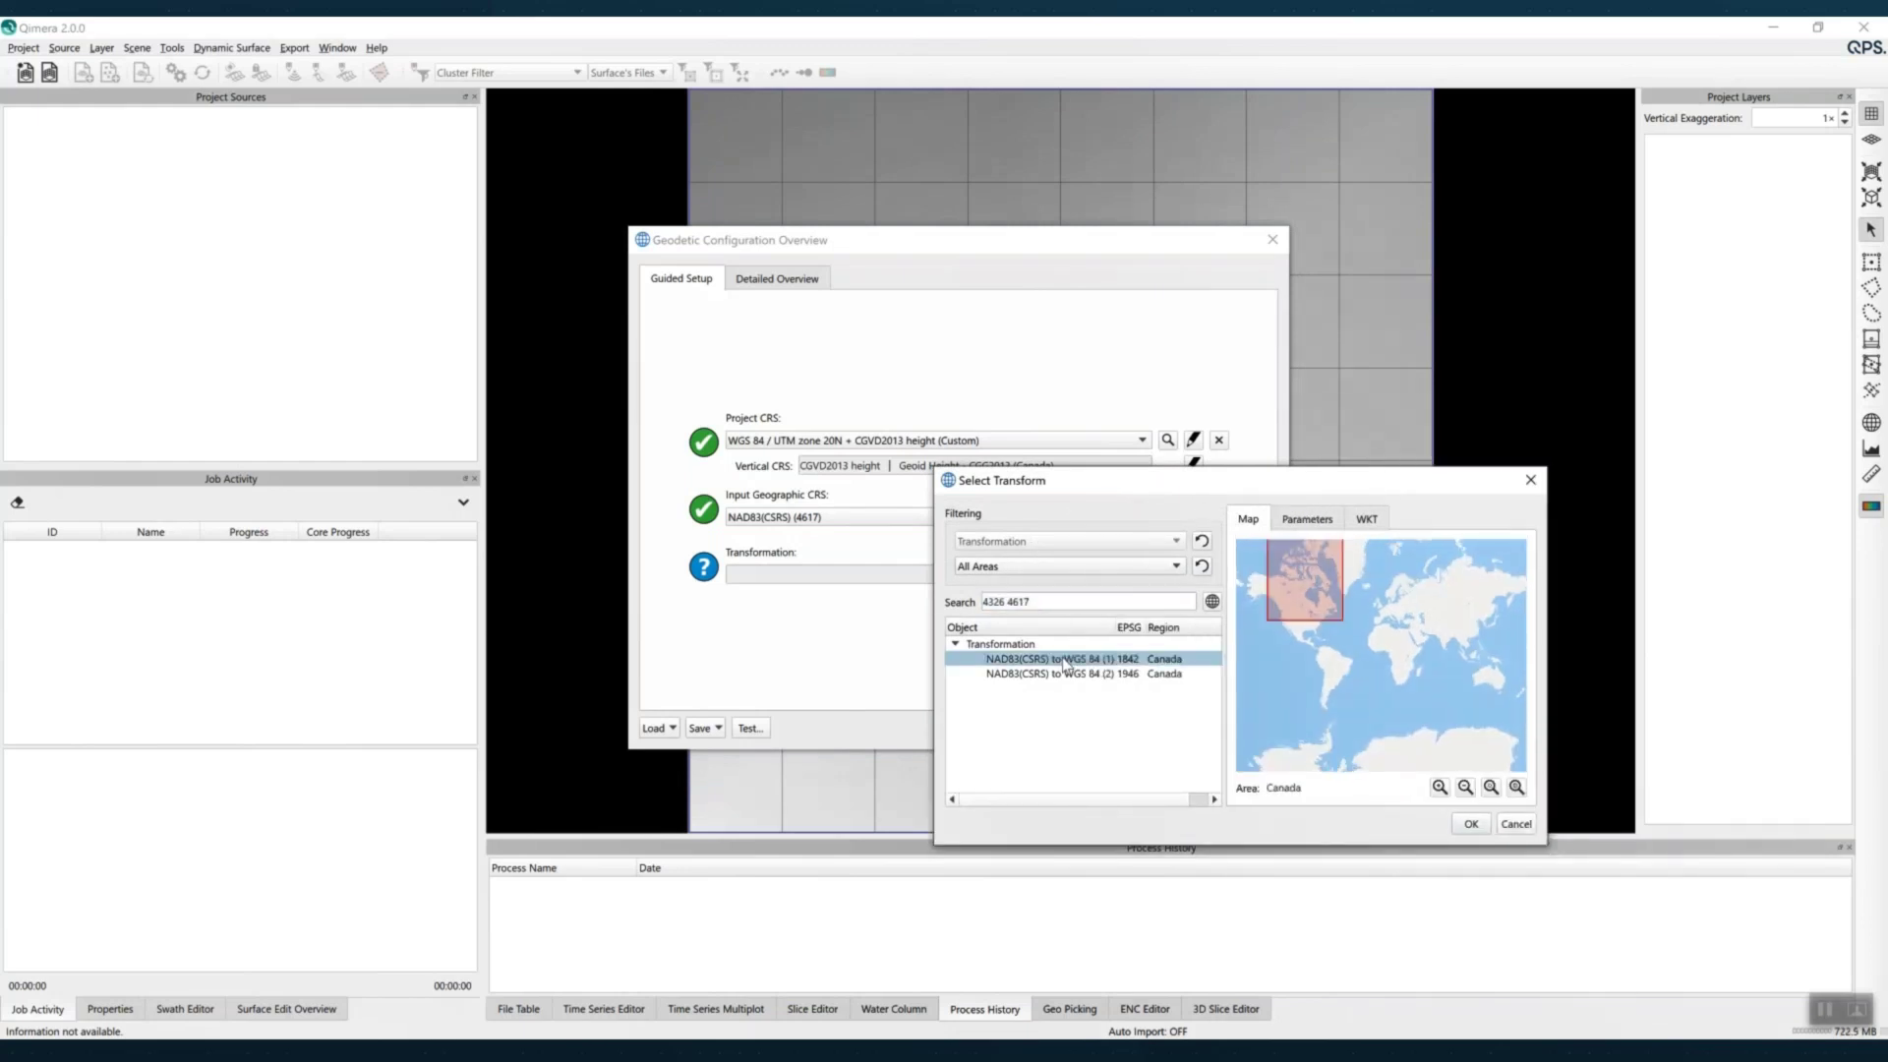
pyautogui.click(1470, 824)
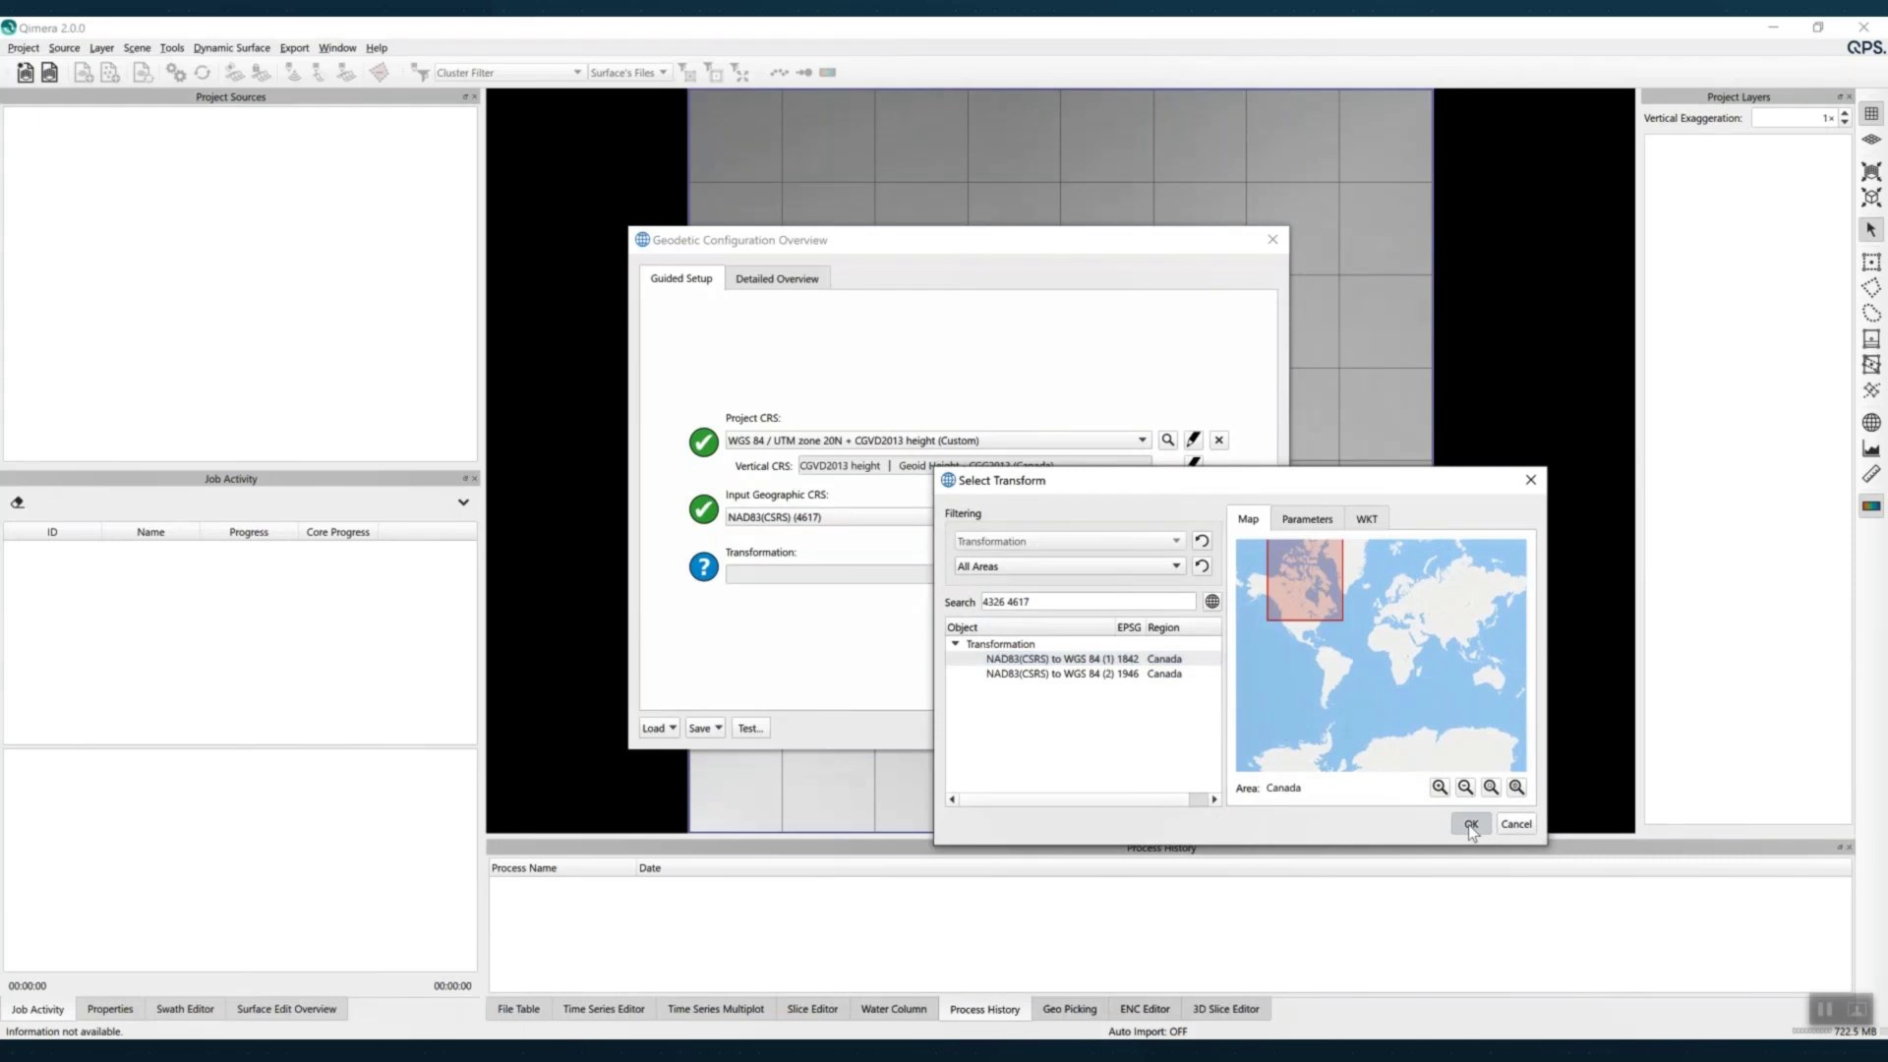
pyautogui.click(1214, 729)
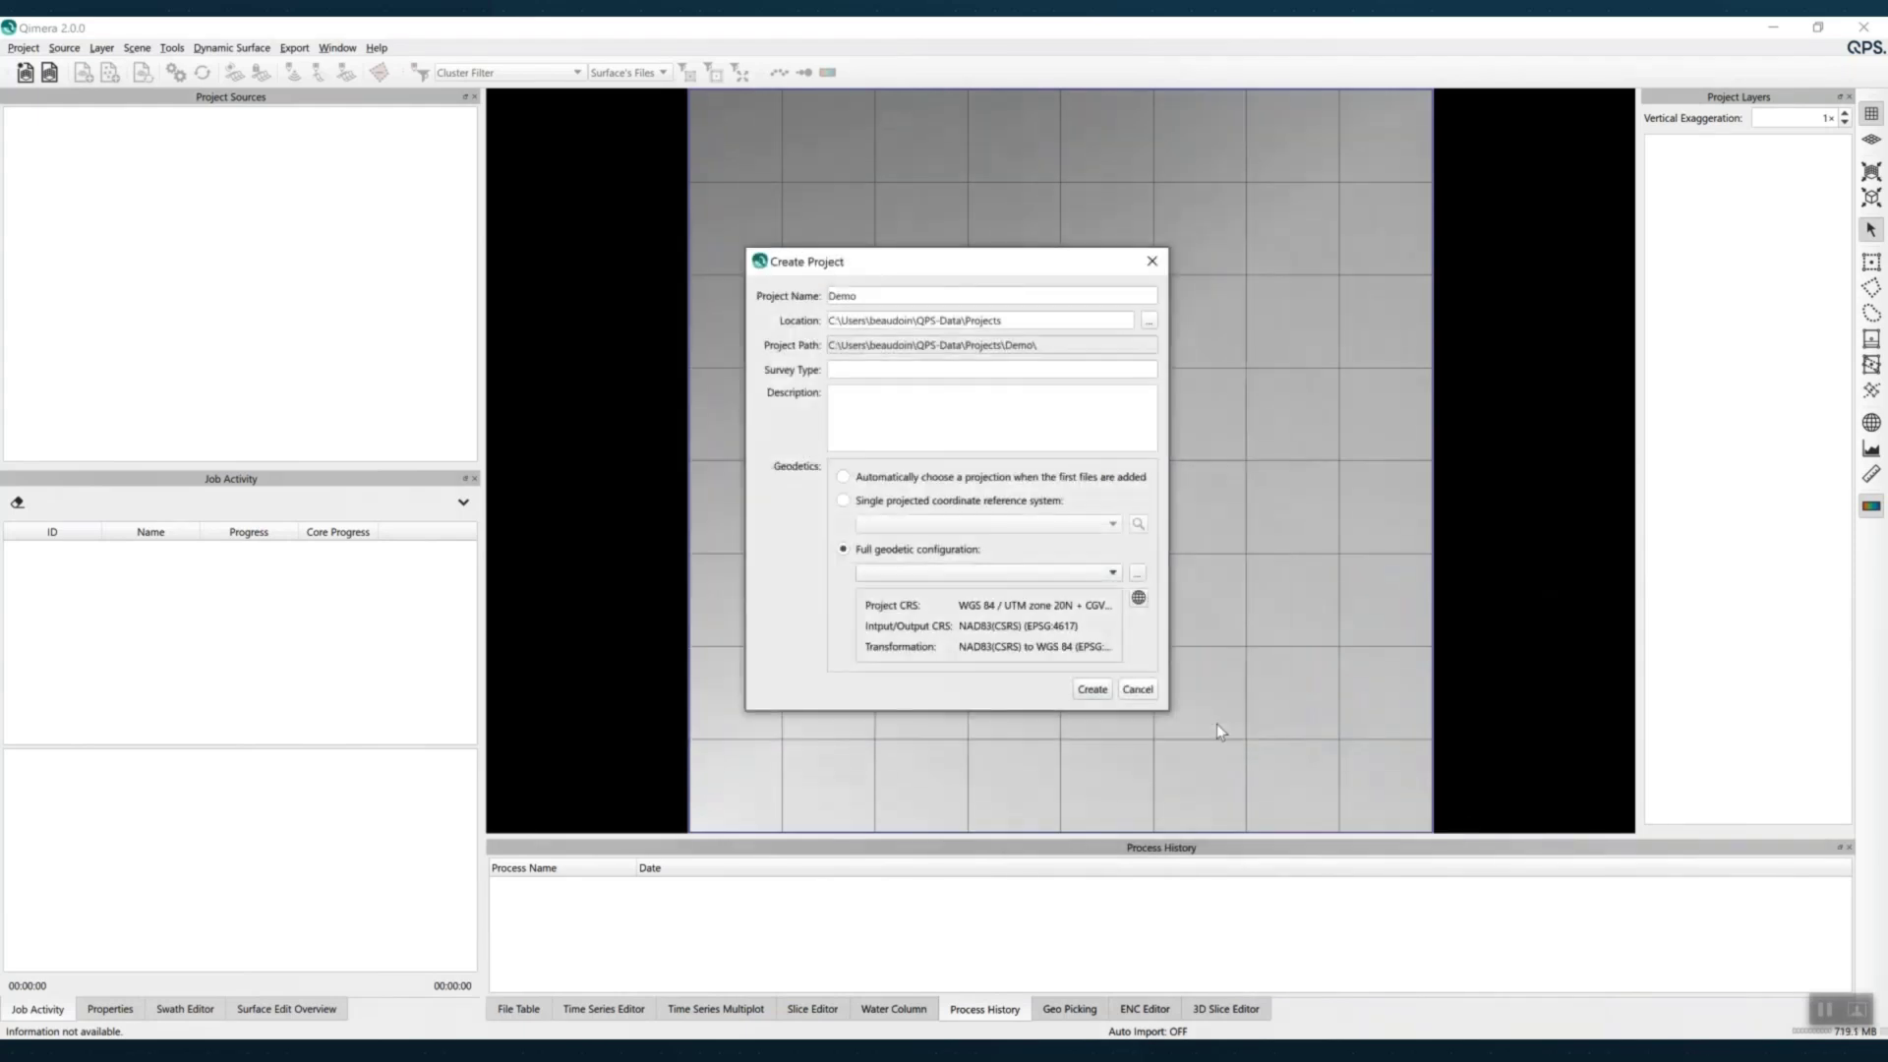
pyautogui.click(1094, 690)
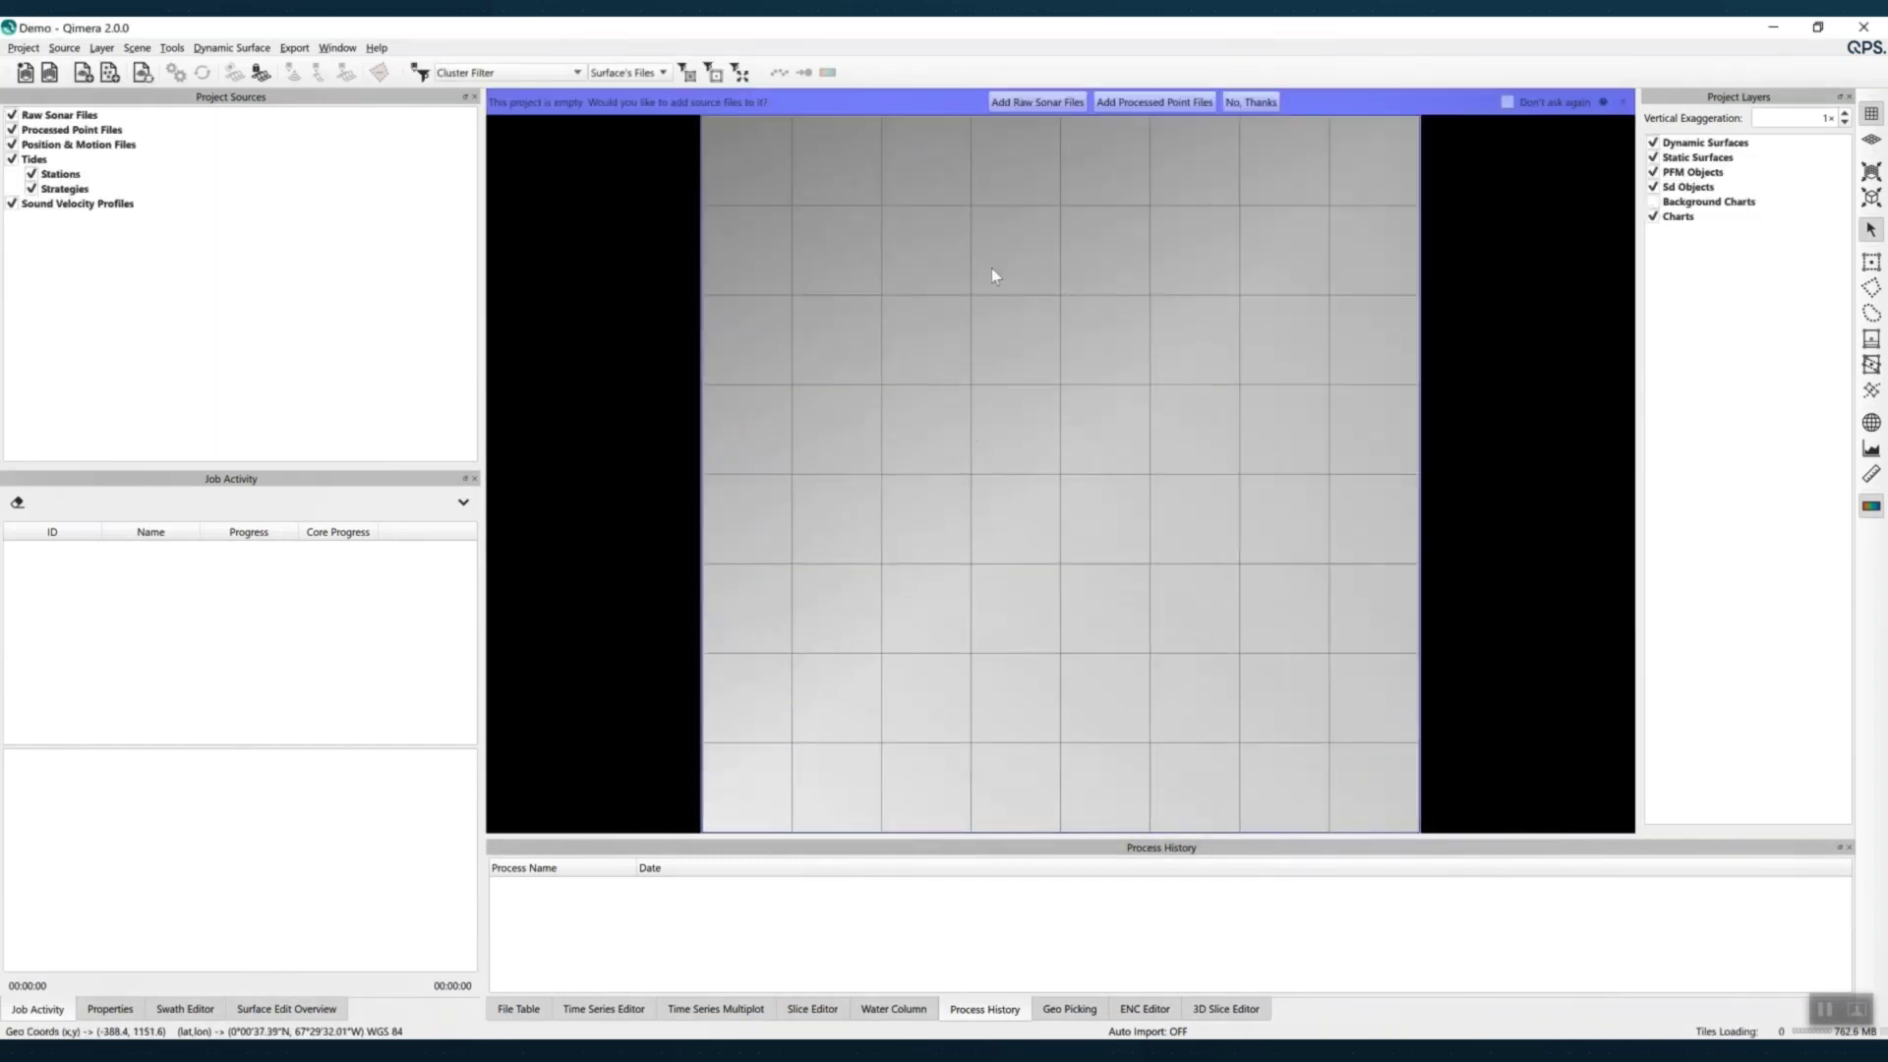
# Add all raw sonar .db files from the TU Delft SVP Multispectral folder, keeping automatic vessel configuration detection, and select the first line
pyautogui.click(1017, 105)
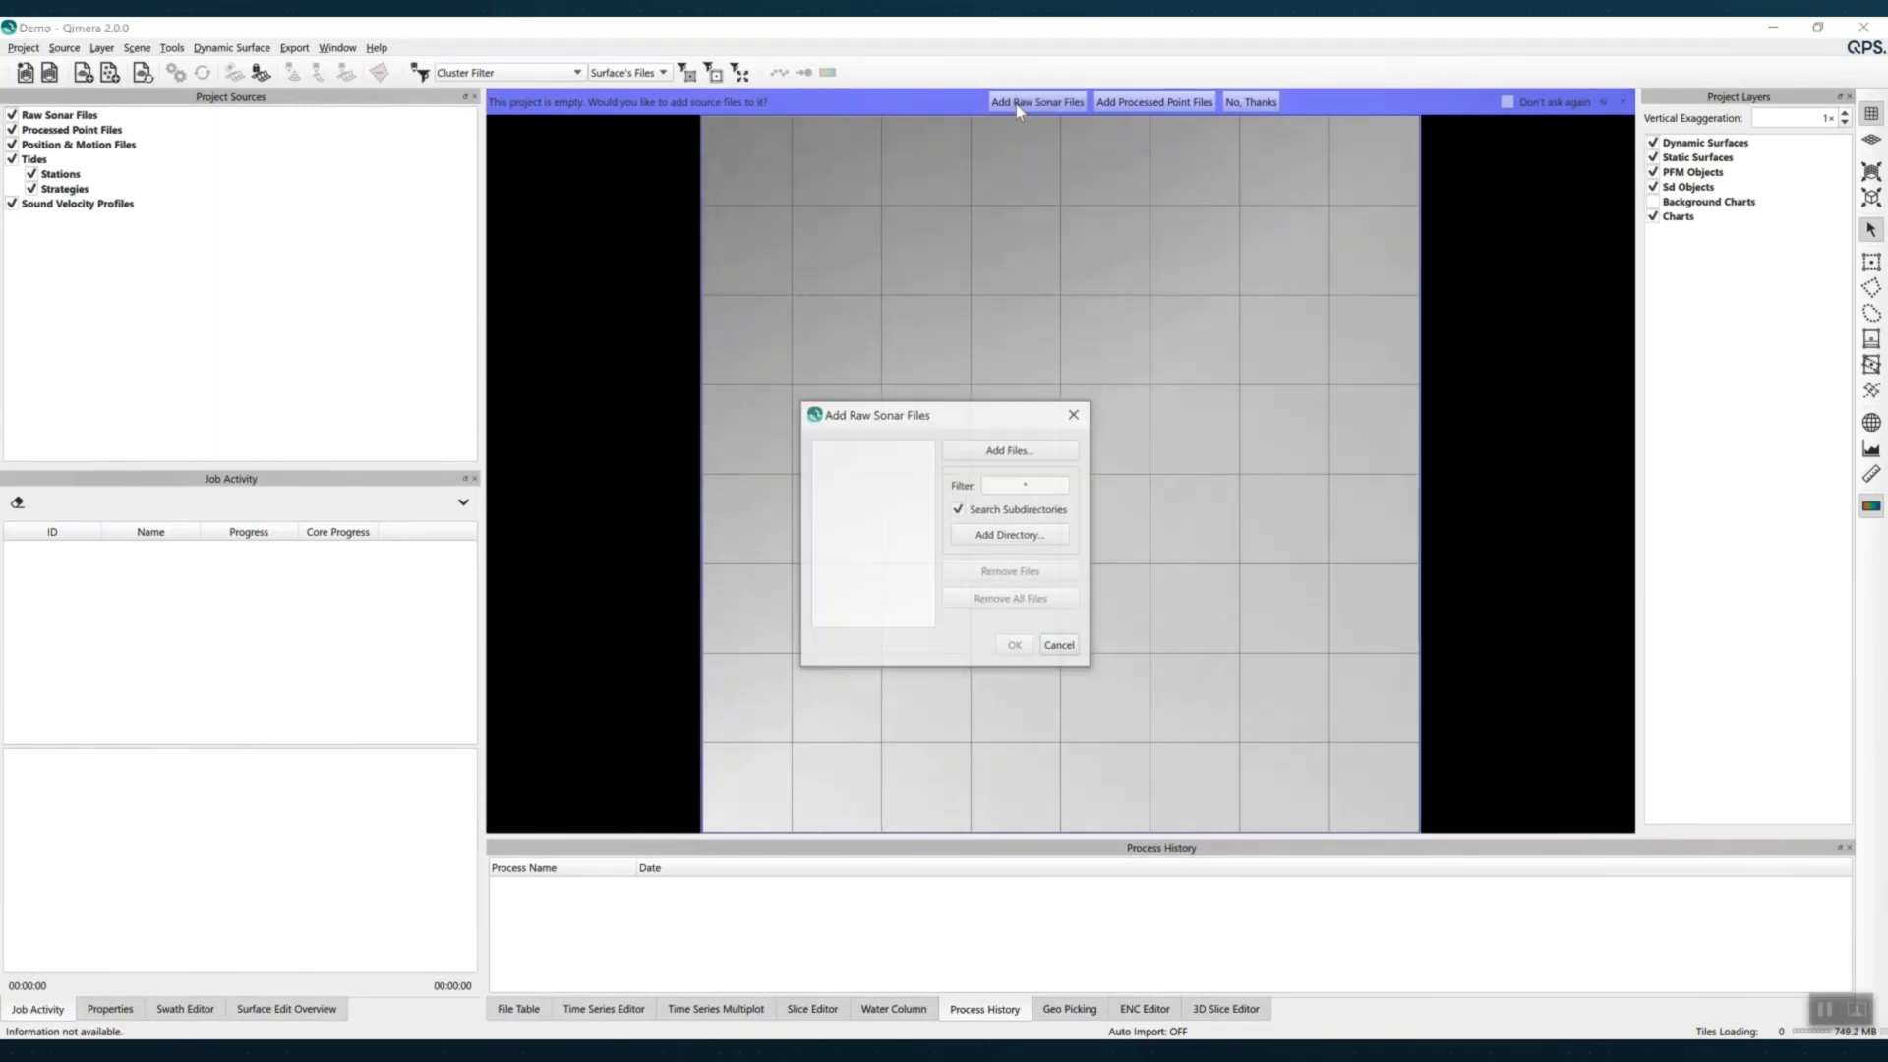
pyautogui.click(1056, 454)
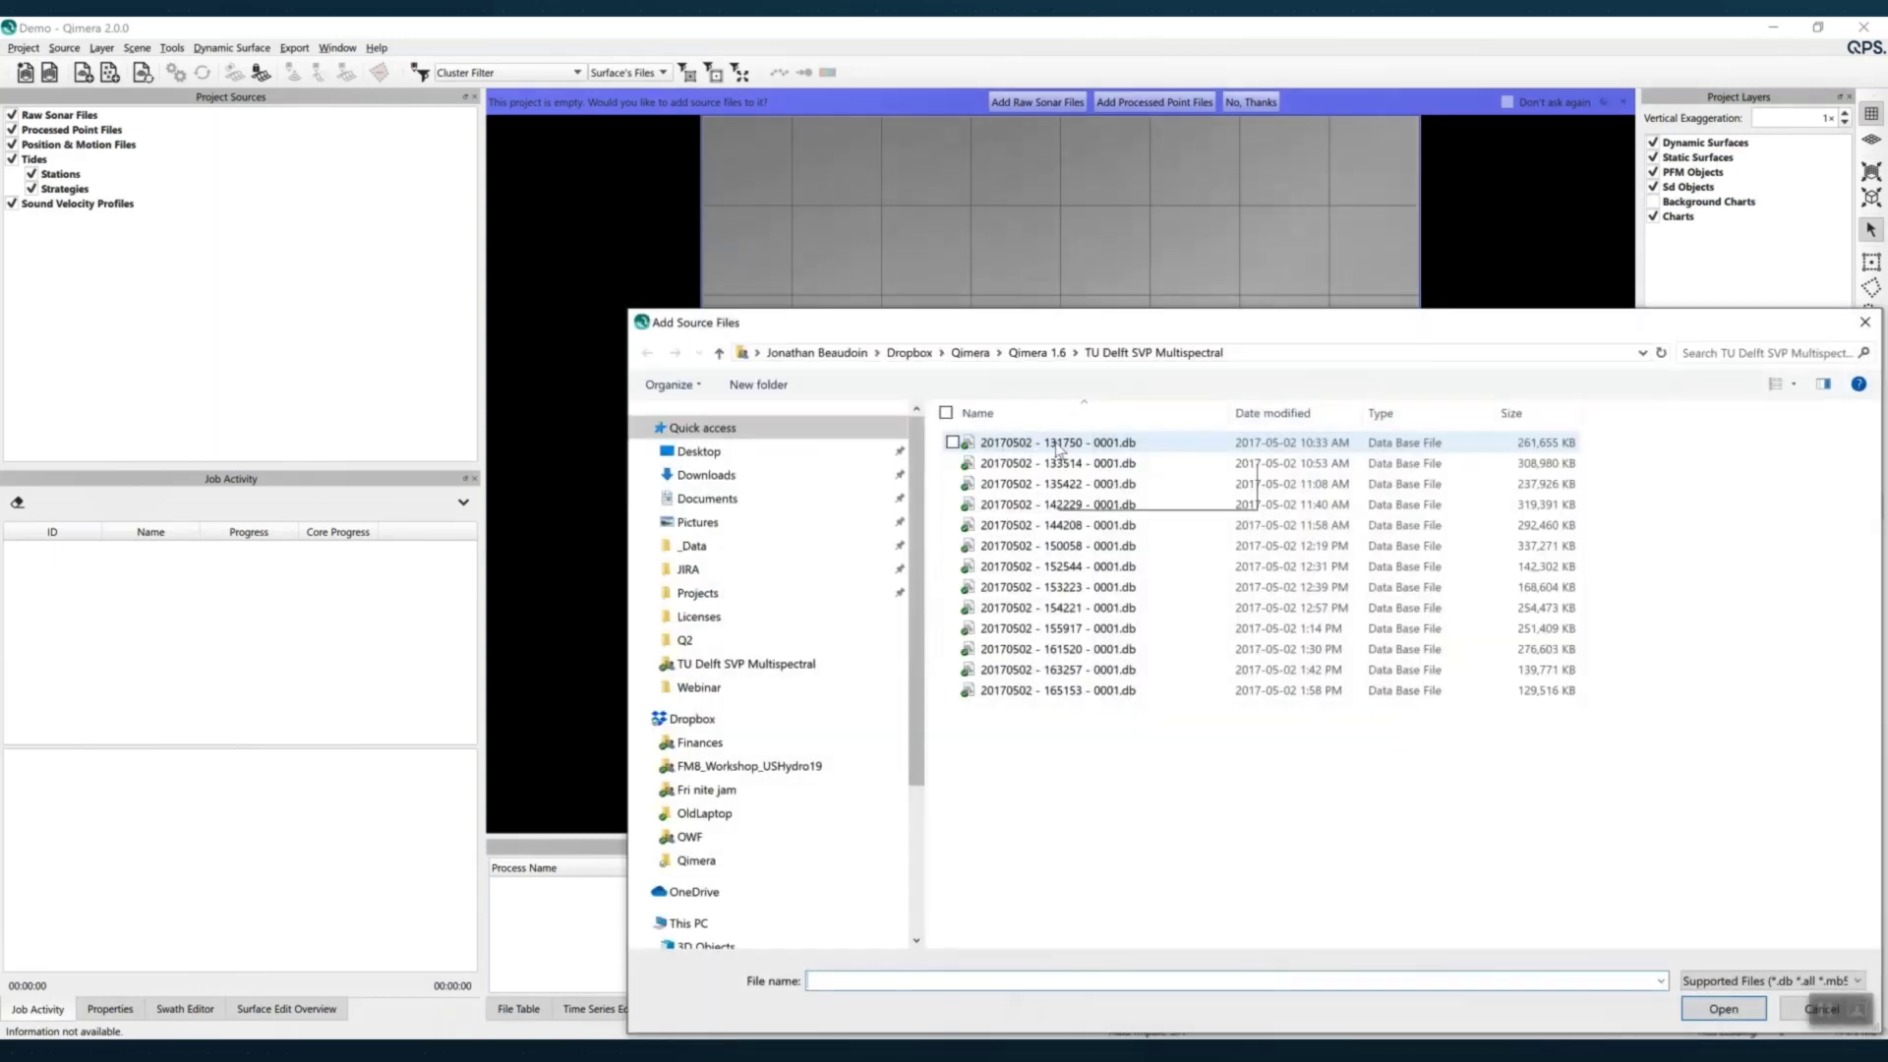
pyautogui.click(1056, 446)
pyautogui.keyDown('shift'); pyautogui.click(1036, 692); pyautogui.keyUp('shift')
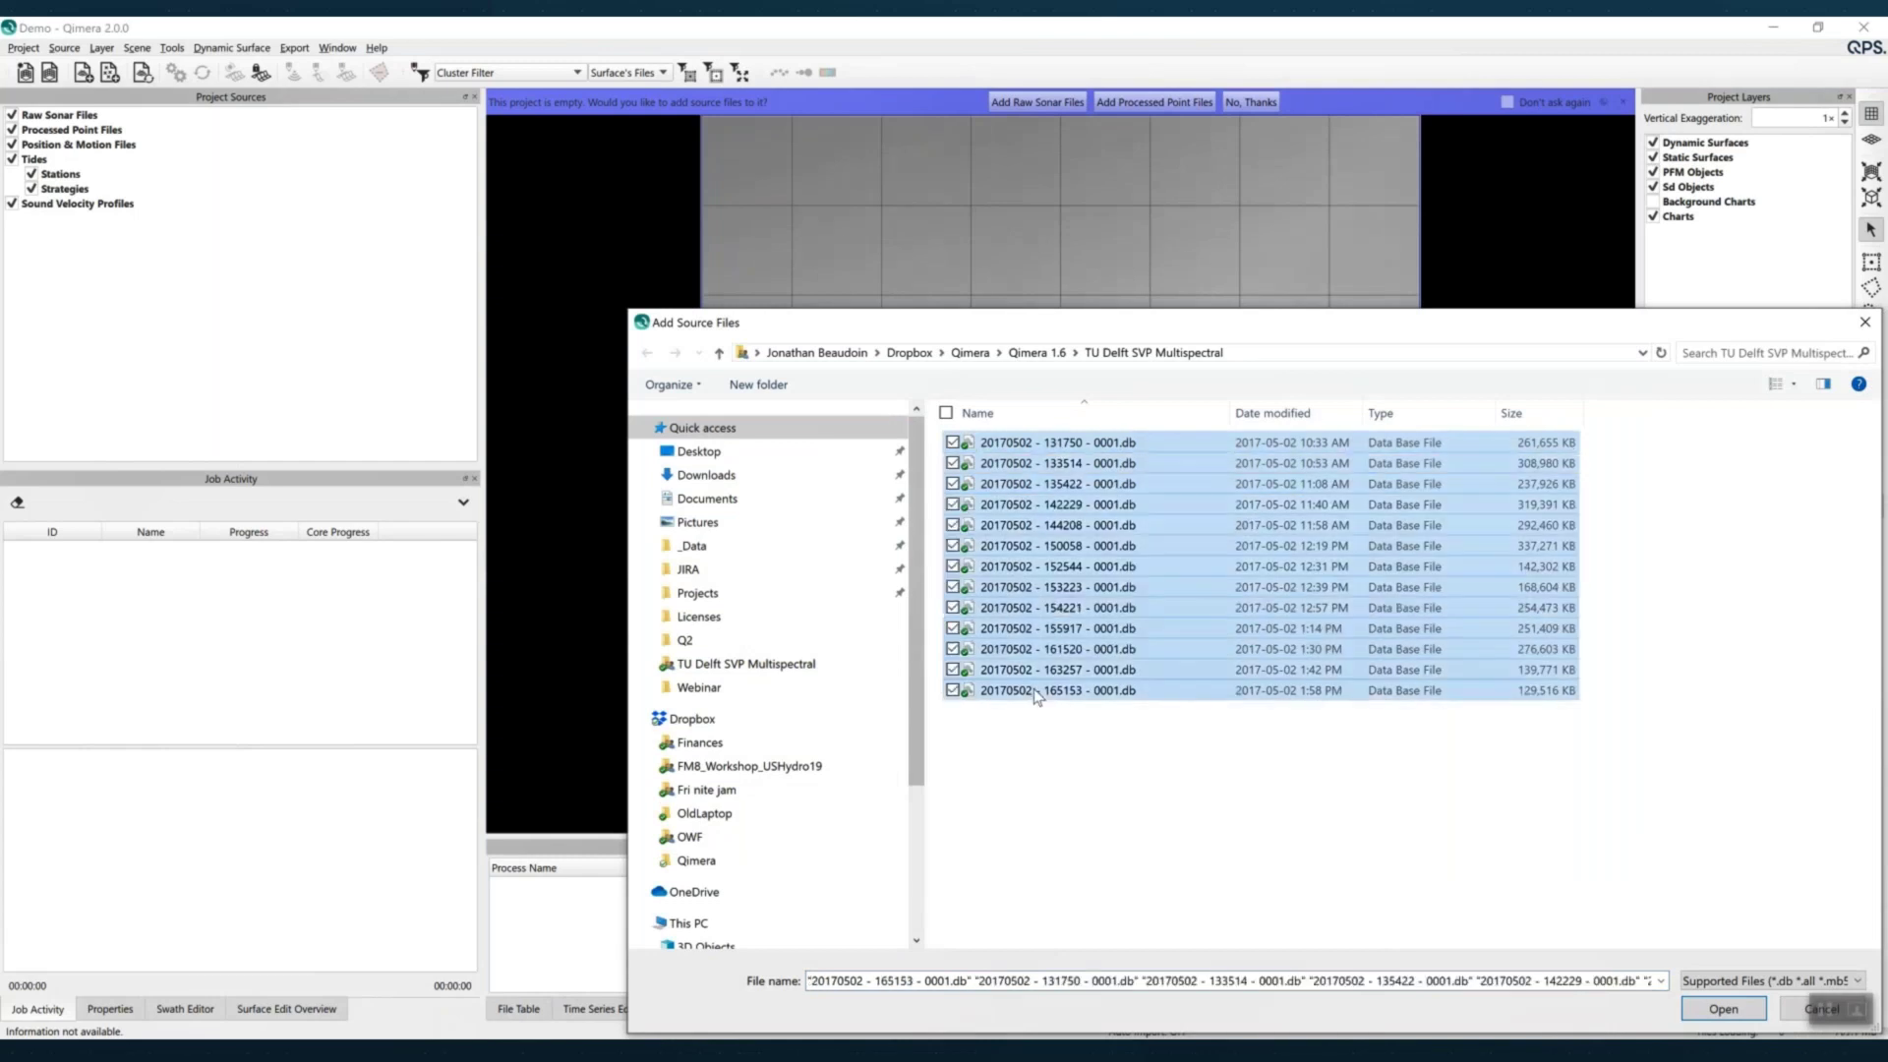
pyautogui.press('Return')
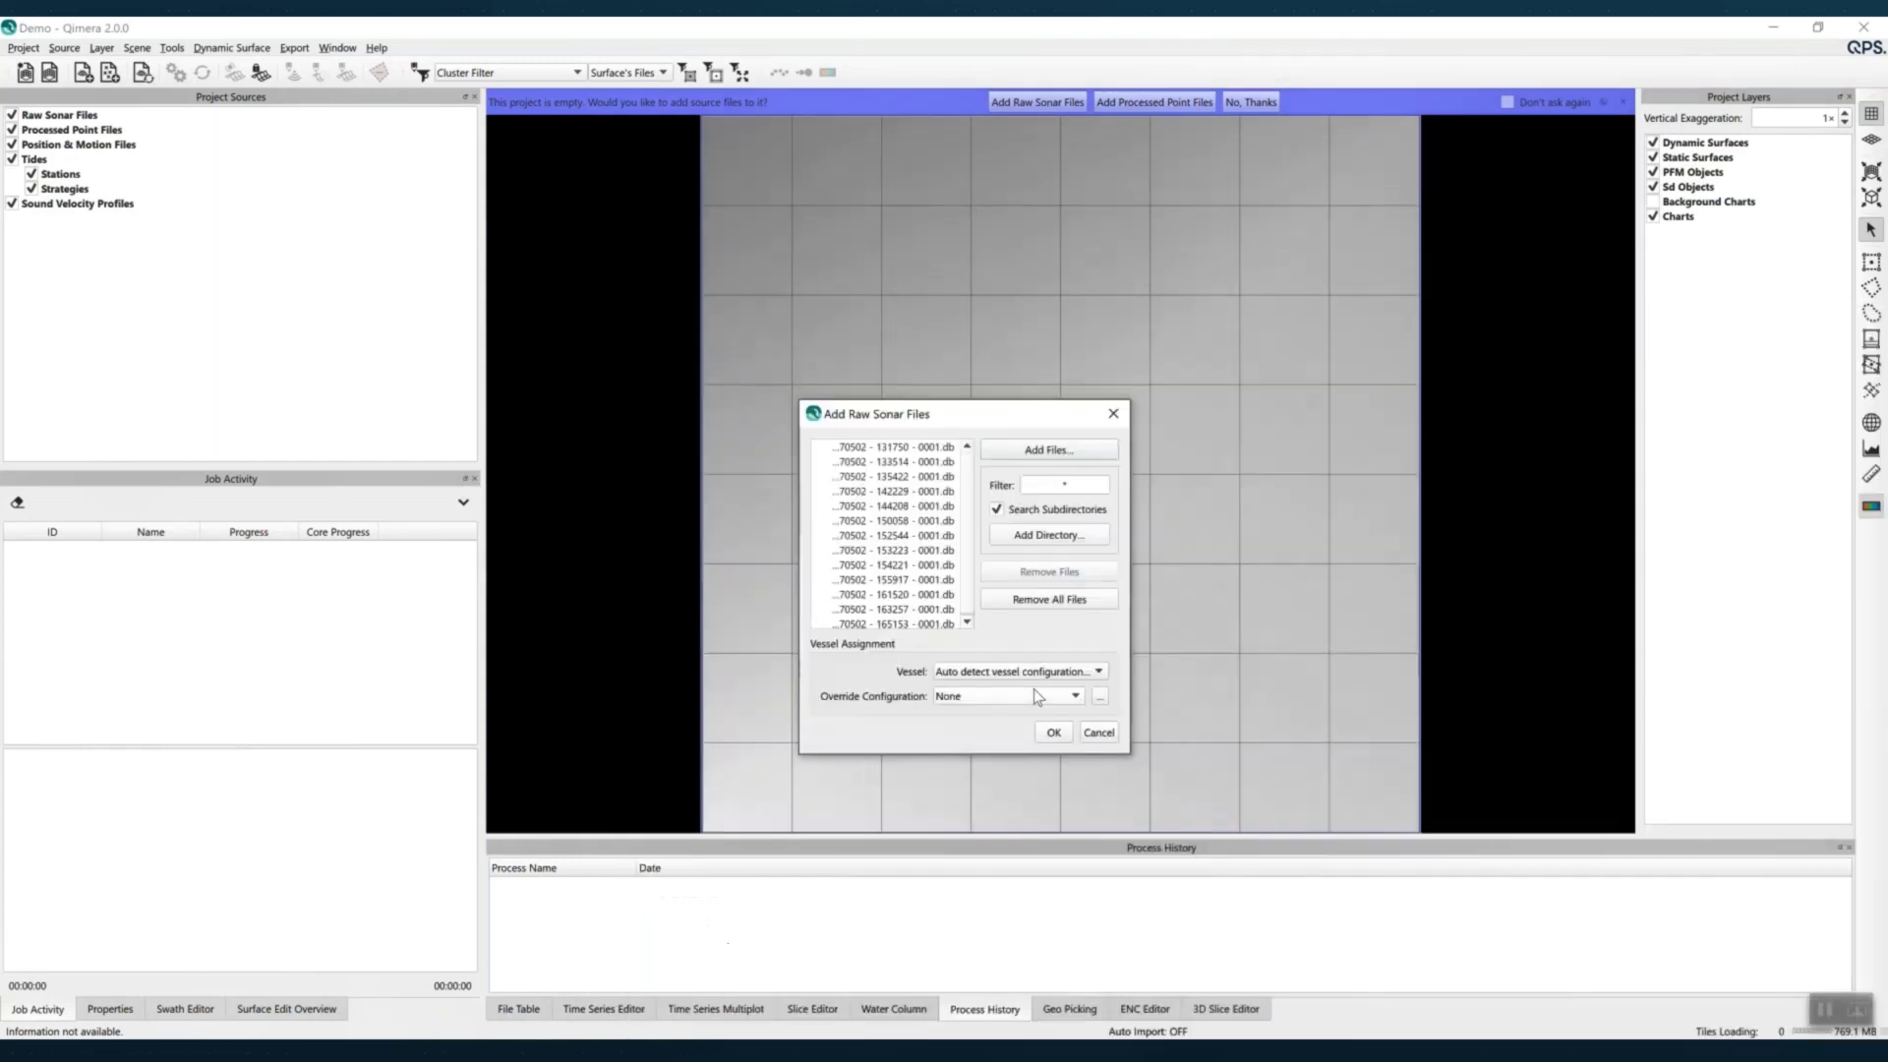
pyautogui.click(1047, 734)
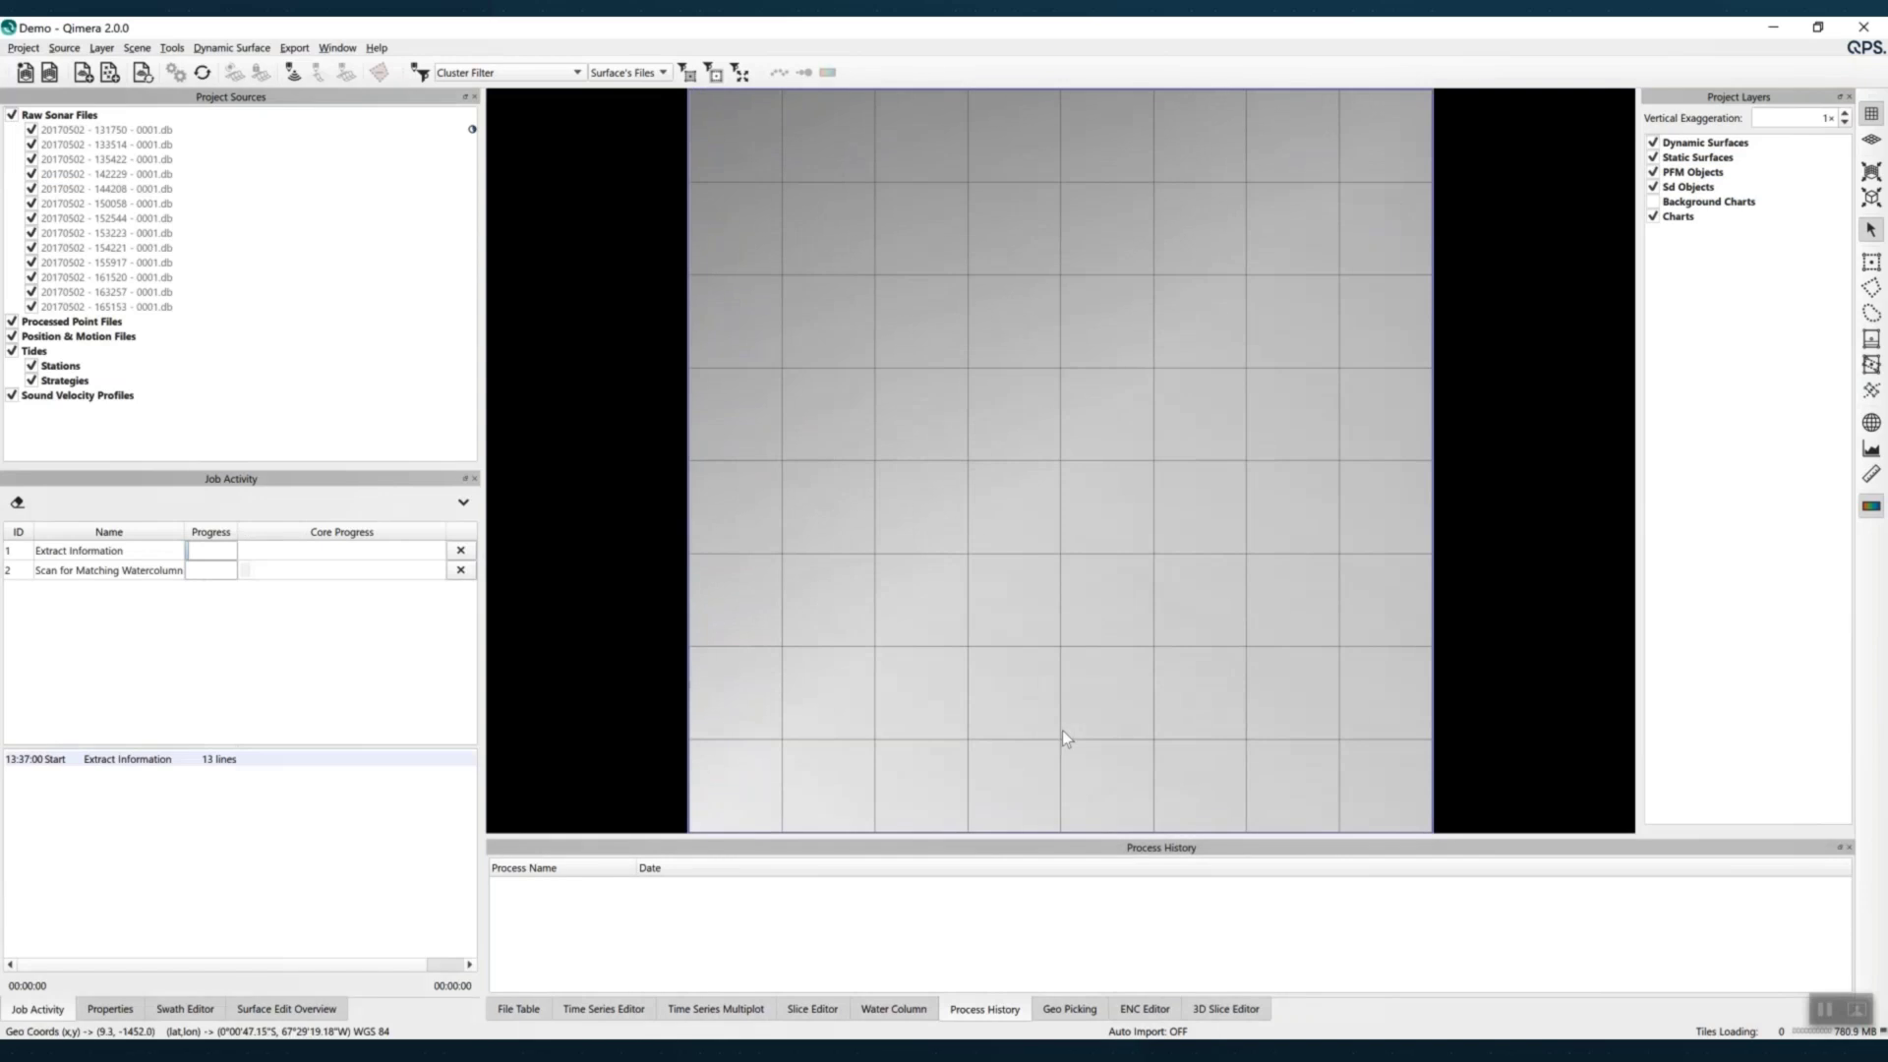
pyautogui.click(139, 129)
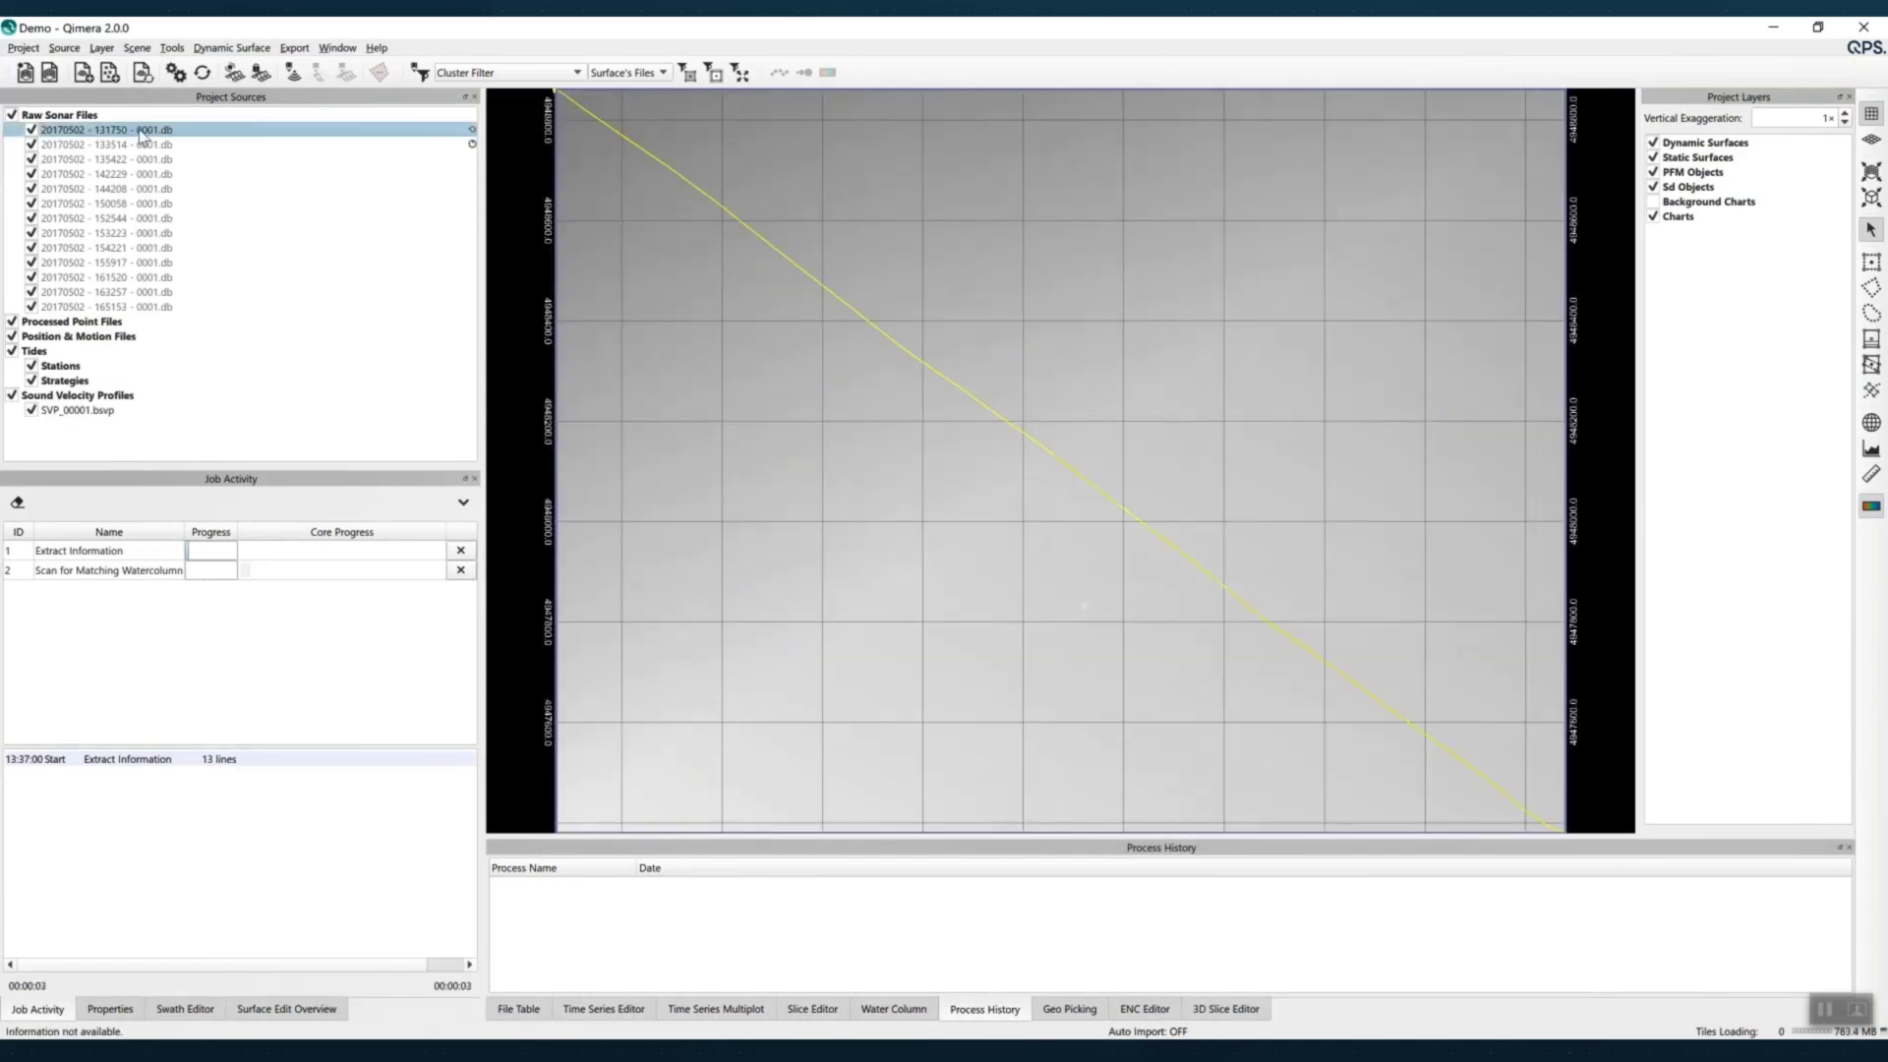
# Open sbet_Mission 1.out as a binary navigation file for import
pyautogui.click(69, 49)
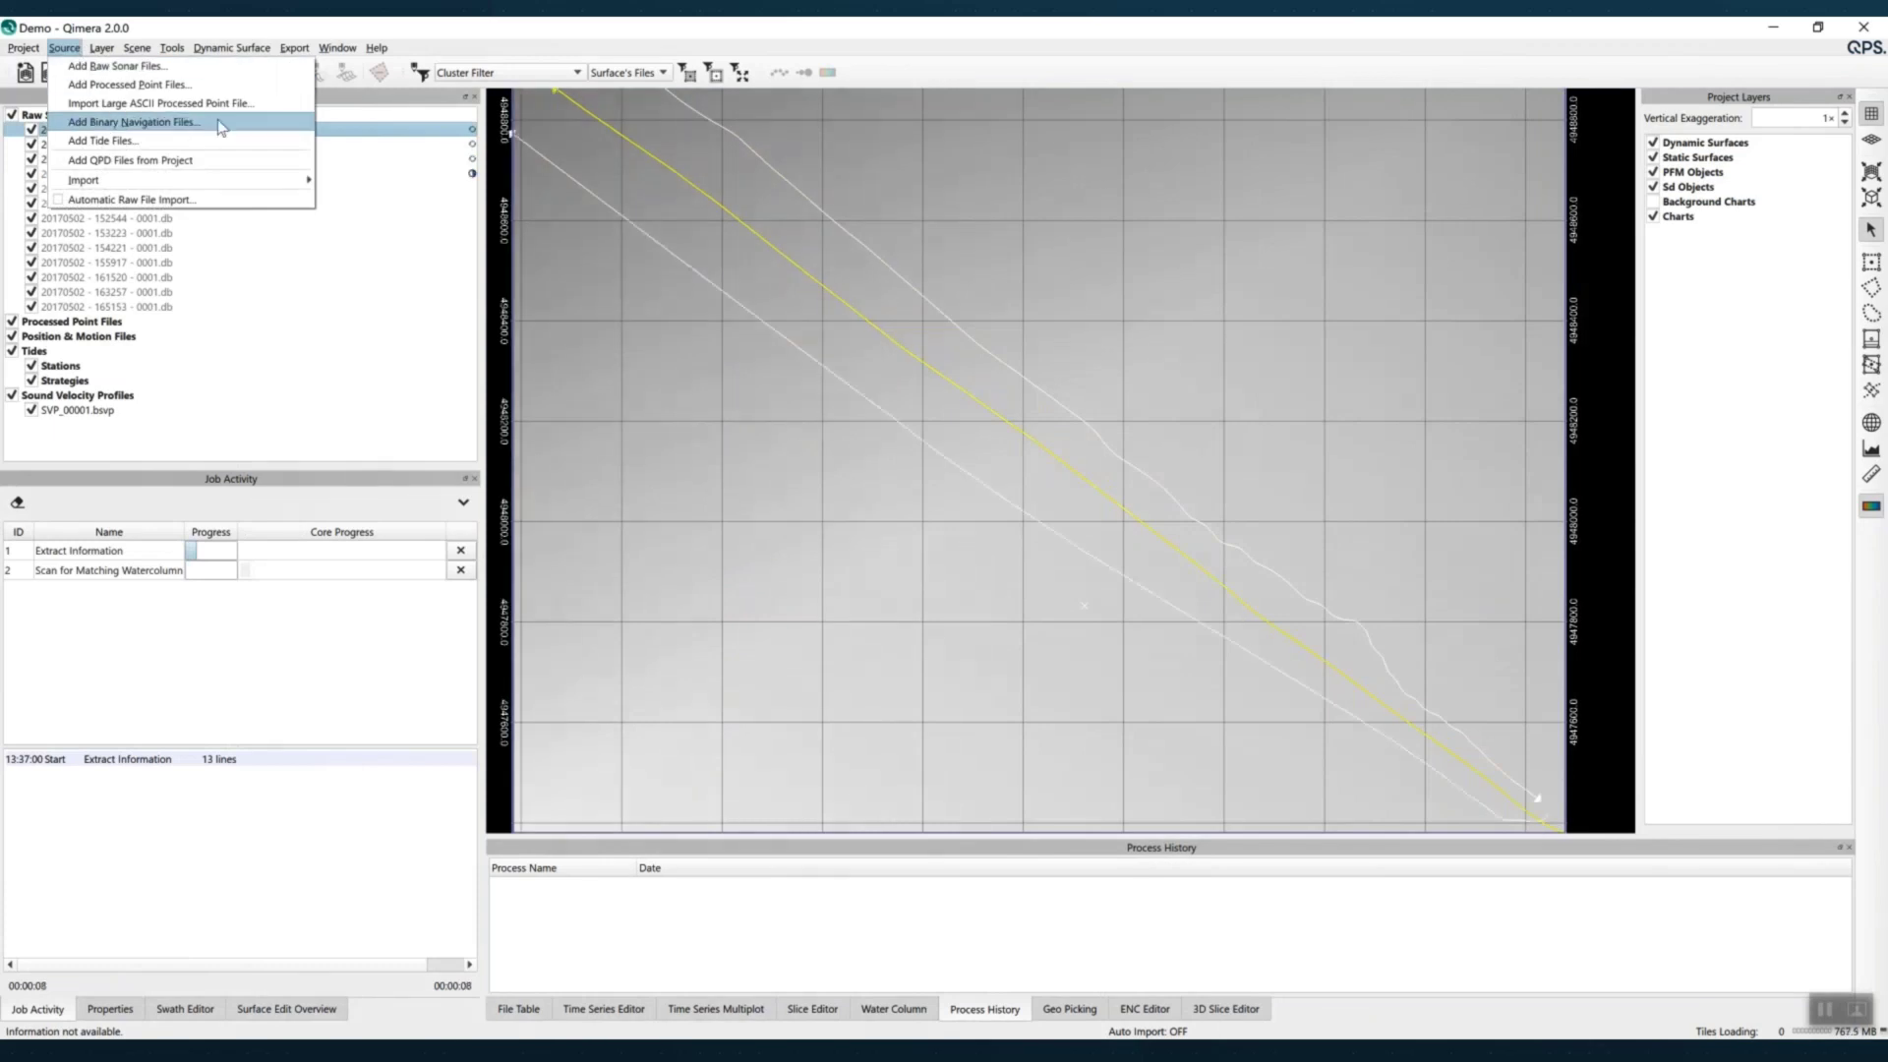
pyautogui.click(220, 127)
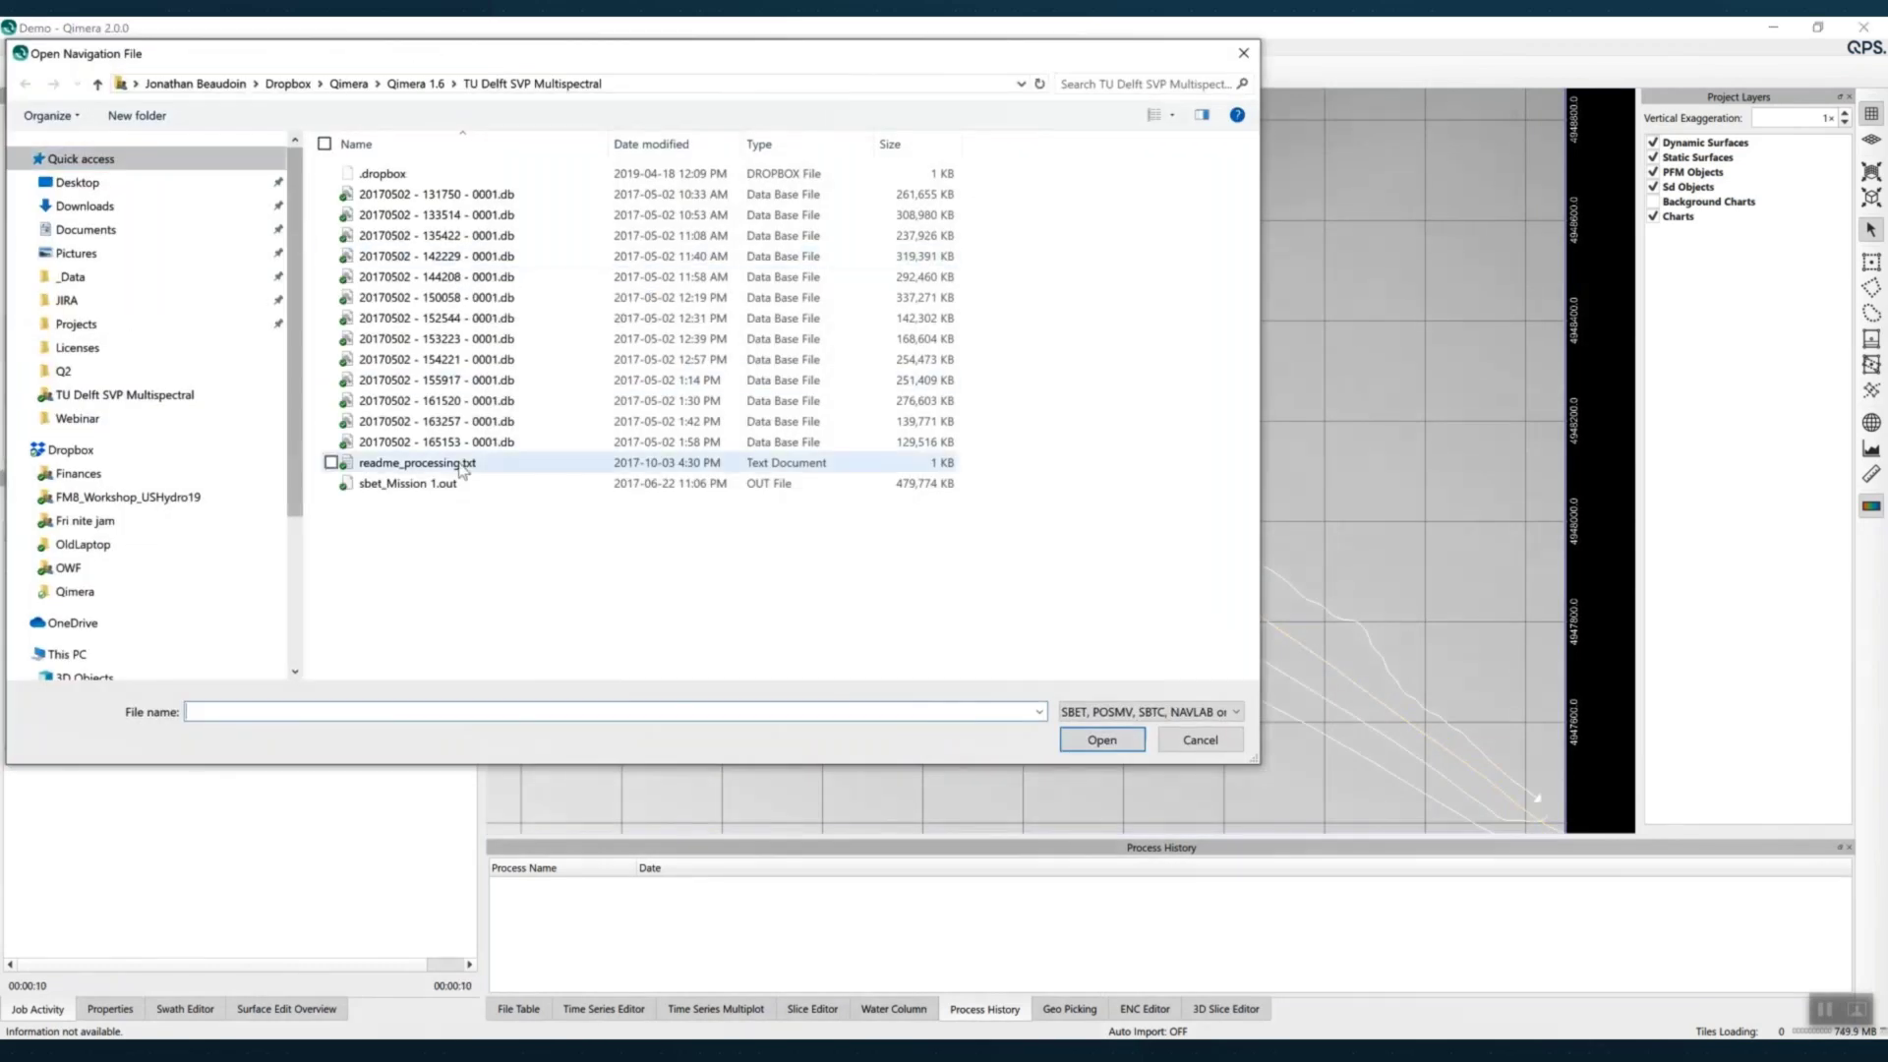
pyautogui.doubleClick(451, 484)
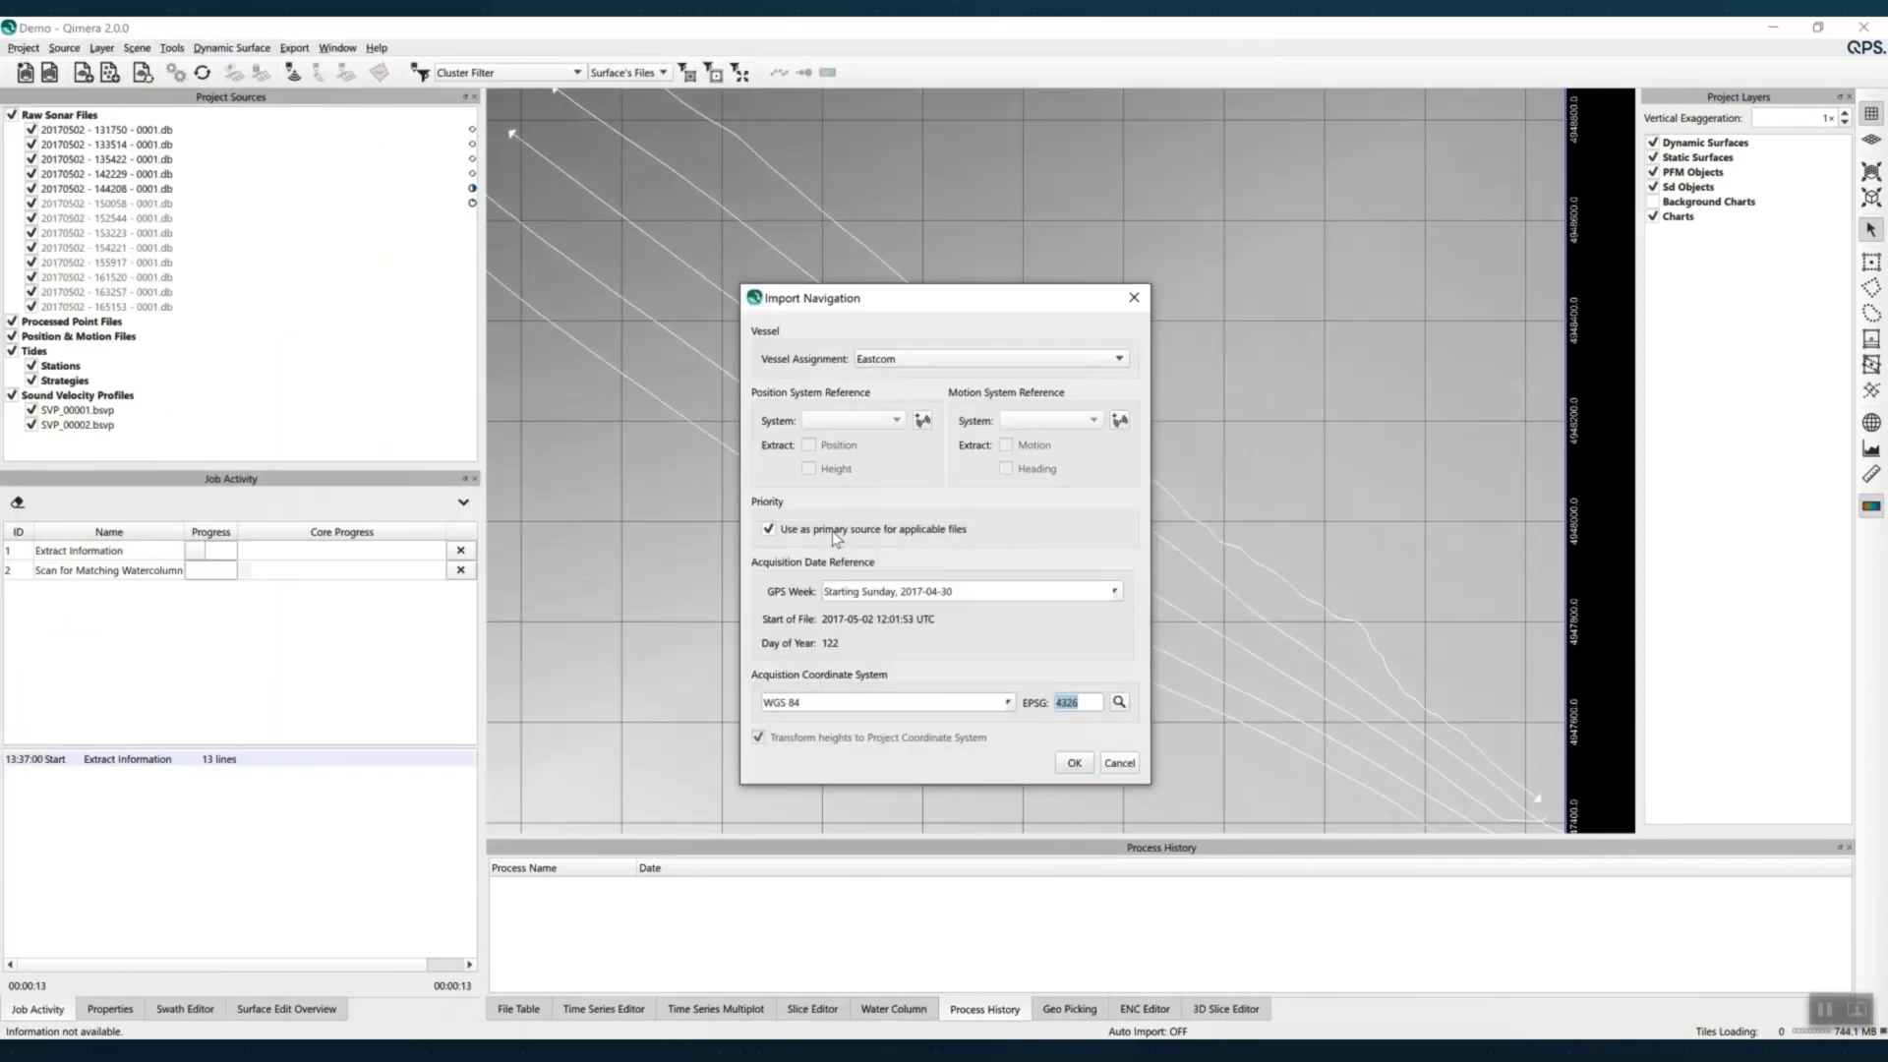
# Create a position system named MySBET, enable height extraction for it, and import the navigation data
pyautogui.click(922, 421)
pyautogui.write('MySBET')
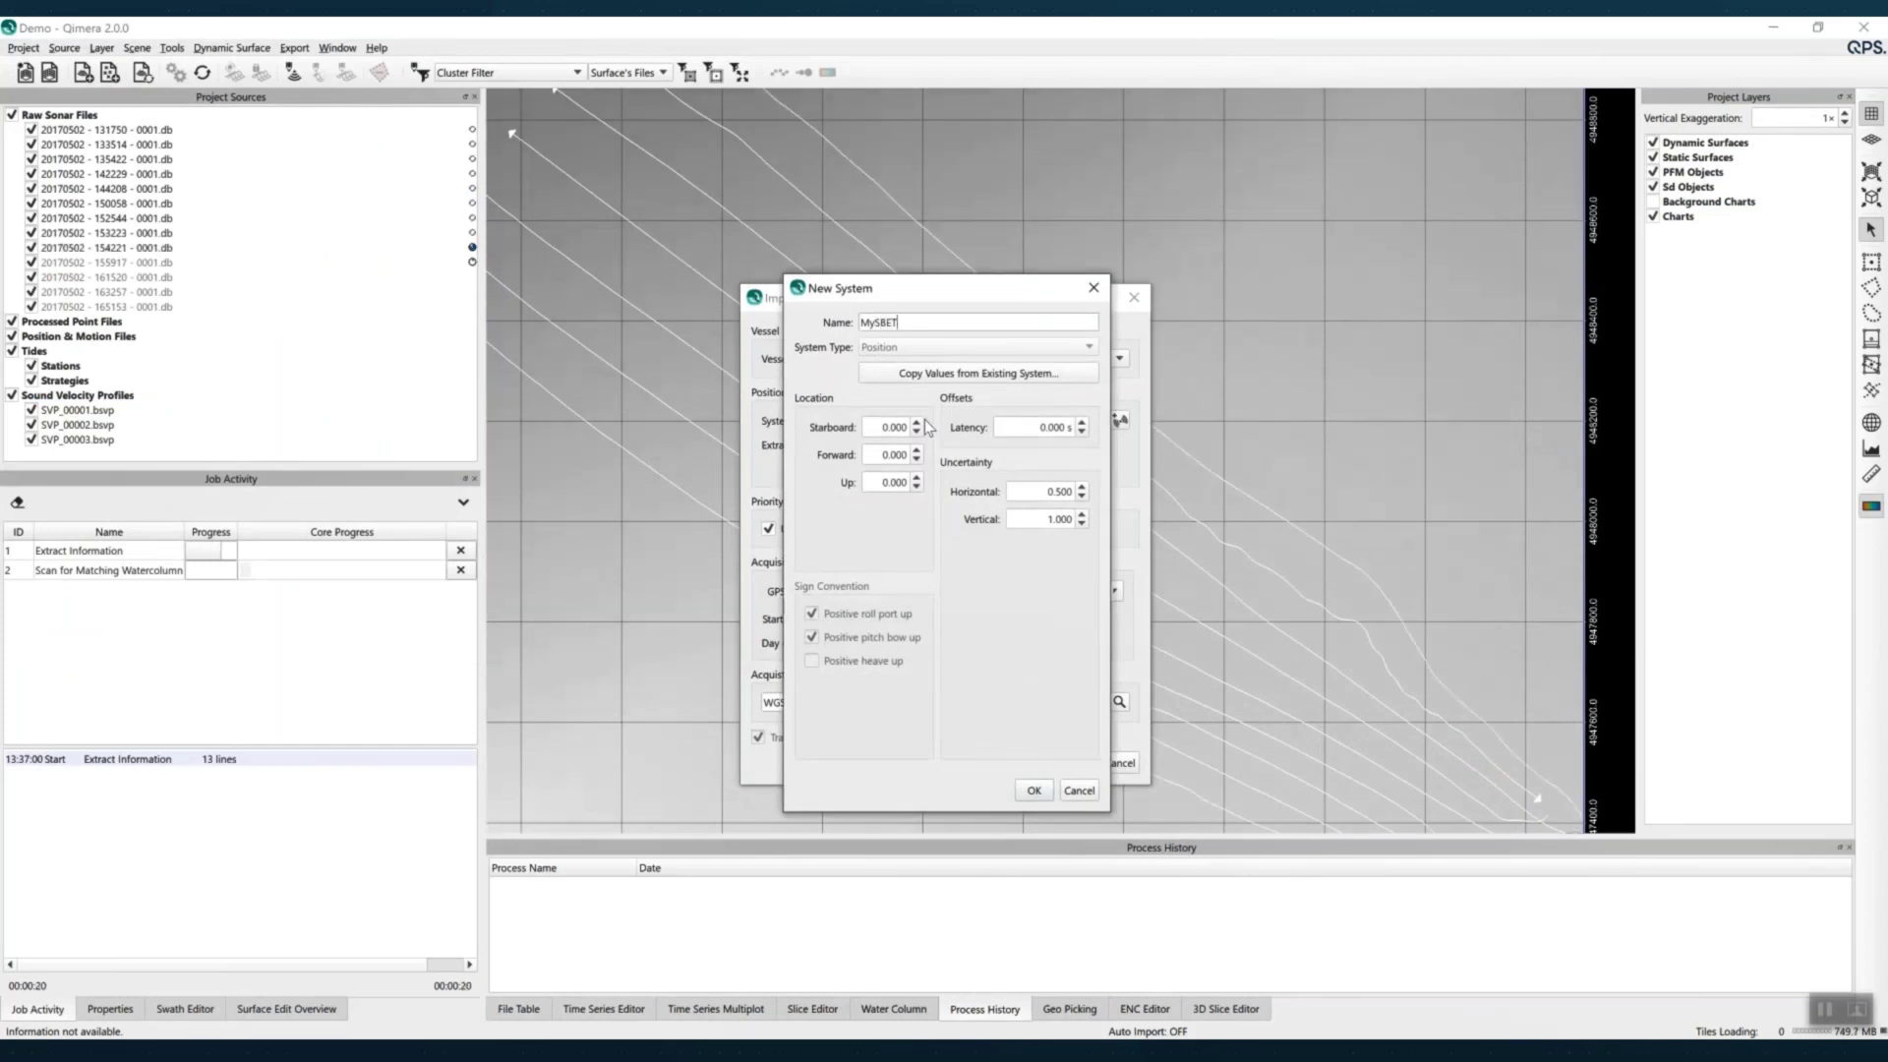
pyautogui.click(1034, 792)
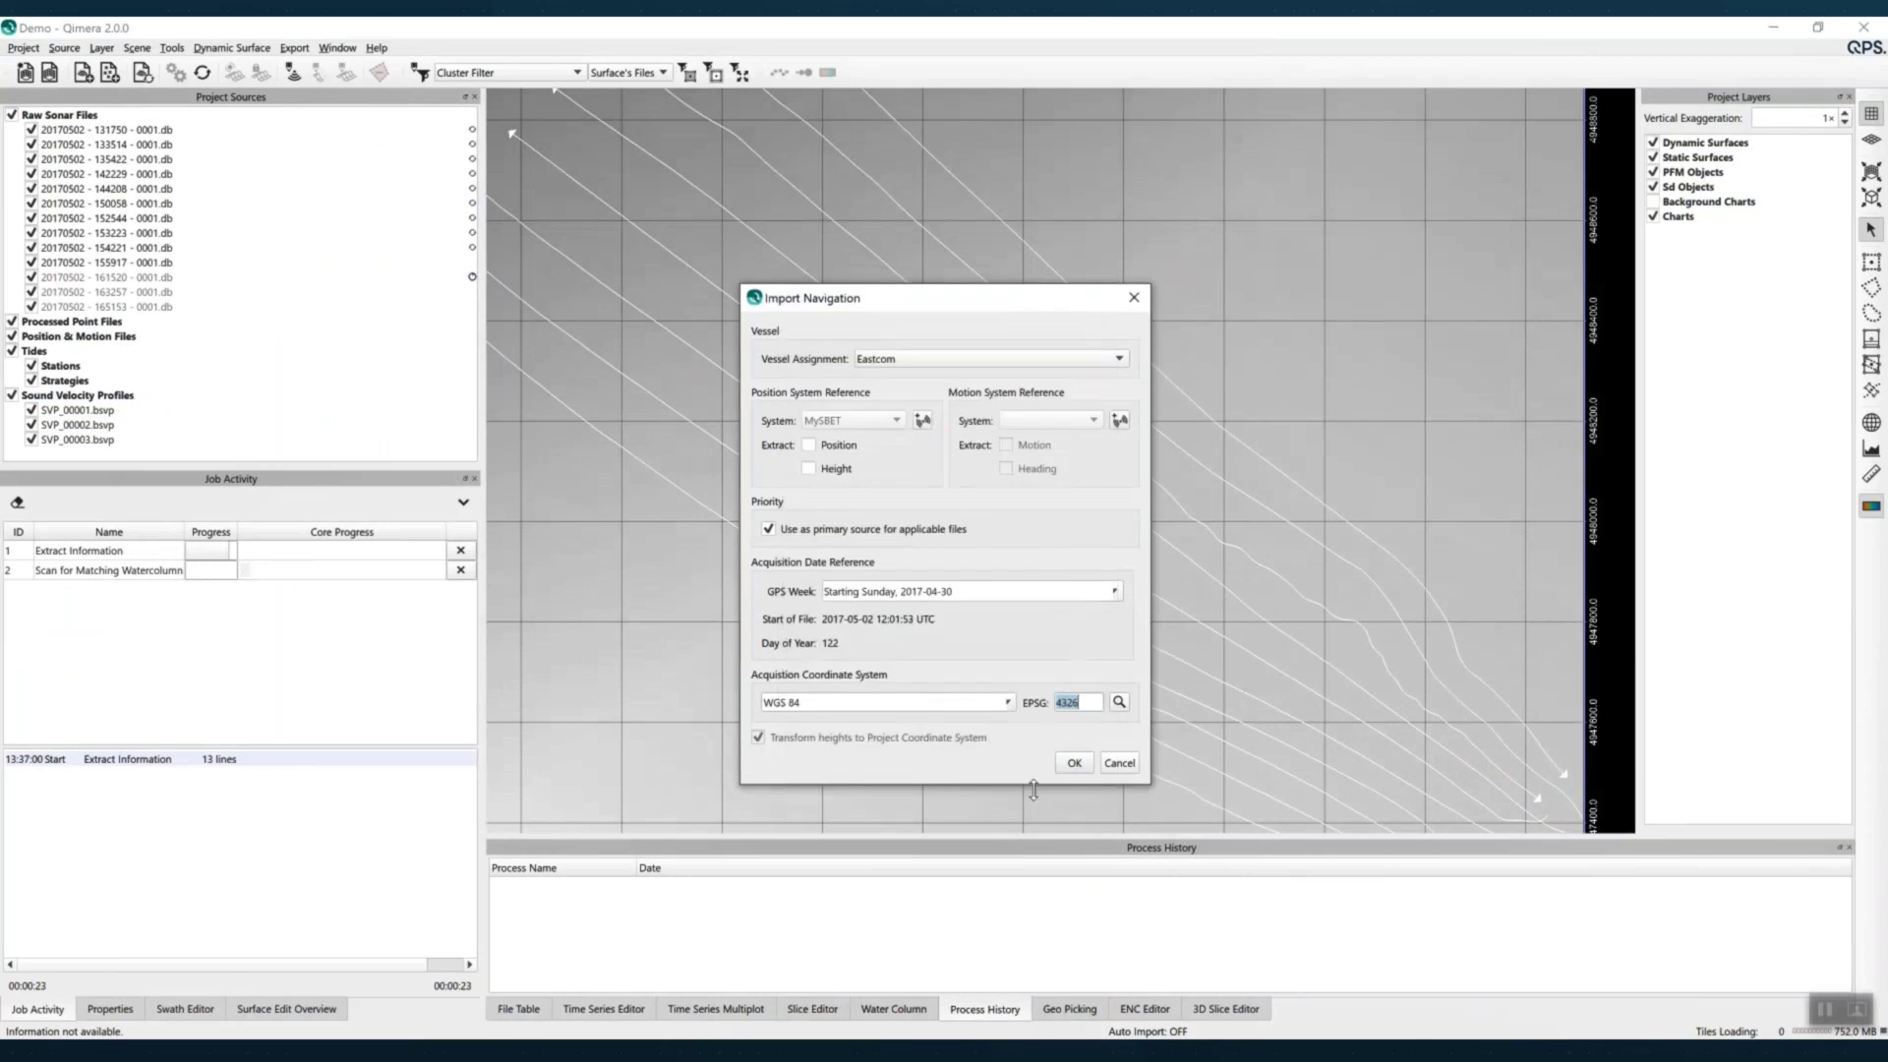
pyautogui.click(835, 471)
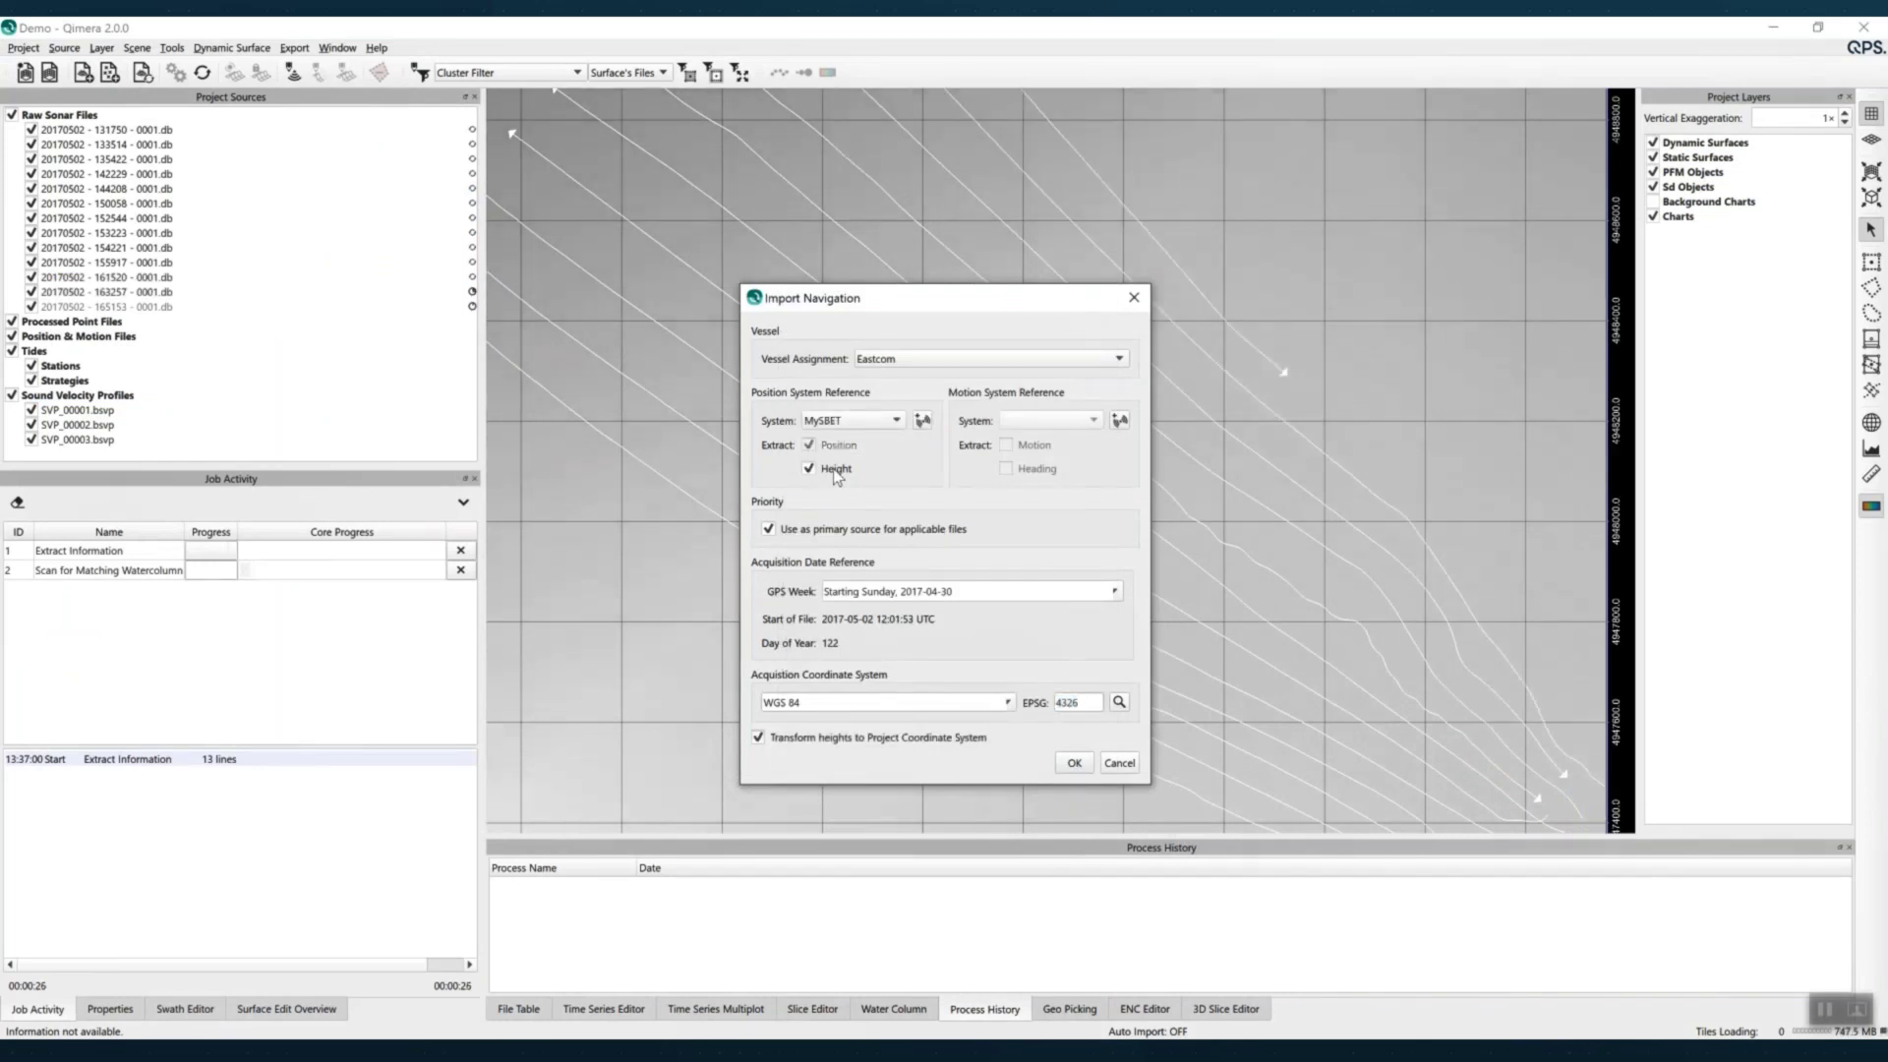
pyautogui.click(1075, 764)
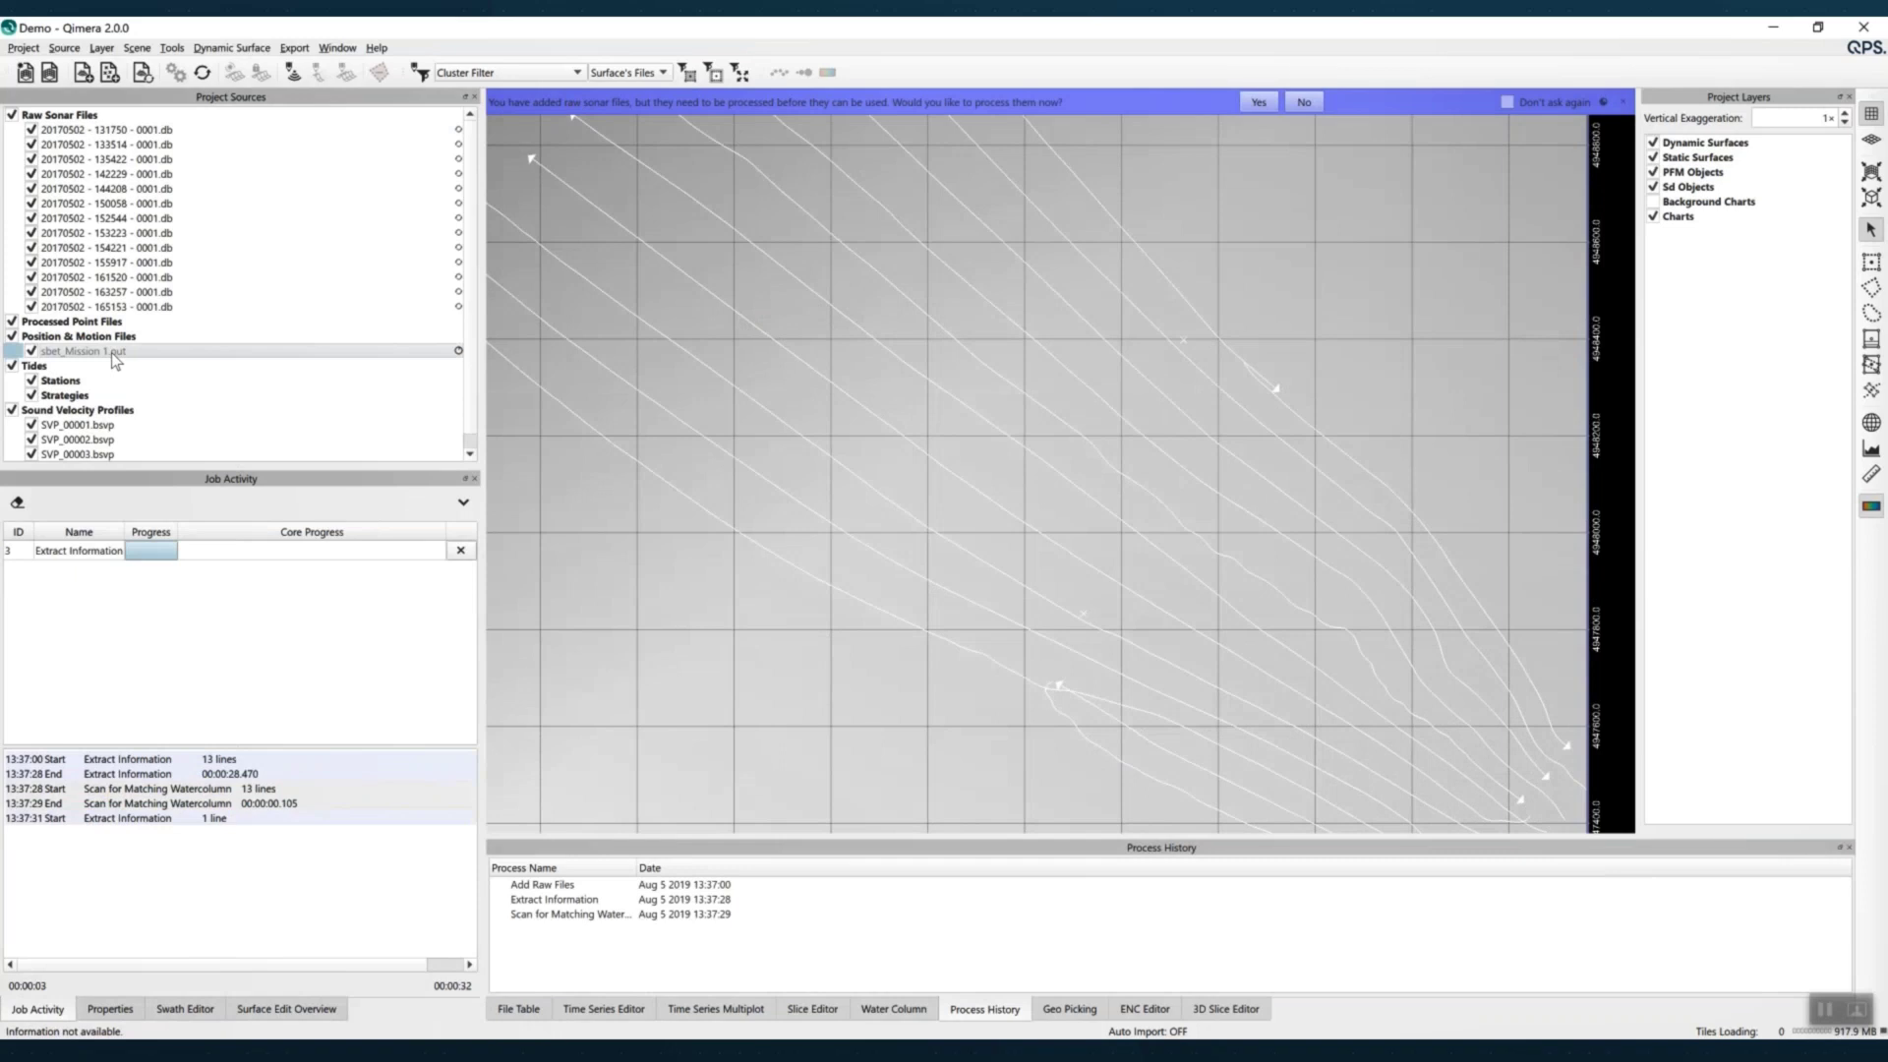
# Select all raw sonar files and process their bathymetry with the newly added navigation data
pyautogui.scroll(-2, 1042, 474)
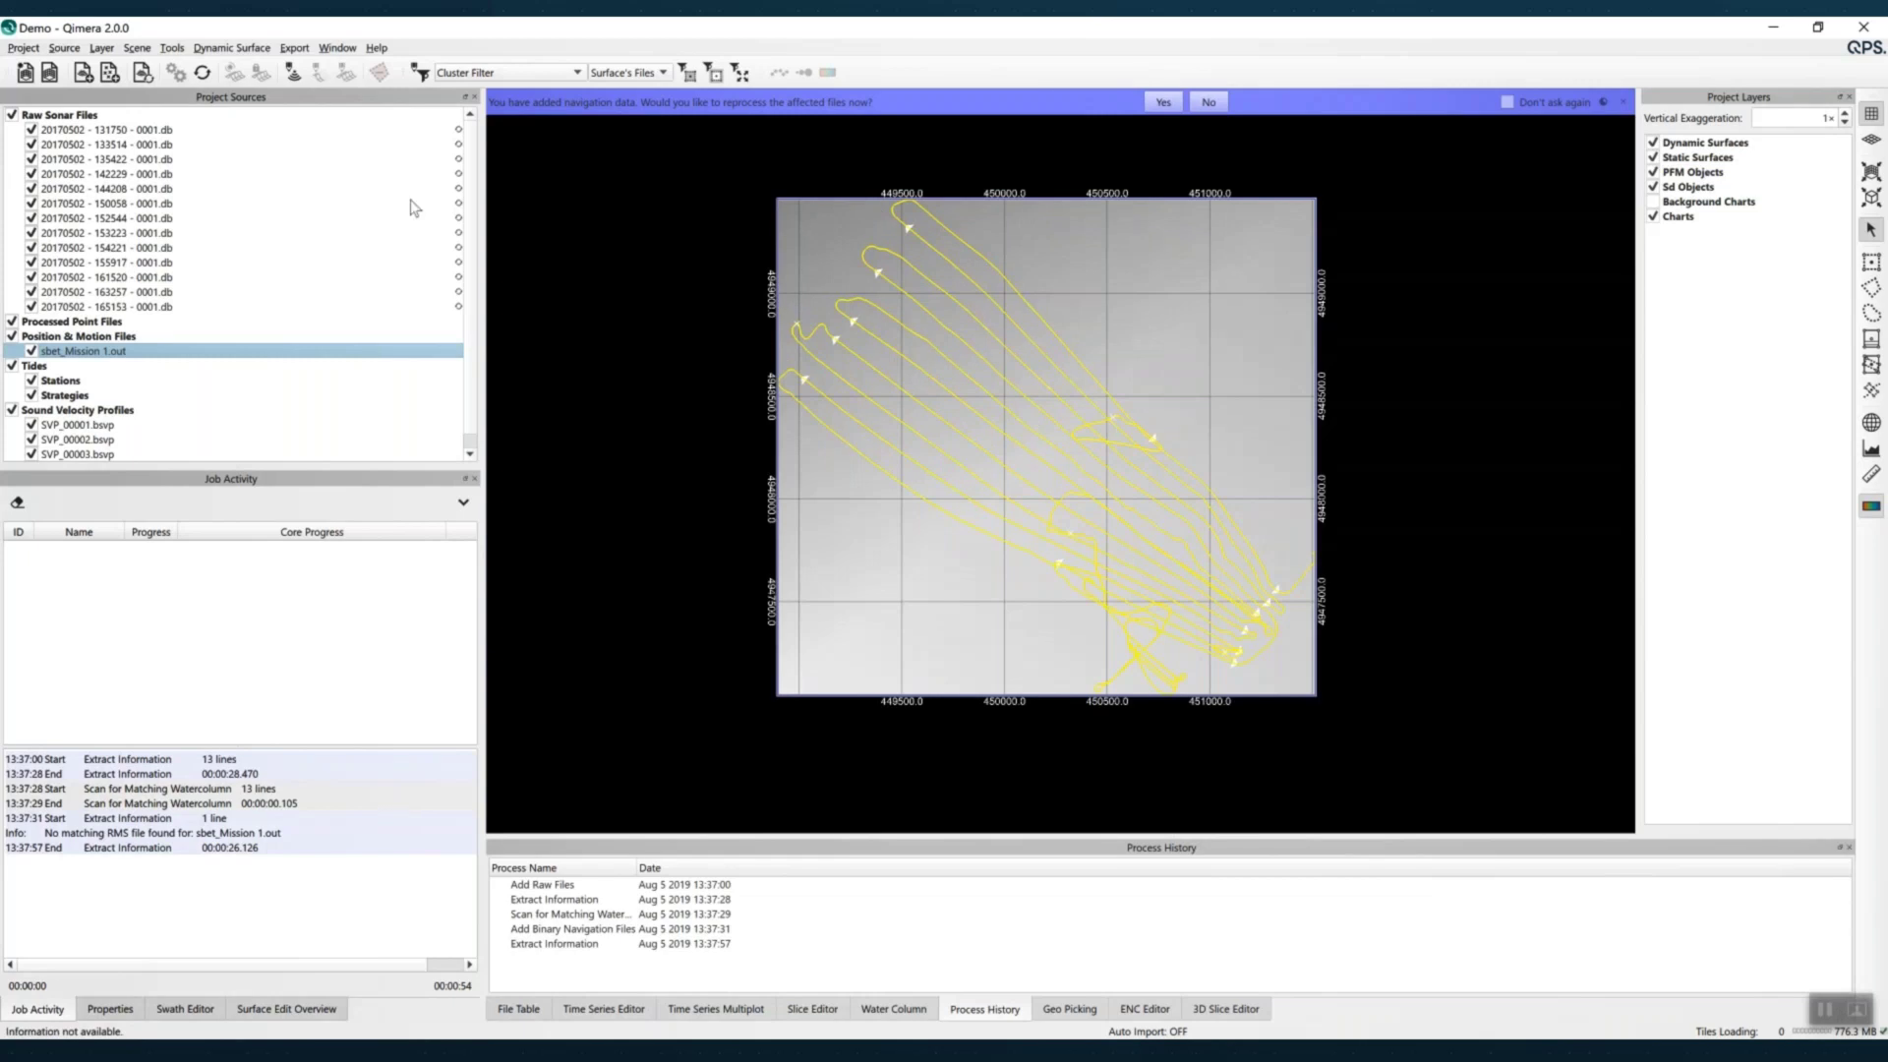
pyautogui.click(64, 115)
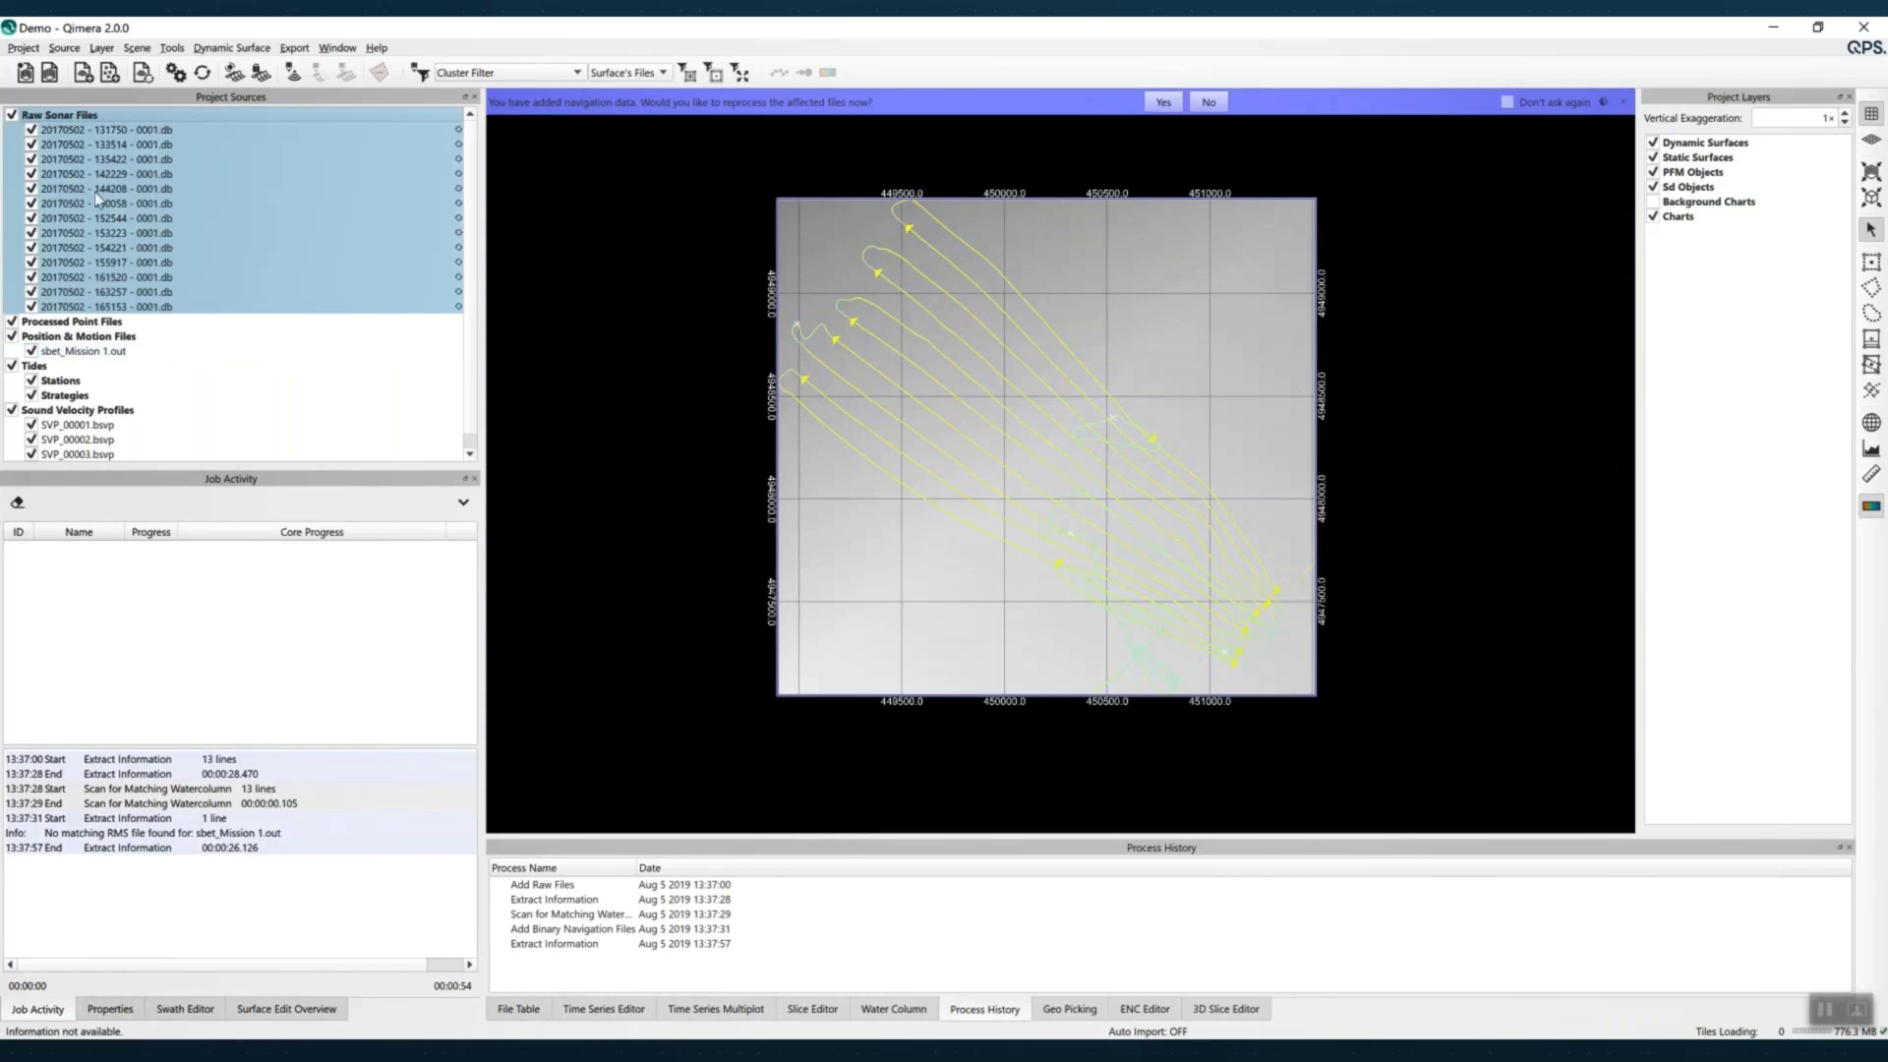
pyautogui.click(110, 354)
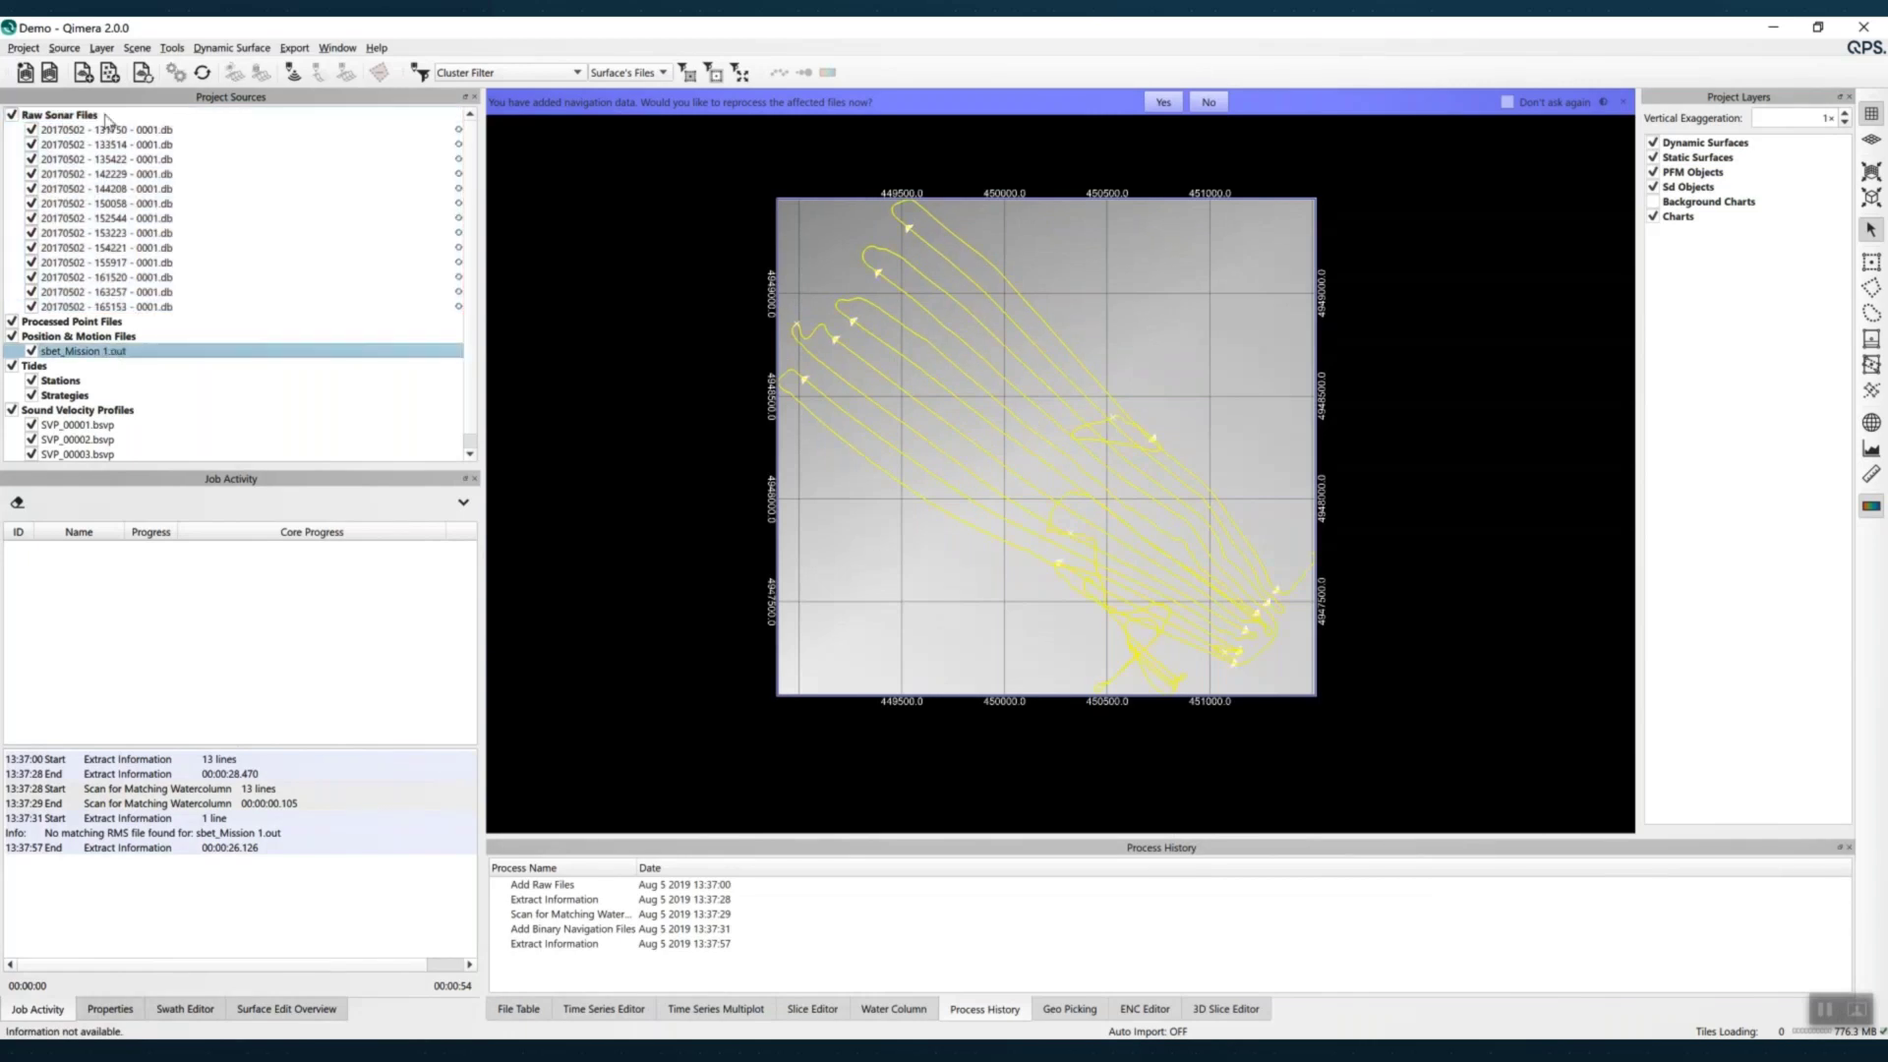
pyautogui.click(104, 114)
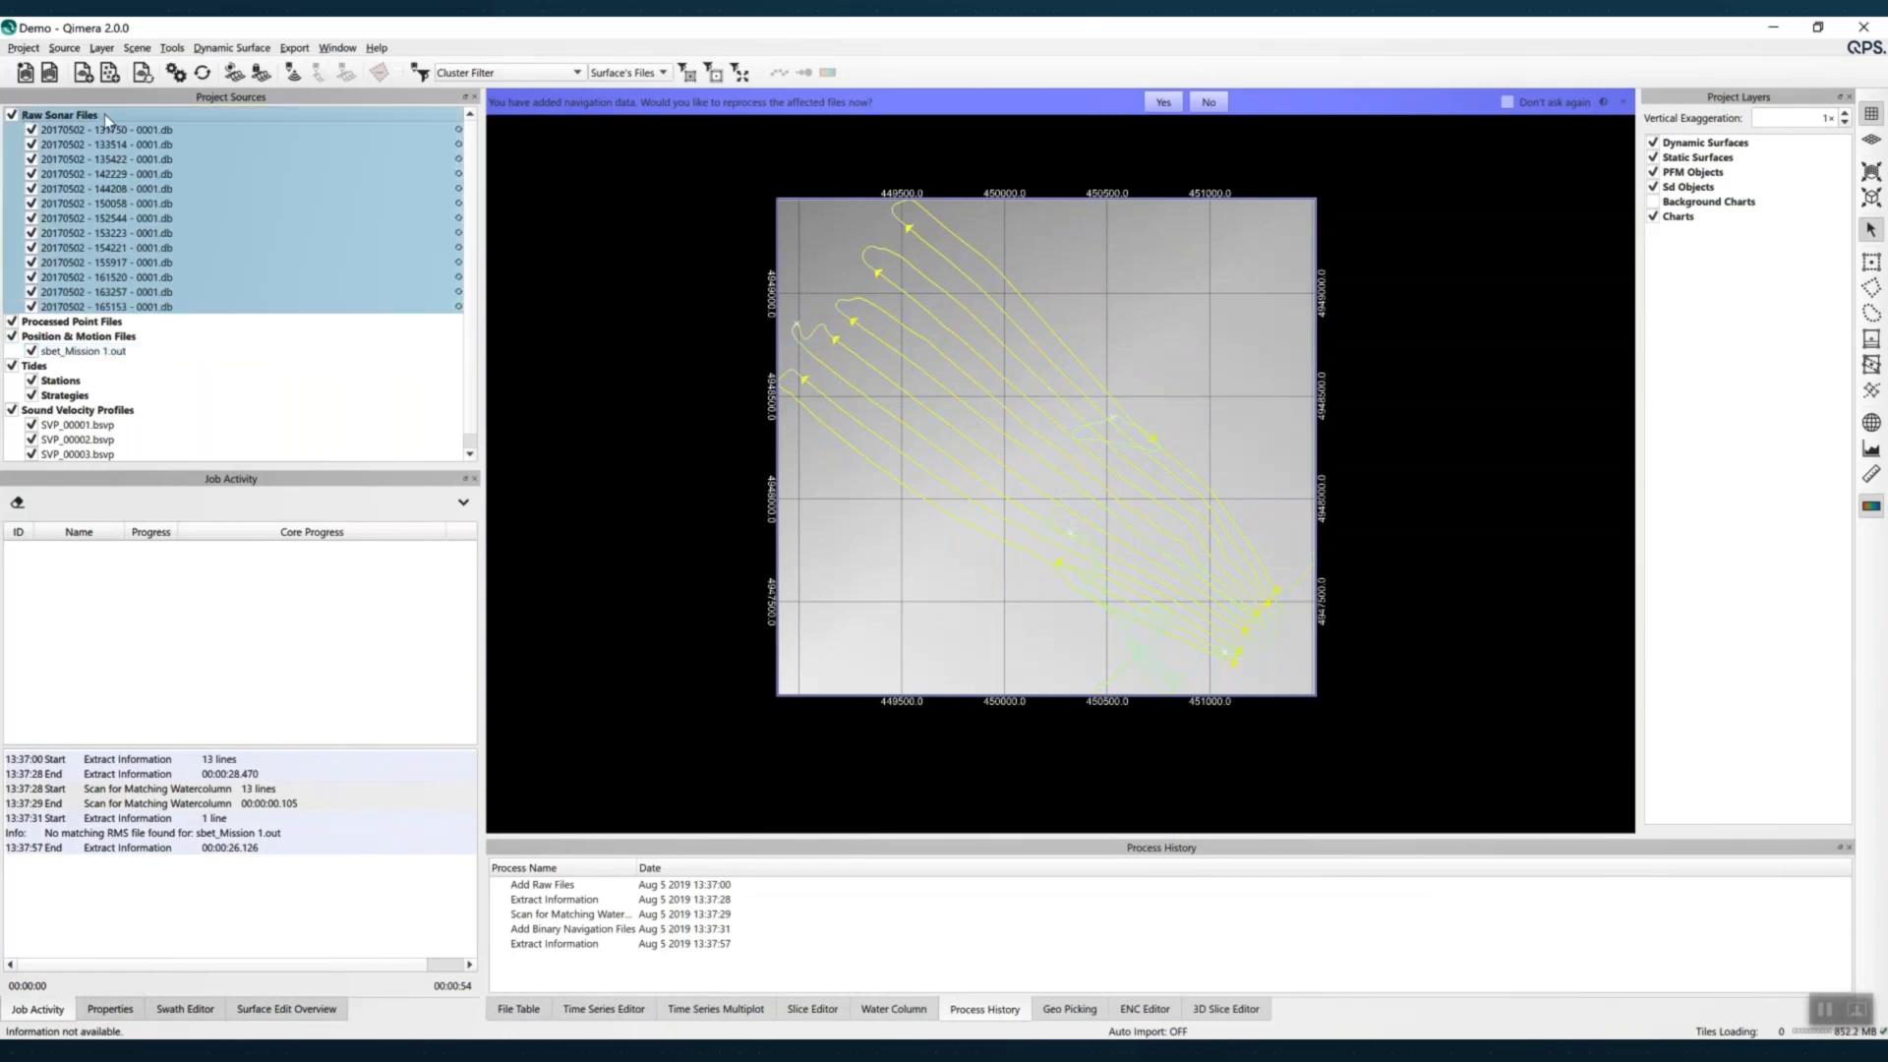
pyautogui.click(202, 73)
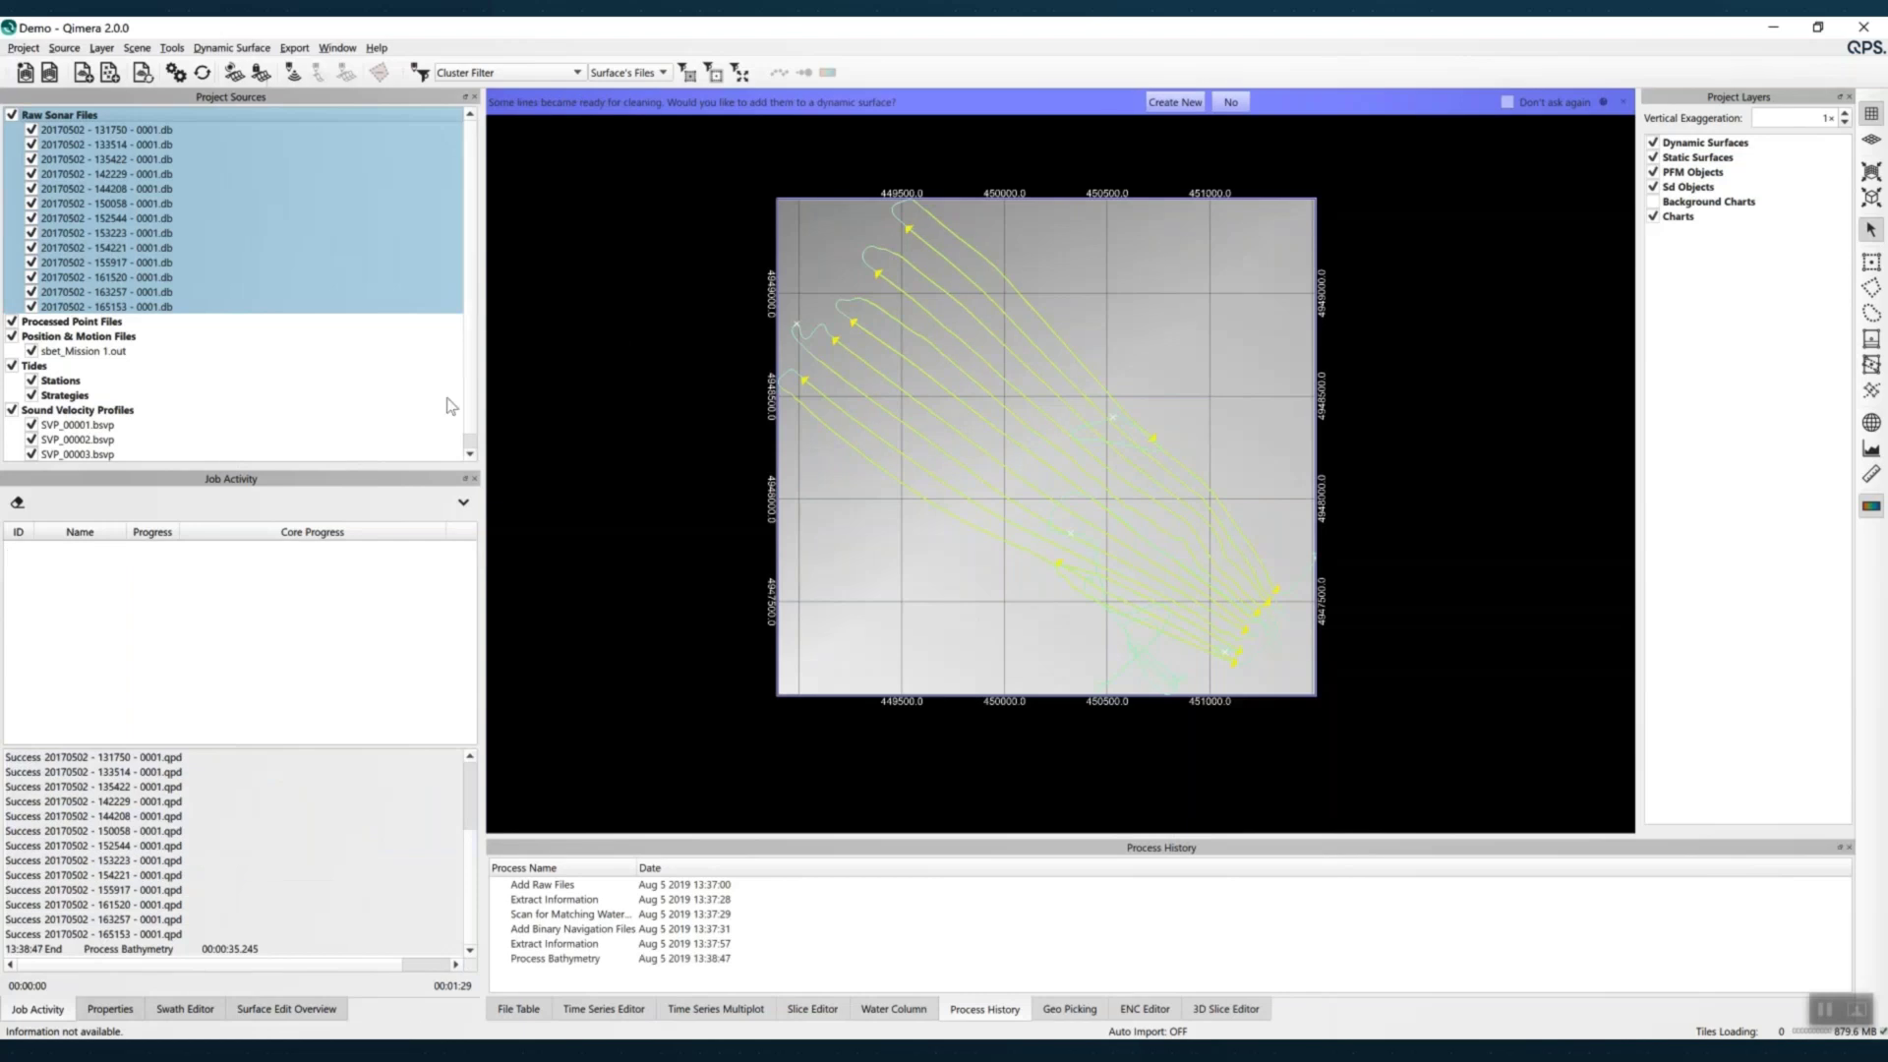
# Create a dynamic surface named DynamicSurface from the processed lines with a cell size of 1.5 m
pyautogui.click(1188, 109)
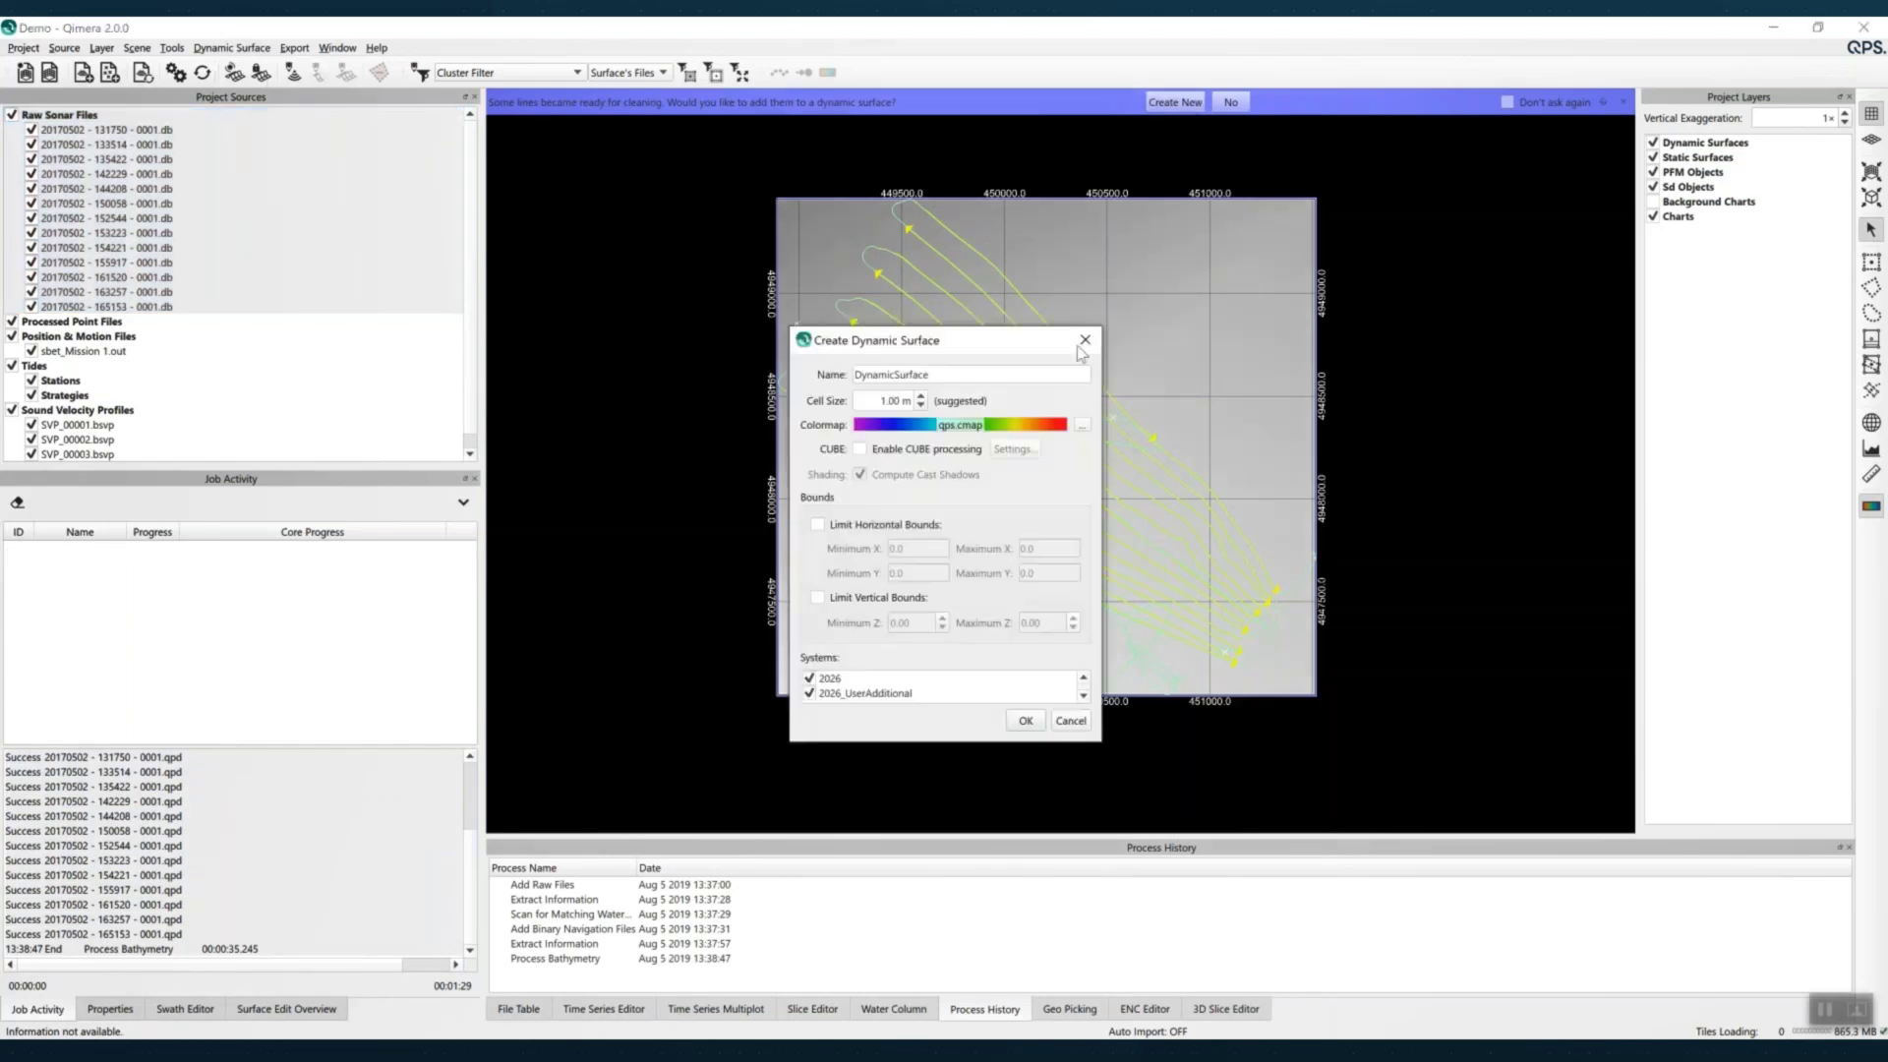
pyautogui.write('1.5')
pyautogui.click(1026, 725)
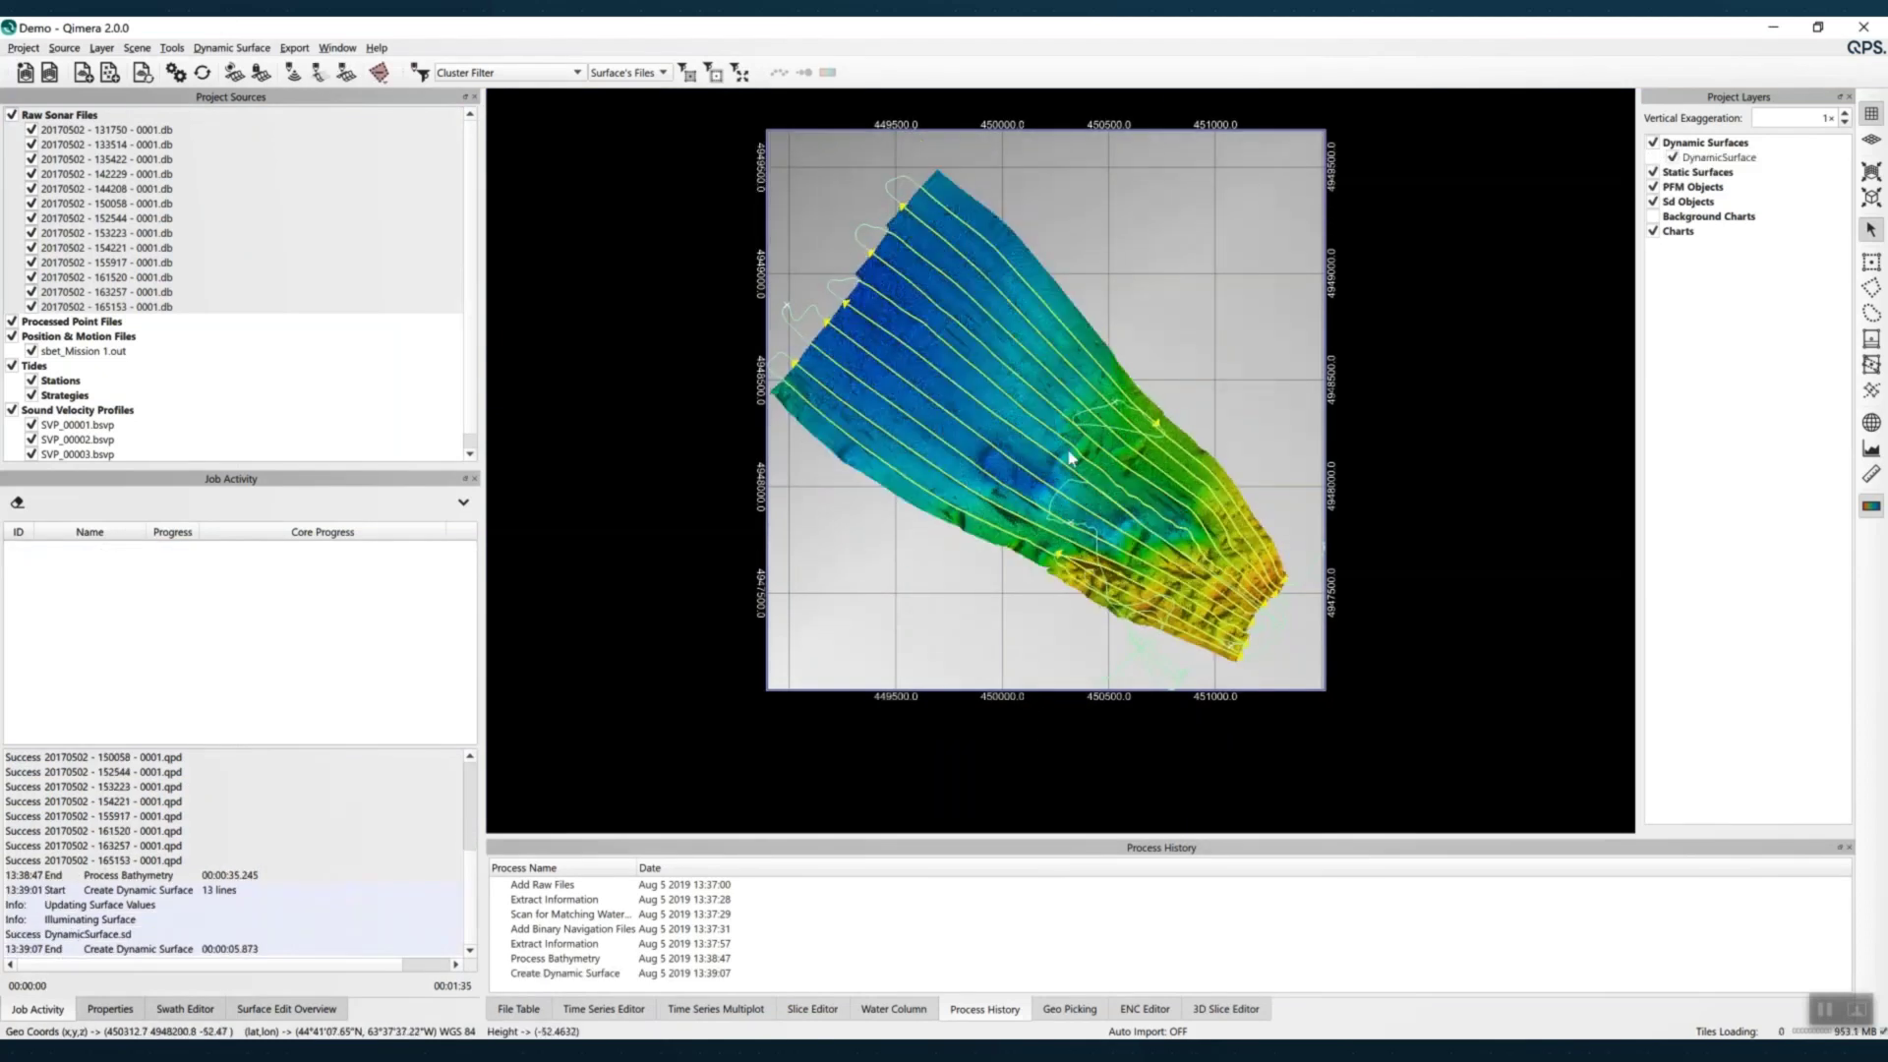
# Draw a depth profile across the survey lines at the surface's deep northwestern end and enlarge the profile plot
pyautogui.scroll(3, 1075, 455)
pyautogui.moveTo(1071, 281); pyautogui.dragTo(1065, 375)
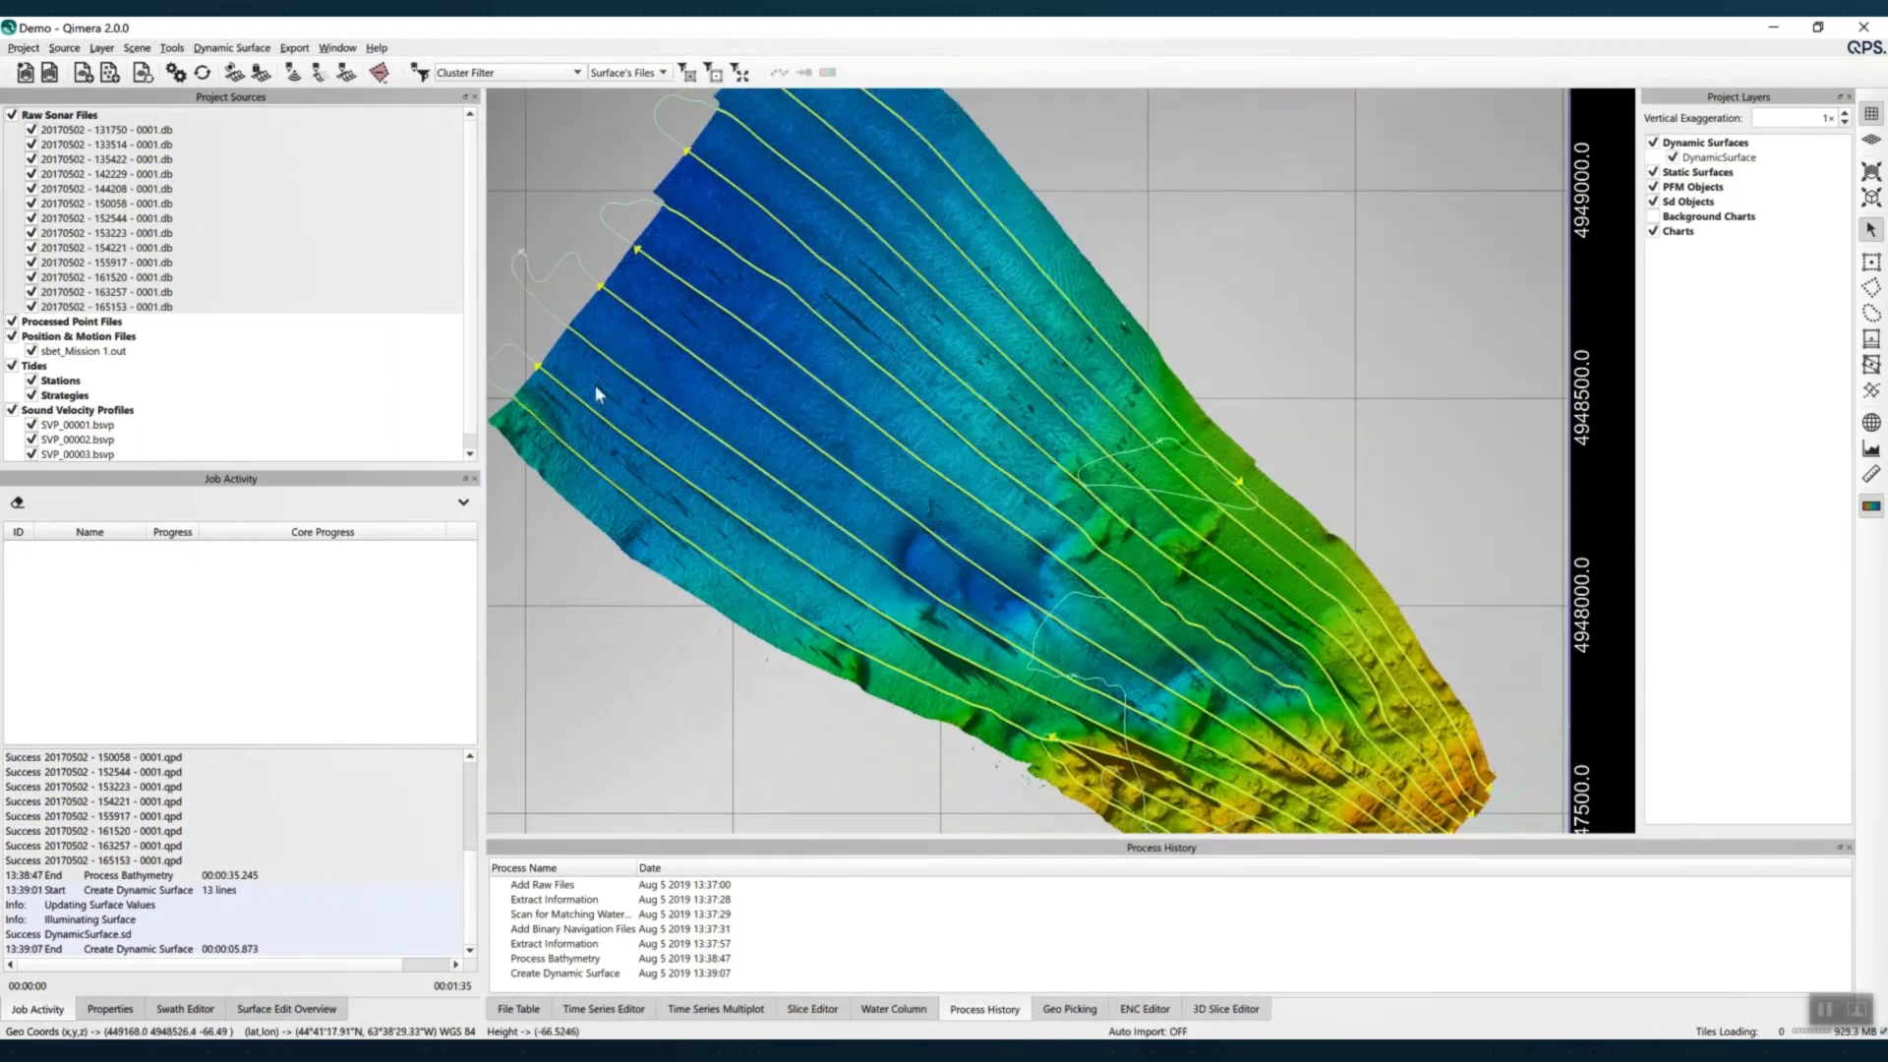
pyautogui.moveTo(590, 359); pyautogui.dragTo(803, 100)
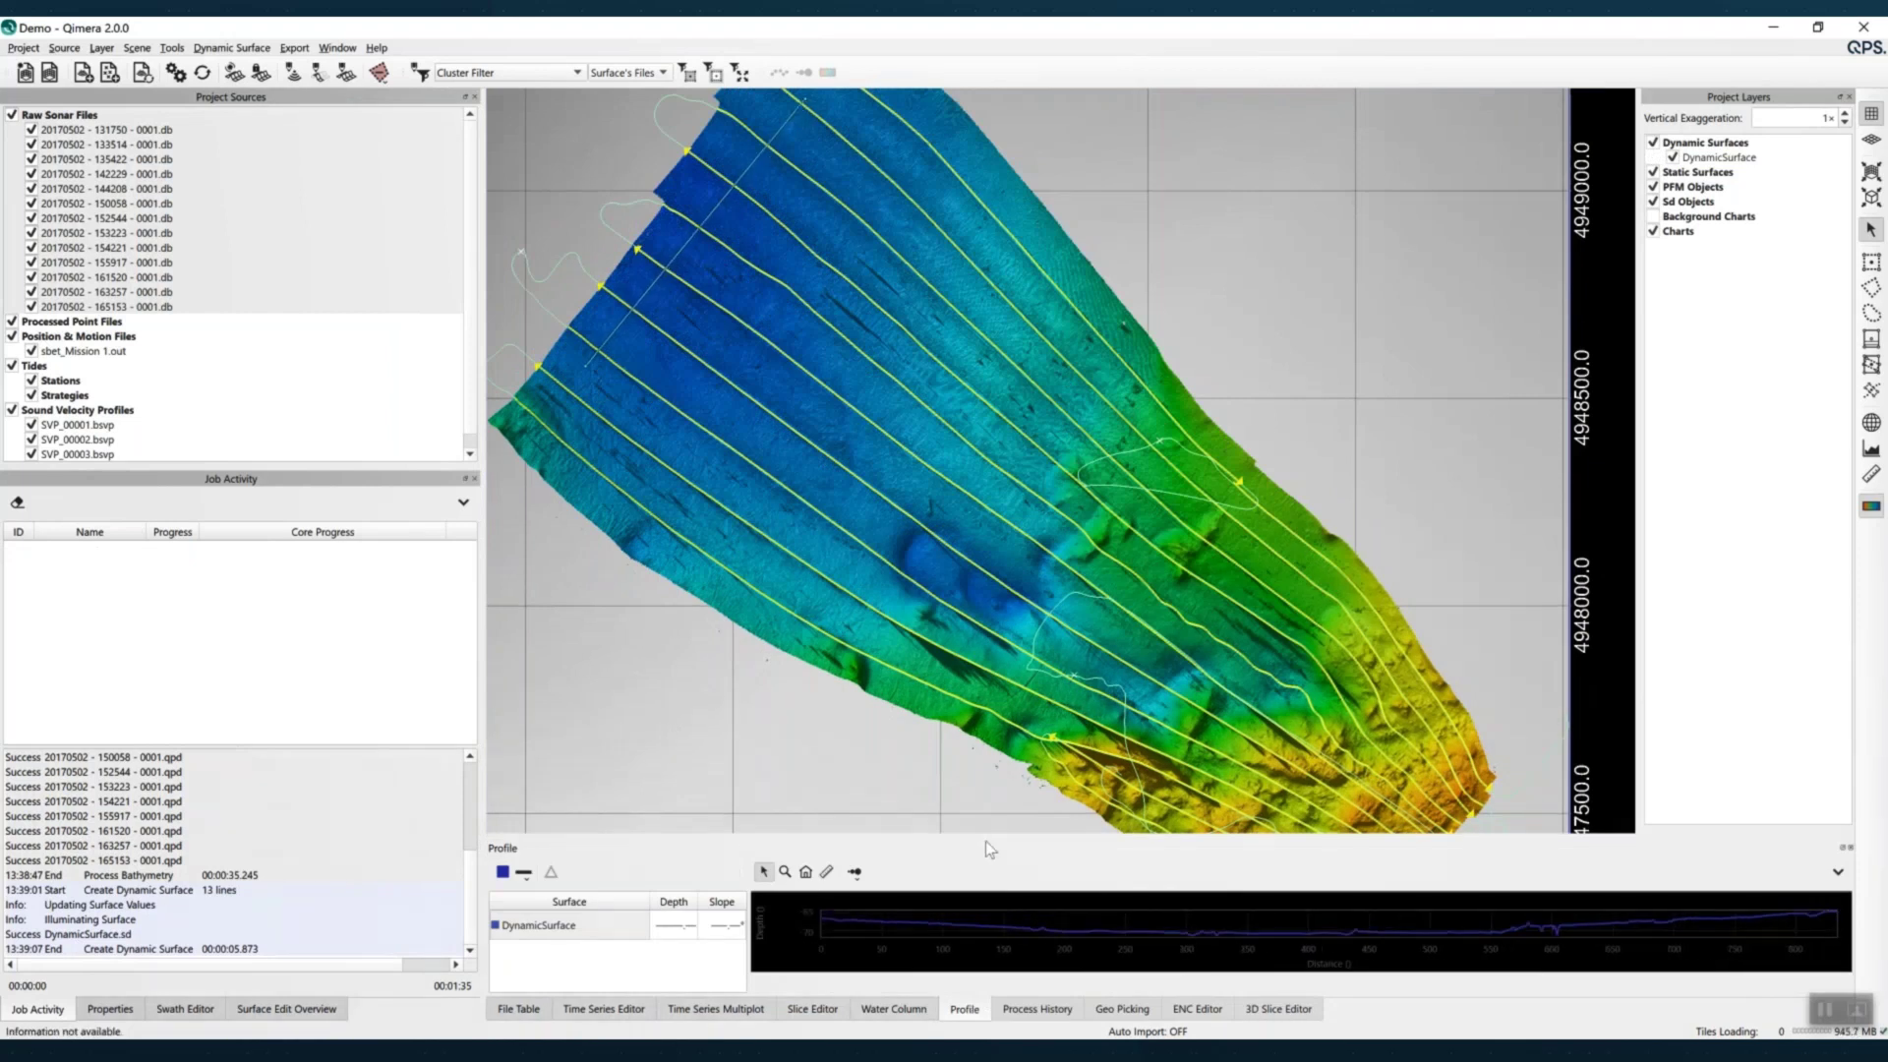
pyautogui.moveTo(985, 841); pyautogui.dragTo(996, 640)
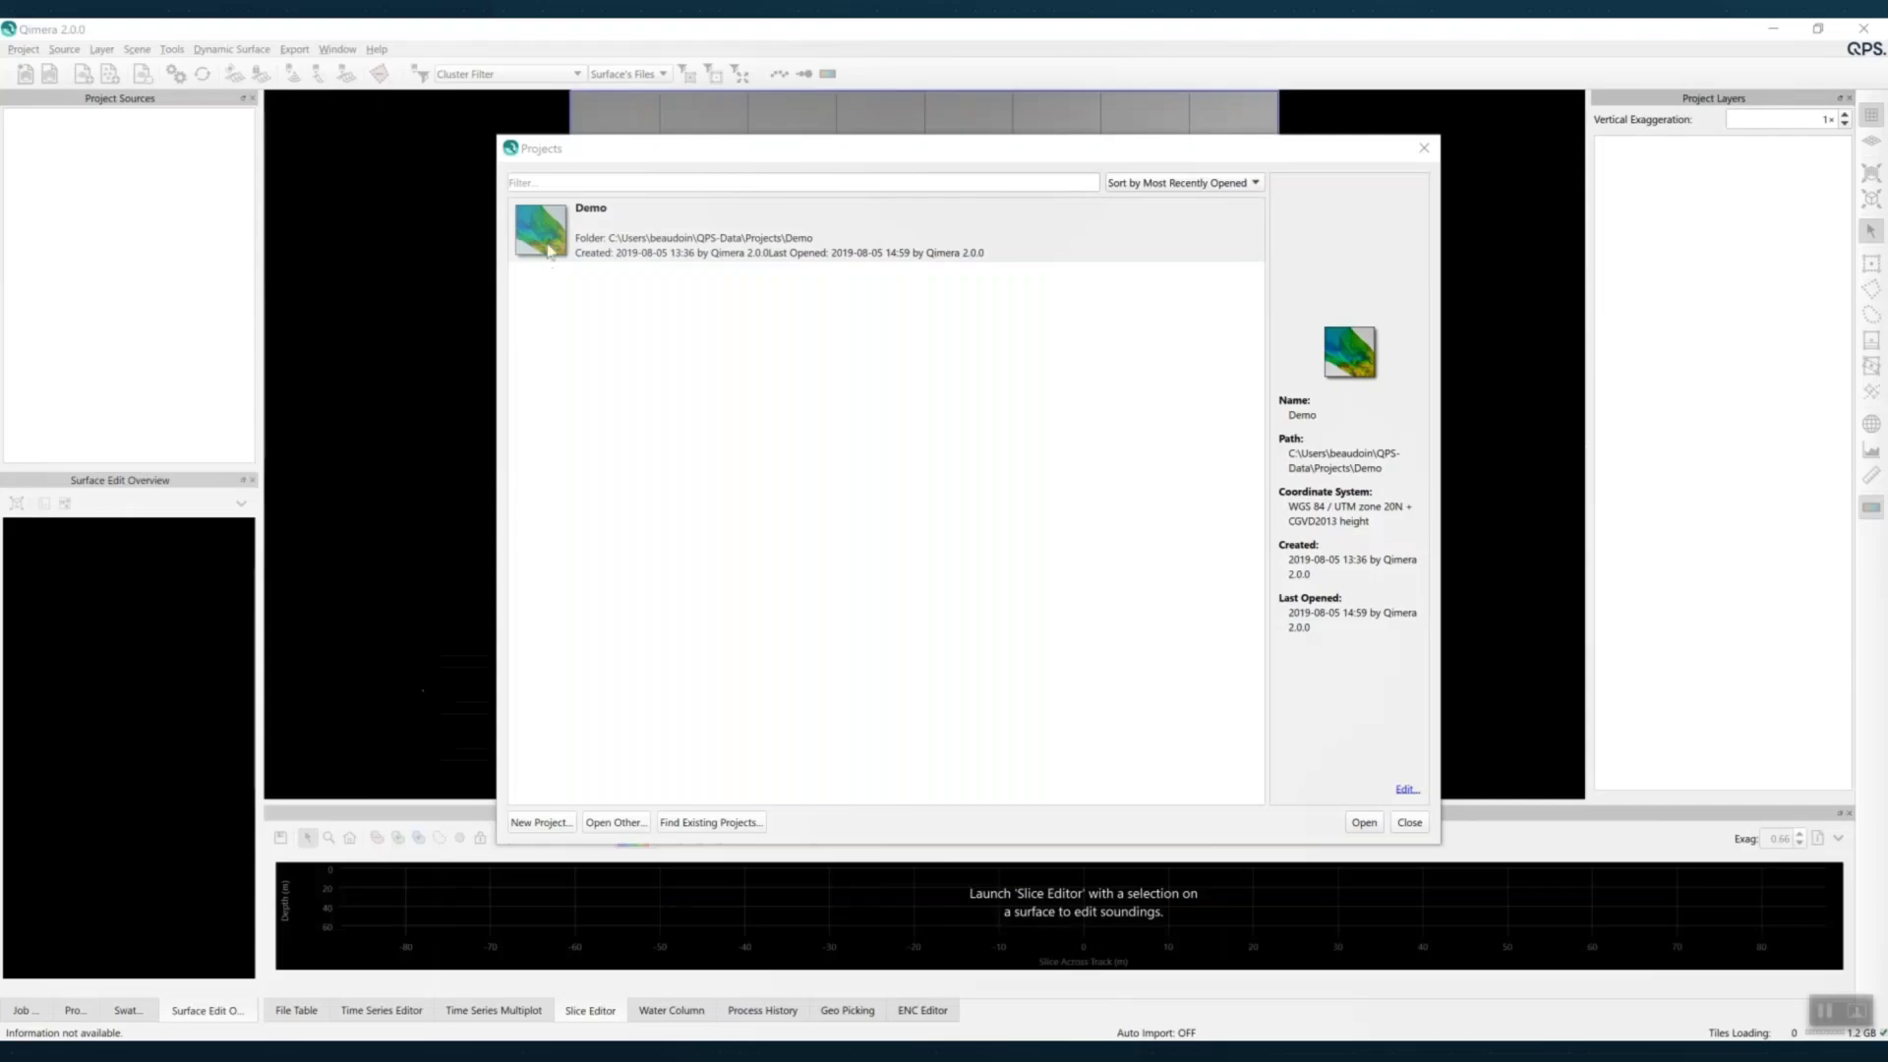
# Open the Demo project and set the depth layer of DynamicSurface to Shallow
pyautogui.click(549, 232)
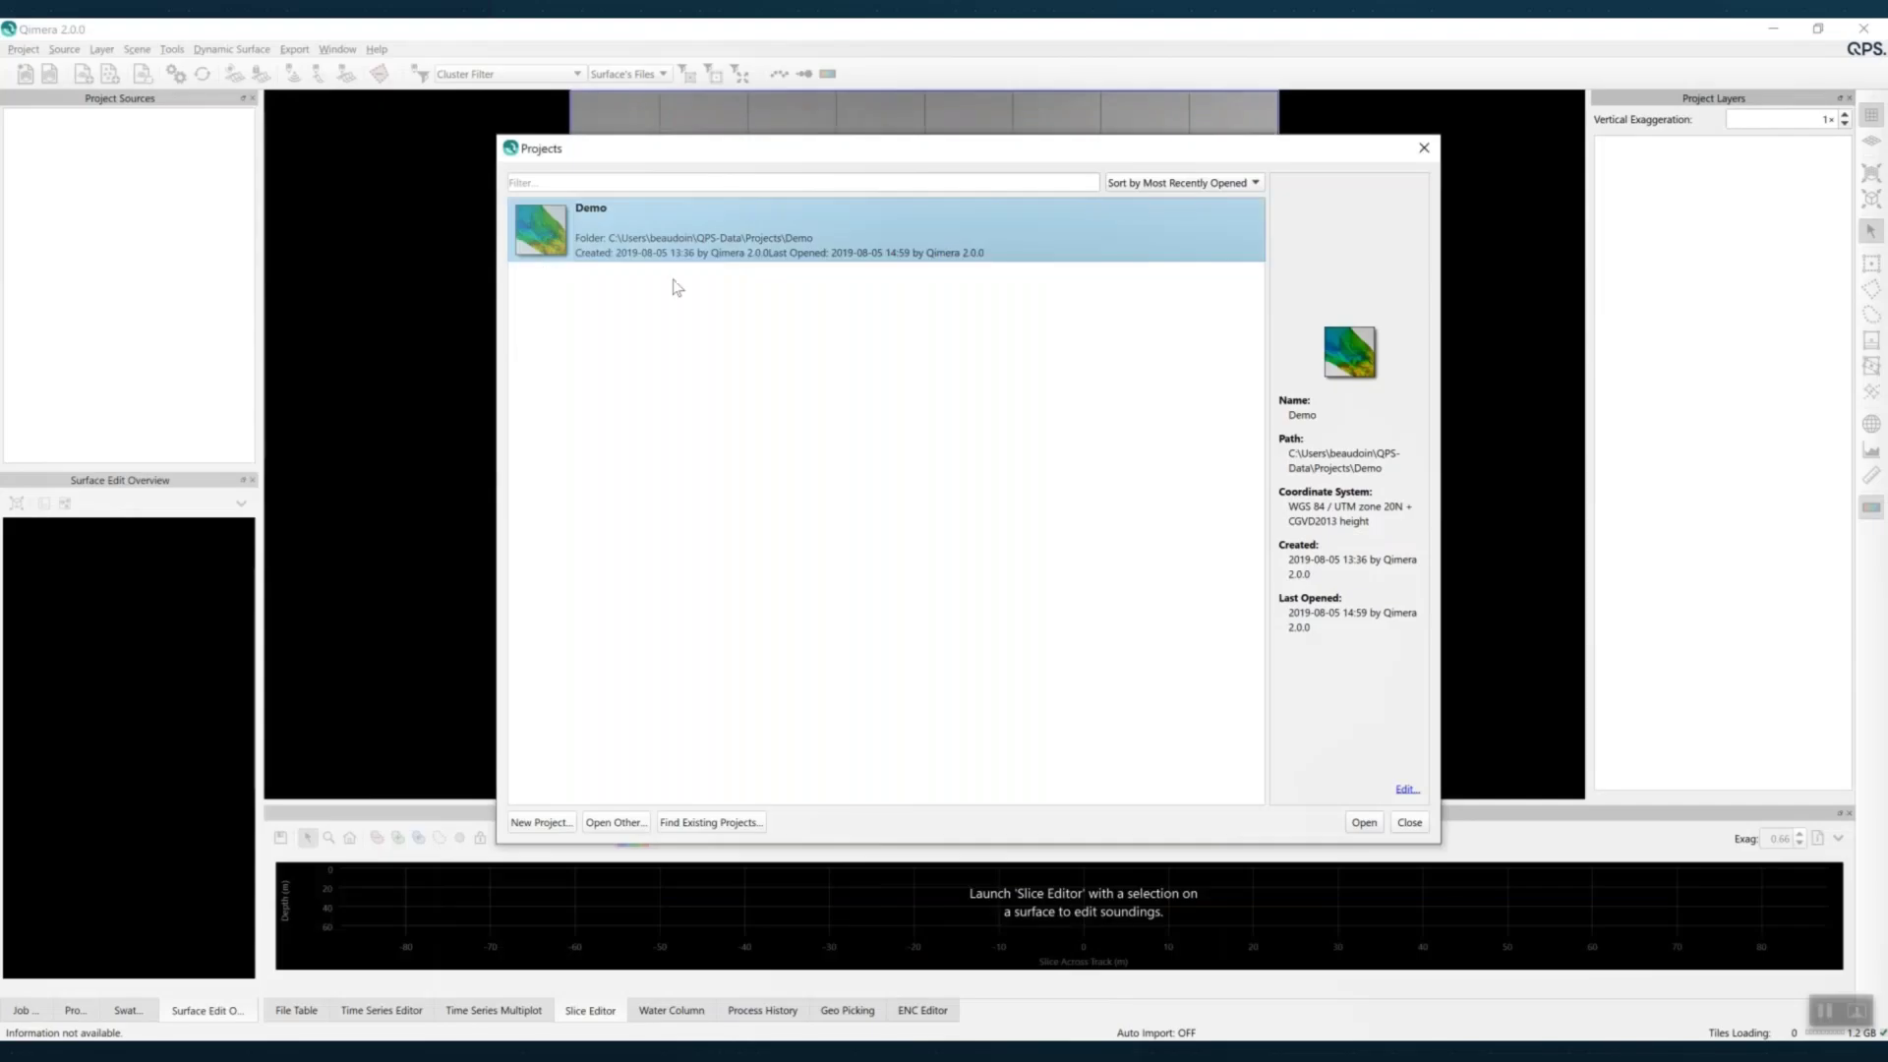
pyautogui.click(1364, 822)
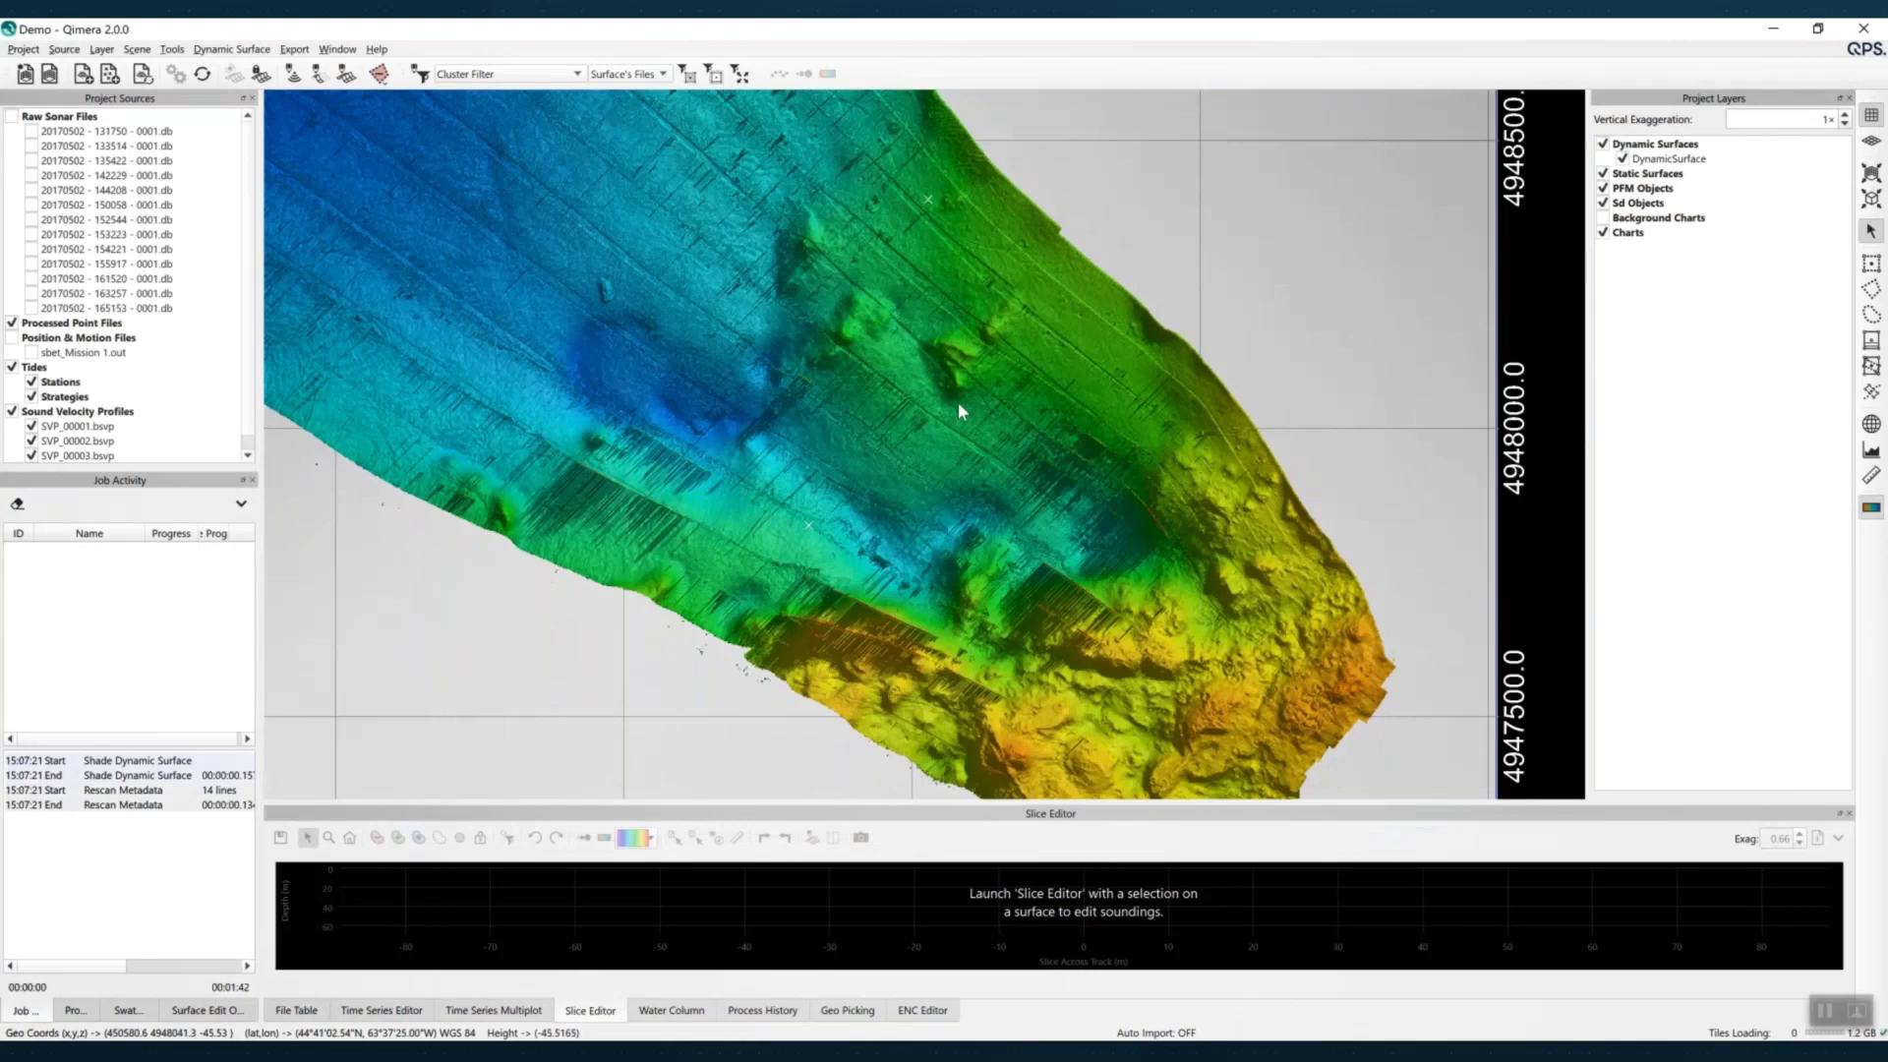
pyautogui.click(1669, 160)
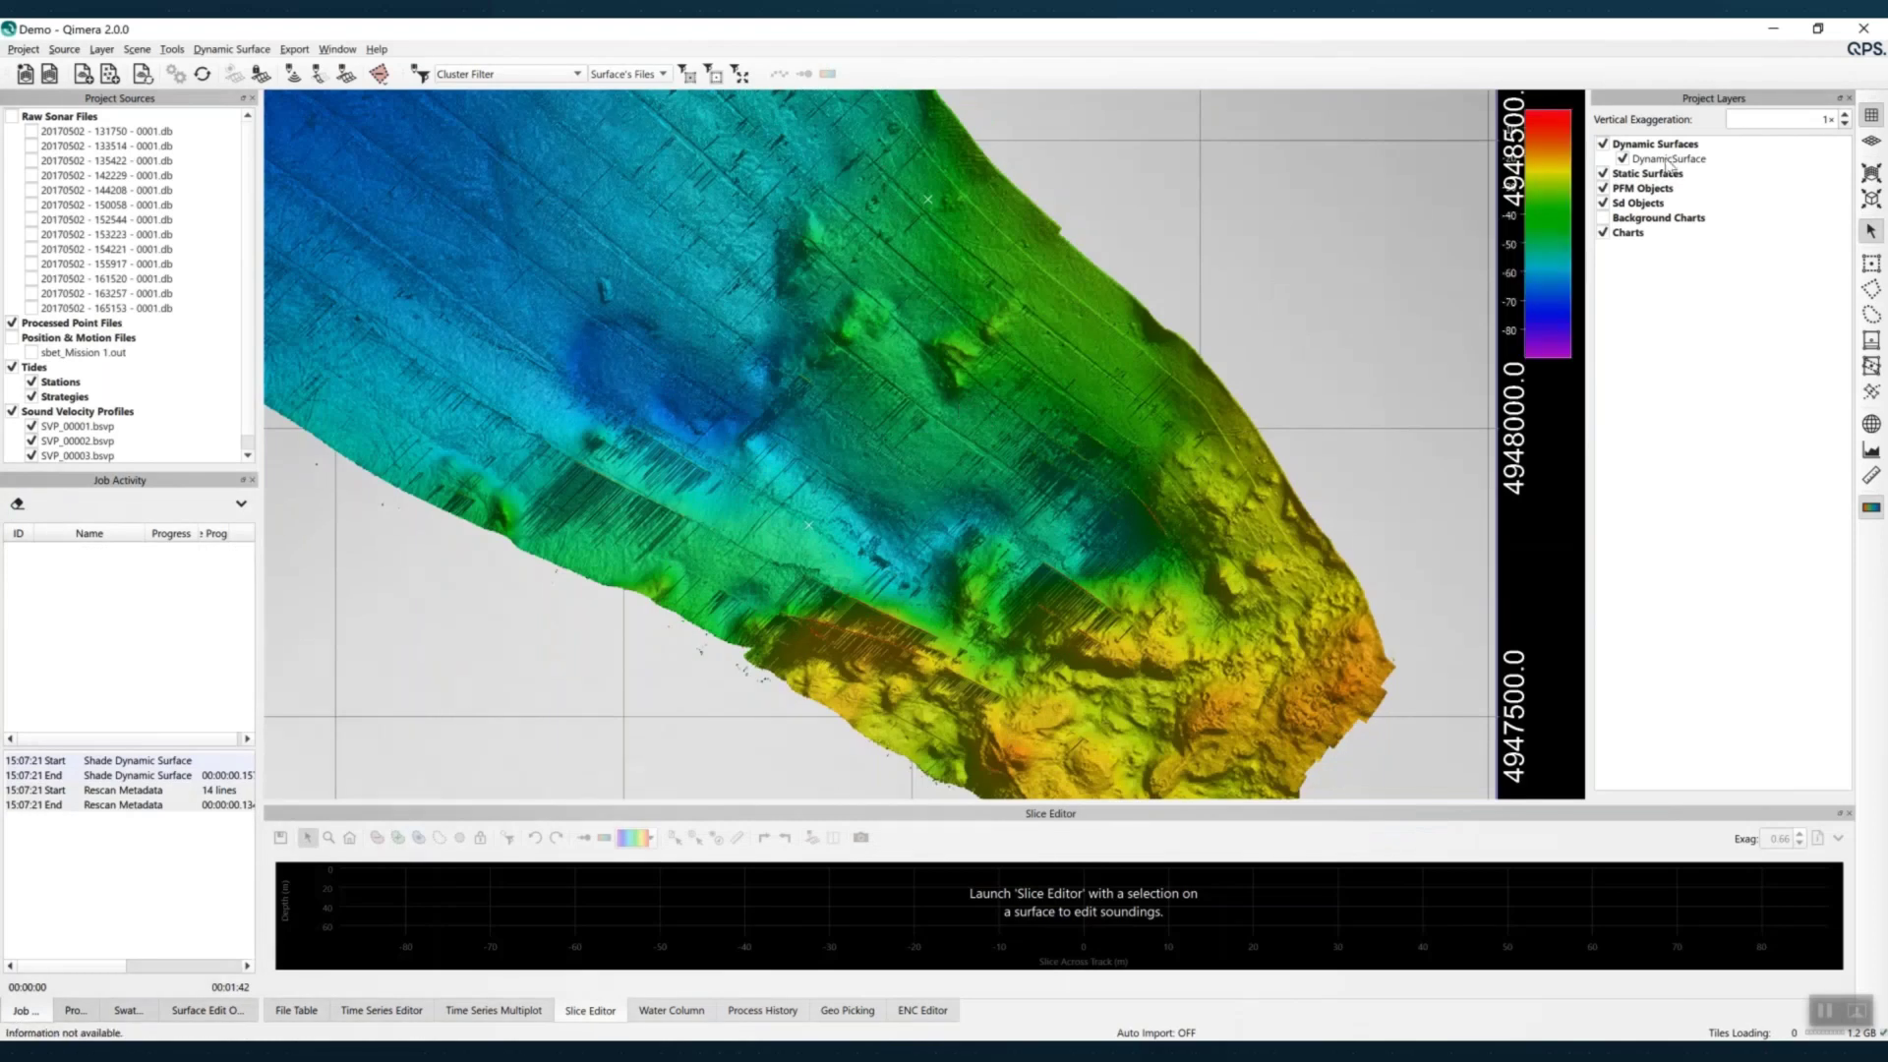
pyautogui.click(1704, 580)
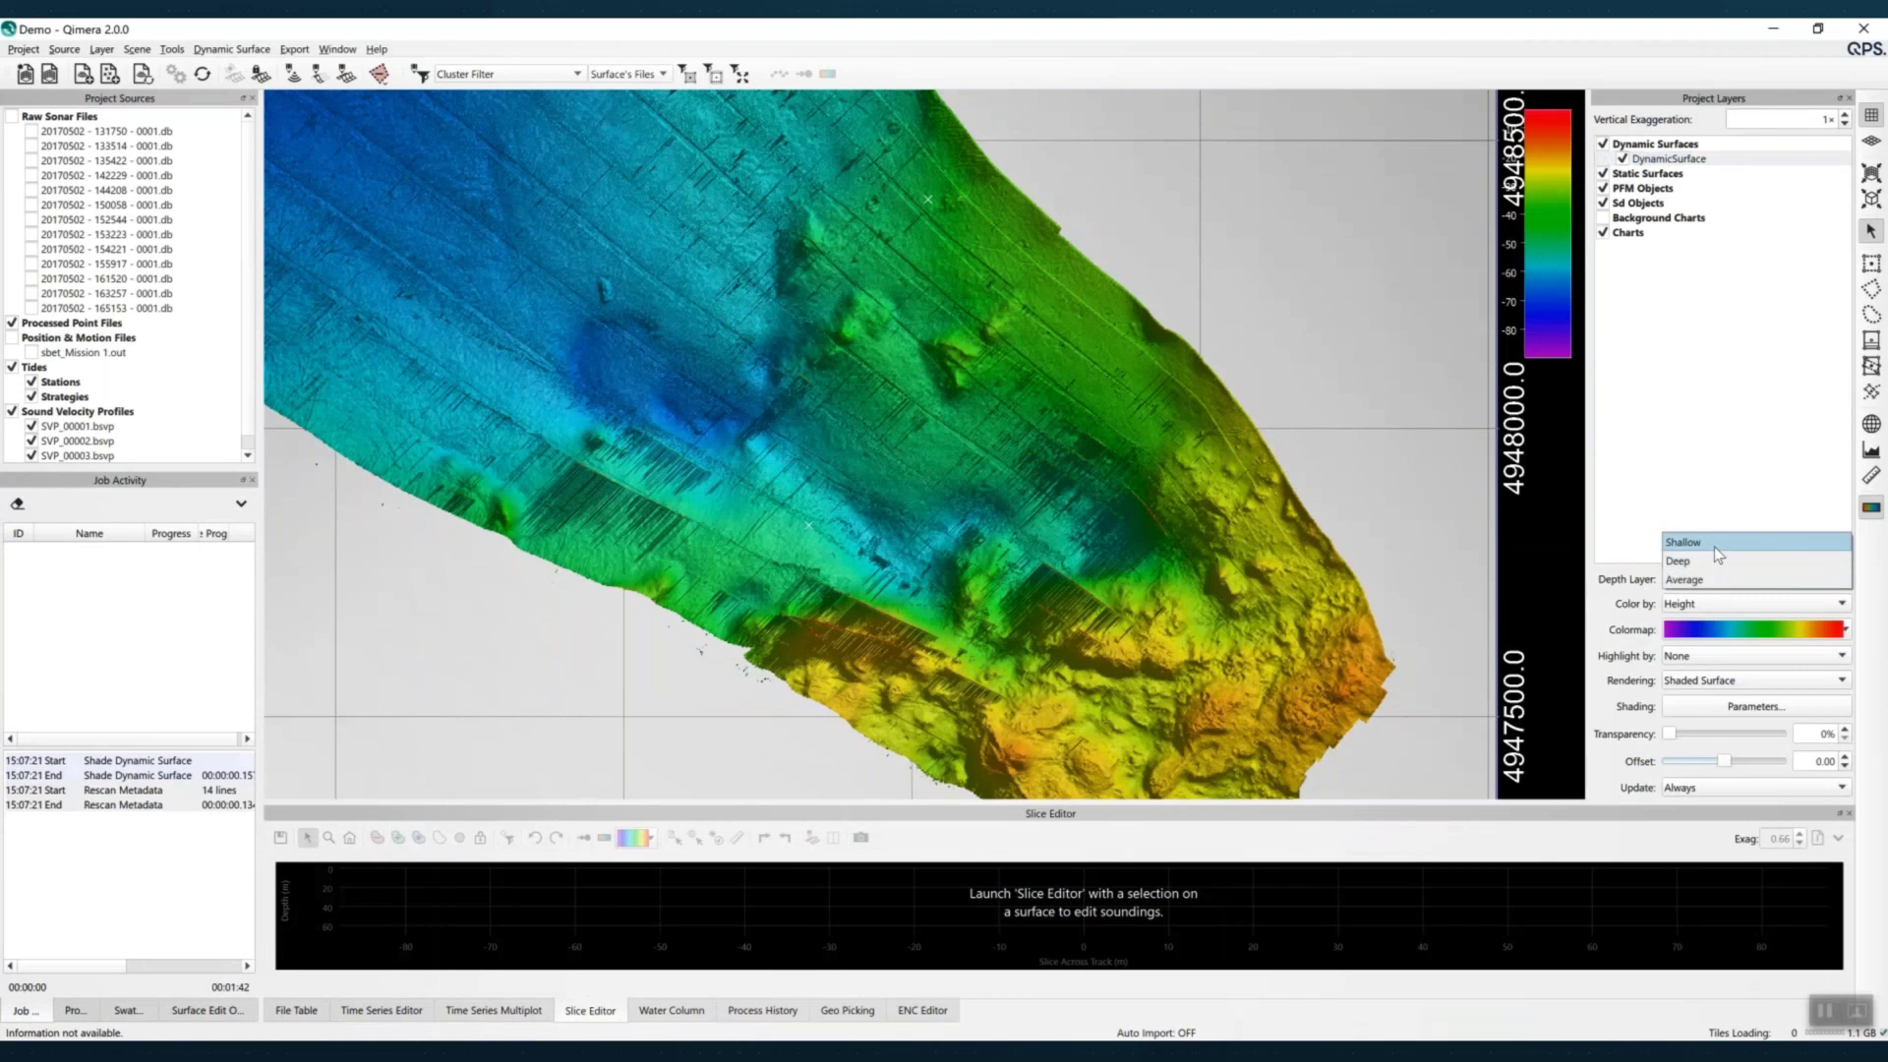
pyautogui.click(1711, 543)
# Color the dynamic surface by Uncertainty (95% c.l.) and apply the midwater.cmap system colormap
pyautogui.click(1705, 605)
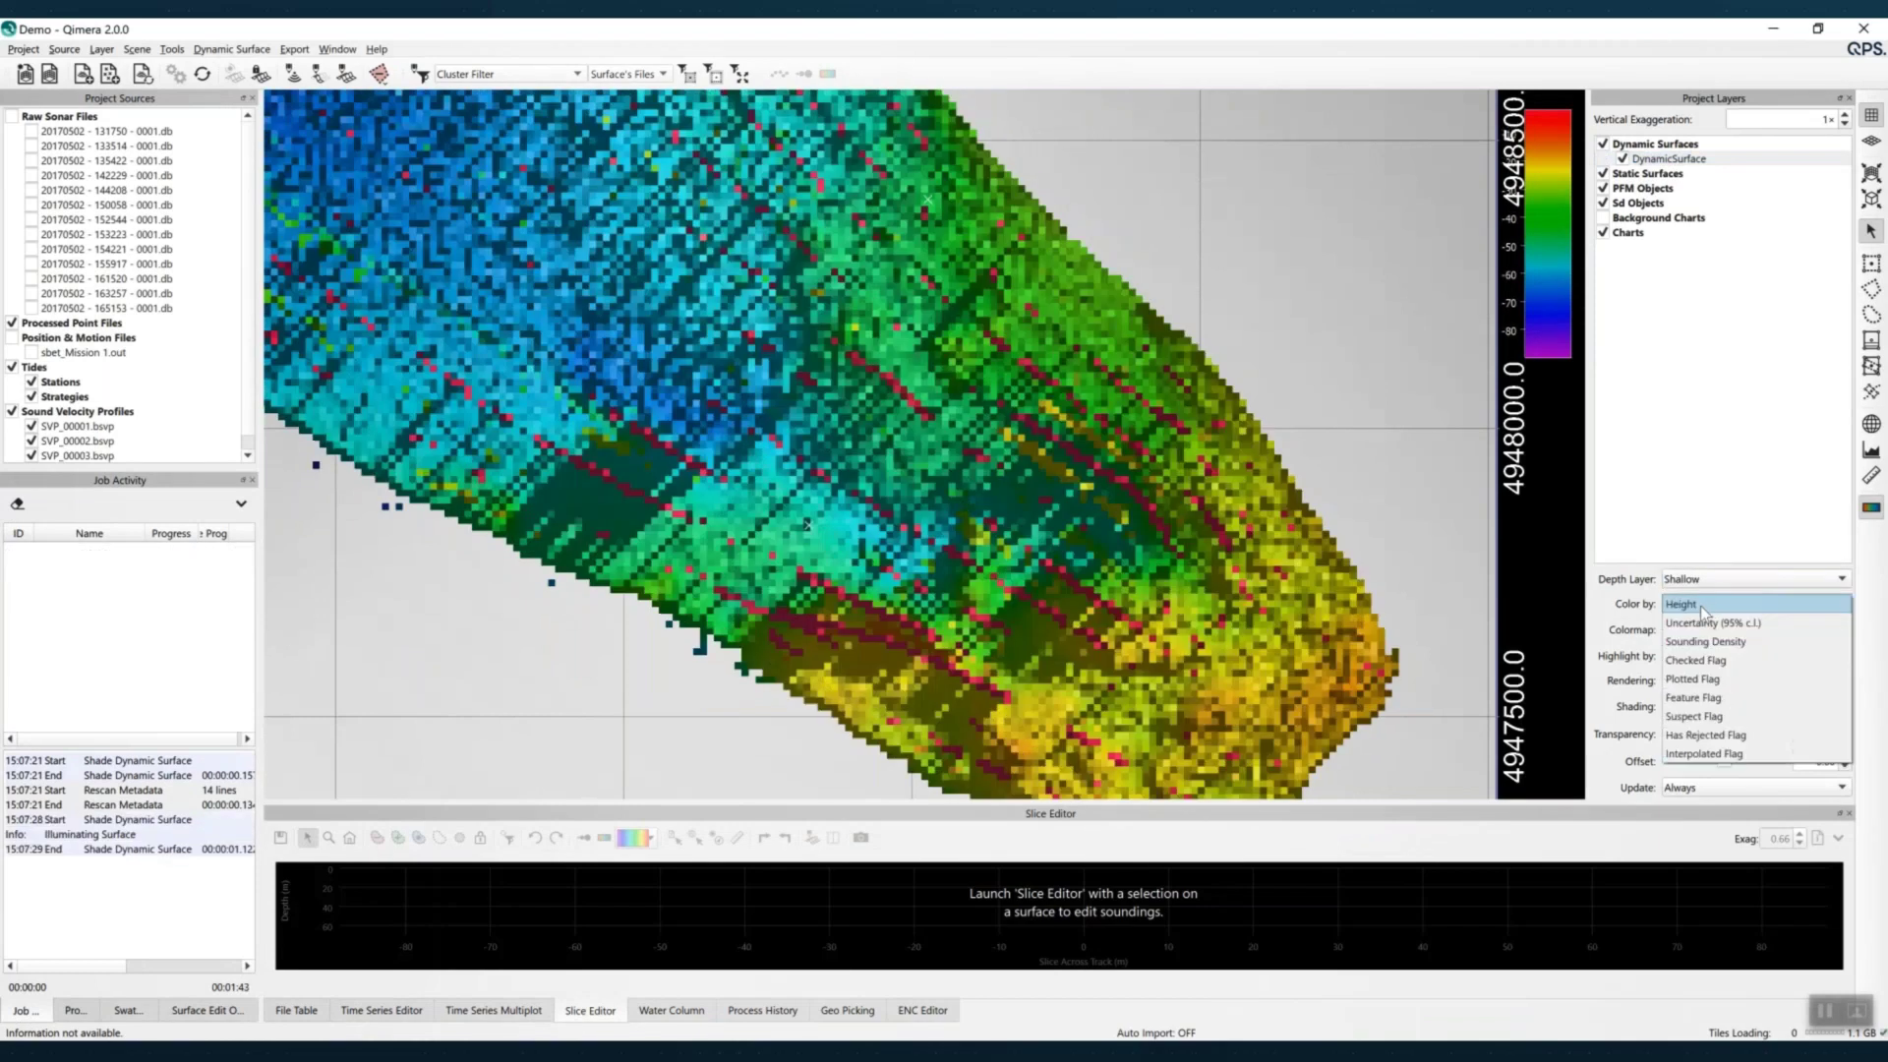
pyautogui.click(1706, 623)
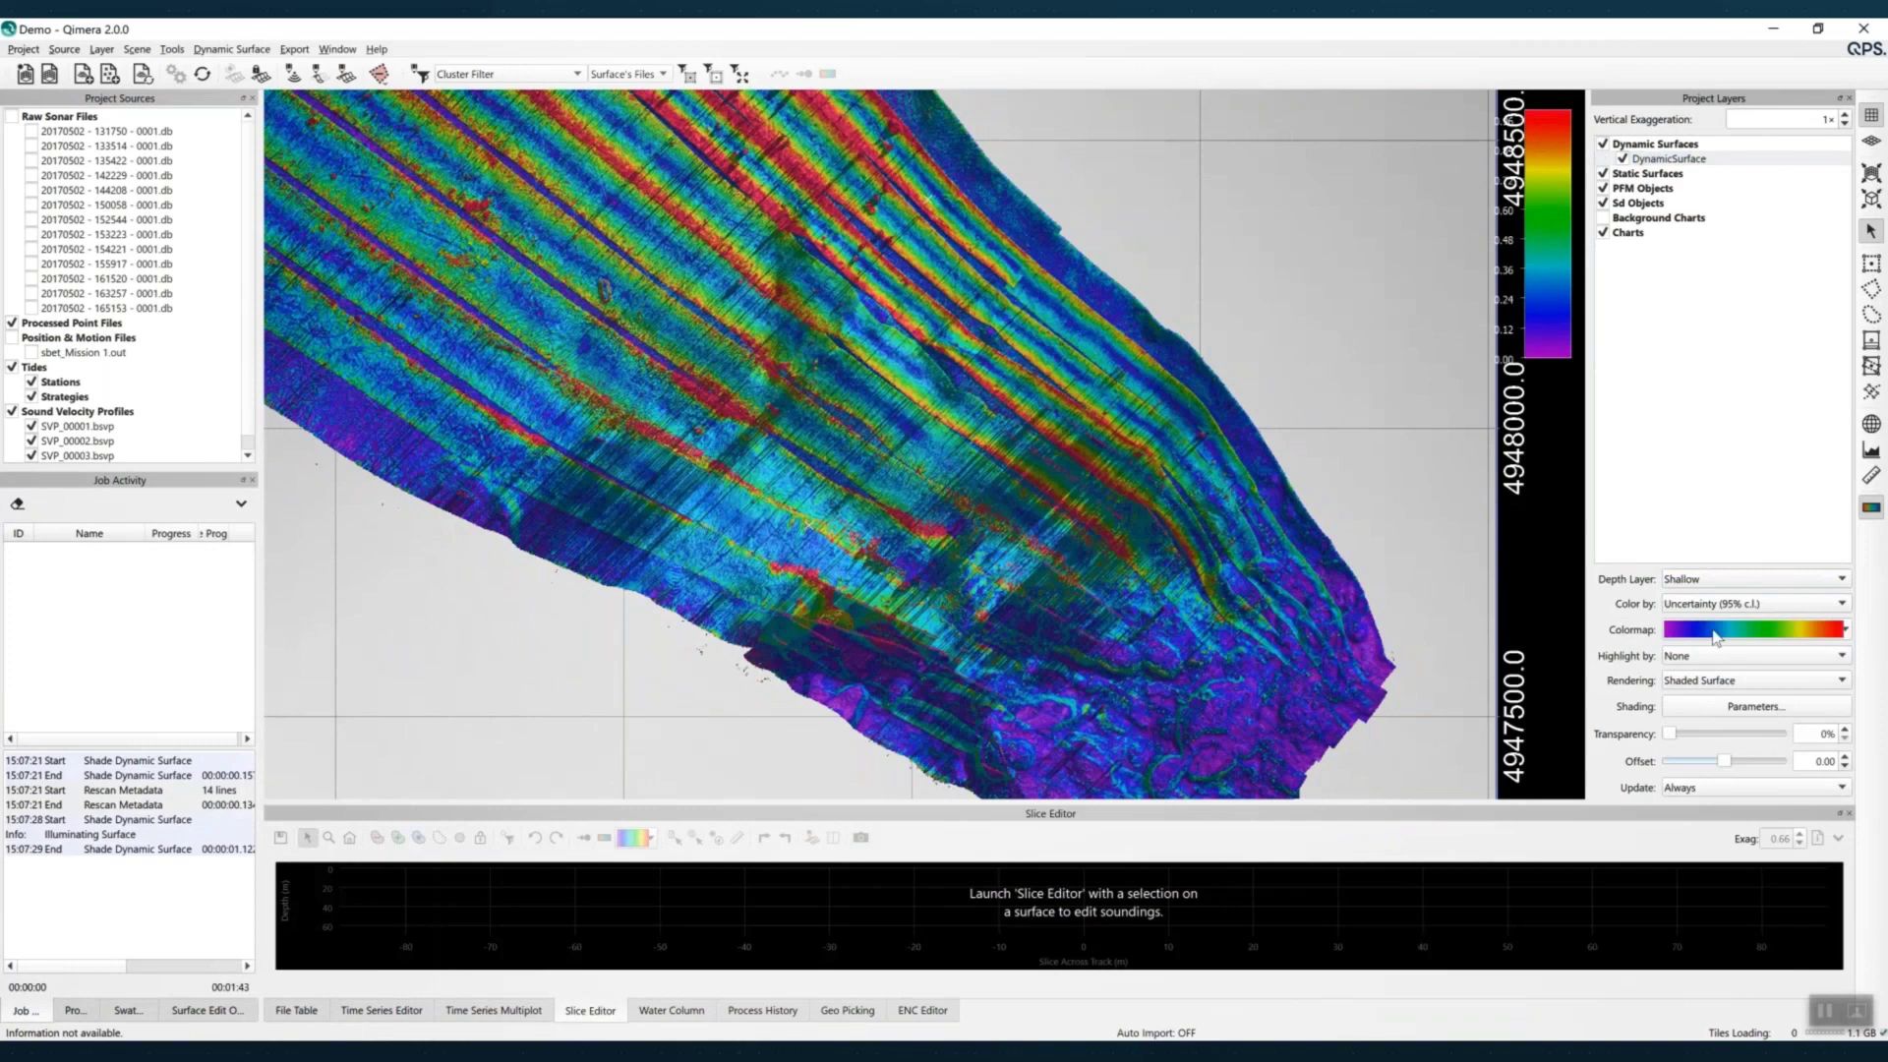
pyautogui.click(1716, 634)
pyautogui.click(1720, 654)
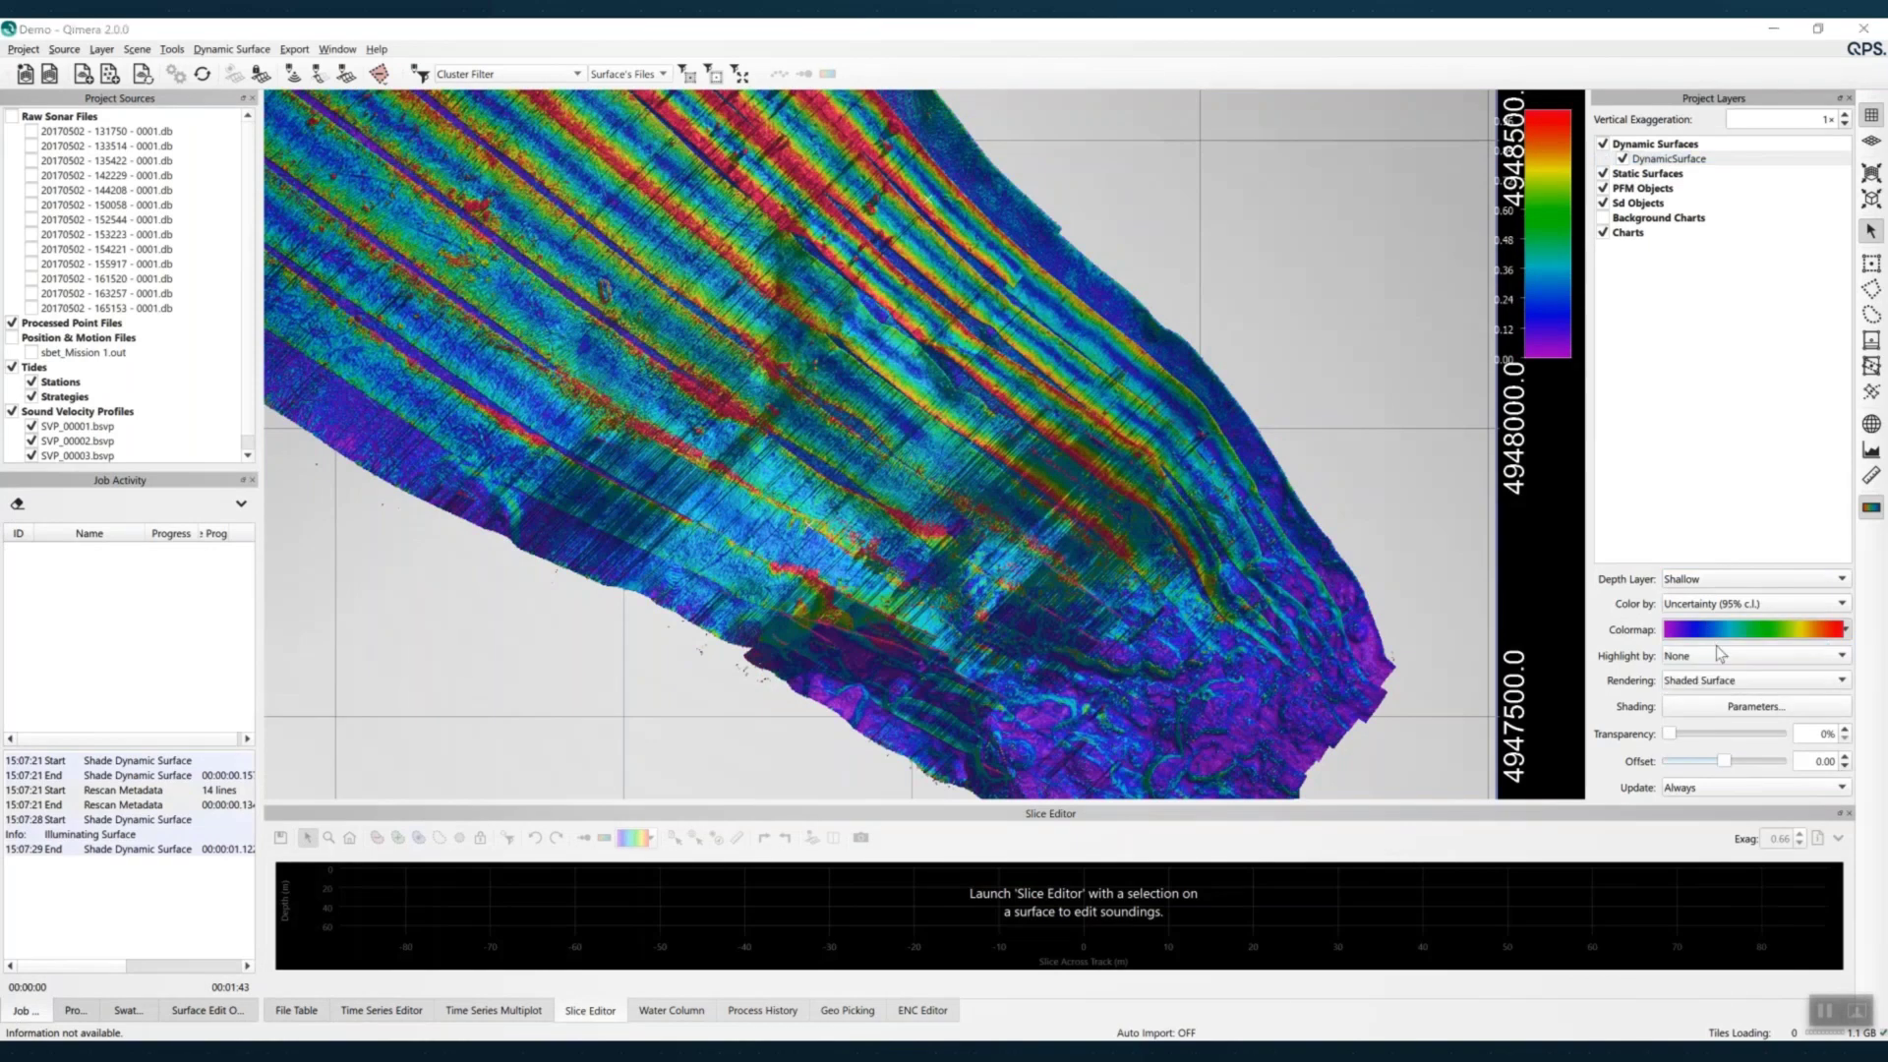
pyautogui.click(947, 487)
pyautogui.write('mi')
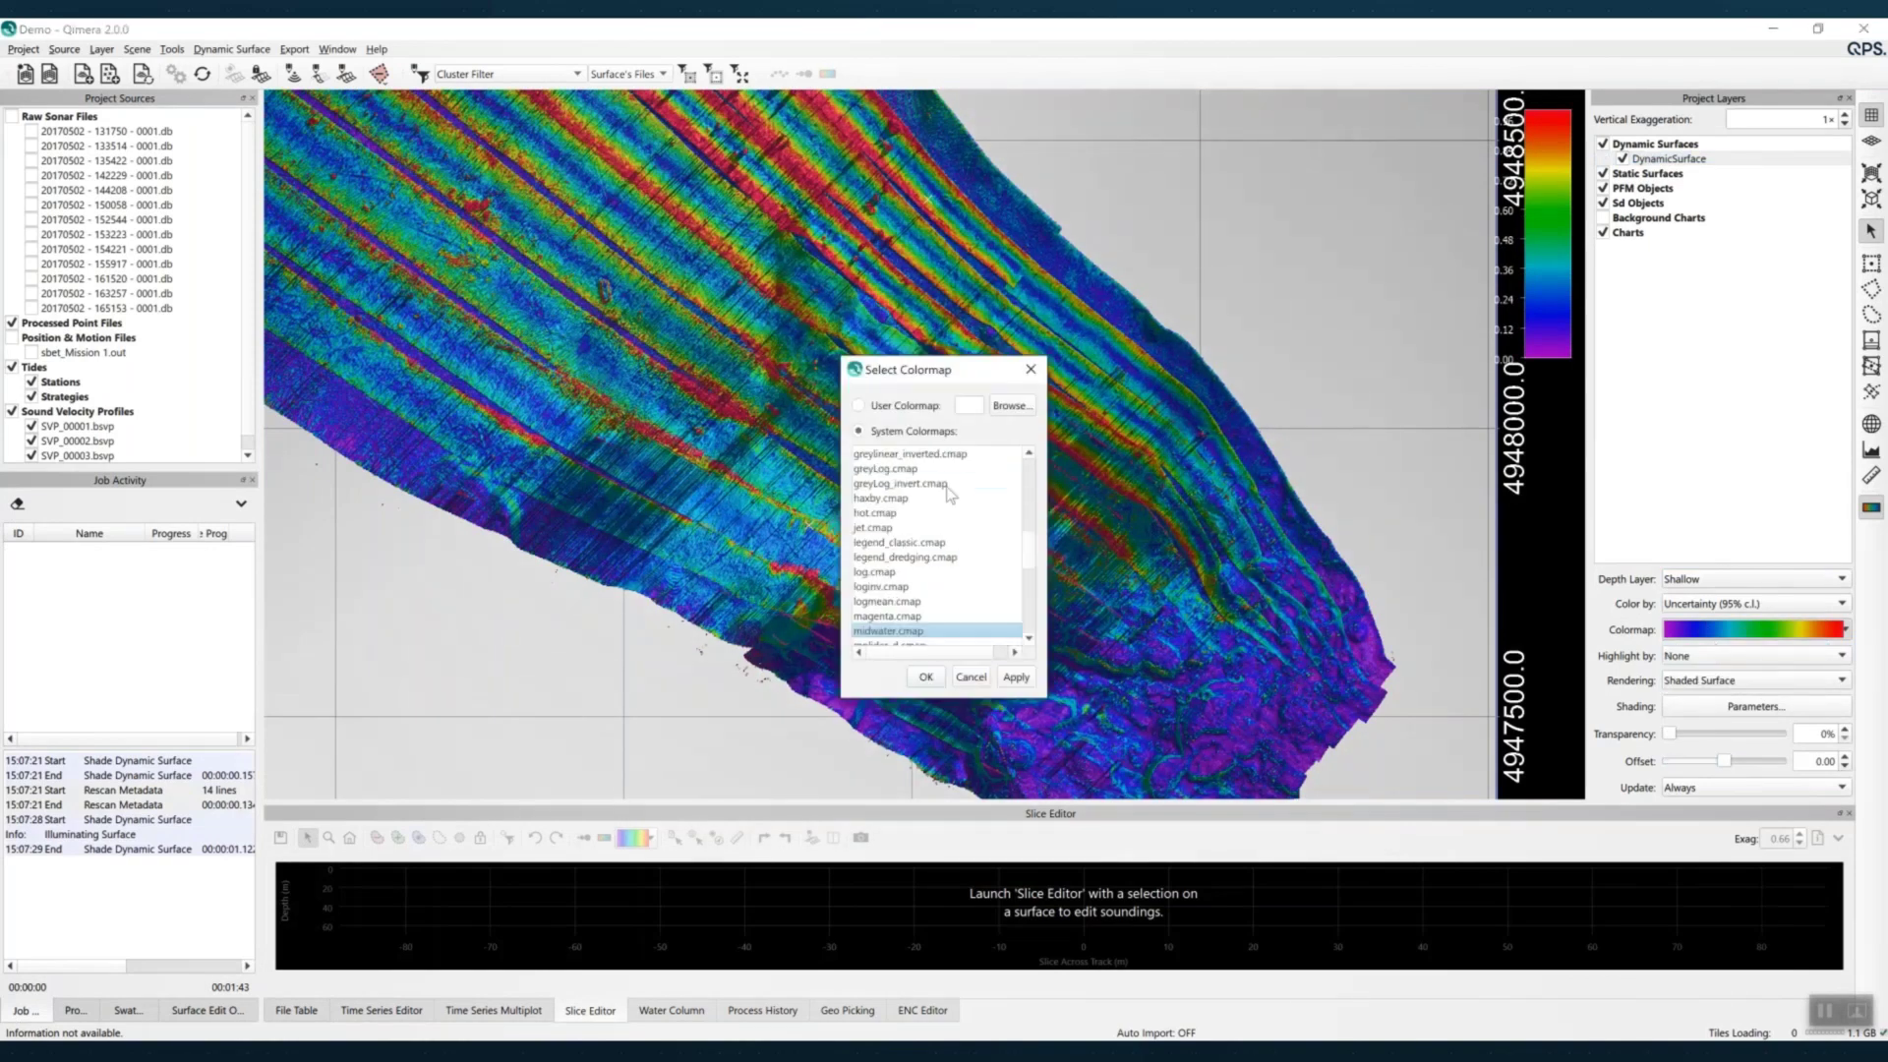
pyautogui.click(921, 677)
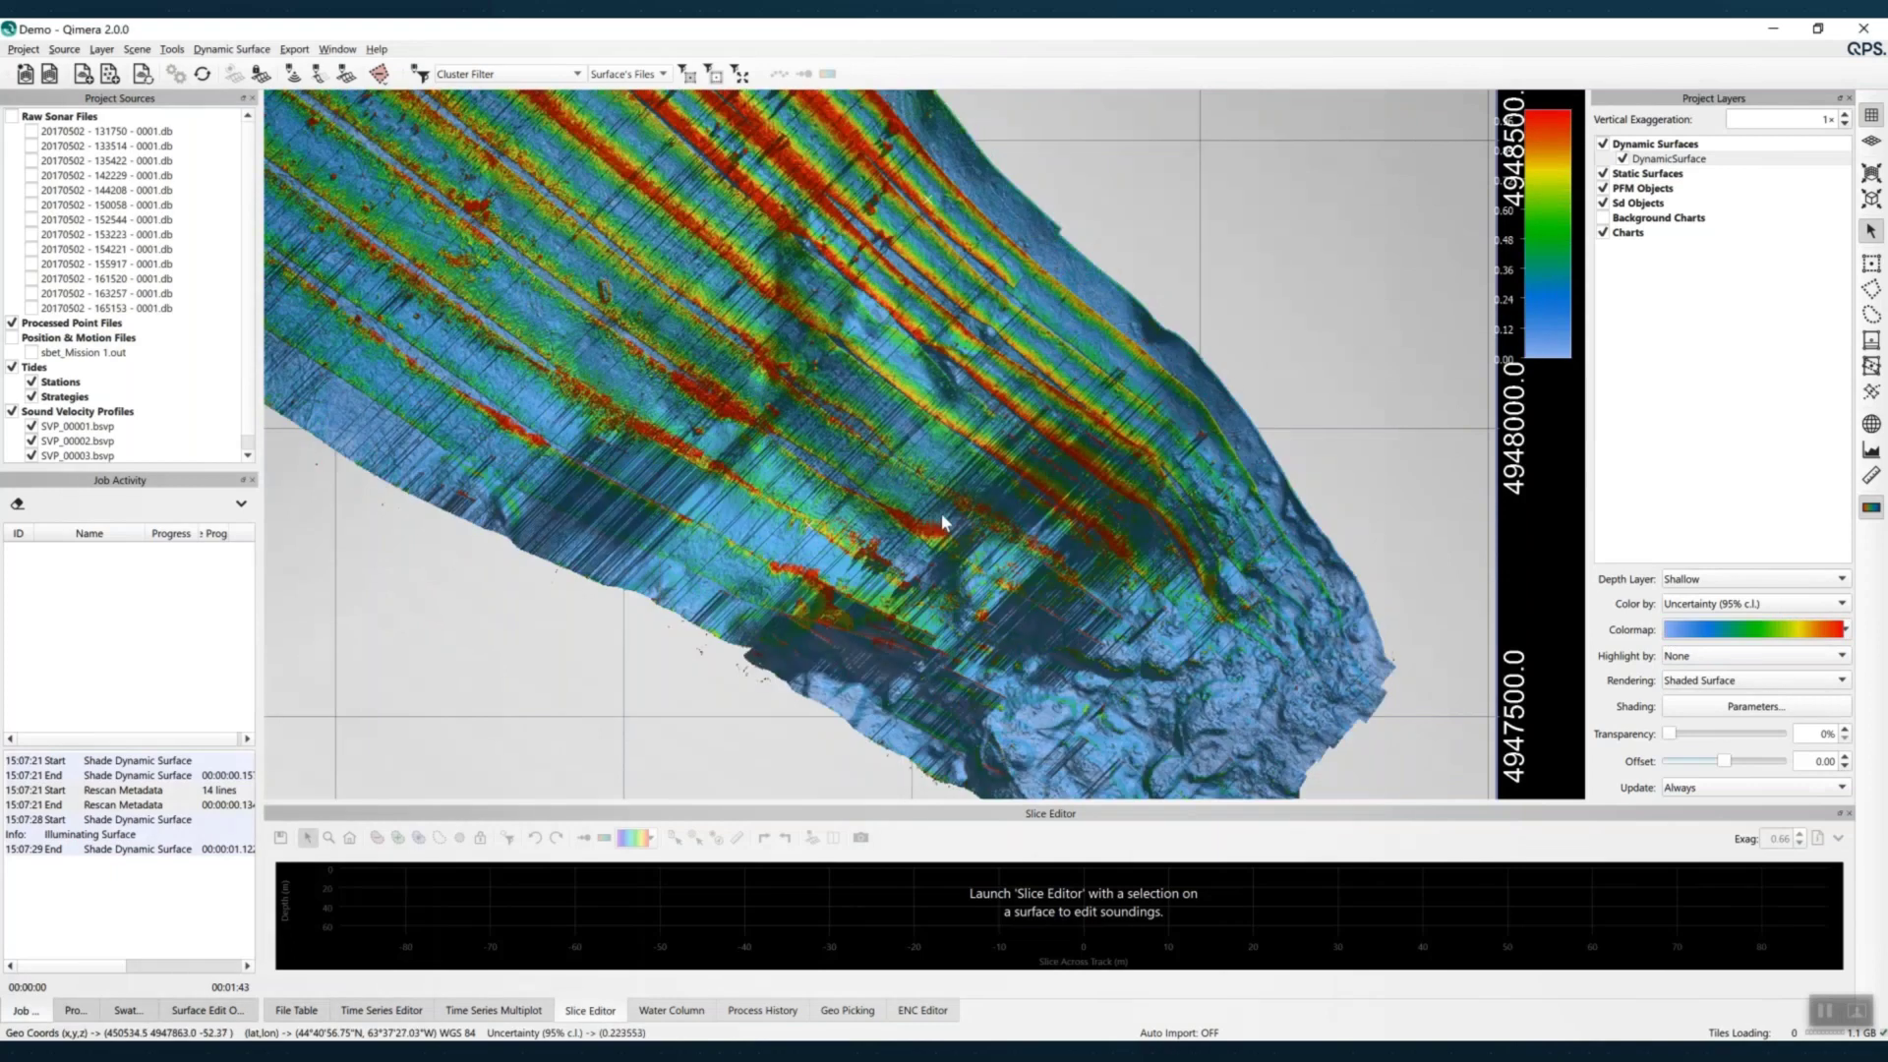
pyautogui.click(1681, 628)
pyautogui.click(1692, 671)
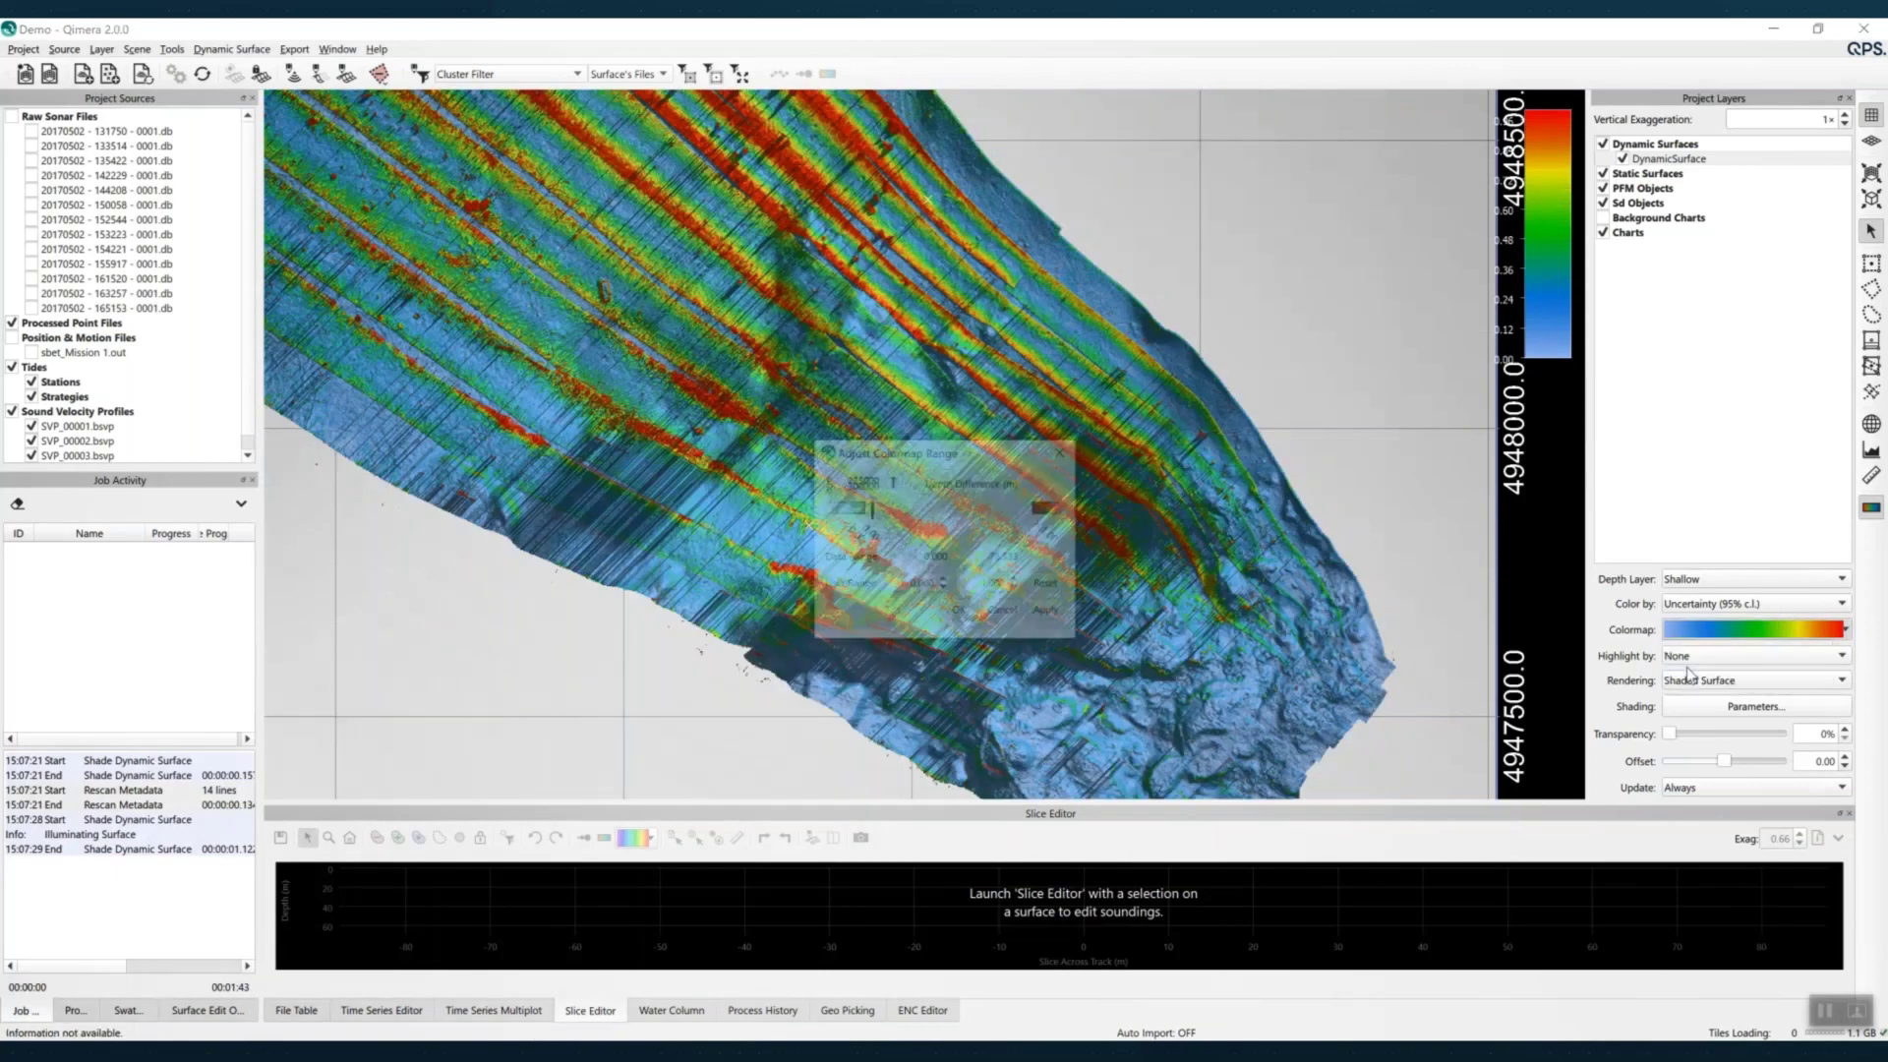
pyautogui.click(1004, 622)
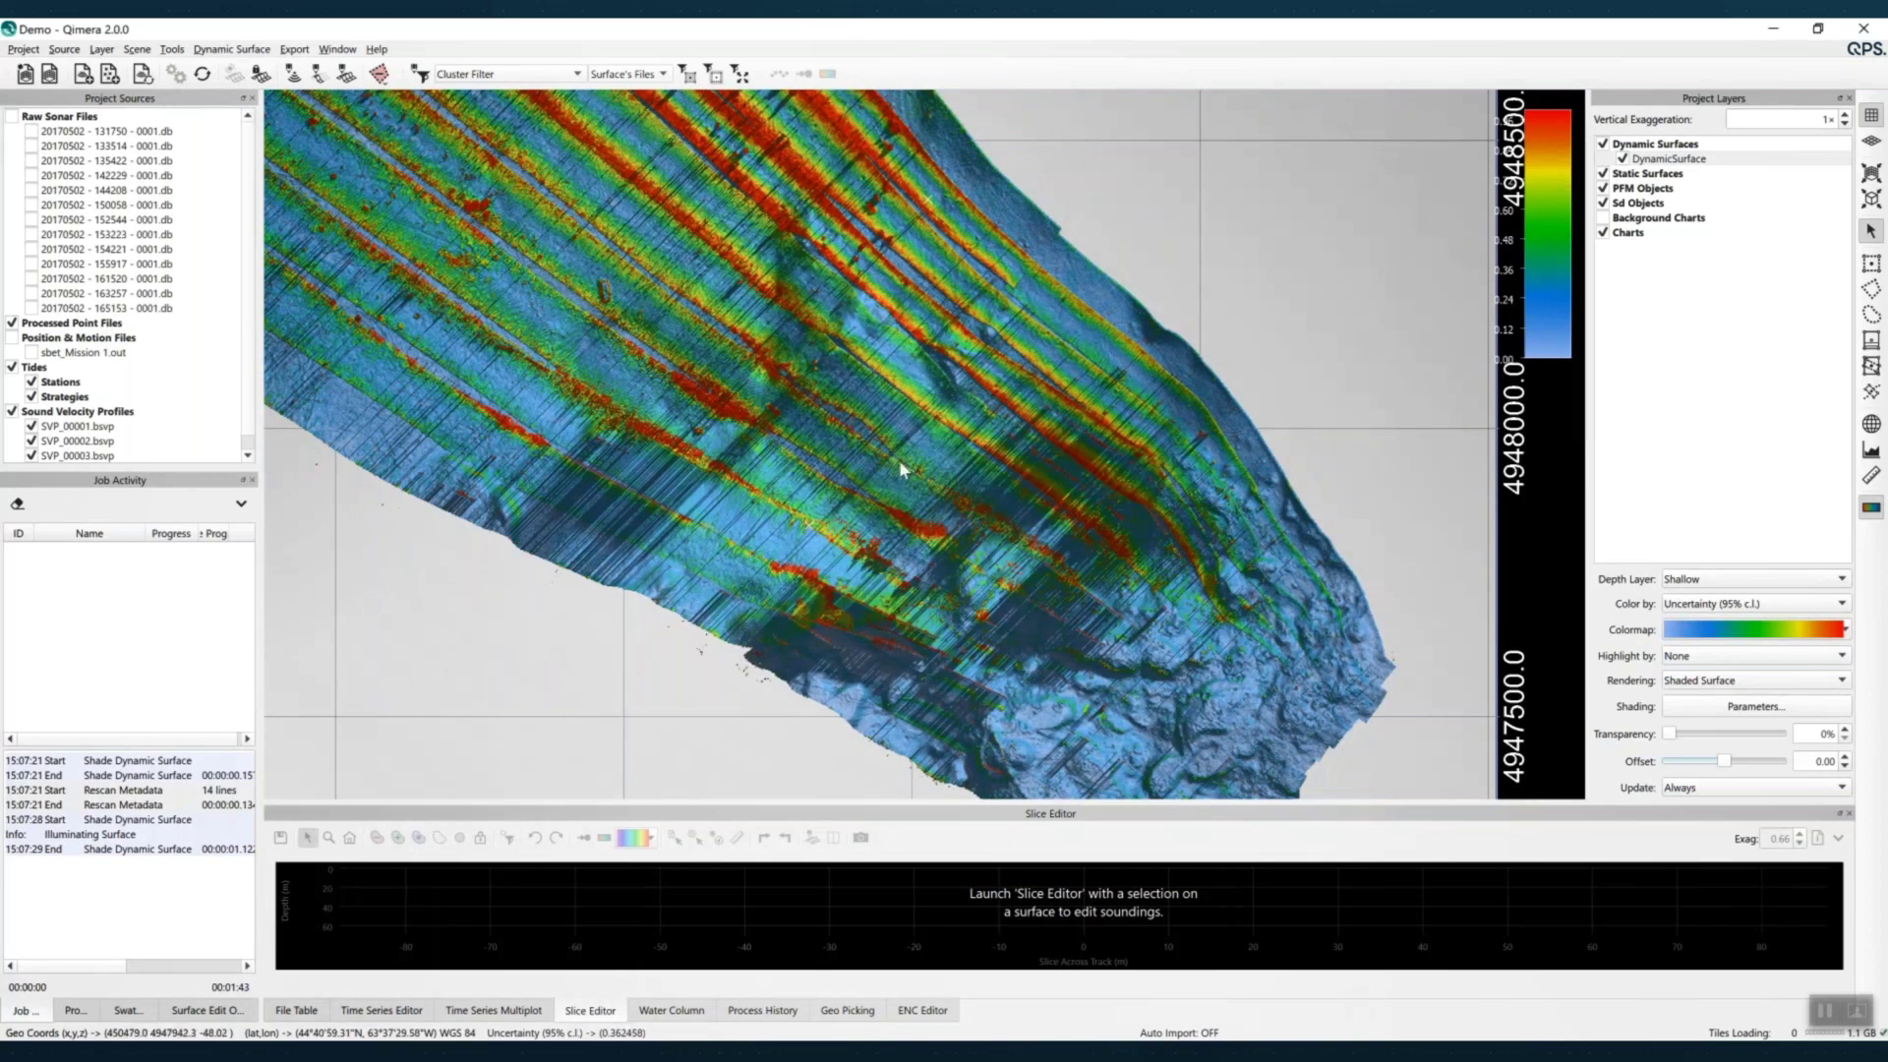
# Display the dynamic surface in 3D and examine the noise spikes along the survey lines and over the shallow rocky area
pyautogui.moveTo(867, 443); pyautogui.dragTo(912, 444)
pyautogui.moveTo(910, 263); pyautogui.dragTo(924, 455)
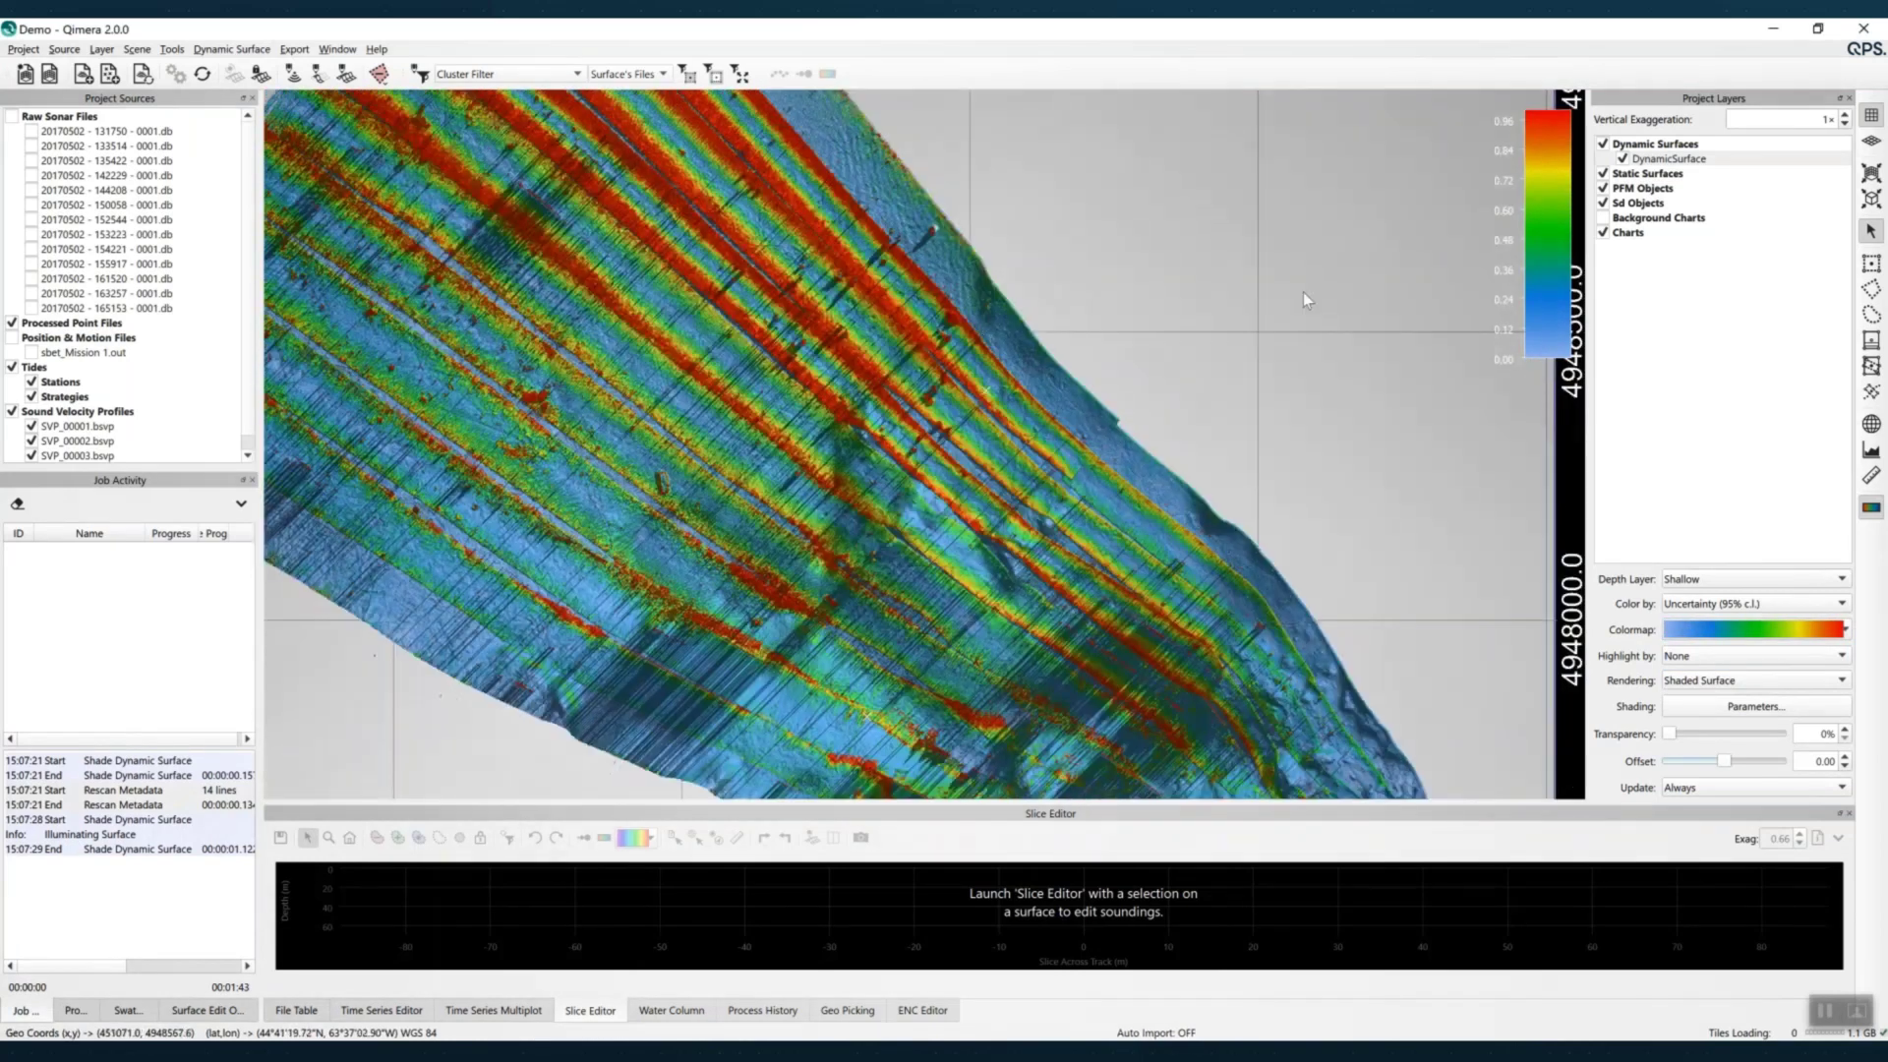
pyautogui.click(1872, 143)
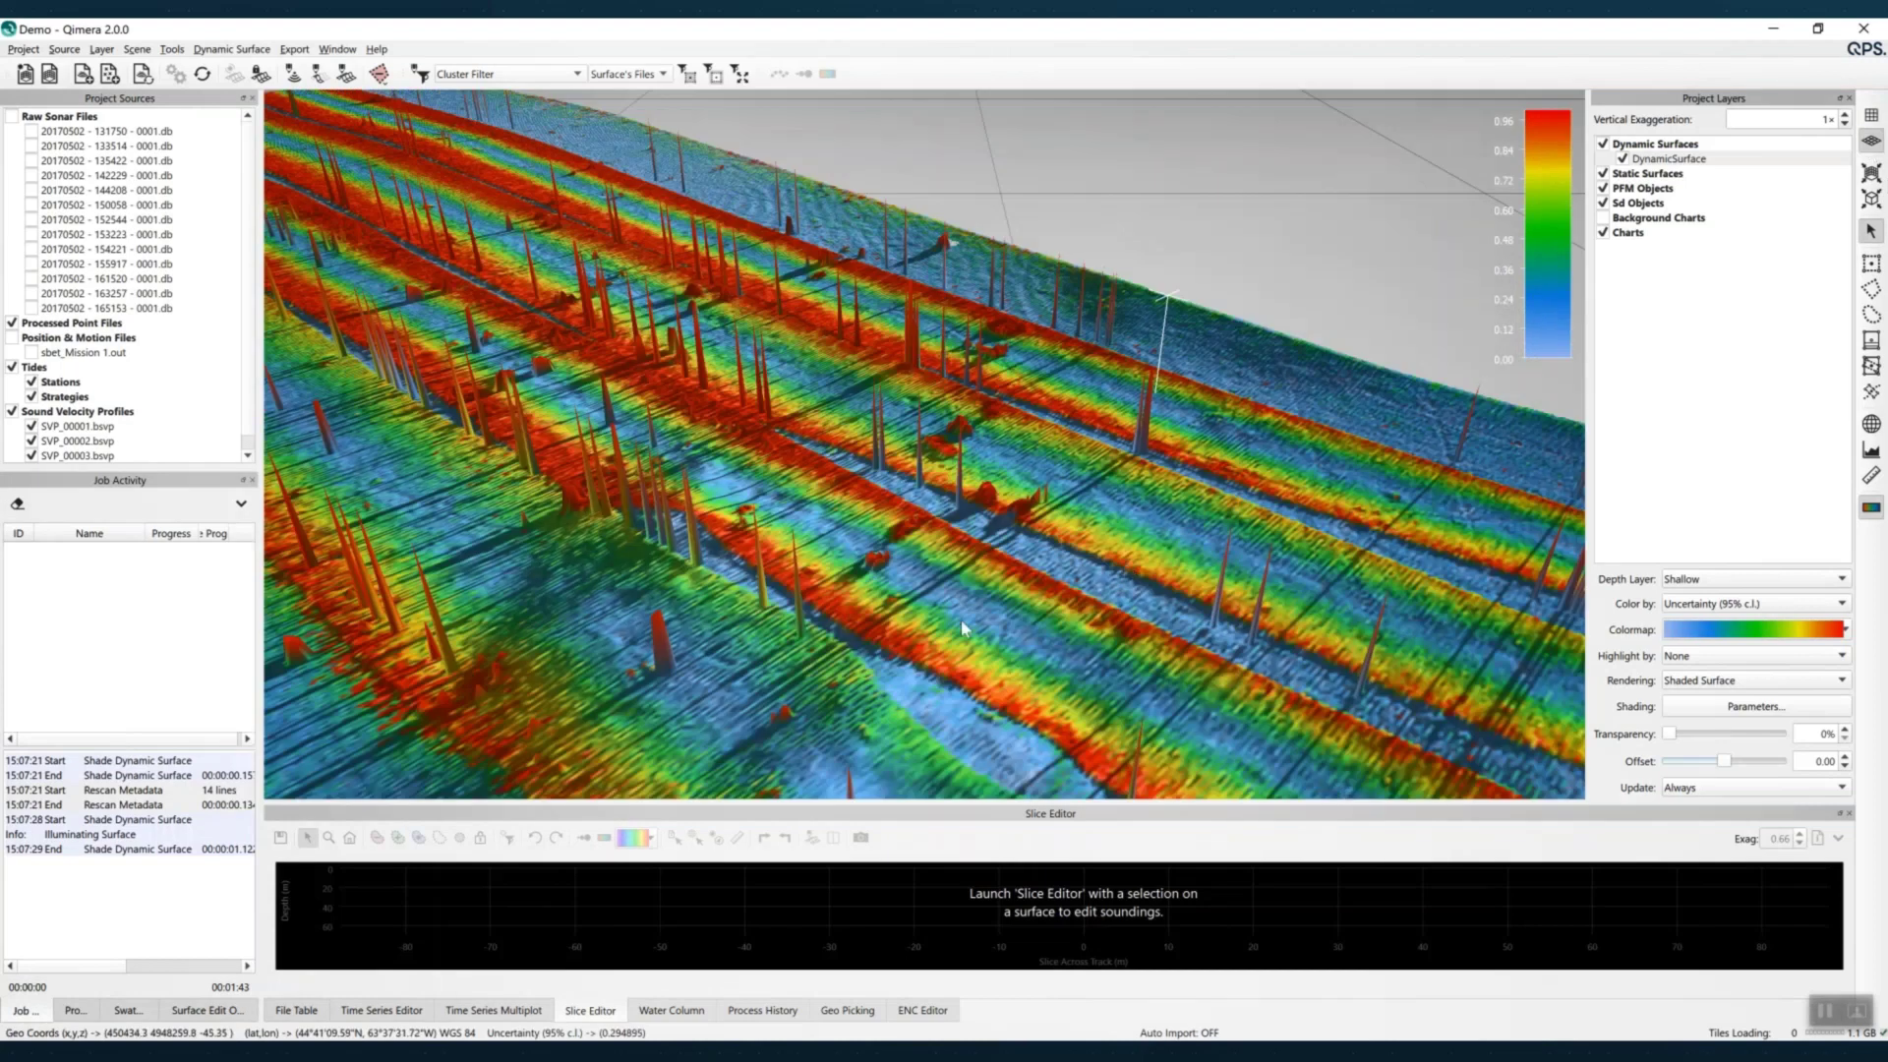
pyautogui.scroll(3, 921, 621)
pyautogui.scroll(-3, 919, 613)
pyautogui.moveTo(944, 732); pyautogui.dragTo(924, 637)
pyautogui.moveTo(1220, 689); pyautogui.dragTo(1167, 589)
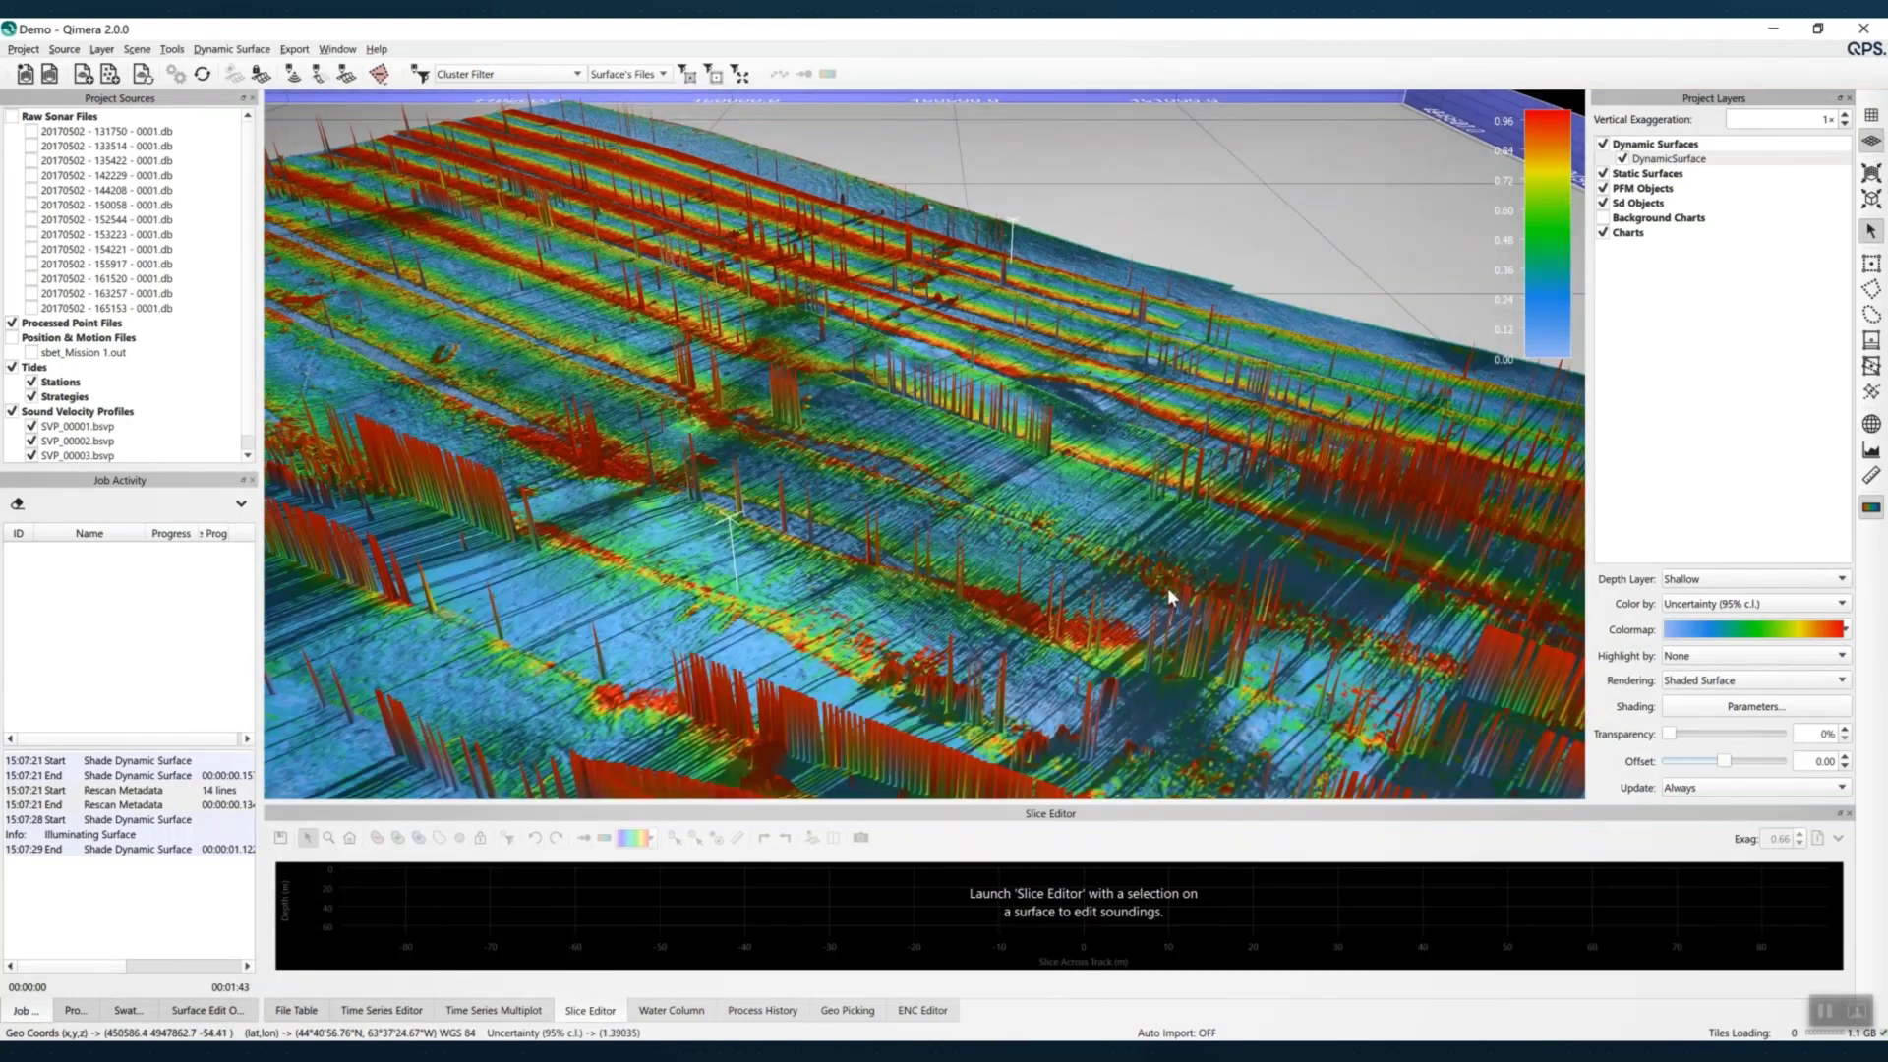
pyautogui.scroll(-2, 1178, 589)
pyautogui.scroll(-2, 1177, 588)
pyautogui.doubleClick(1076, 614)
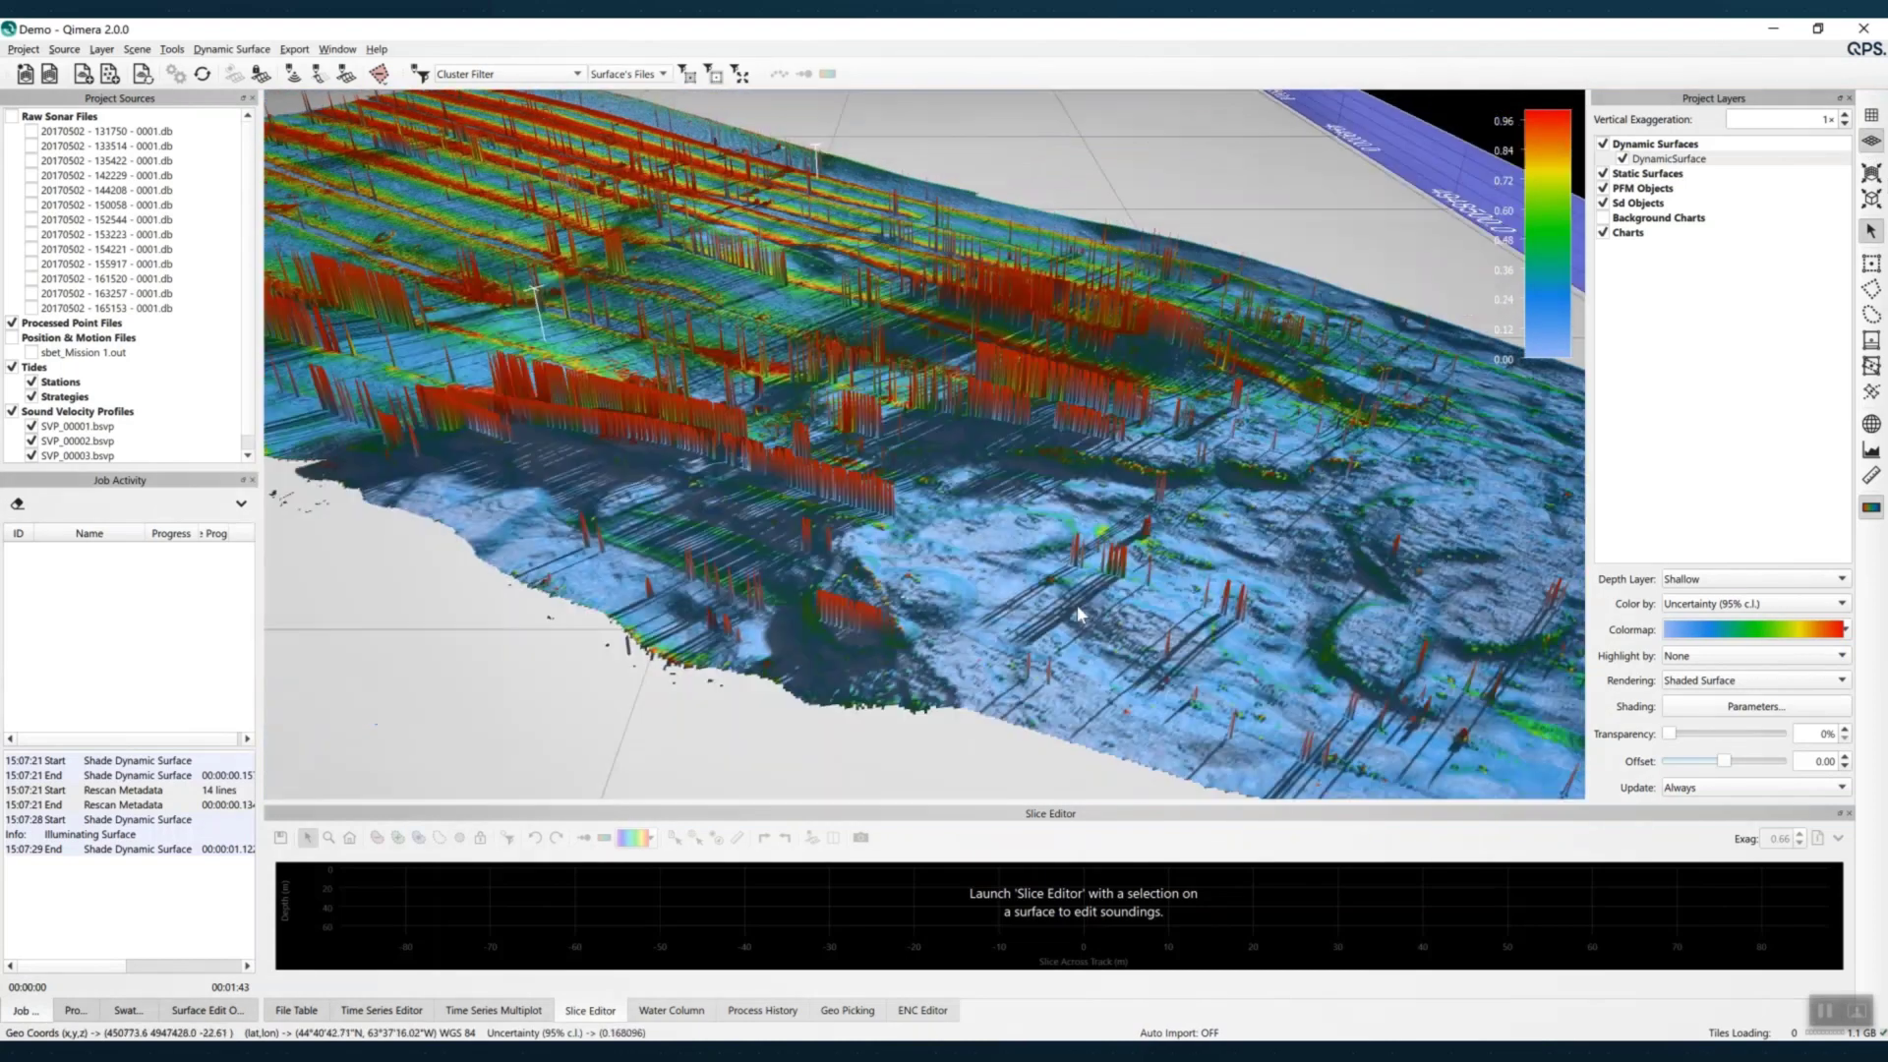
pyautogui.scroll(3, 1084, 451)
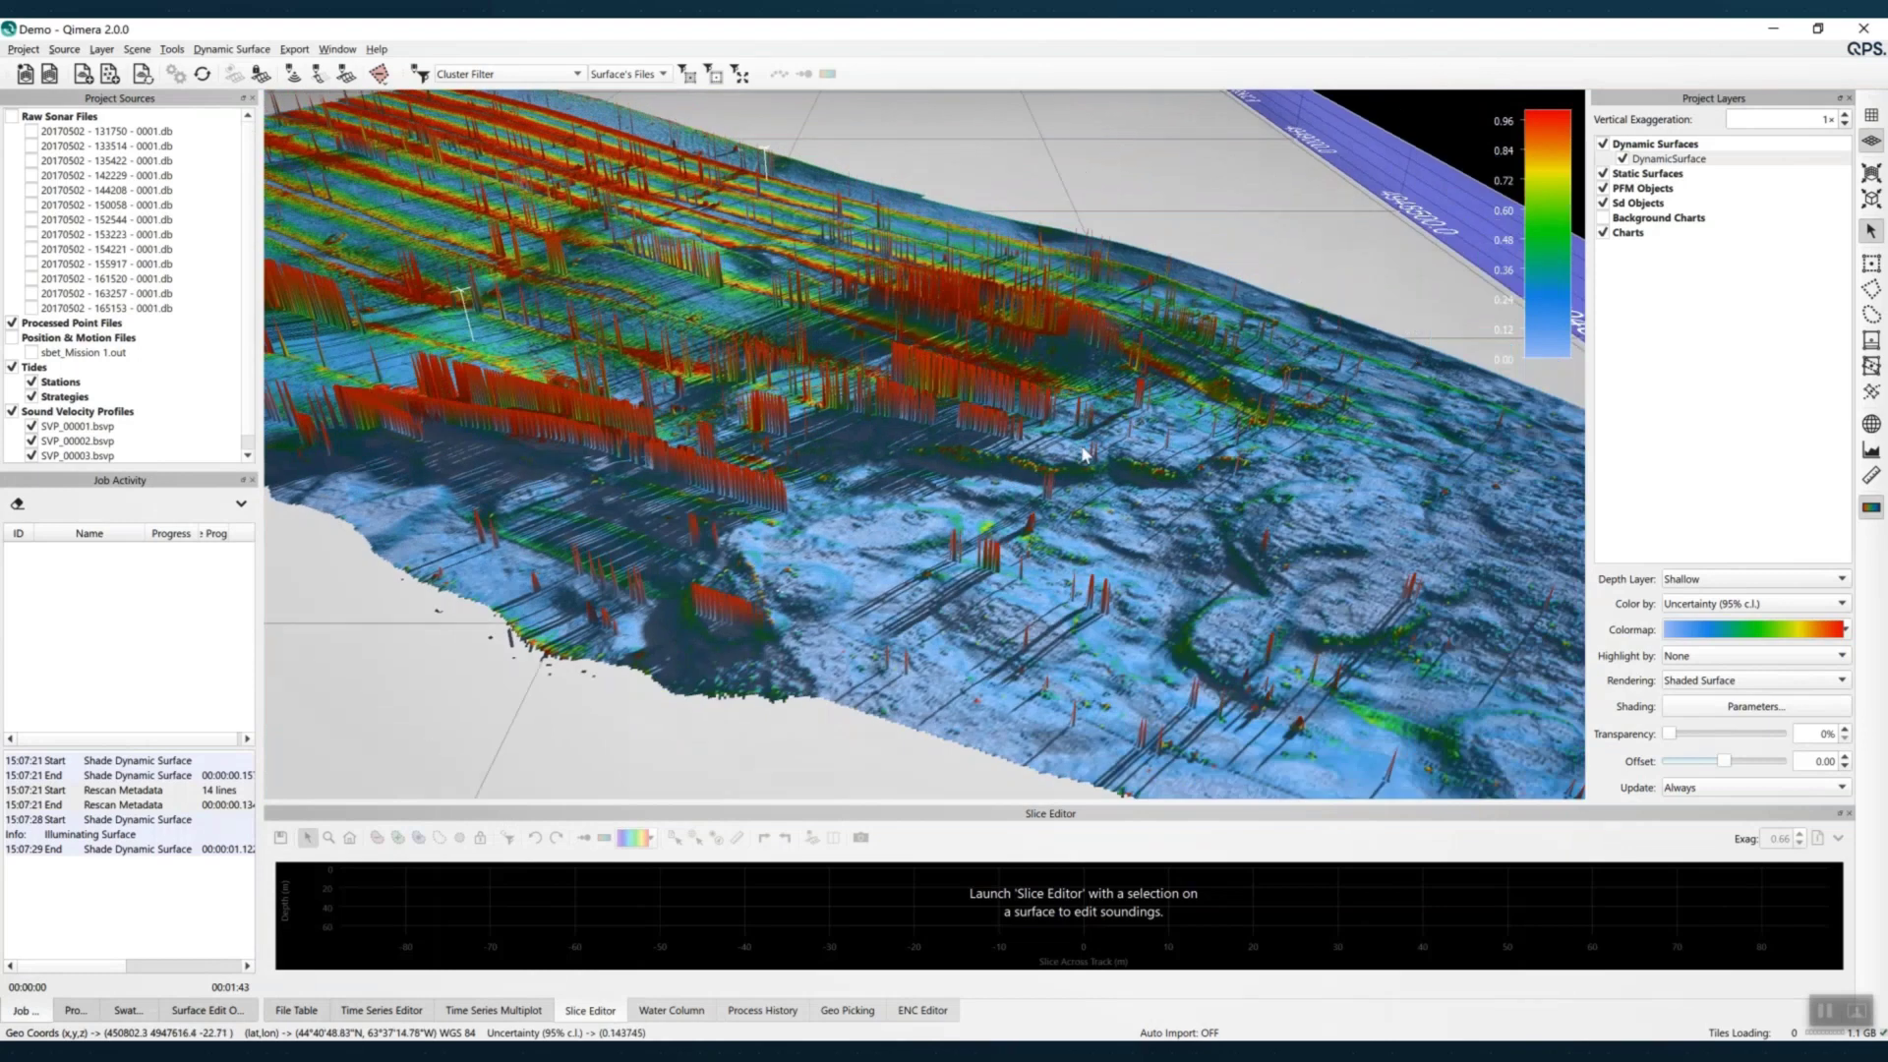
# Select a rectangular area of about 142 × 199 m around spikes on the shallow rocky seabed and load it into the Slice Editor
pyautogui.click(1872, 263)
pyautogui.moveTo(875, 501); pyautogui.dragTo(1118, 689)
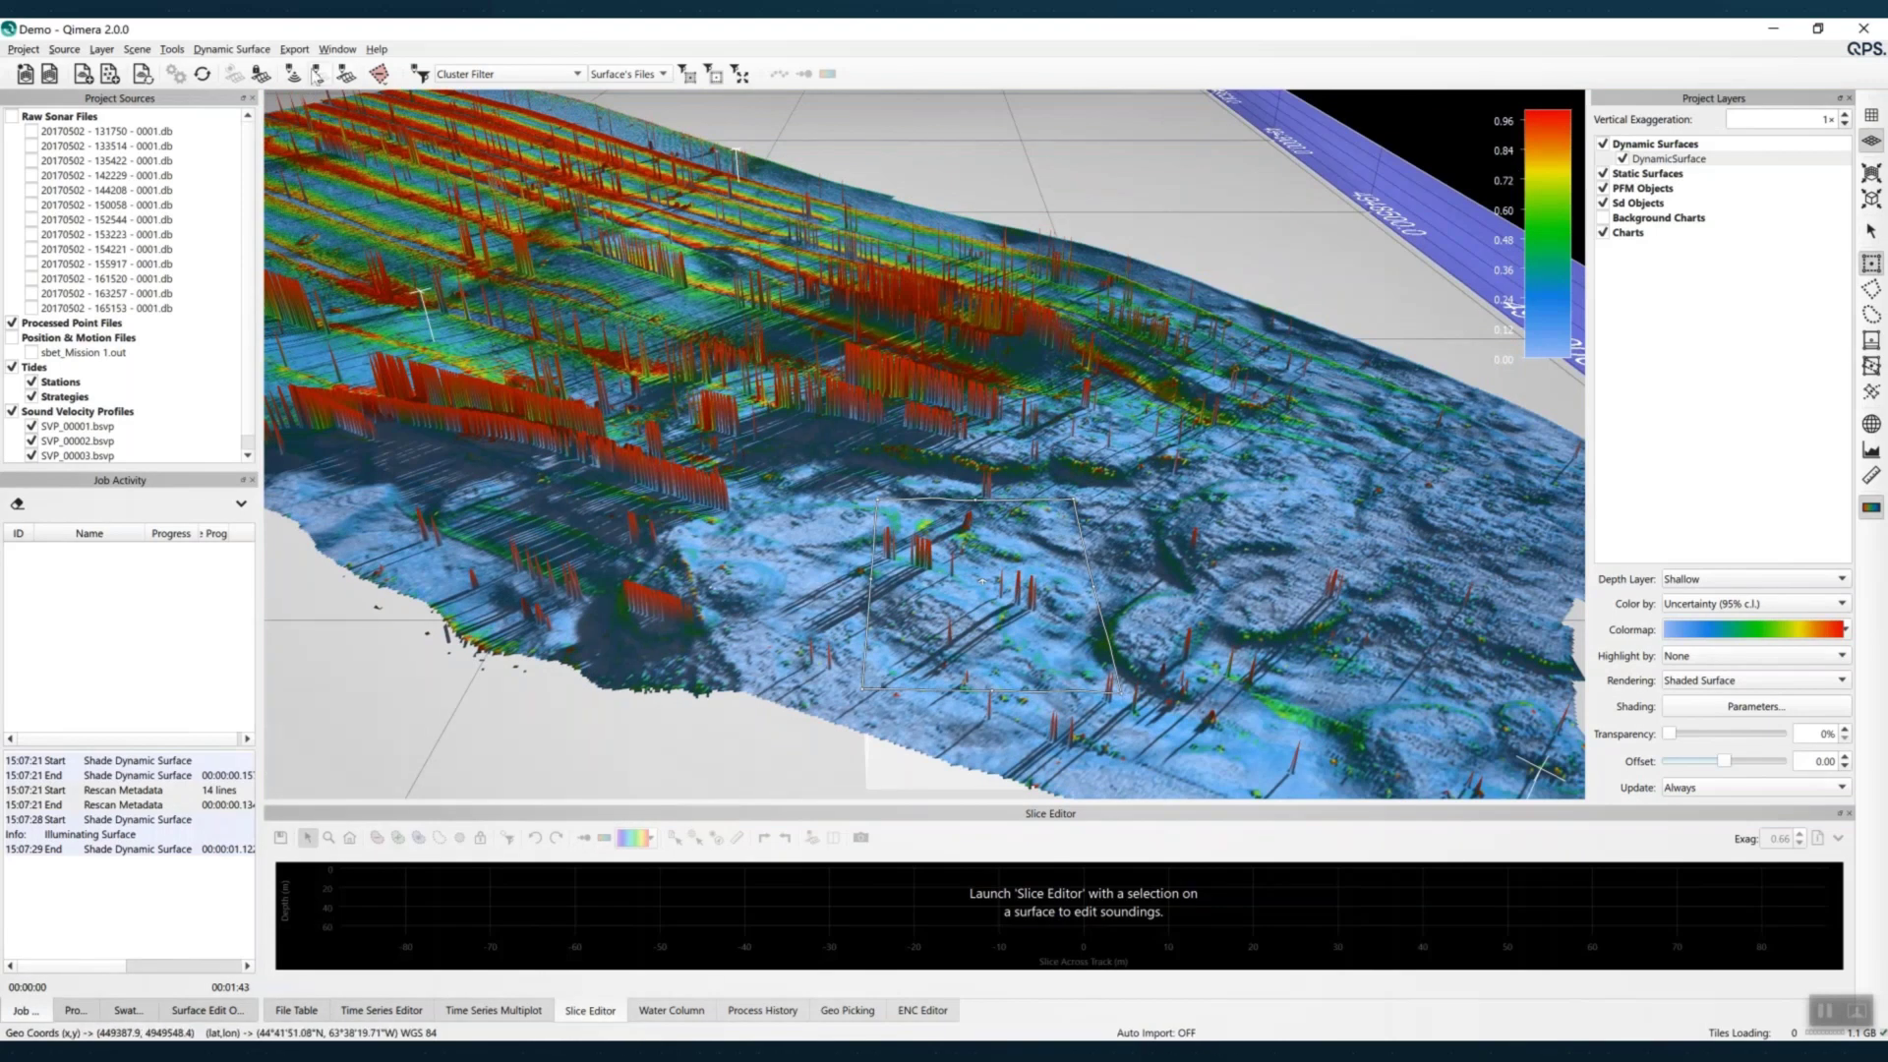
pyautogui.click(318, 73)
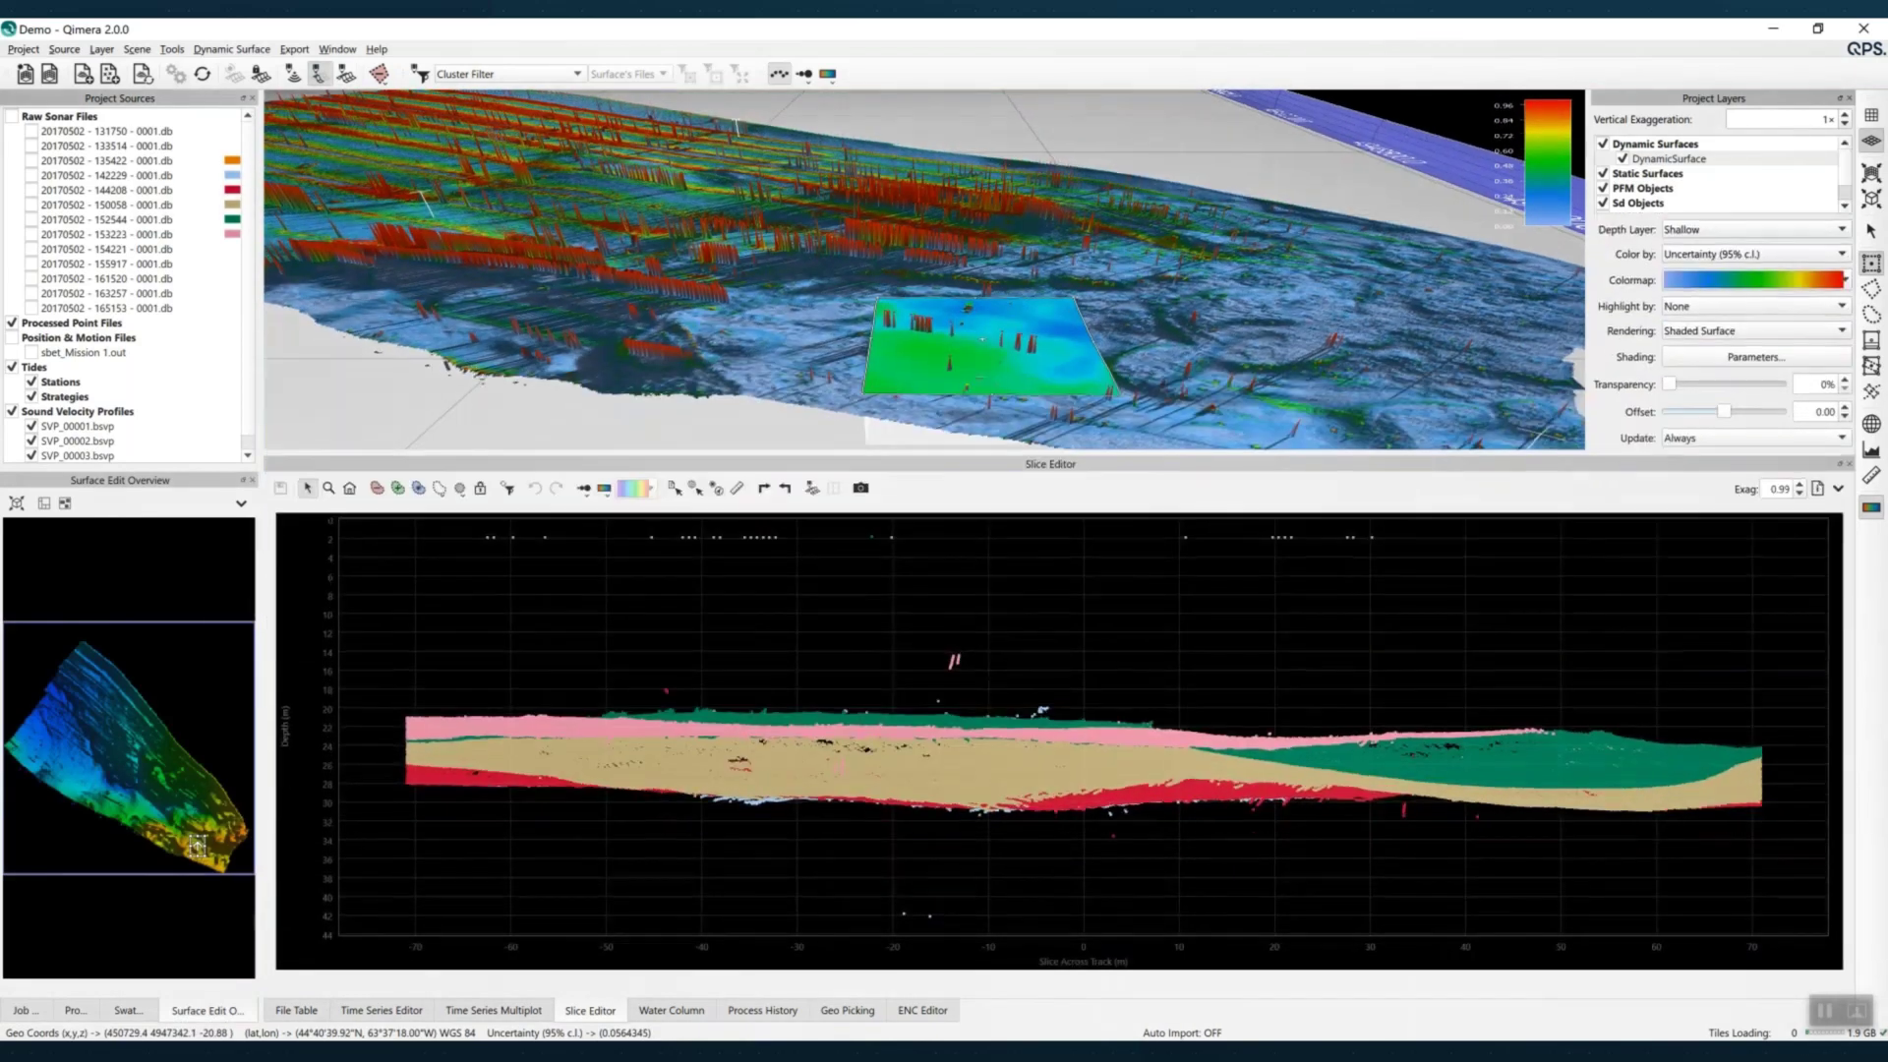
pyautogui.doubleClick(962, 348)
pyautogui.scroll(4, 963, 348)
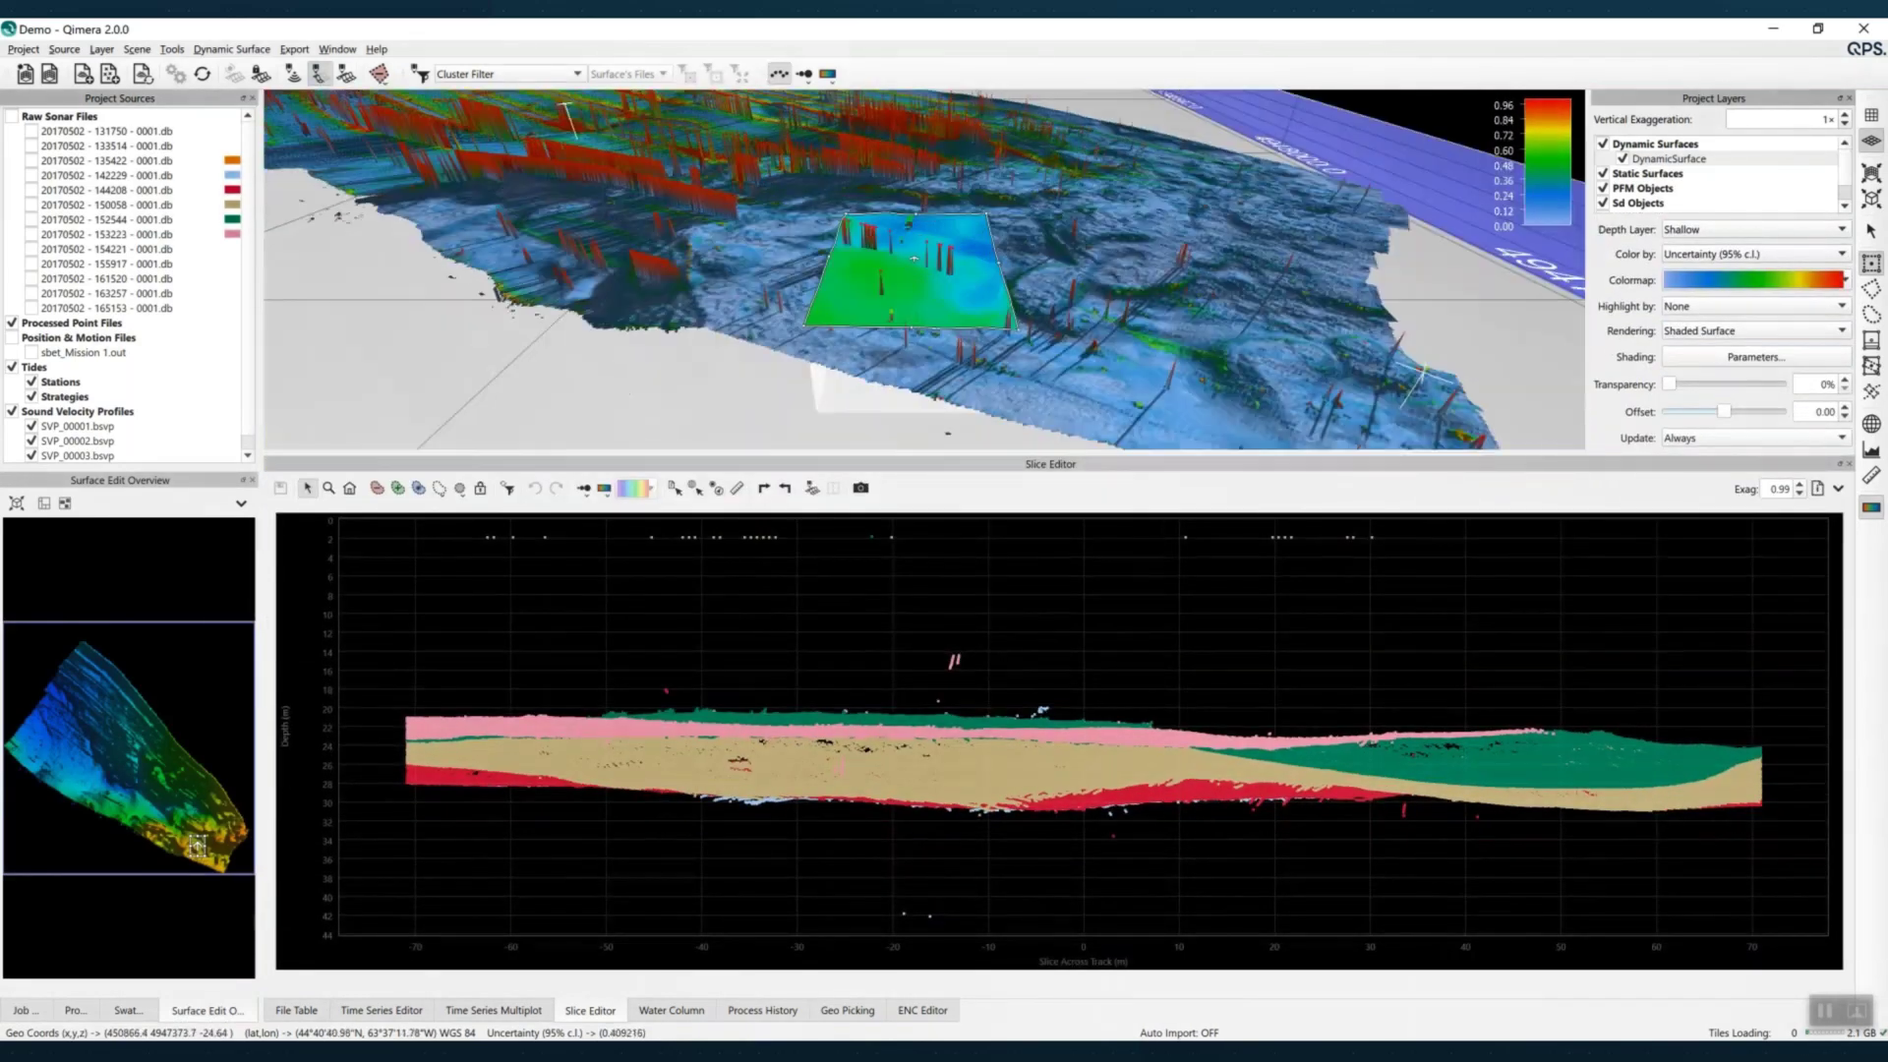
pyautogui.scroll(4, 936, 332)
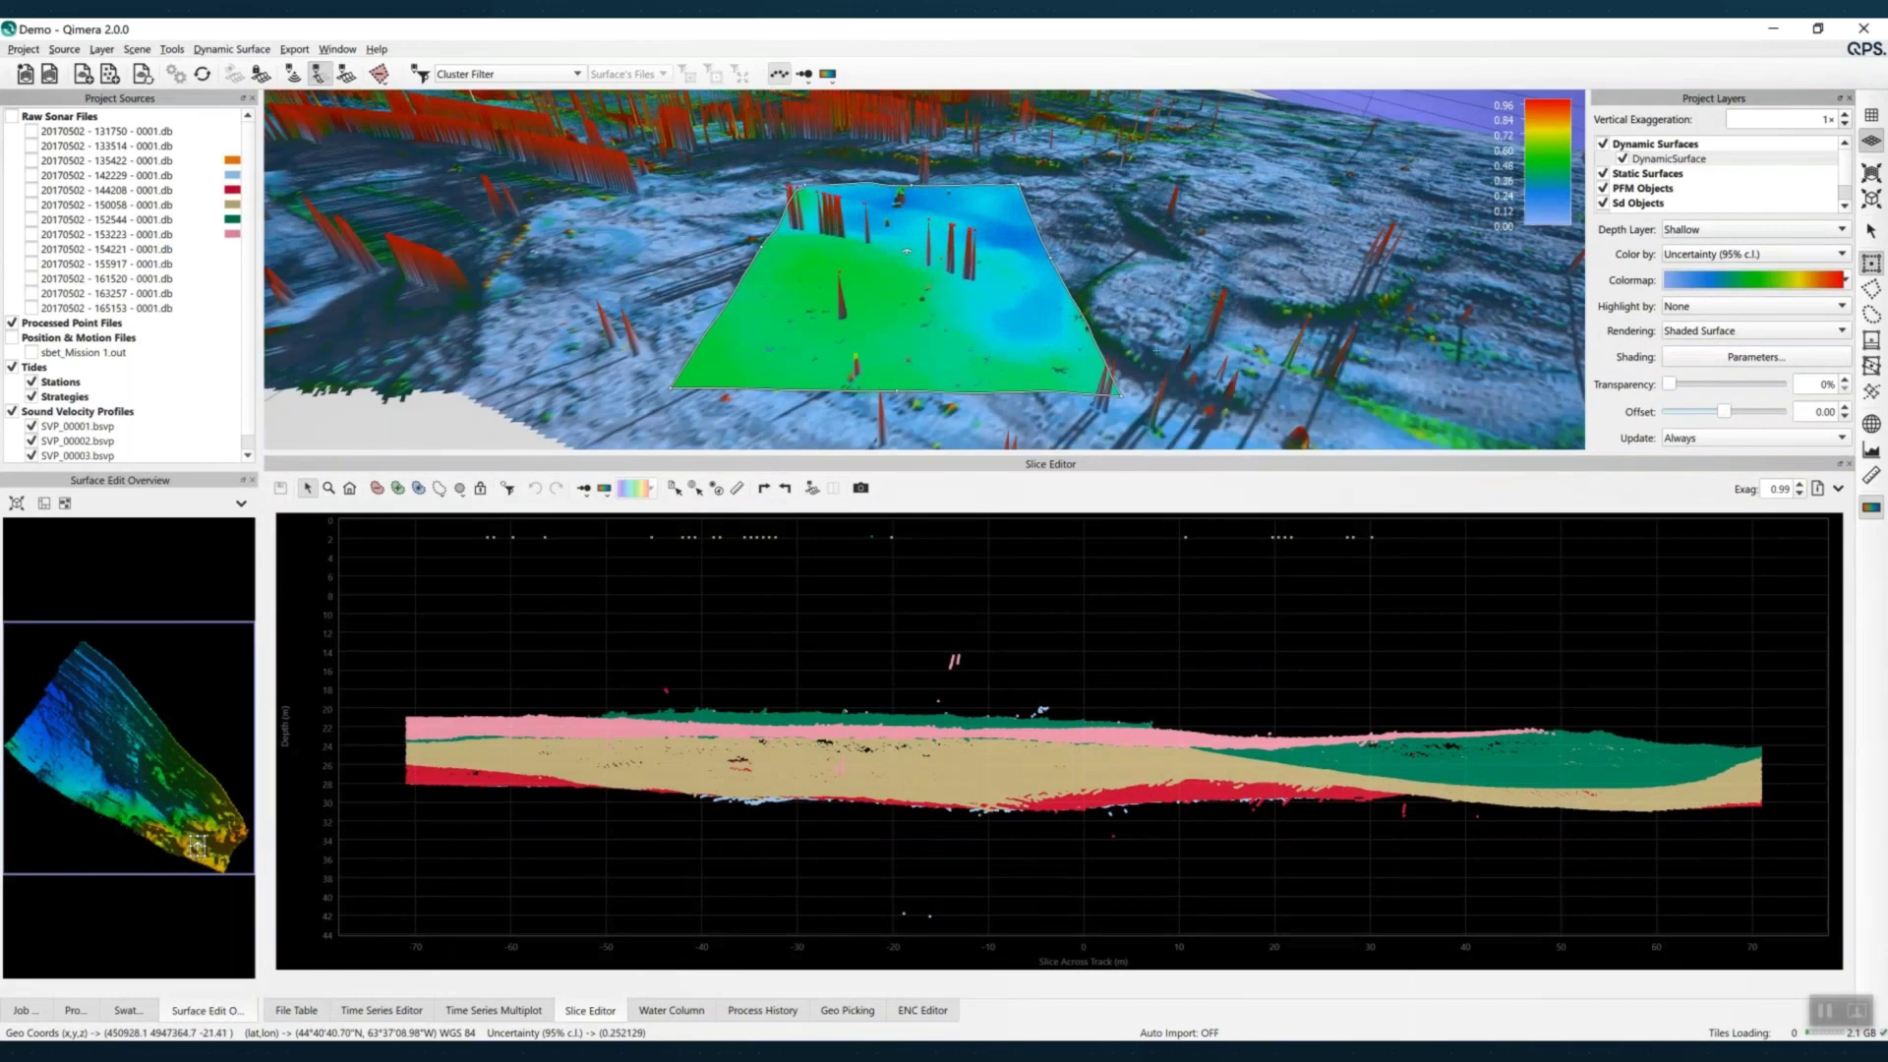
pyautogui.moveTo(906, 251); pyautogui.dragTo(906, 239)
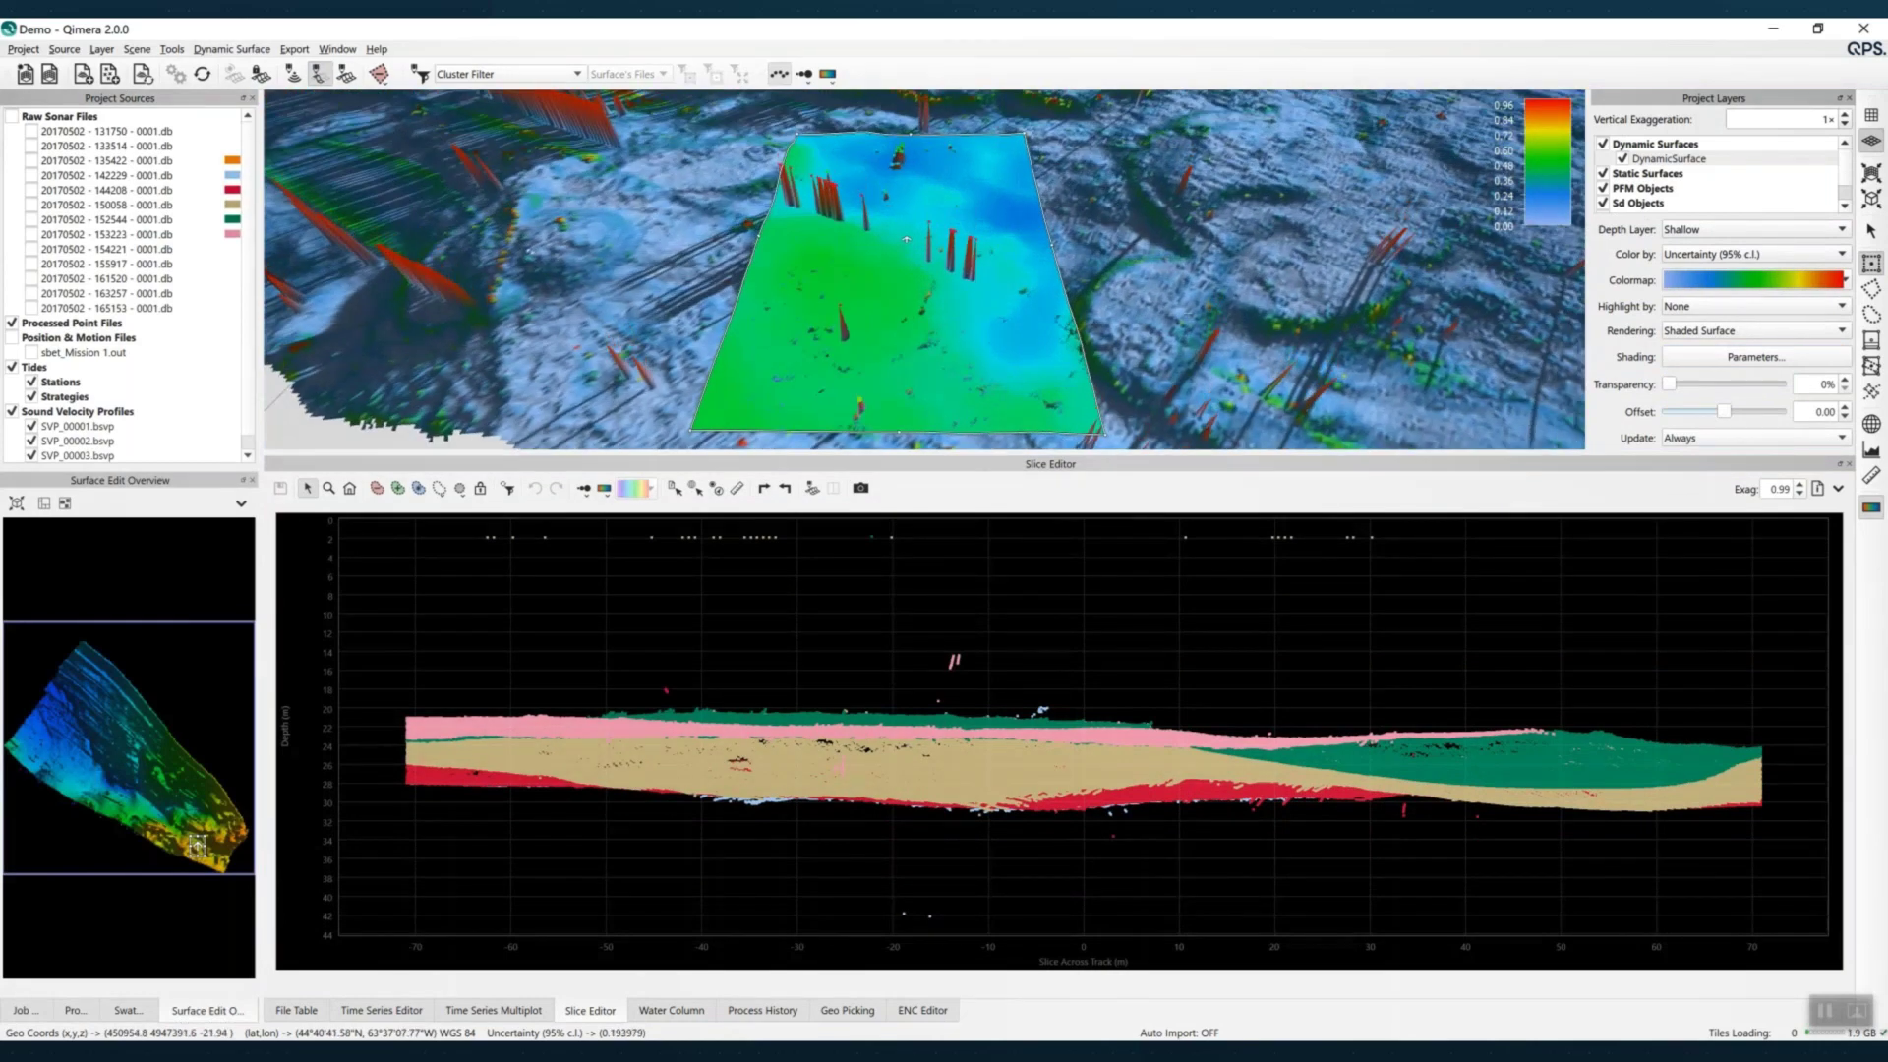
# Split the Slice Editor to show a 3D view of the soundings beside the 2D slice
pyautogui.click(813, 488)
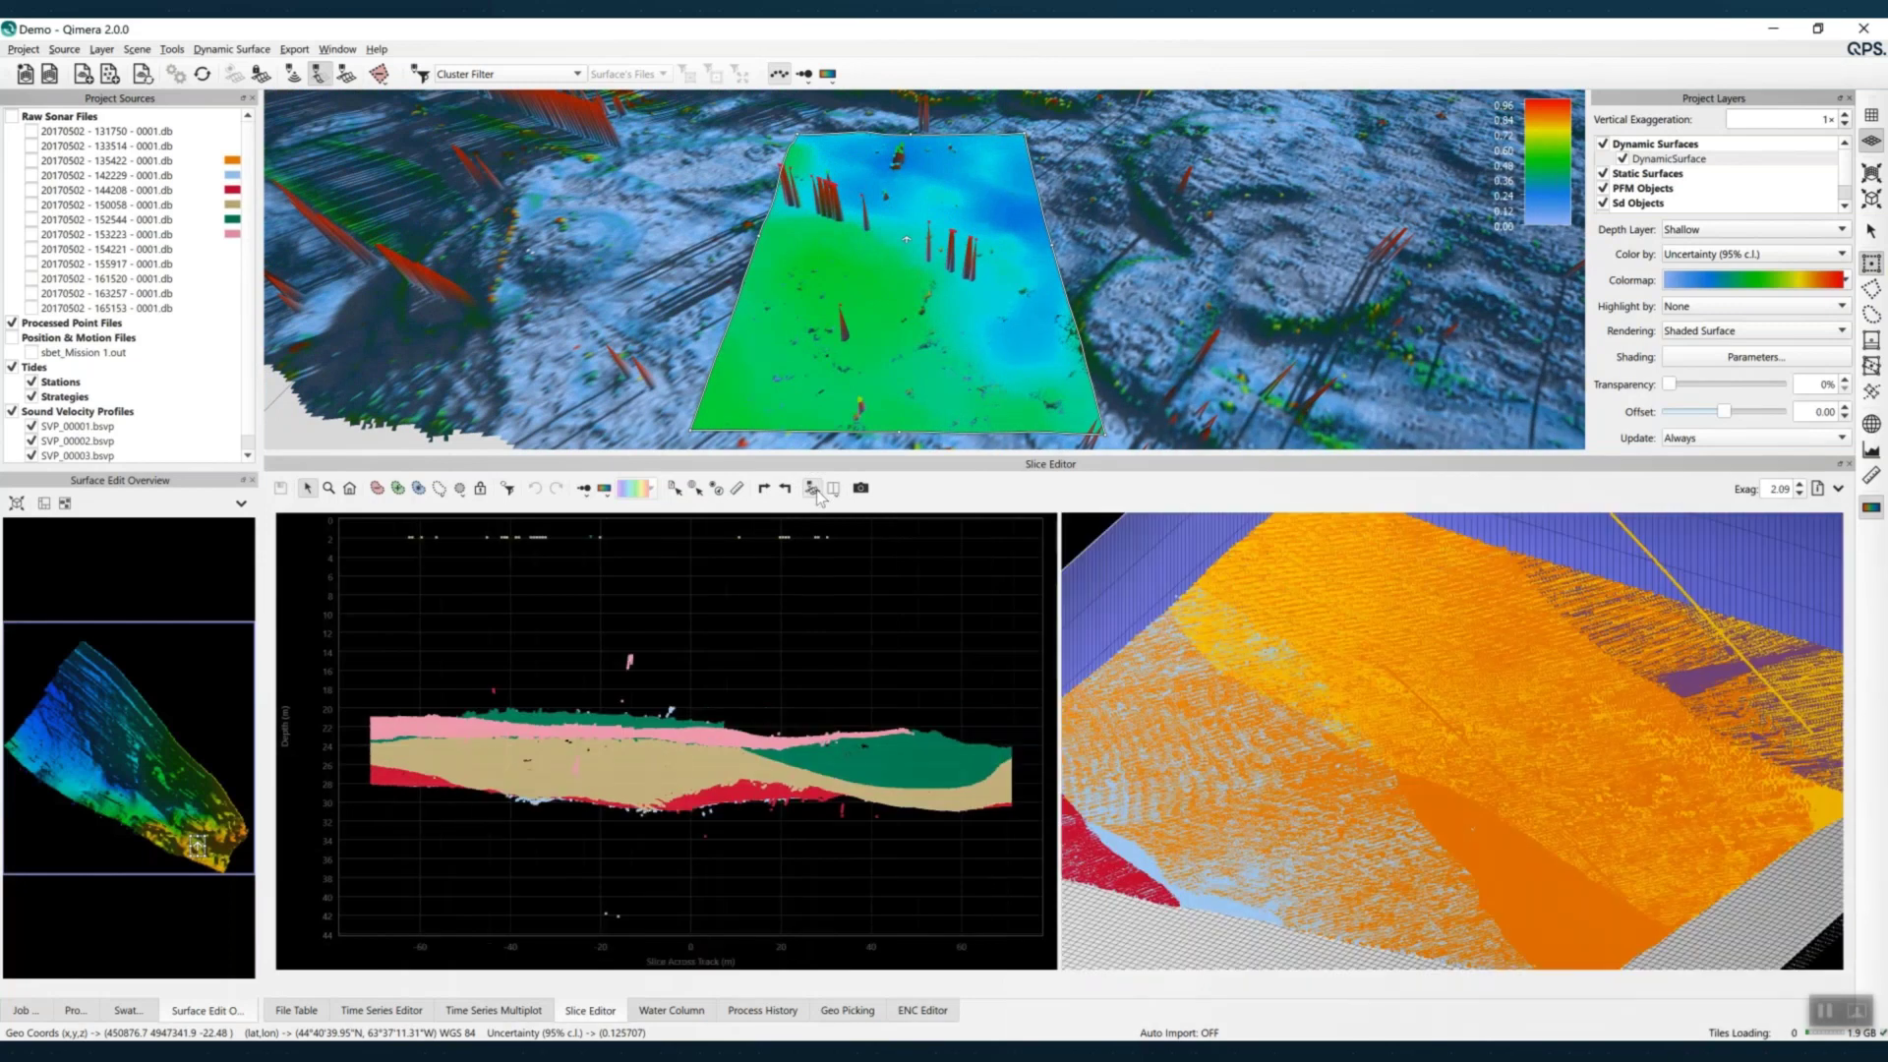
pyautogui.scroll(-5, 1413, 730)
pyautogui.moveTo(1419, 777); pyautogui.dragTo(1401, 795)
# Reject the outlier soundings far above and below the seabed in the 2D slice
pyautogui.click(378, 491)
pyautogui.moveTo(1353, 683)
pyautogui.mouseDown()
pyautogui.moveTo(1514, 668)
pyautogui.moveTo(1525, 688)
pyautogui.mouseUp()
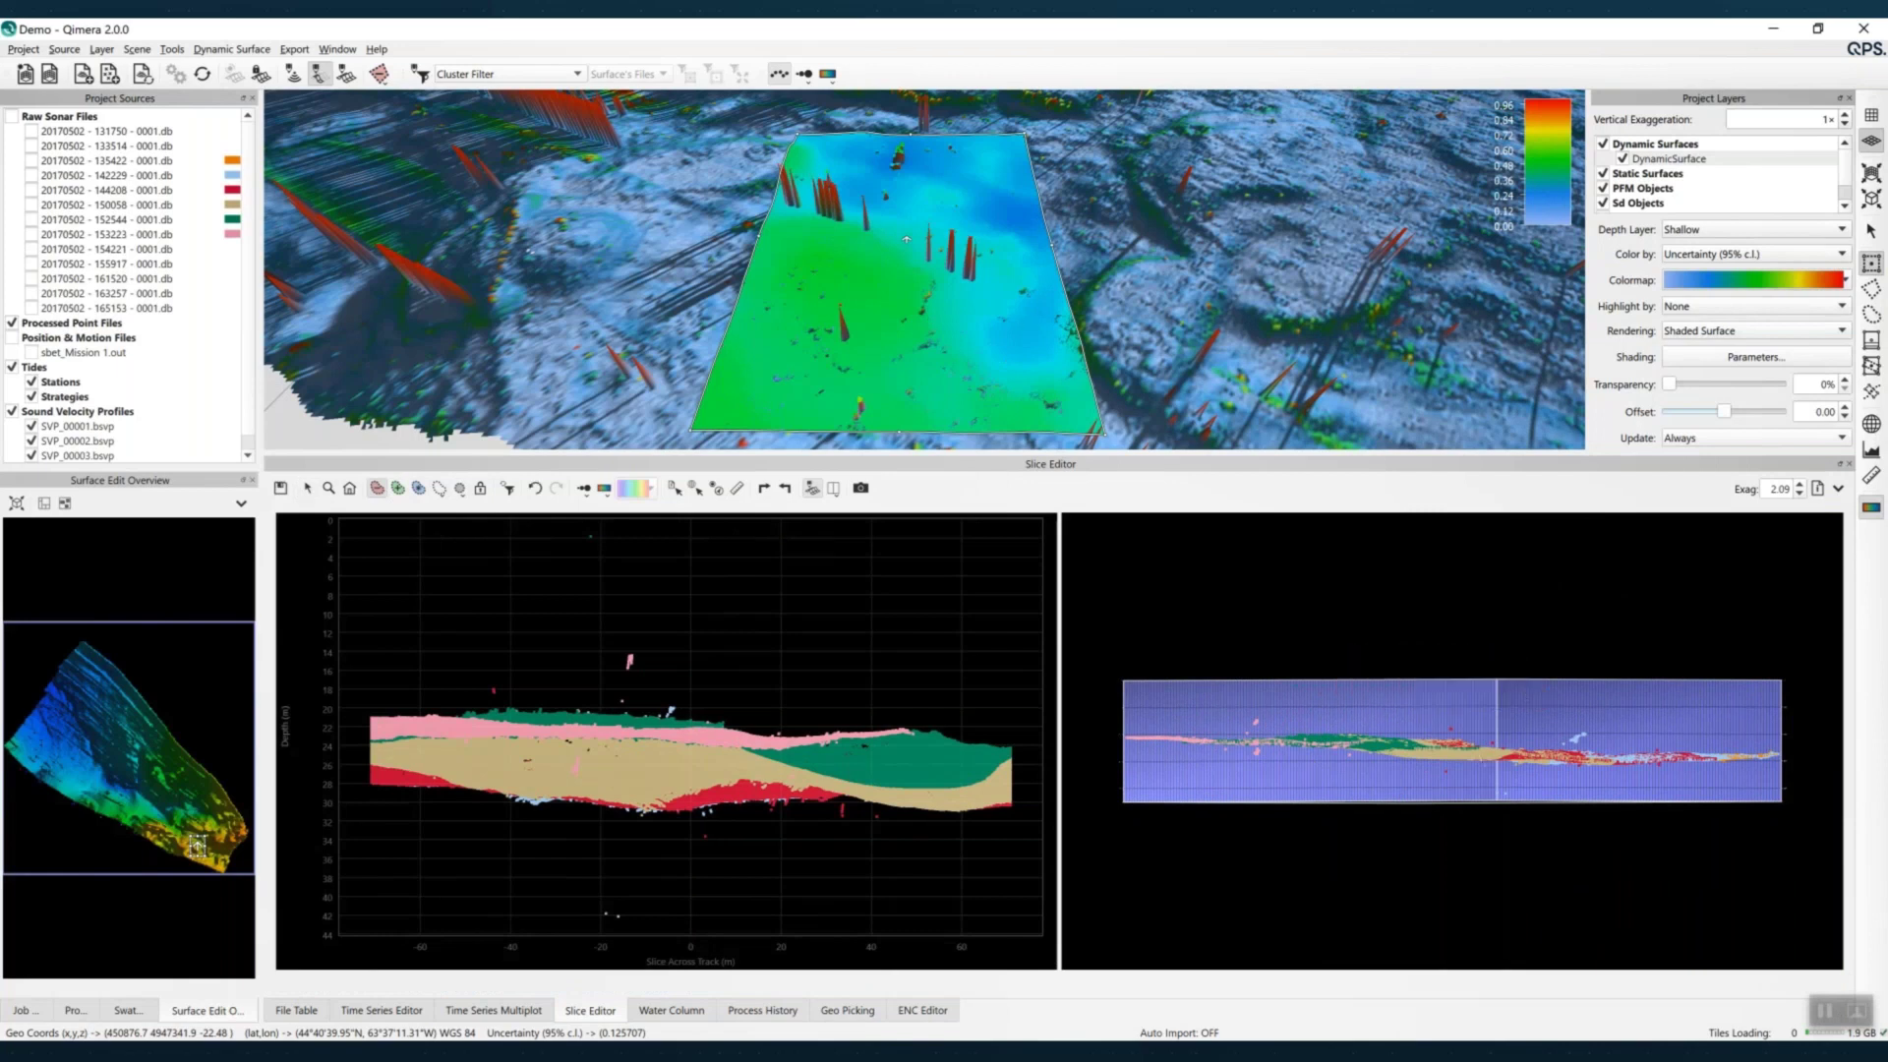
pyautogui.moveTo(828, 813)
pyautogui.mouseDown()
pyautogui.moveTo(704, 827)
pyautogui.moveTo(531, 925)
pyautogui.moveTo(861, 976)
pyautogui.moveTo(914, 870)
pyautogui.mouseUp()
pyautogui.moveTo(772, 753)
pyautogui.mouseDown()
pyautogui.moveTo(592, 749)
pyautogui.moveTo(538, 502)
pyautogui.moveTo(755, 521)
pyautogui.moveTo(781, 604)
pyautogui.moveTo(497, 571)
pyautogui.moveTo(764, 541)
pyautogui.moveTo(818, 559)
pyautogui.mouseUp()
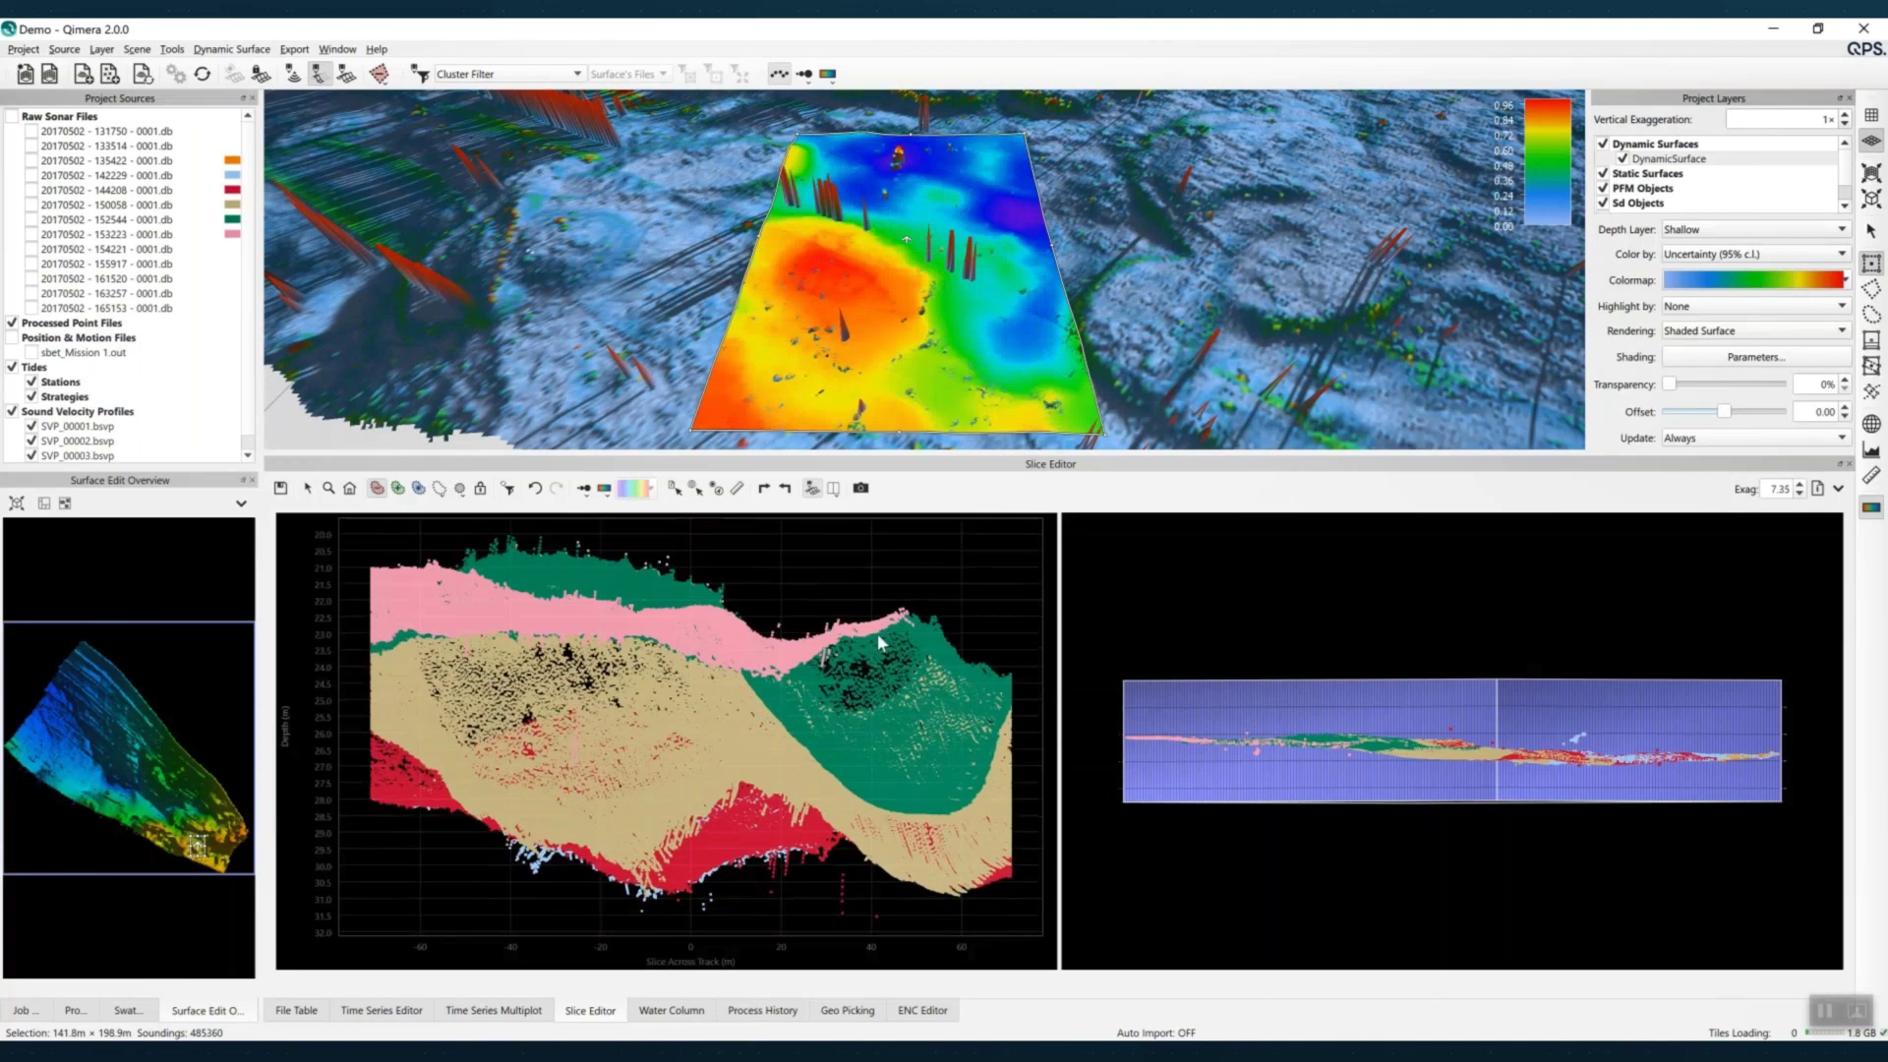
pyautogui.moveTo(885, 901)
pyautogui.mouseDown()
pyautogui.moveTo(866, 871)
pyautogui.moveTo(668, 913)
pyautogui.moveTo(842, 1010)
pyautogui.mouseUp()
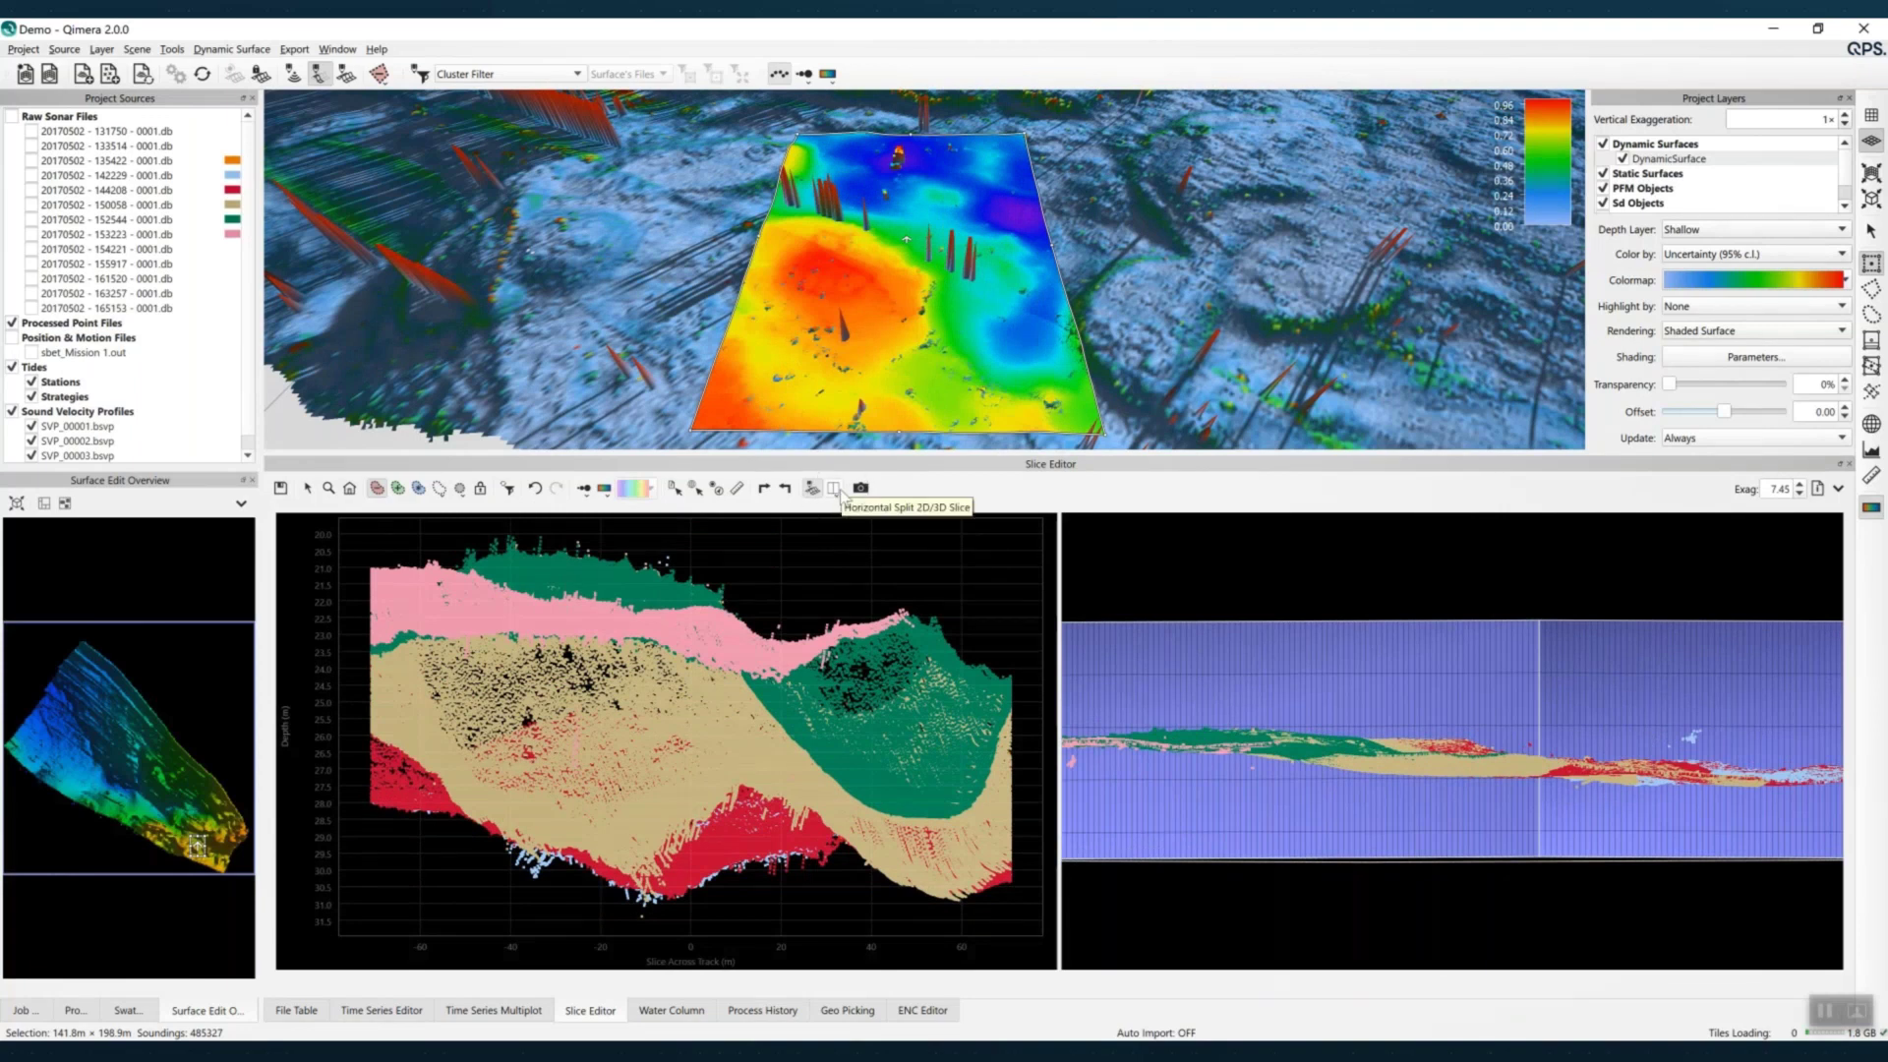
# Change the Slice Editor layout to a docked 3D slice and enlarge the 3D slice view beside the scene
pyautogui.click(834, 489)
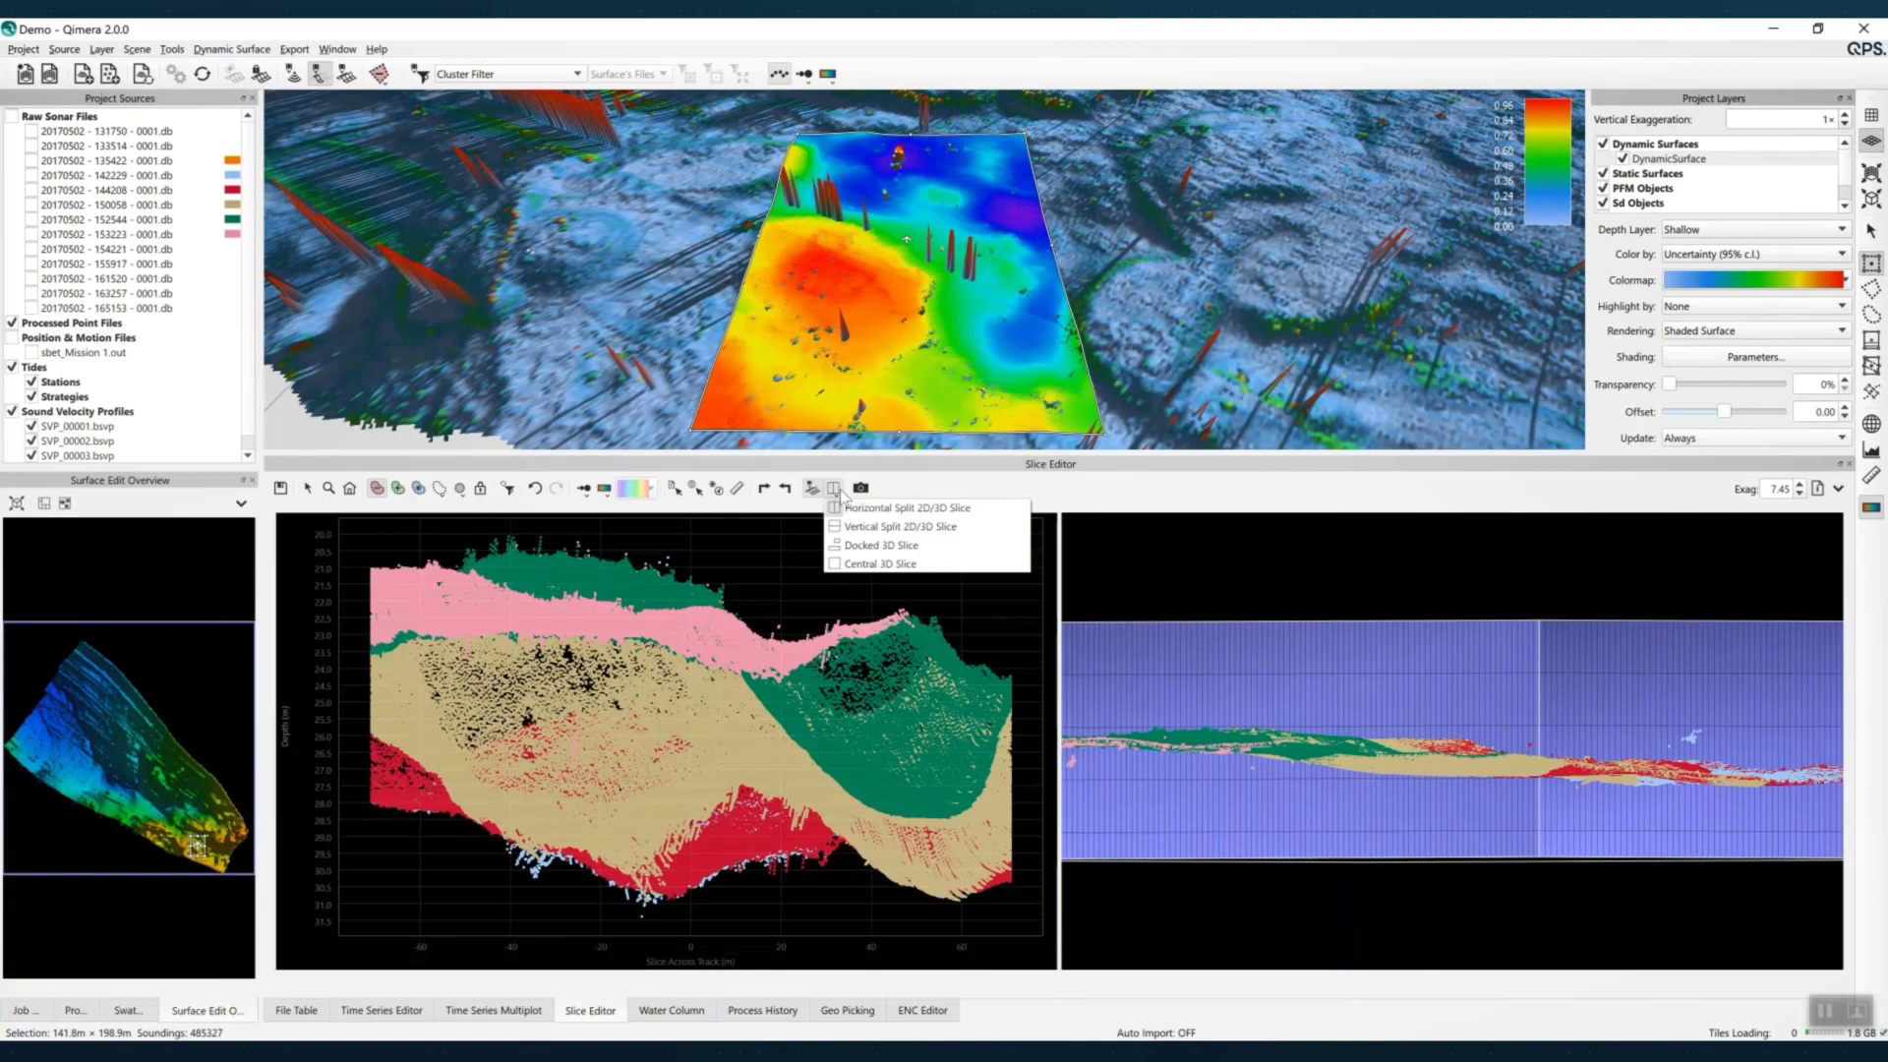
pyautogui.click(957, 554)
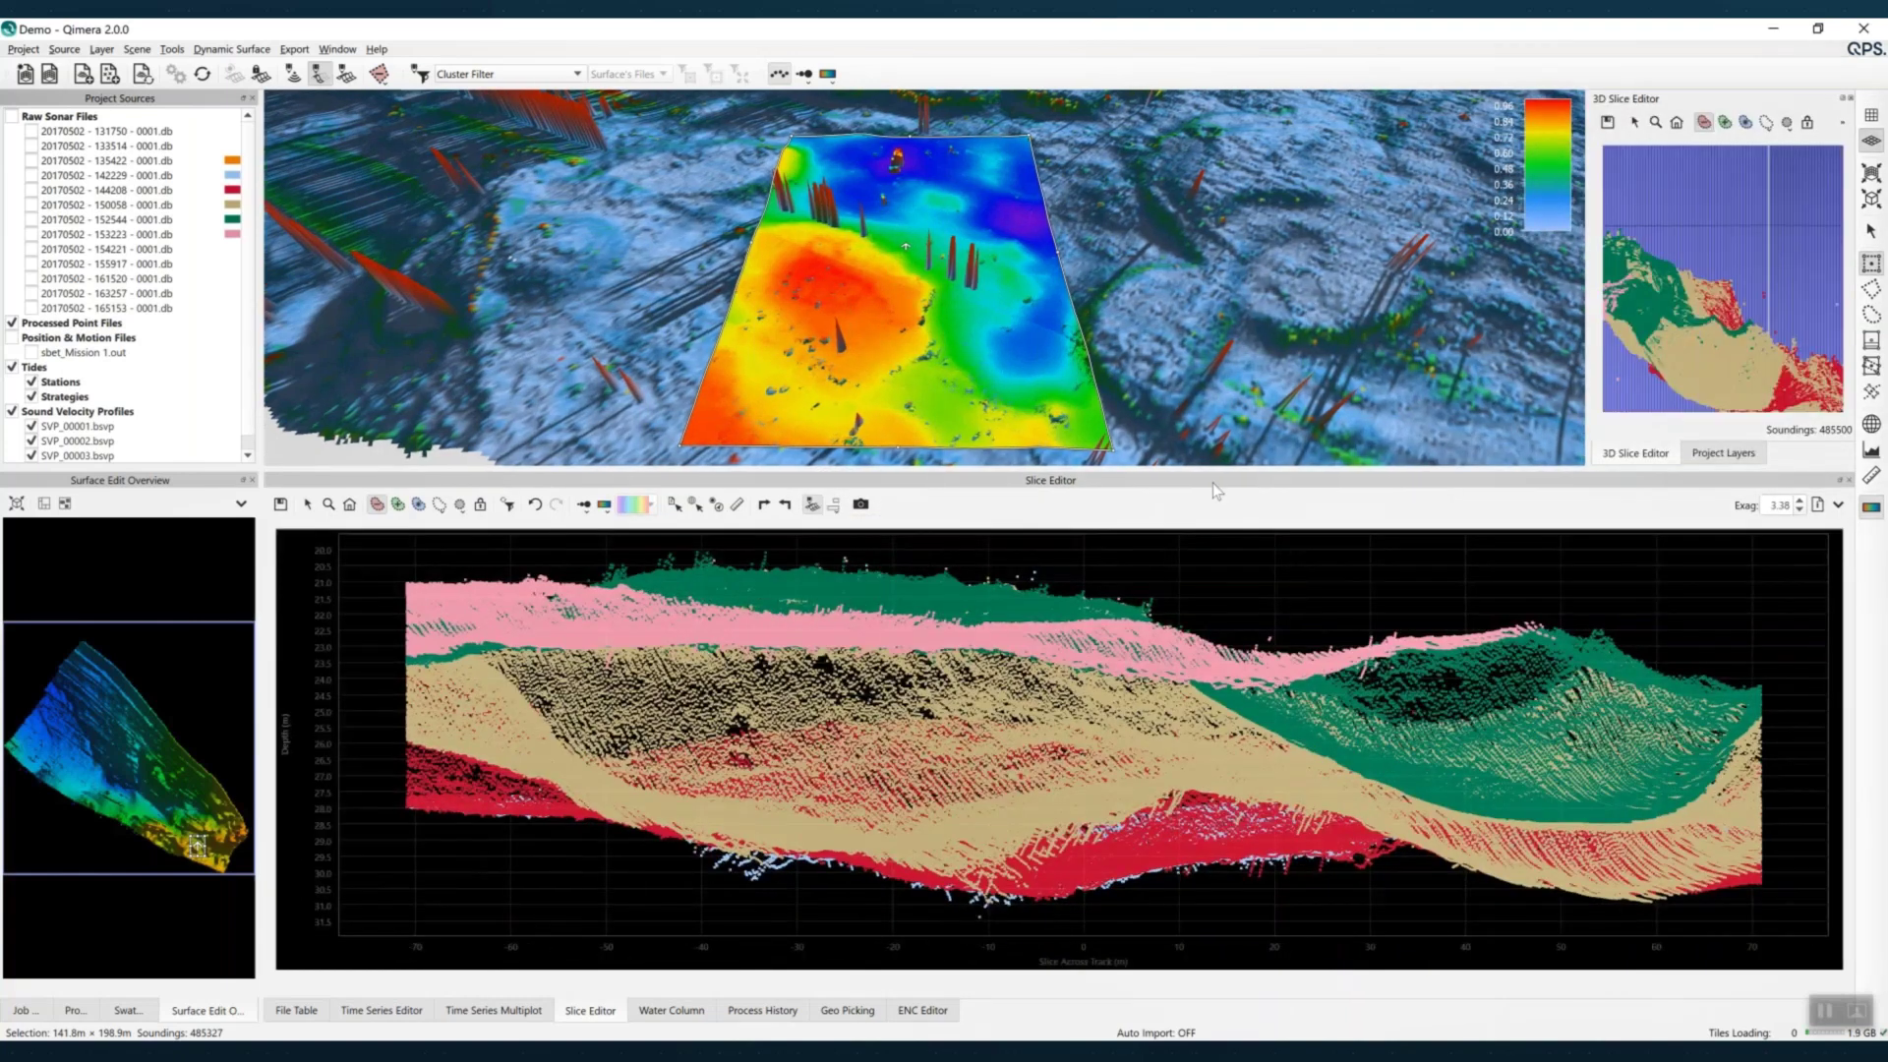
pyautogui.moveTo(1588, 339); pyautogui.dragTo(1151, 348)
pyautogui.moveTo(1098, 472); pyautogui.dragTo(1099, 653)
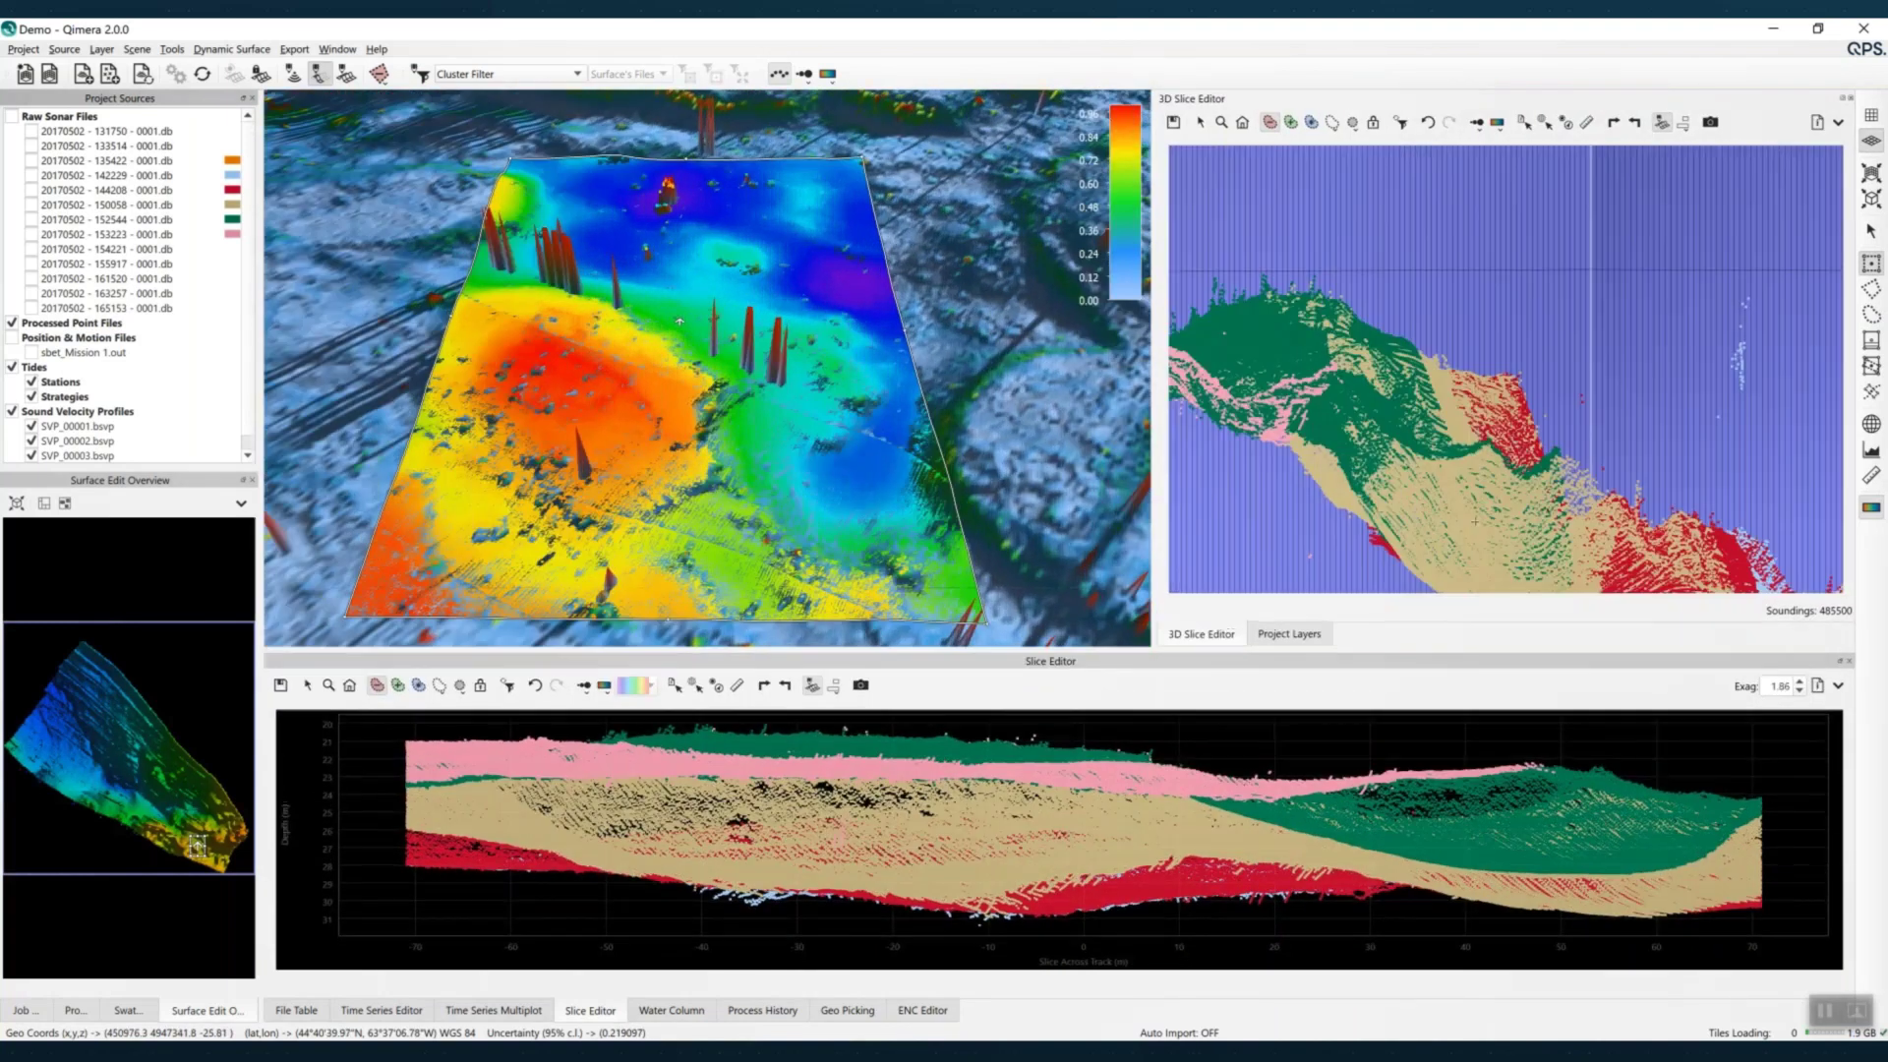
# Examine the soundings in the docked 3D slice from several angles and review the scene coloring options
pyautogui.moveTo(1656, 376)
pyautogui.mouseDown()
pyautogui.moveTo(1554, 379)
pyautogui.moveTo(1645, 320)
pyautogui.moveTo(1654, 371)
pyautogui.mouseUp()
pyautogui.moveTo(1398, 428)
pyautogui.mouseDown()
pyautogui.moveTo(1425, 457)
pyautogui.moveTo(1277, 438)
pyautogui.moveTo(1478, 508)
pyautogui.mouseUp()
pyautogui.moveTo(1573, 415); pyautogui.dragTo(1602, 368)
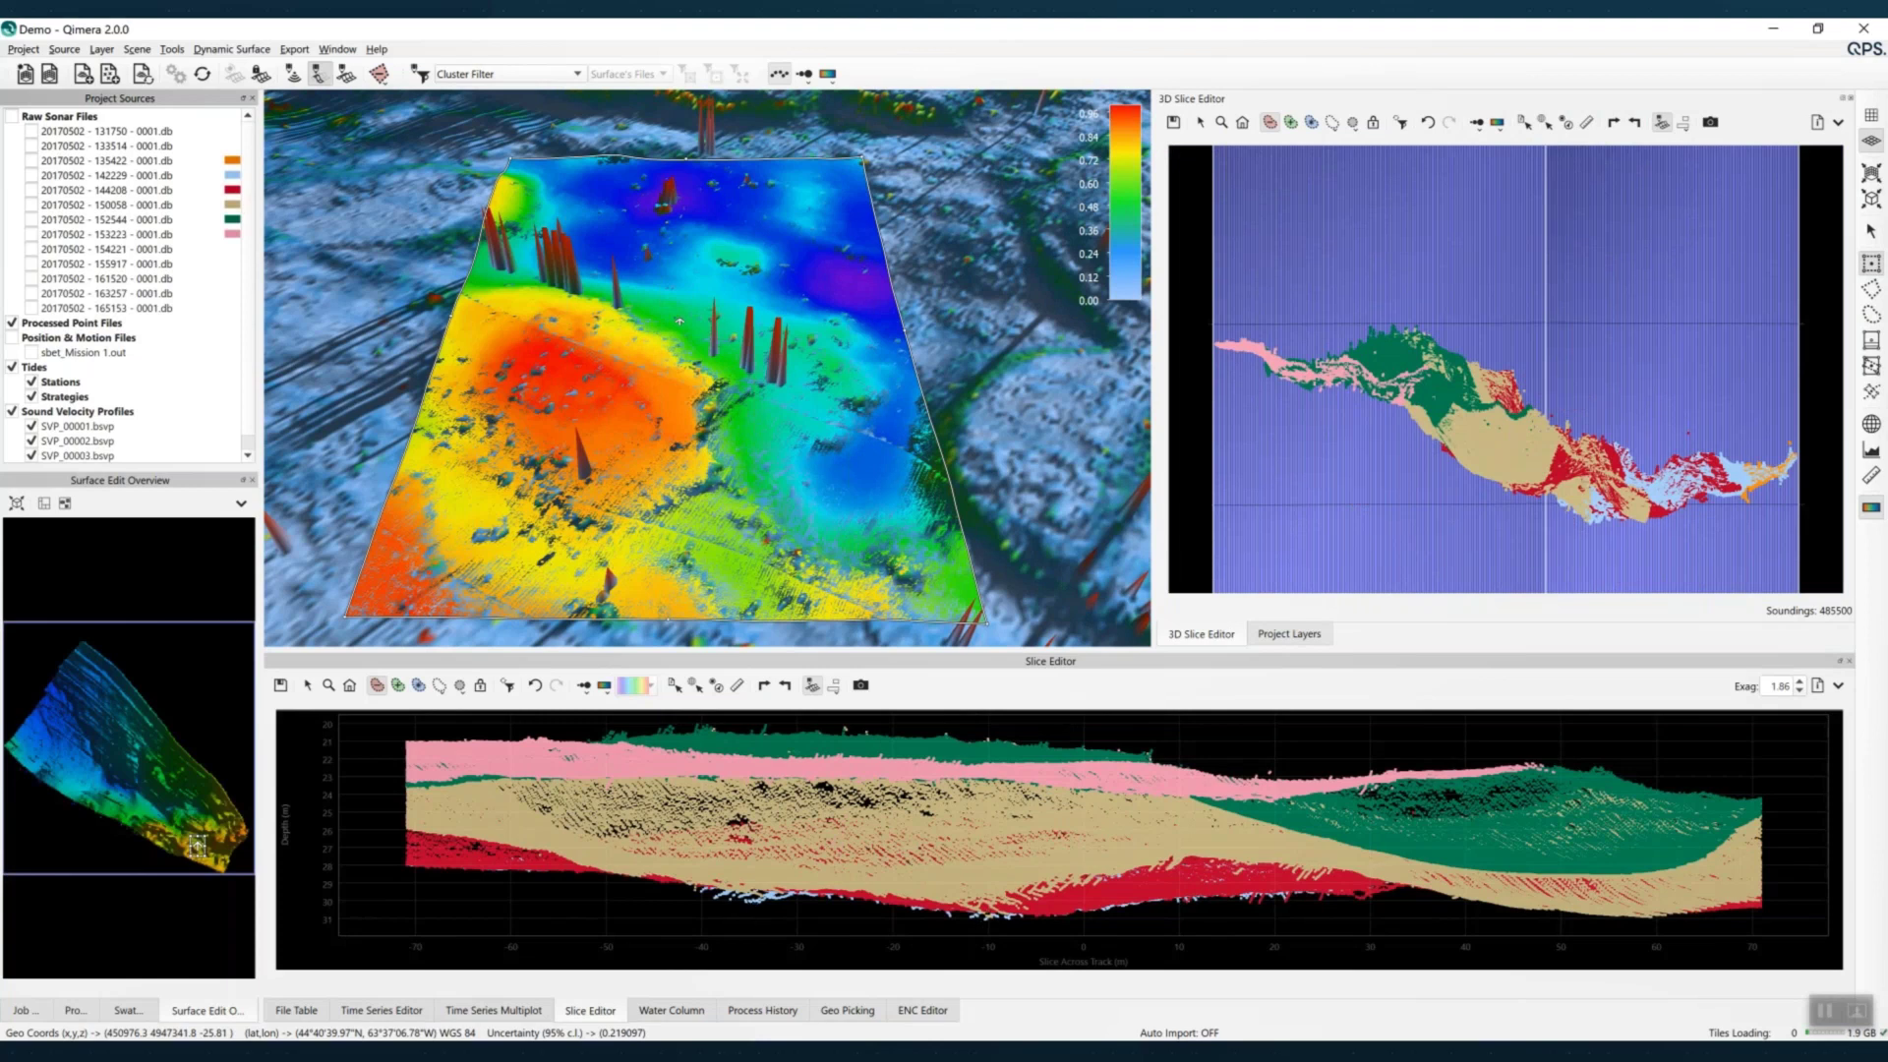
pyautogui.moveTo(1667, 517); pyautogui.dragTo(1576, 486, button='middle')
pyautogui.moveTo(1503, 386); pyautogui.dragTo(1553, 491, button='middle')
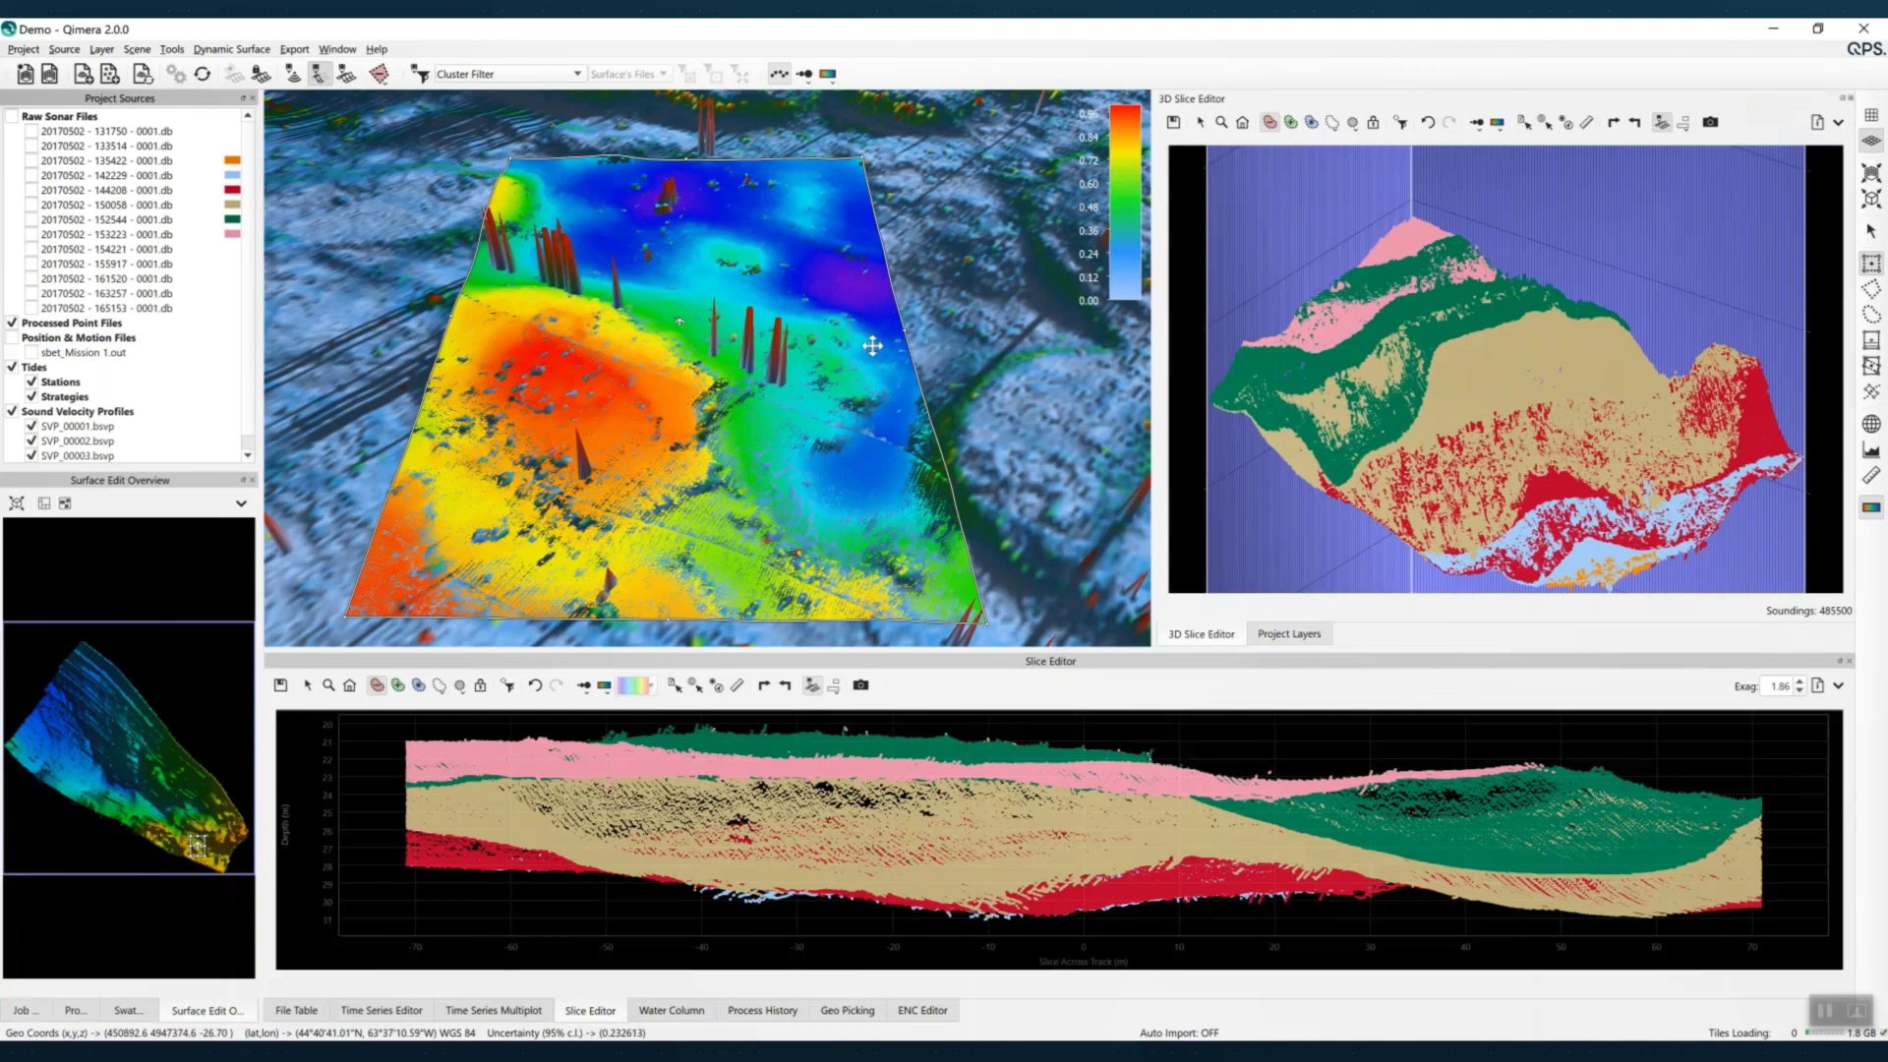
pyautogui.click(829, 74)
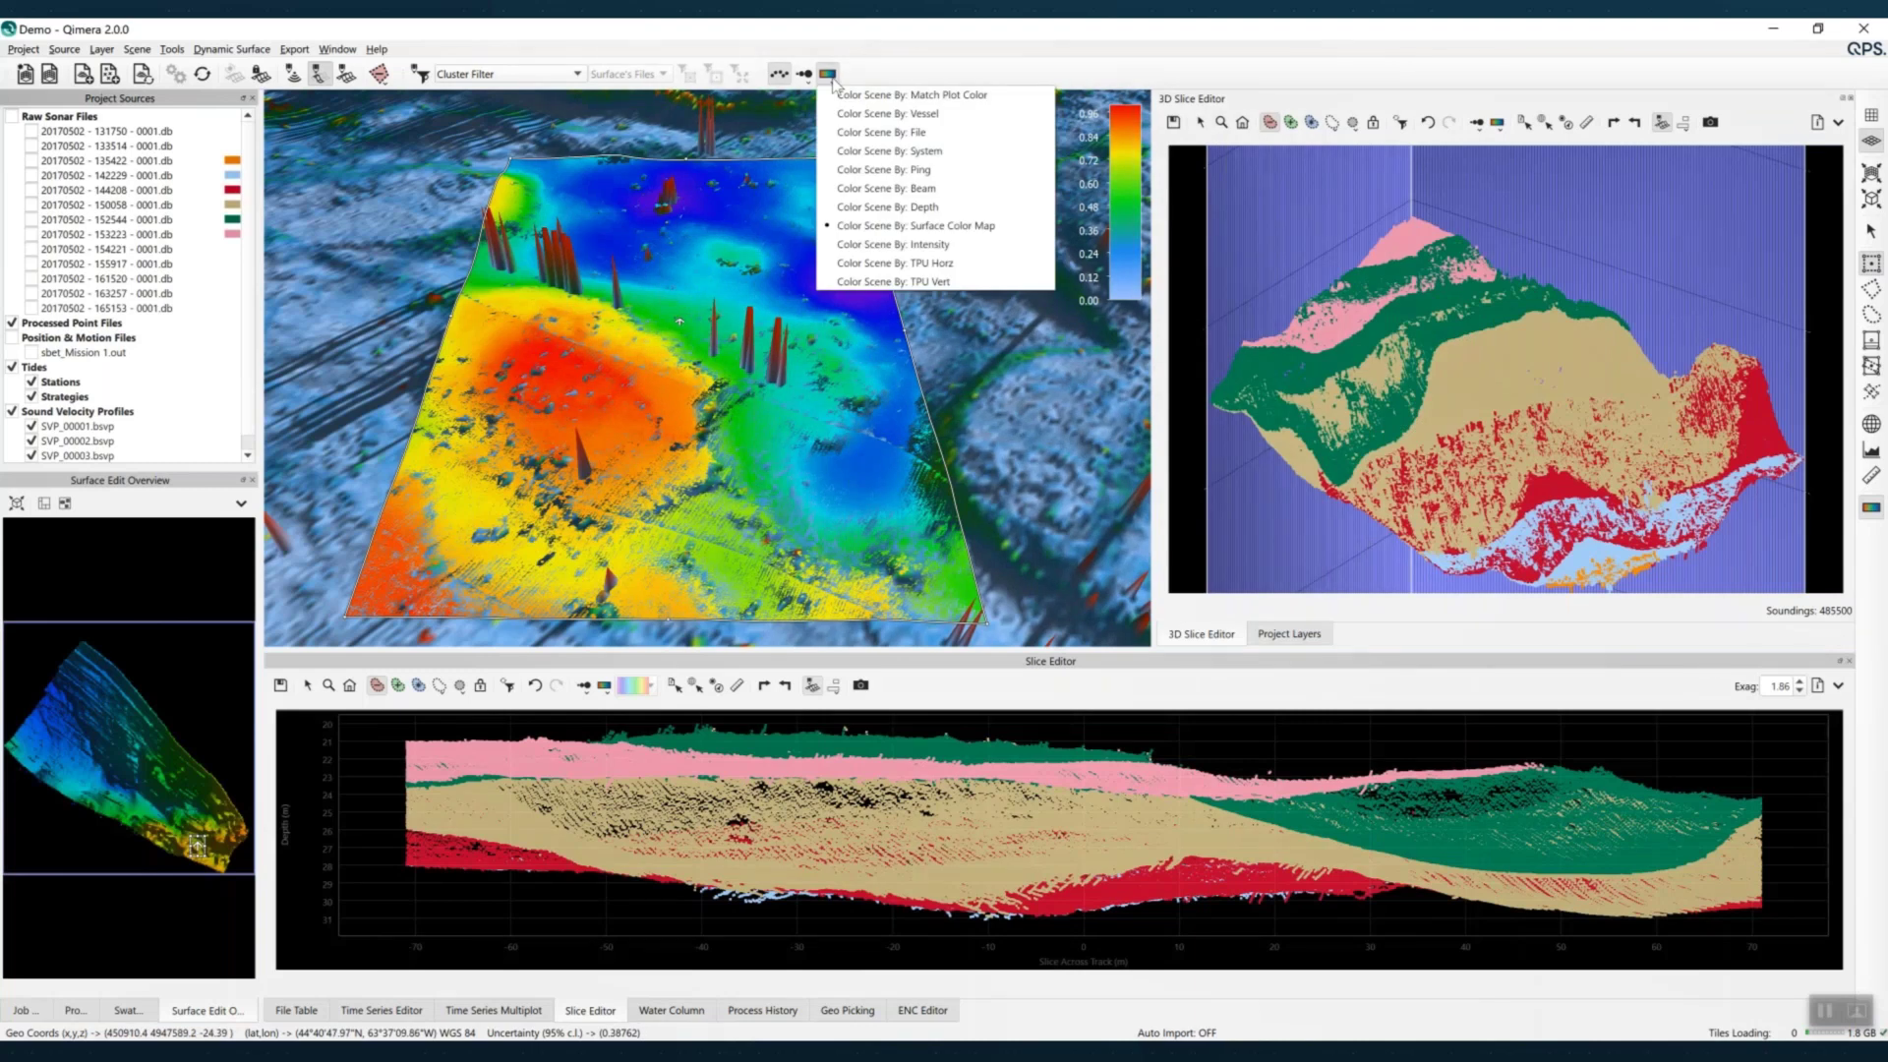
pyautogui.click(830, 76)
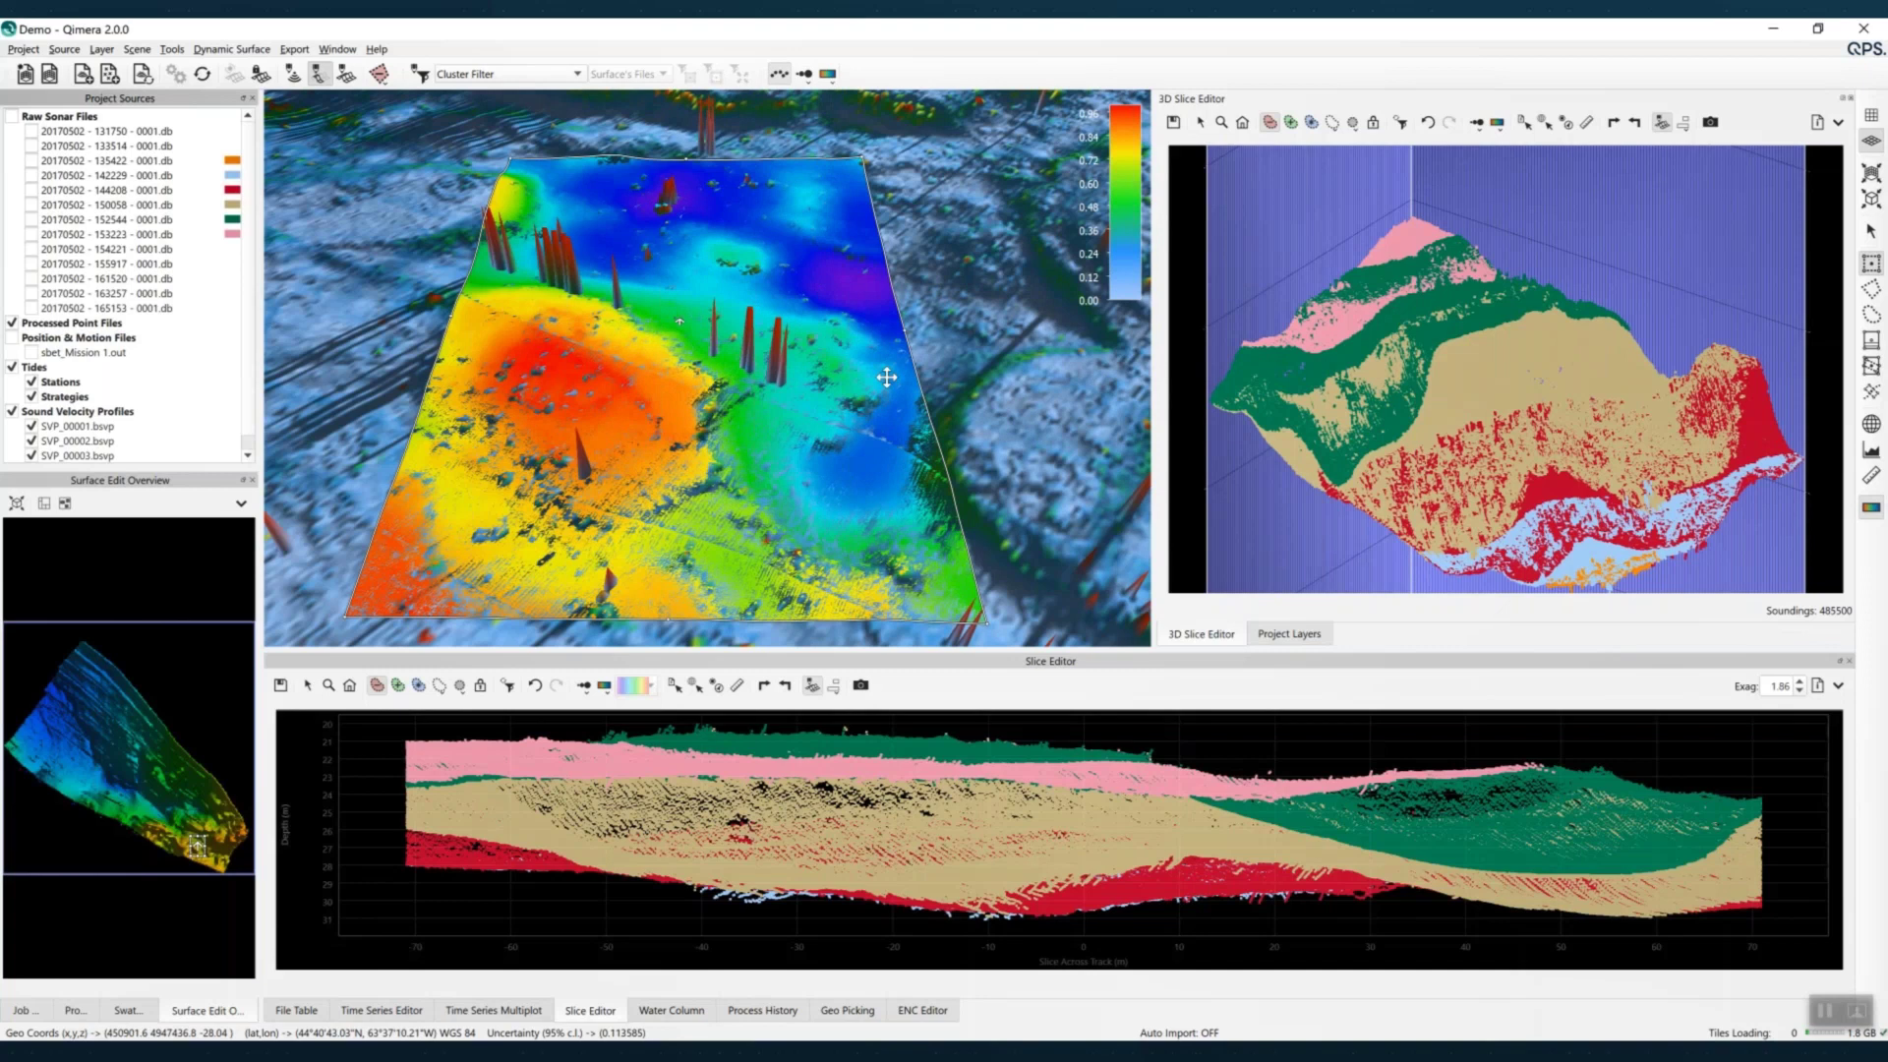
# Try coloring the slice soundings by ping and by selection depth
pyautogui.click(1497, 122)
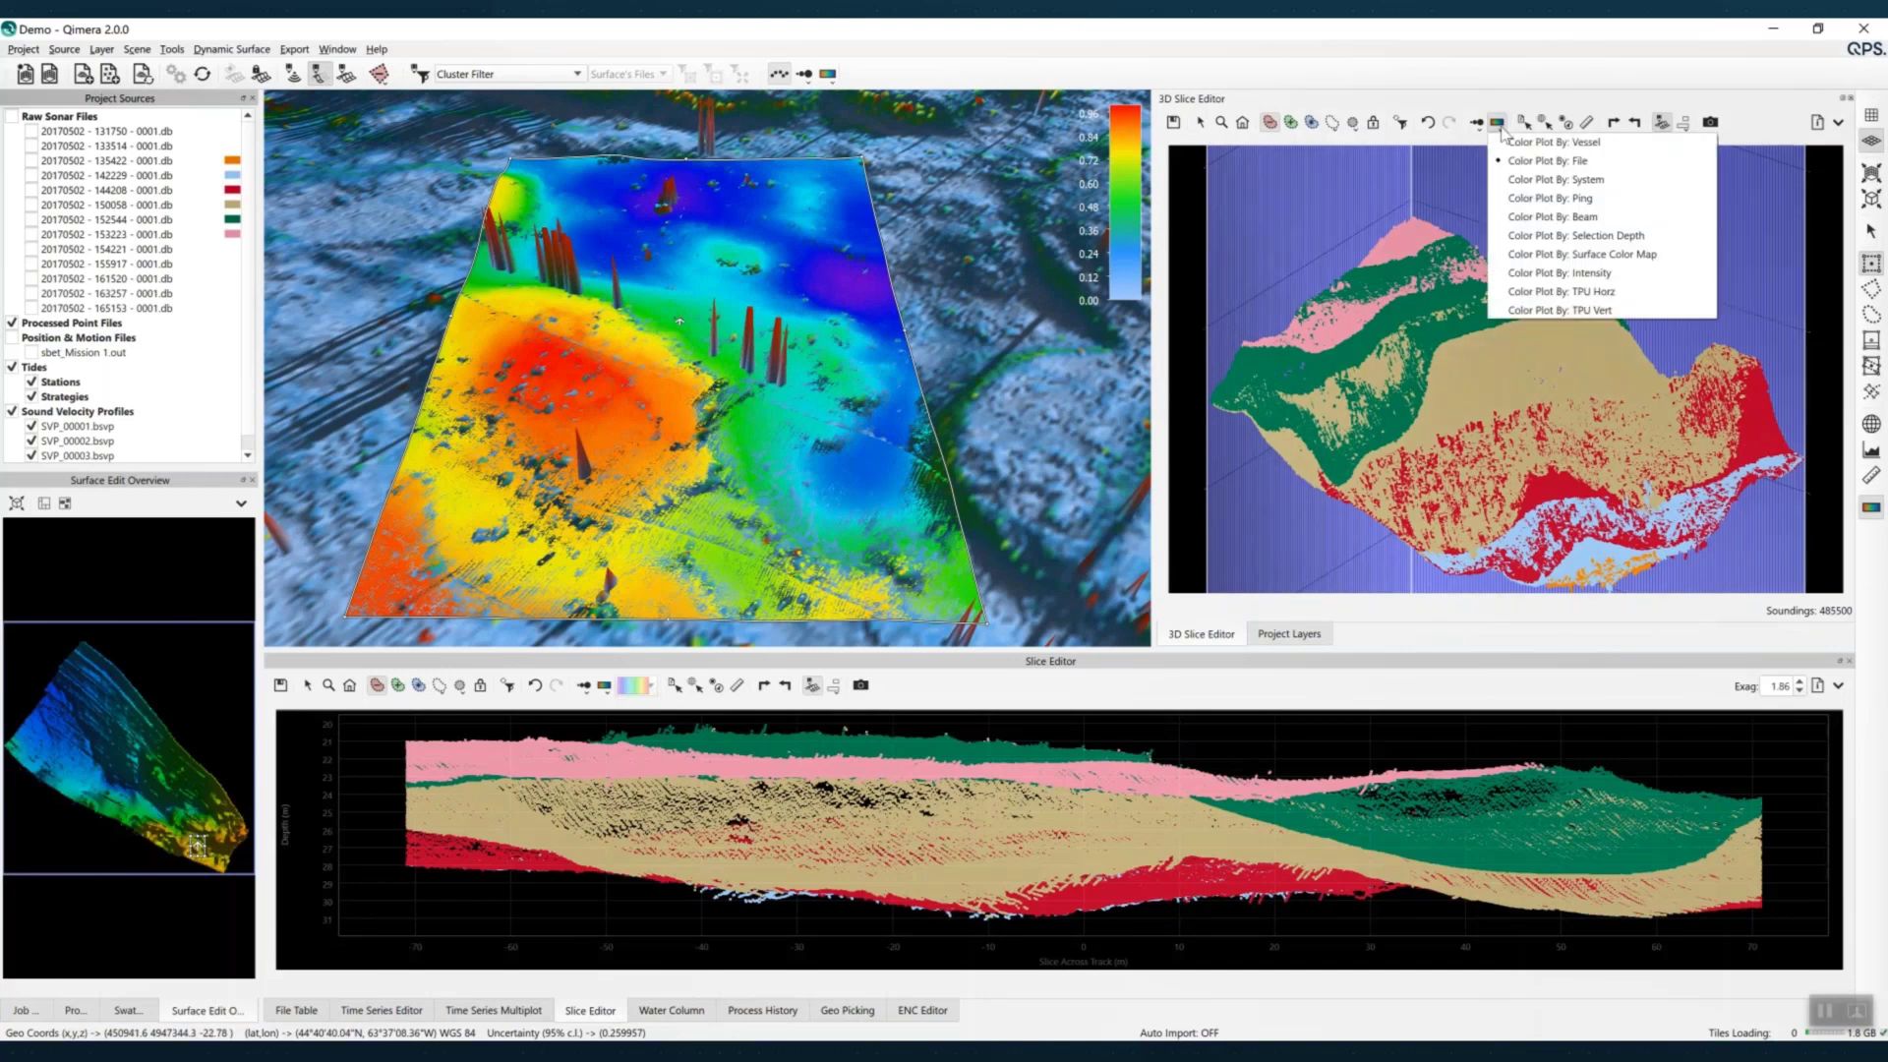
pyautogui.click(1638, 209)
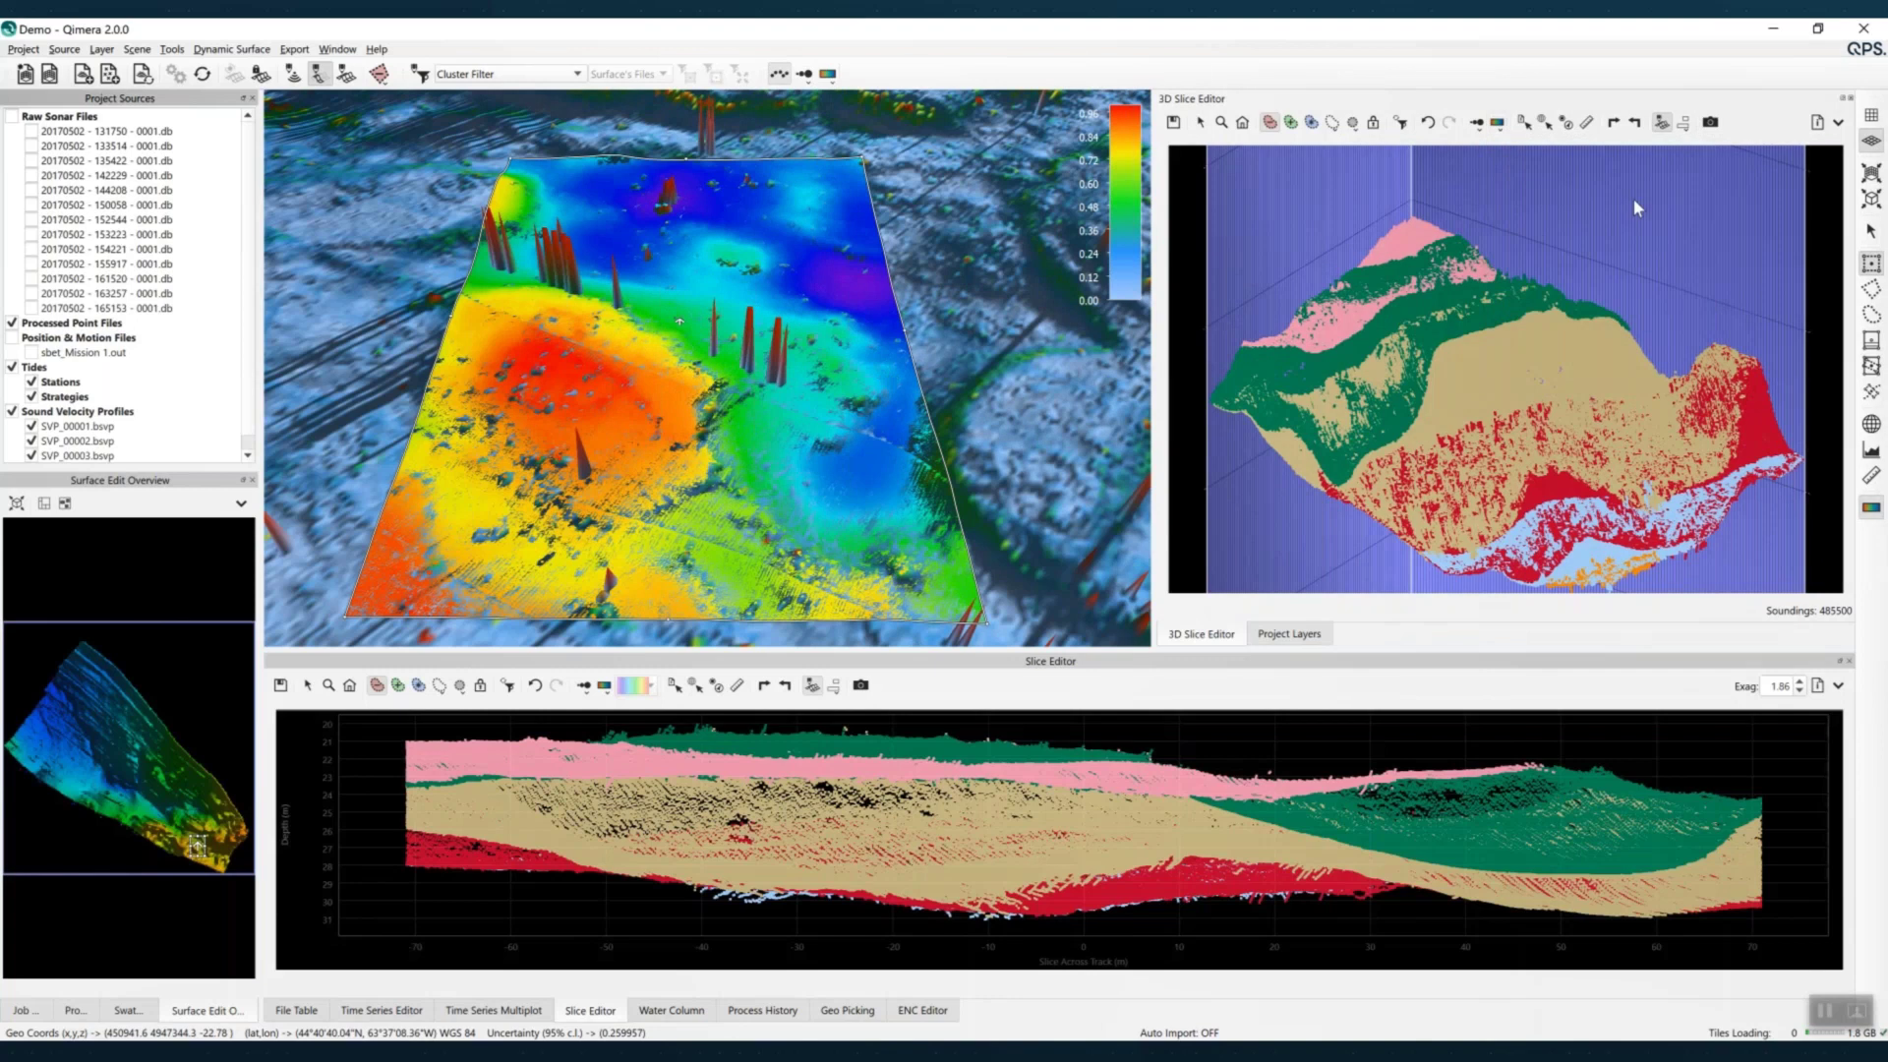
pyautogui.click(1499, 128)
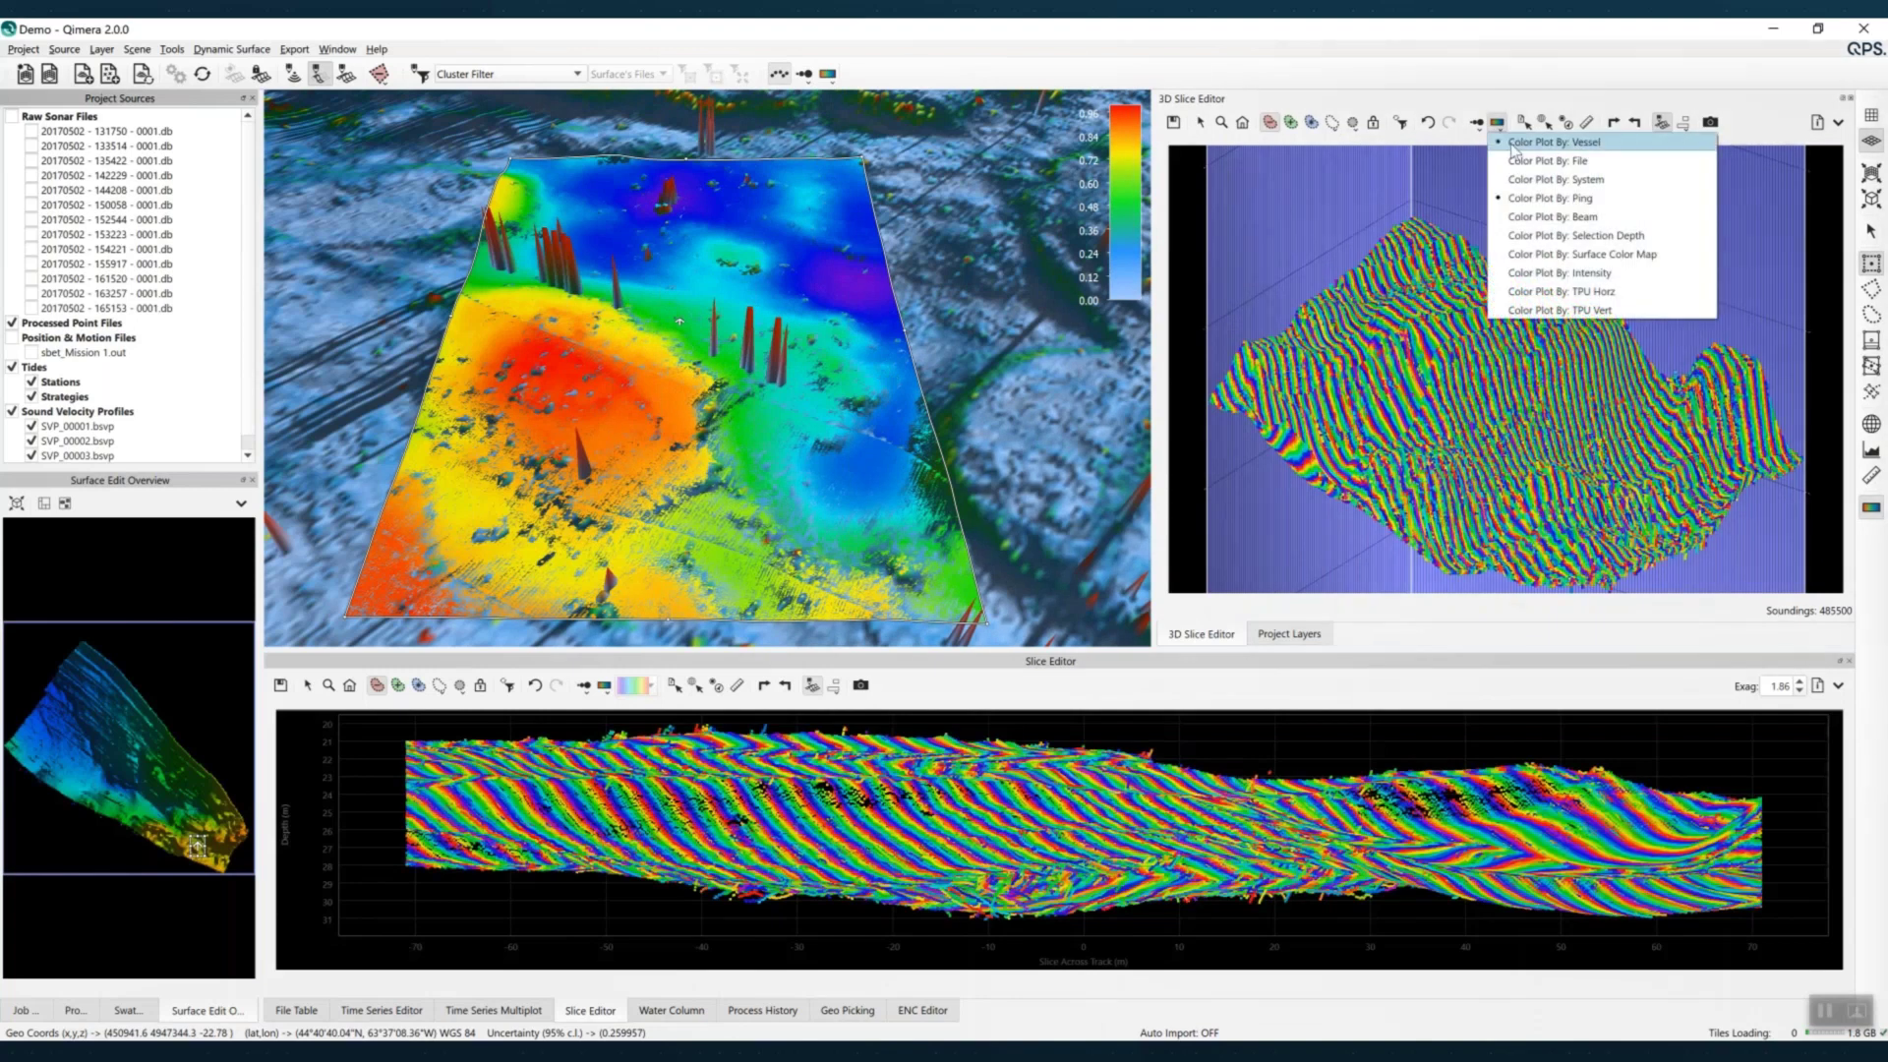
pyautogui.click(1559, 235)
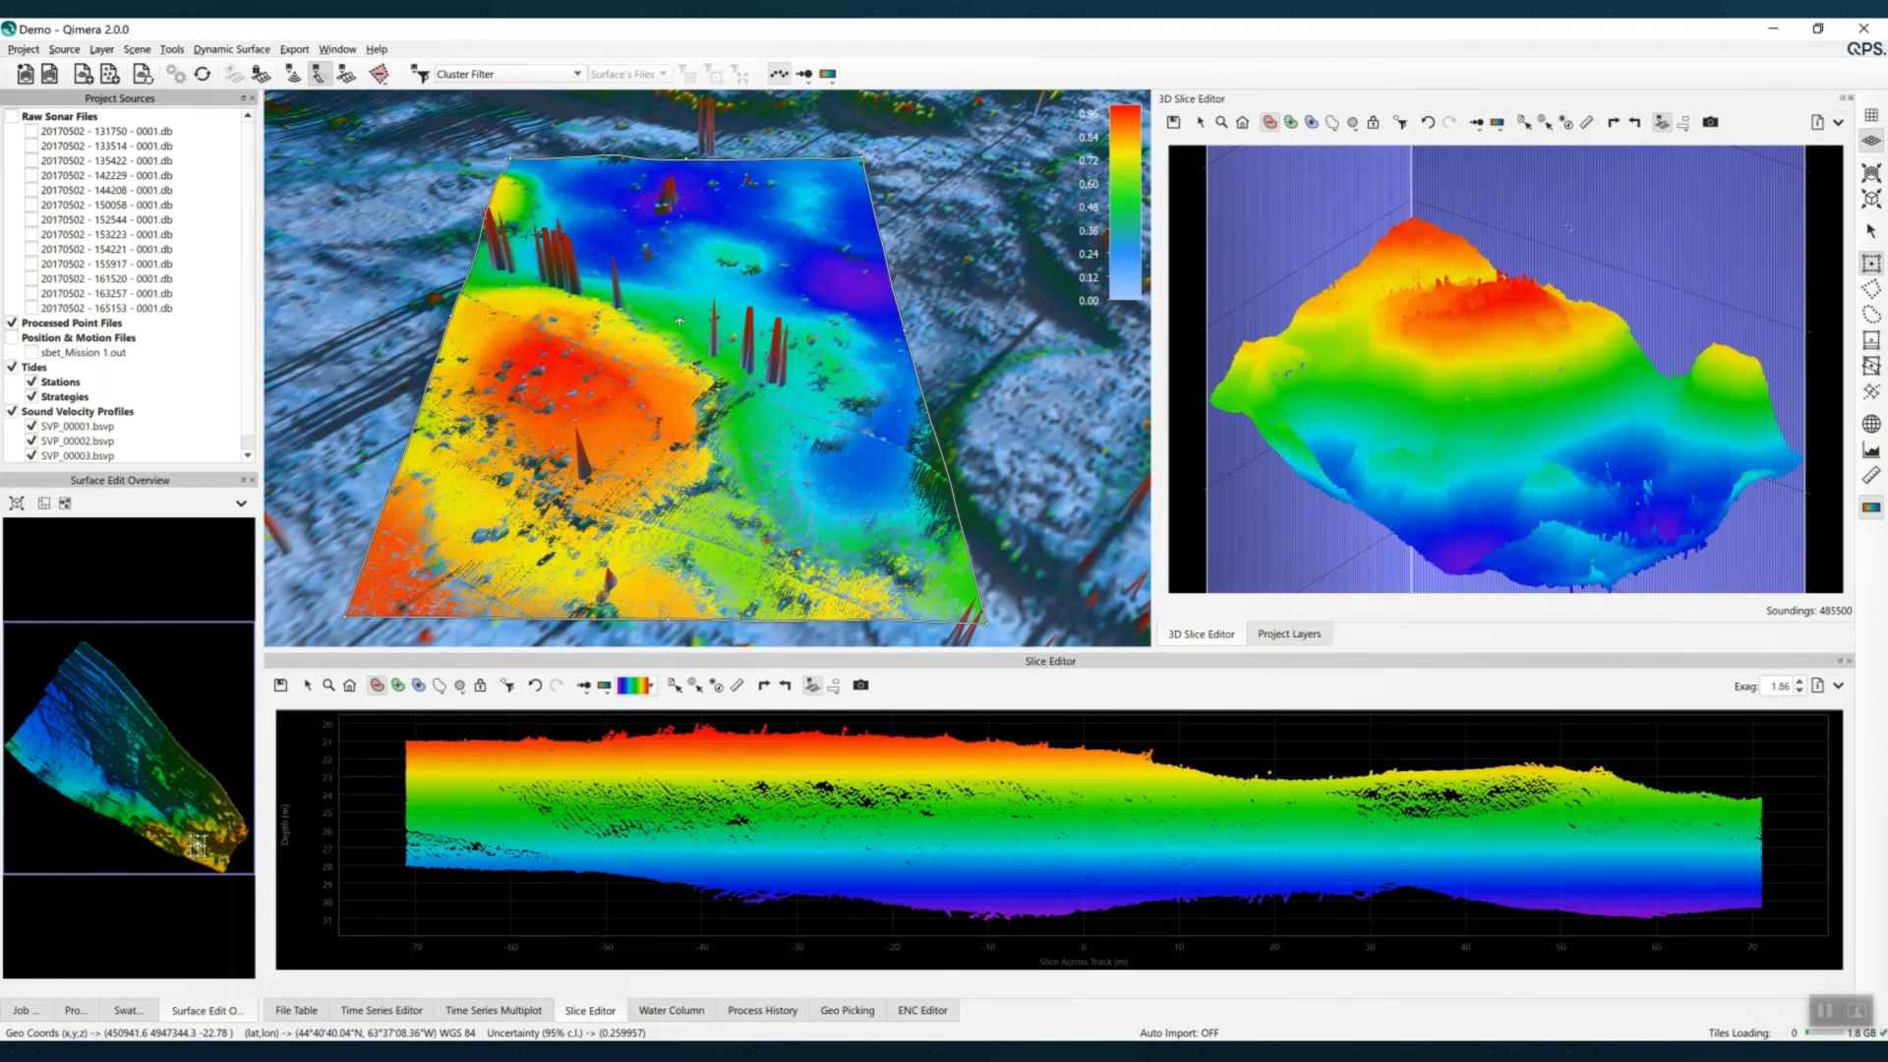
# Compare coloring the slice soundings by surface color map and by file, and keep the surface color map
pyautogui.click(1499, 125)
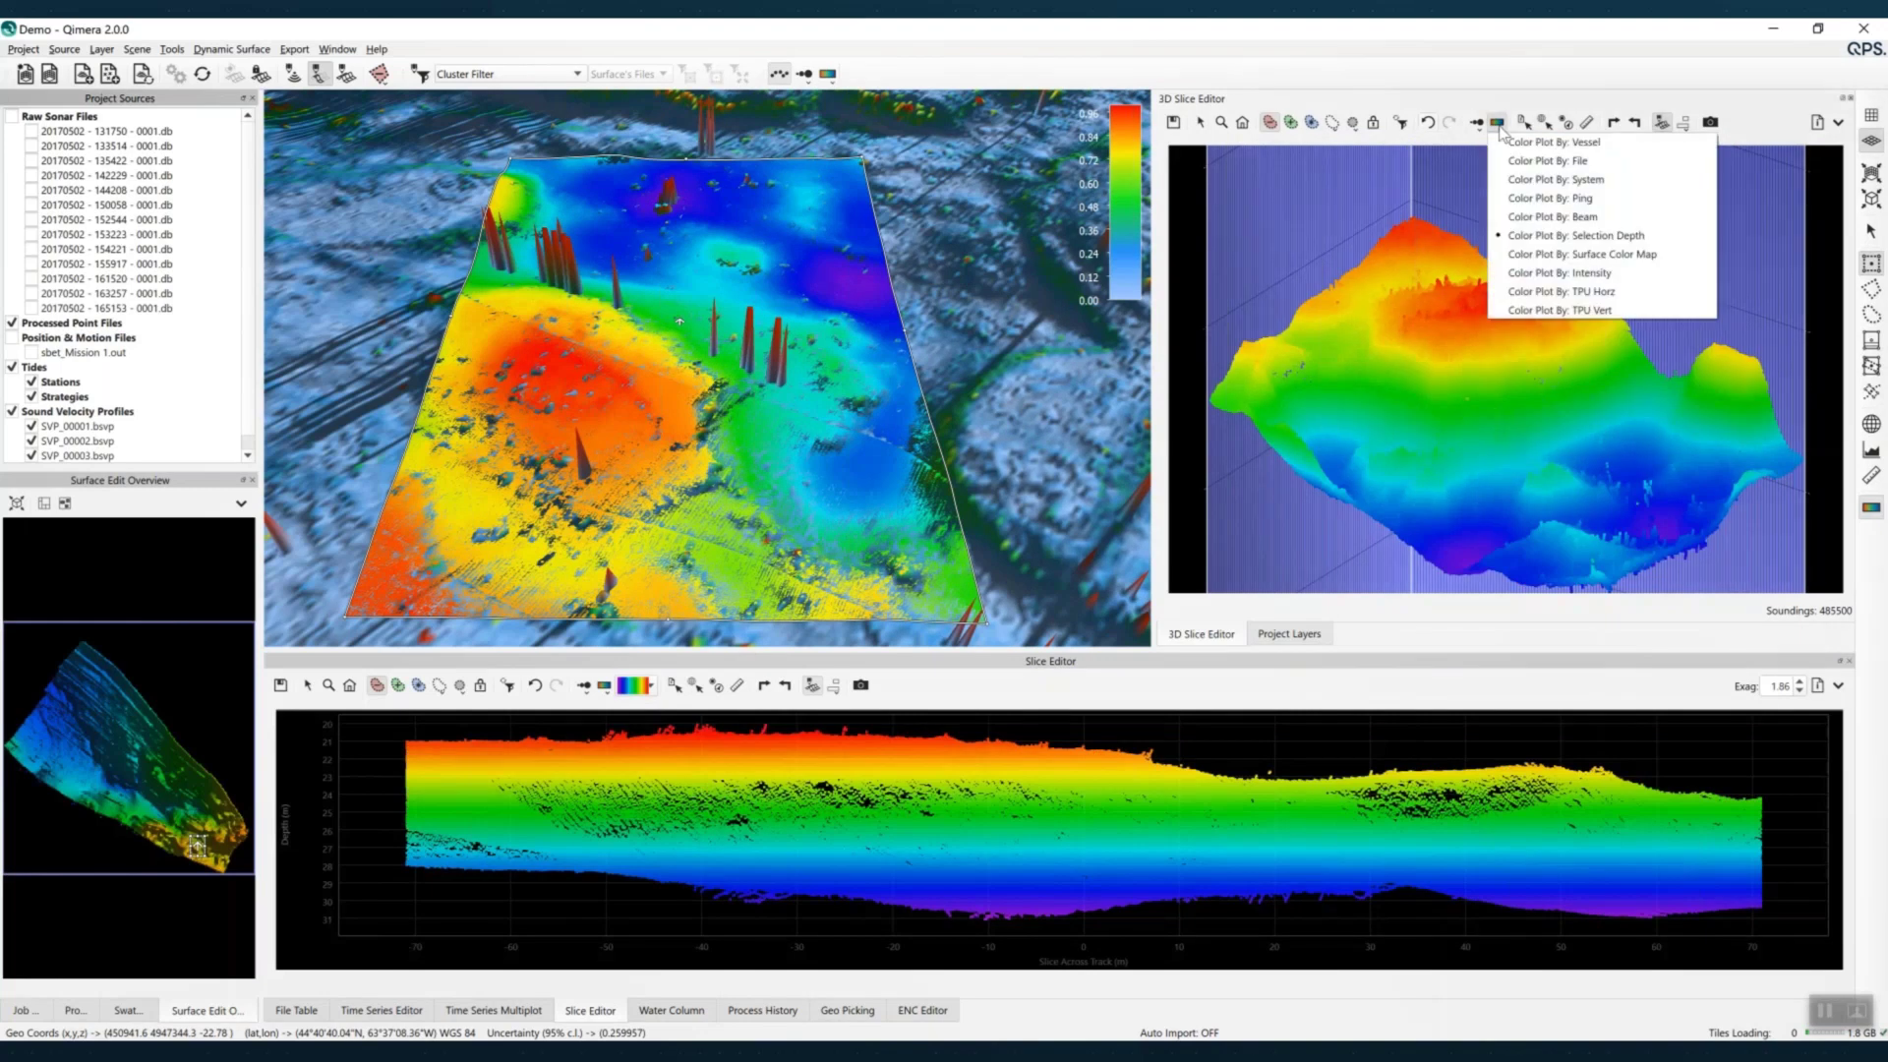
pyautogui.click(1595, 255)
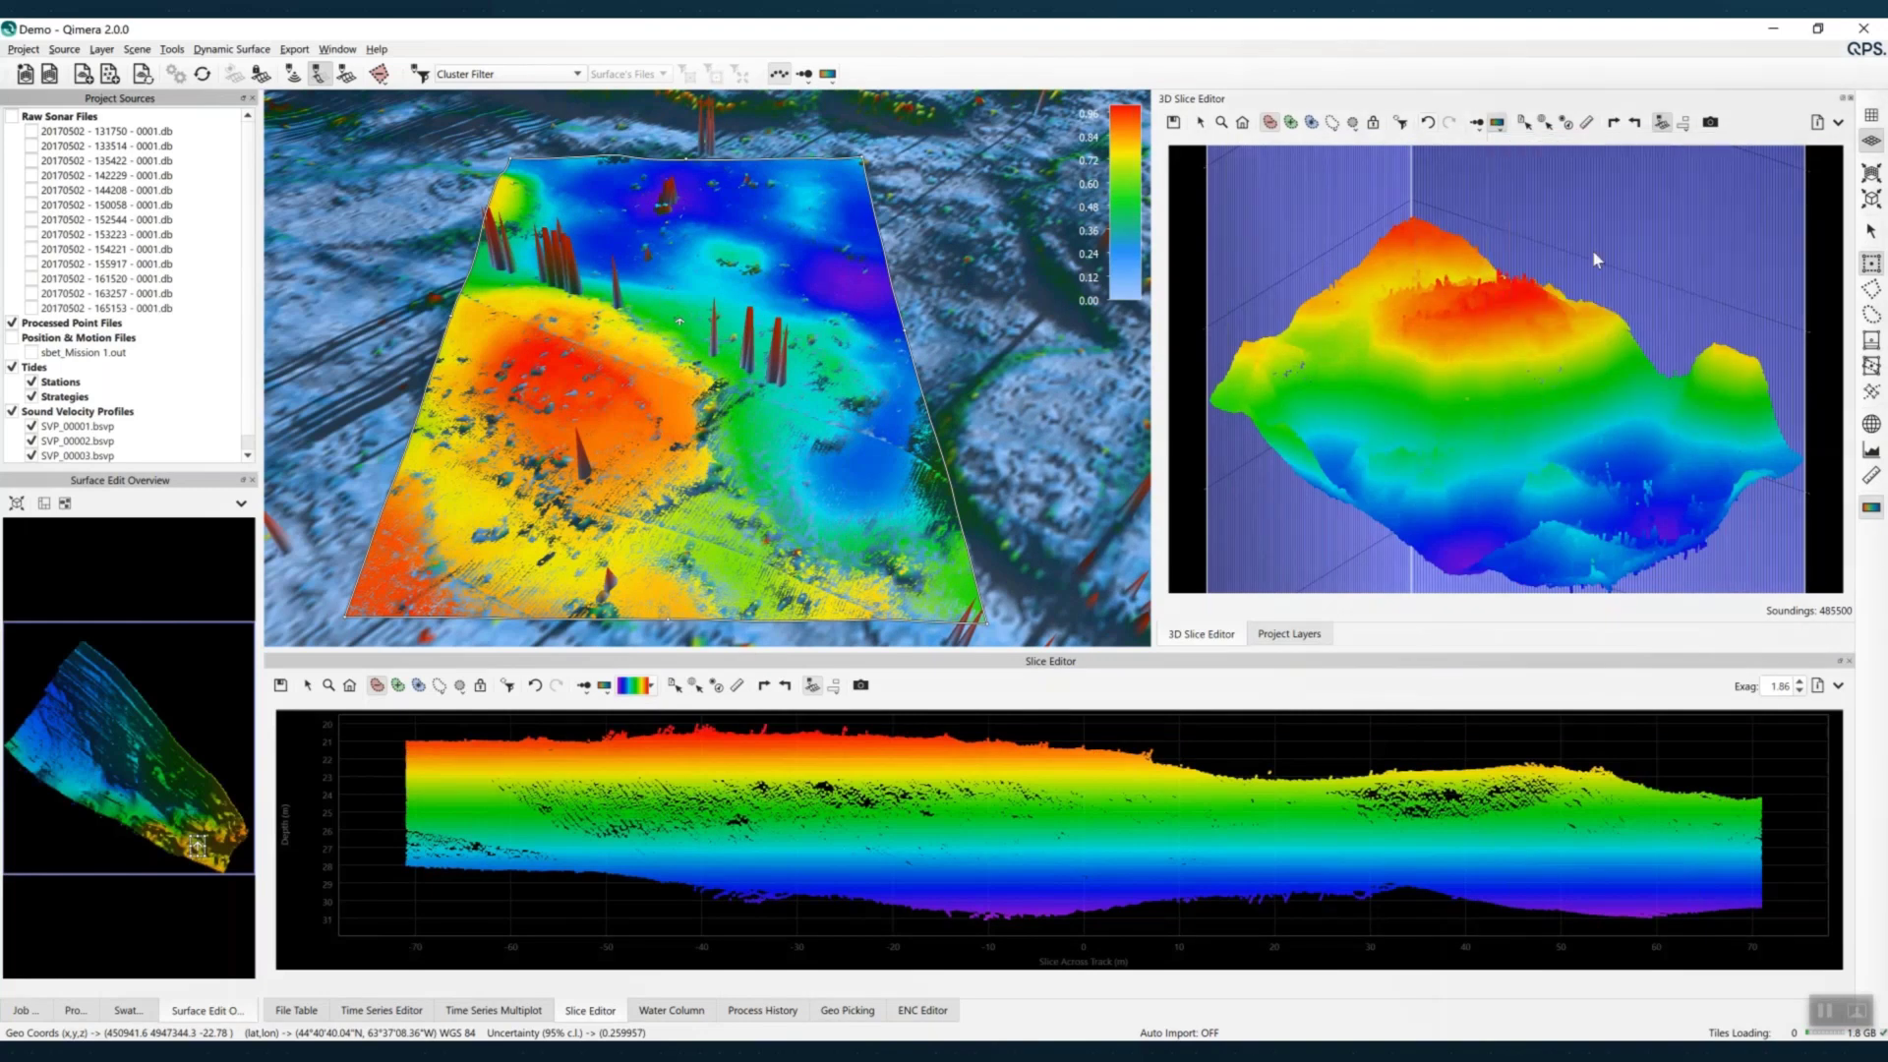
pyautogui.click(1499, 126)
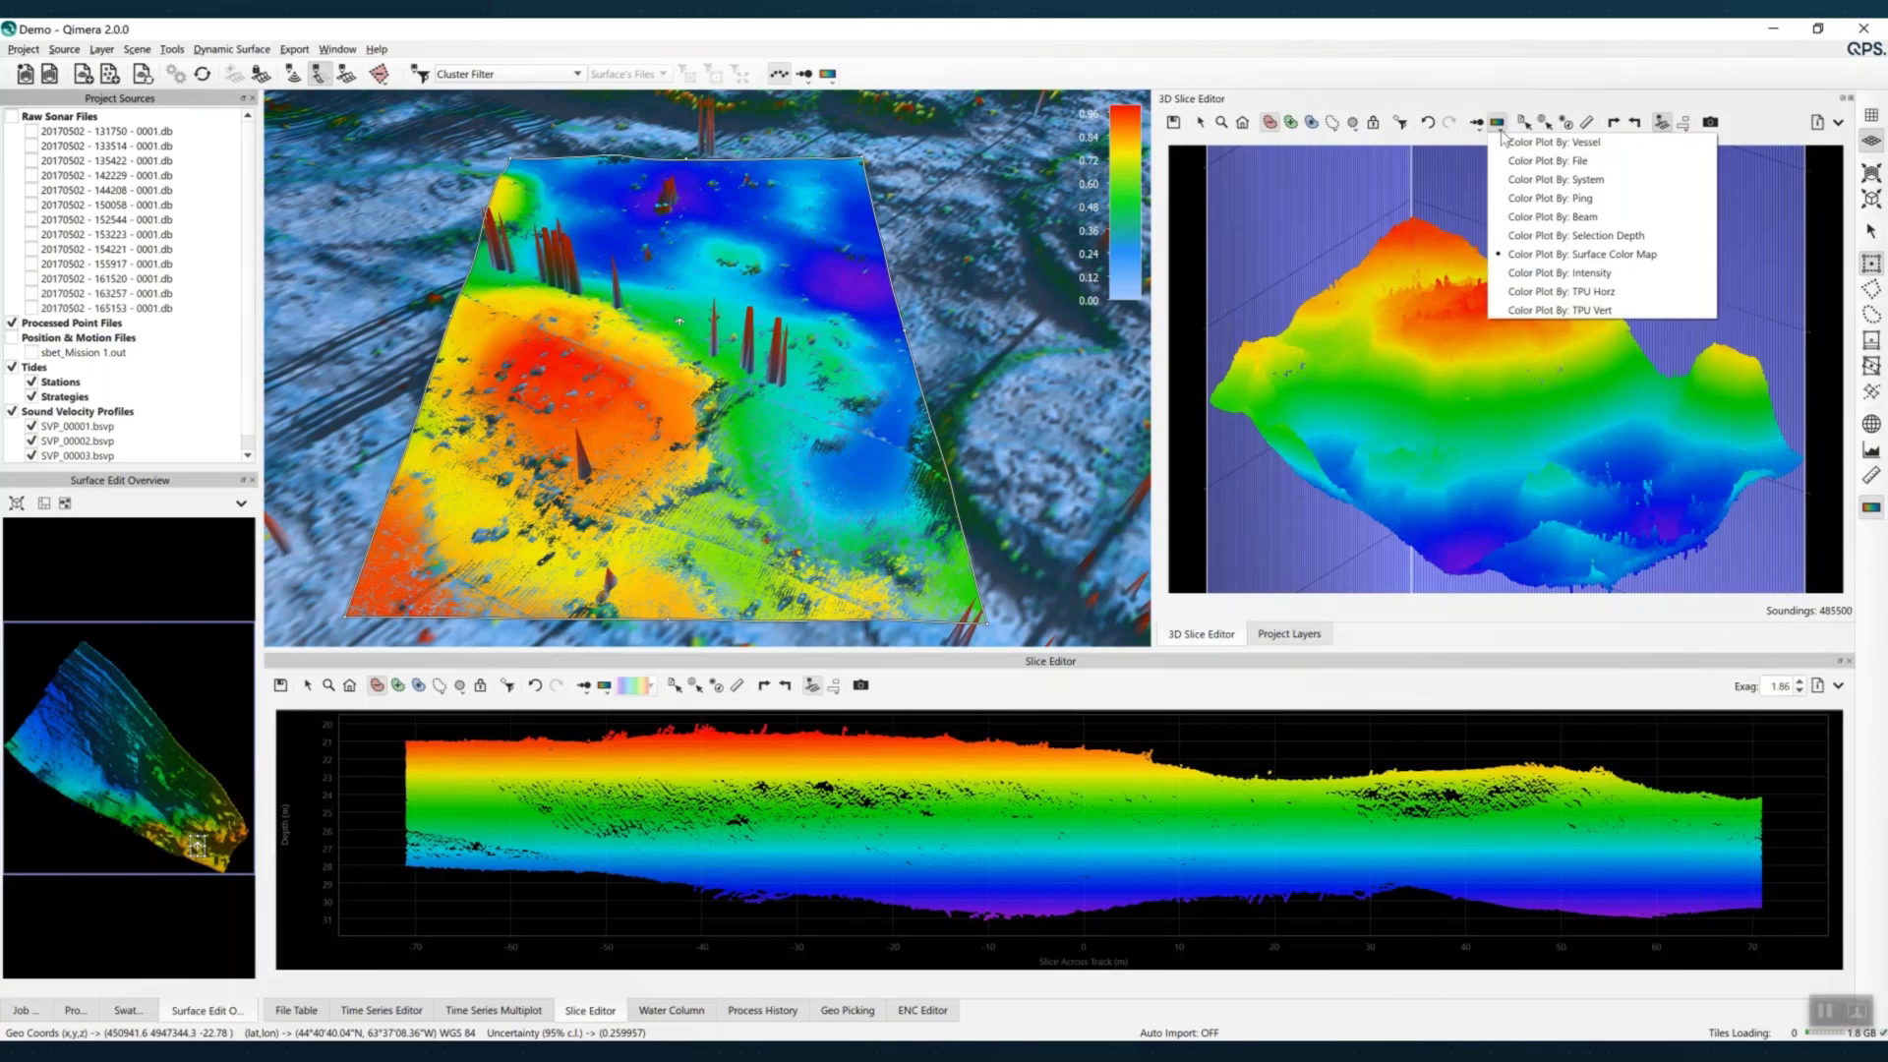
pyautogui.click(1557, 163)
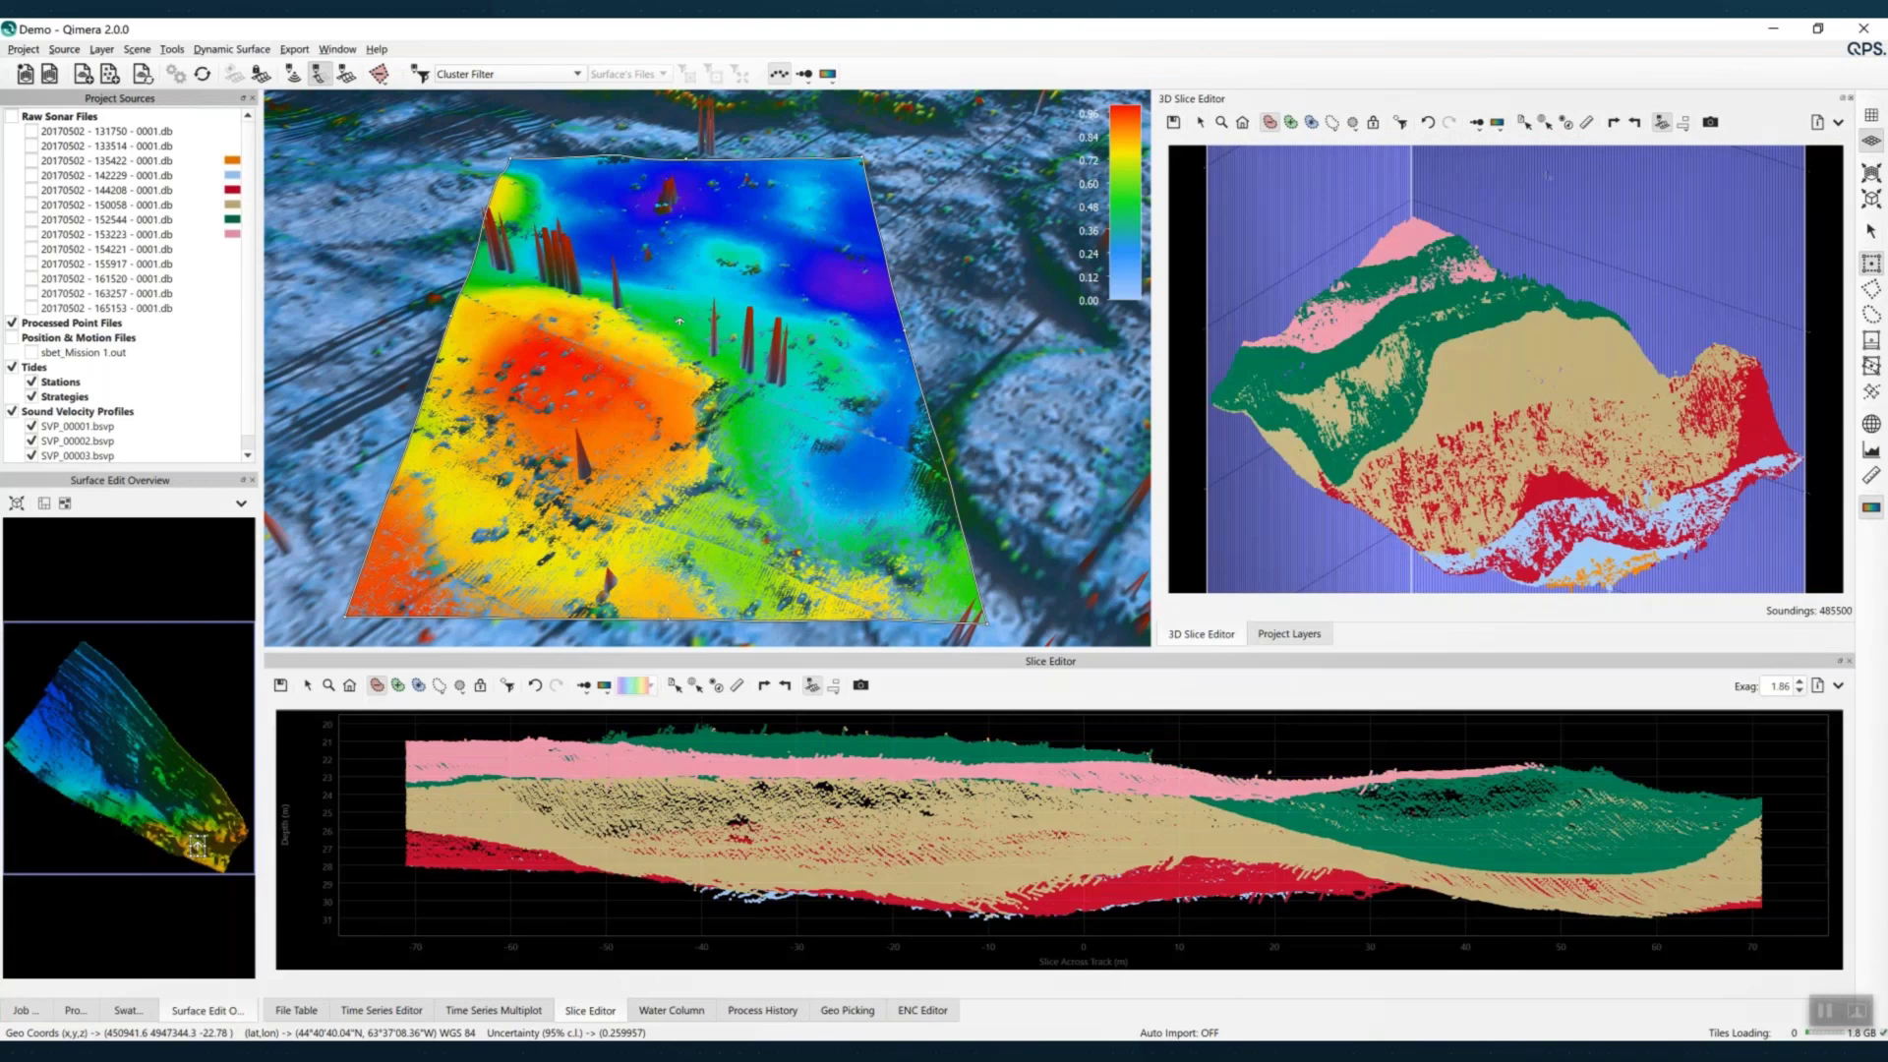
pyautogui.click(1500, 126)
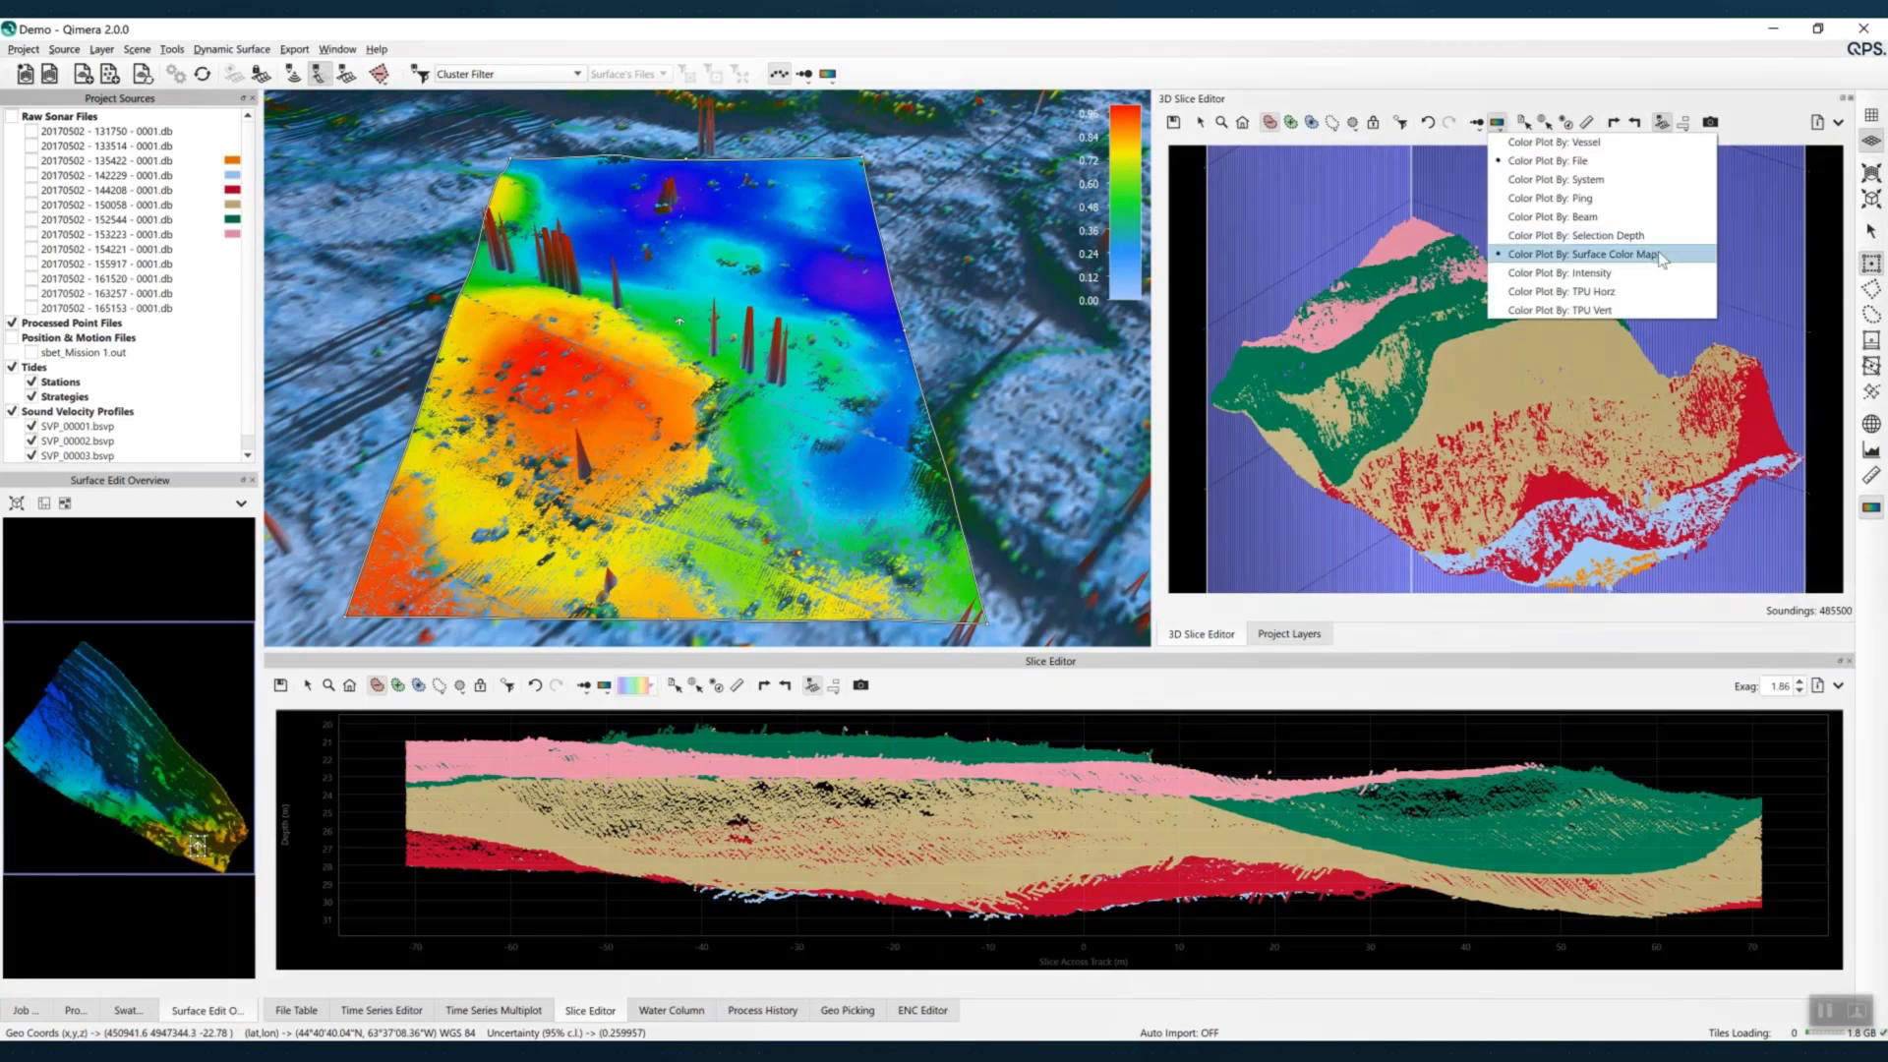
pyautogui.click(1613, 254)
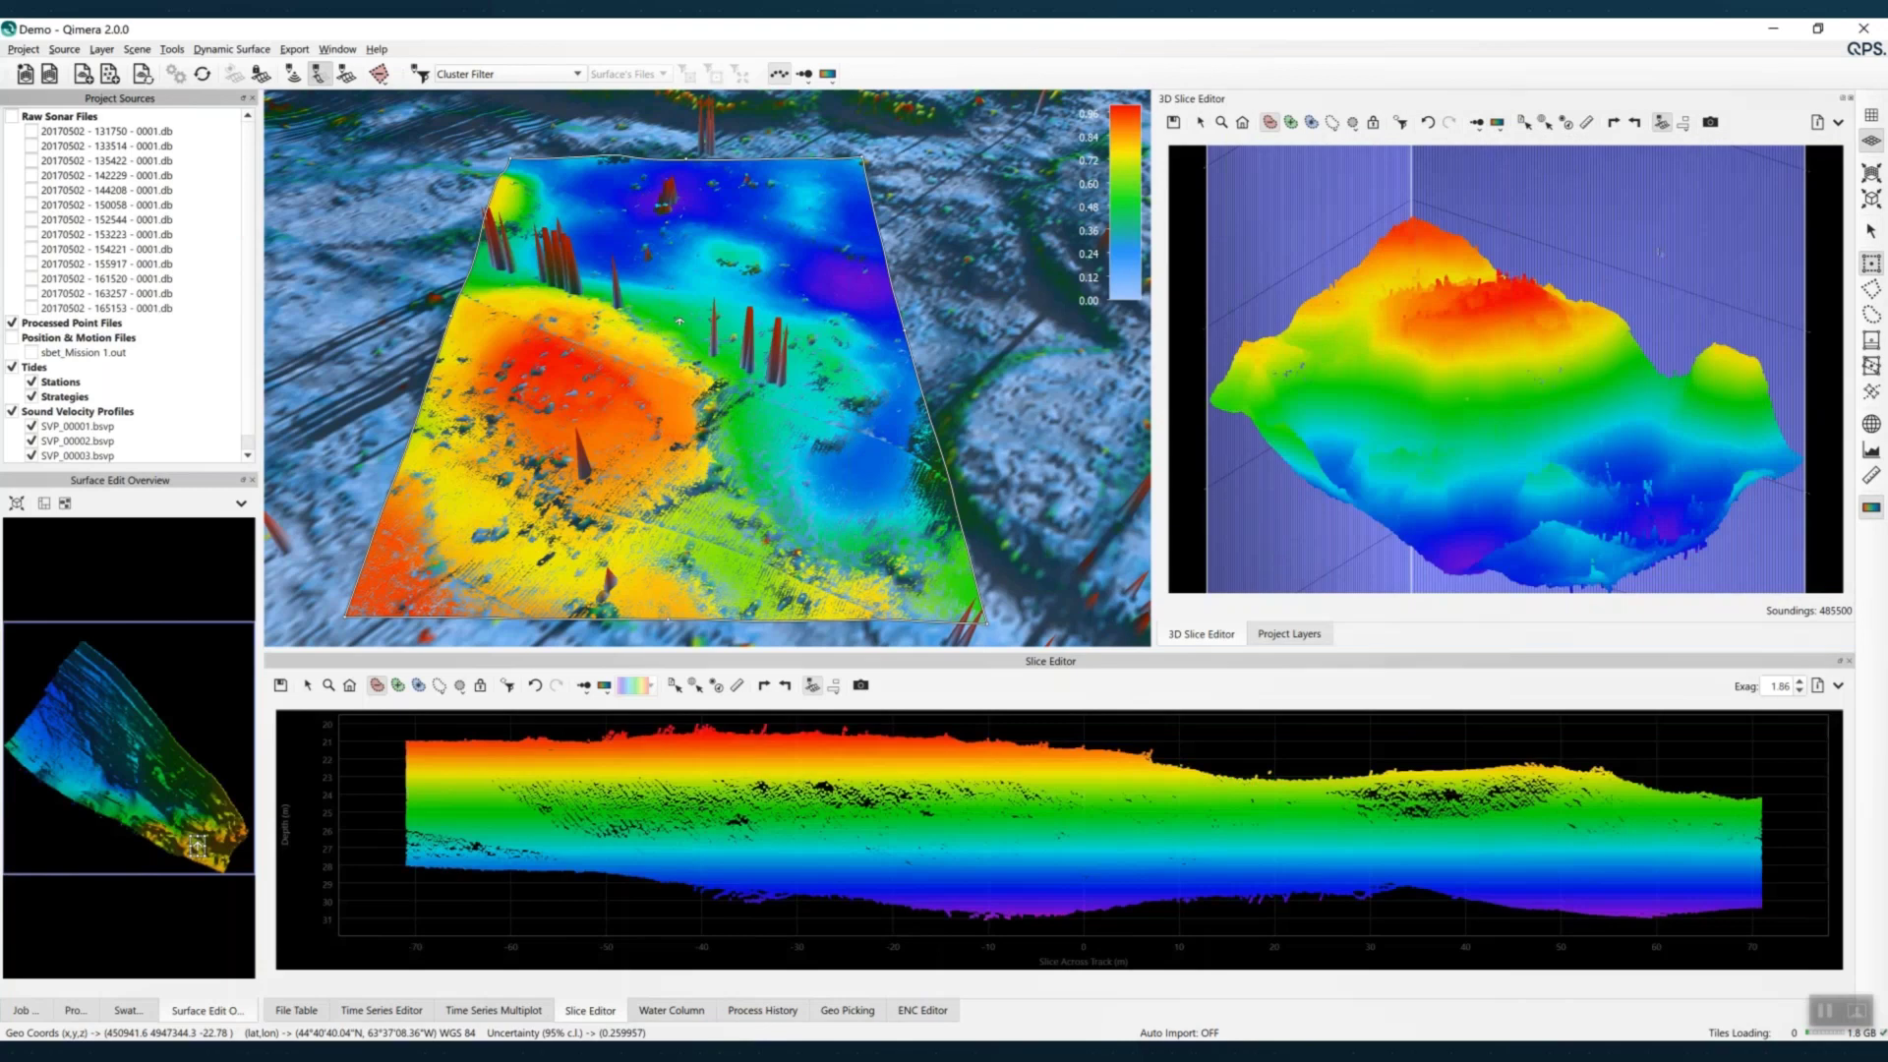
# Switch to a movable slice inside the selected area and narrow it to about 142 × 14 m
pyautogui.click(1871, 341)
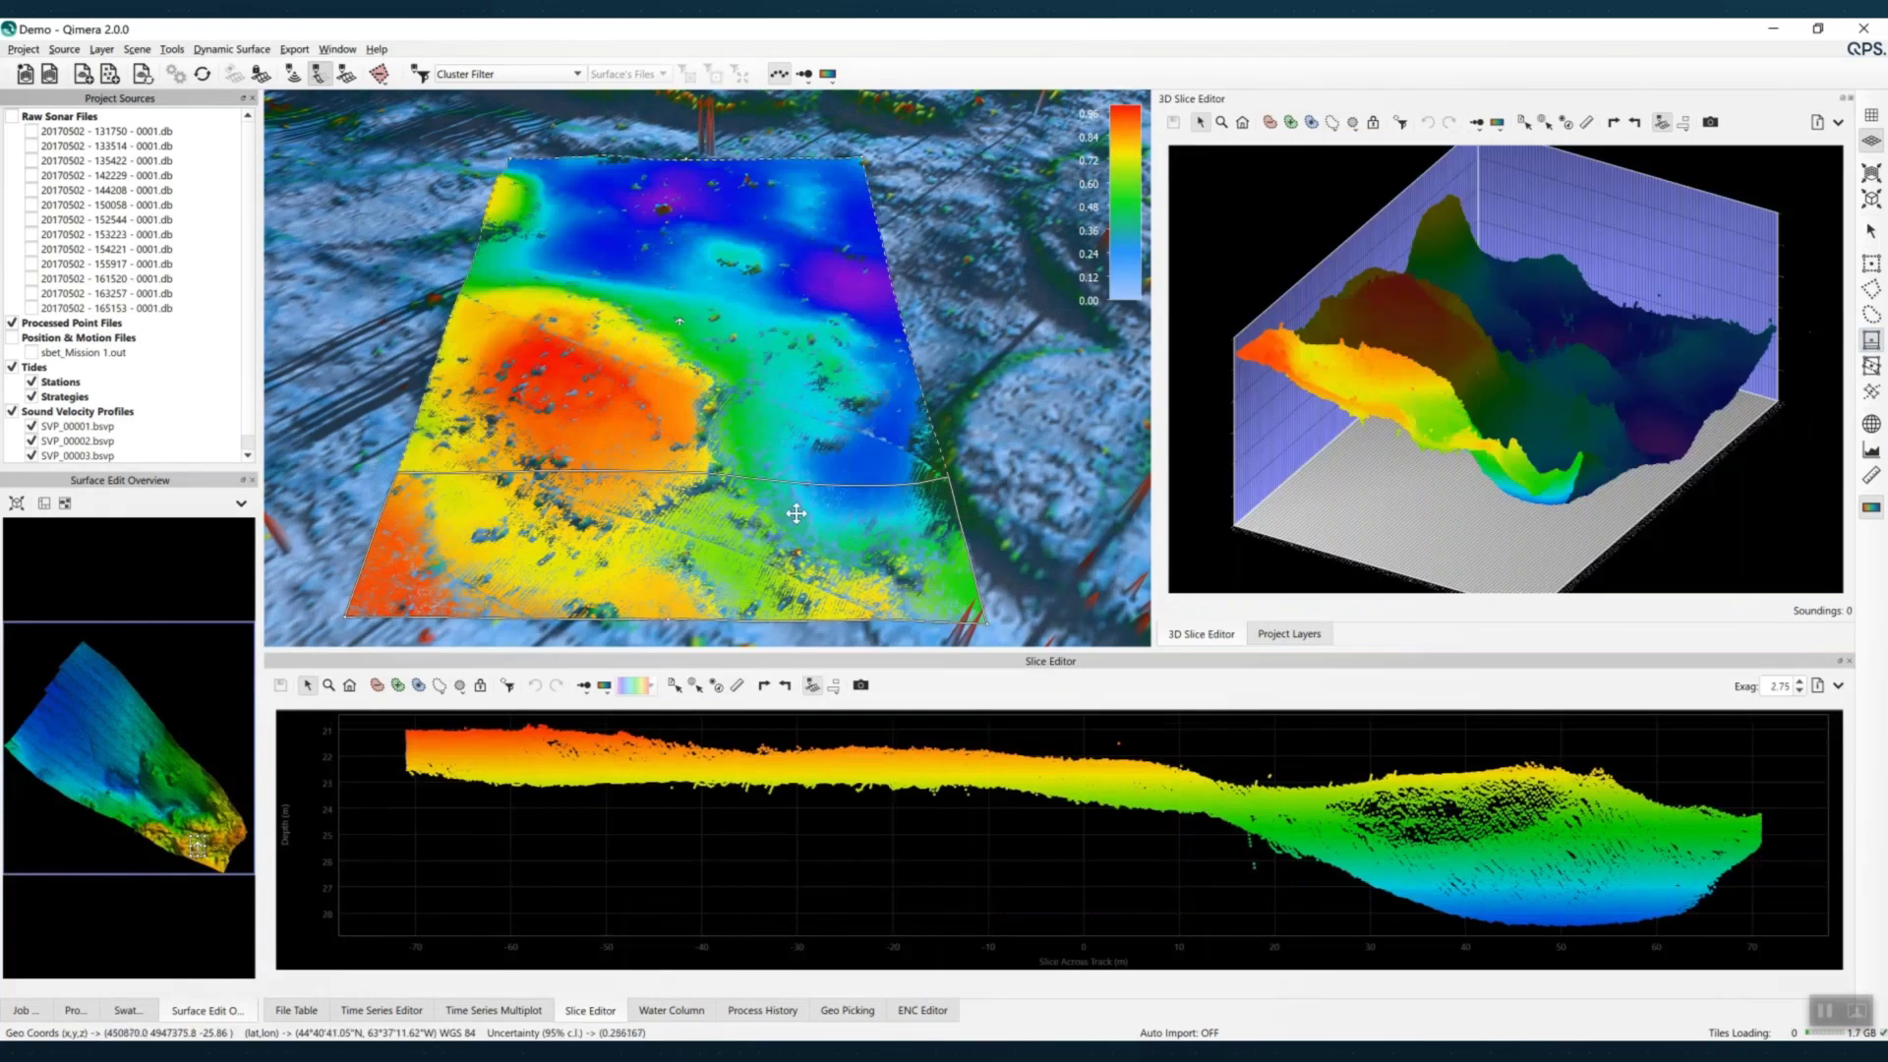
pyautogui.moveTo(800, 505); pyautogui.dragTo(859, 478)
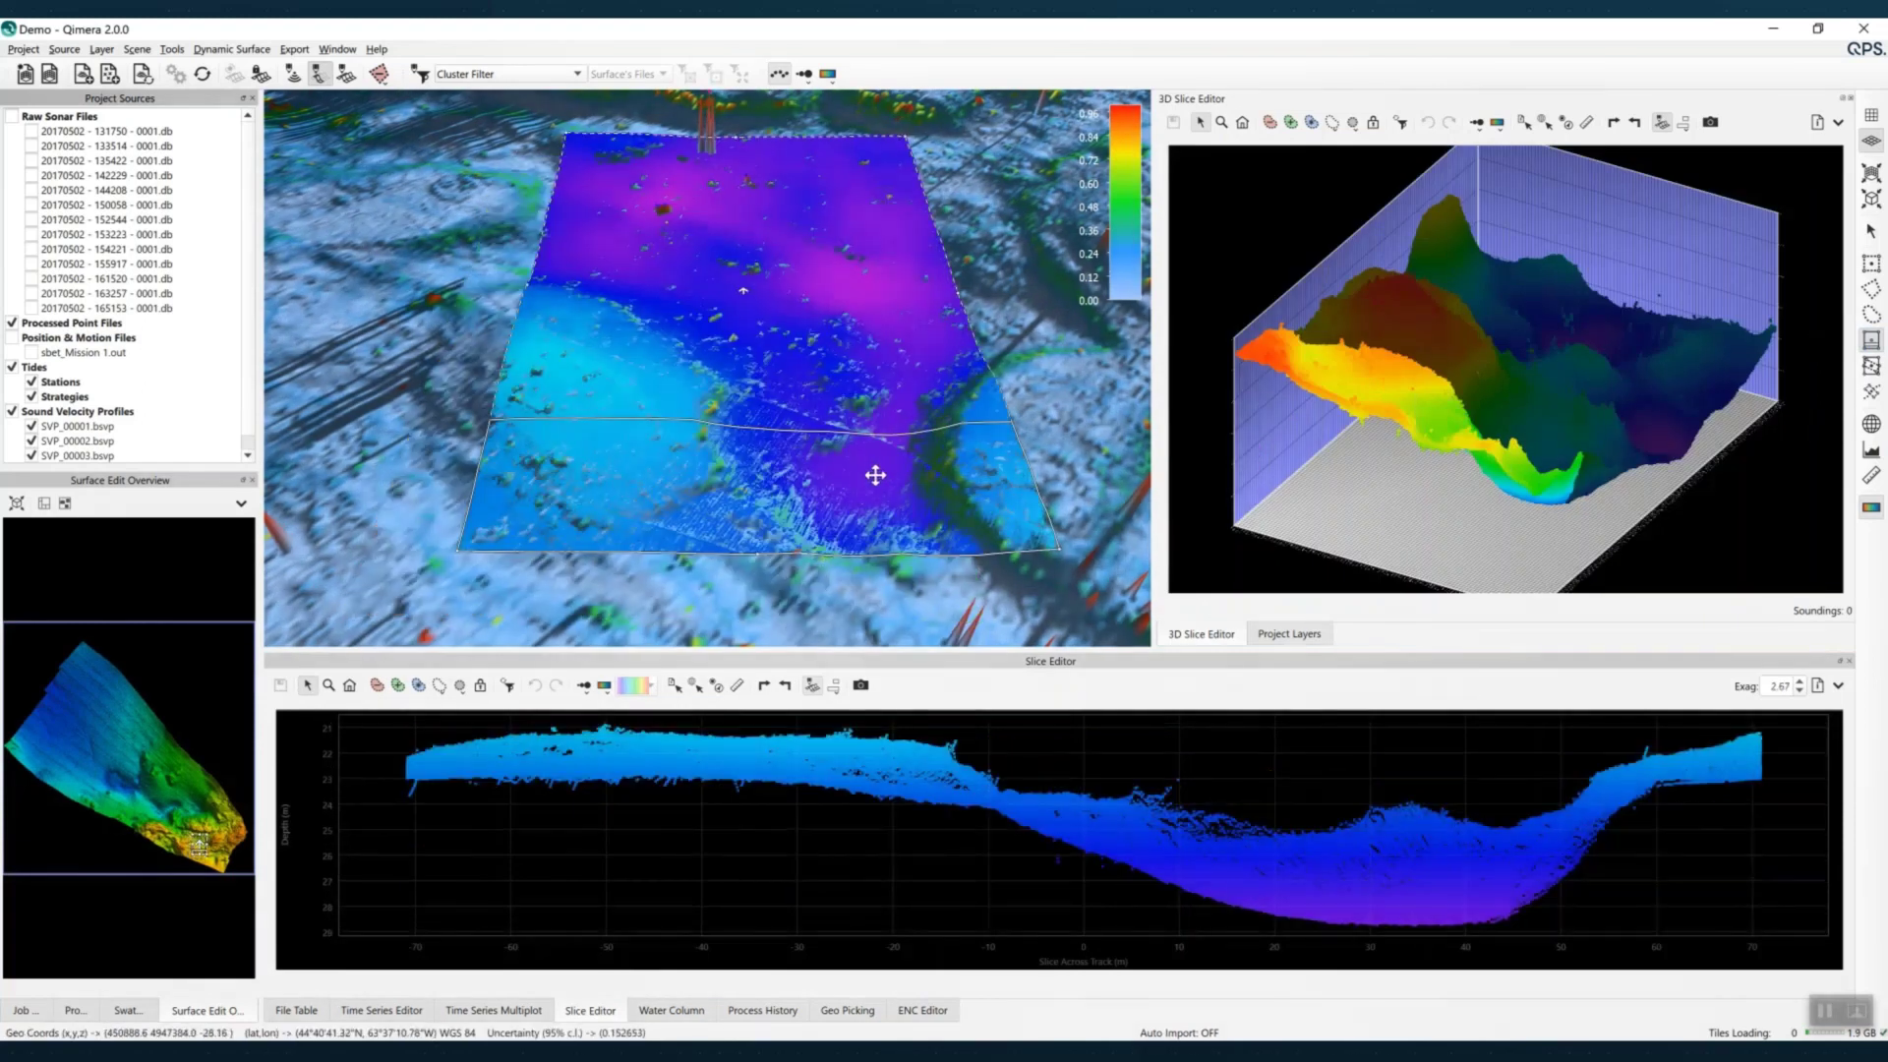
pyautogui.scroll(-4, 868, 464)
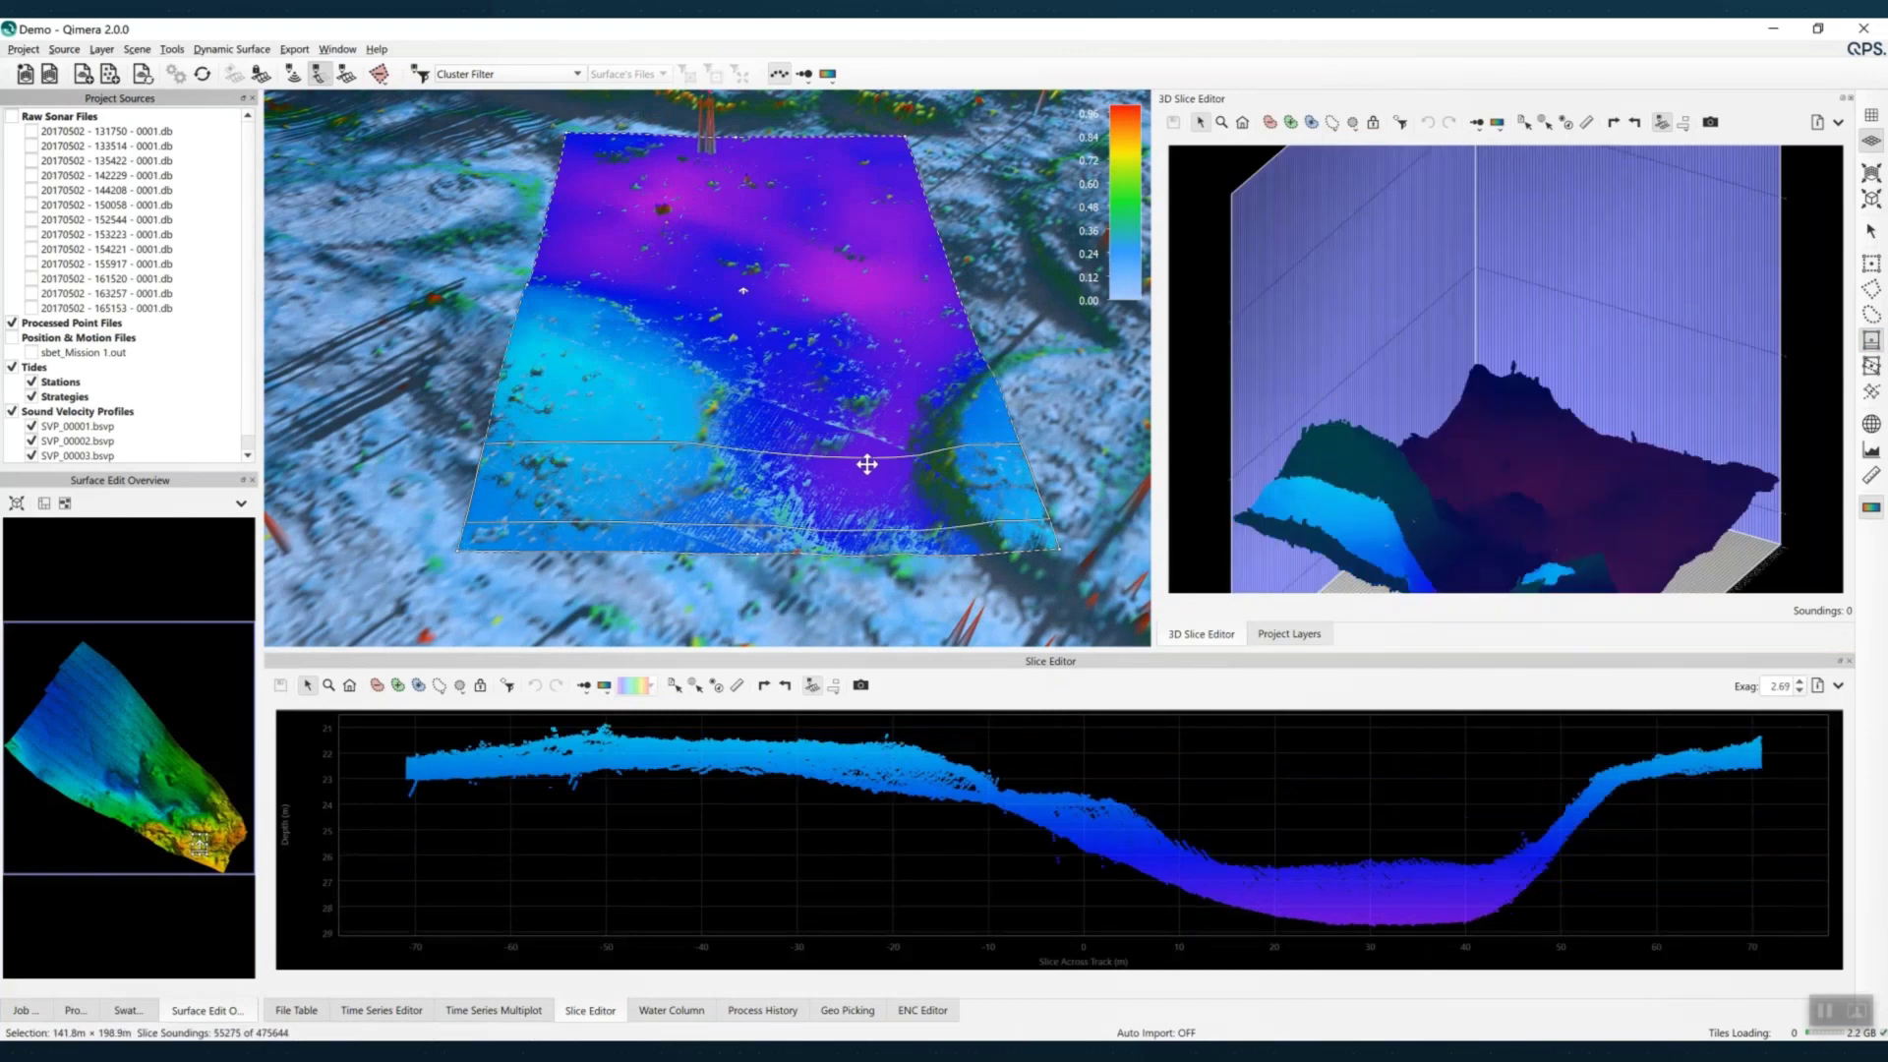
pyautogui.moveTo(865, 491); pyautogui.dragTo(853, 487)
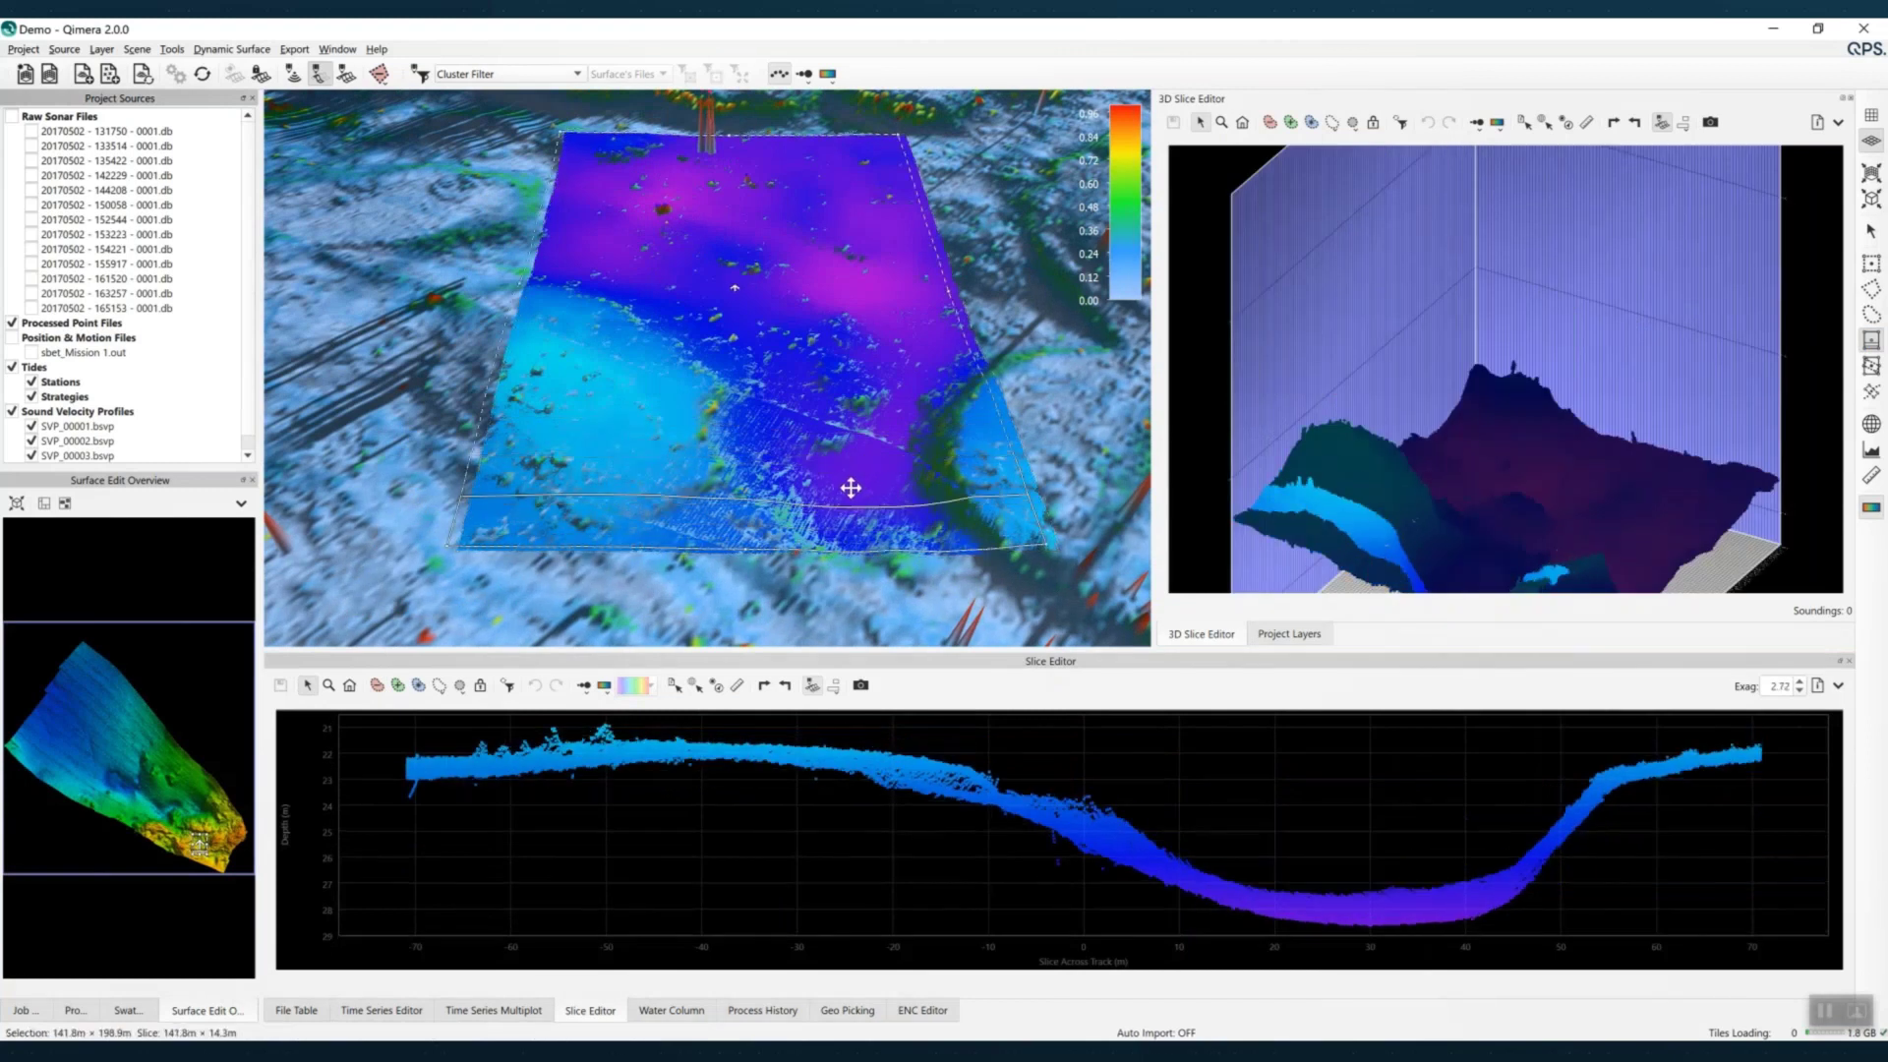
# Advance the narrow slice step by step across the selected area to inspect its soundings in profile
pyautogui.press('Up')
pyautogui.press('Up')
pyautogui.press('Up')
pyautogui.press('Up')
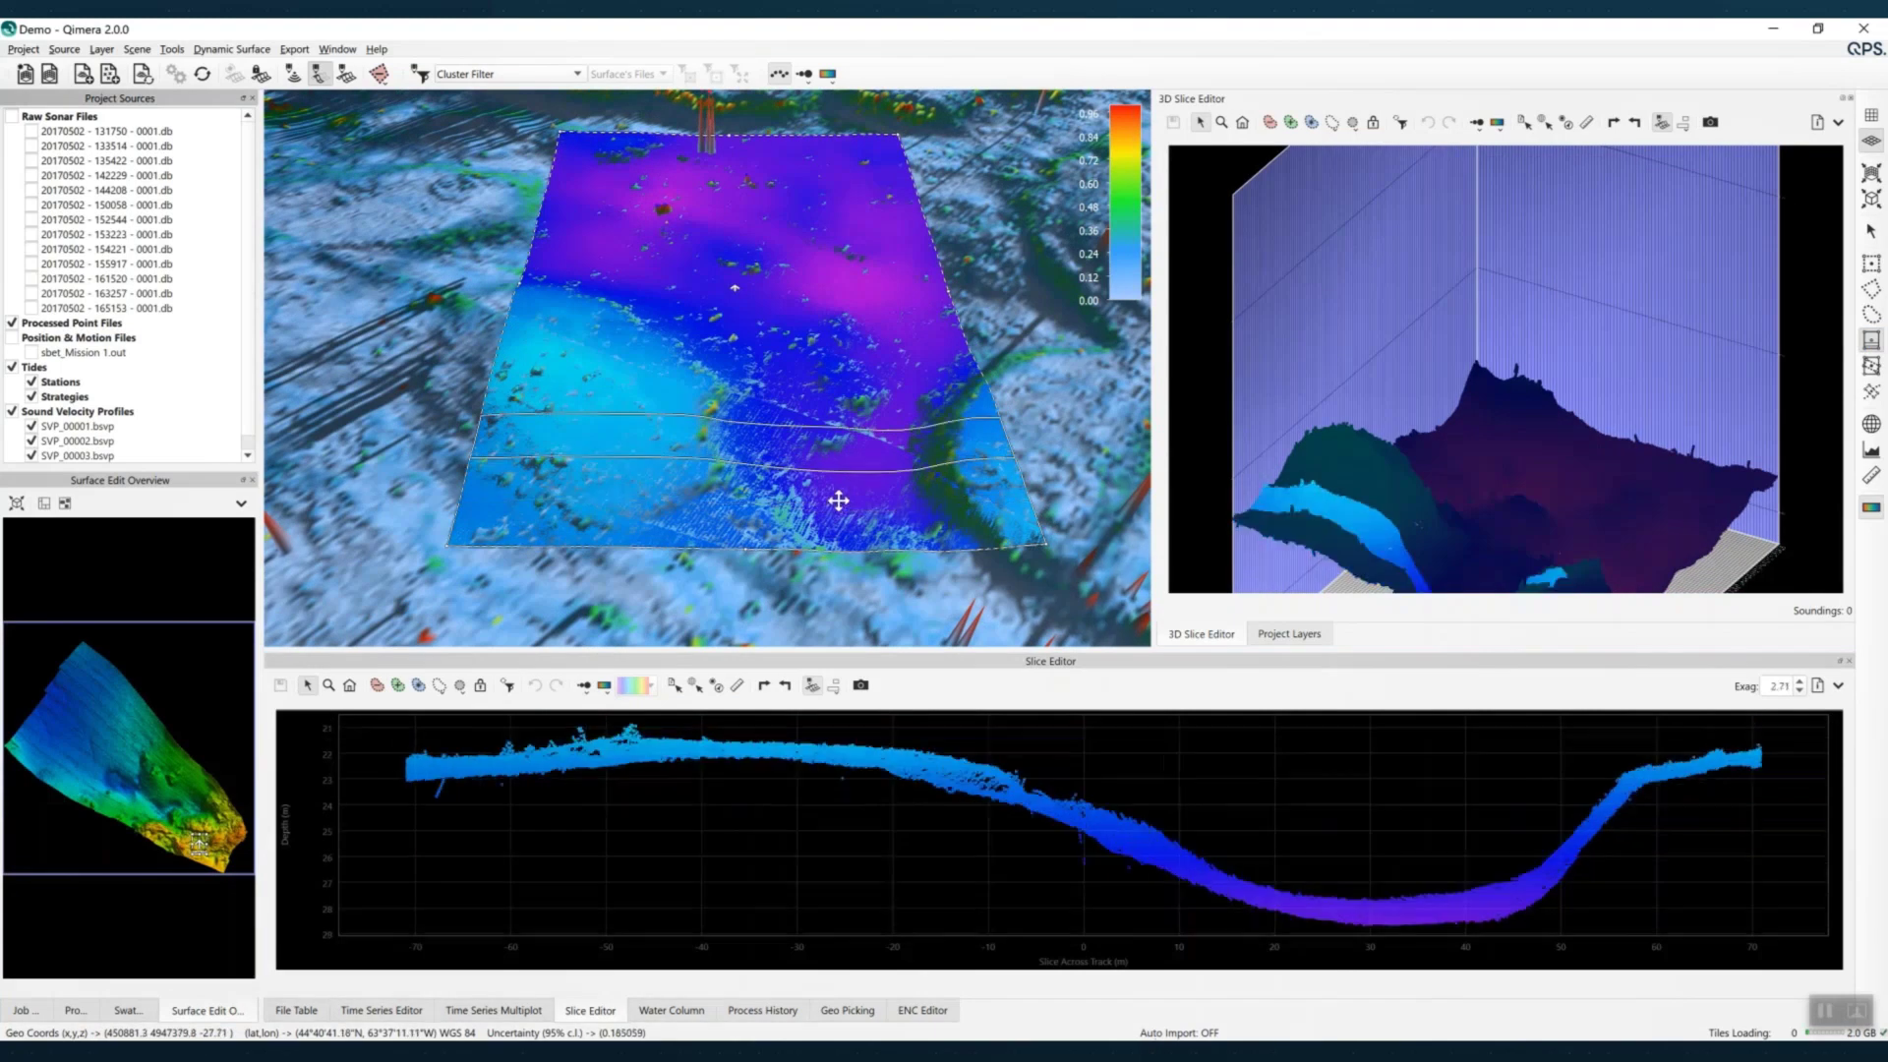
pyautogui.press('Up')
pyautogui.press('Up')
pyautogui.press('Up')
pyautogui.press('Up')
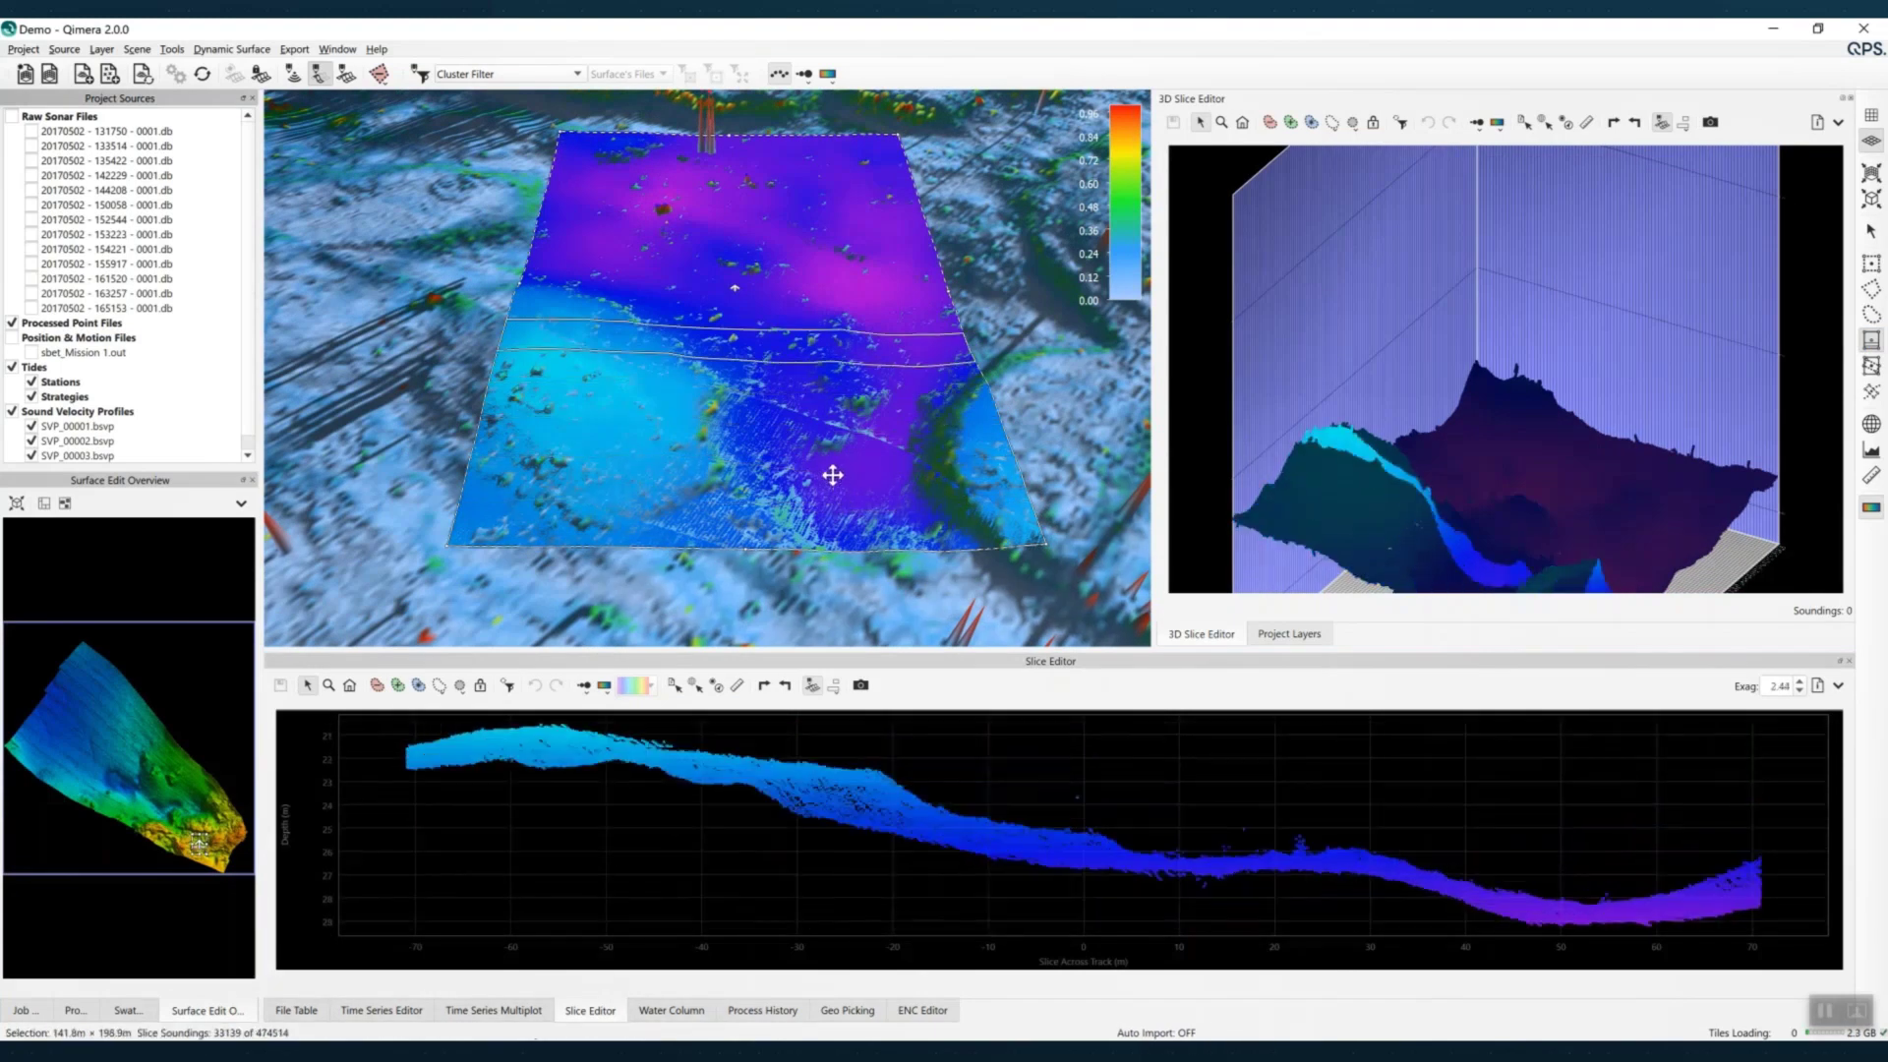
pyautogui.press('Up')
pyautogui.press('Up')
pyautogui.press('Up')
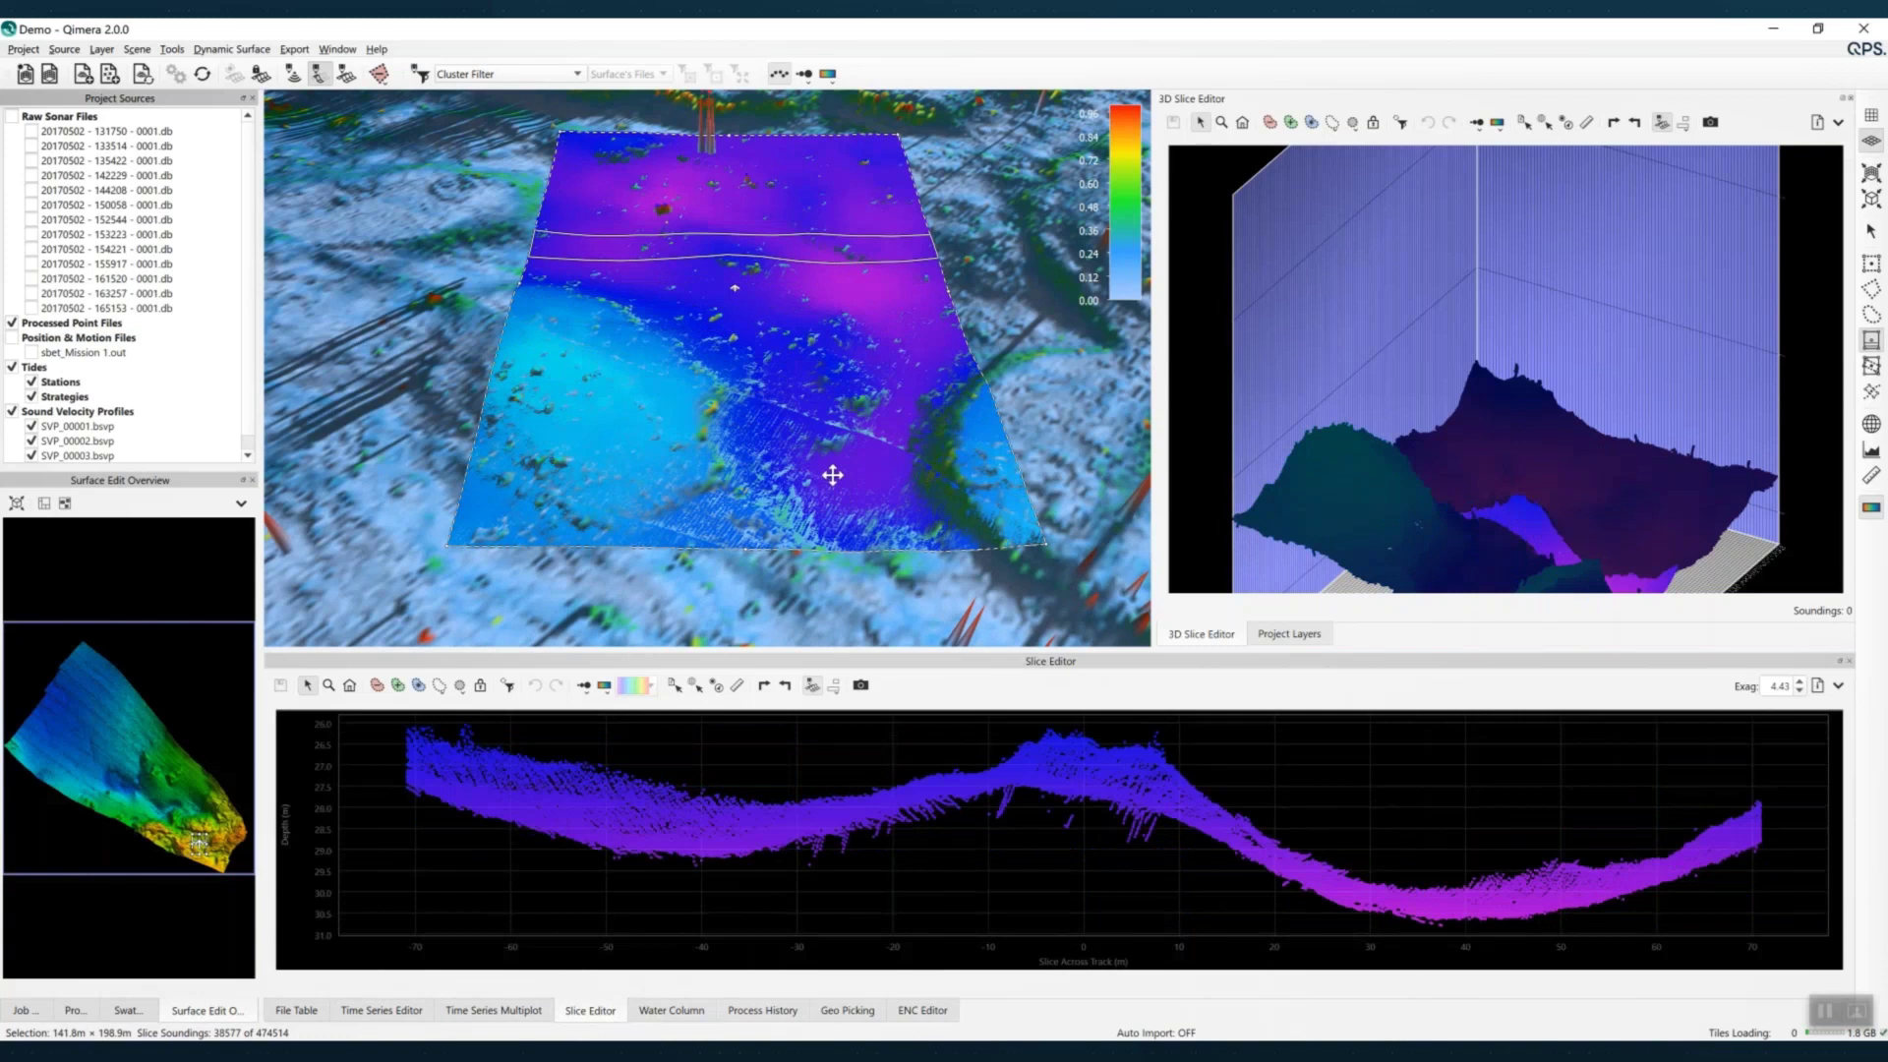
# View the 3D slice from above and move the slice back and forth near the far end of the area to inspect soundings
pyautogui.moveTo(1733, 551); pyautogui.dragTo(1147, 425)
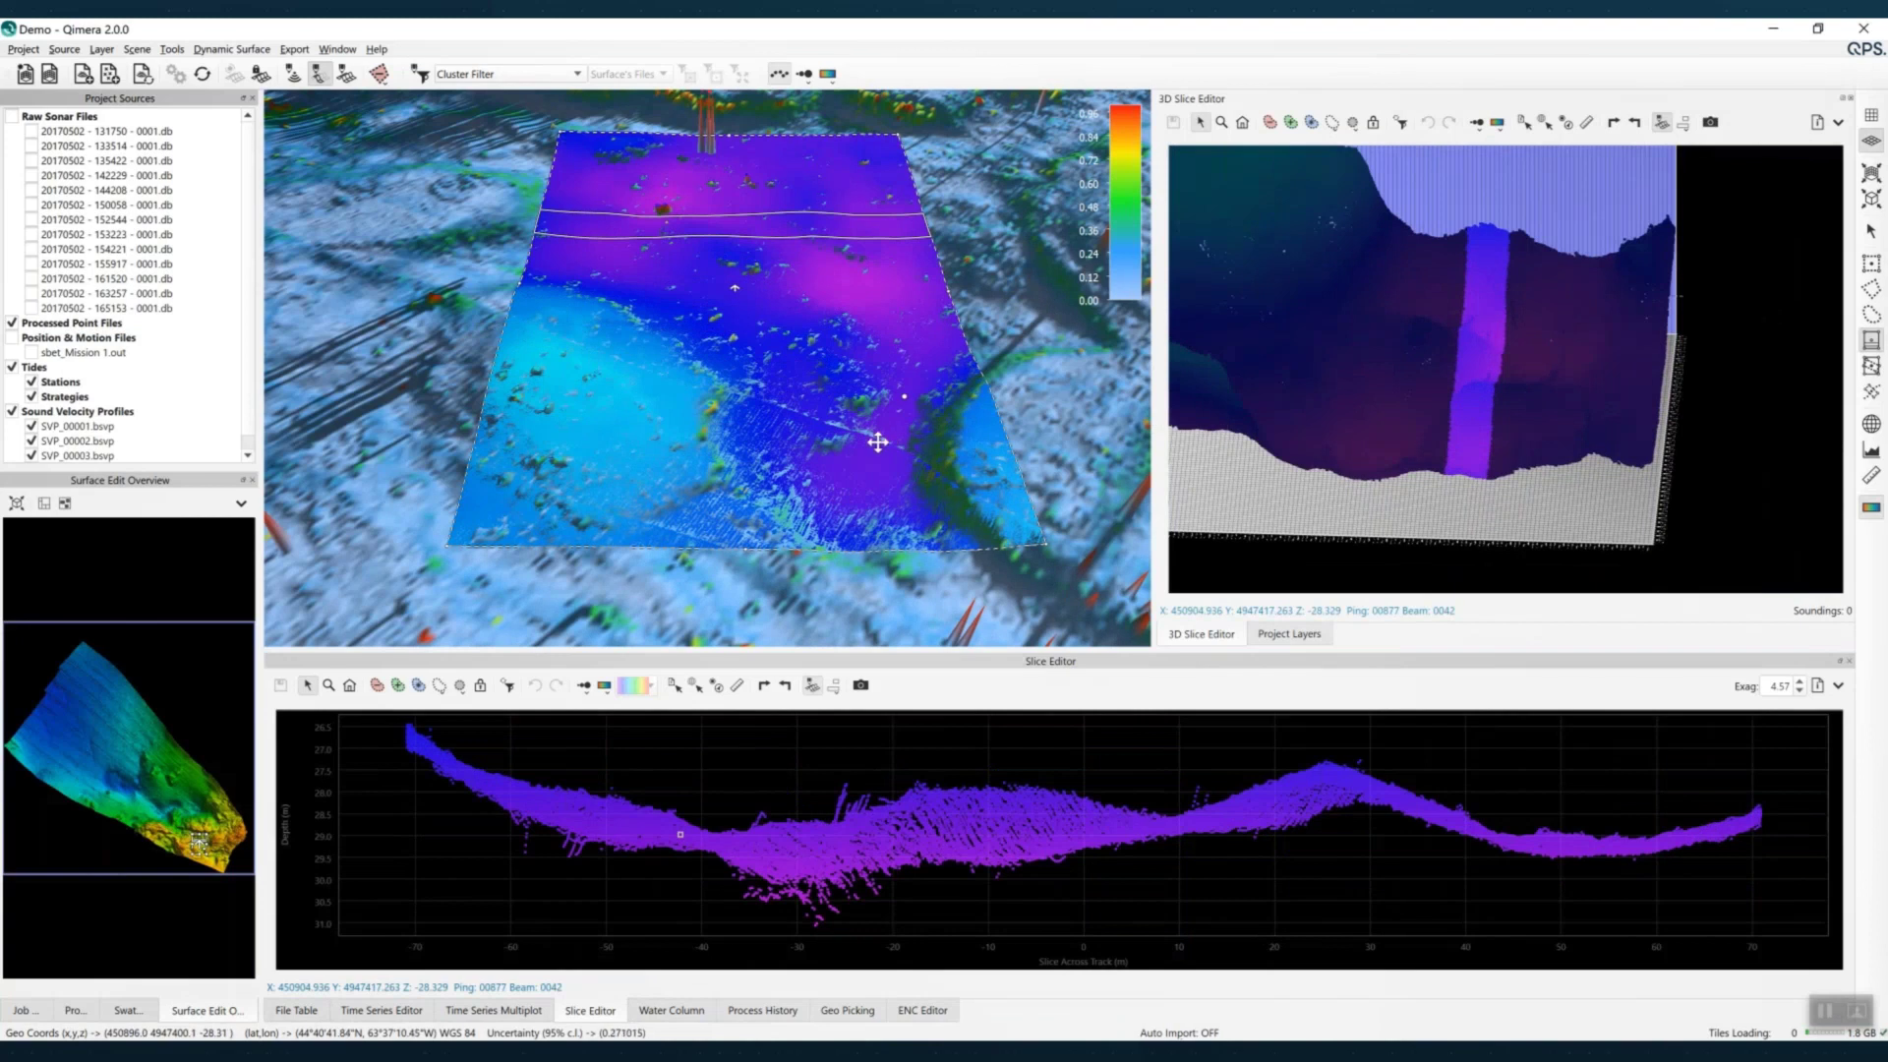
pyautogui.press('Up')
pyautogui.press('Up')
pyautogui.press('Down')
pyautogui.press('Down')
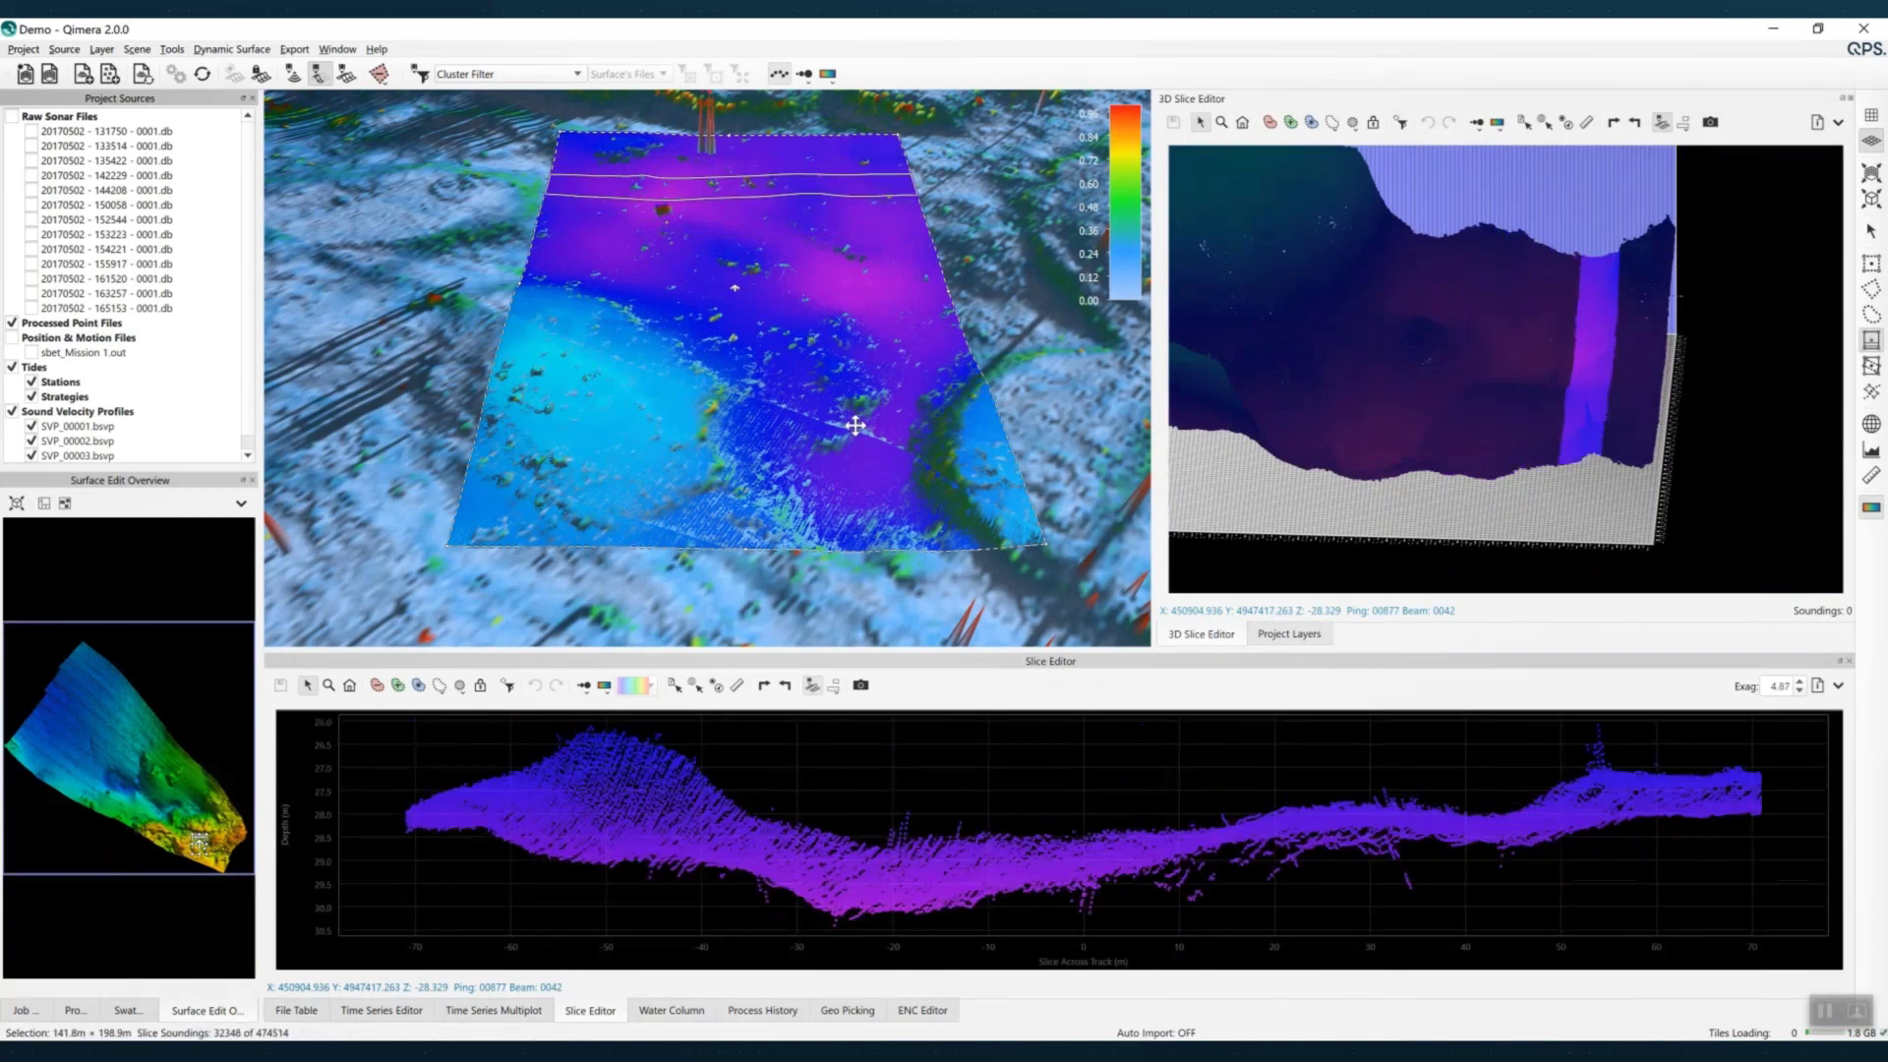
pyautogui.press('Up')
pyautogui.press('Up')
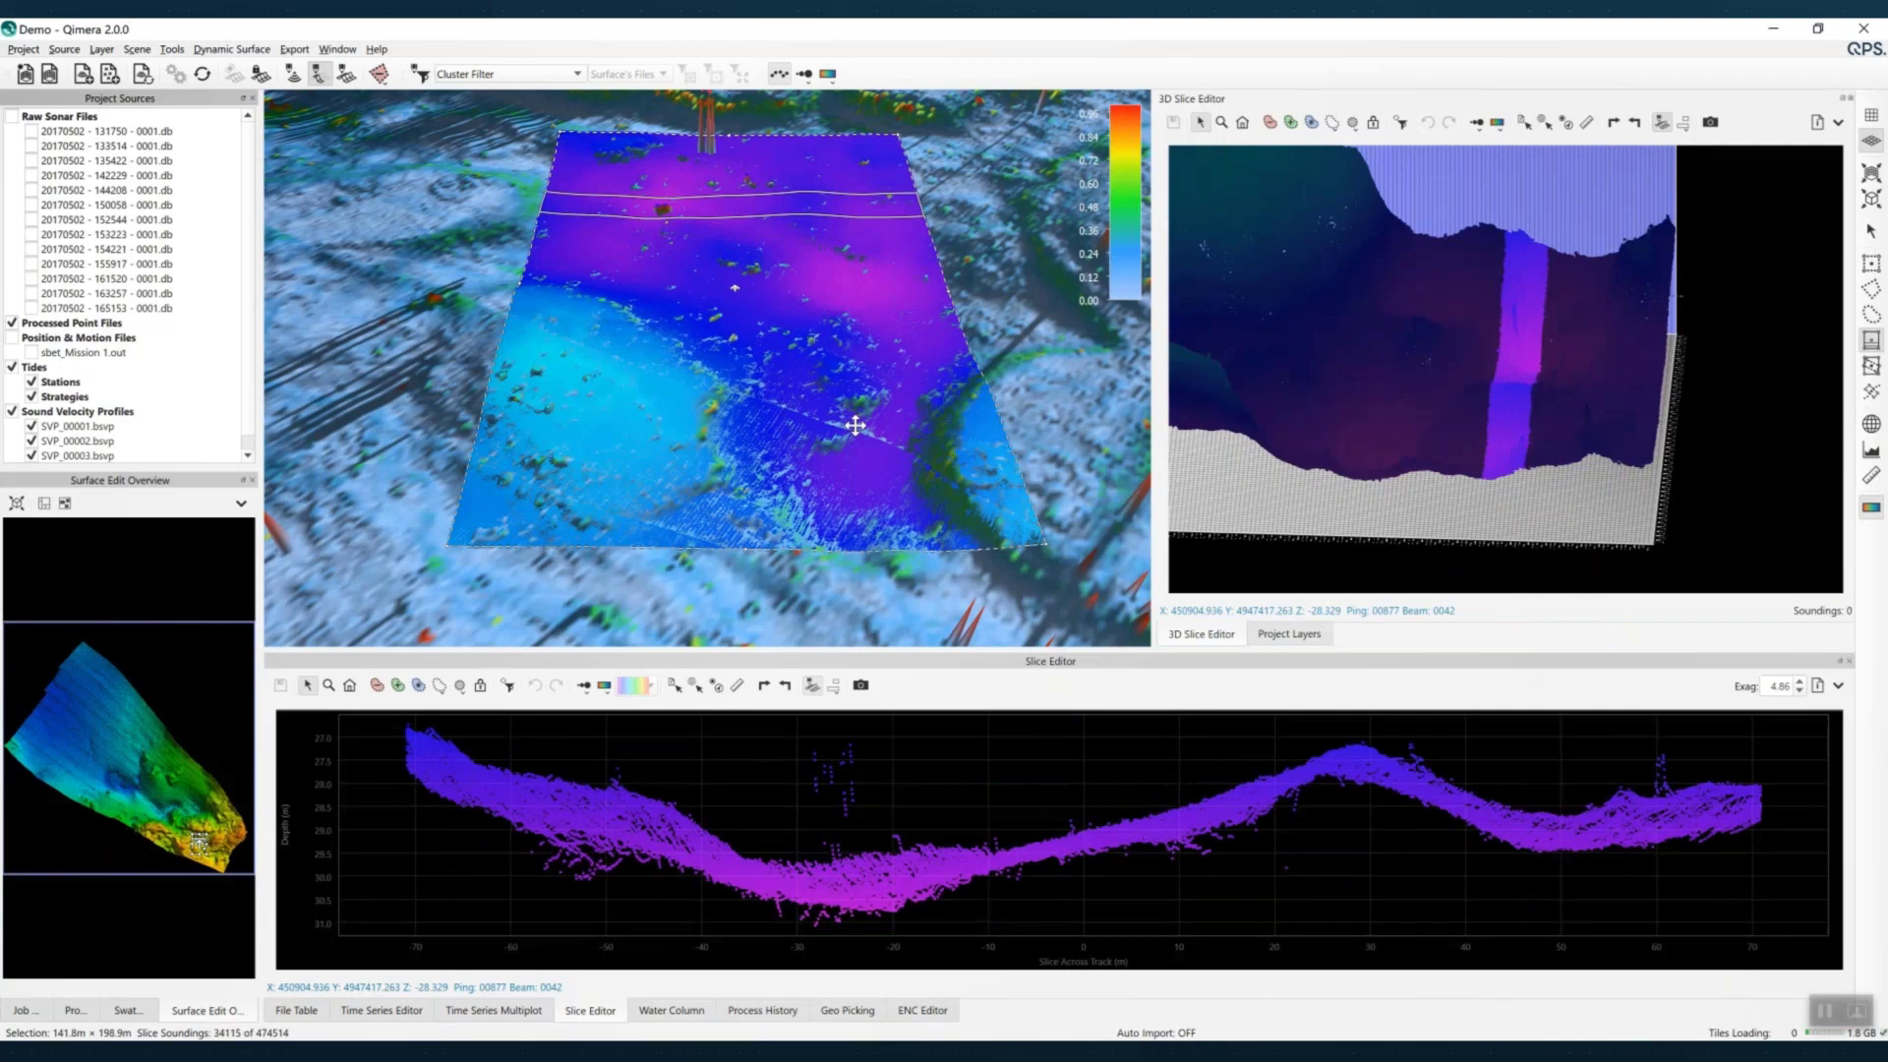
# Switch to a freely rotatable slice, reorient the selection, and place the slice along its far edge near the tall spike
pyautogui.click(1871, 366)
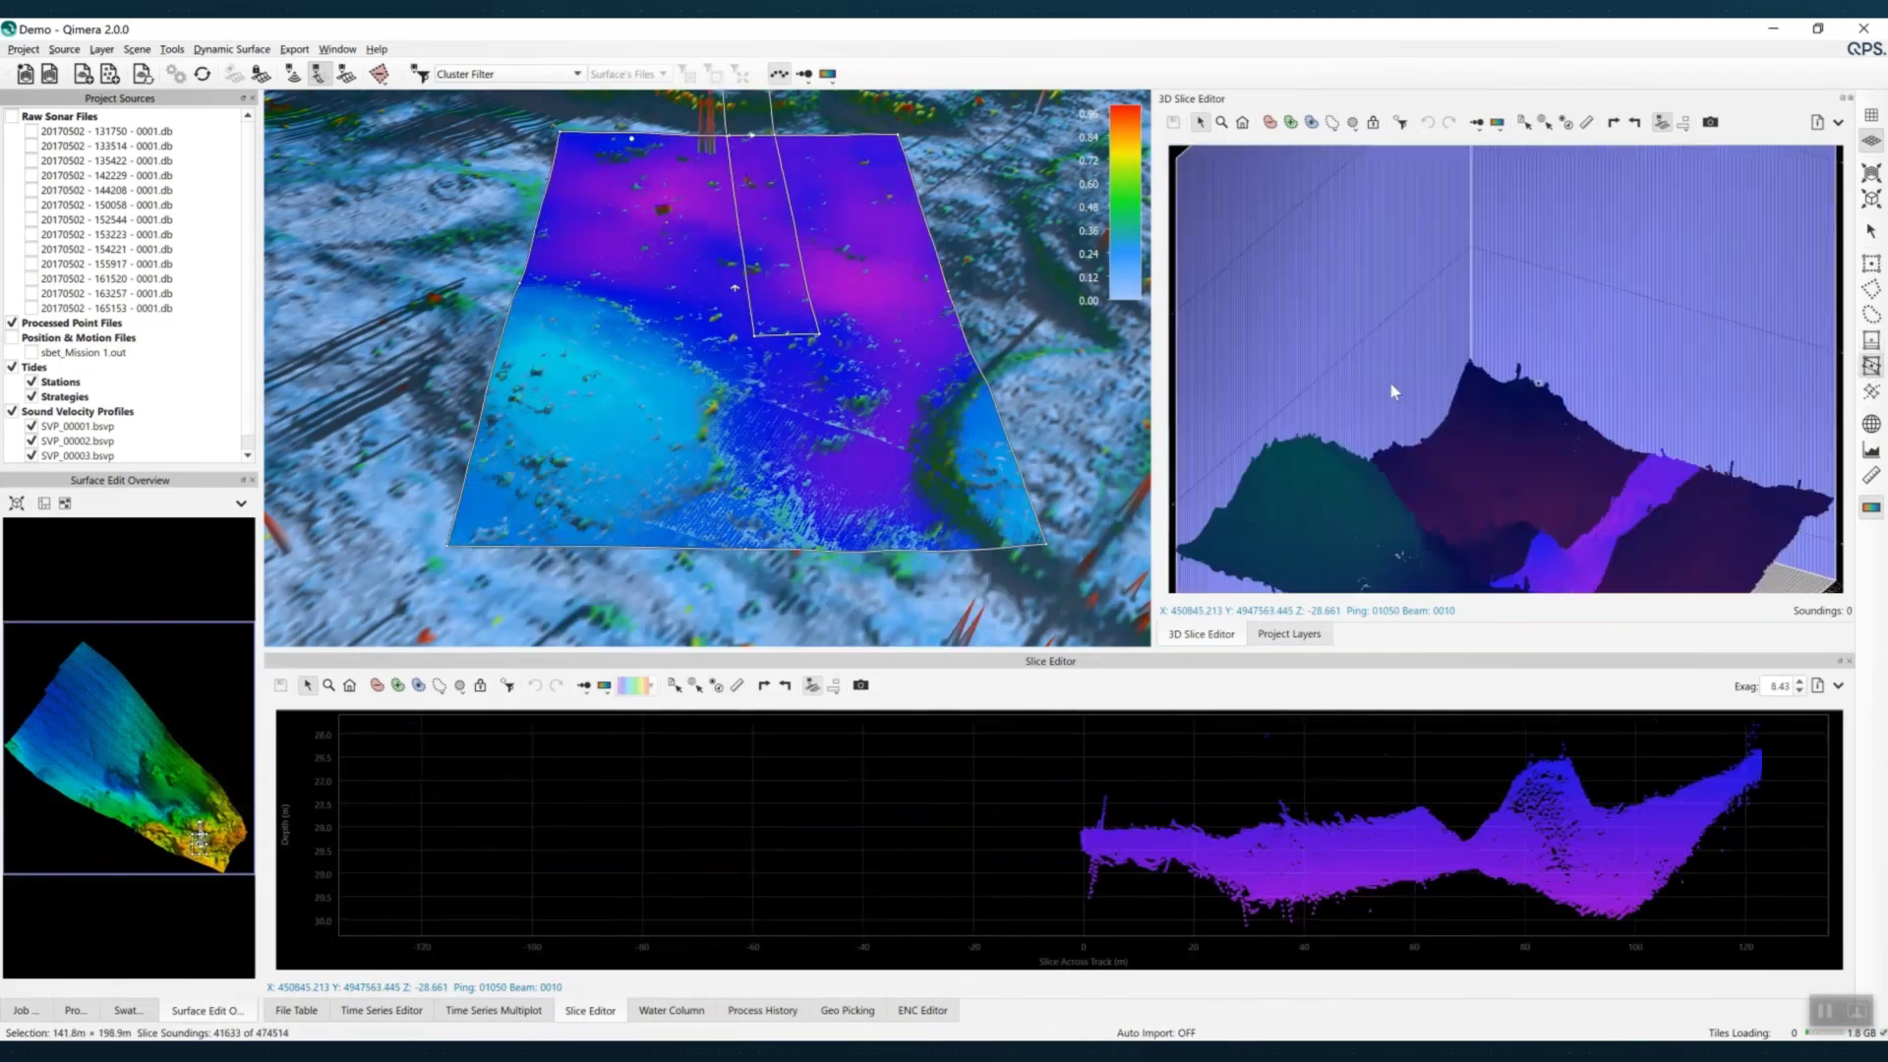
pyautogui.moveTo(785, 300); pyautogui.dragTo(949, 555)
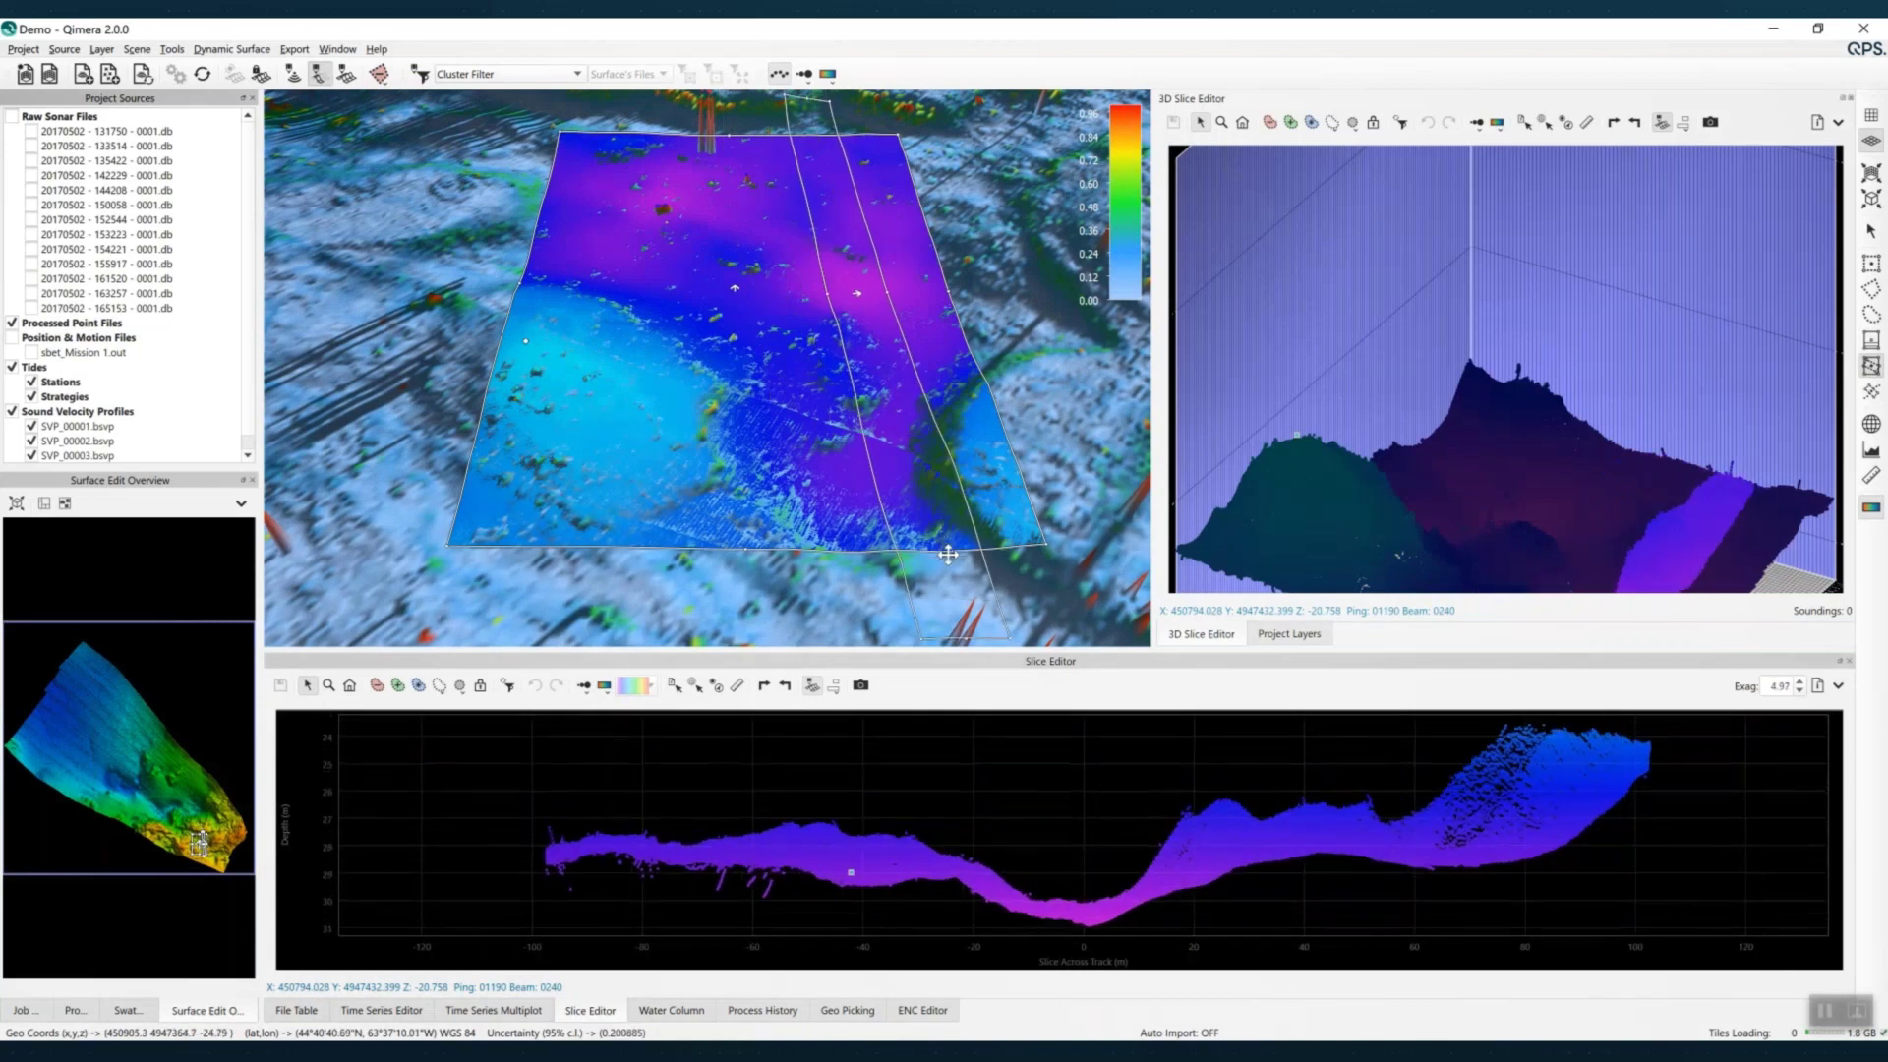
pyautogui.moveTo(859, 294); pyautogui.dragTo(807, 309)
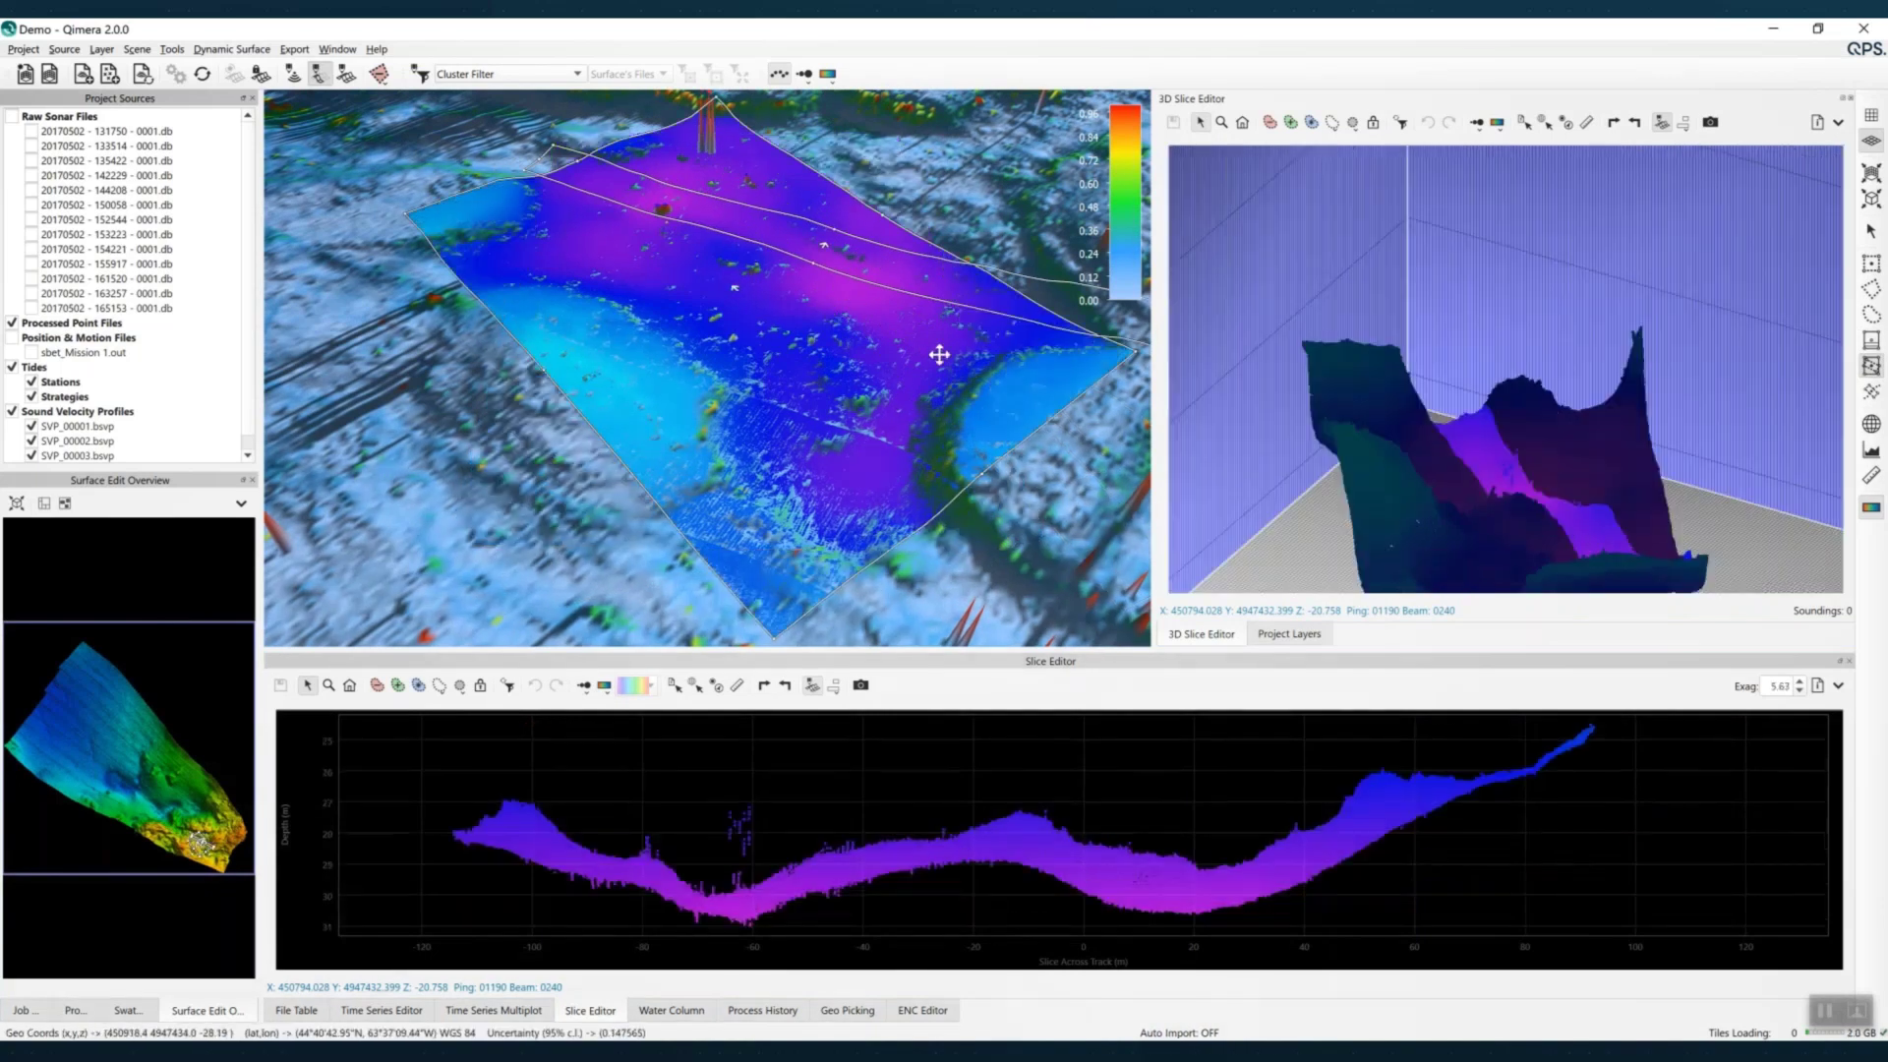
pyautogui.moveTo(843, 278); pyautogui.dragTo(814, 179)
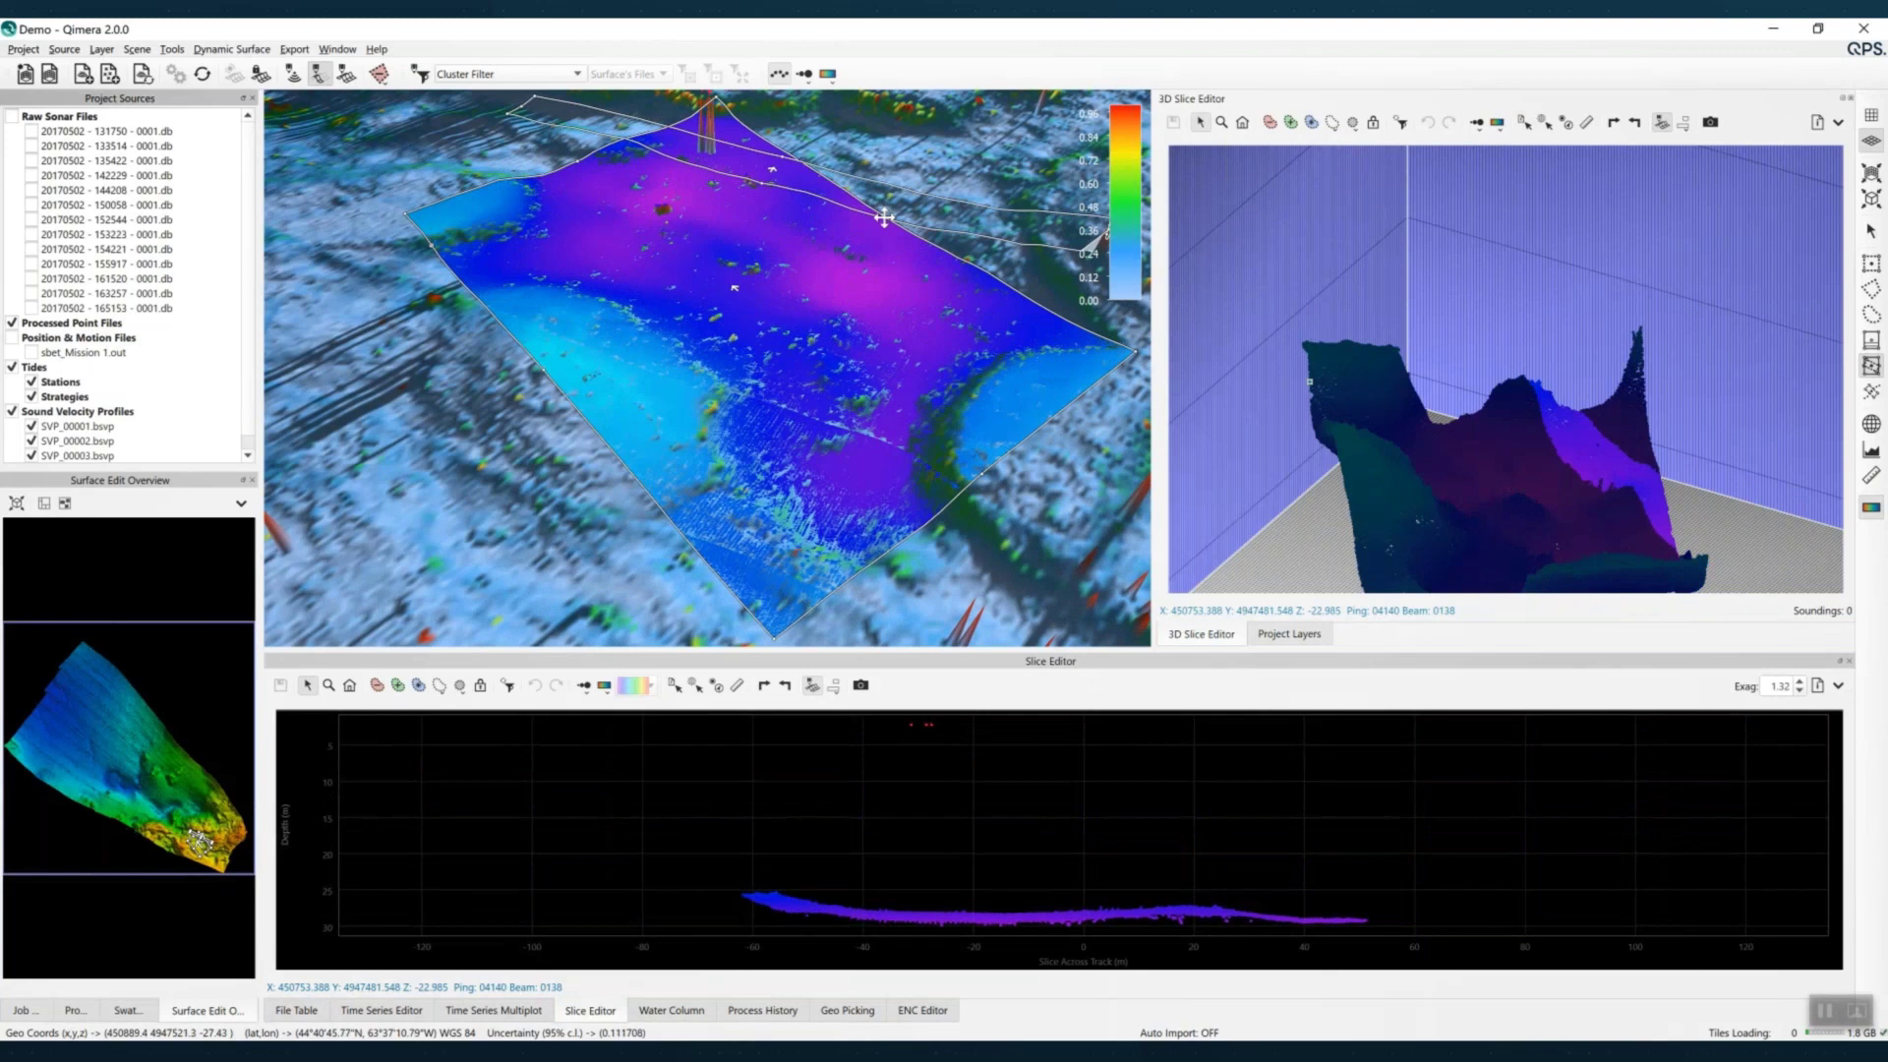
# Turn on Show Surface in the 3D slice view to display the surface with the soundings
pyautogui.scroll(-5, 1521, 287)
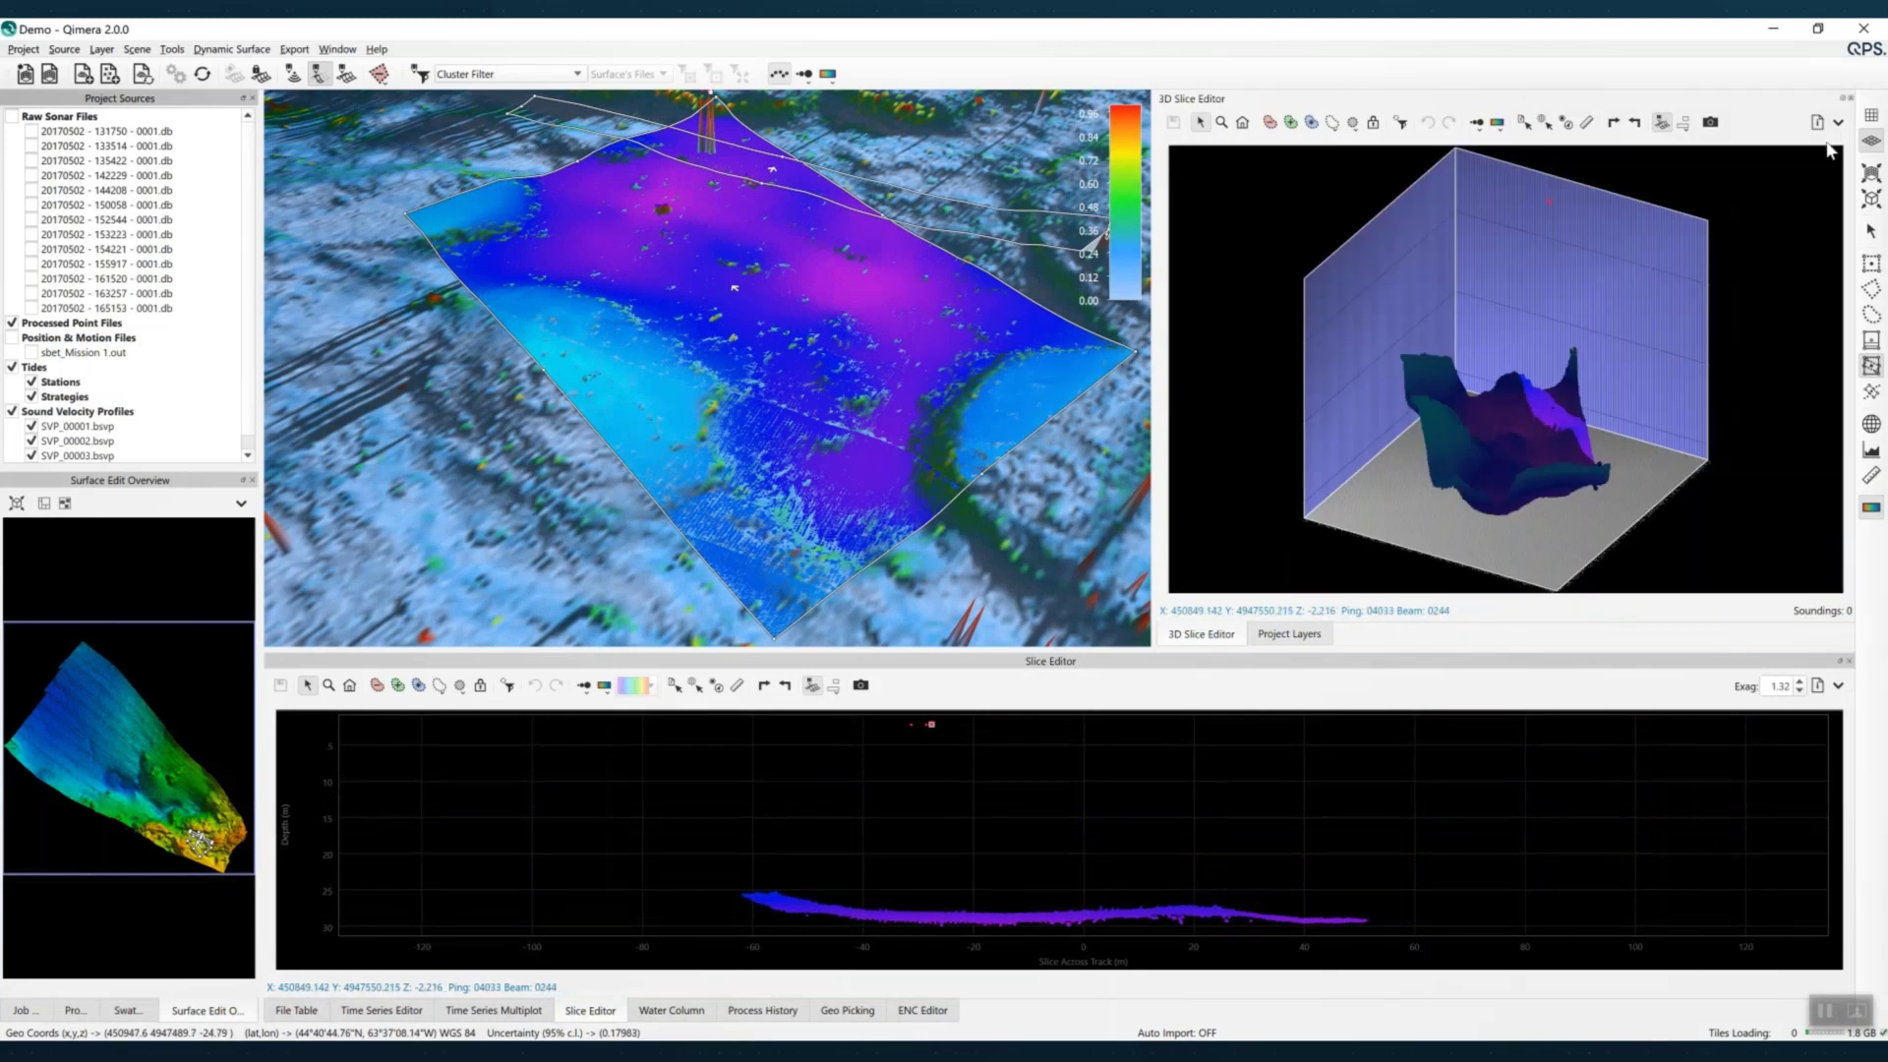
pyautogui.click(1838, 122)
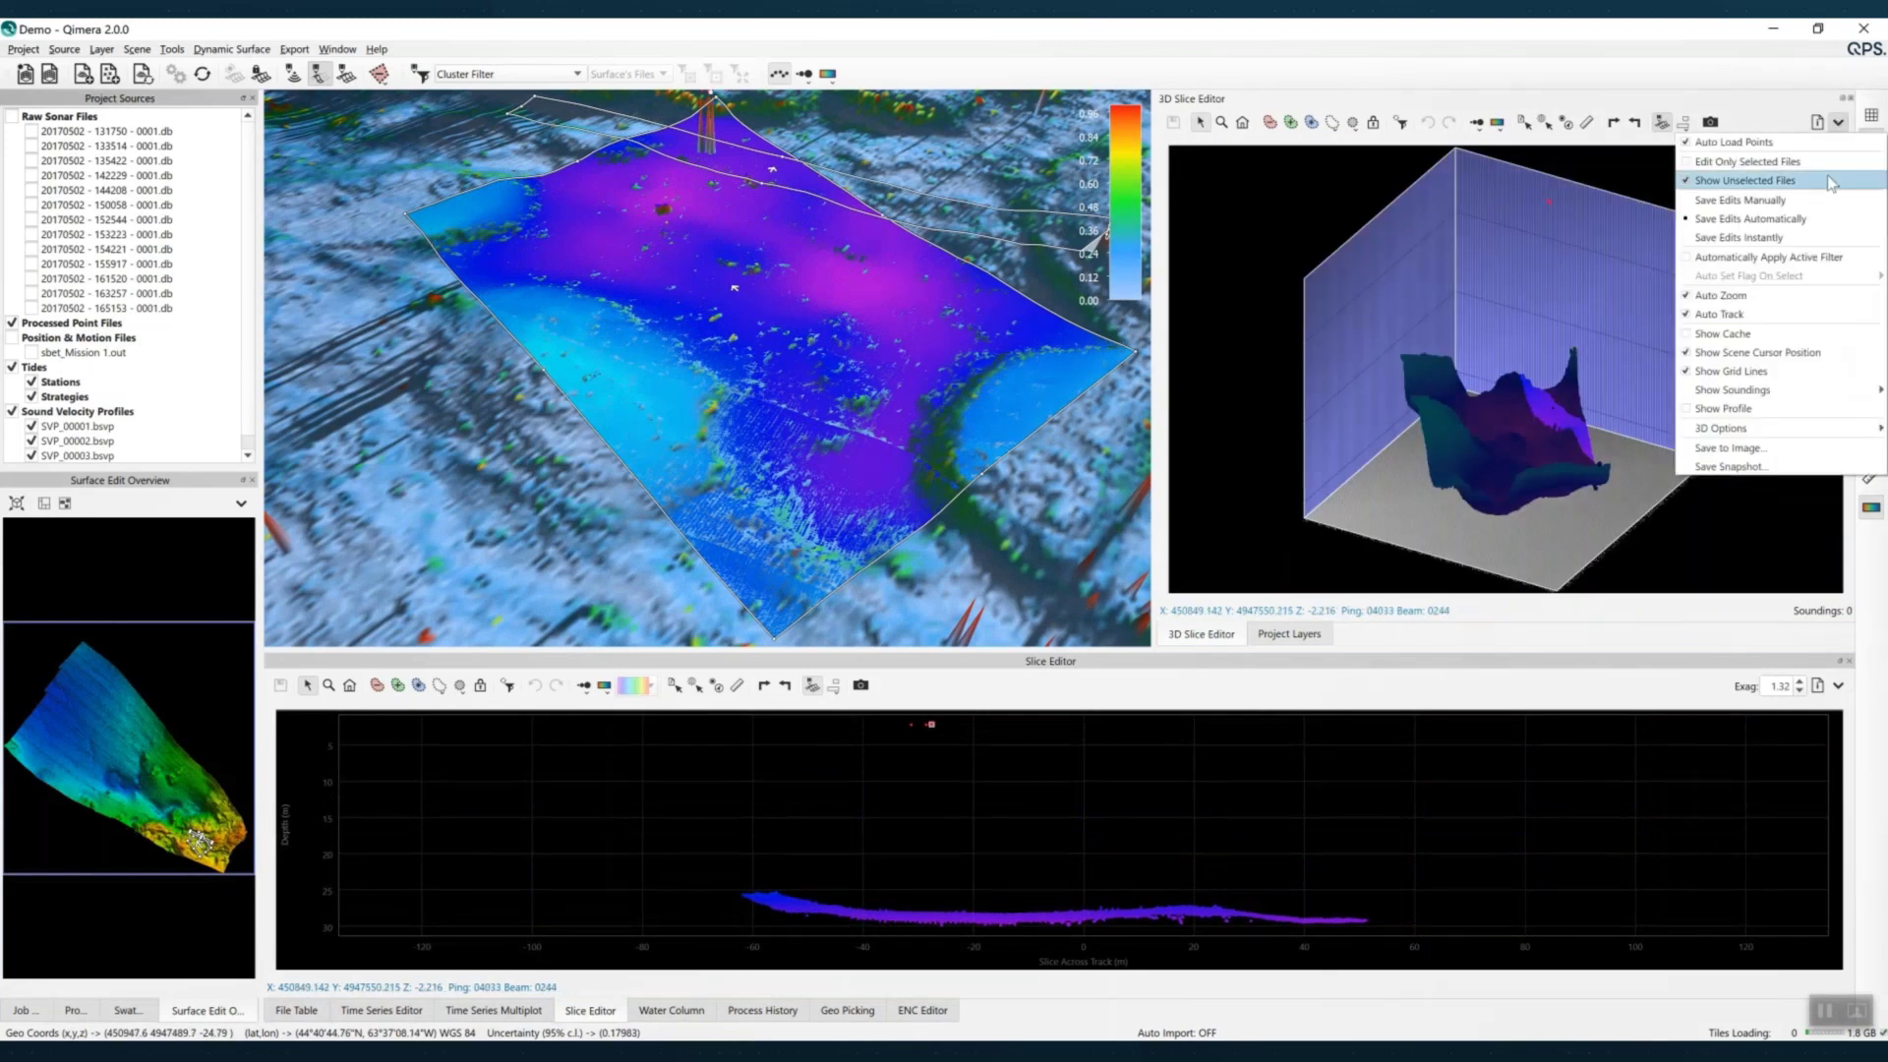
pyautogui.moveTo(1824, 430)
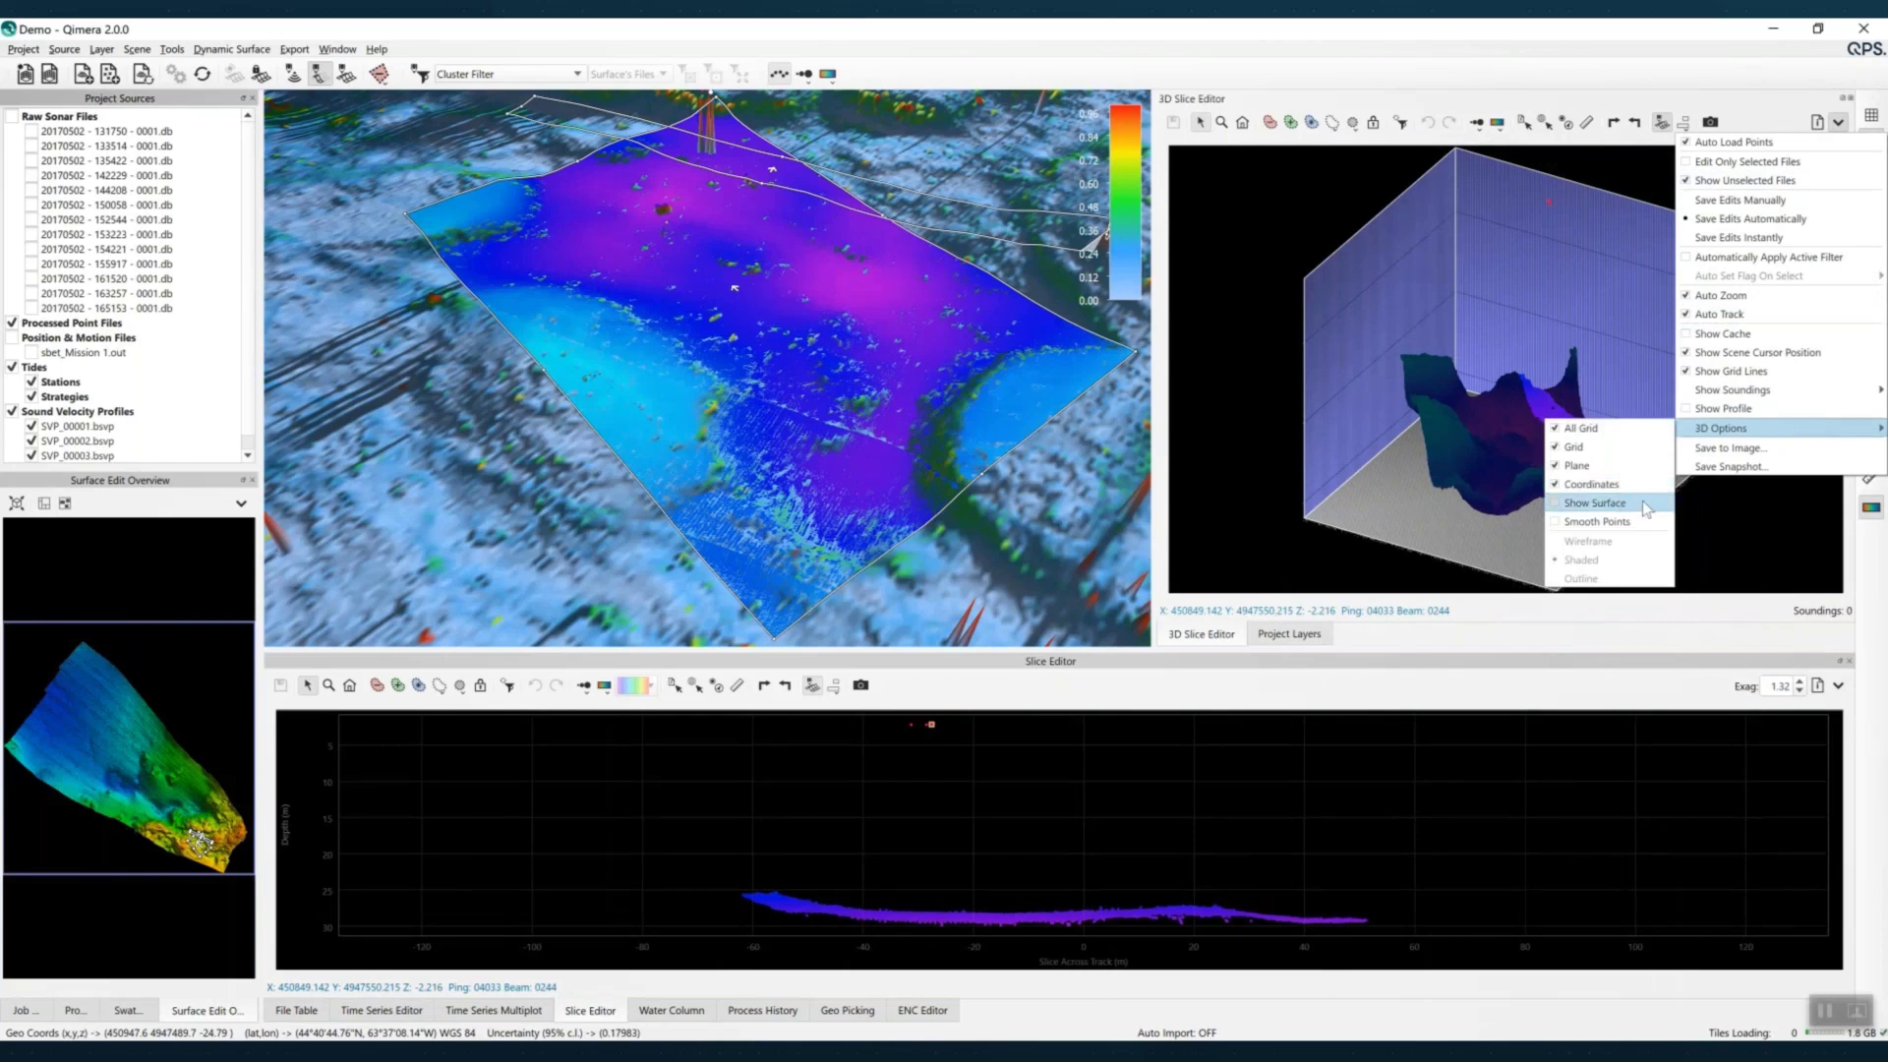
pyautogui.click(1596, 502)
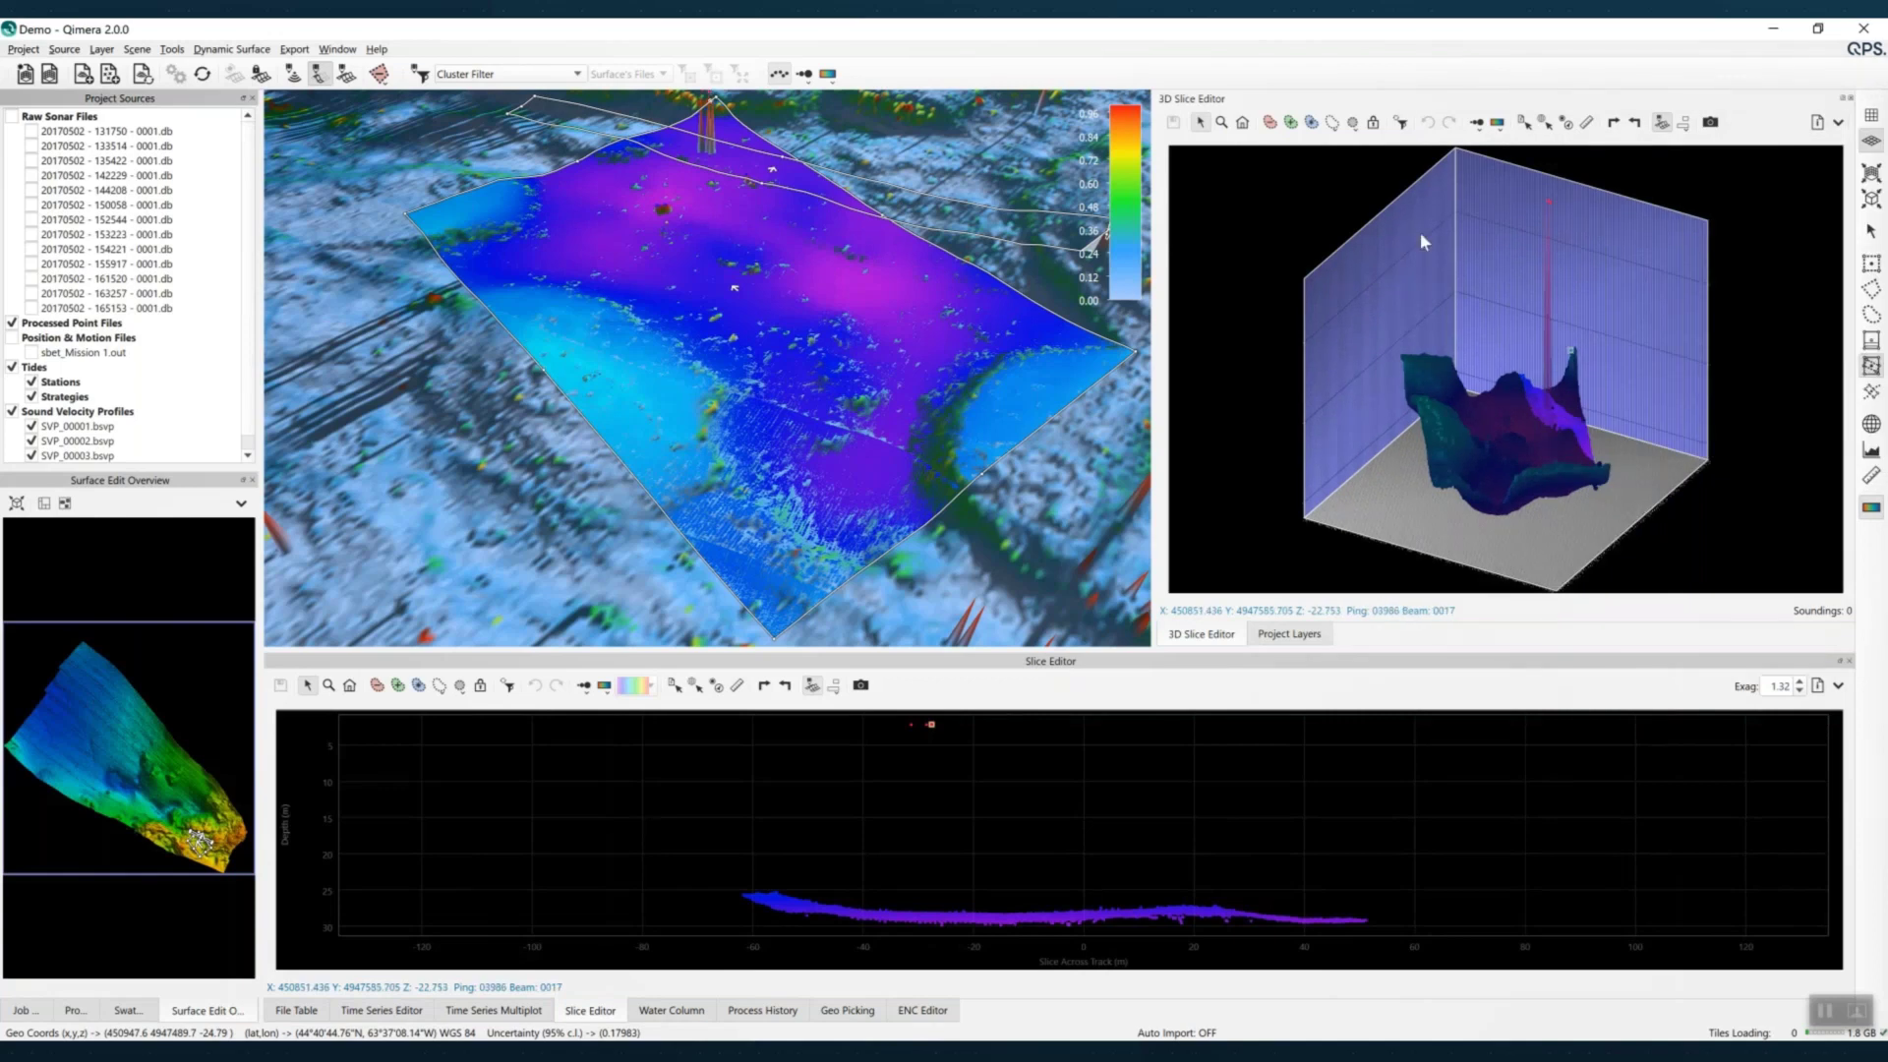
# Reject the outlier soundings forming the tall spike in the 3D slice and save the edits to update the dynamic surface
pyautogui.click(1269, 122)
pyautogui.moveTo(1531, 183); pyautogui.dragTo(1529, 217)
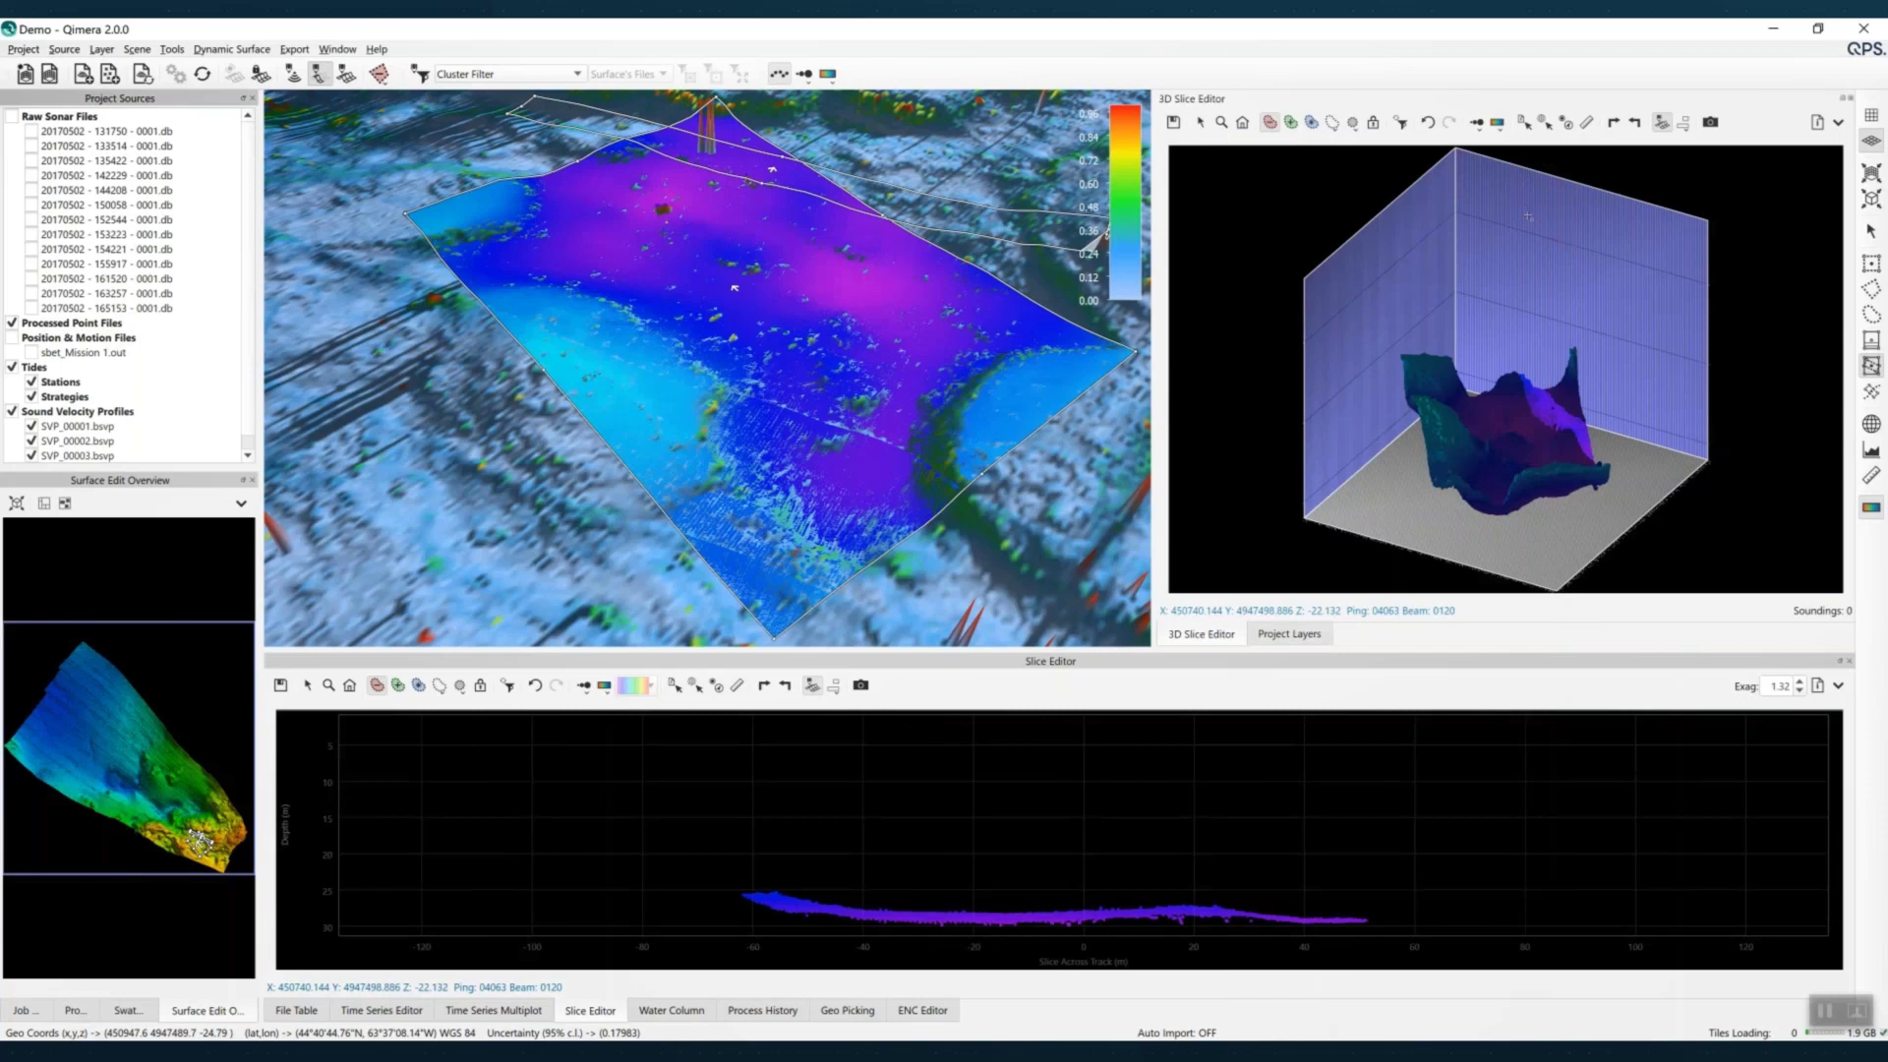
pyautogui.click(1173, 122)
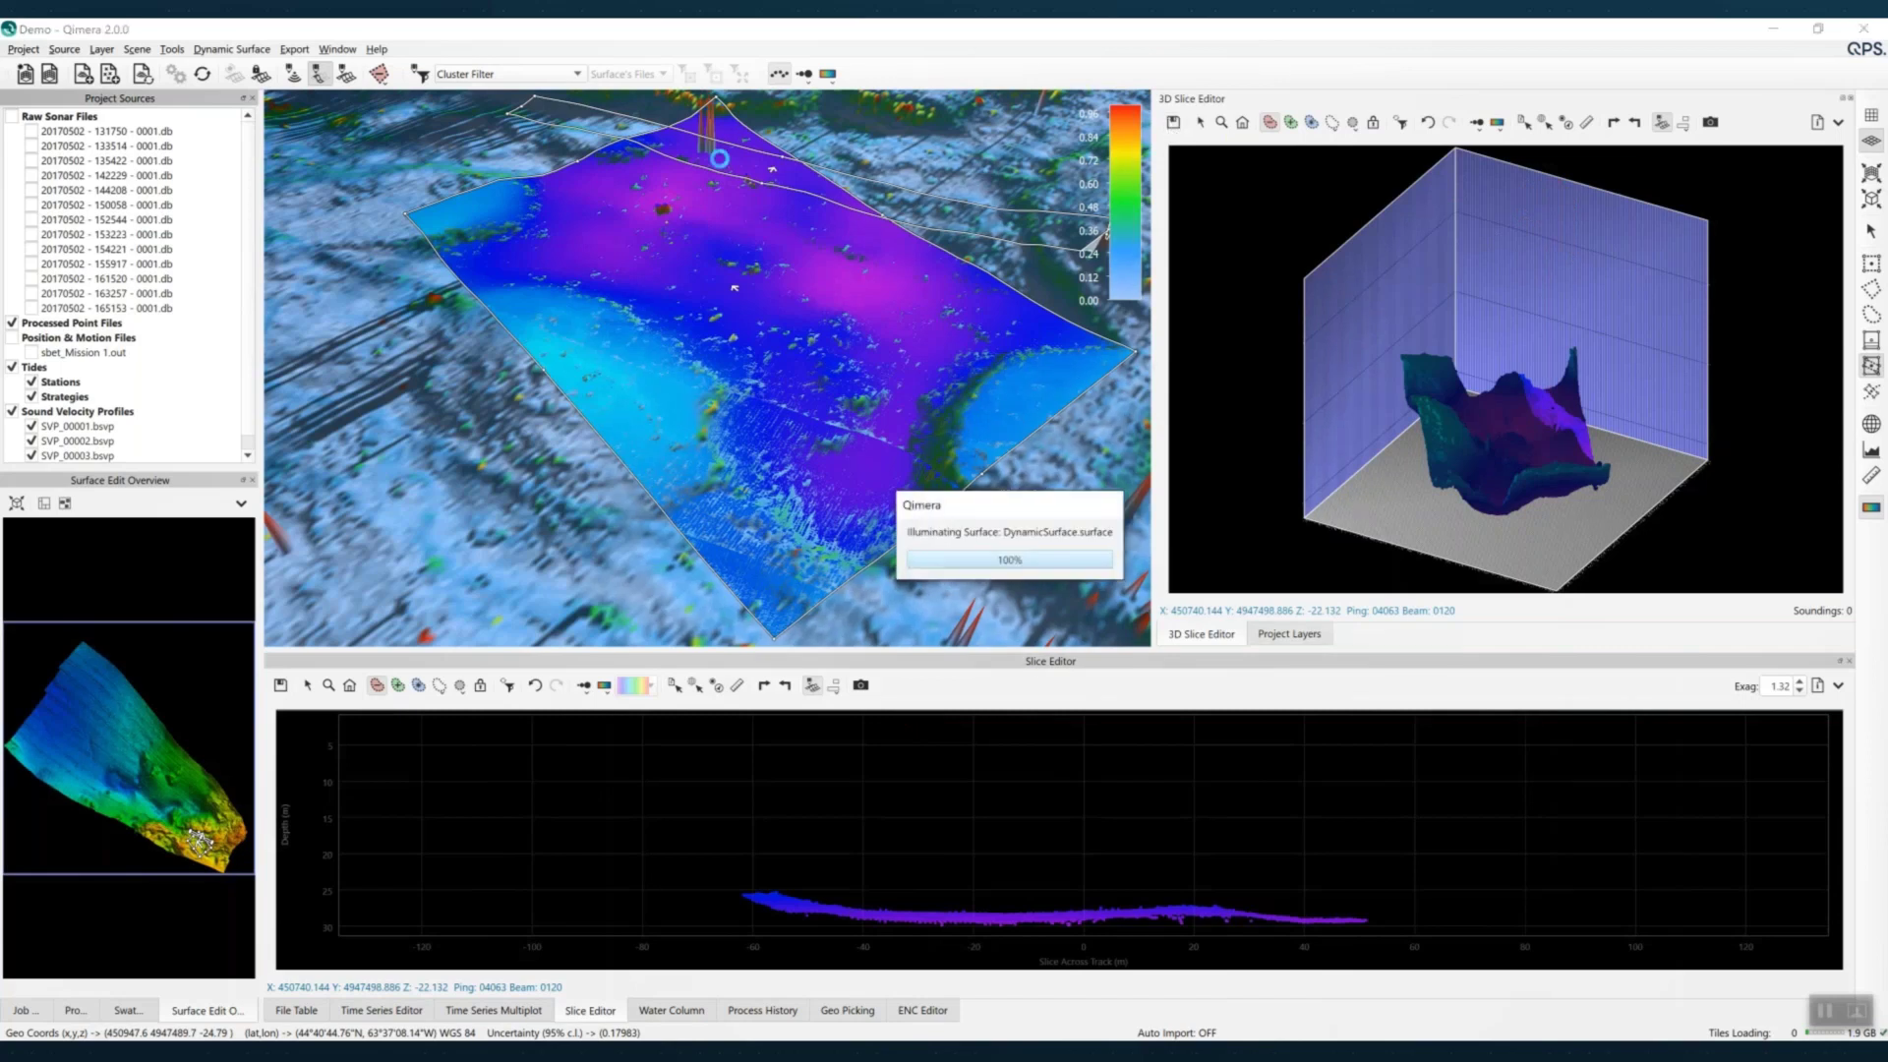
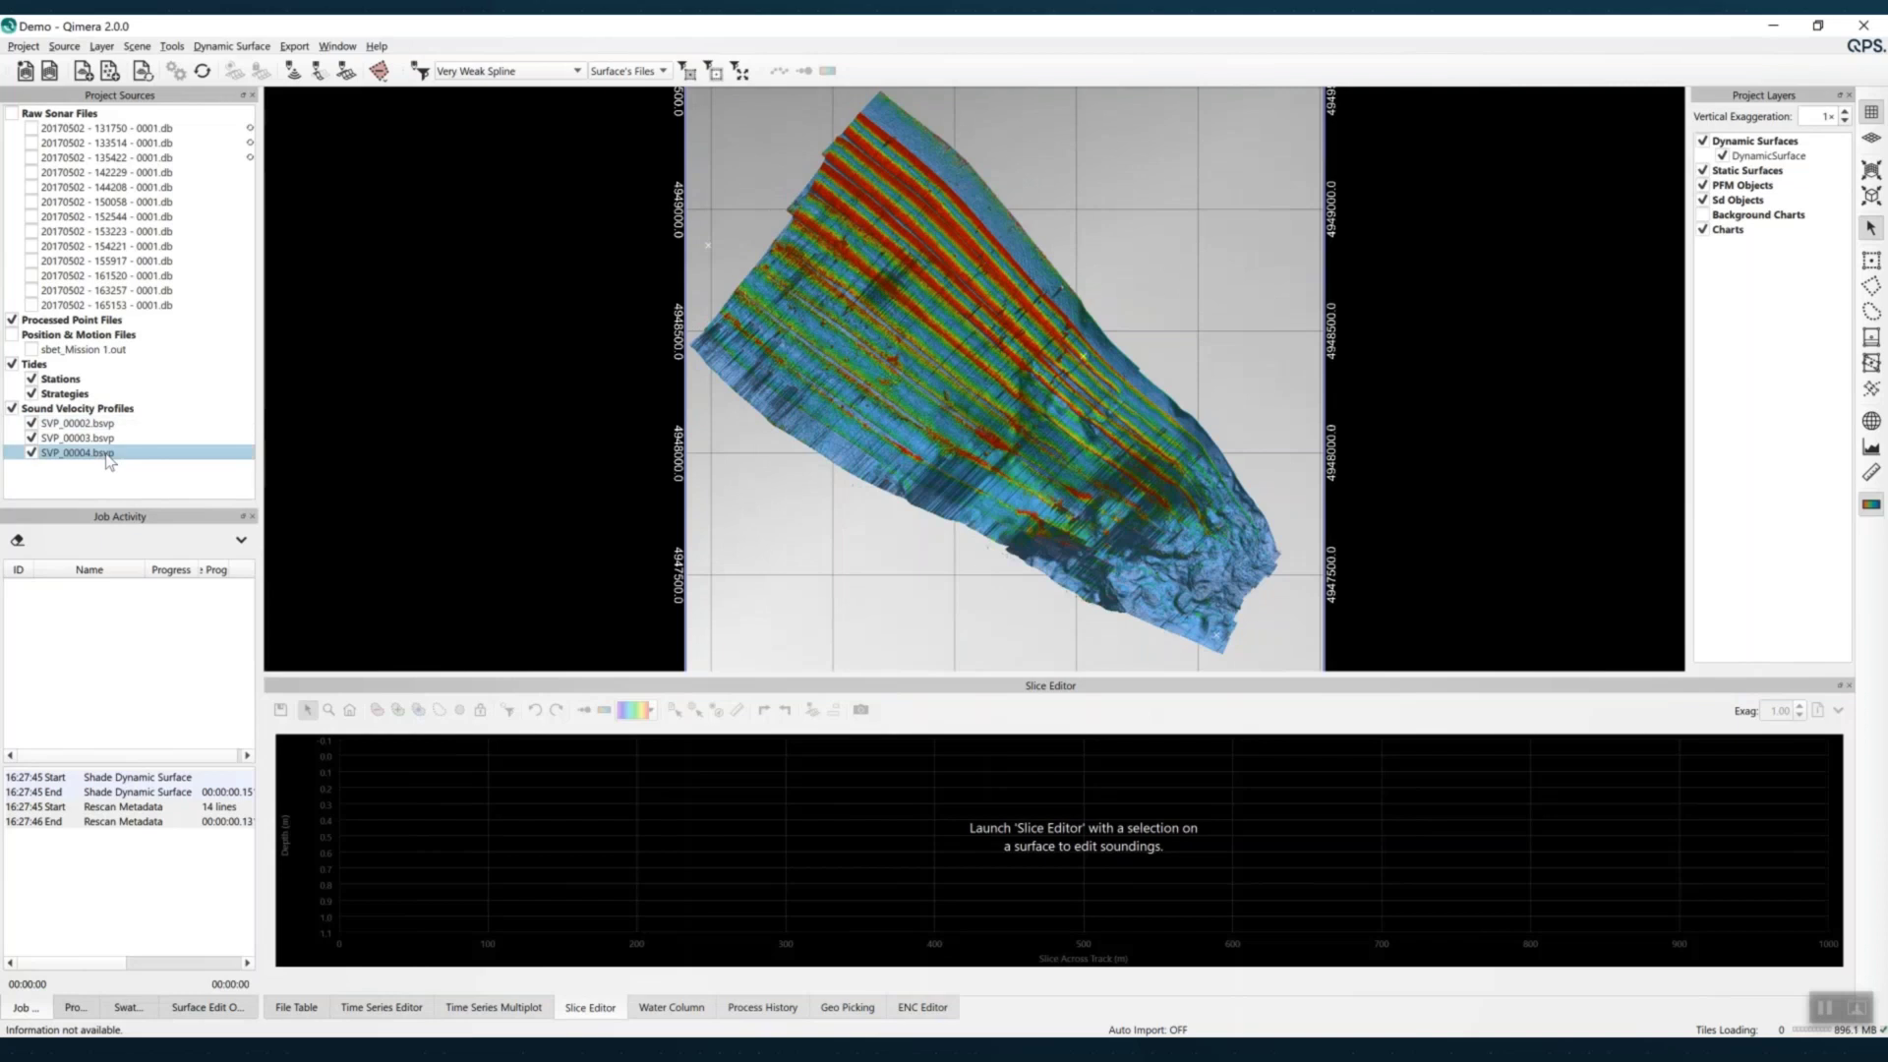
# Remove the SVP_00004.bsvp sound velocity profile from the project
pyautogui.click(167, 523)
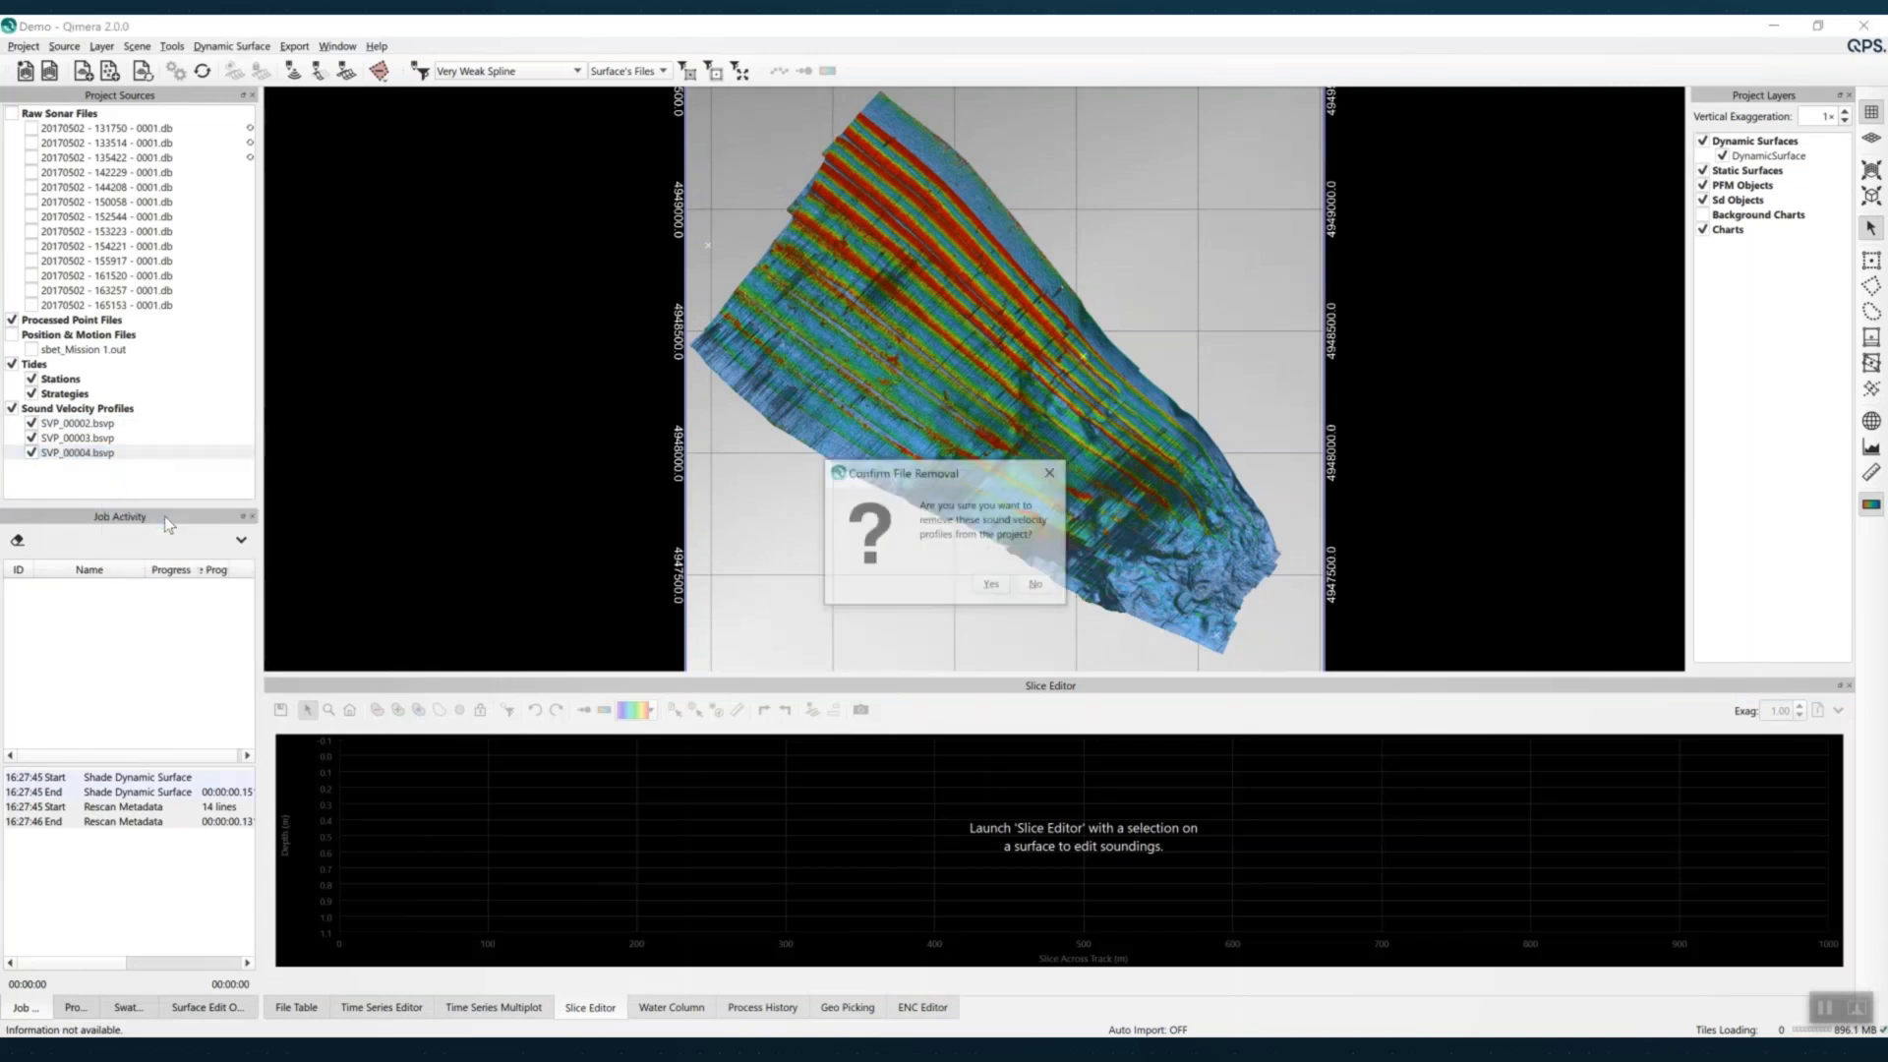
pyautogui.click(991, 587)
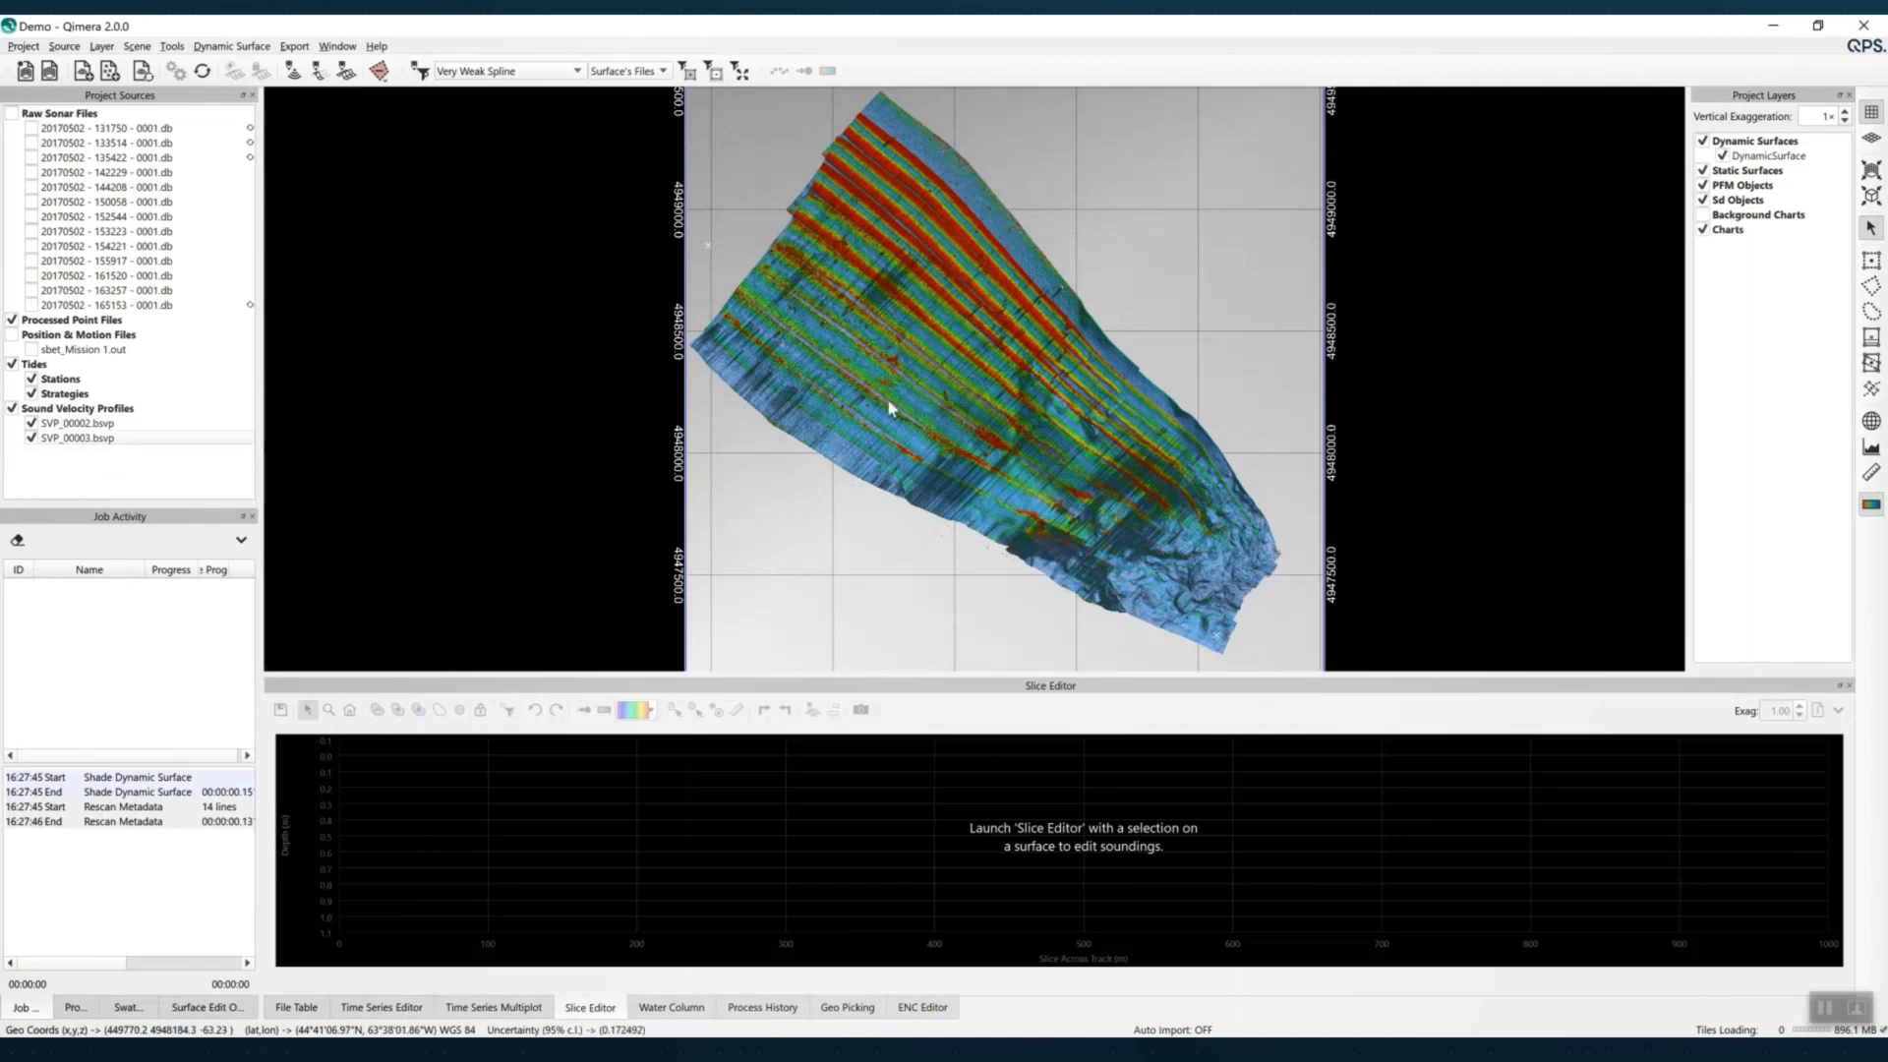
# Set the sound velocity strategy of all raw sonar files to Nearest in distance, accepting the conflicting-settings notice
pyautogui.click(88, 116)
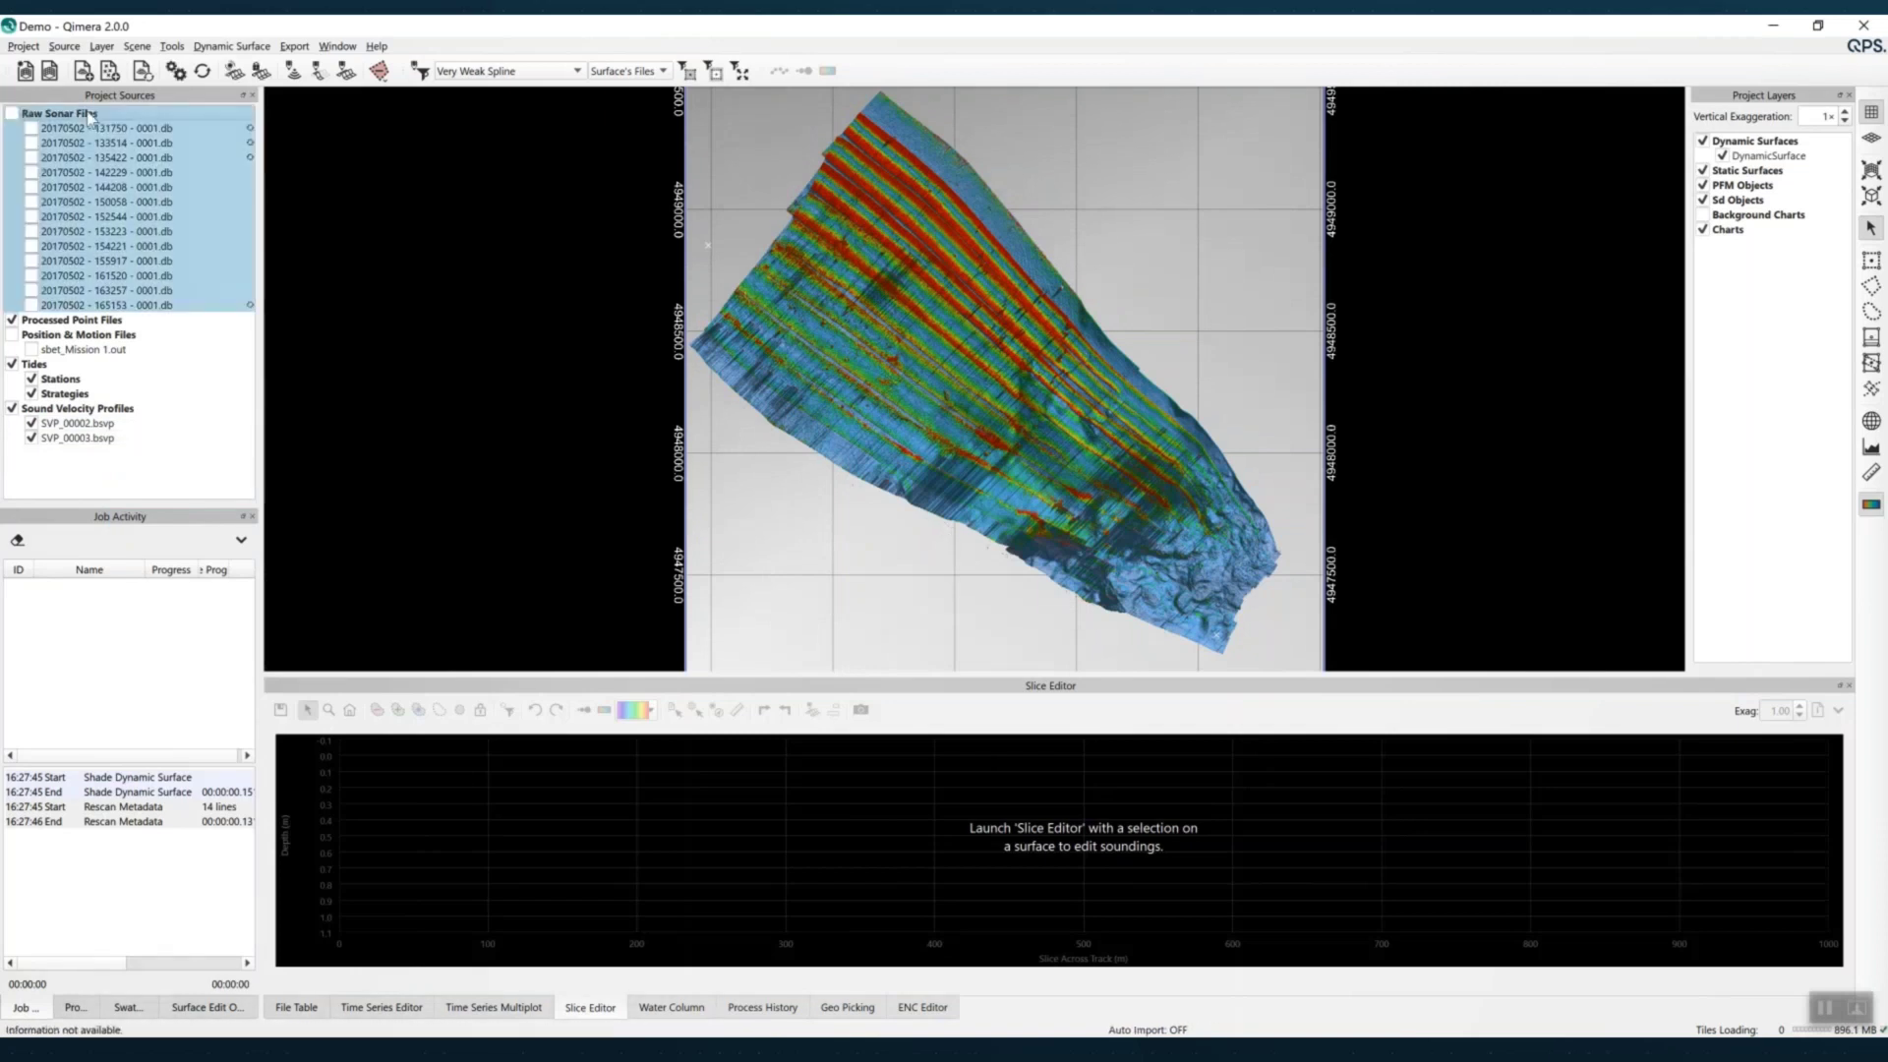
pyautogui.click(177, 74)
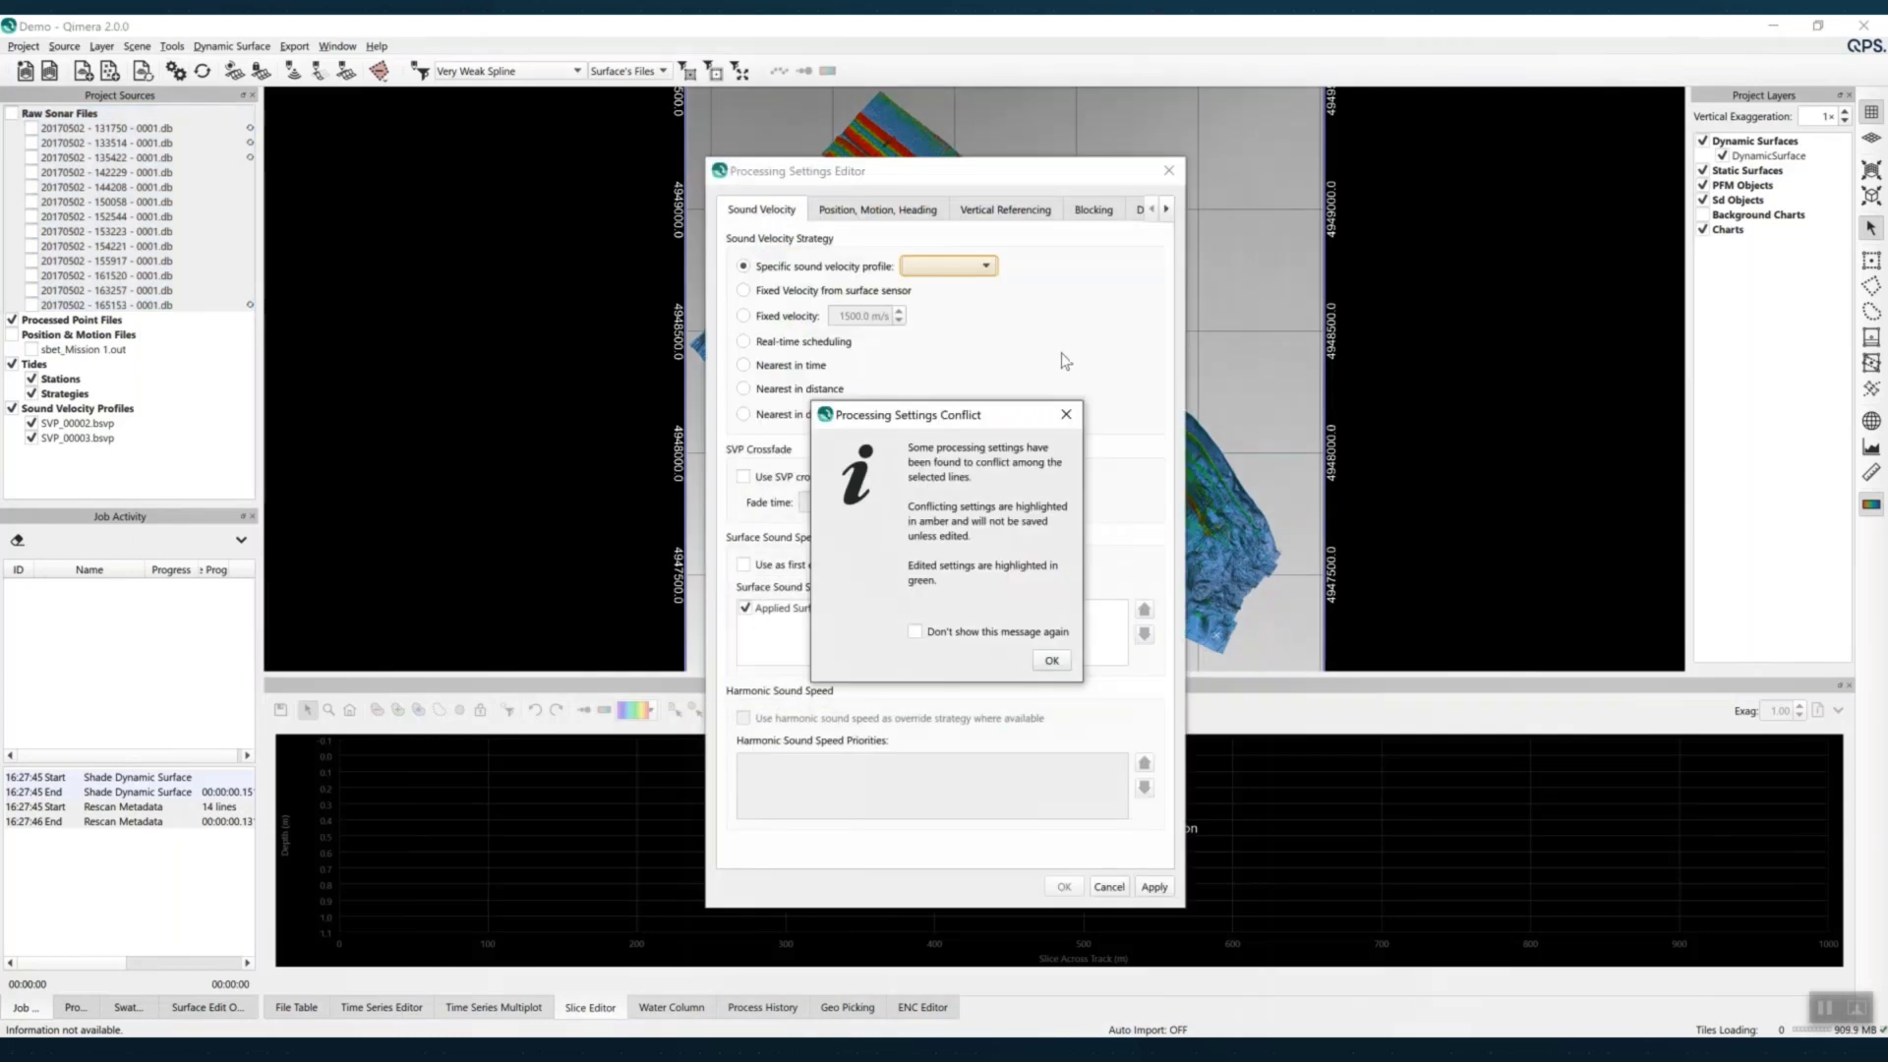
pyautogui.click(1051, 660)
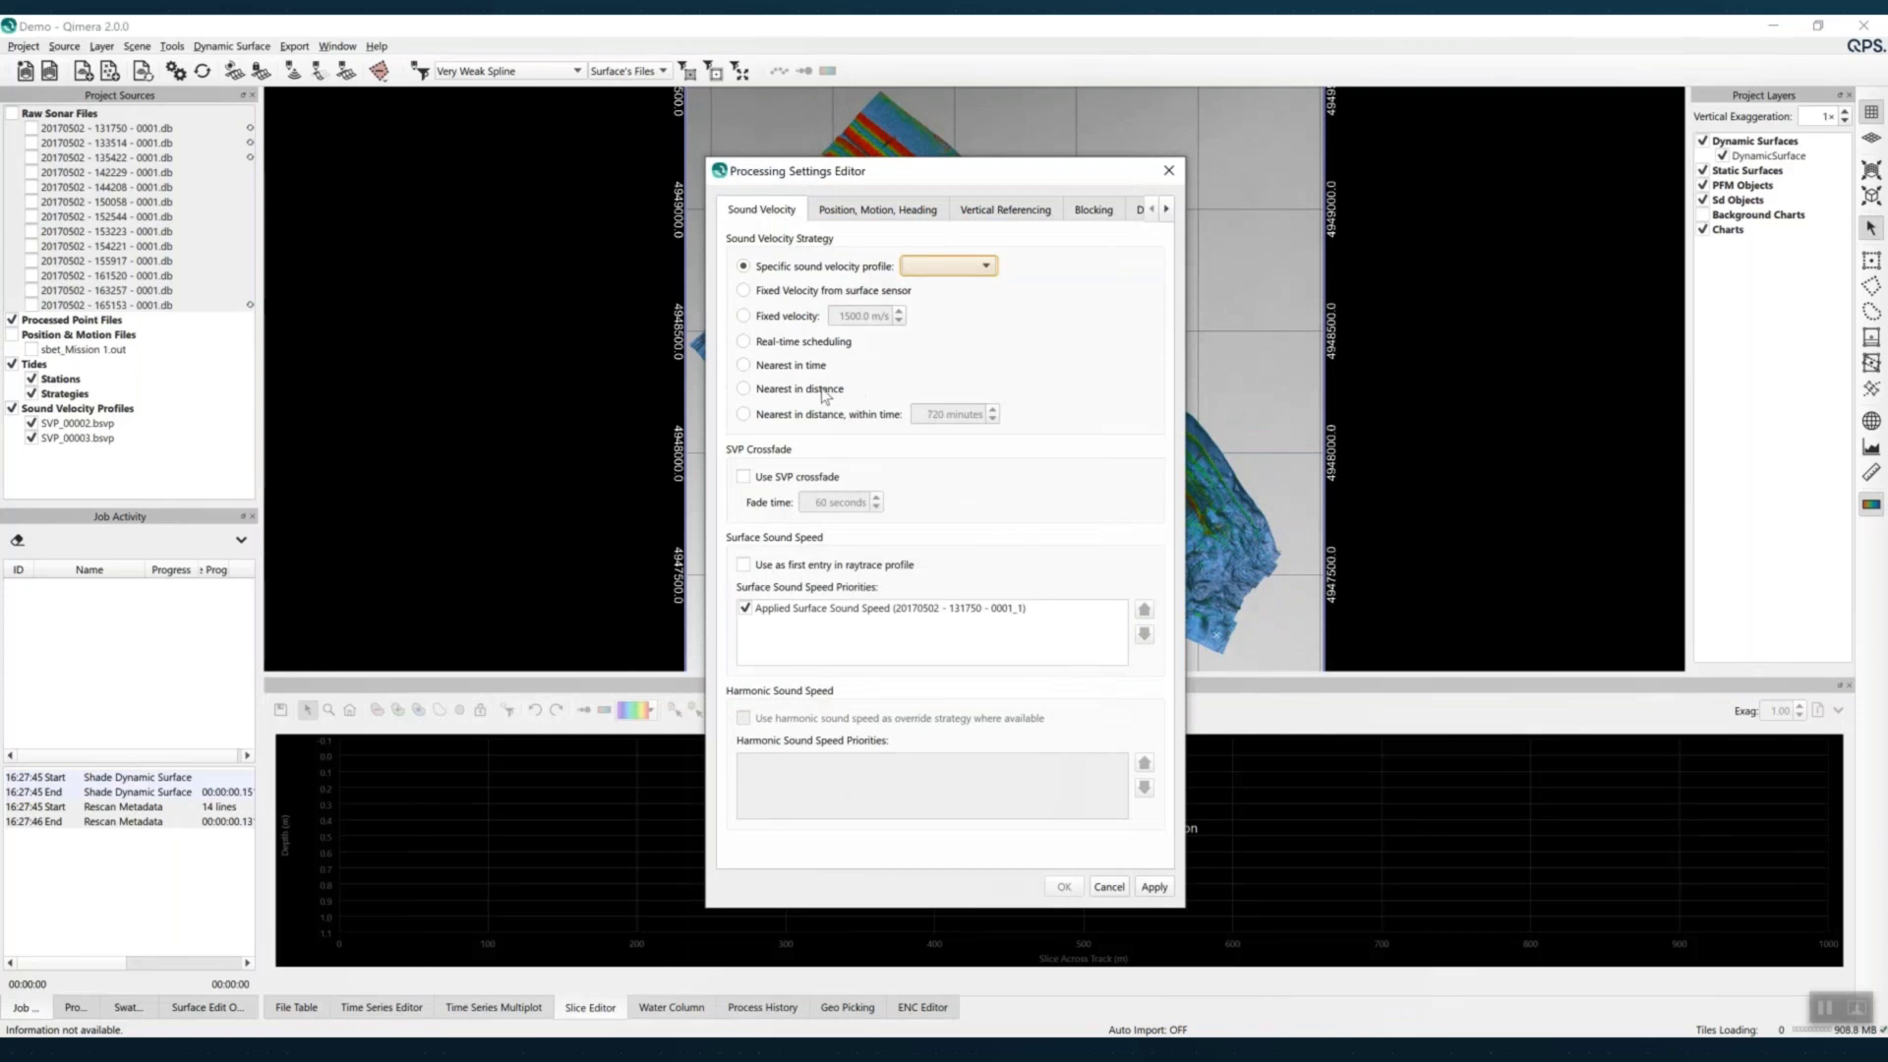
pyautogui.click(777, 394)
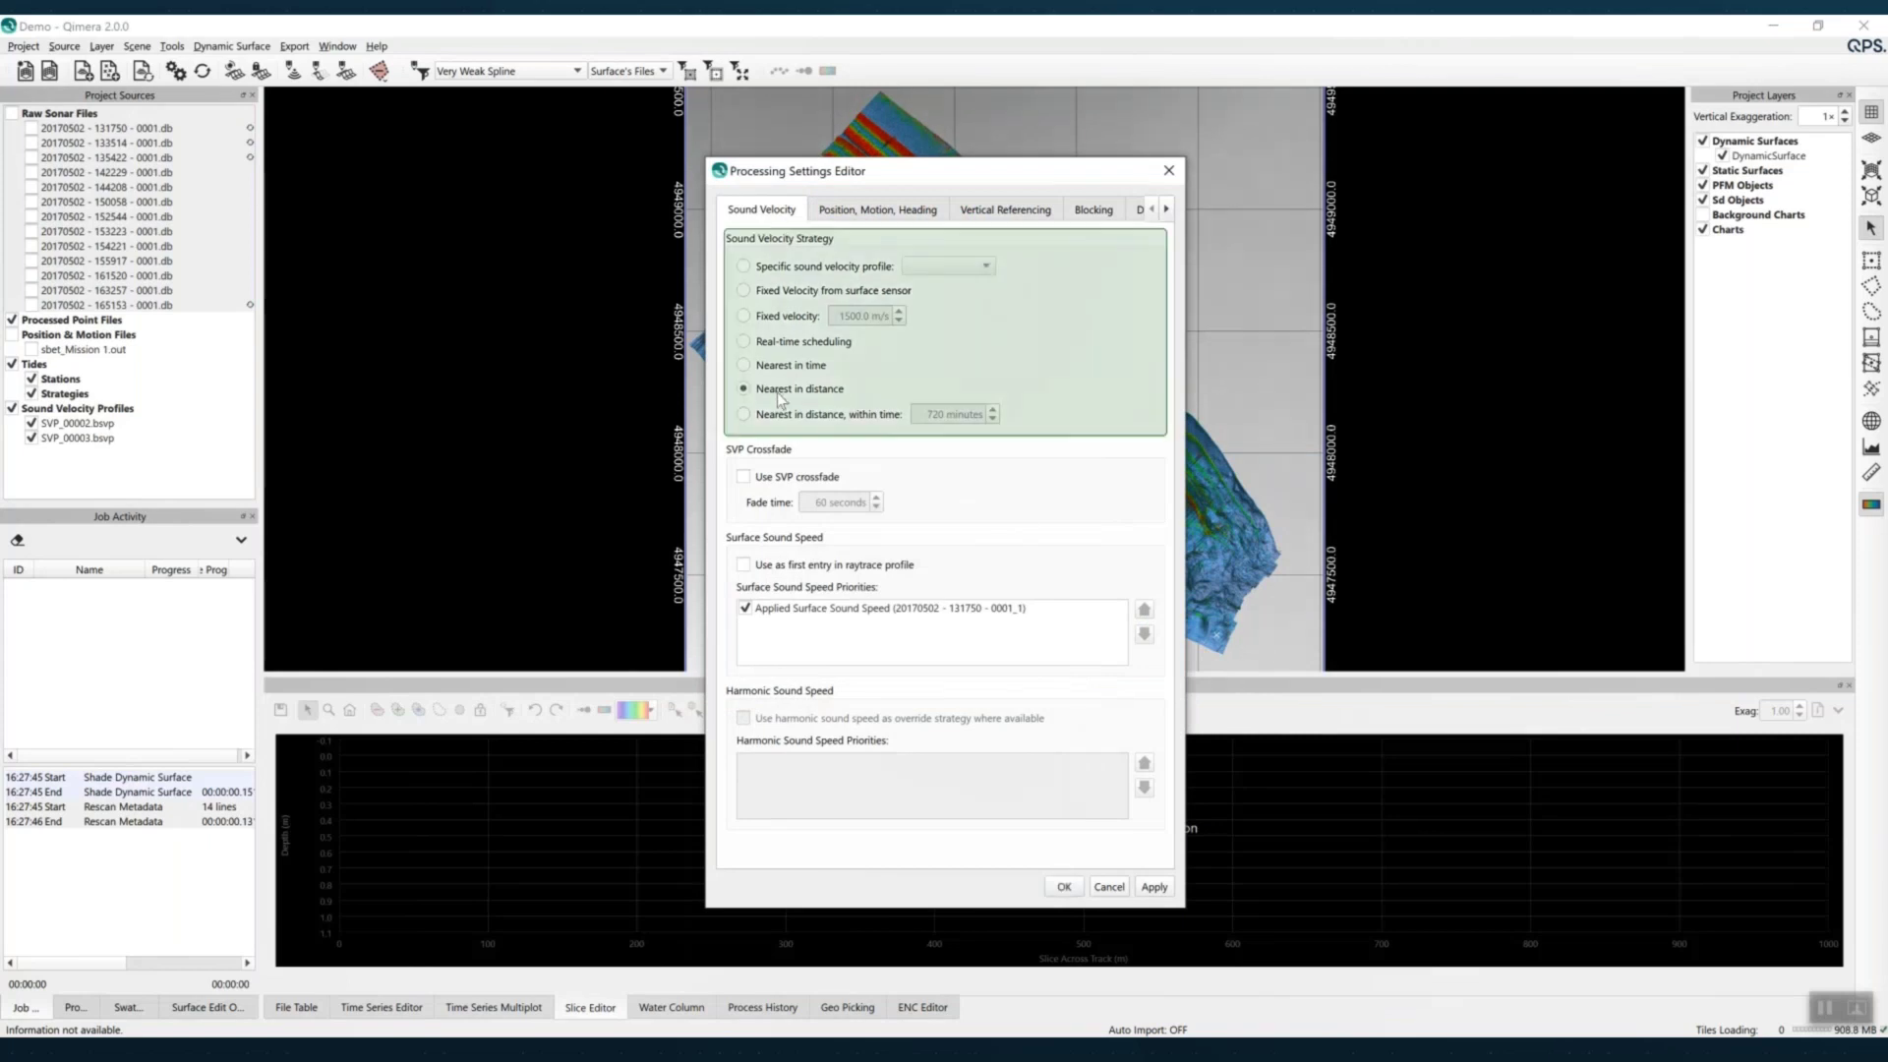
pyautogui.click(1063, 886)
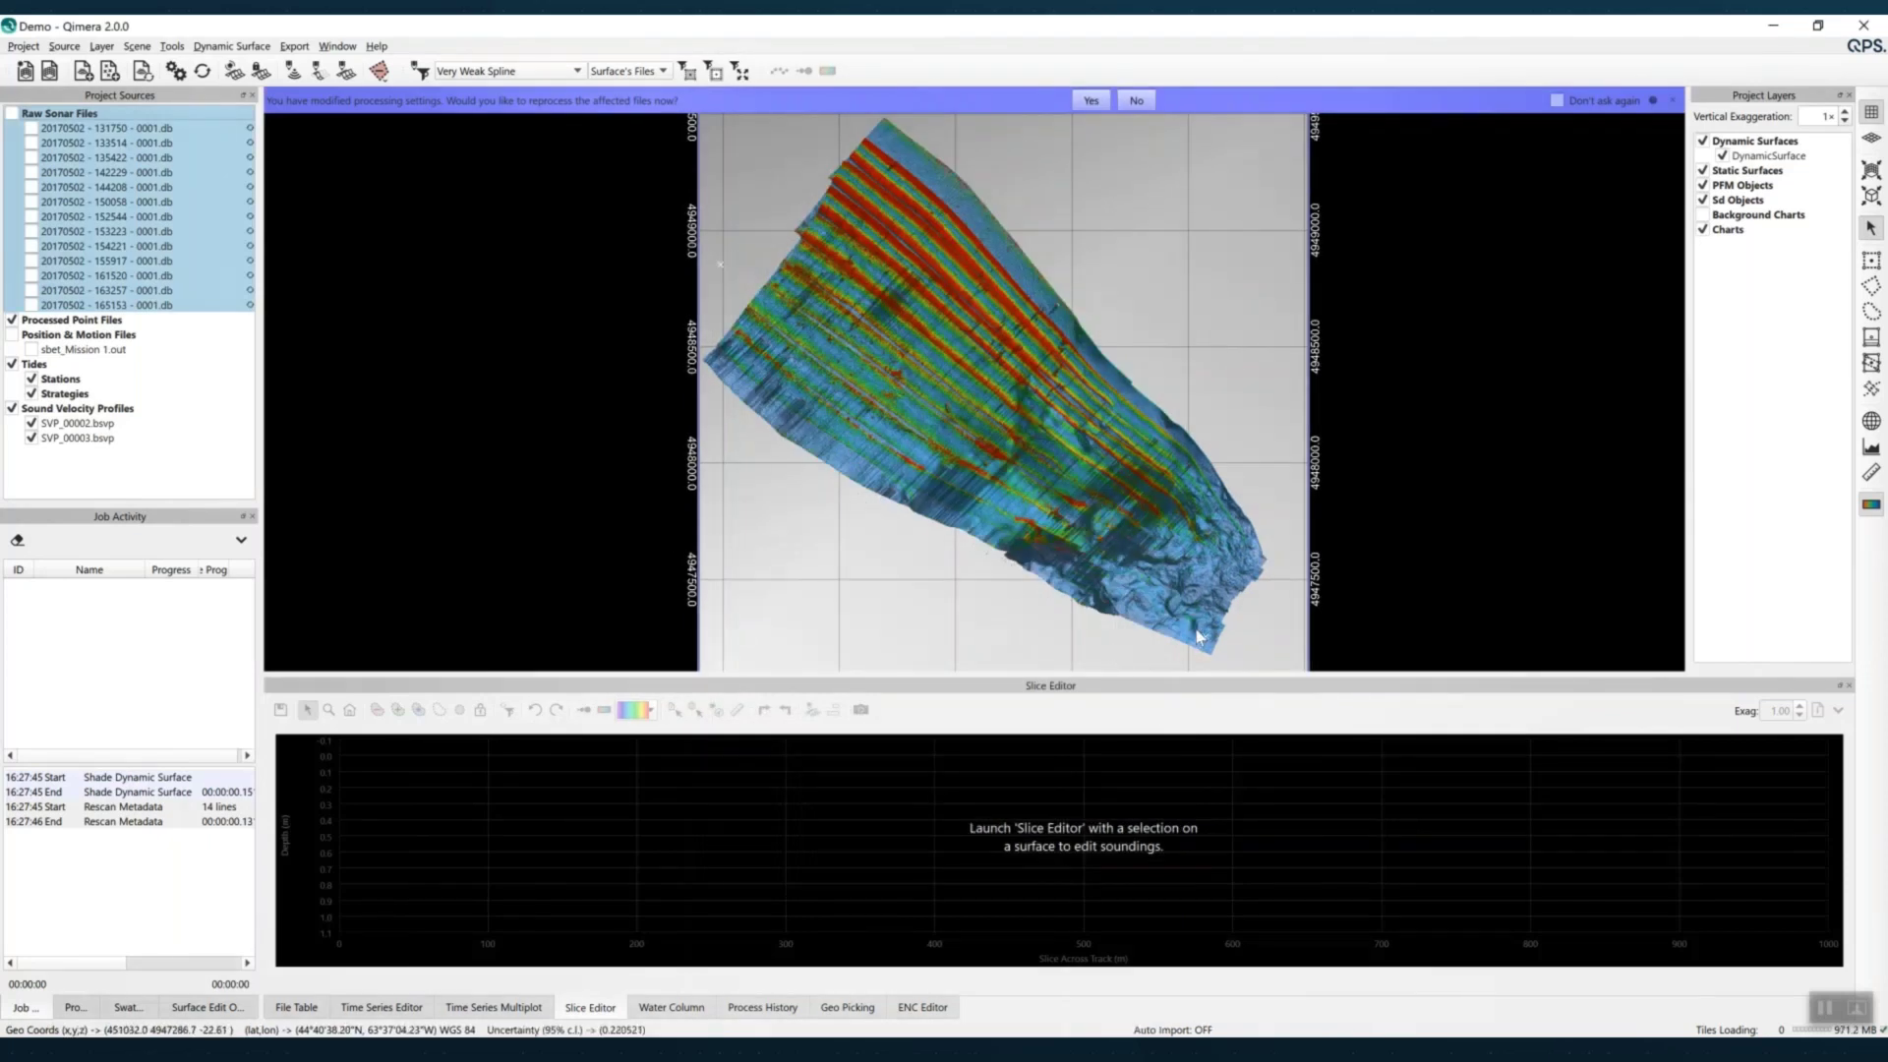
# Draw a depth profile about 2400 m long from the surface's southeast end to its northwest edge, and reprocess the affected files
pyautogui.moveTo(1197, 628); pyautogui.dragTo(718, 264)
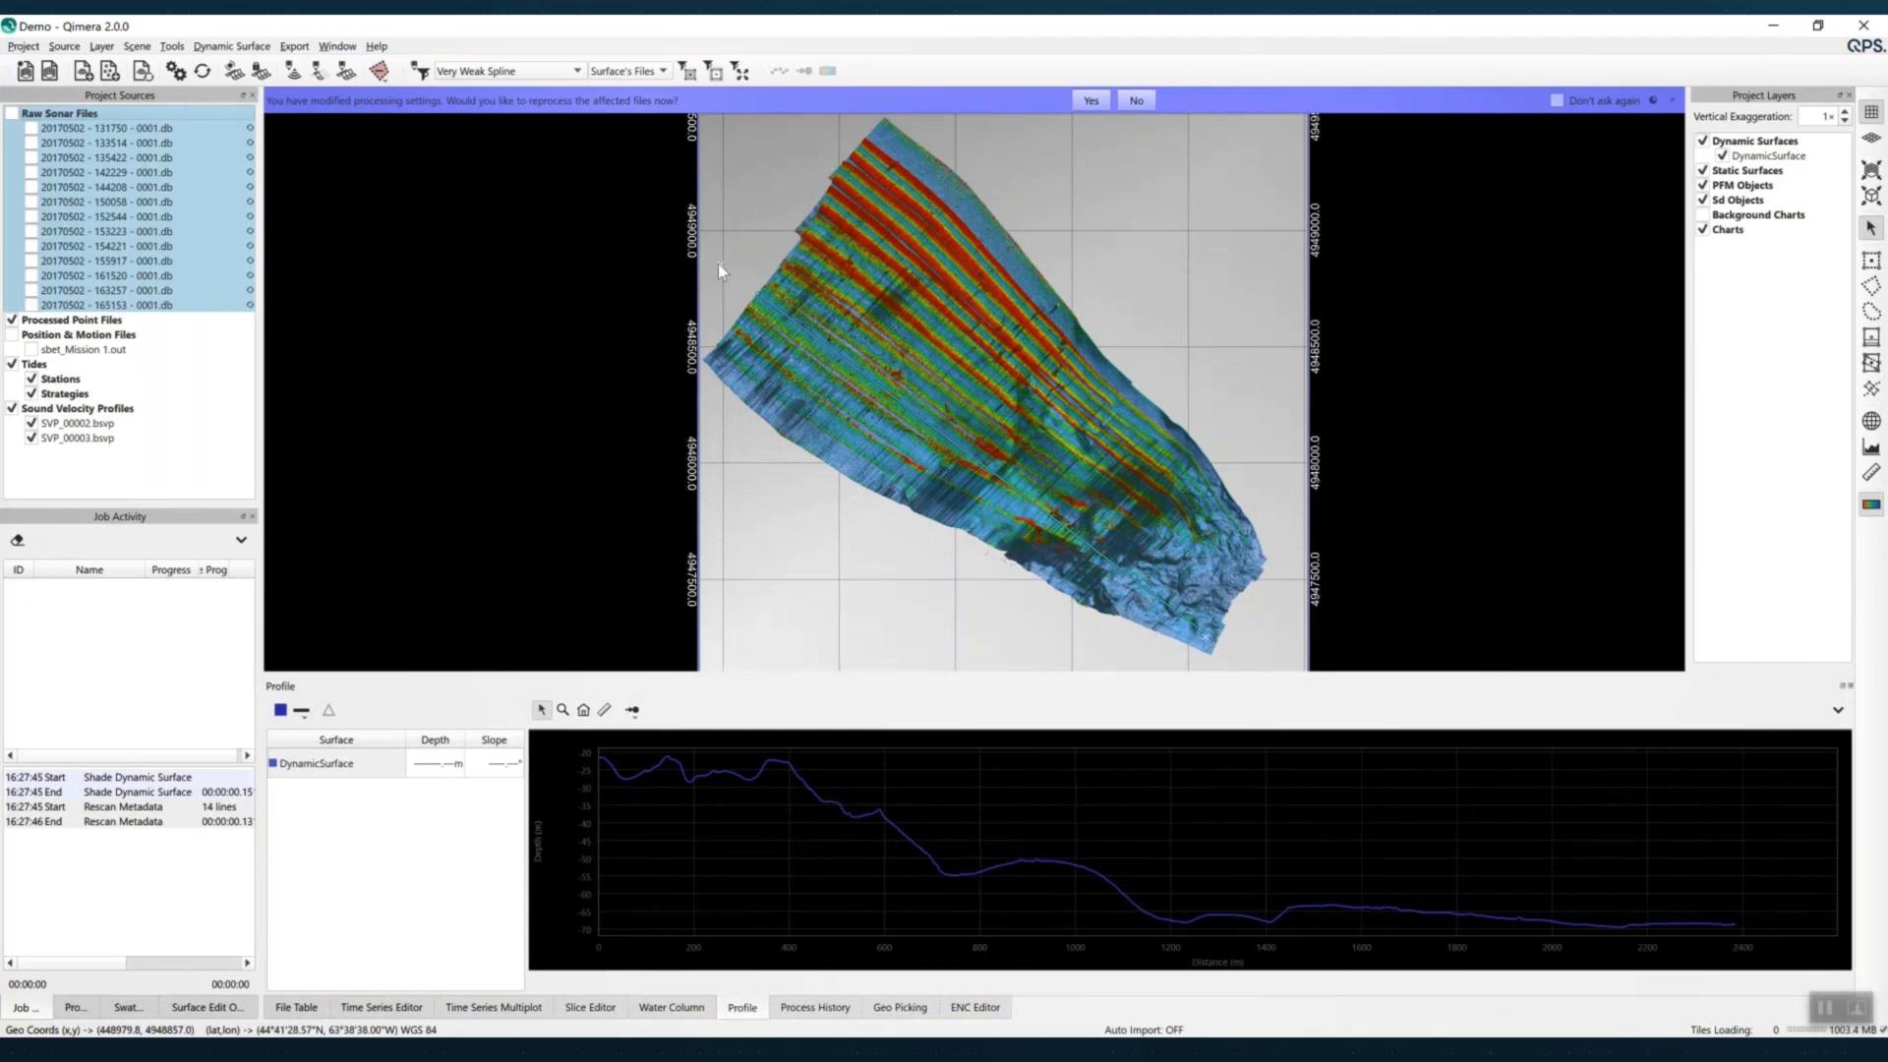
pyautogui.click(1099, 101)
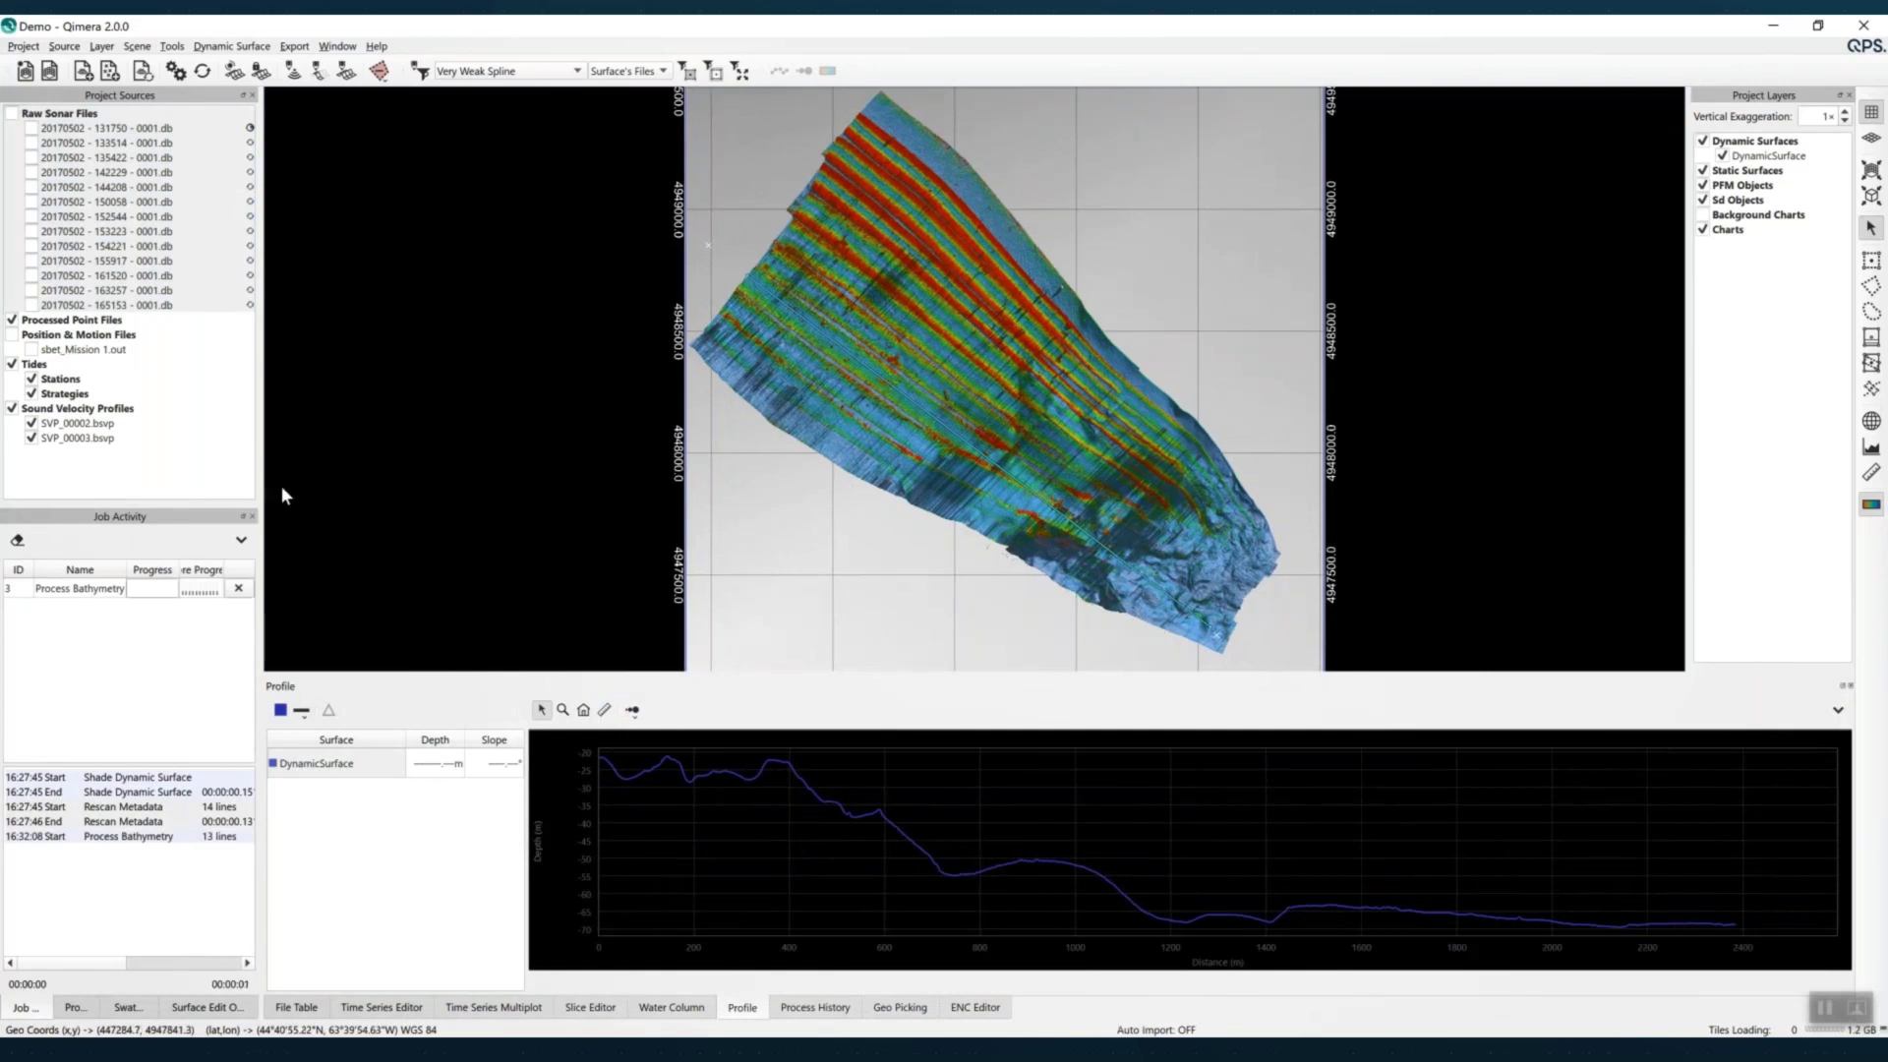
# Open the SVP Editor and compare the sound speed curves and depth coverage of SVP_00002 and SVP_00003
pyautogui.click(93, 424)
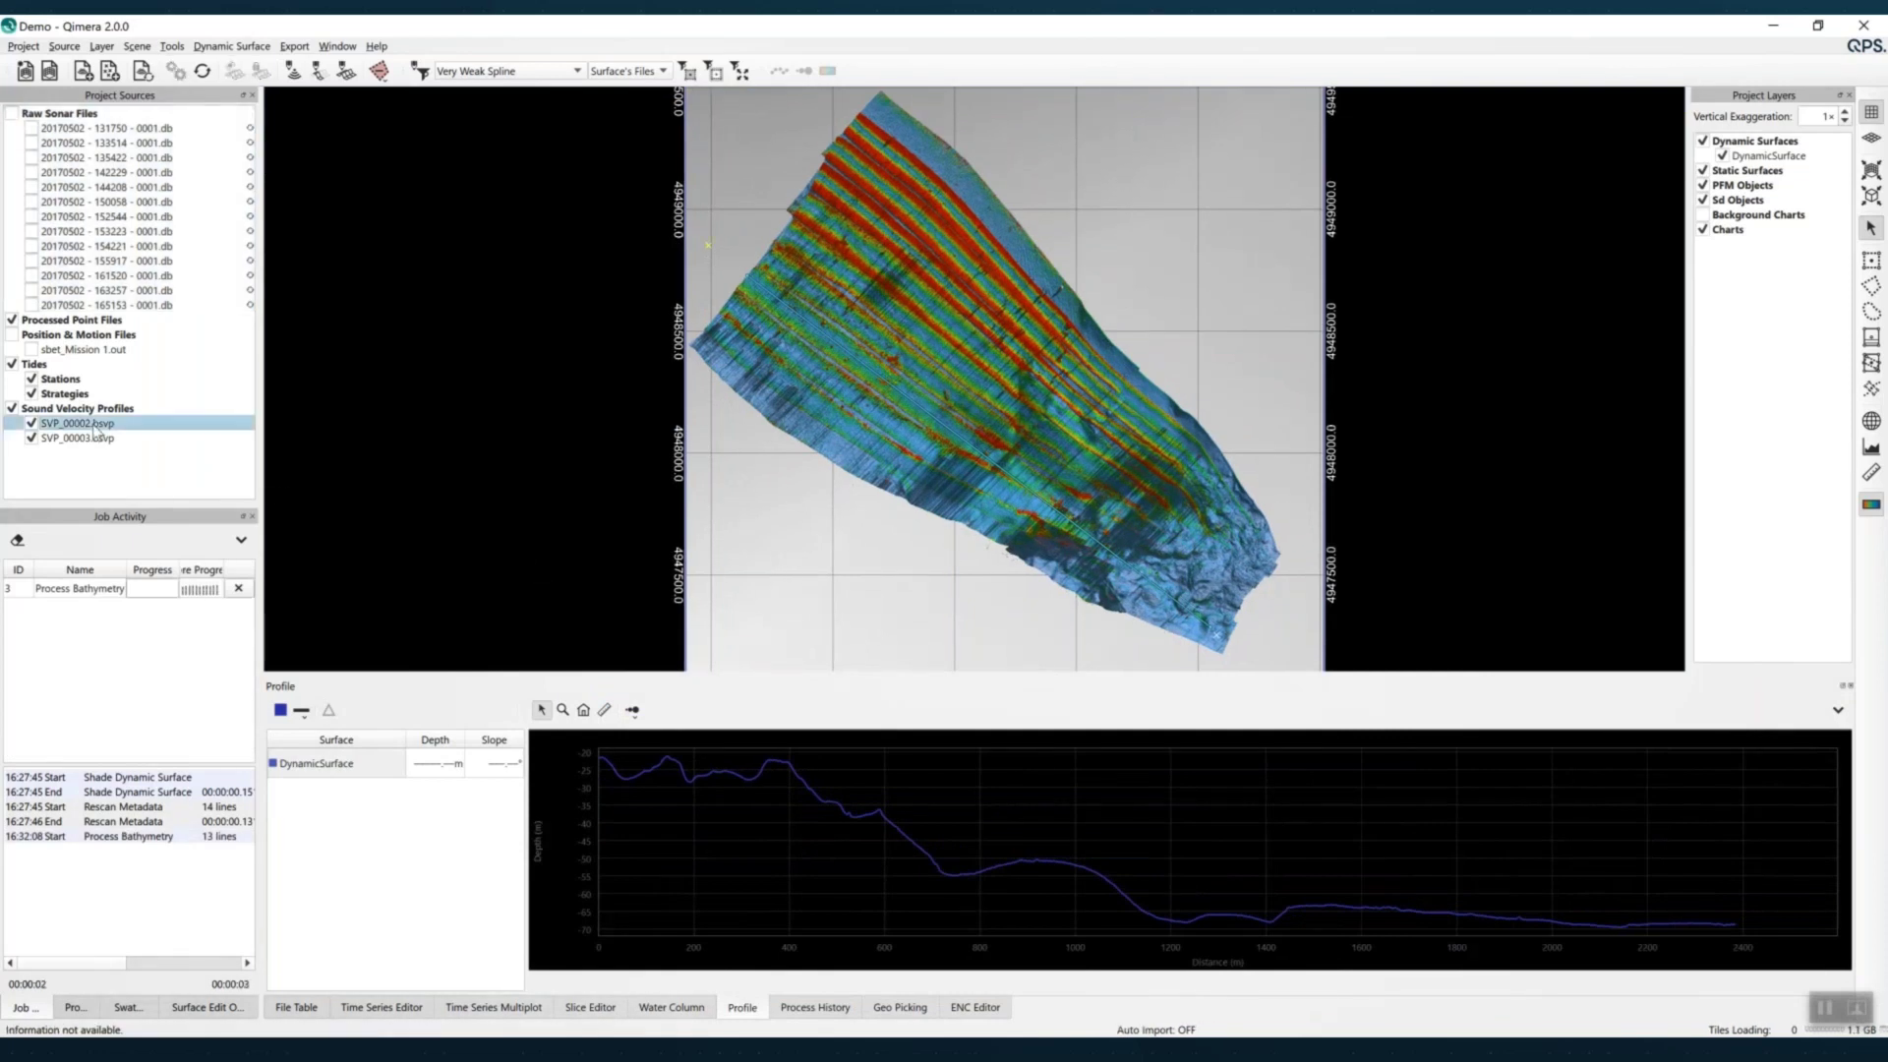
pyautogui.doubleClick(91, 439)
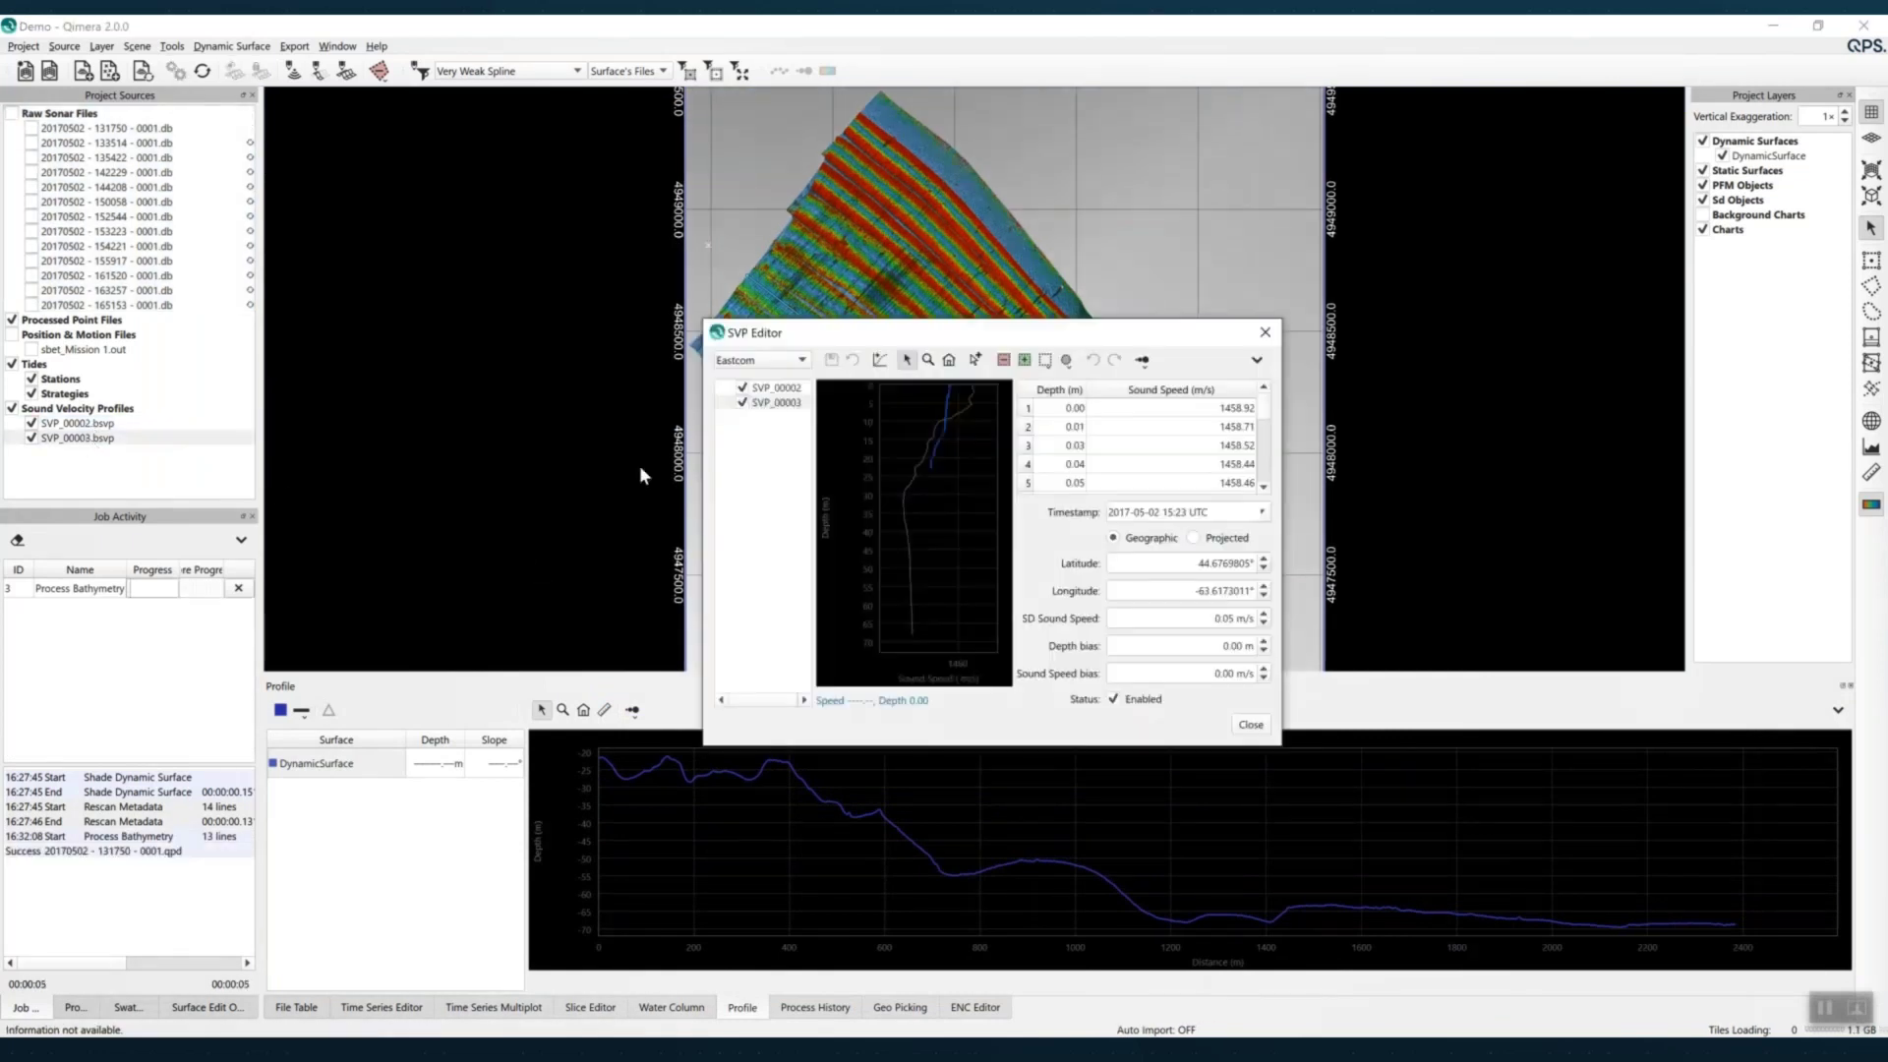
pyautogui.click(934, 468)
pyautogui.click(919, 463)
pyautogui.click(917, 638)
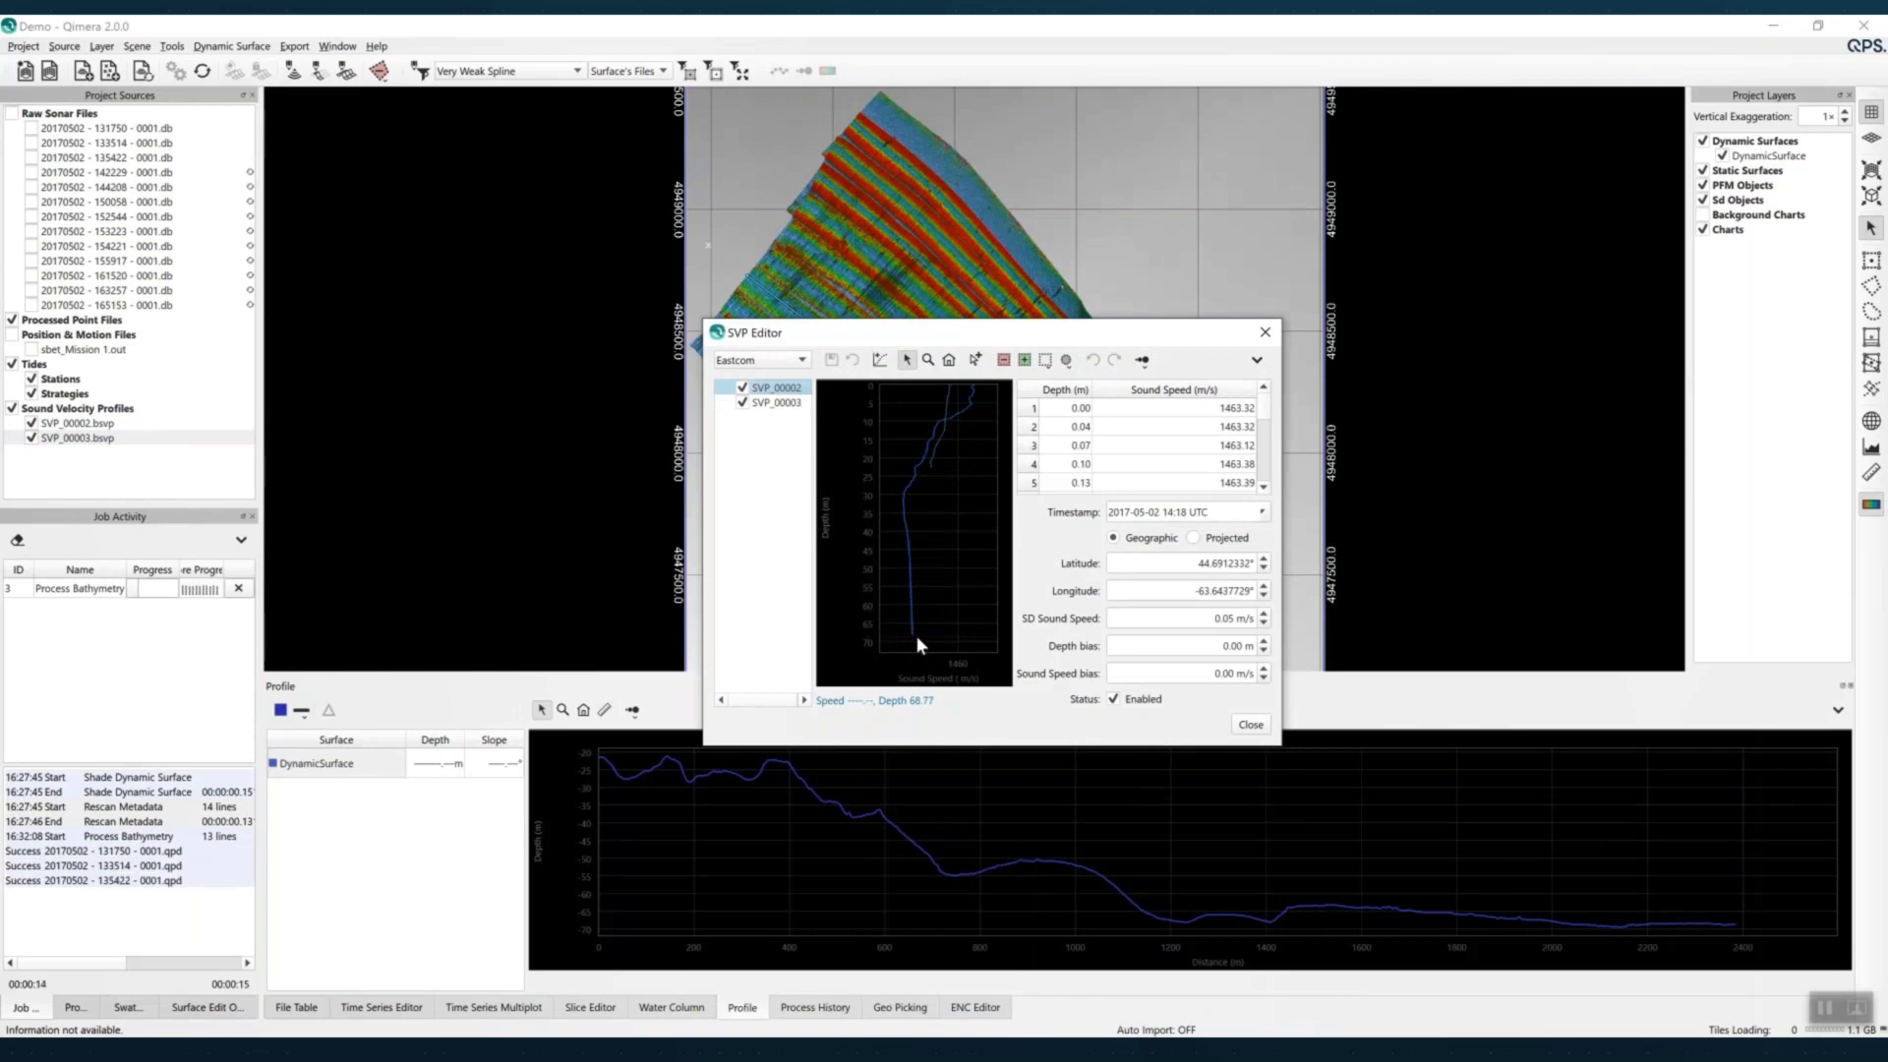
pyautogui.click(1250, 726)
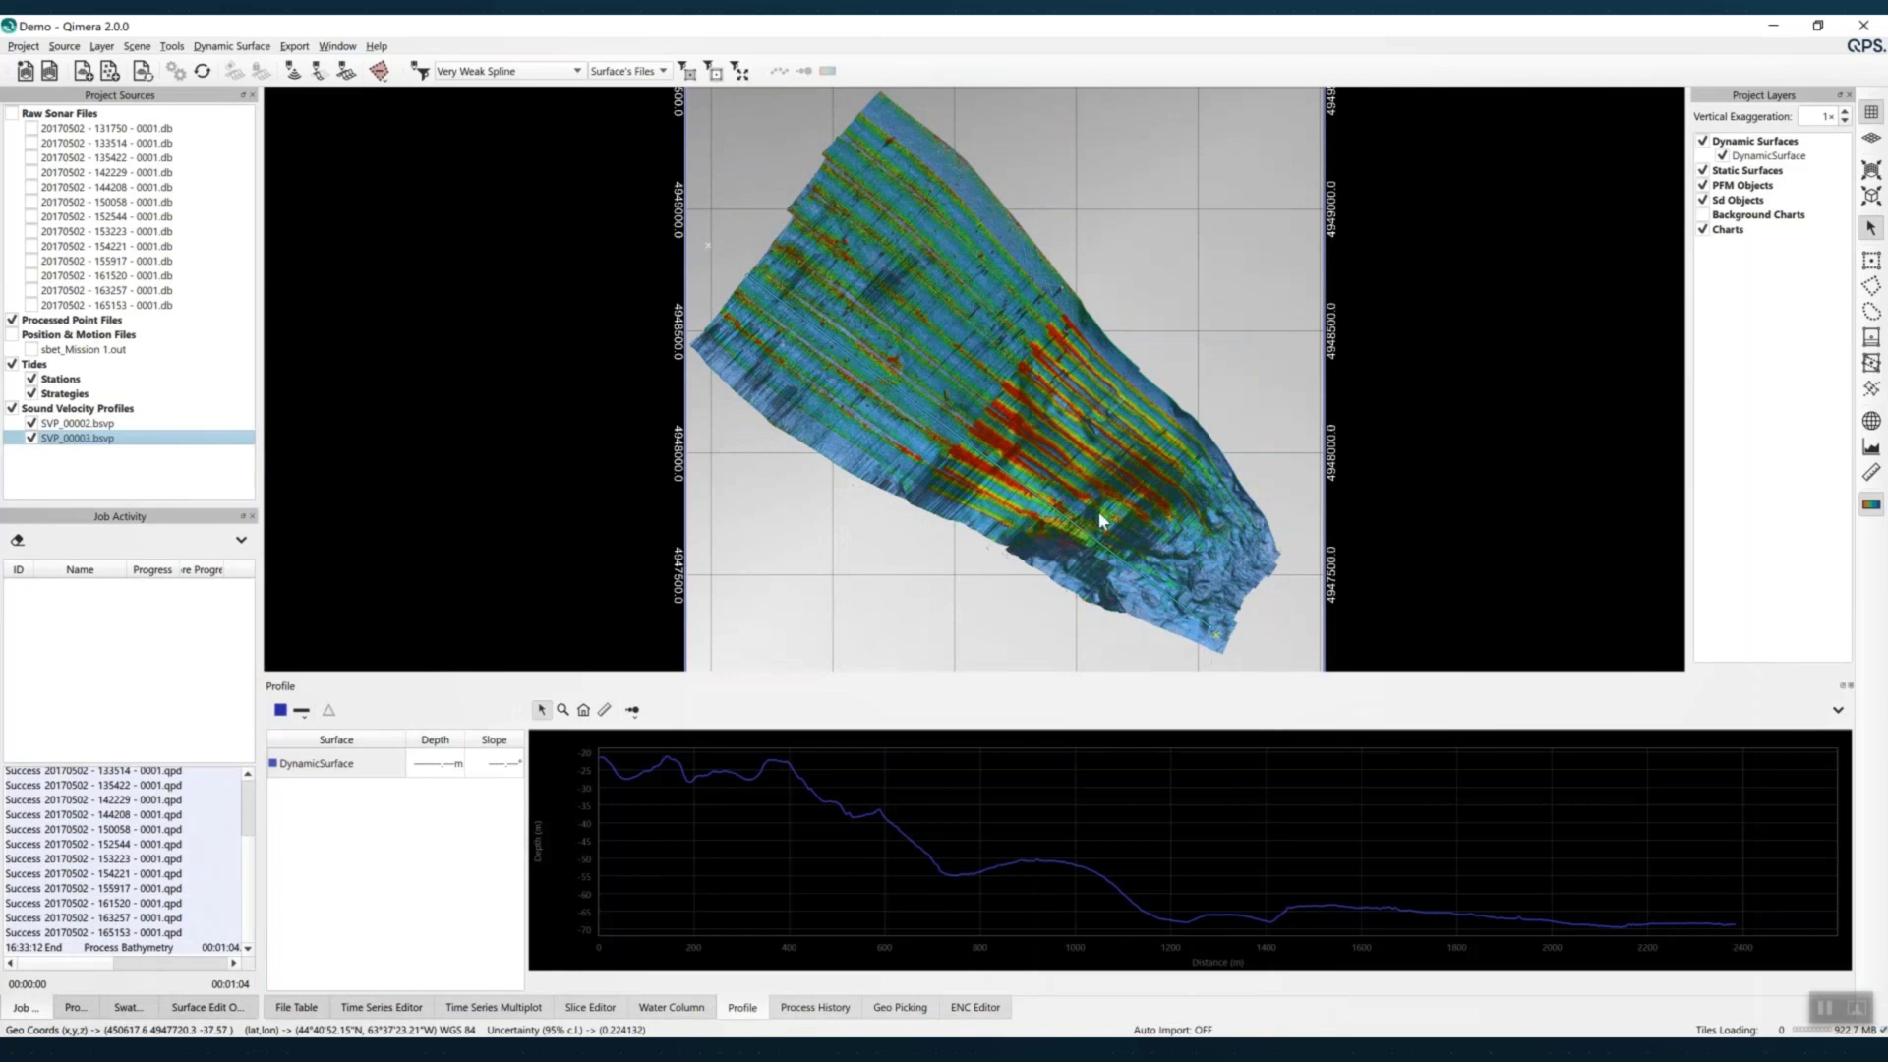
# Draw a surface profile about 130 m long across the edge of the high-uncertainty zone and inspect the depth change along it
pyautogui.moveTo(998, 414); pyautogui.dragTo(977, 380, button='middle')
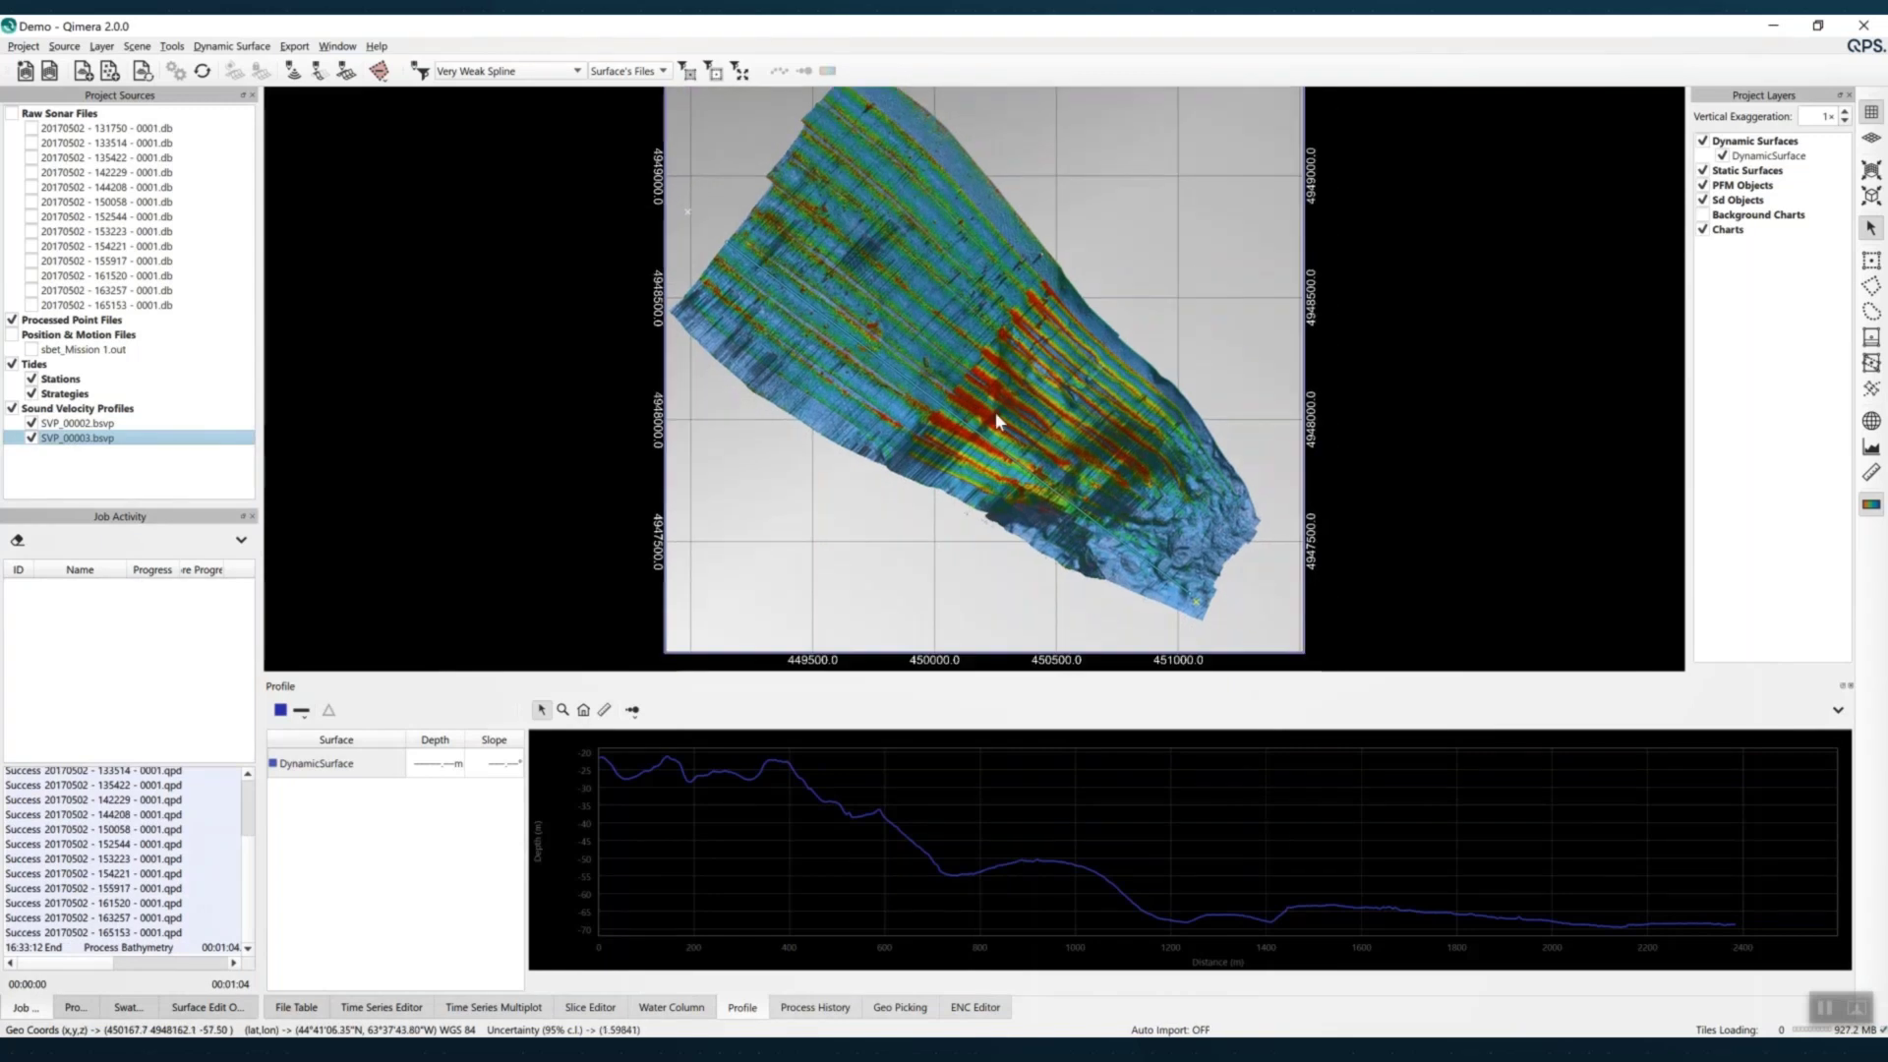
pyautogui.scroll(5, 976, 376)
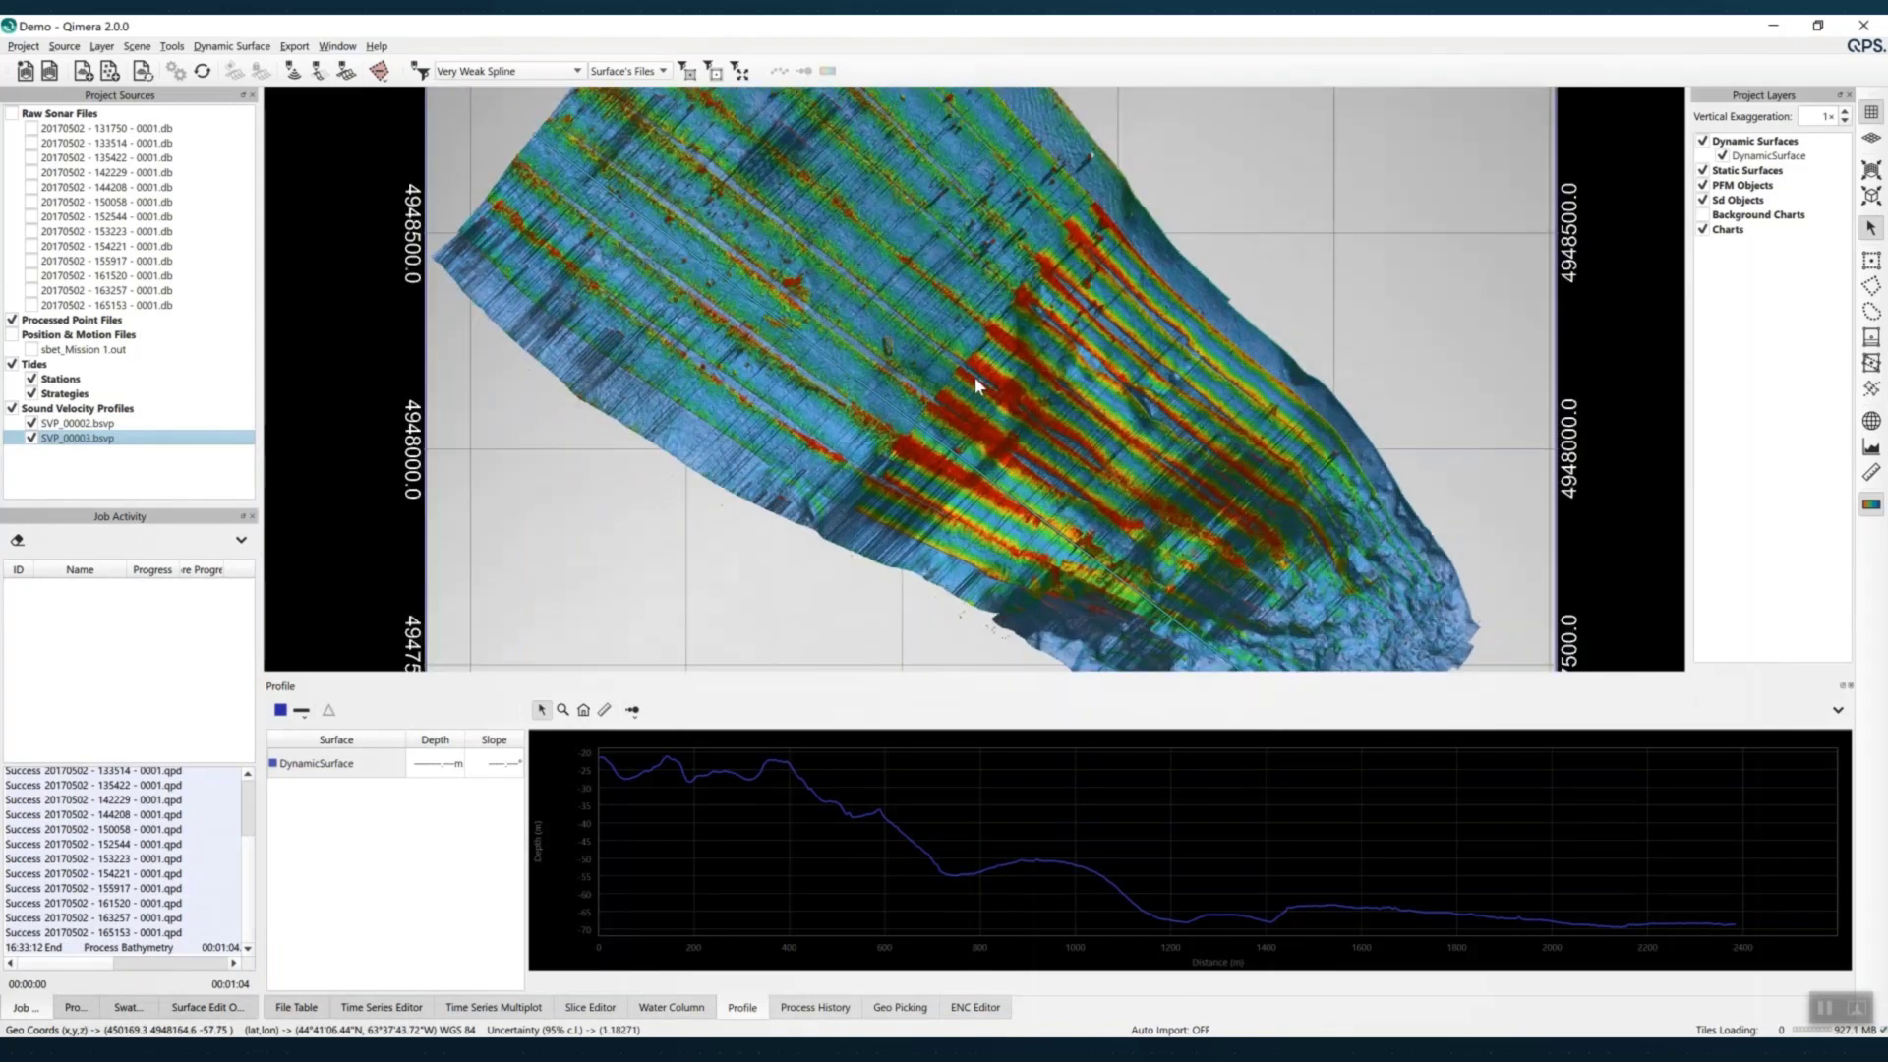
pyautogui.scroll(4, 975, 384)
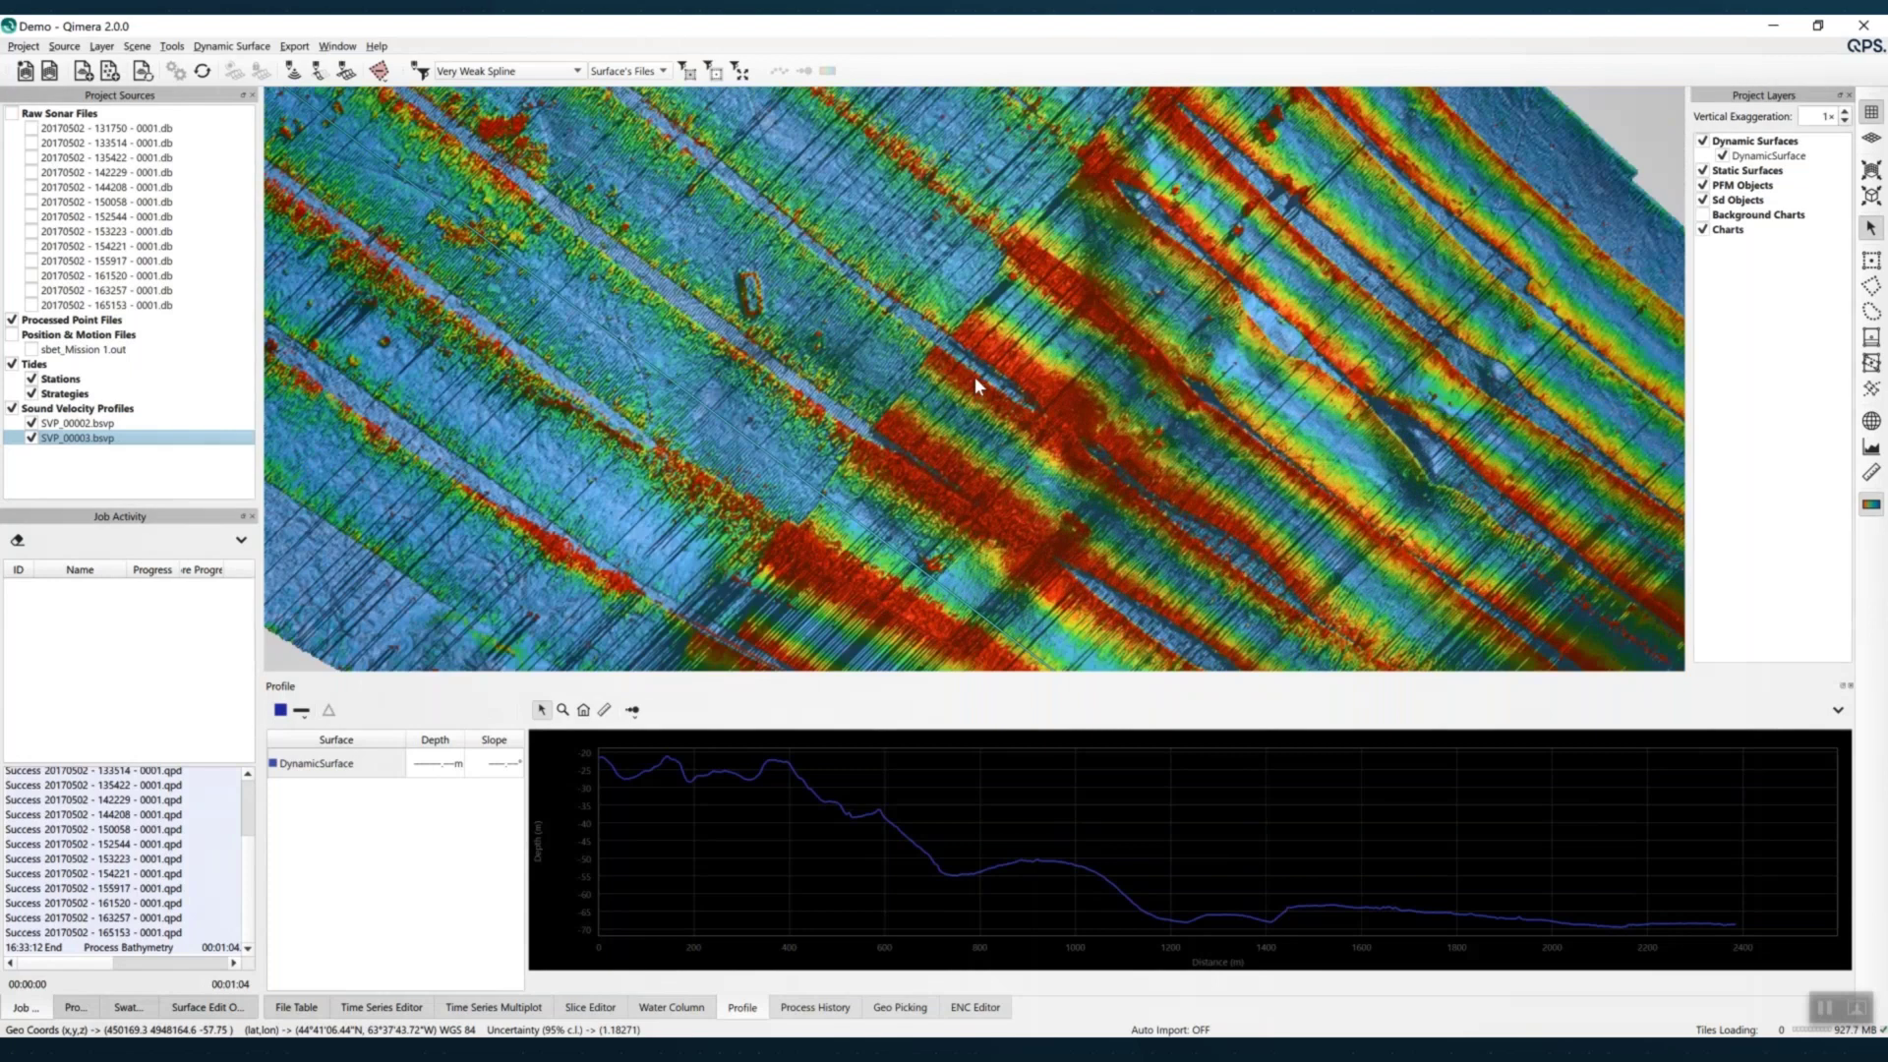
pyautogui.scroll(1, 976, 383)
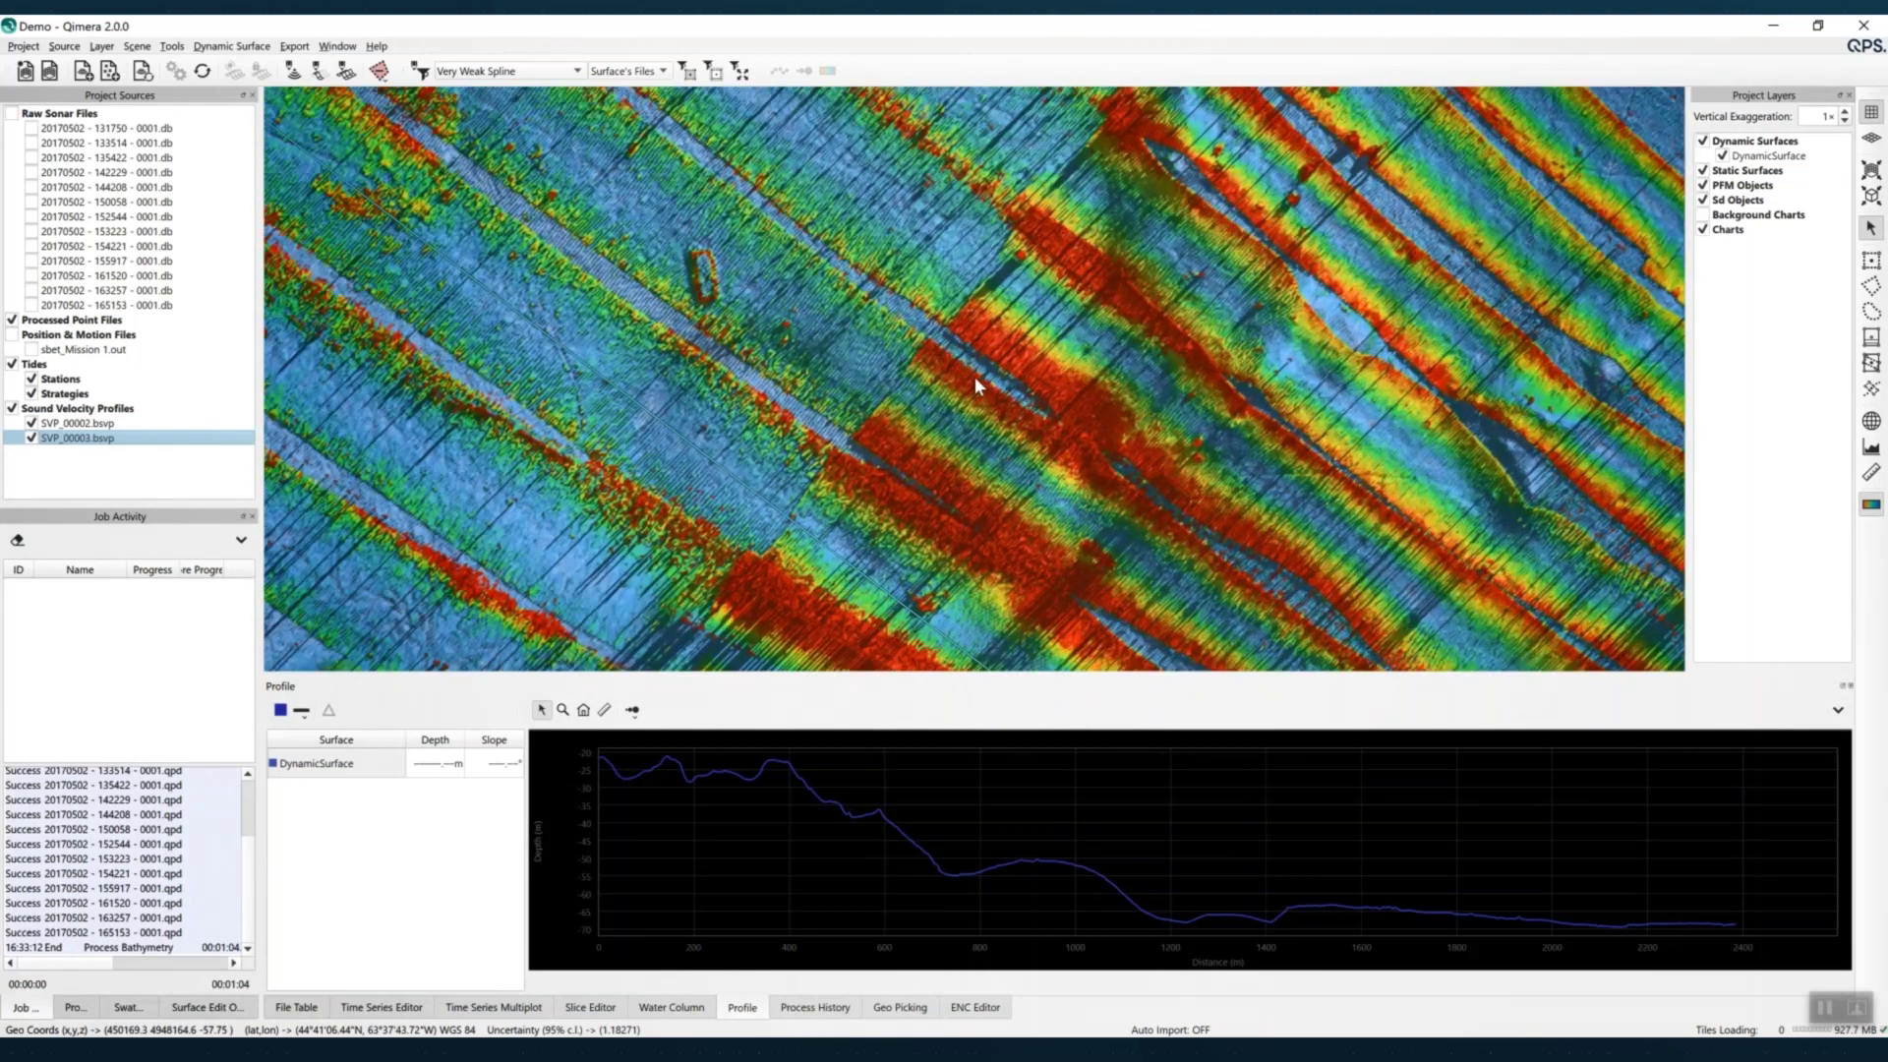
pyautogui.moveTo(981, 391); pyautogui.dragTo(846, 308)
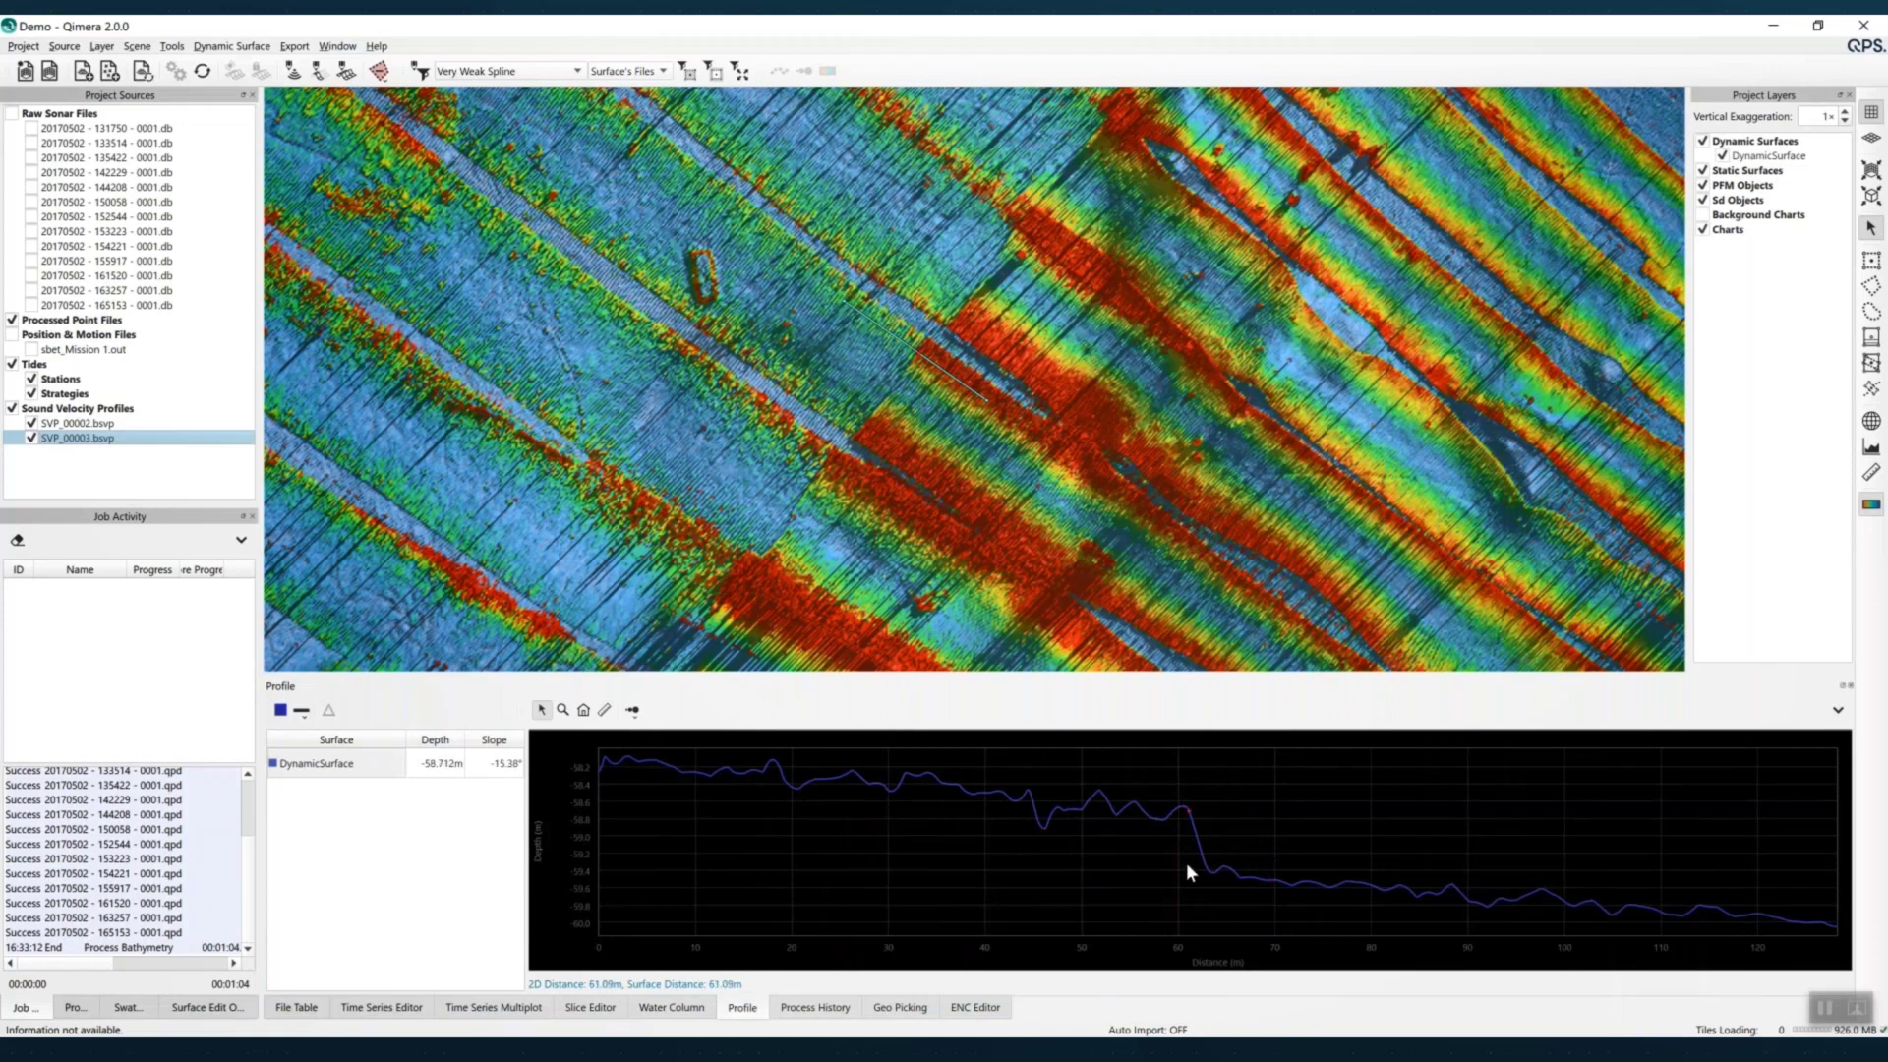
pyautogui.click(920, 349)
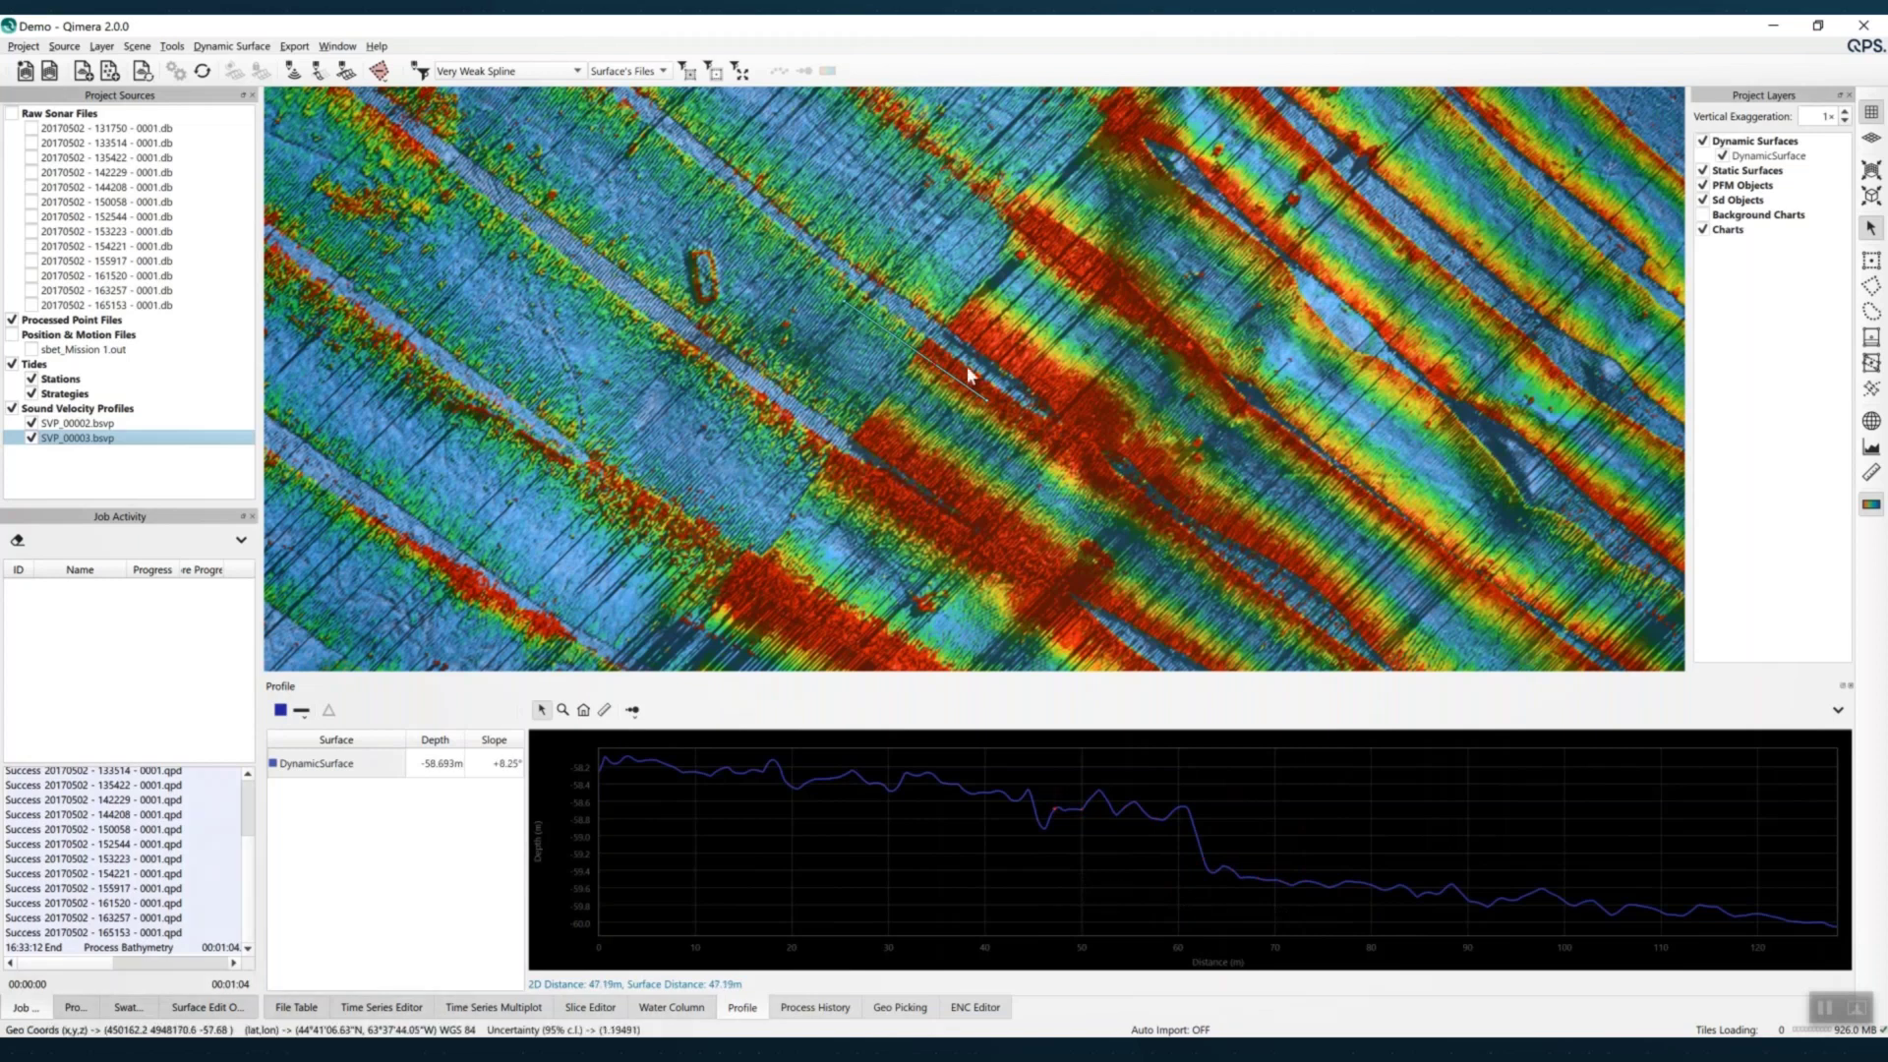
pyautogui.scroll(-5, 979, 371)
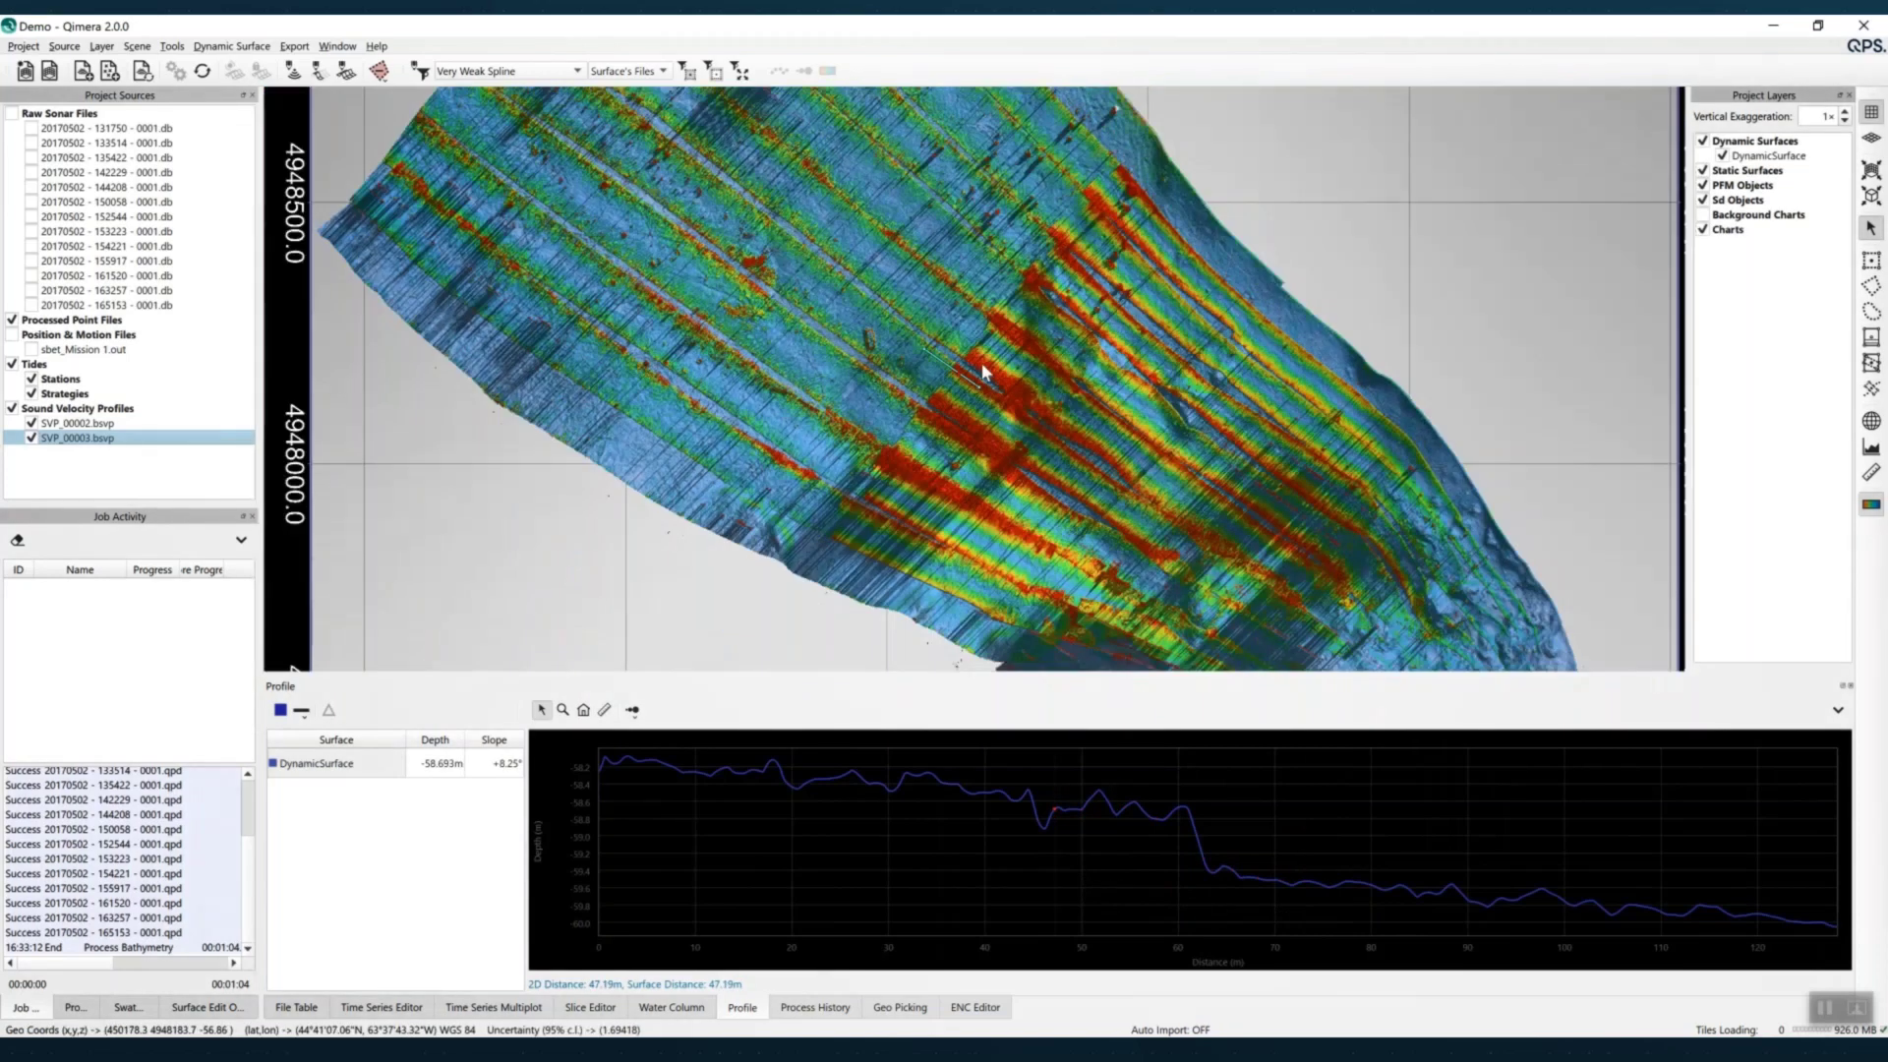
# Enable SVP crossfade with a 60-second fade time for all raw sonar files and reprocess them
pyautogui.click(61, 115)
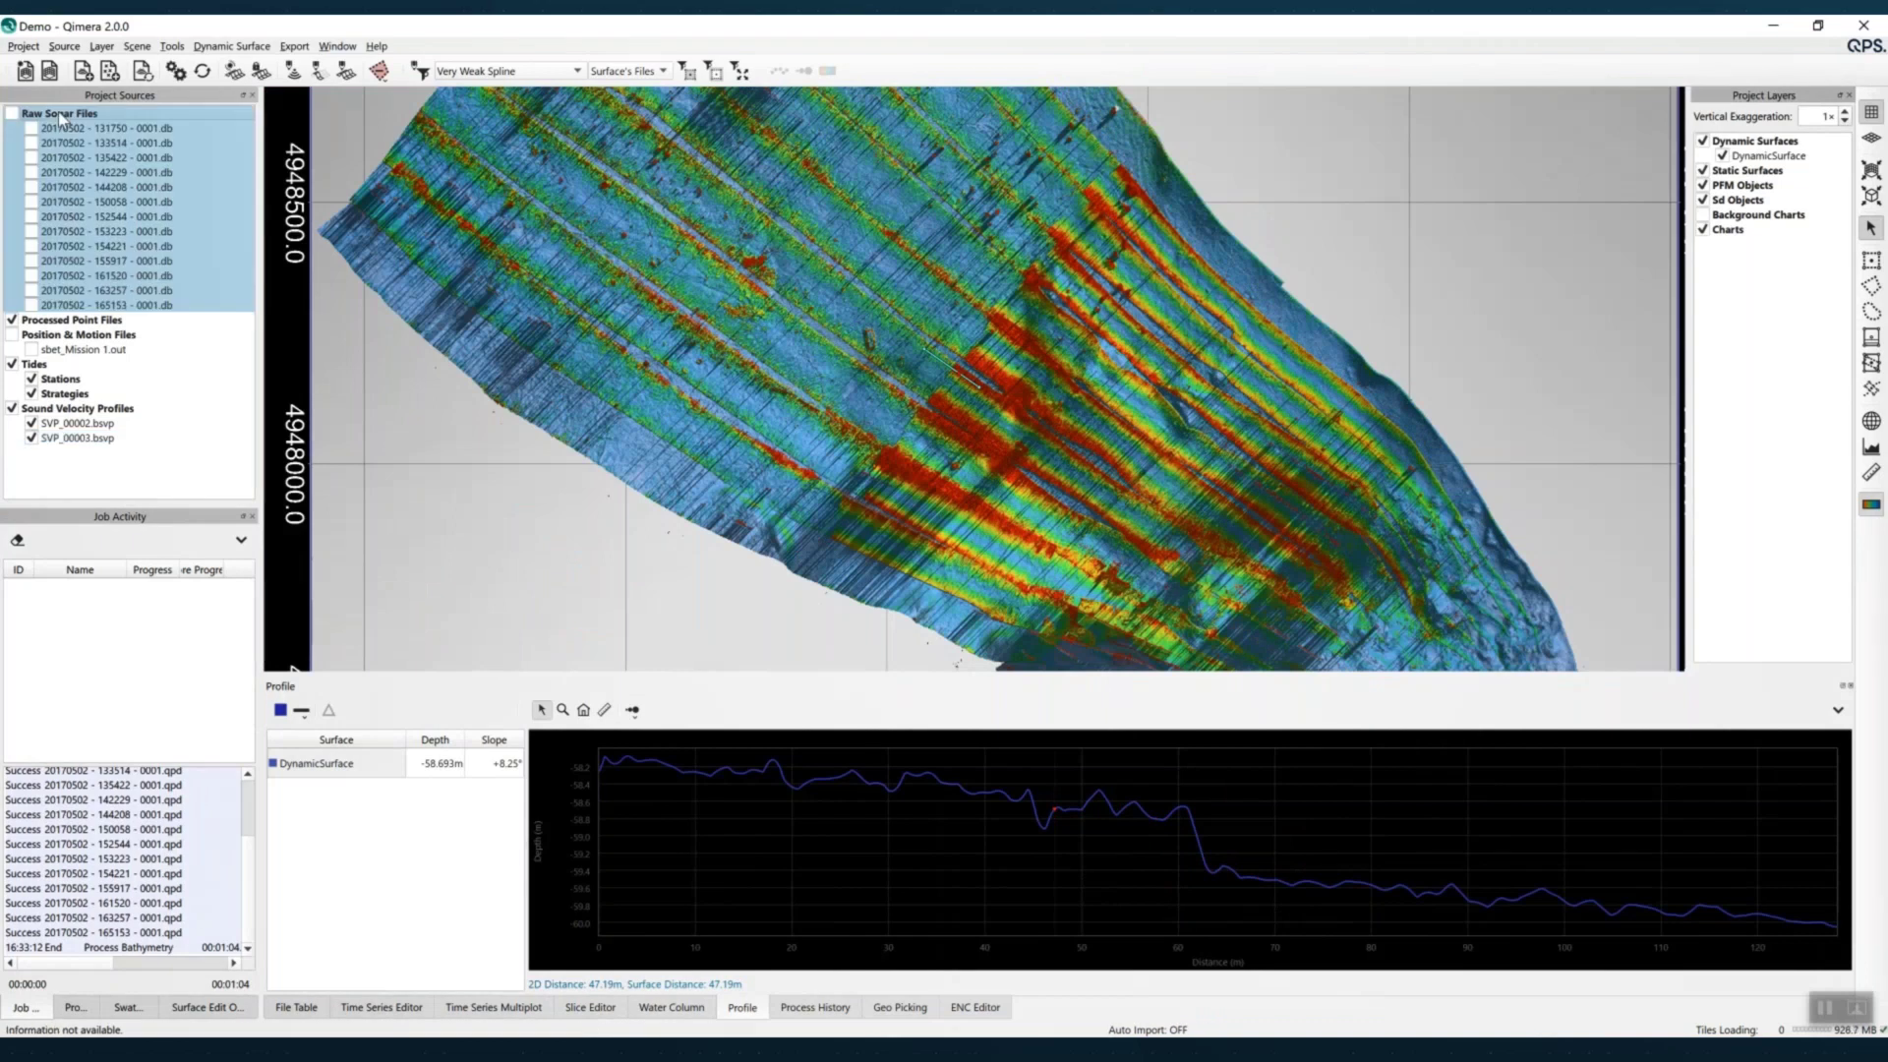
pyautogui.click(176, 72)
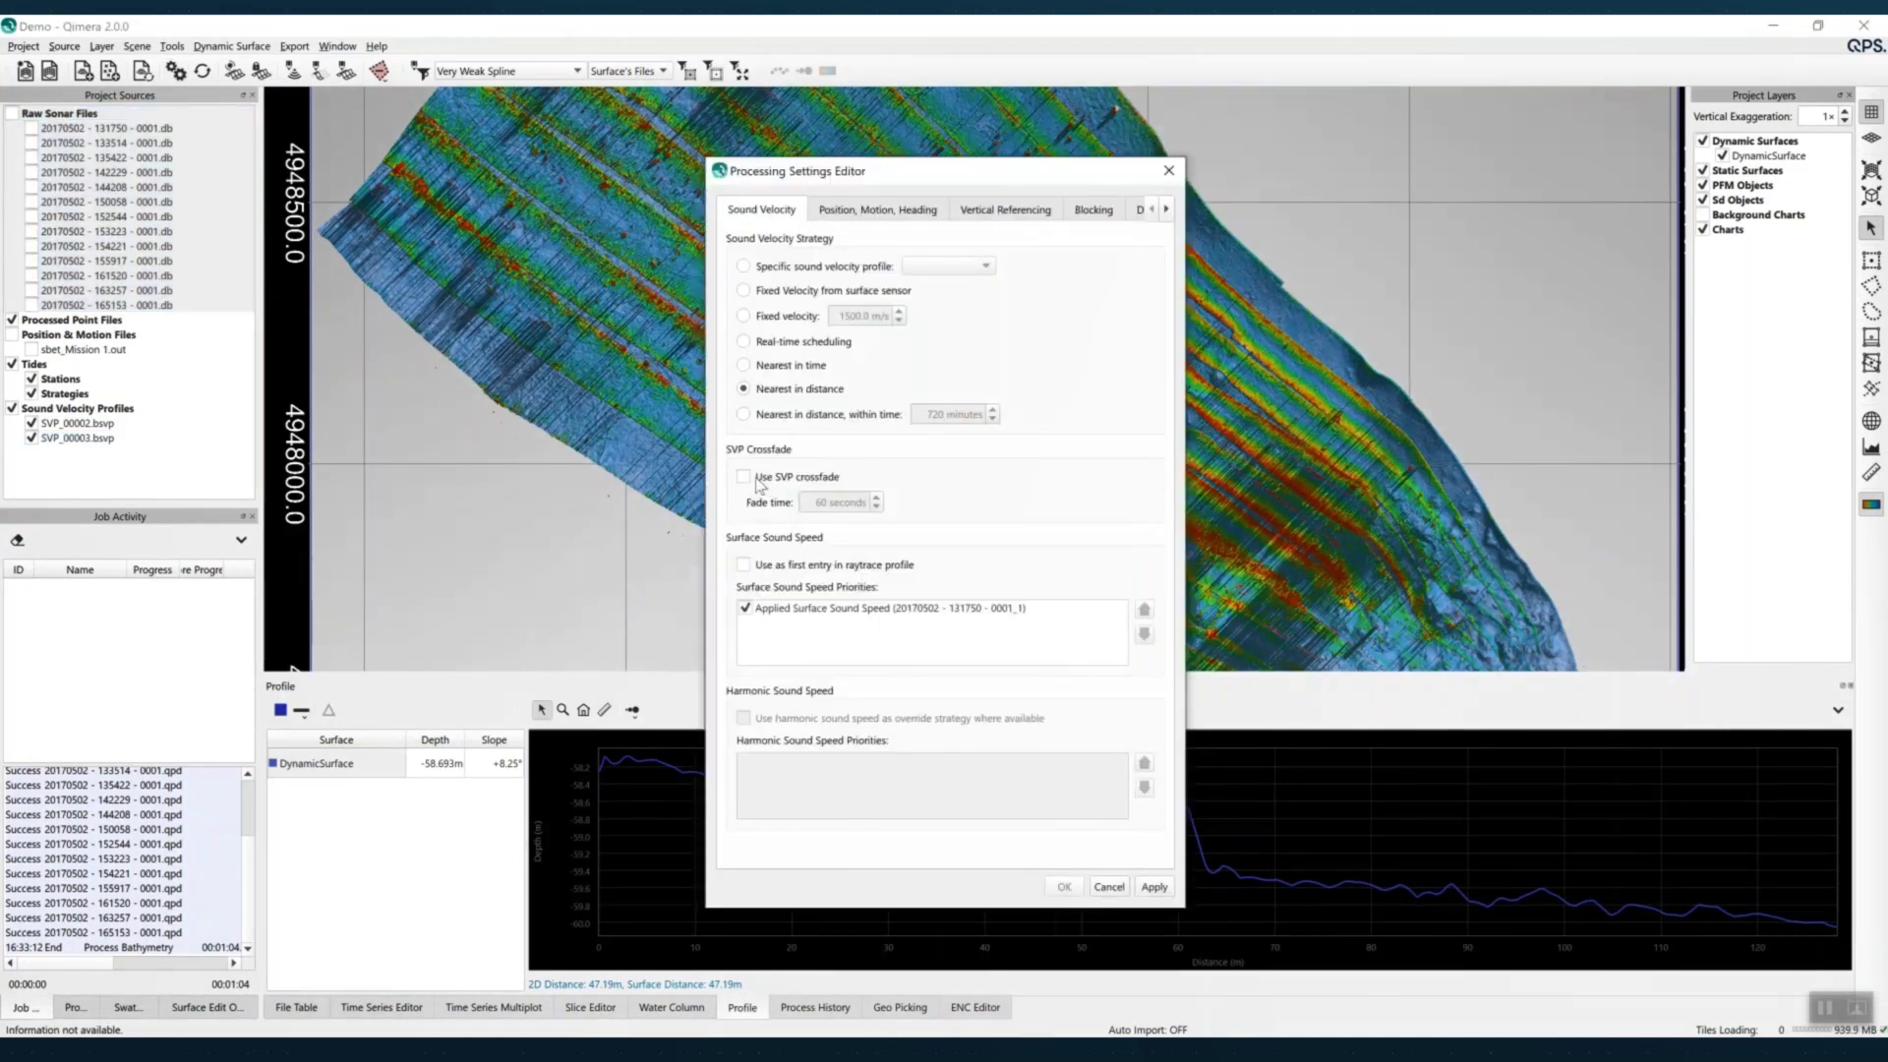
pyautogui.press('ctrl')
pyautogui.press('ctrl')
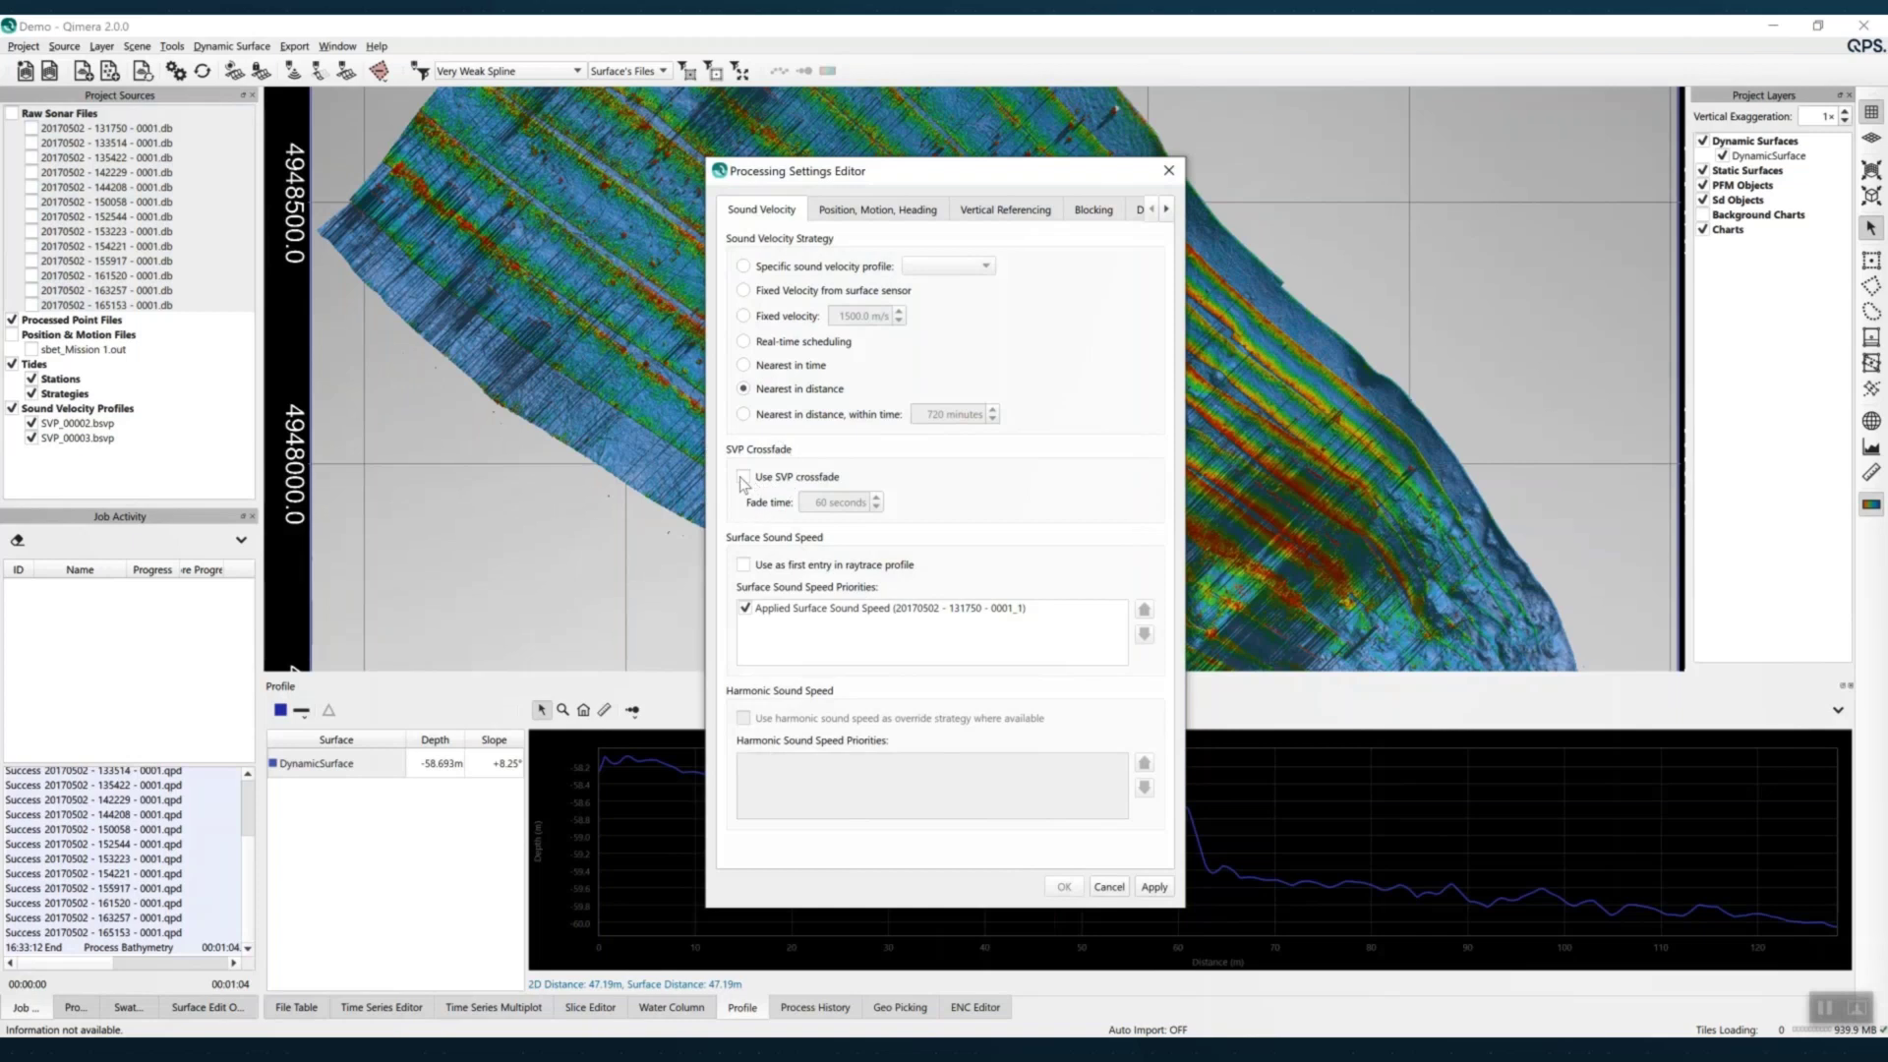
pyautogui.click(742, 479)
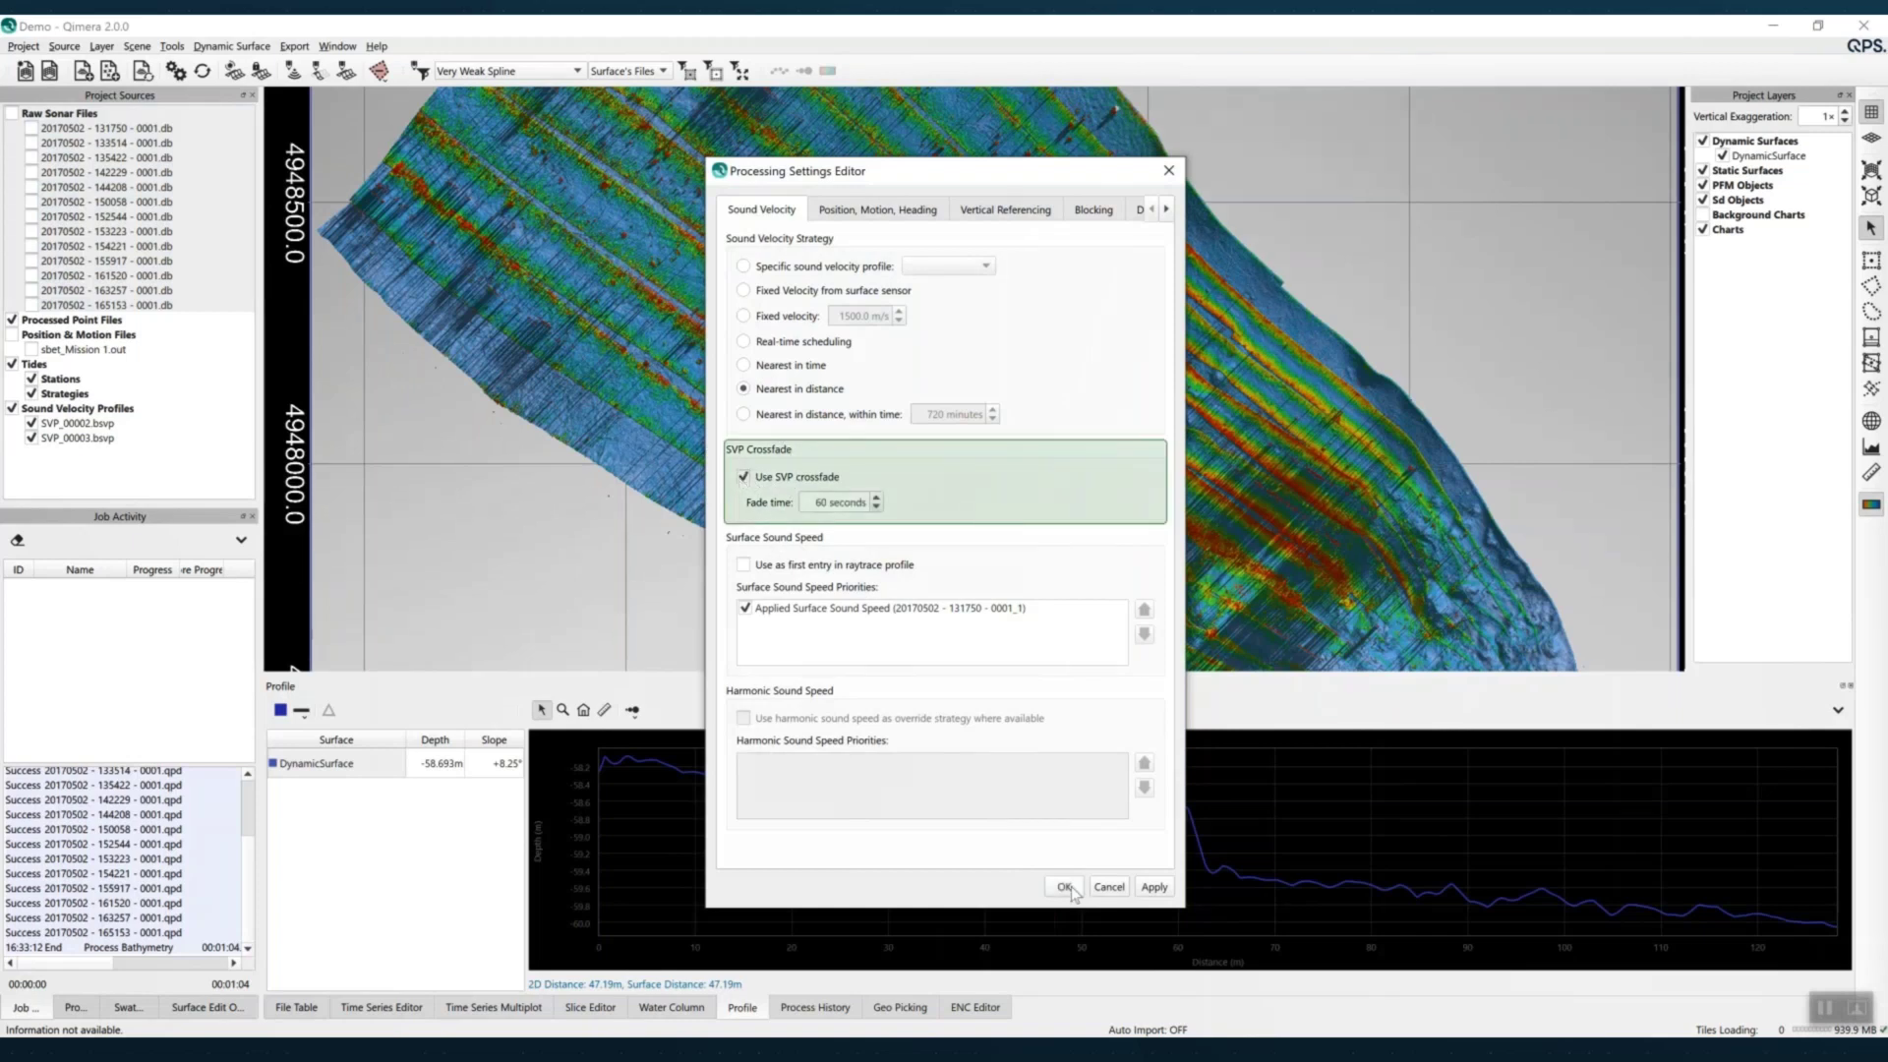
pyautogui.click(1065, 887)
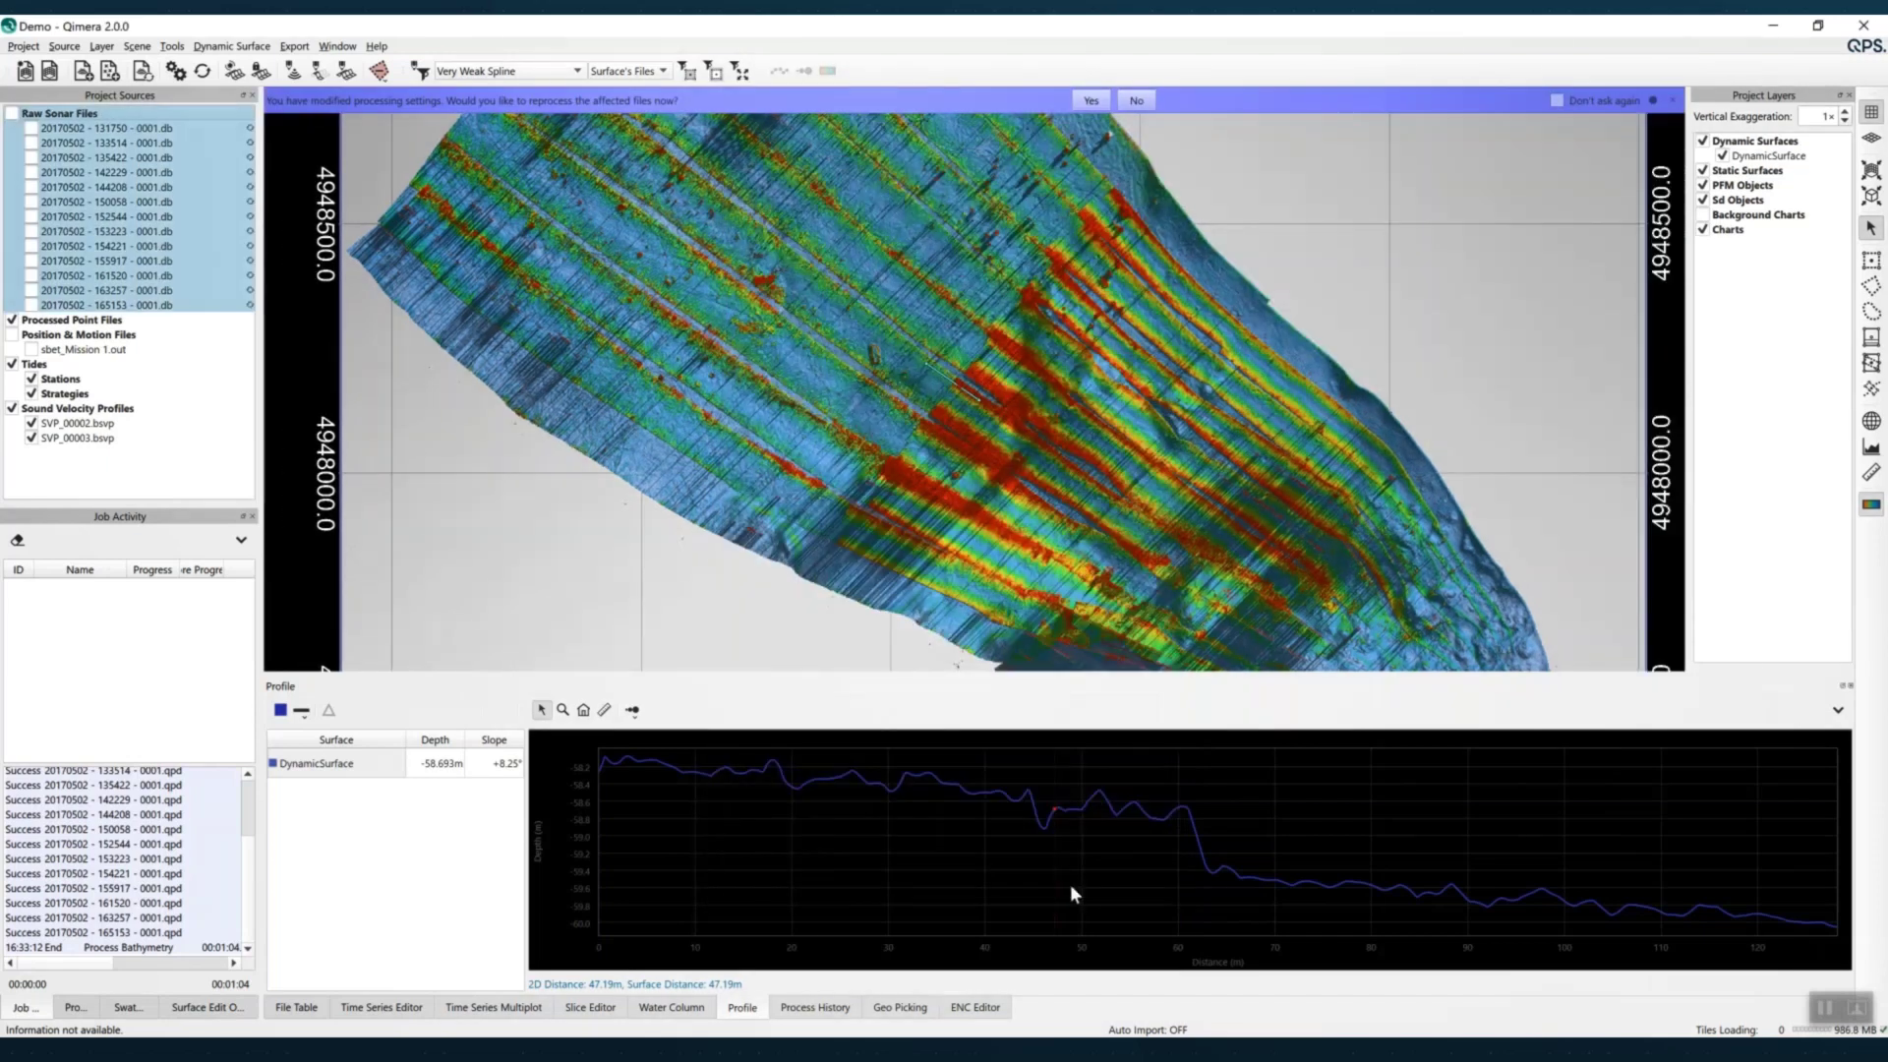
pyautogui.click(1095, 102)
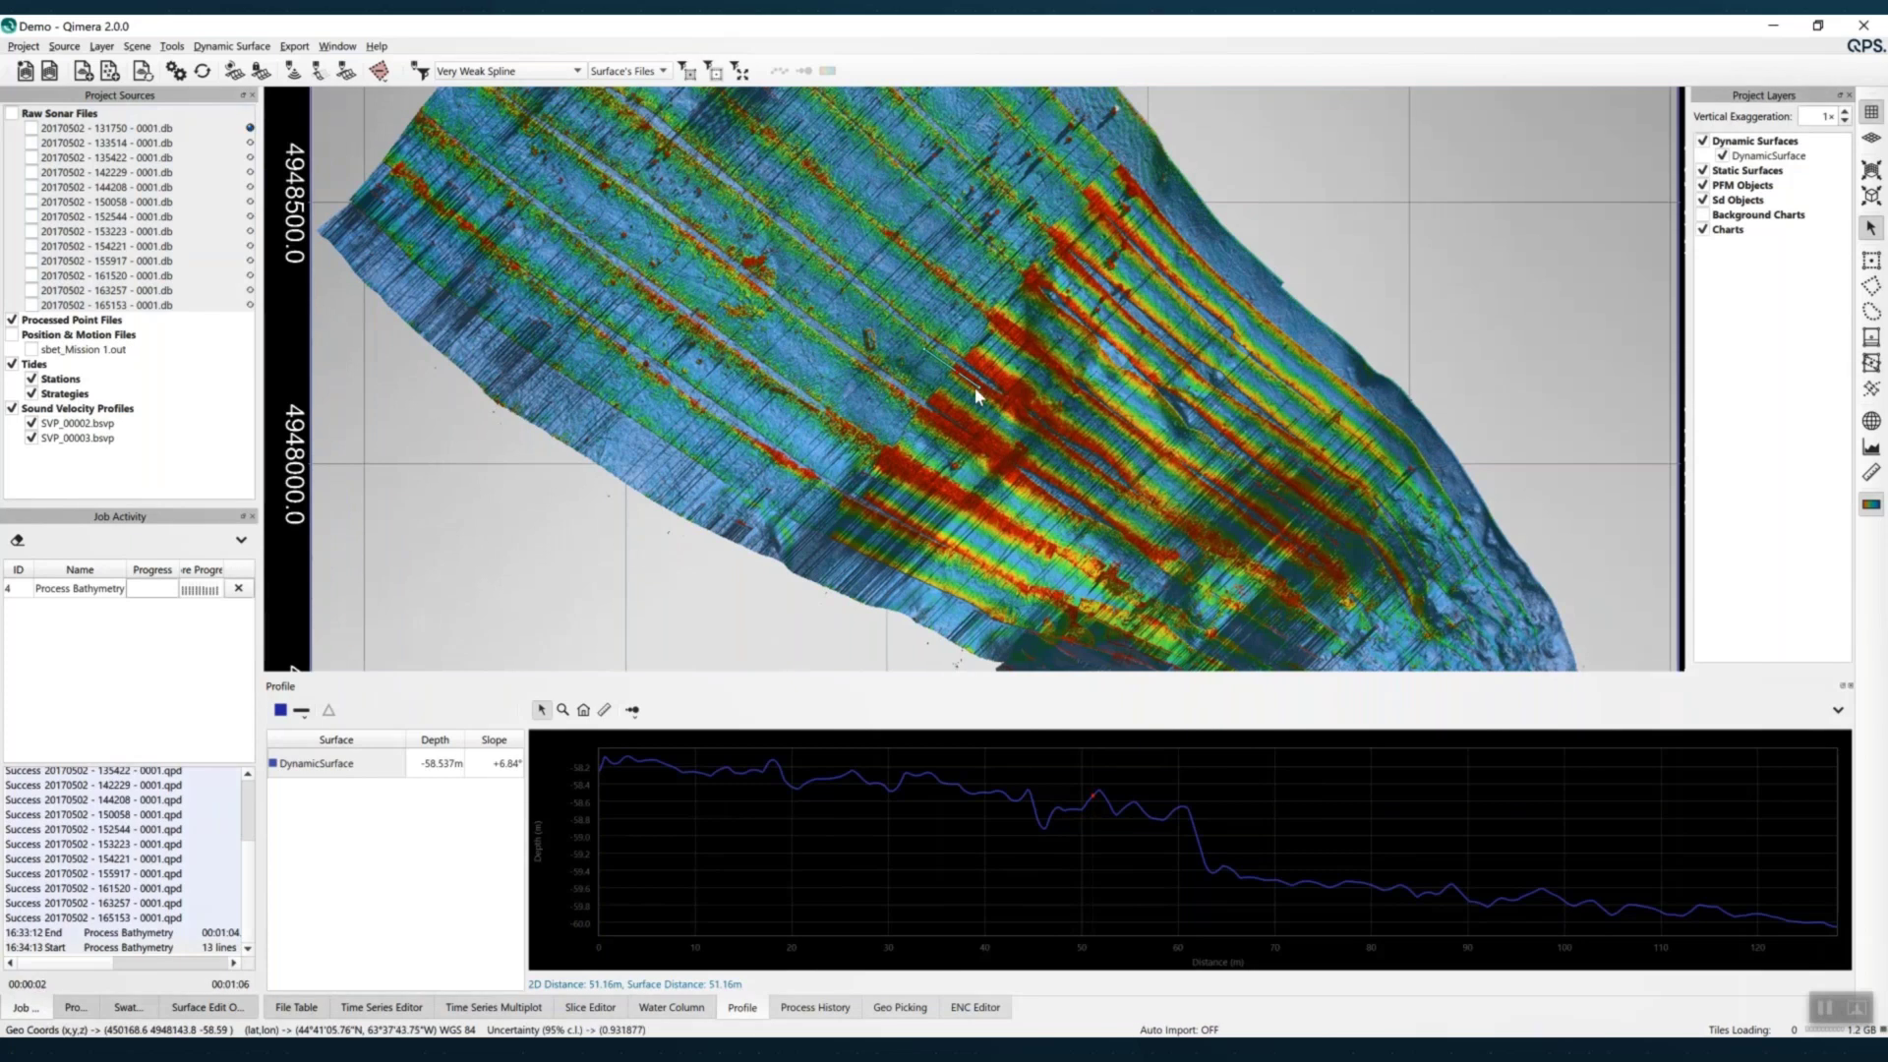
# Draw a surface profile about 120 m long across the same zone edge and inspect the seabed transition on the reprocessed surface
pyautogui.scroll(5, 975, 395)
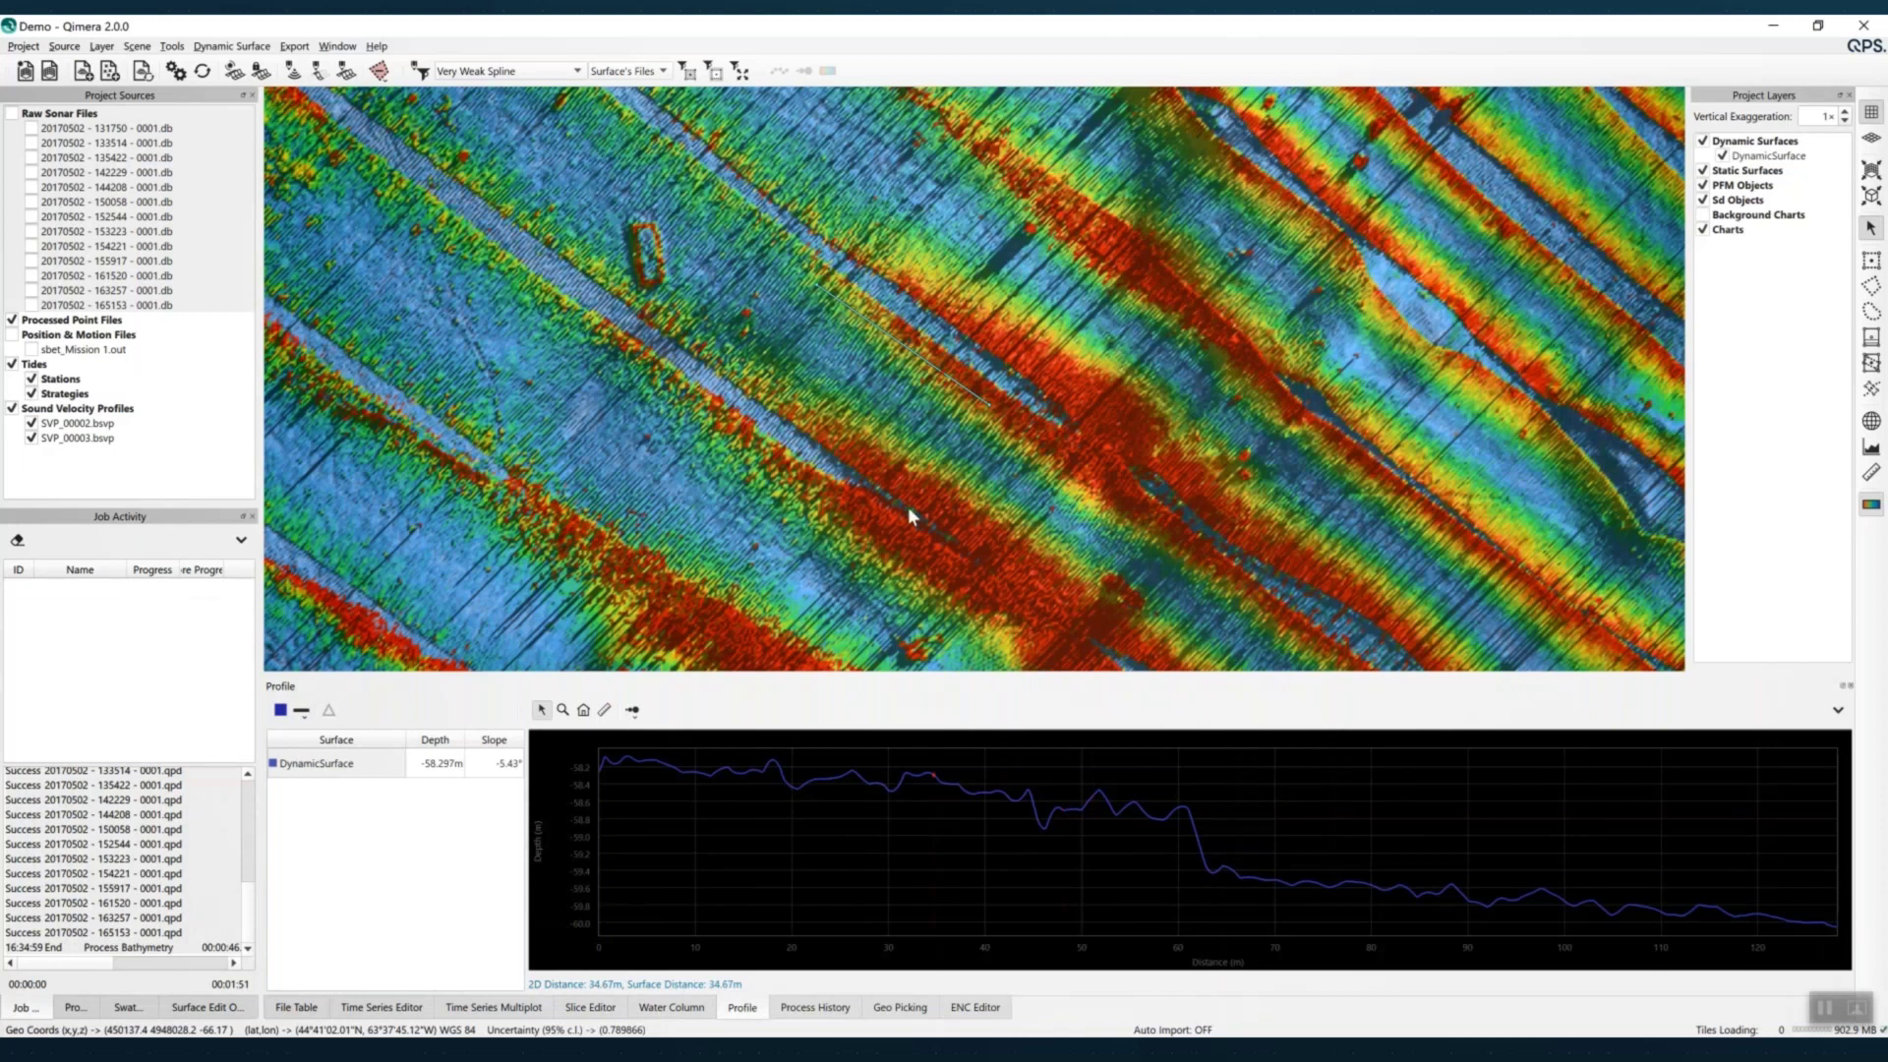
pyautogui.scroll(-5, 962, 383)
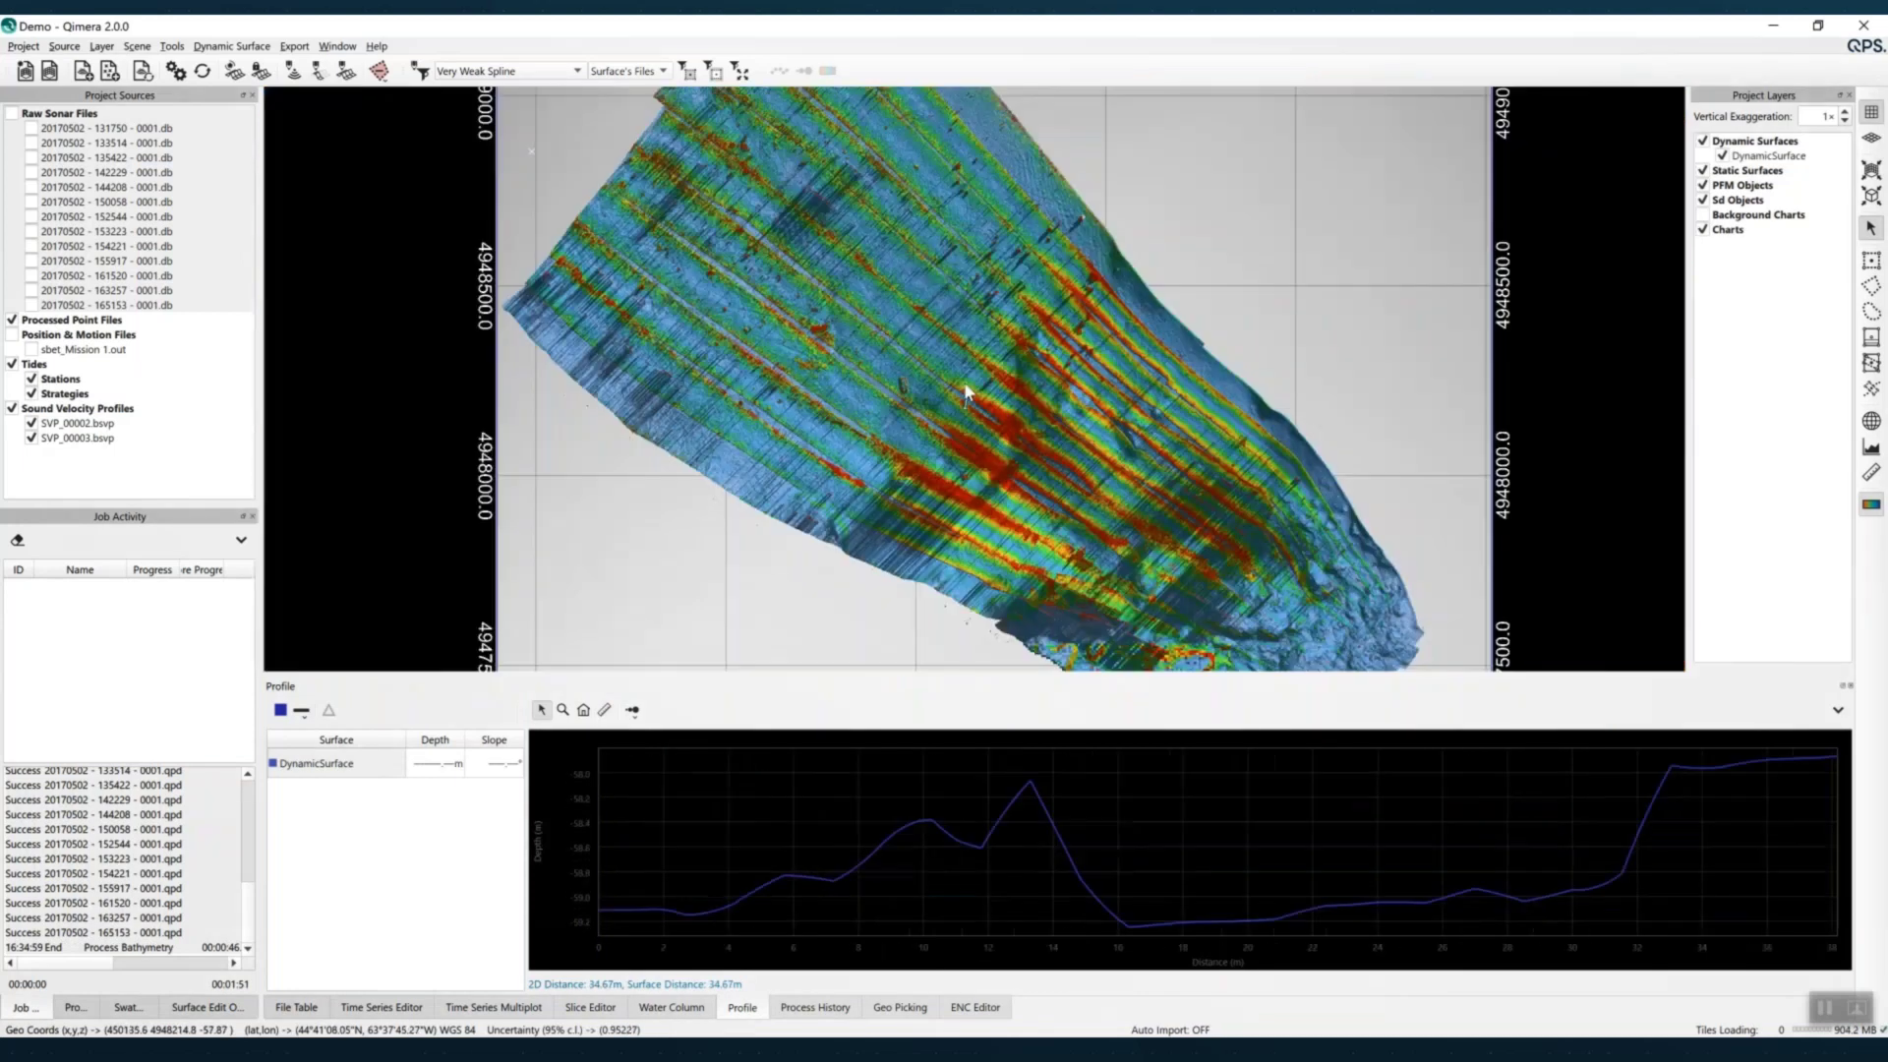
pyautogui.scroll(5, 965, 400)
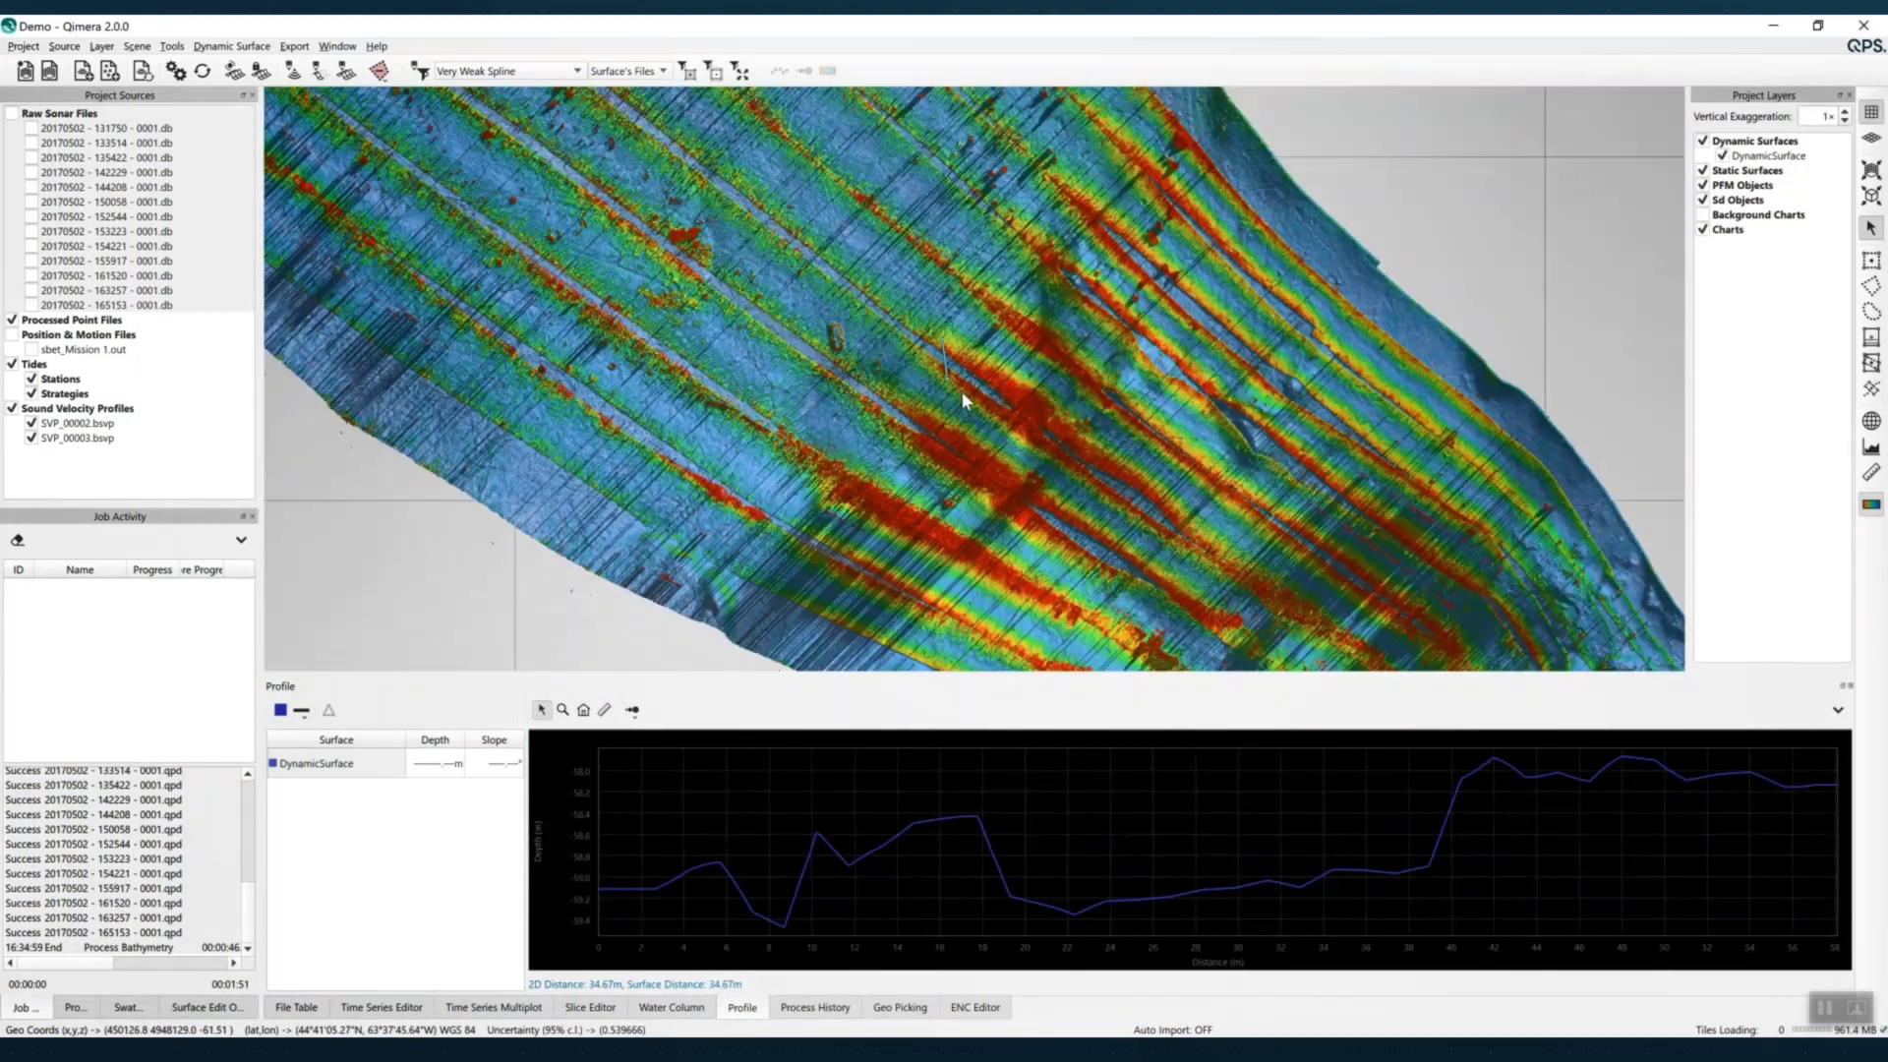
pyautogui.moveTo(942, 370); pyautogui.dragTo(1008, 421)
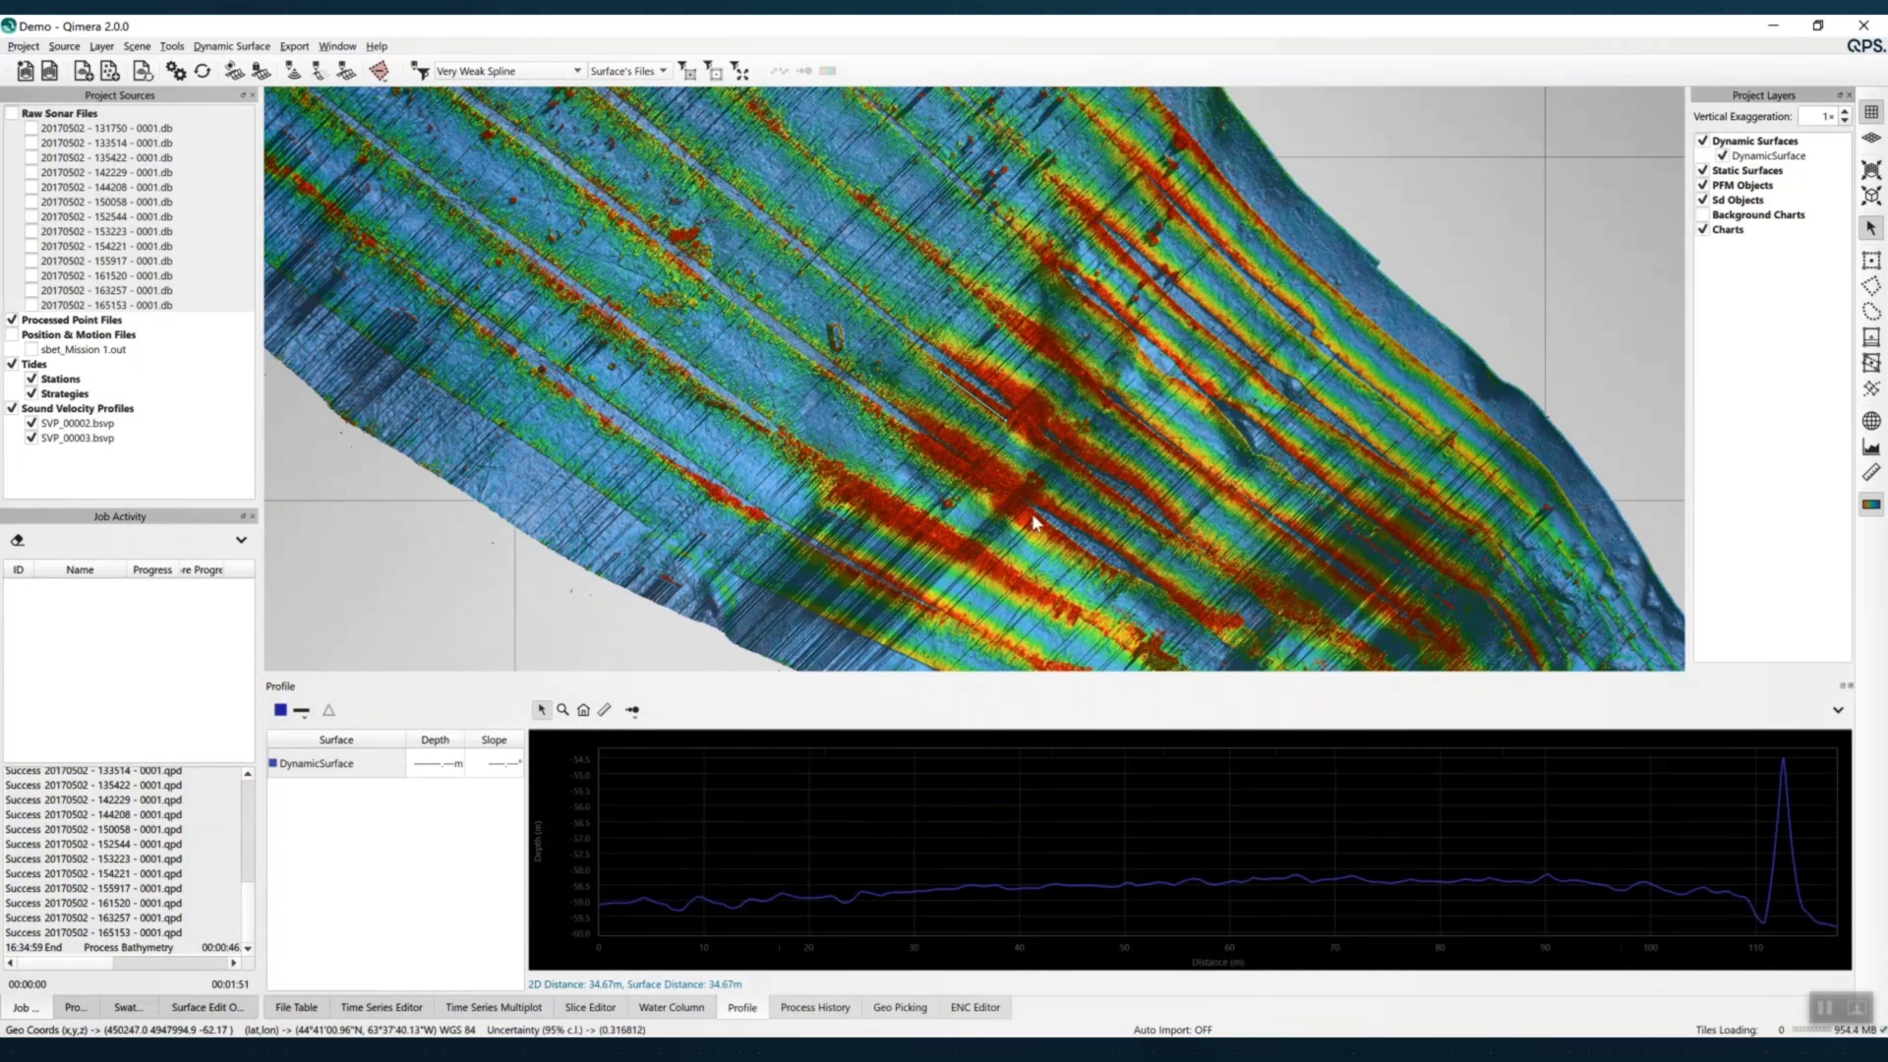
pyautogui.scroll(3, 932, 393)
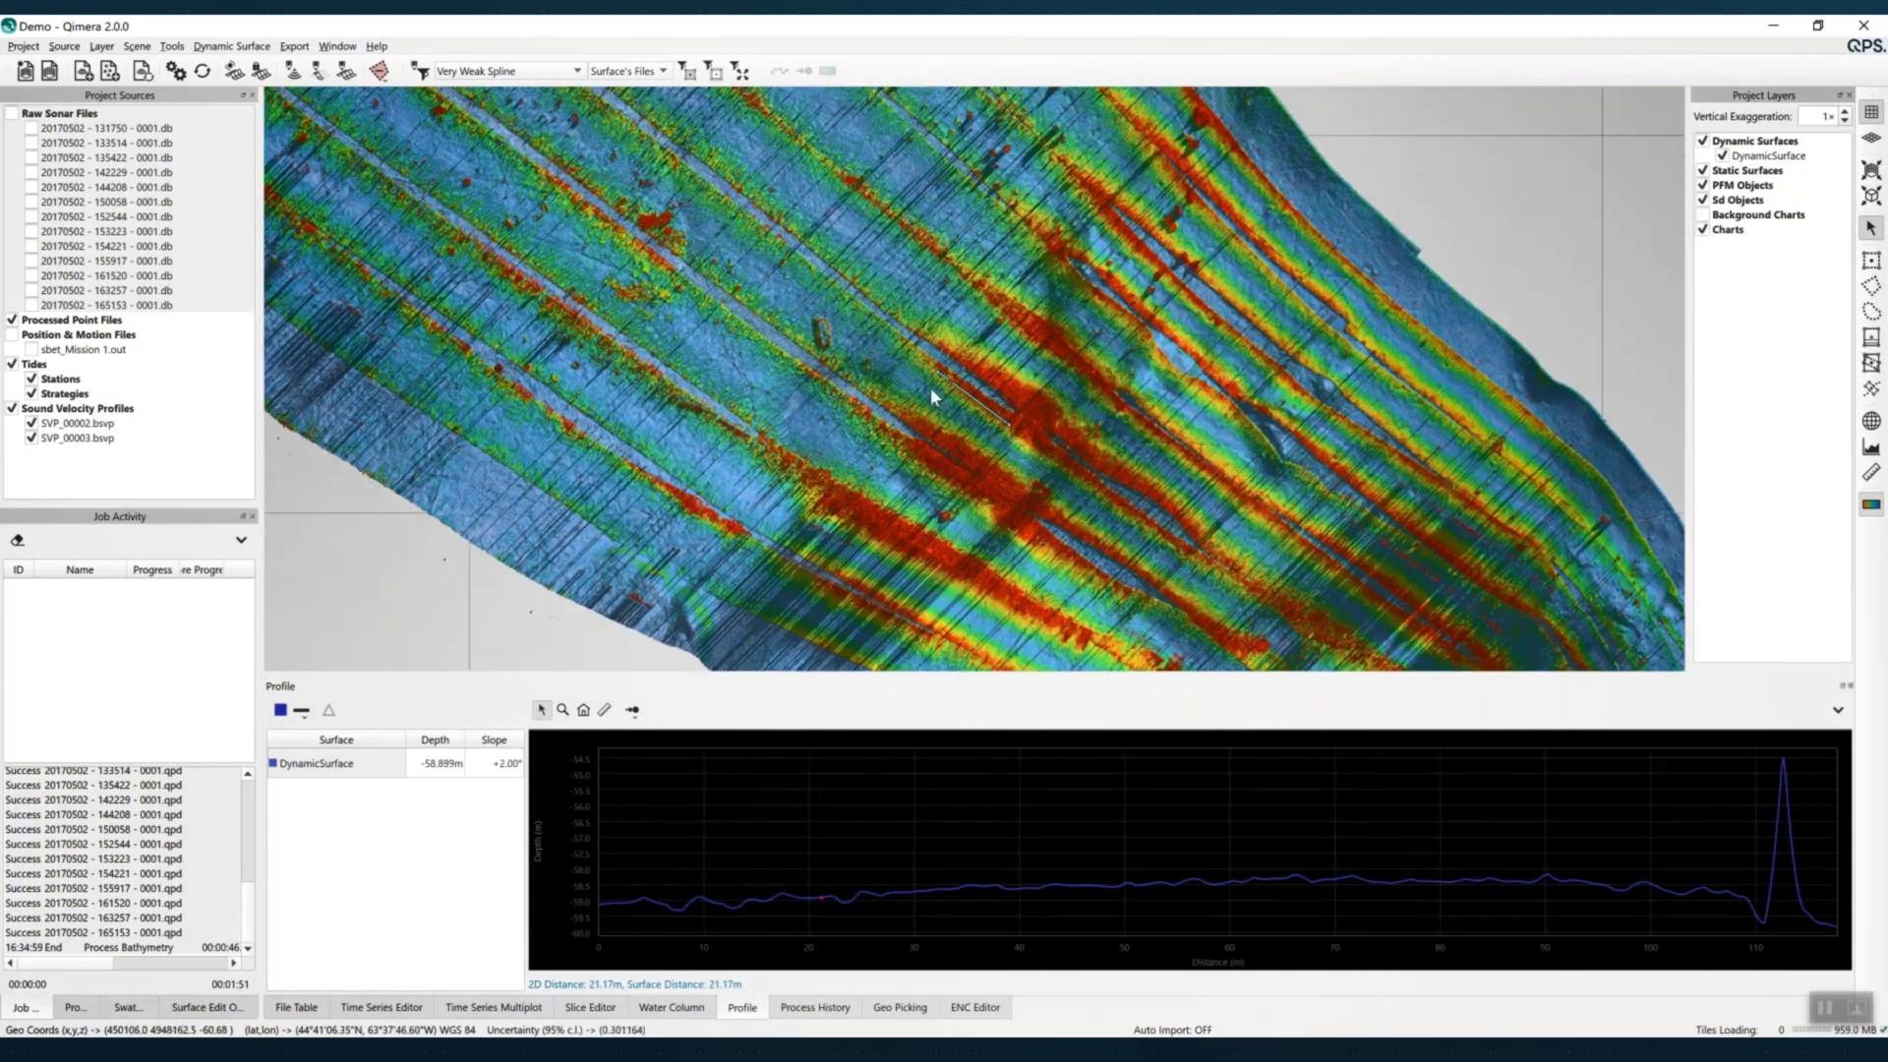
pyautogui.scroll(2, 931, 391)
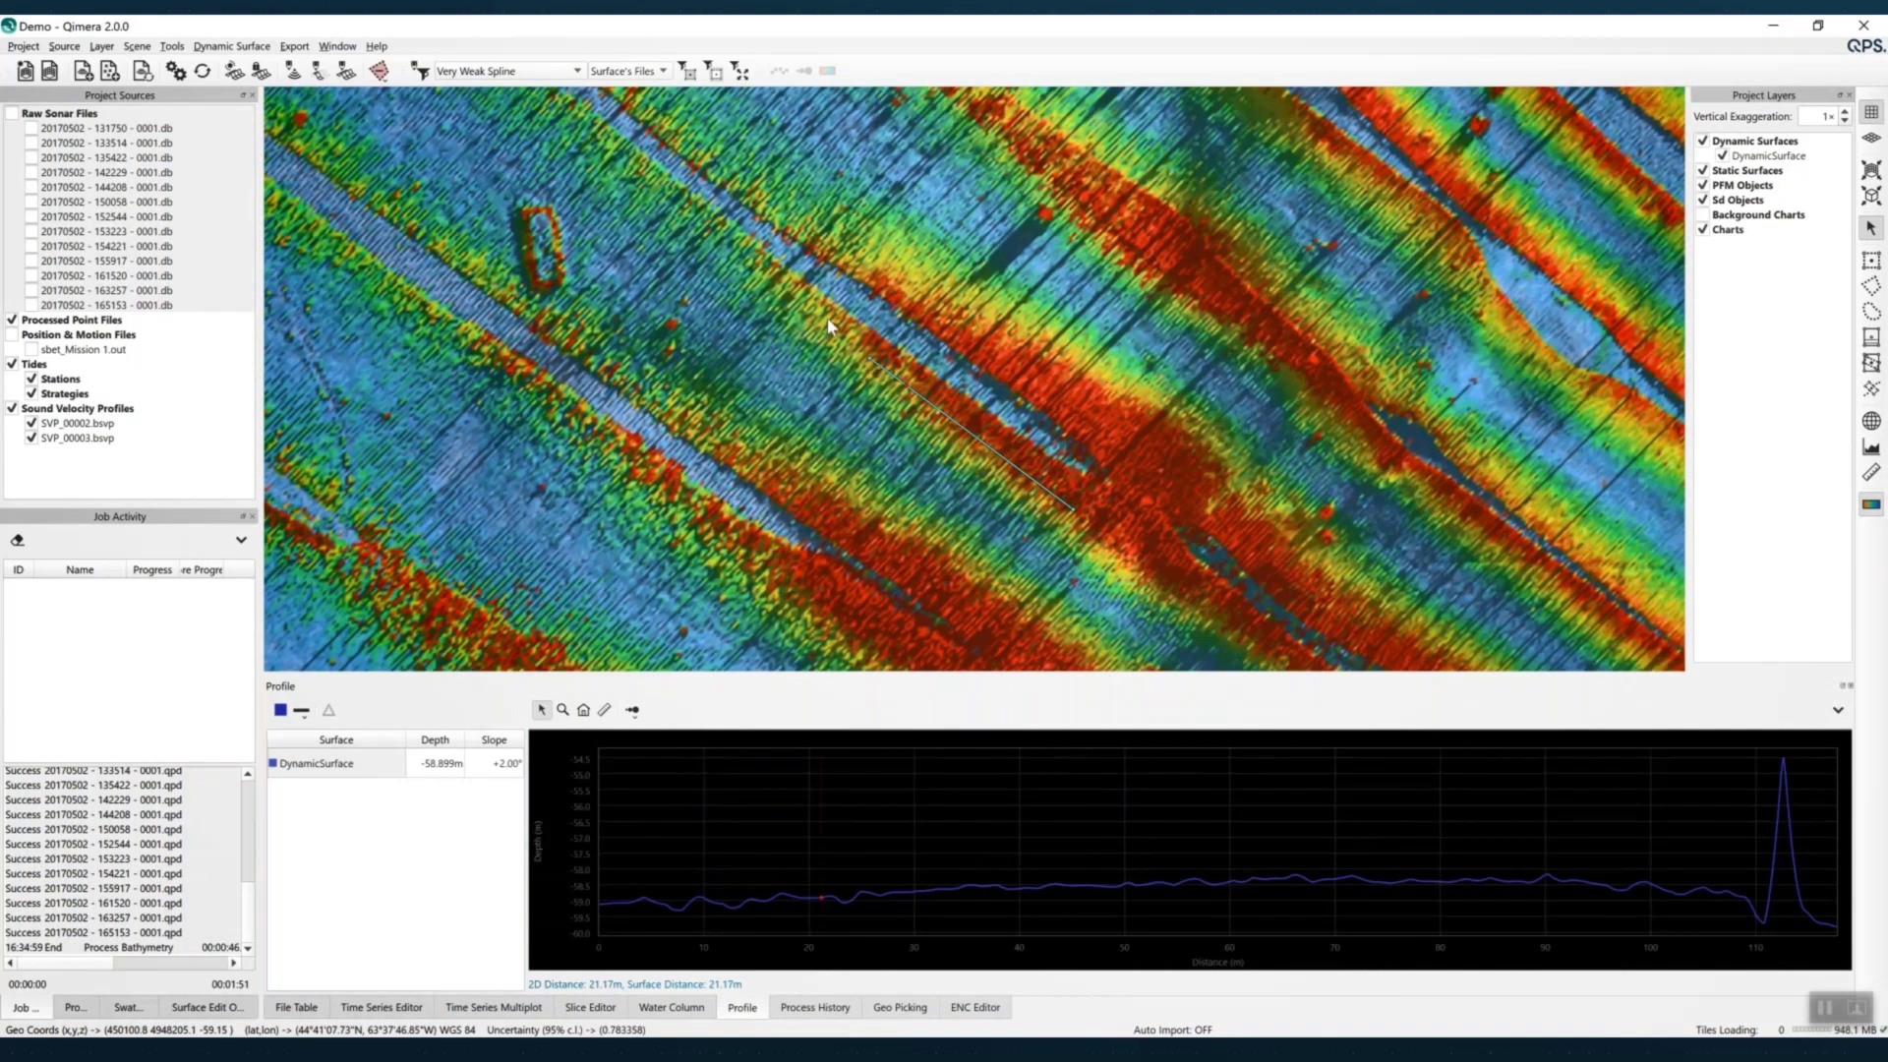
# Draw a surface profile about 84 m long across the edge of the high-uncertainty zone and inspect the depth variation along it
pyautogui.moveTo(829, 321); pyautogui.dragTo(972, 431)
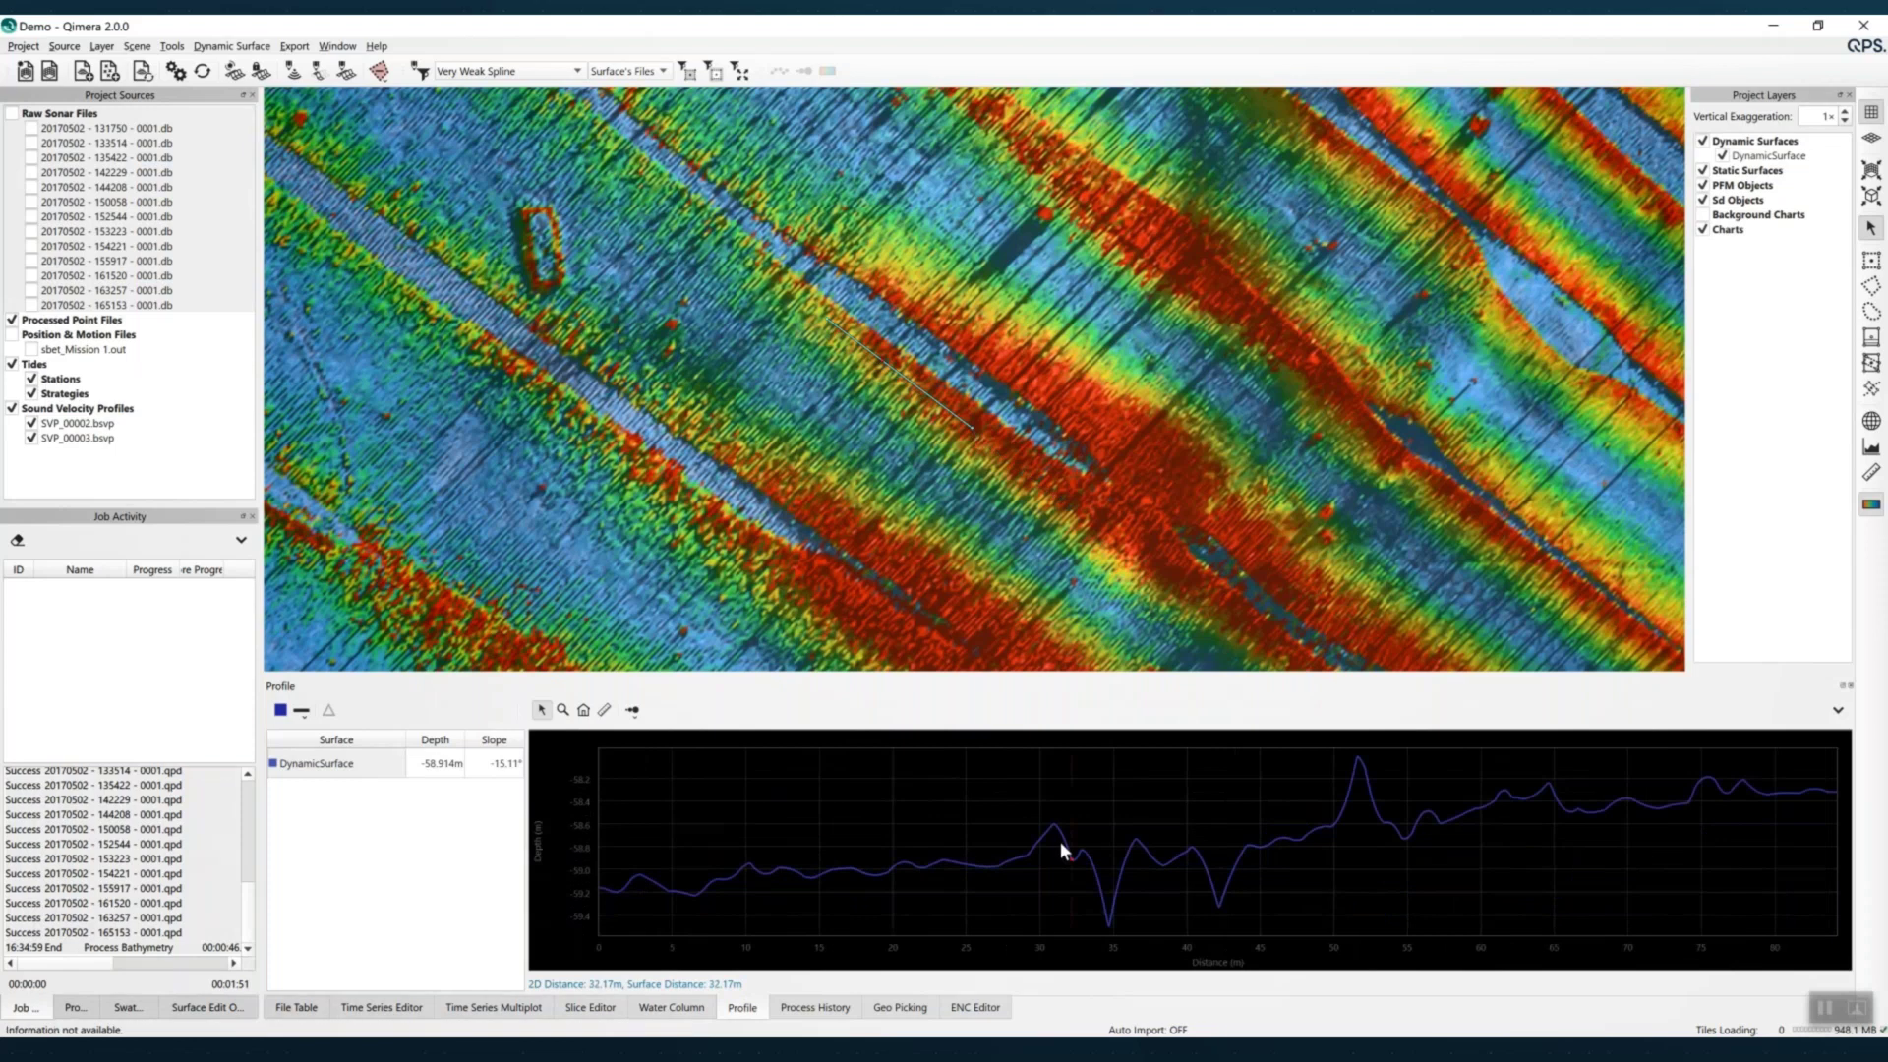
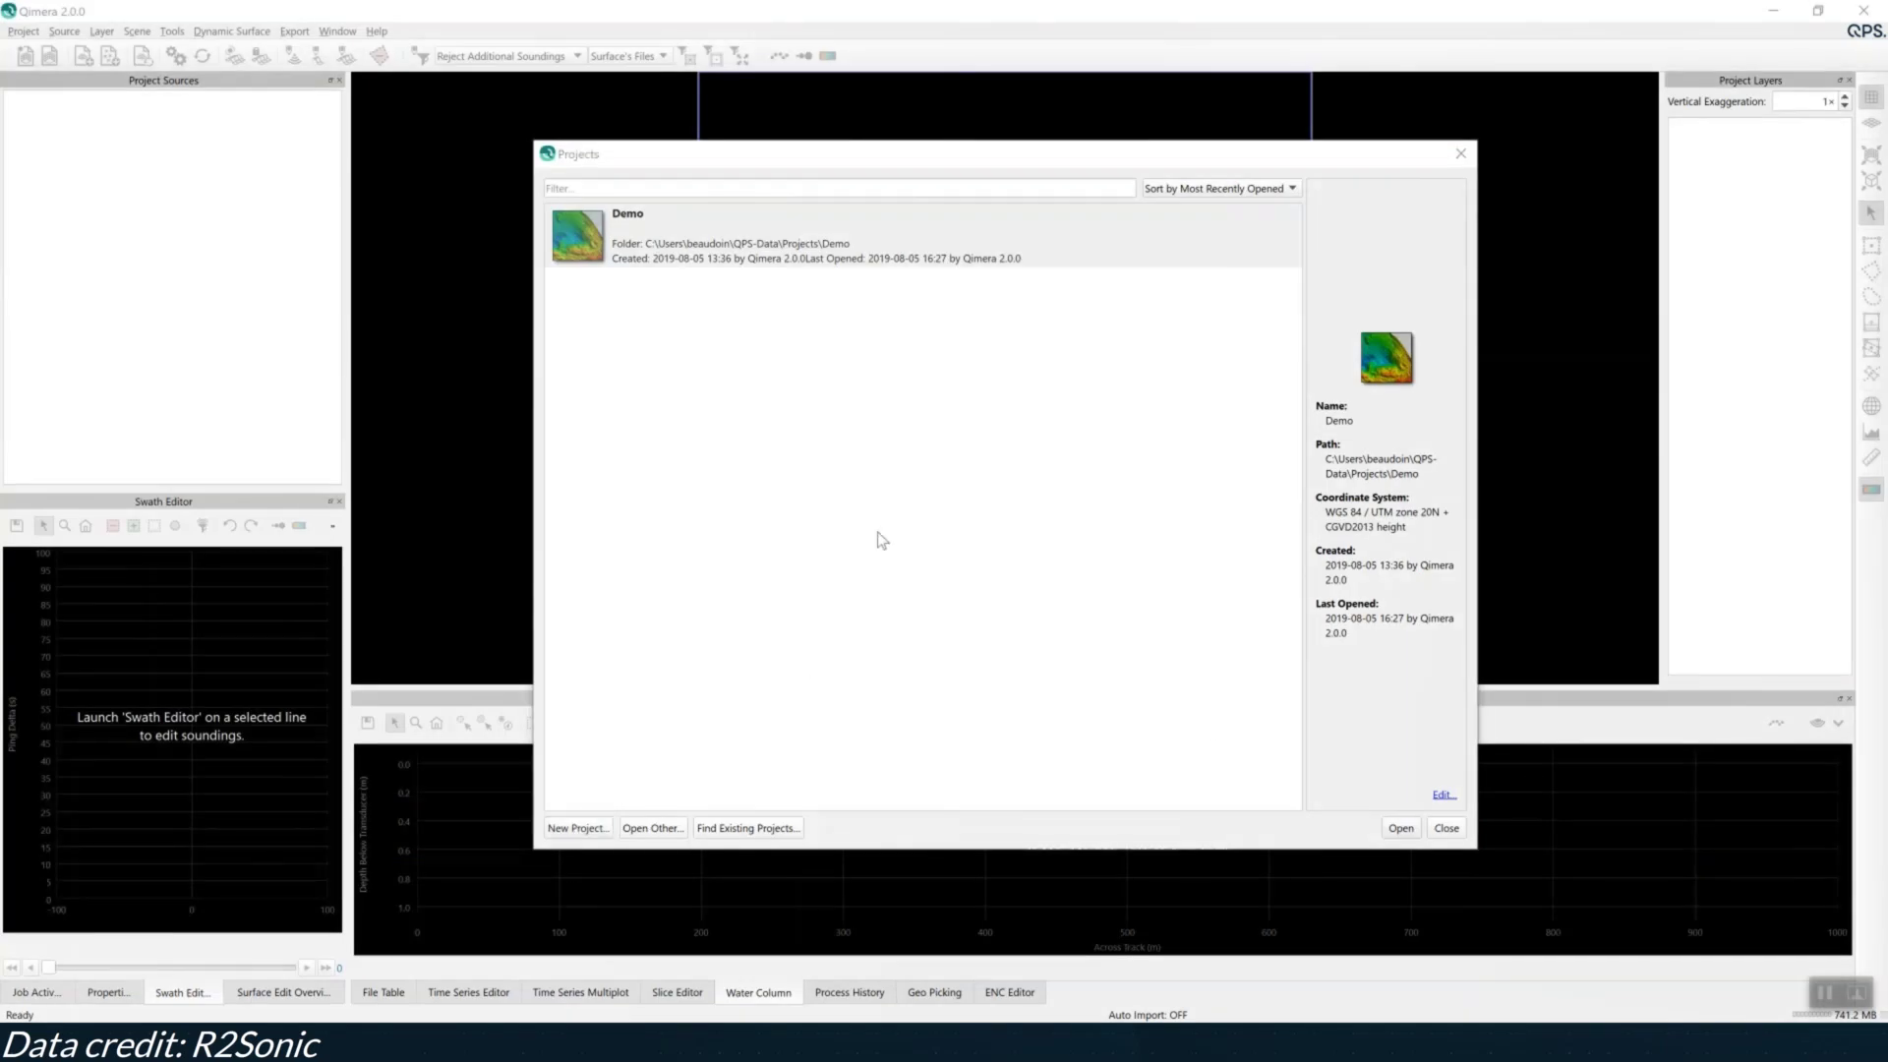
# Create a new project named TruePix as Watercolumn Demo with the projection chosen automatically from the first added files
pyautogui.write('T')
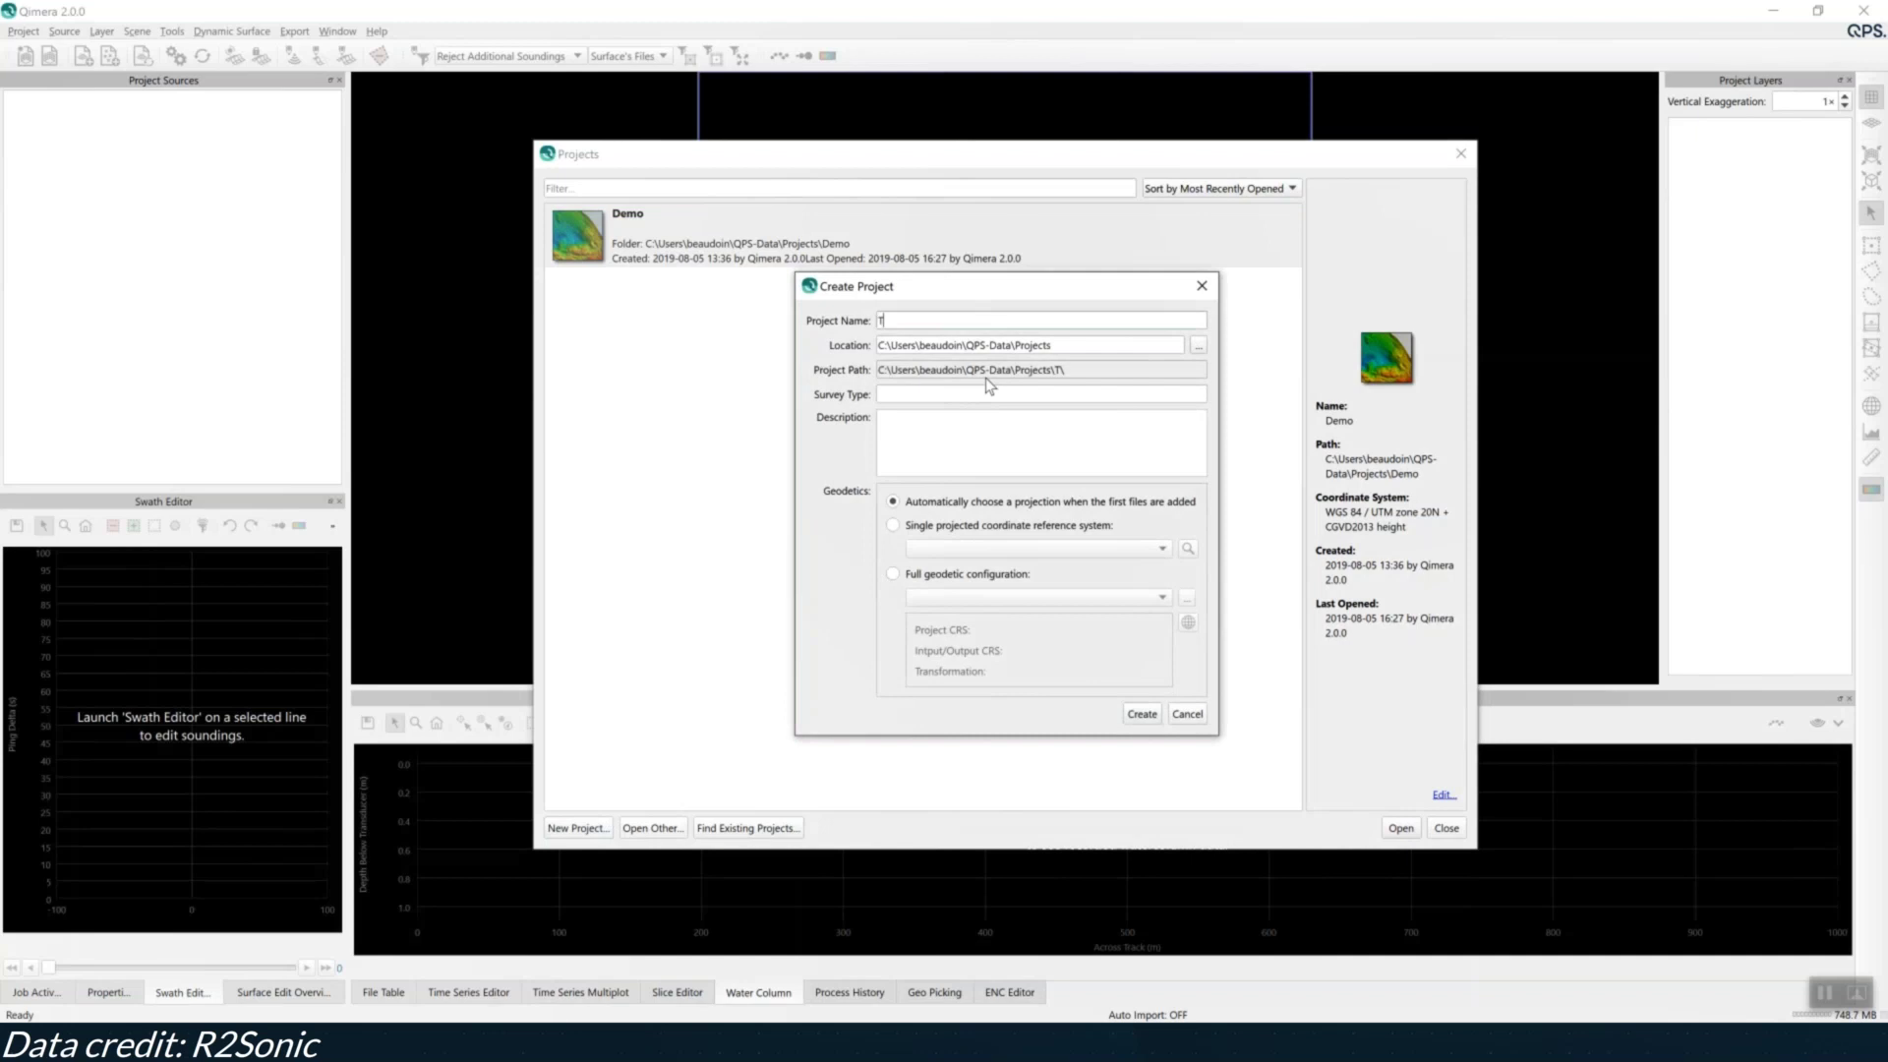
pyautogui.write('ruePix as Watercolumn Demo')
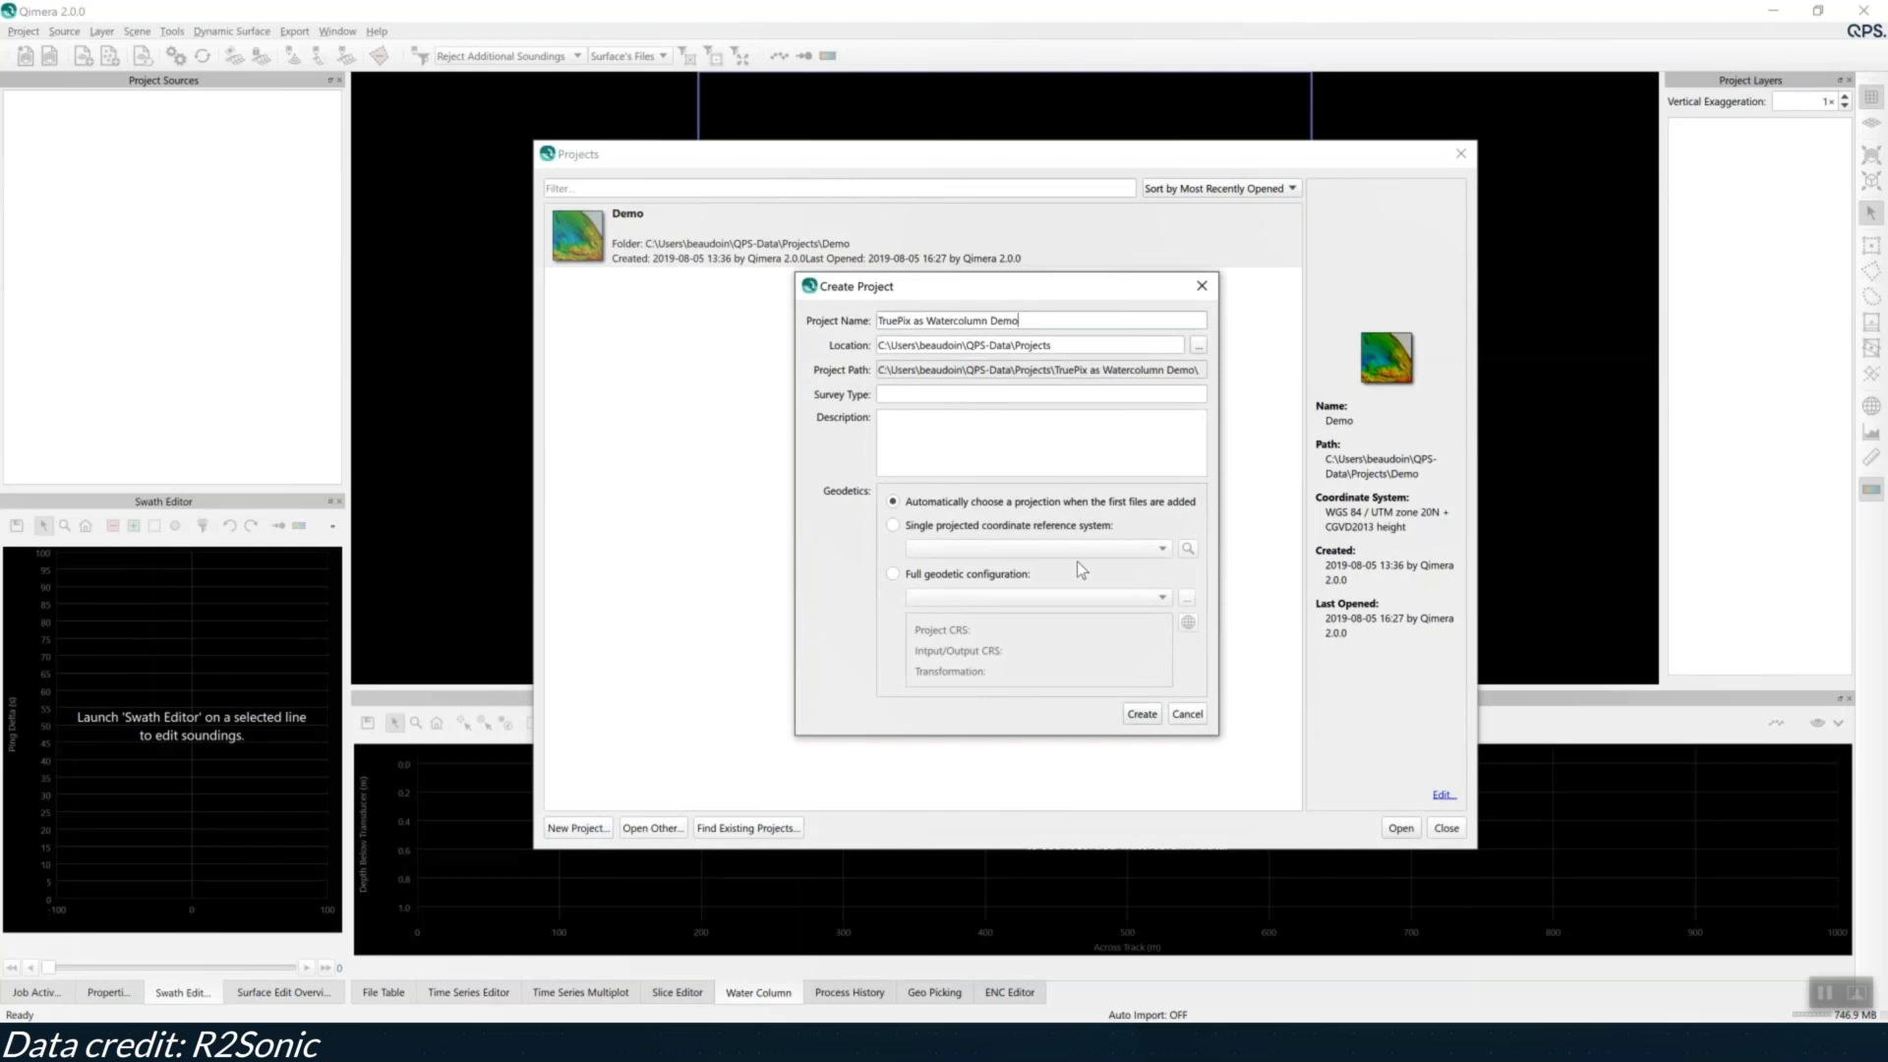
pyautogui.click(1141, 714)
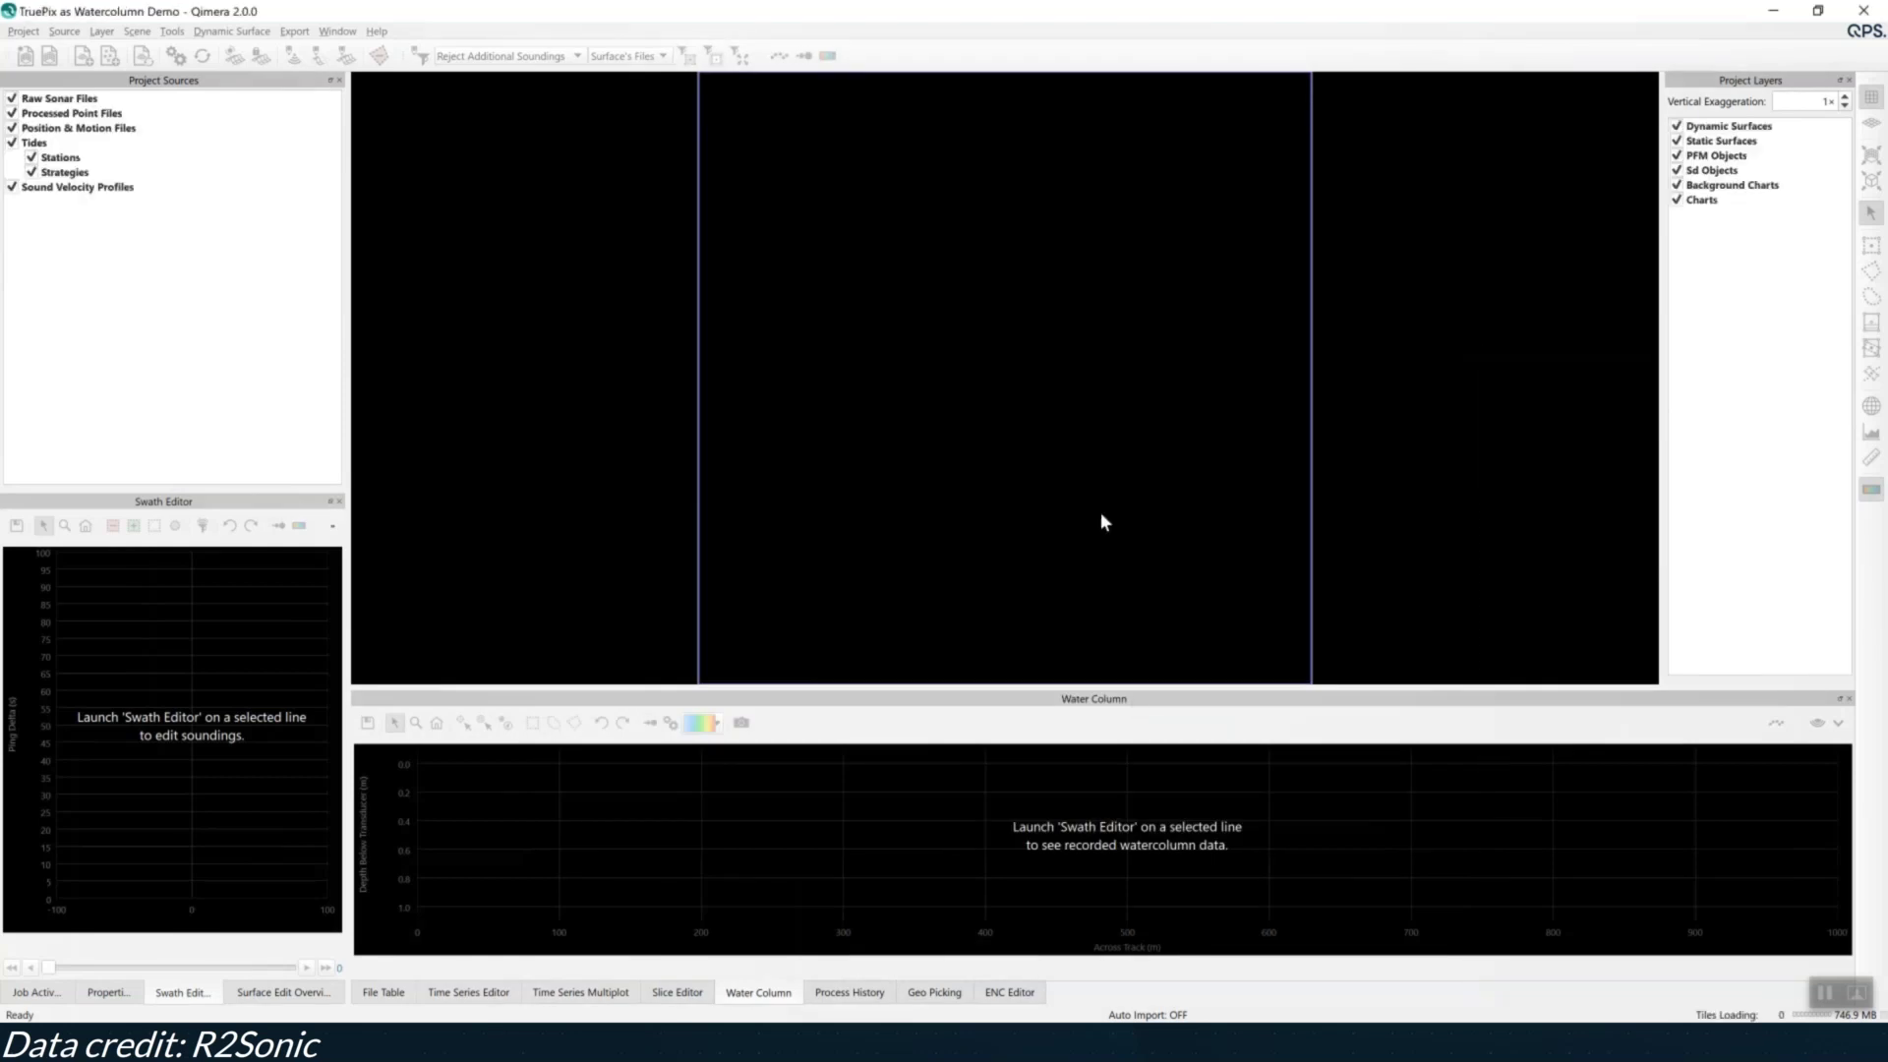
pyautogui.click(964, 87)
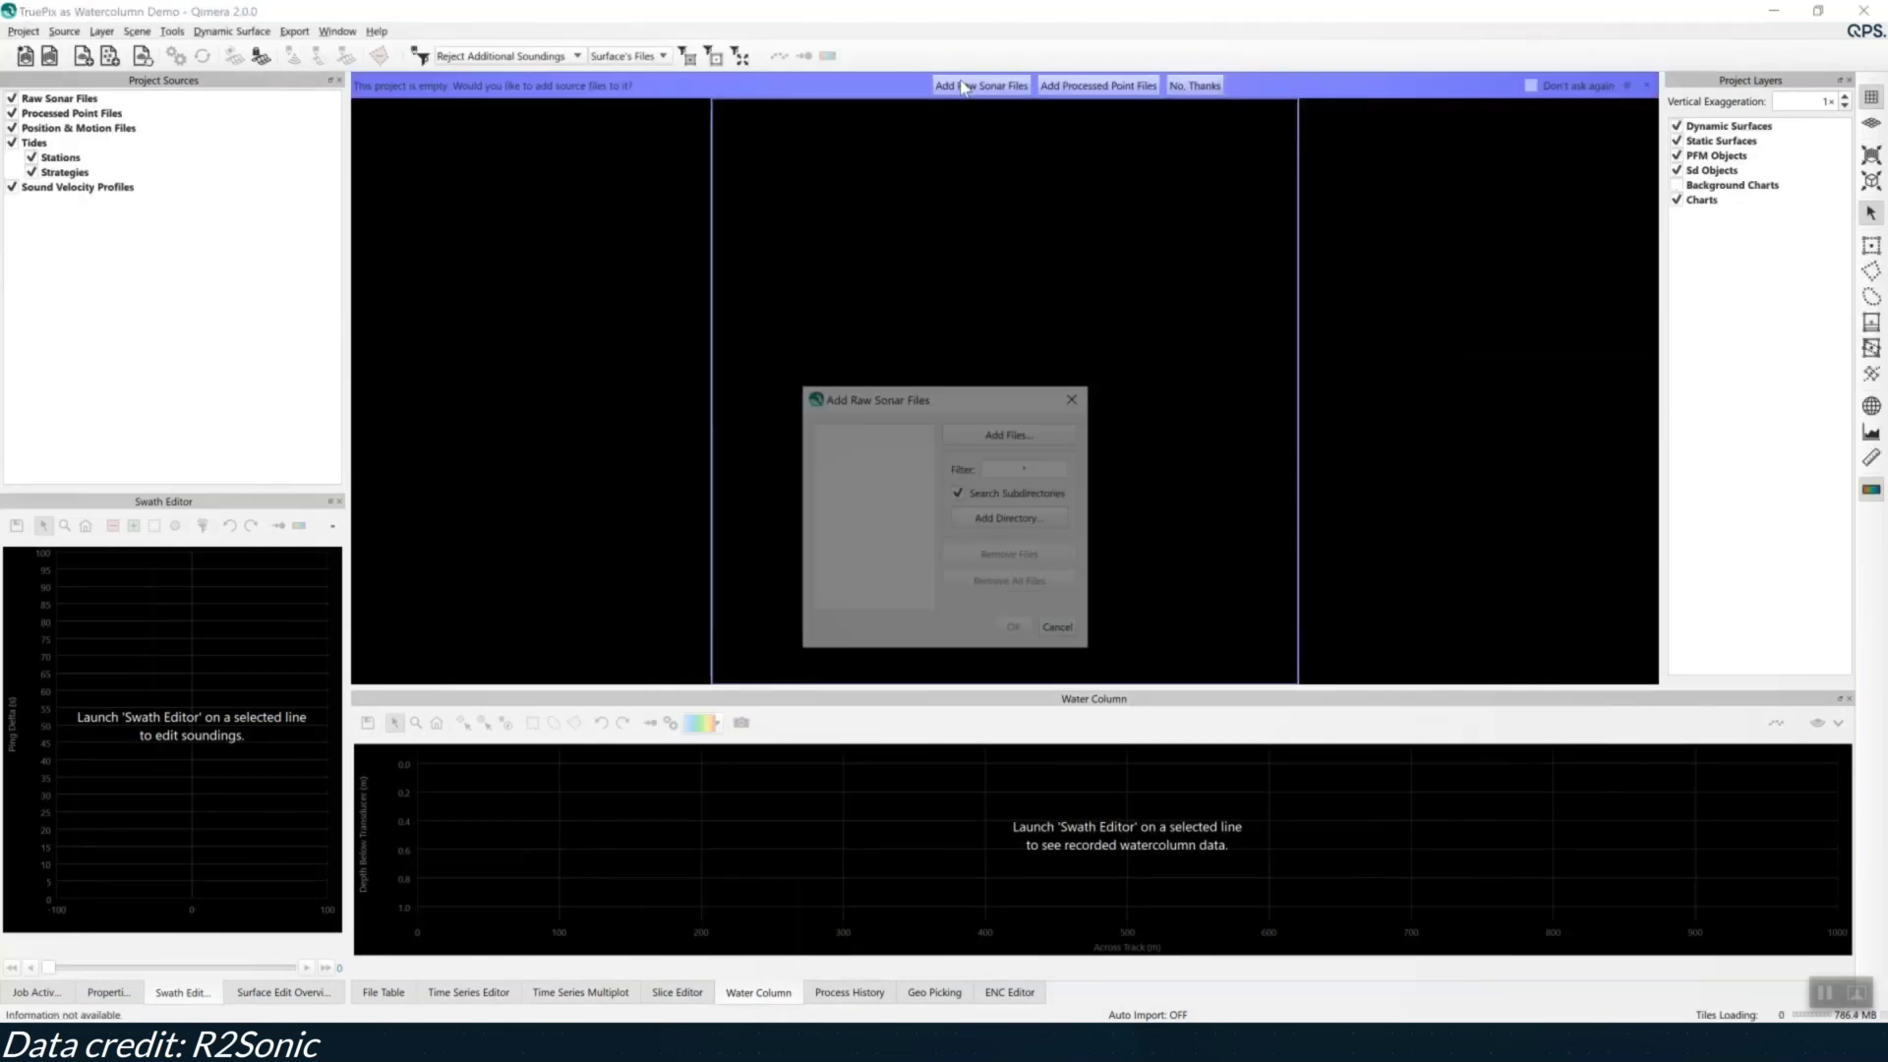
pyautogui.click(1038, 439)
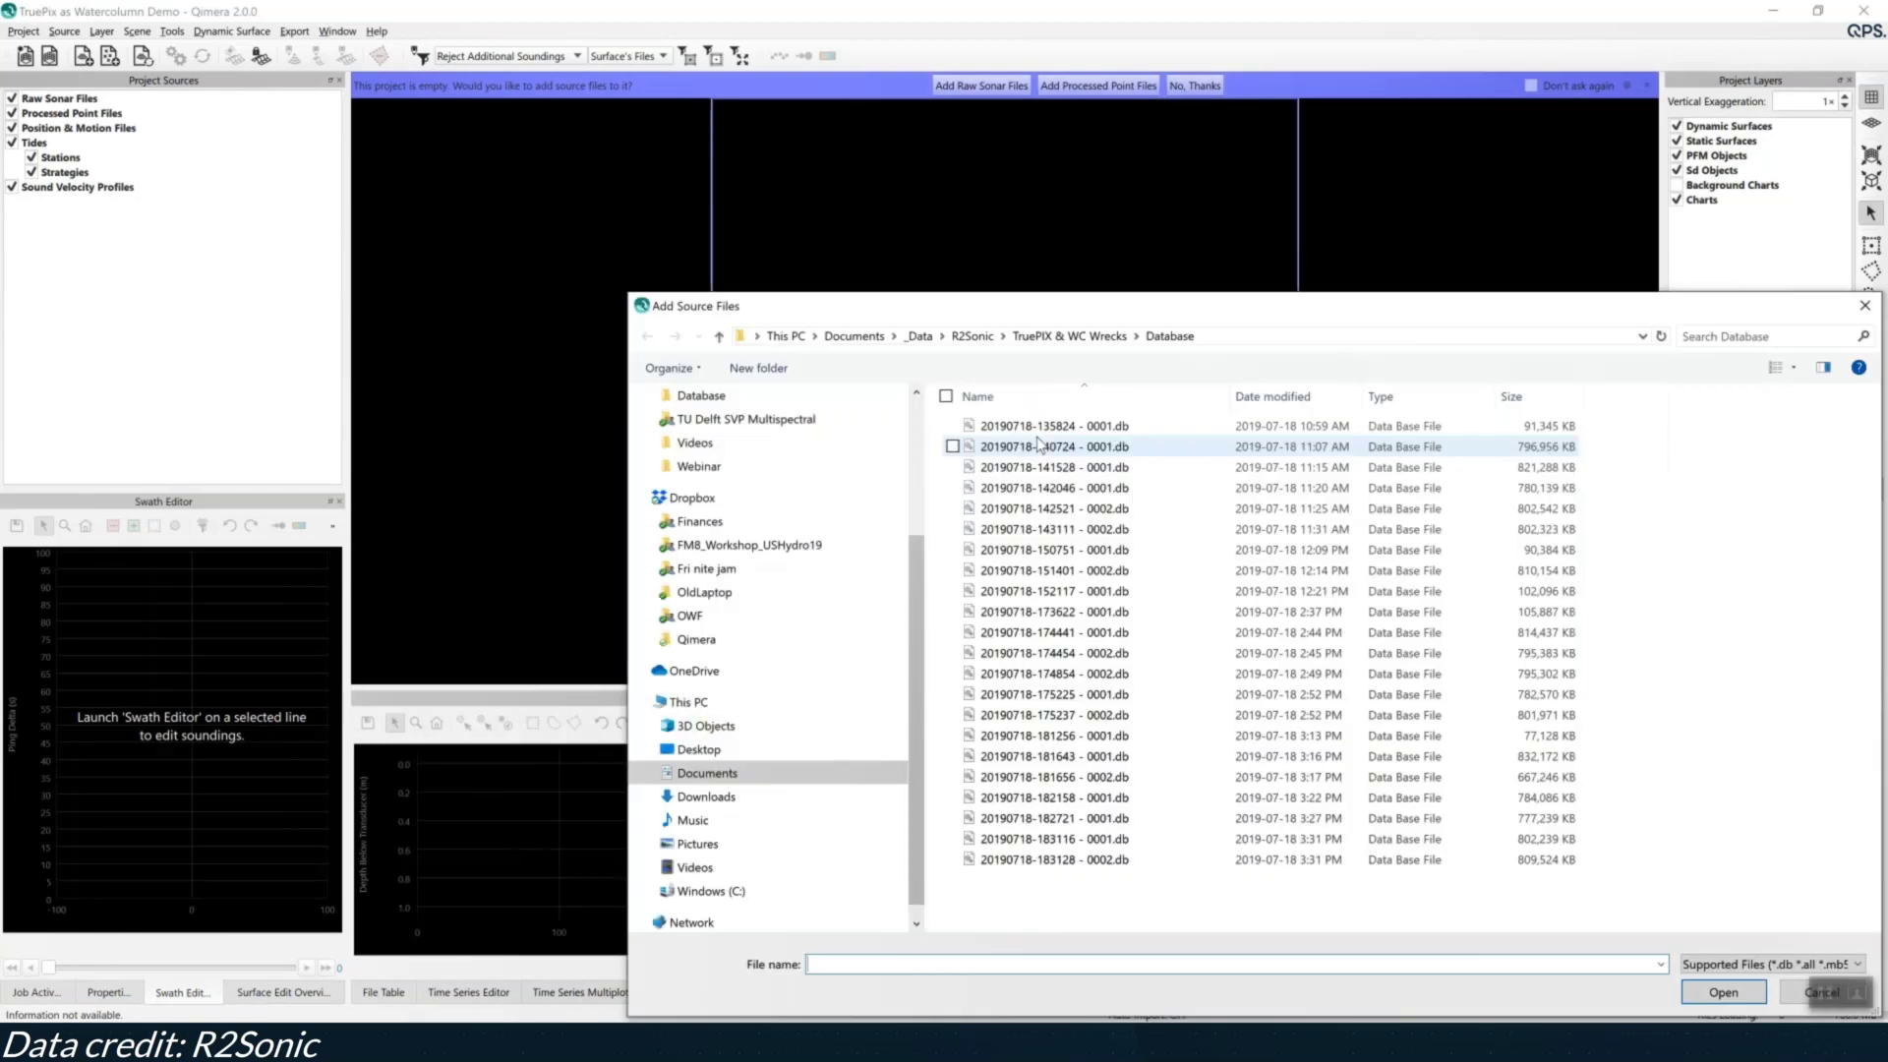
pyautogui.doubleClick(1039, 444)
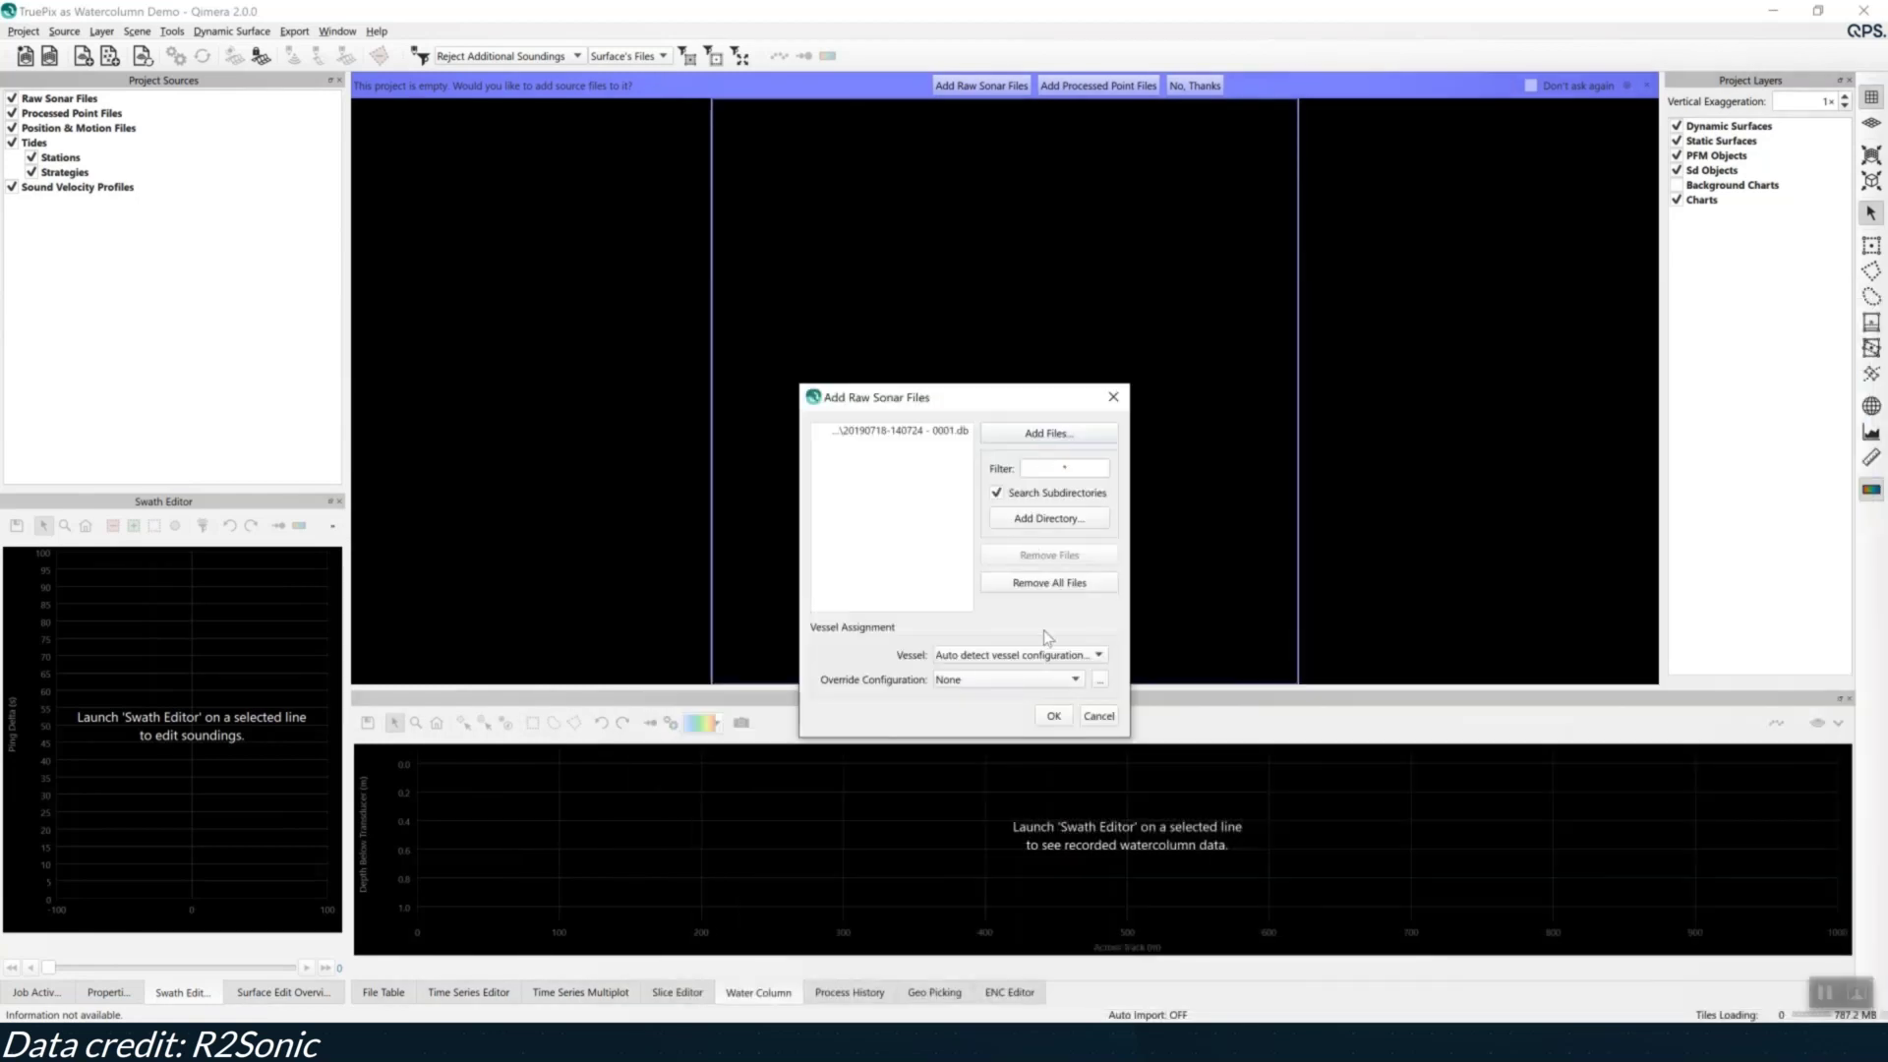
pyautogui.click(1052, 718)
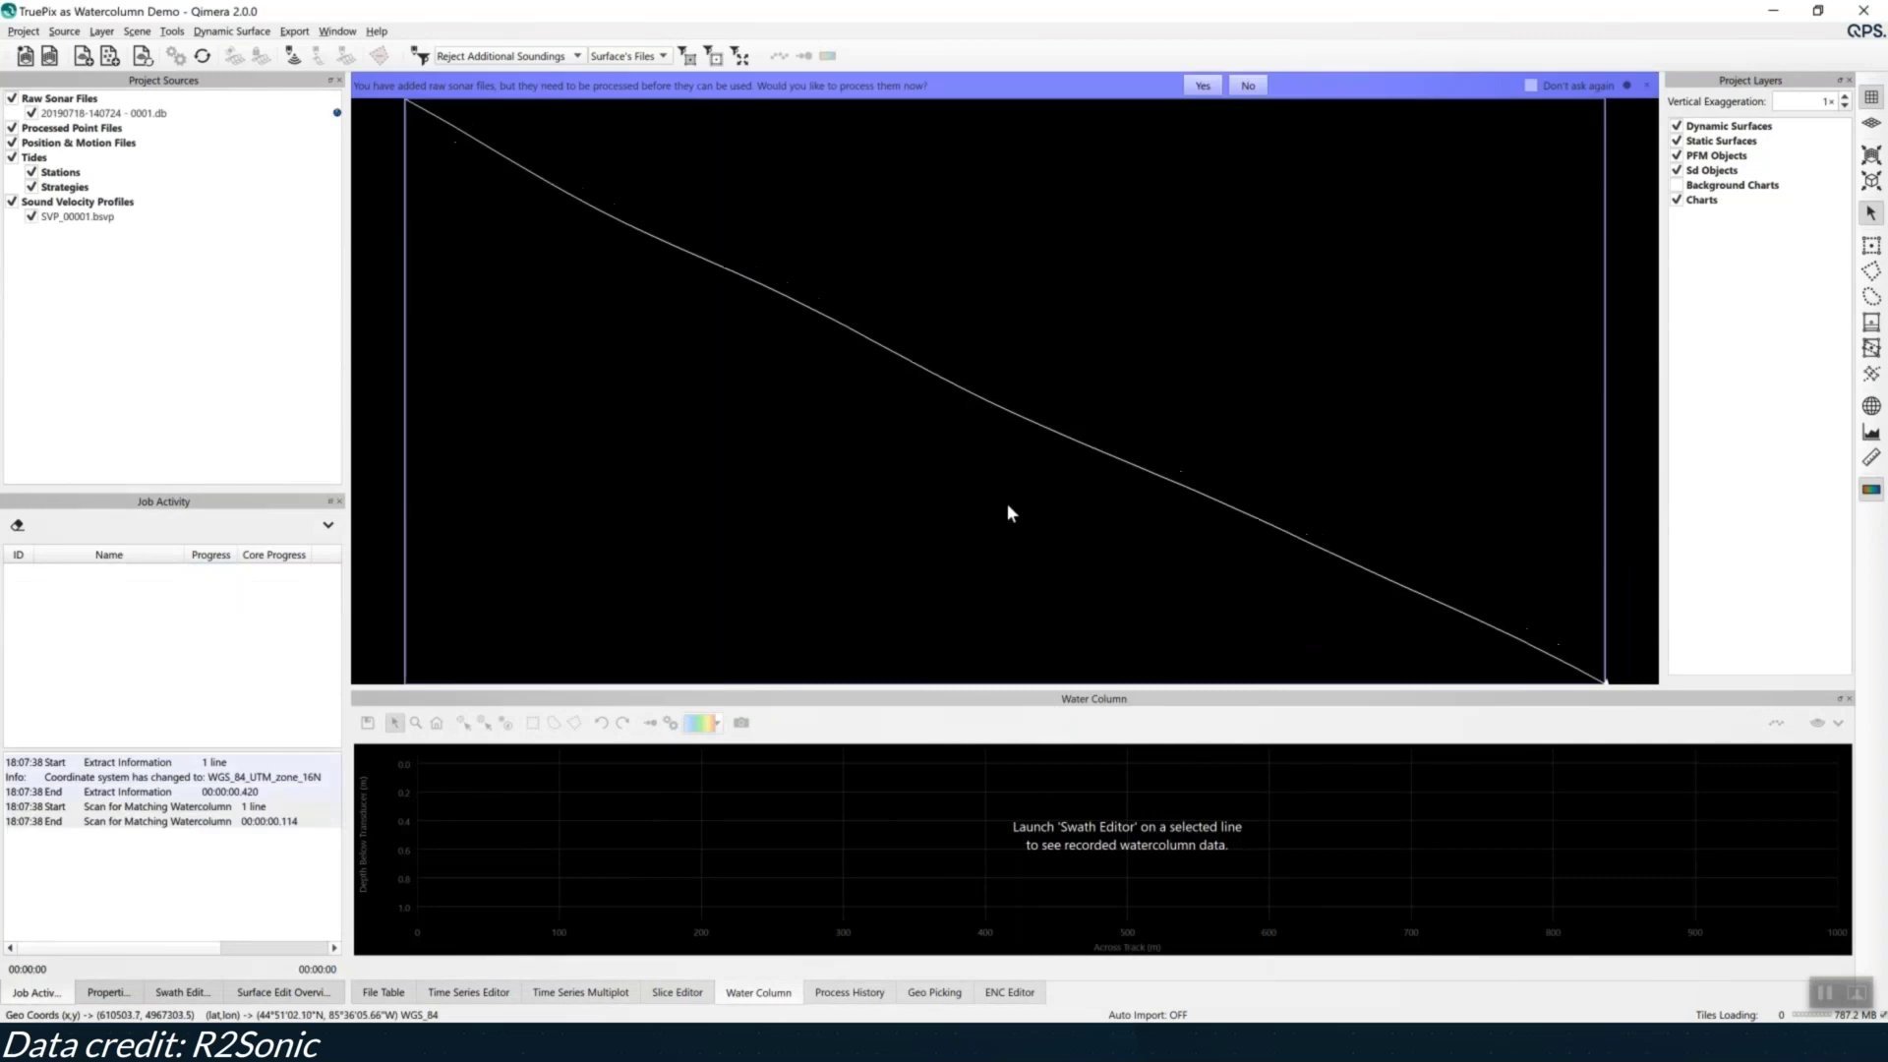
pyautogui.click(1201, 86)
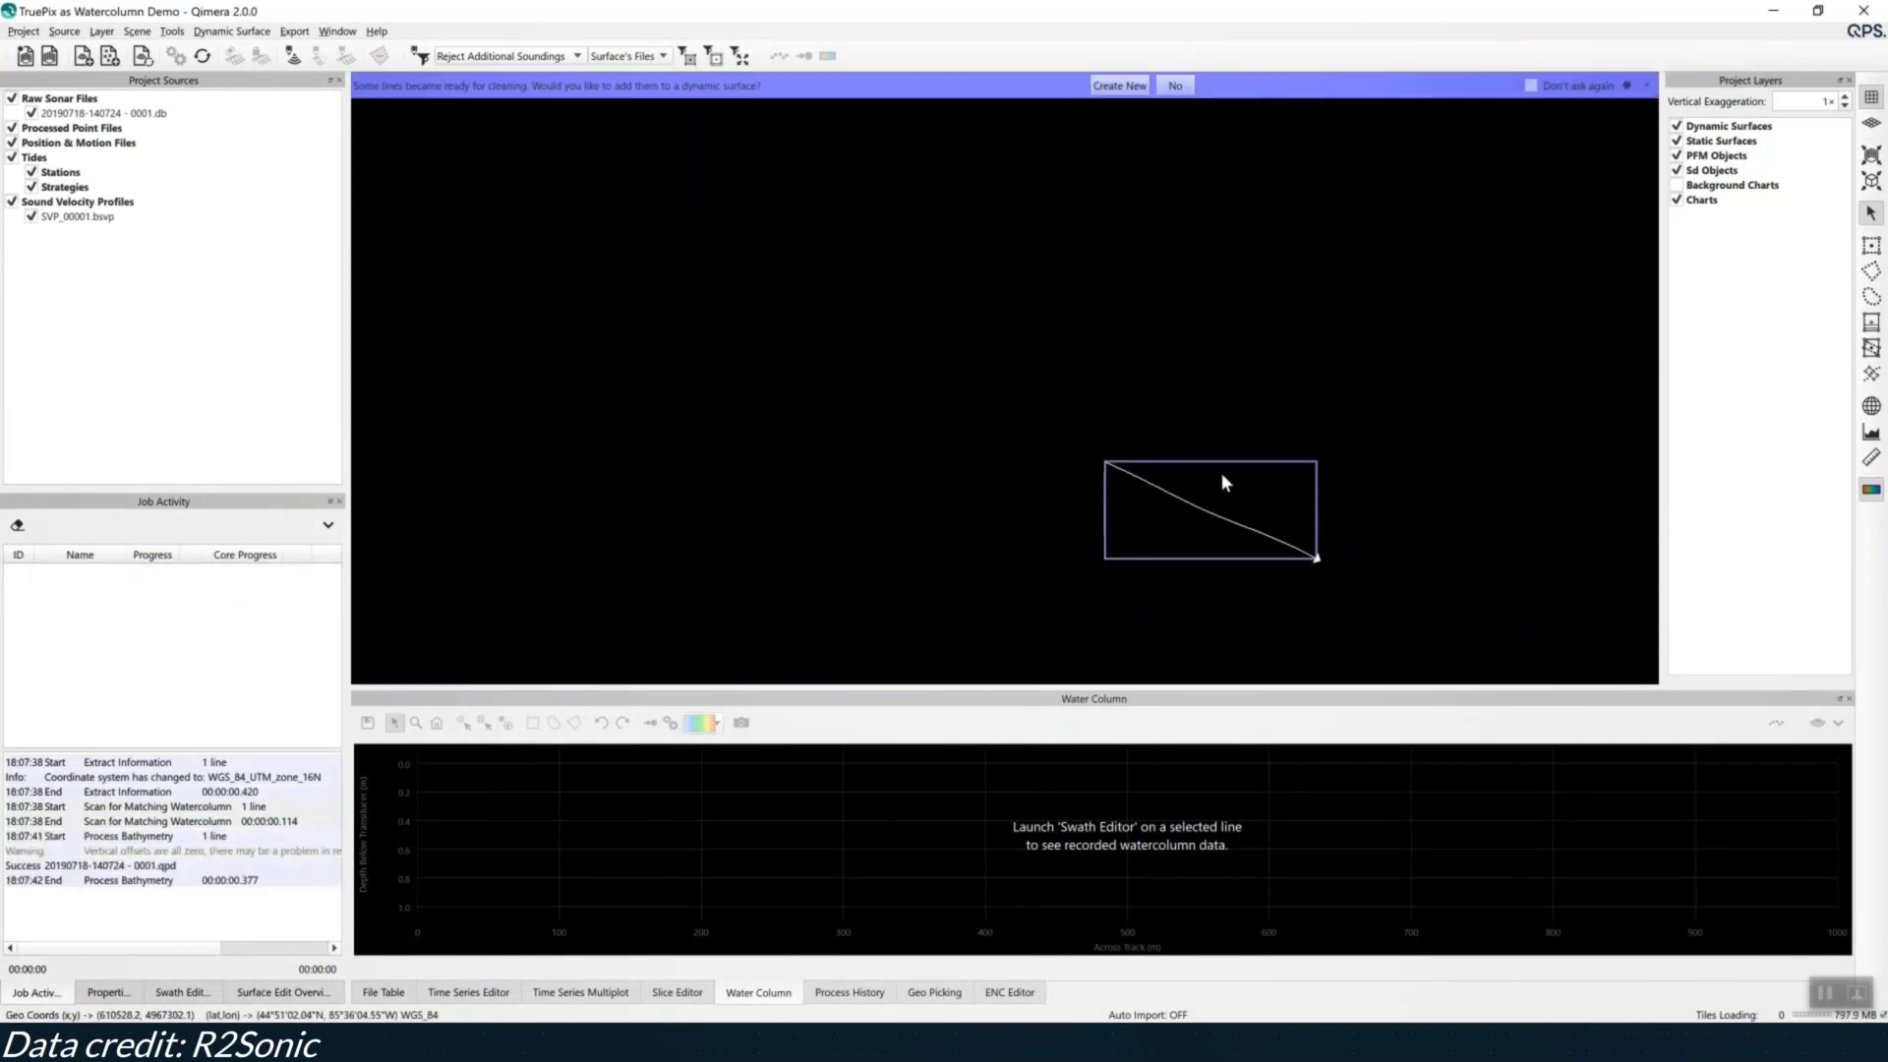
# Create a dynamic surface named DynamicSurface from the processed line with the suggested 0.50 m cell size
pyautogui.click(1129, 87)
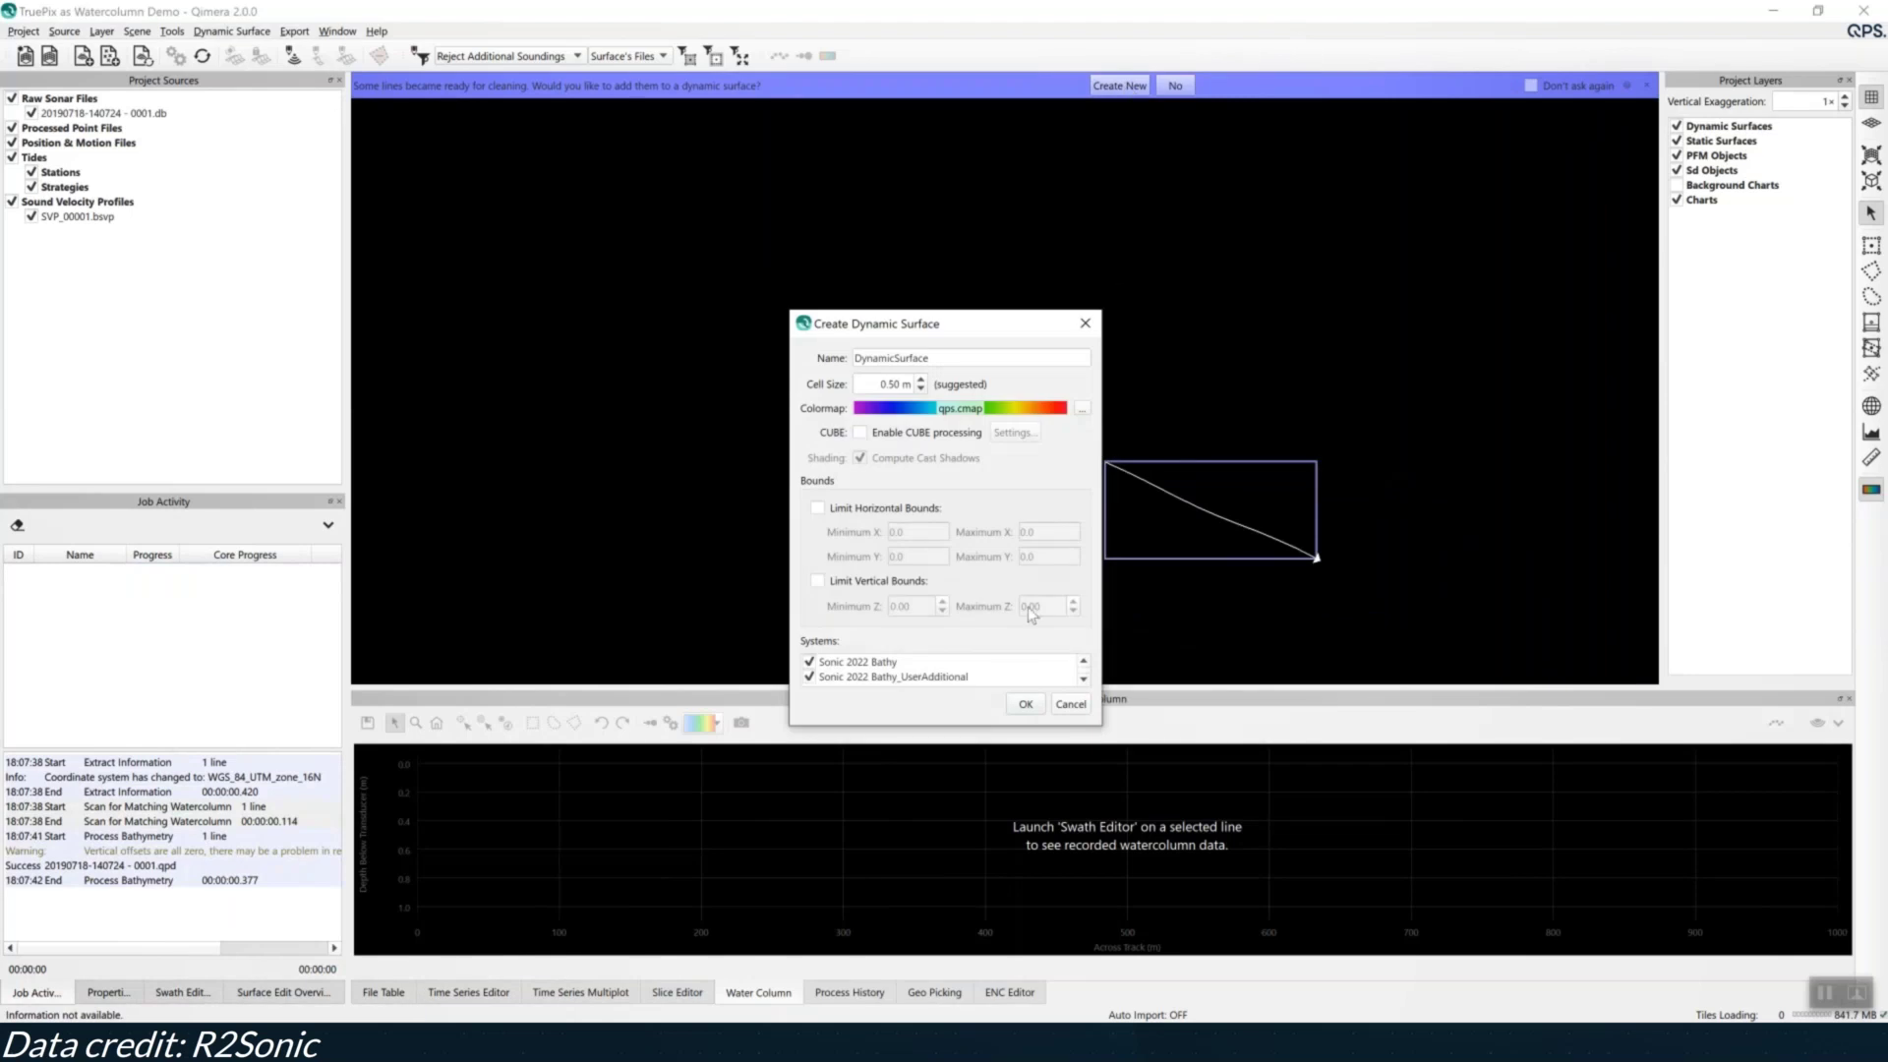
pyautogui.click(1023, 704)
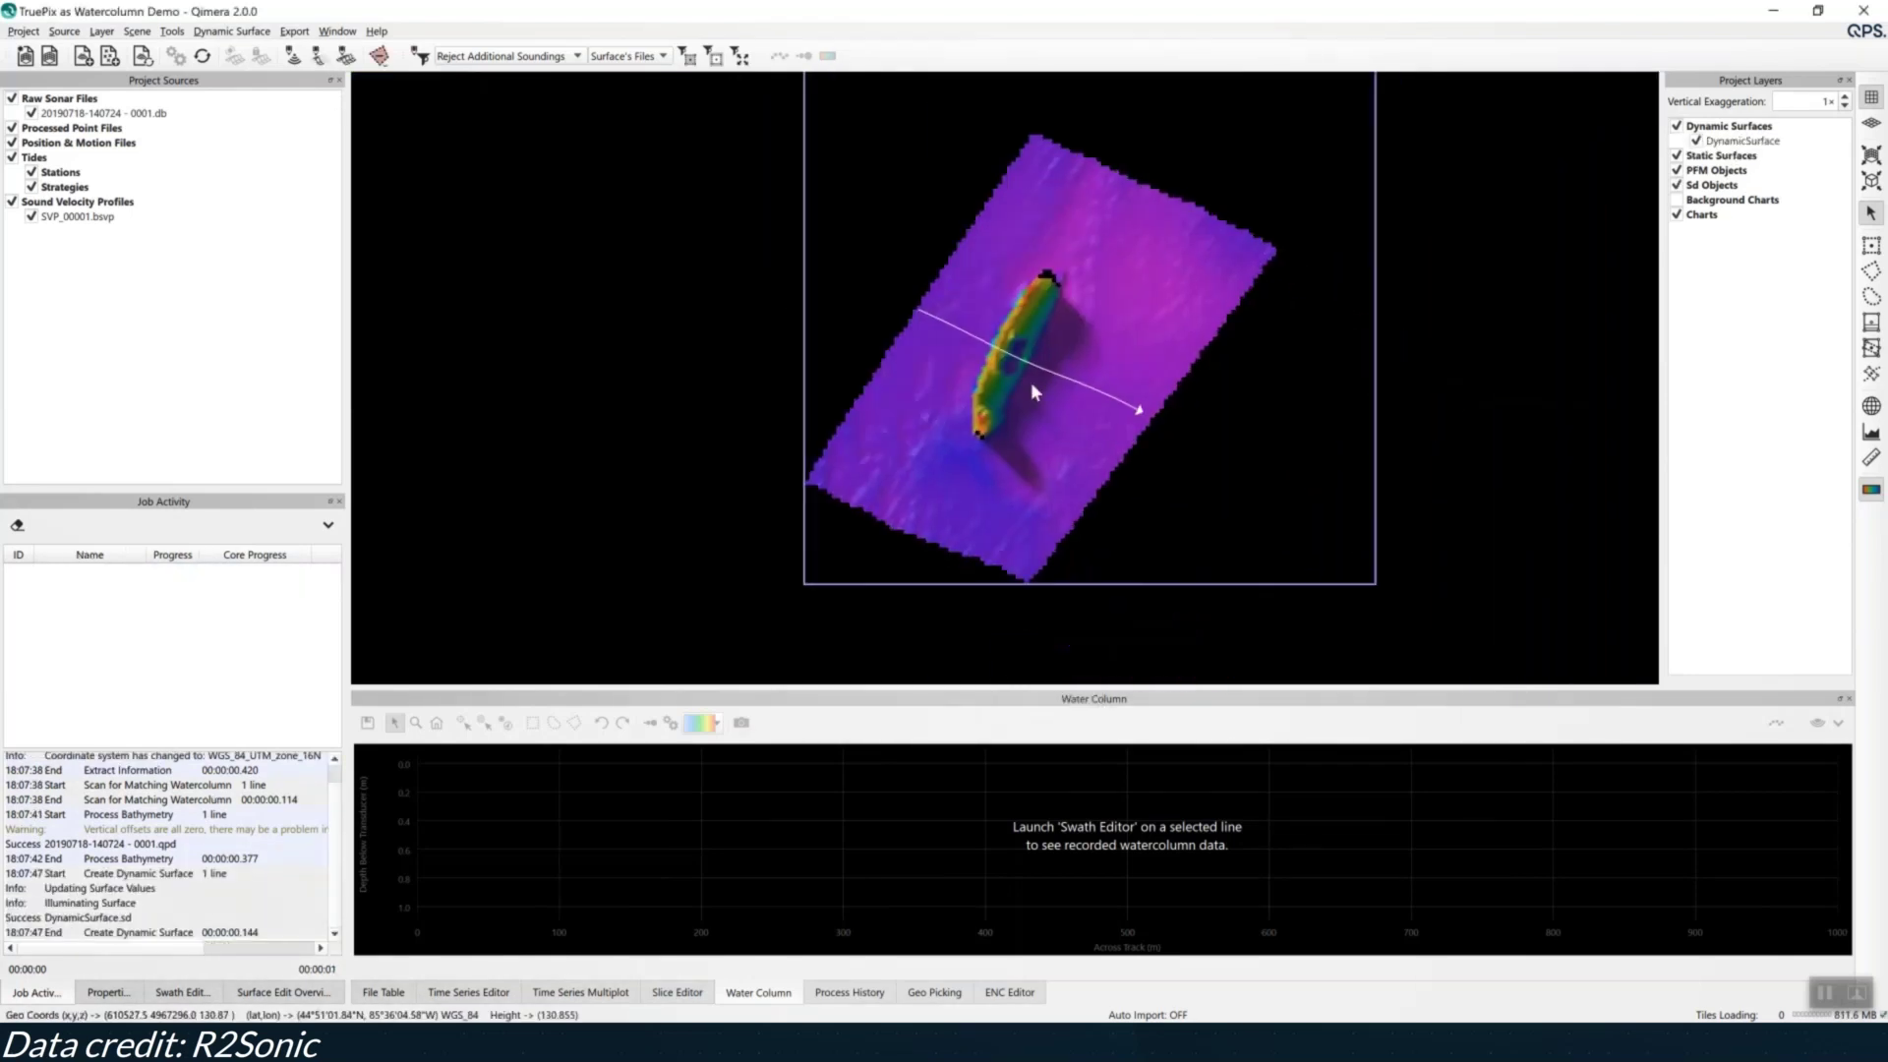
pyautogui.scroll(5, 1031, 382)
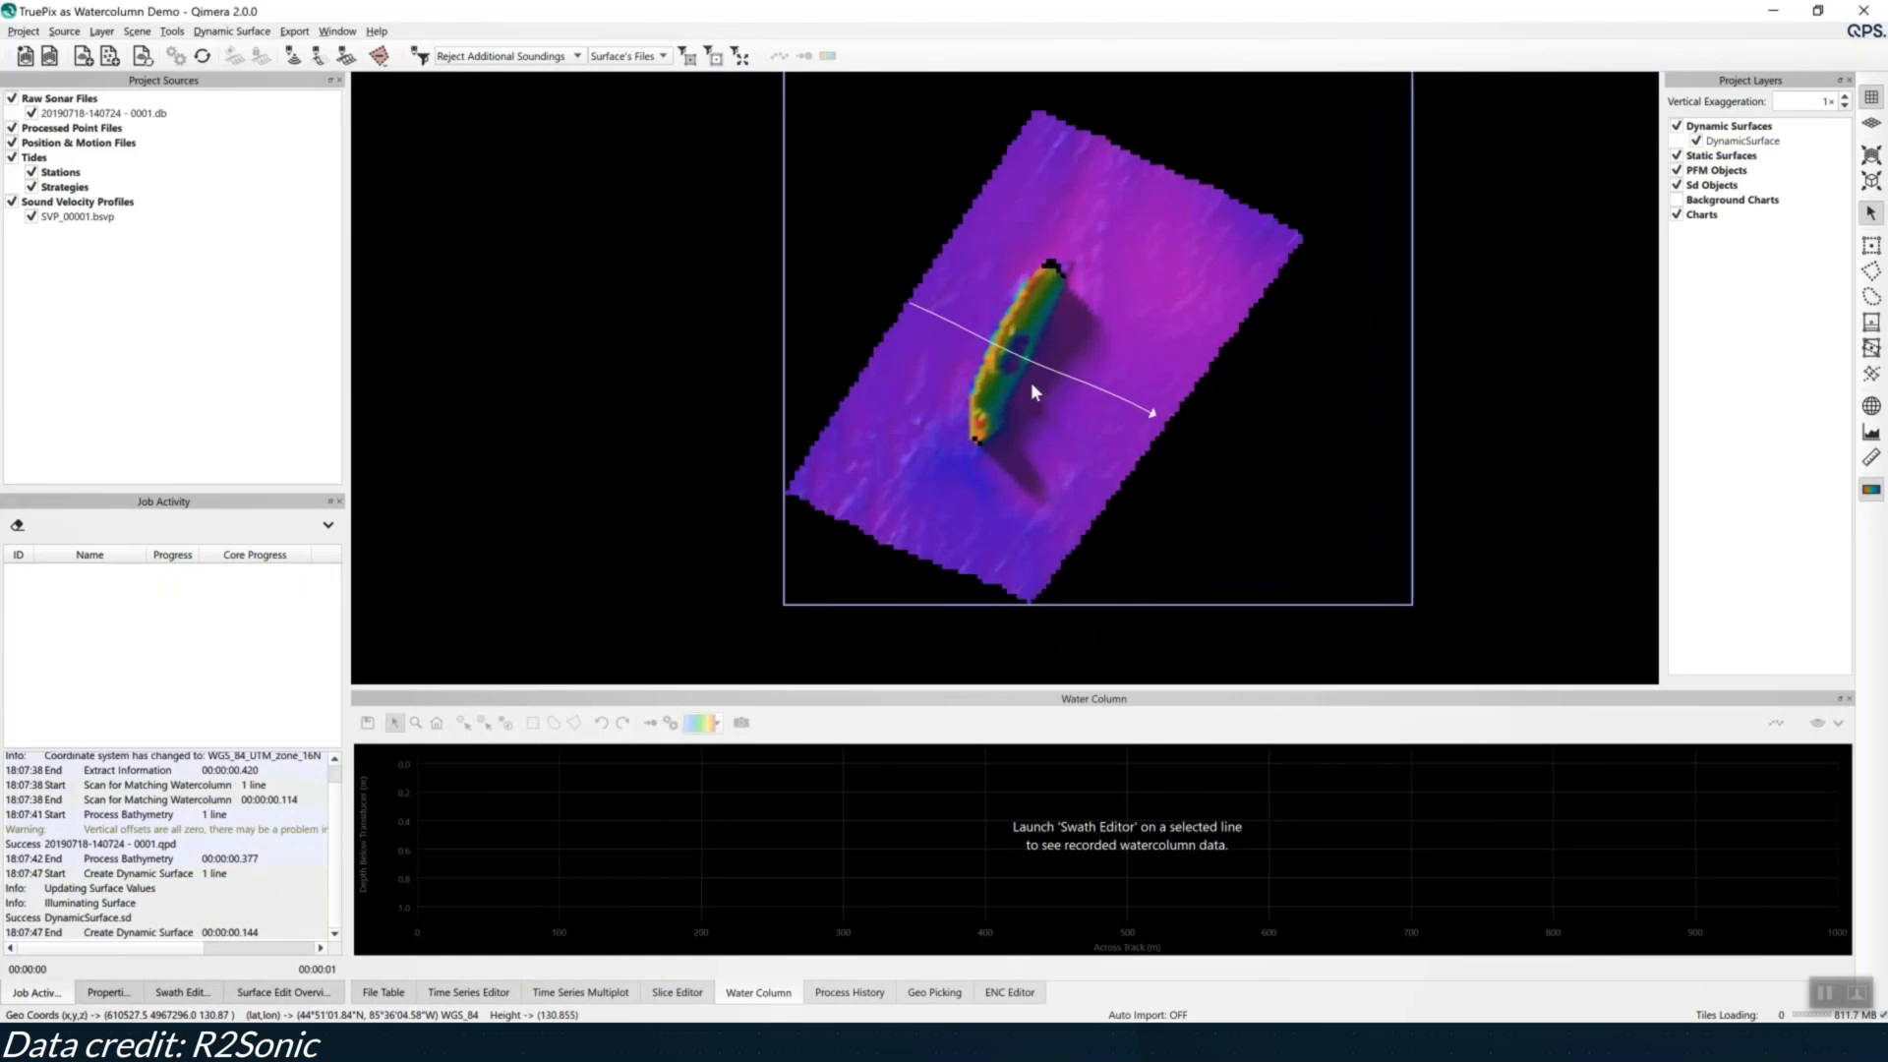
pyautogui.scroll(1, 1033, 390)
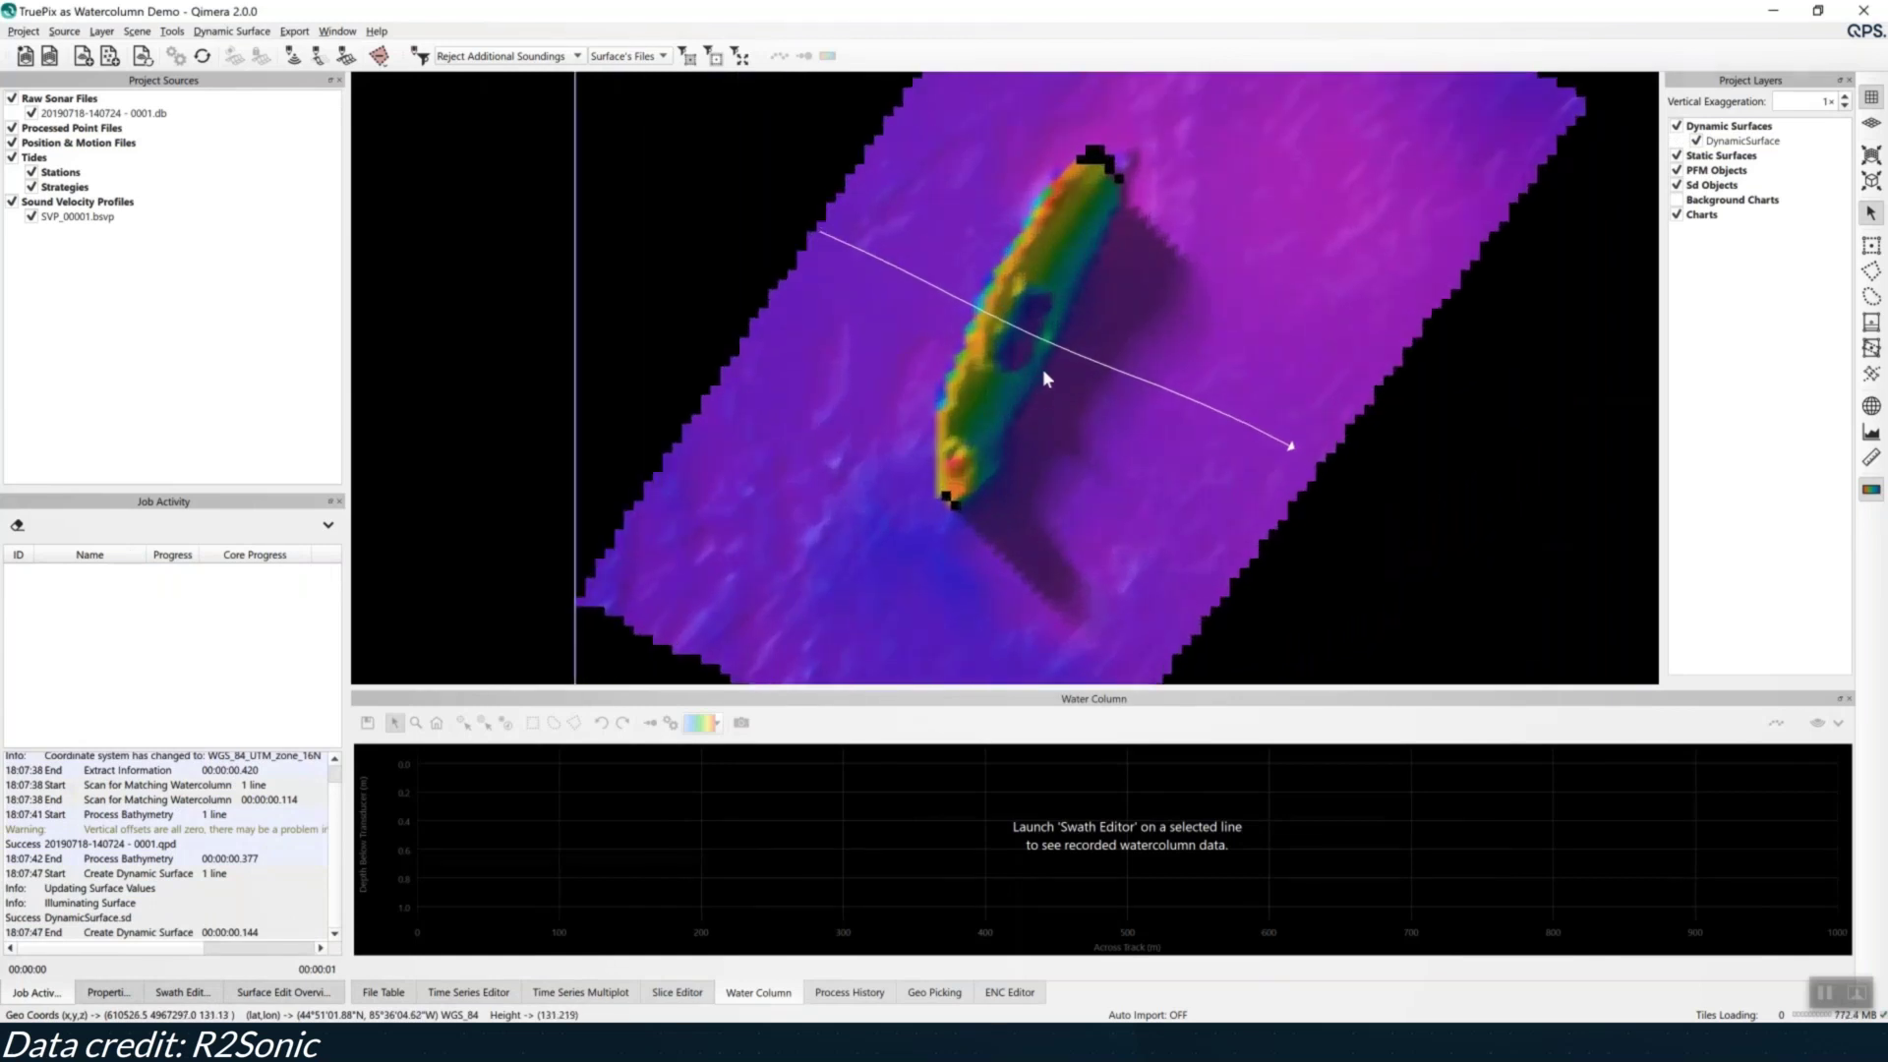
# Regrid the dynamic surface at a finer resolution to bring out more detail of the wreck
pyautogui.click(1738, 143)
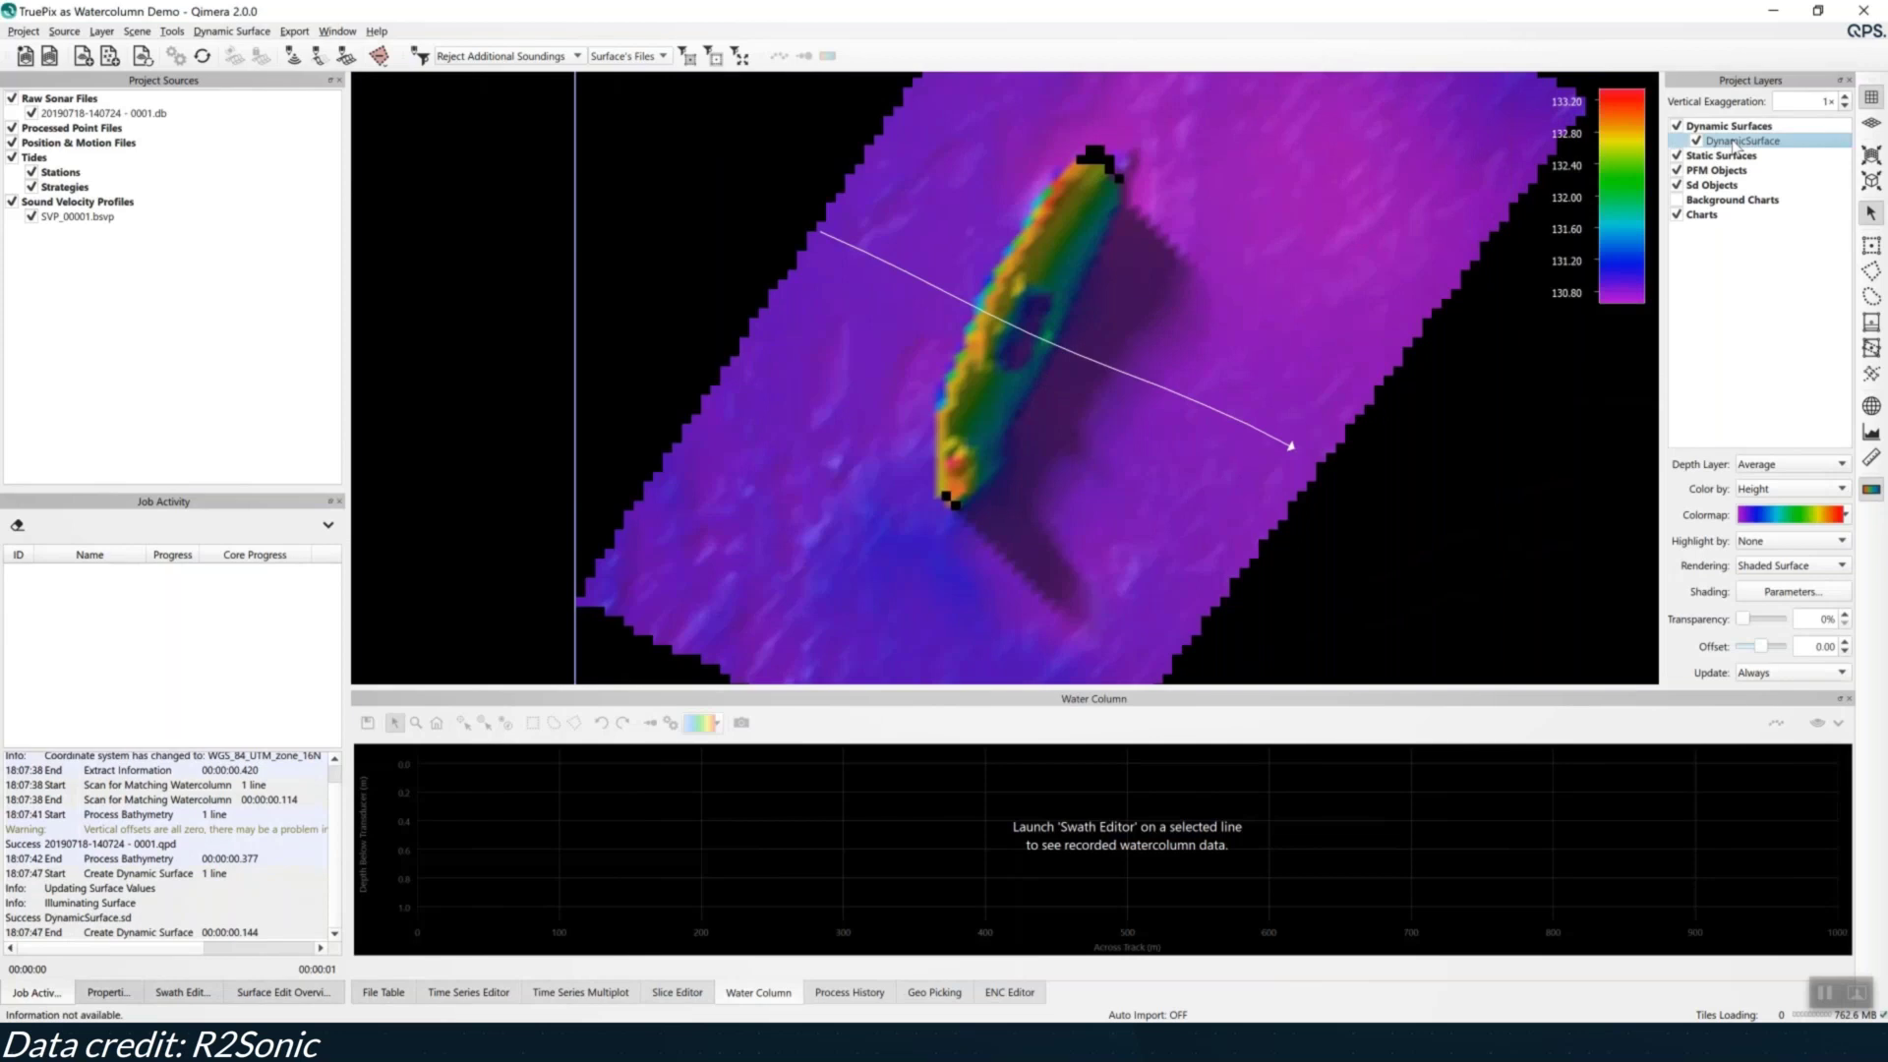
pyautogui.rightClick(1737, 145)
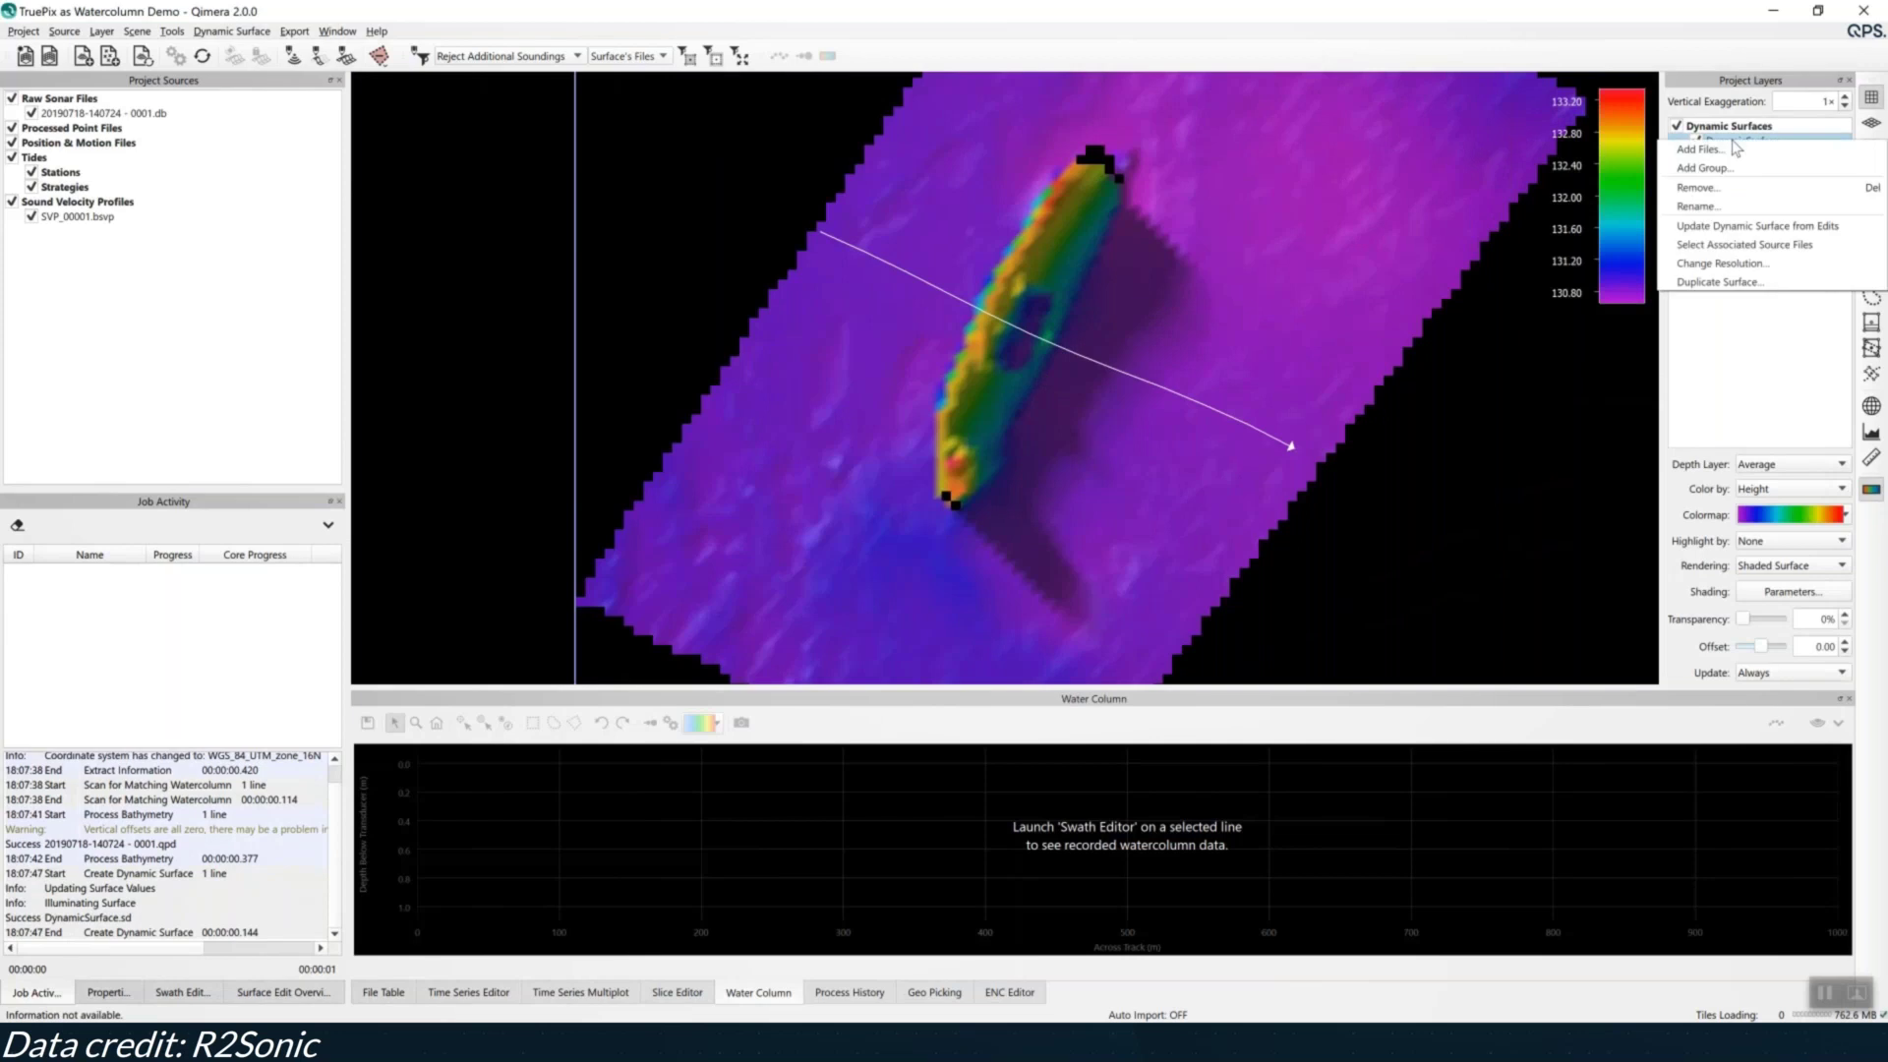
pyautogui.click(1778, 271)
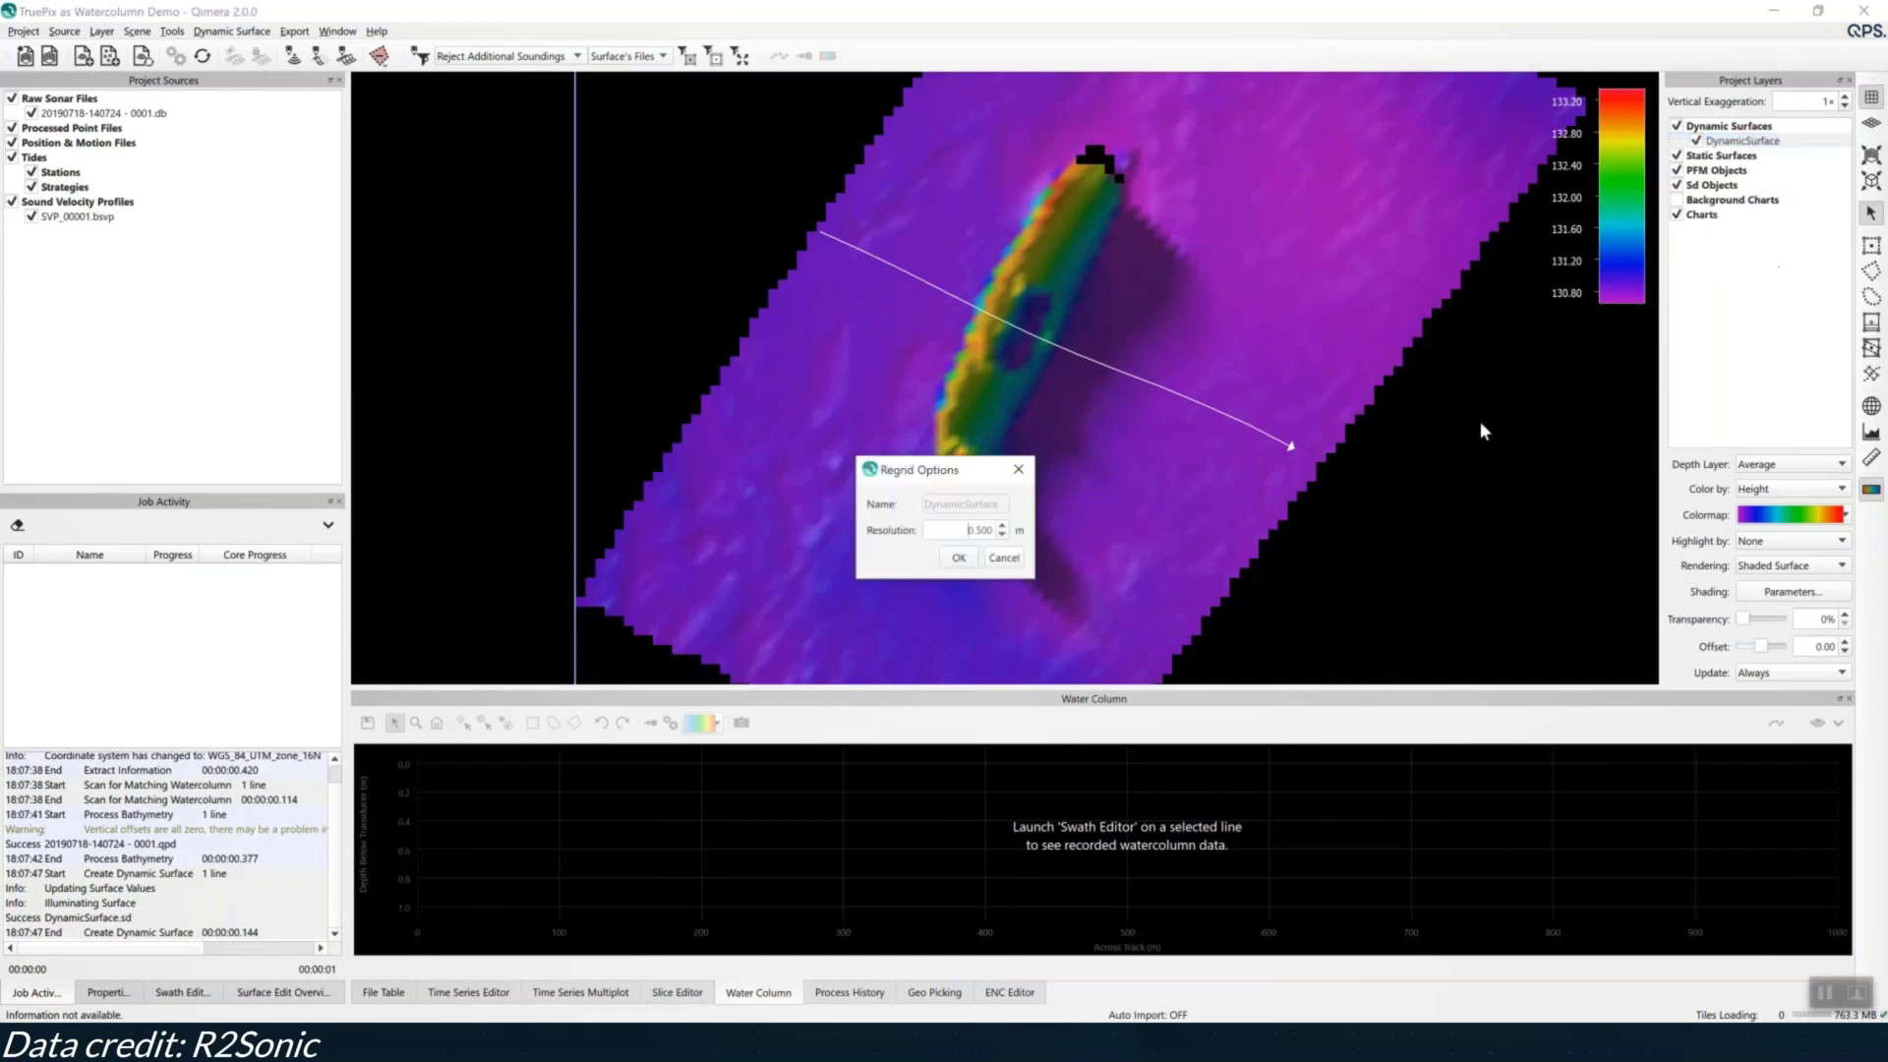
pyautogui.moveTo(959, 536); pyautogui.dragTo(989, 533)
pyautogui.write('0')
pyautogui.click(962, 563)
# Examine the regridded wreck in plan view and in a close-up 3D view
pyautogui.moveTo(1006, 343); pyautogui.dragTo(997, 407)
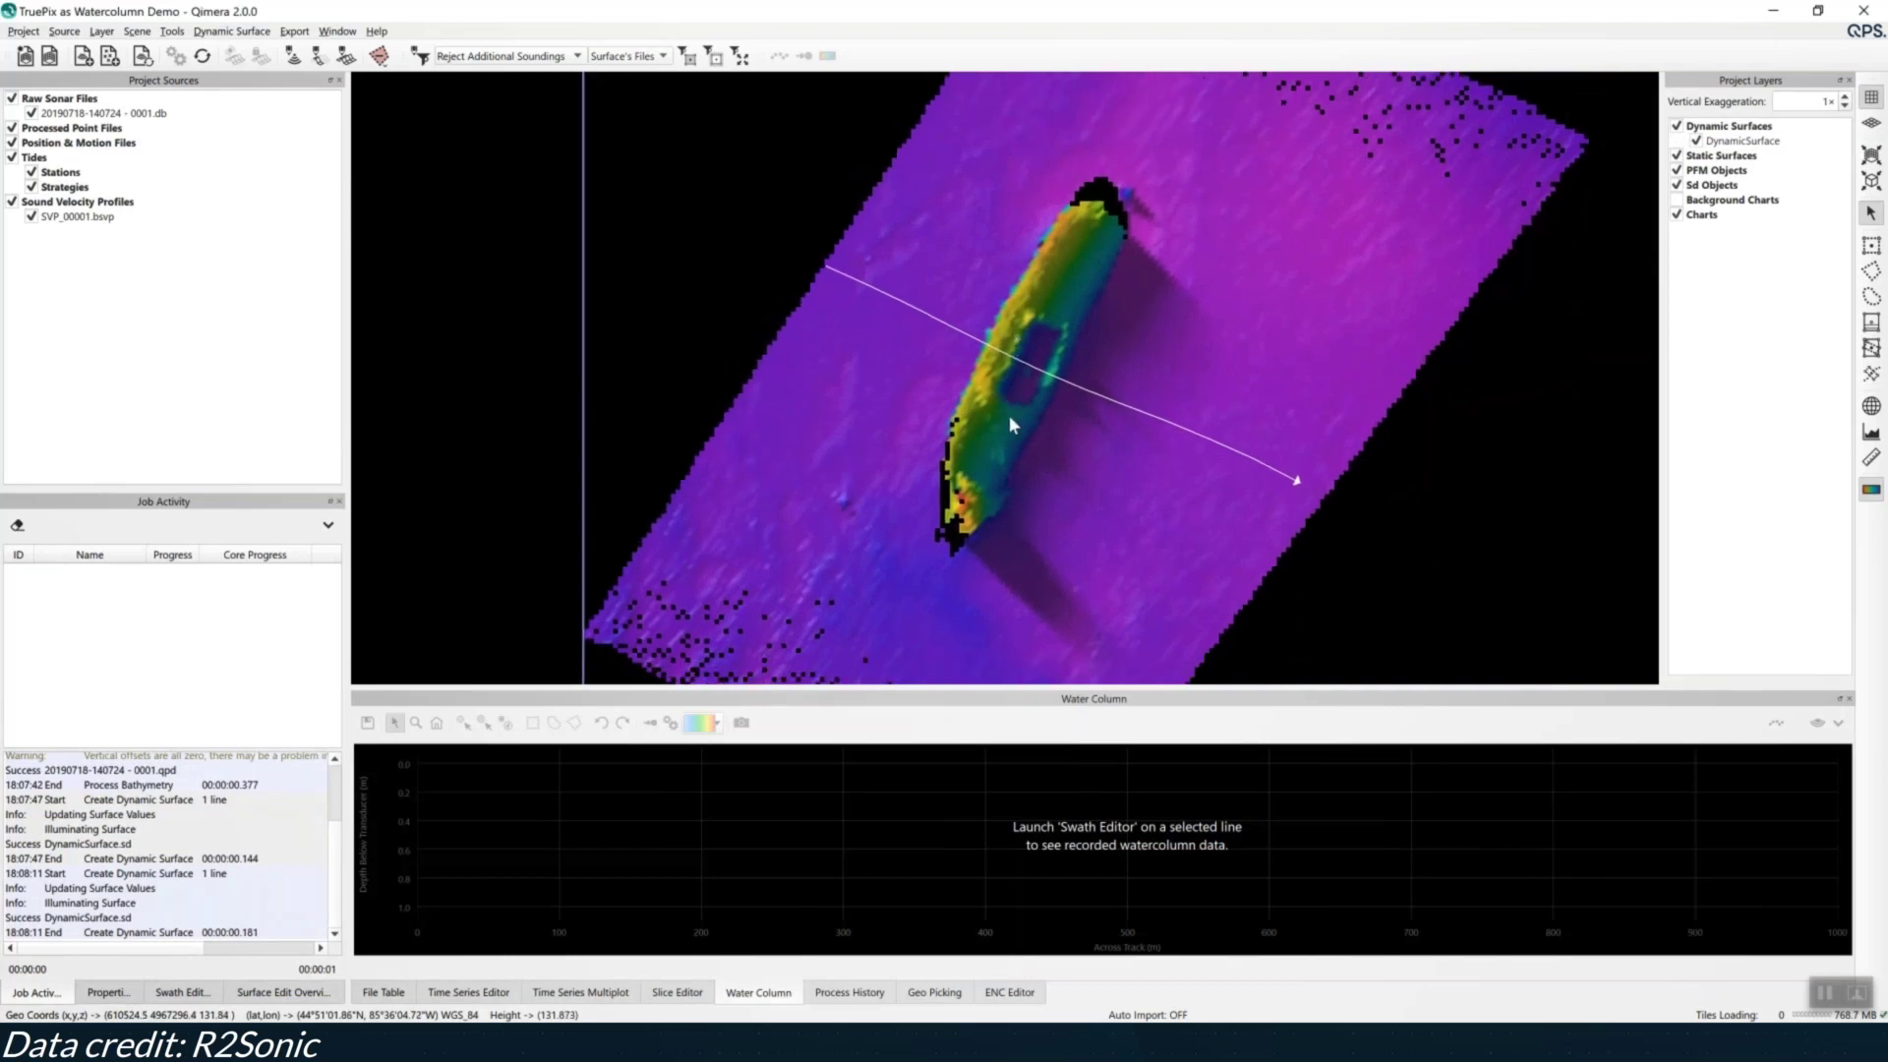
pyautogui.moveTo(1117, 515); pyautogui.dragTo(1136, 479)
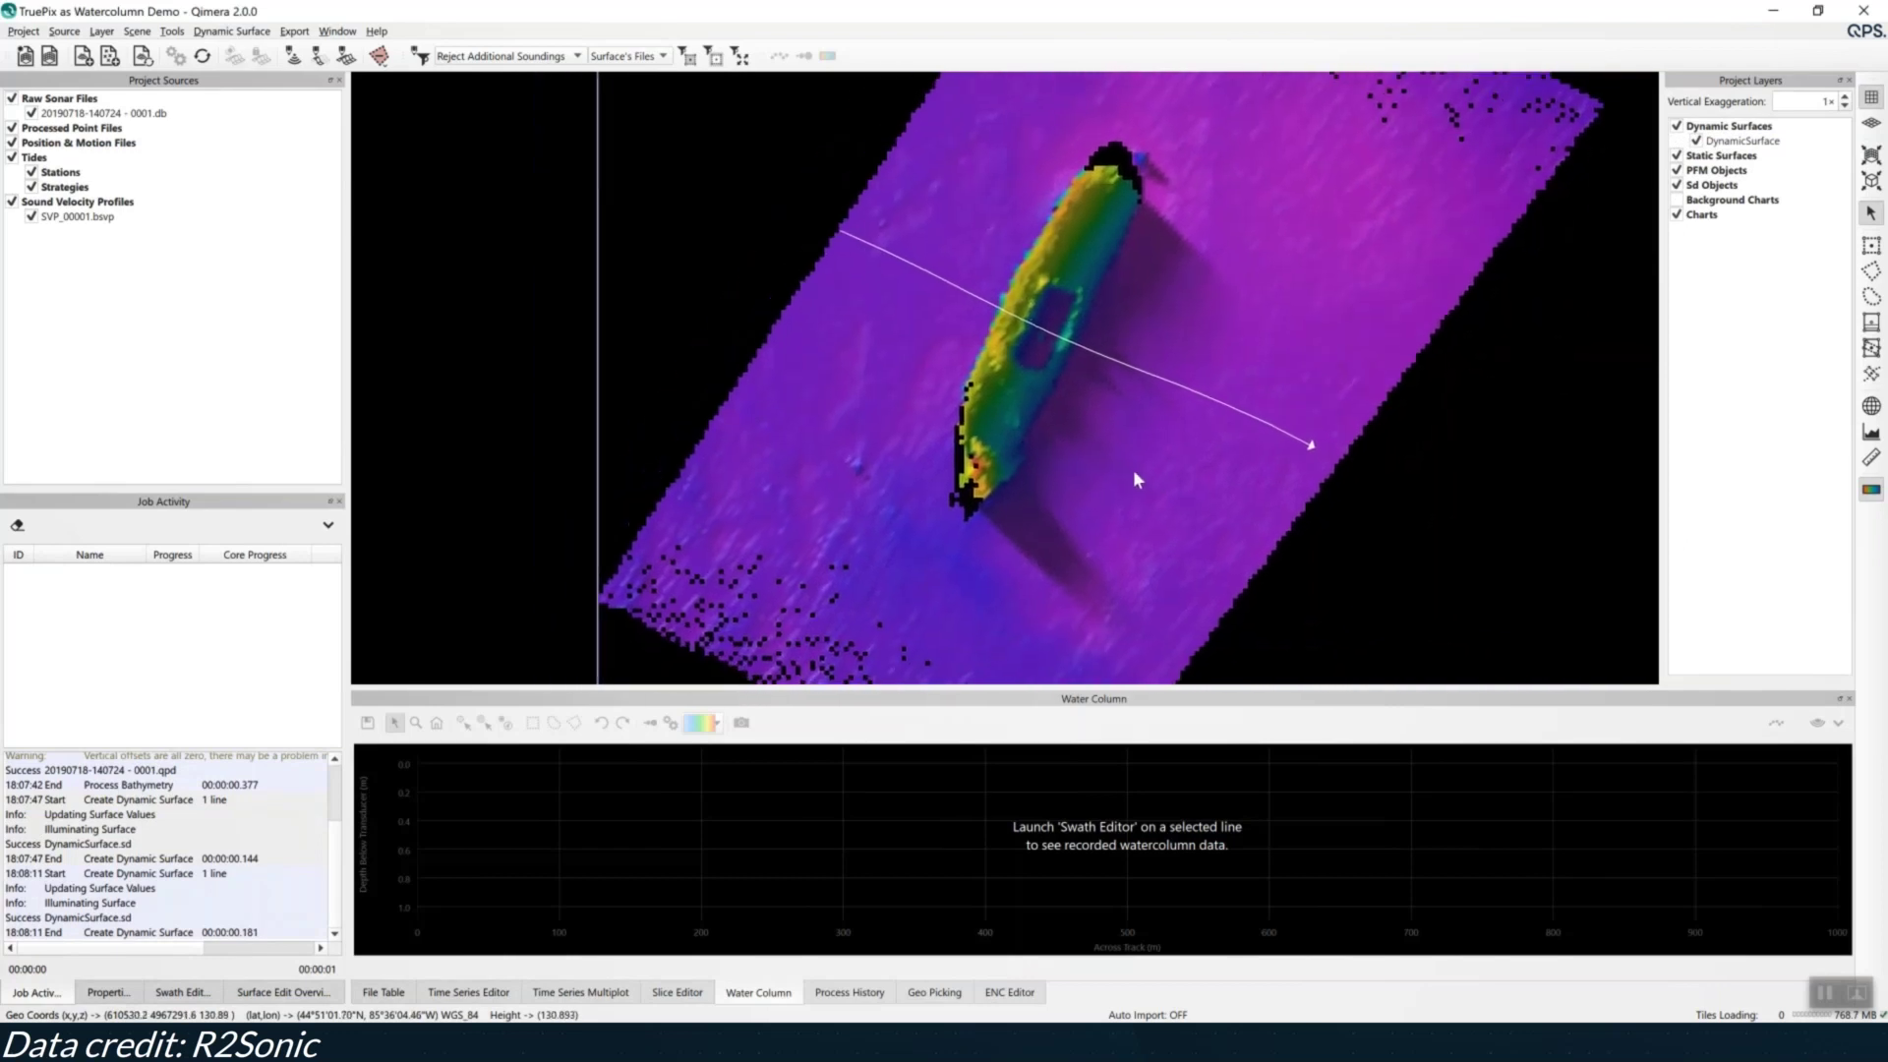
pyautogui.click(1871, 123)
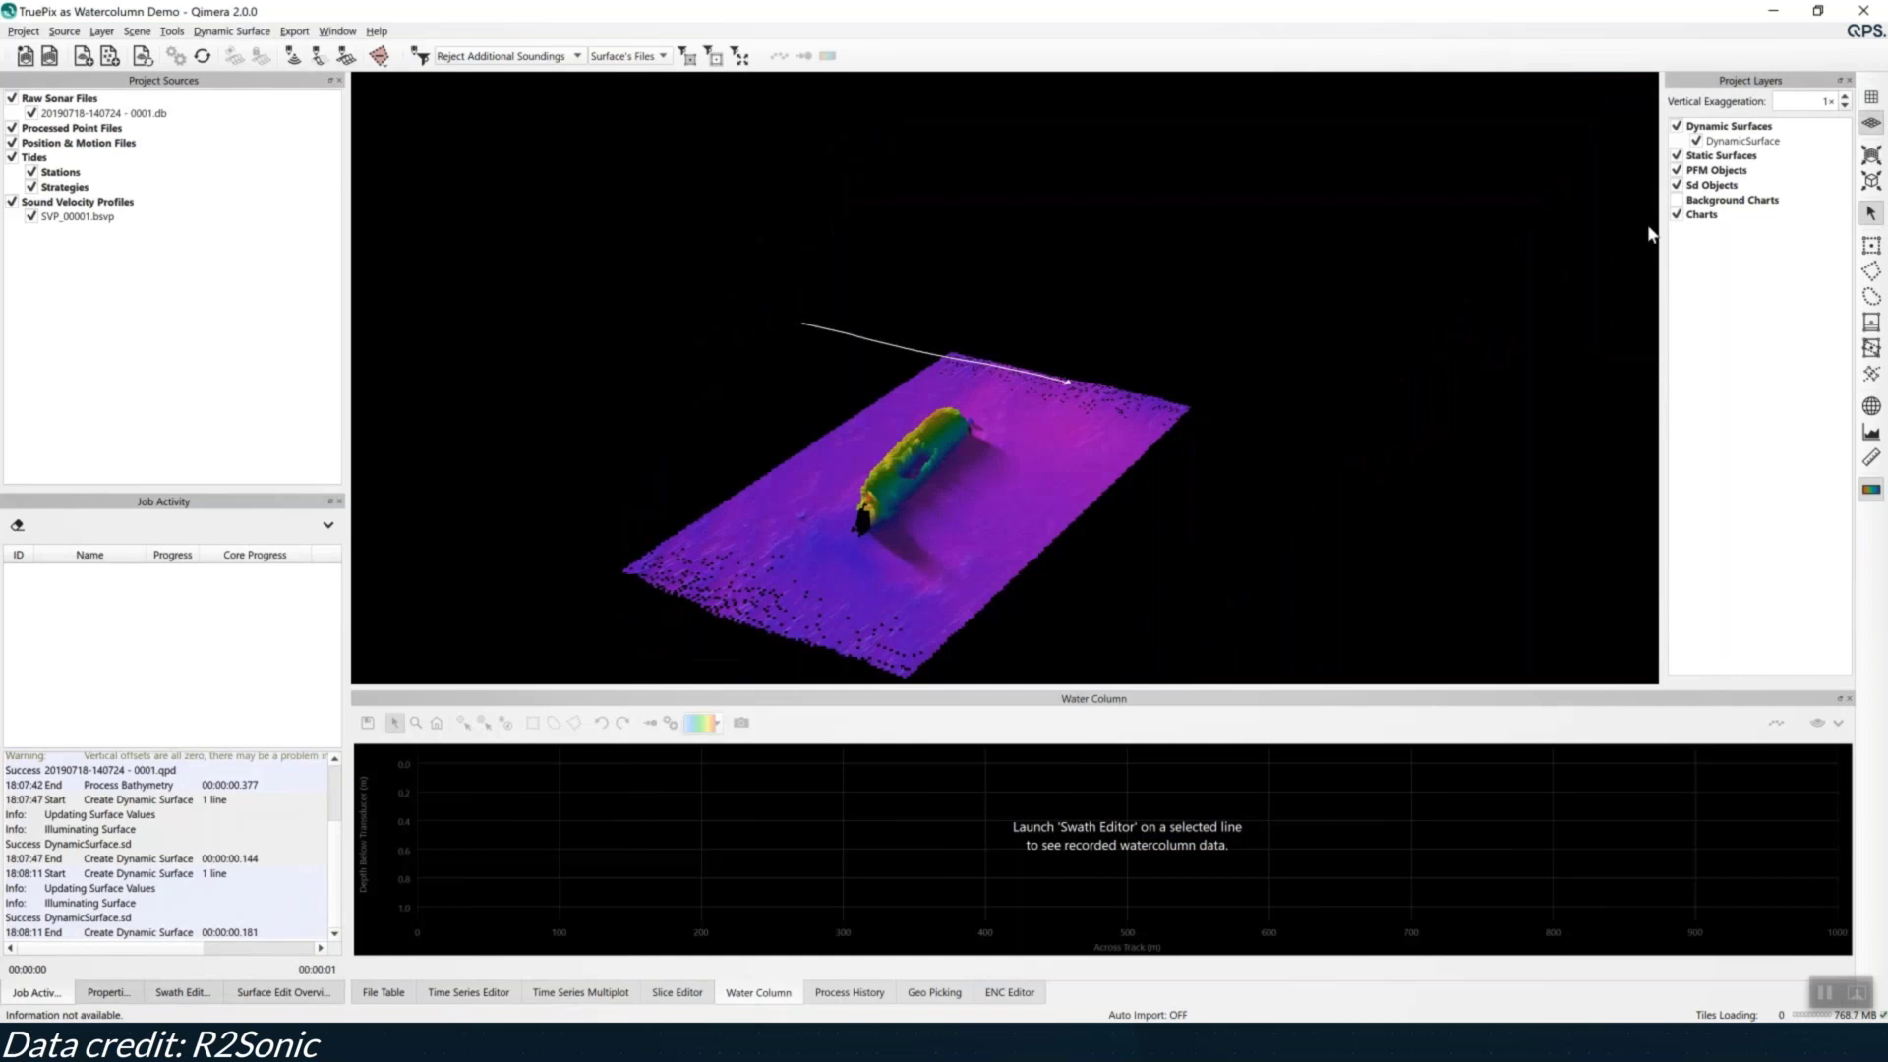
pyautogui.moveTo(953, 498); pyautogui.dragTo(995, 393)
pyautogui.scroll(3, 991, 389)
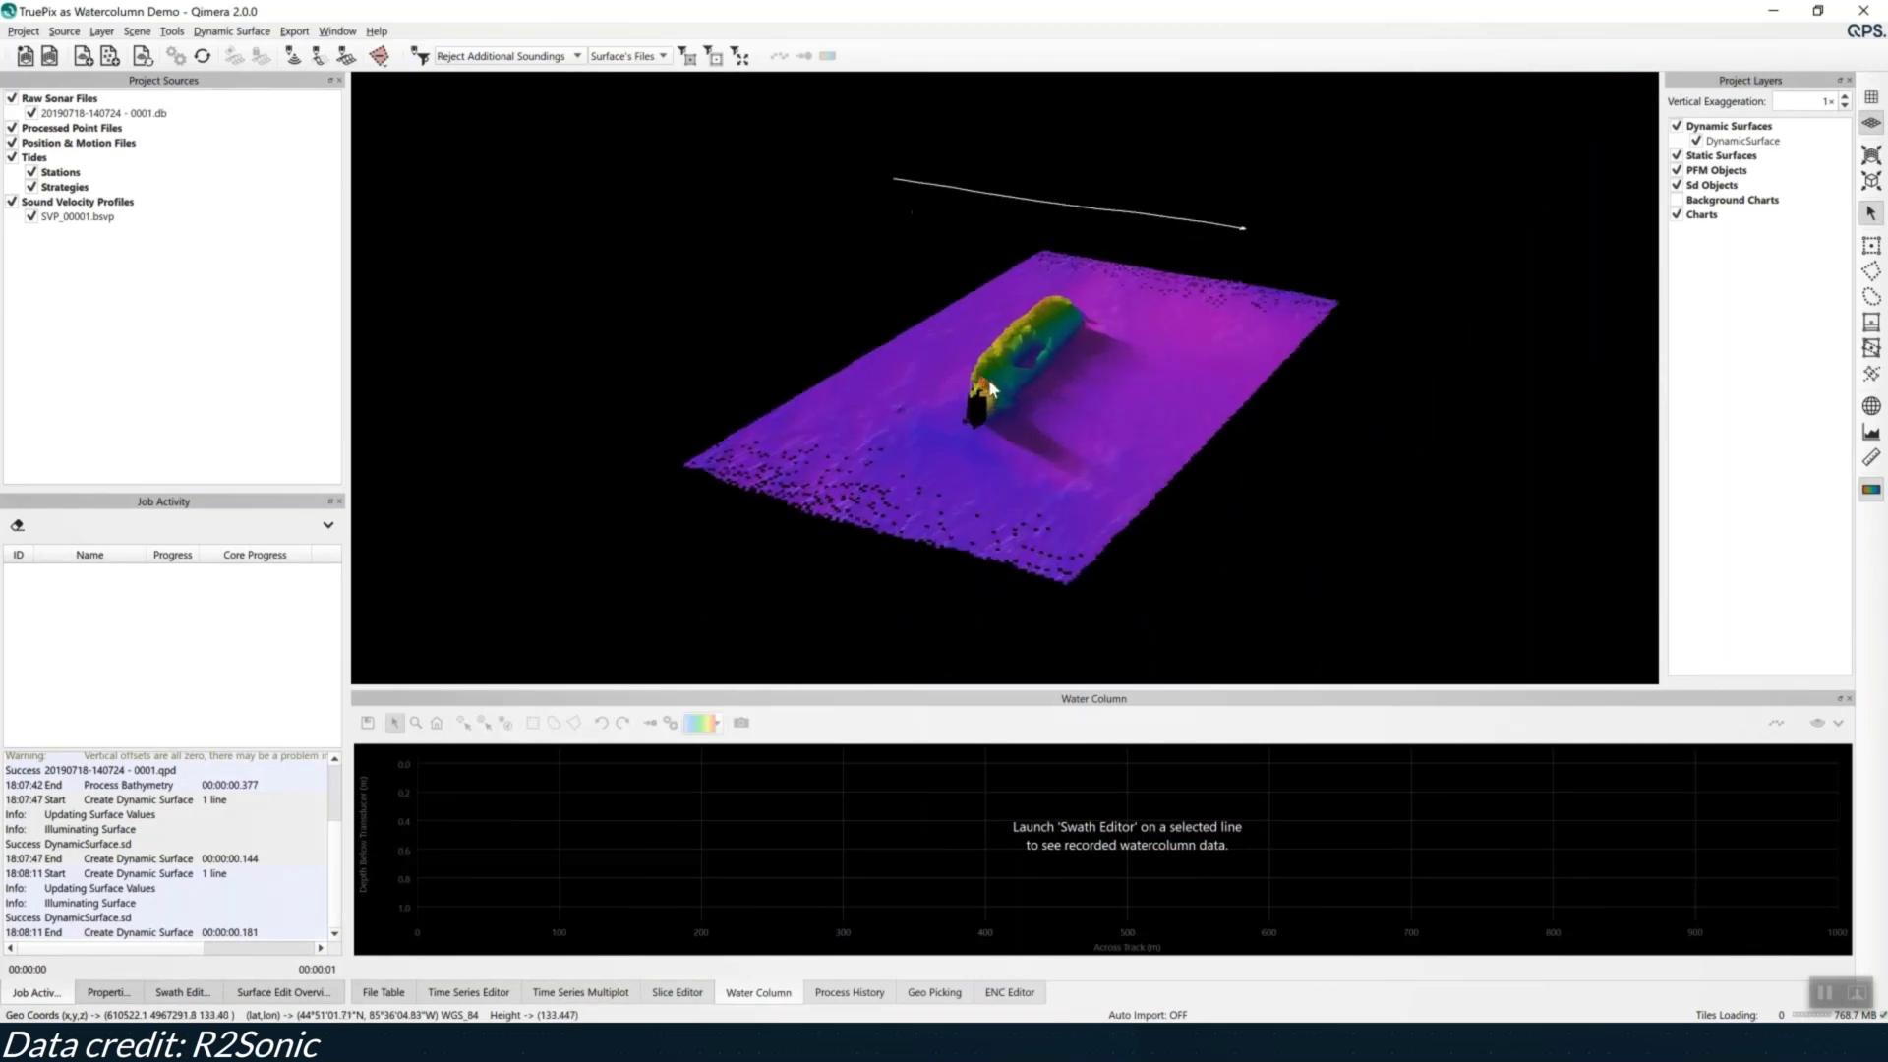
pyautogui.scroll(2, 990, 389)
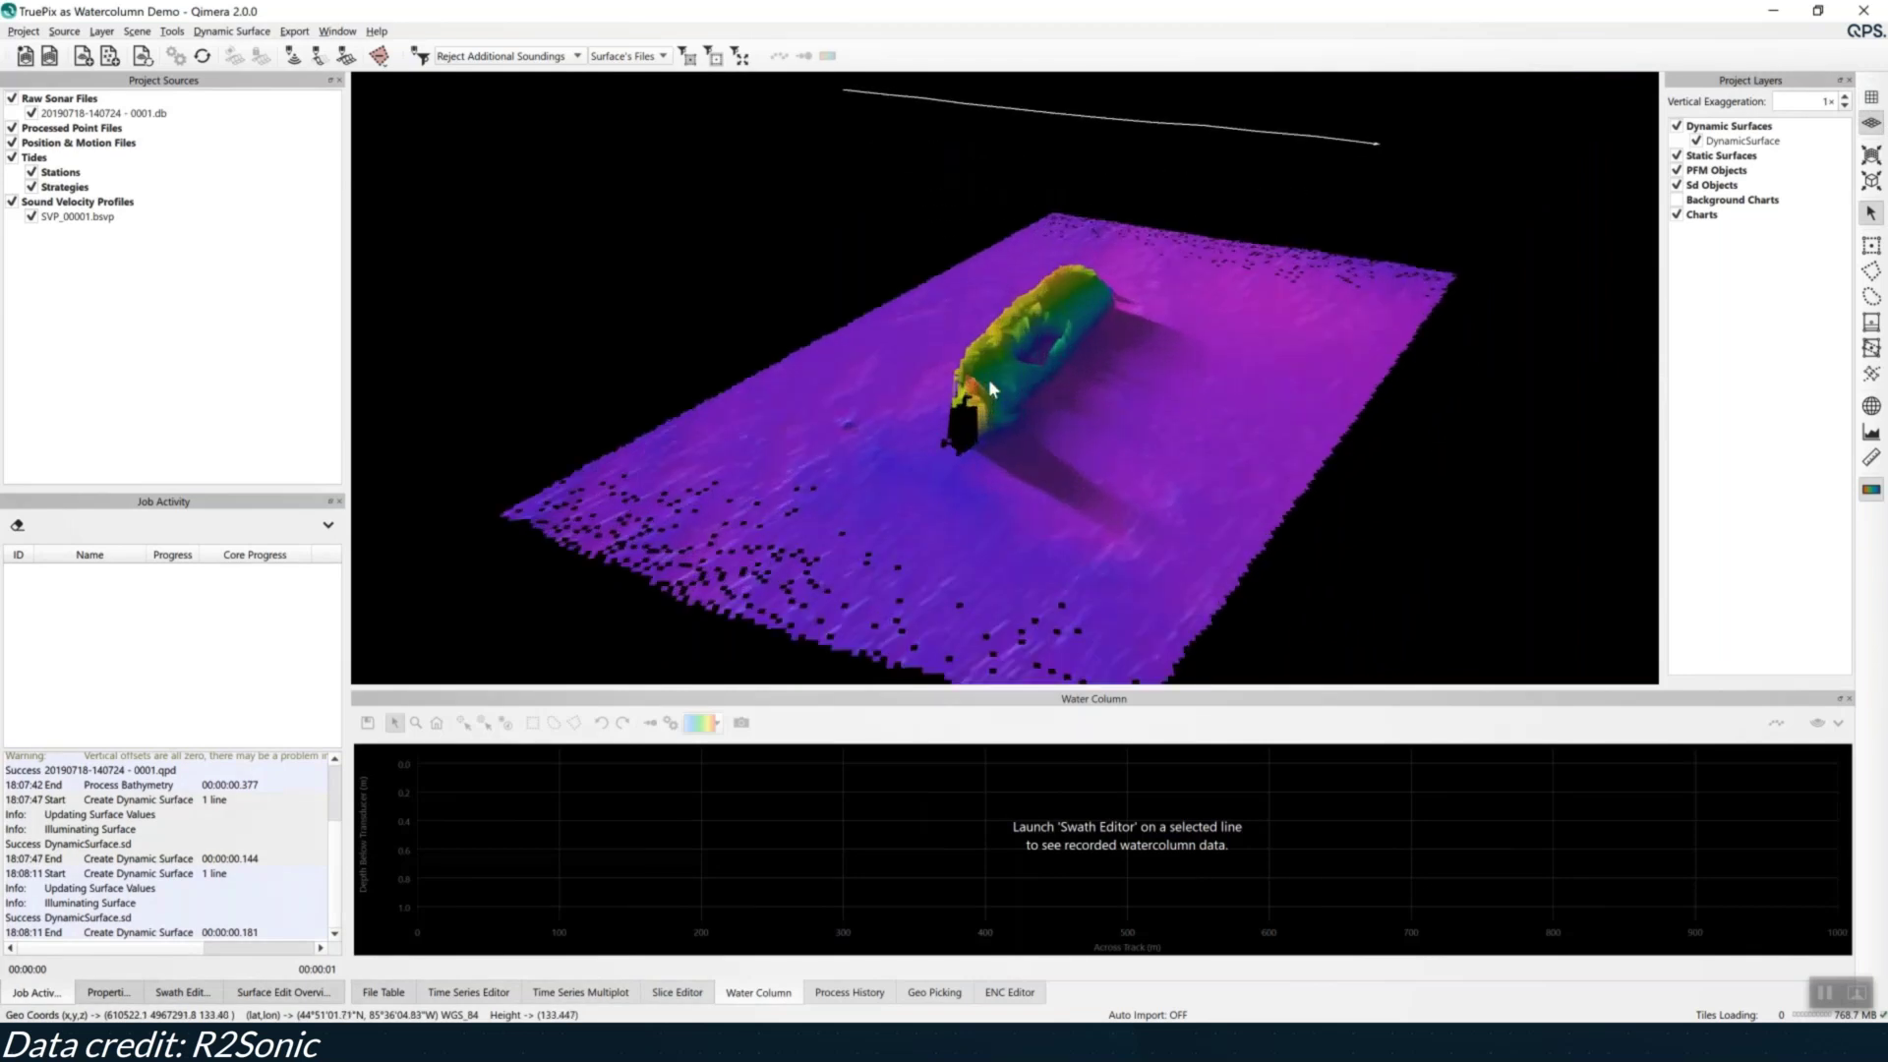
pyautogui.click(148, 114)
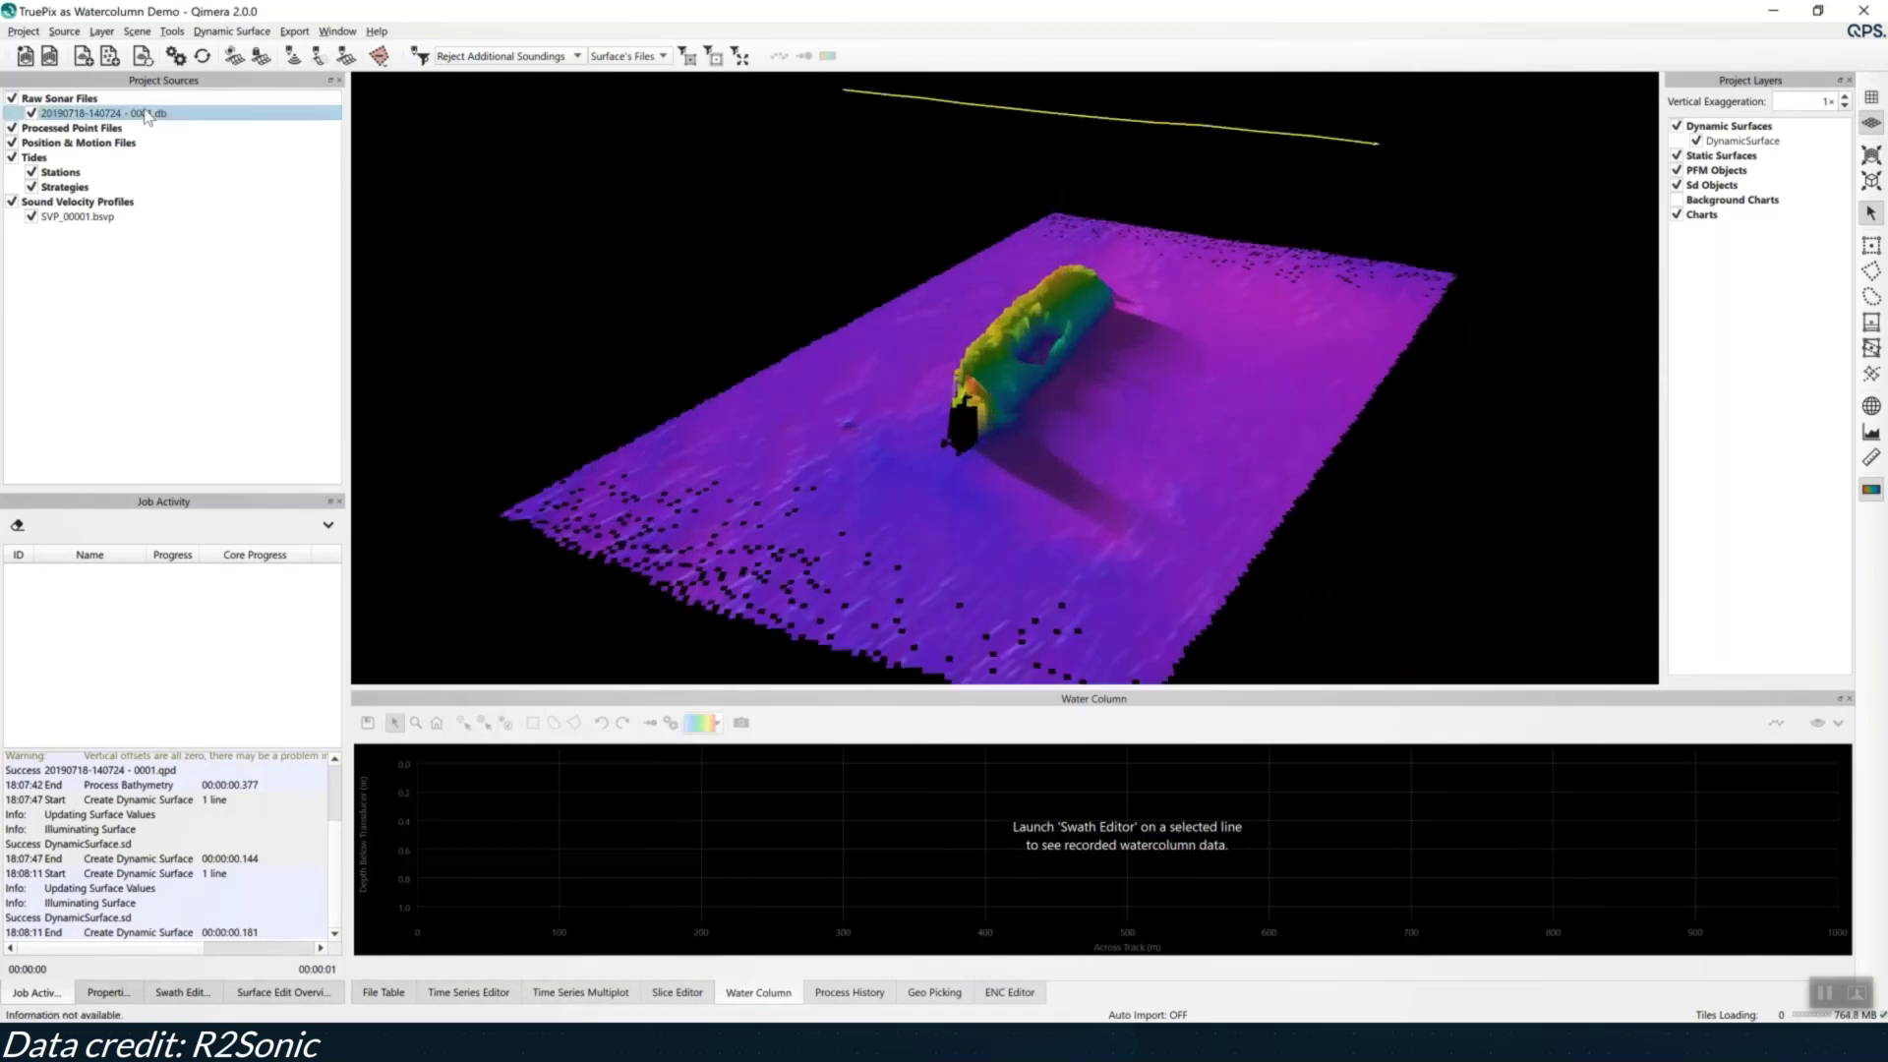
pyautogui.click(292, 59)
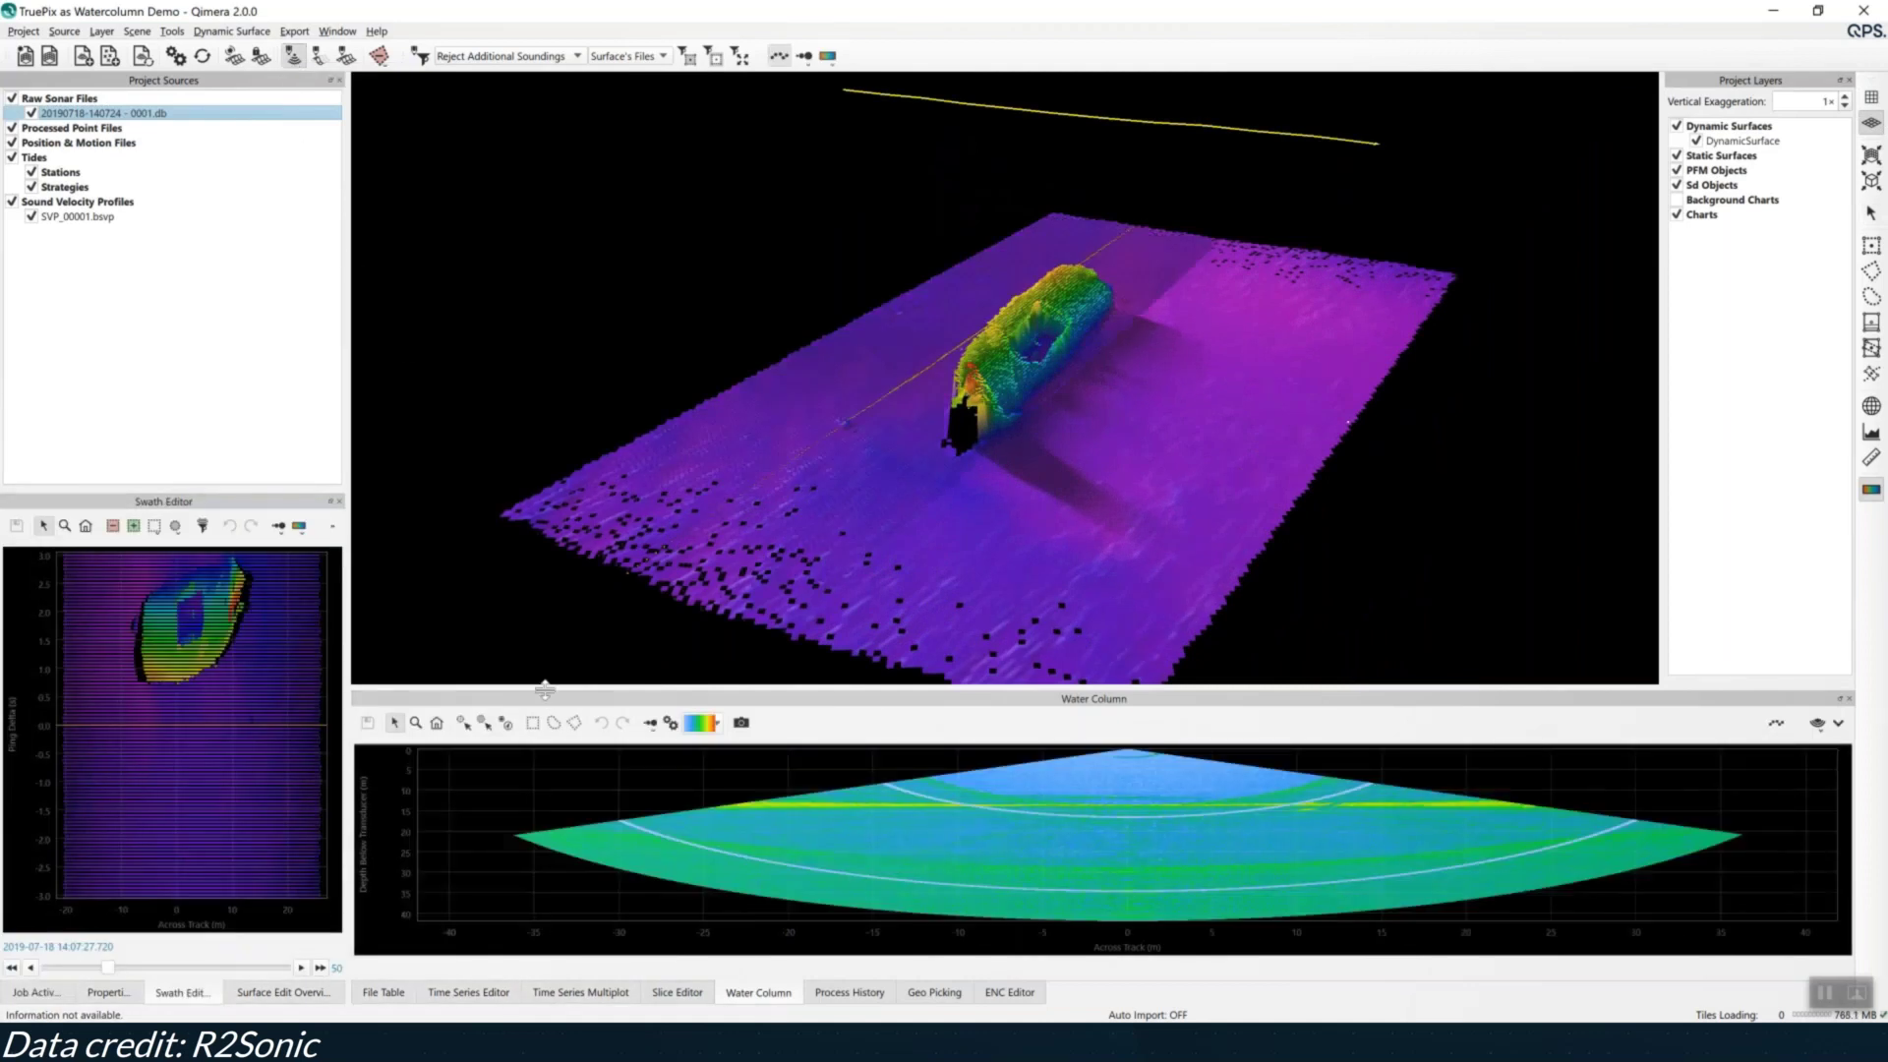
pyautogui.moveTo(544, 689); pyautogui.dragTo(554, 532)
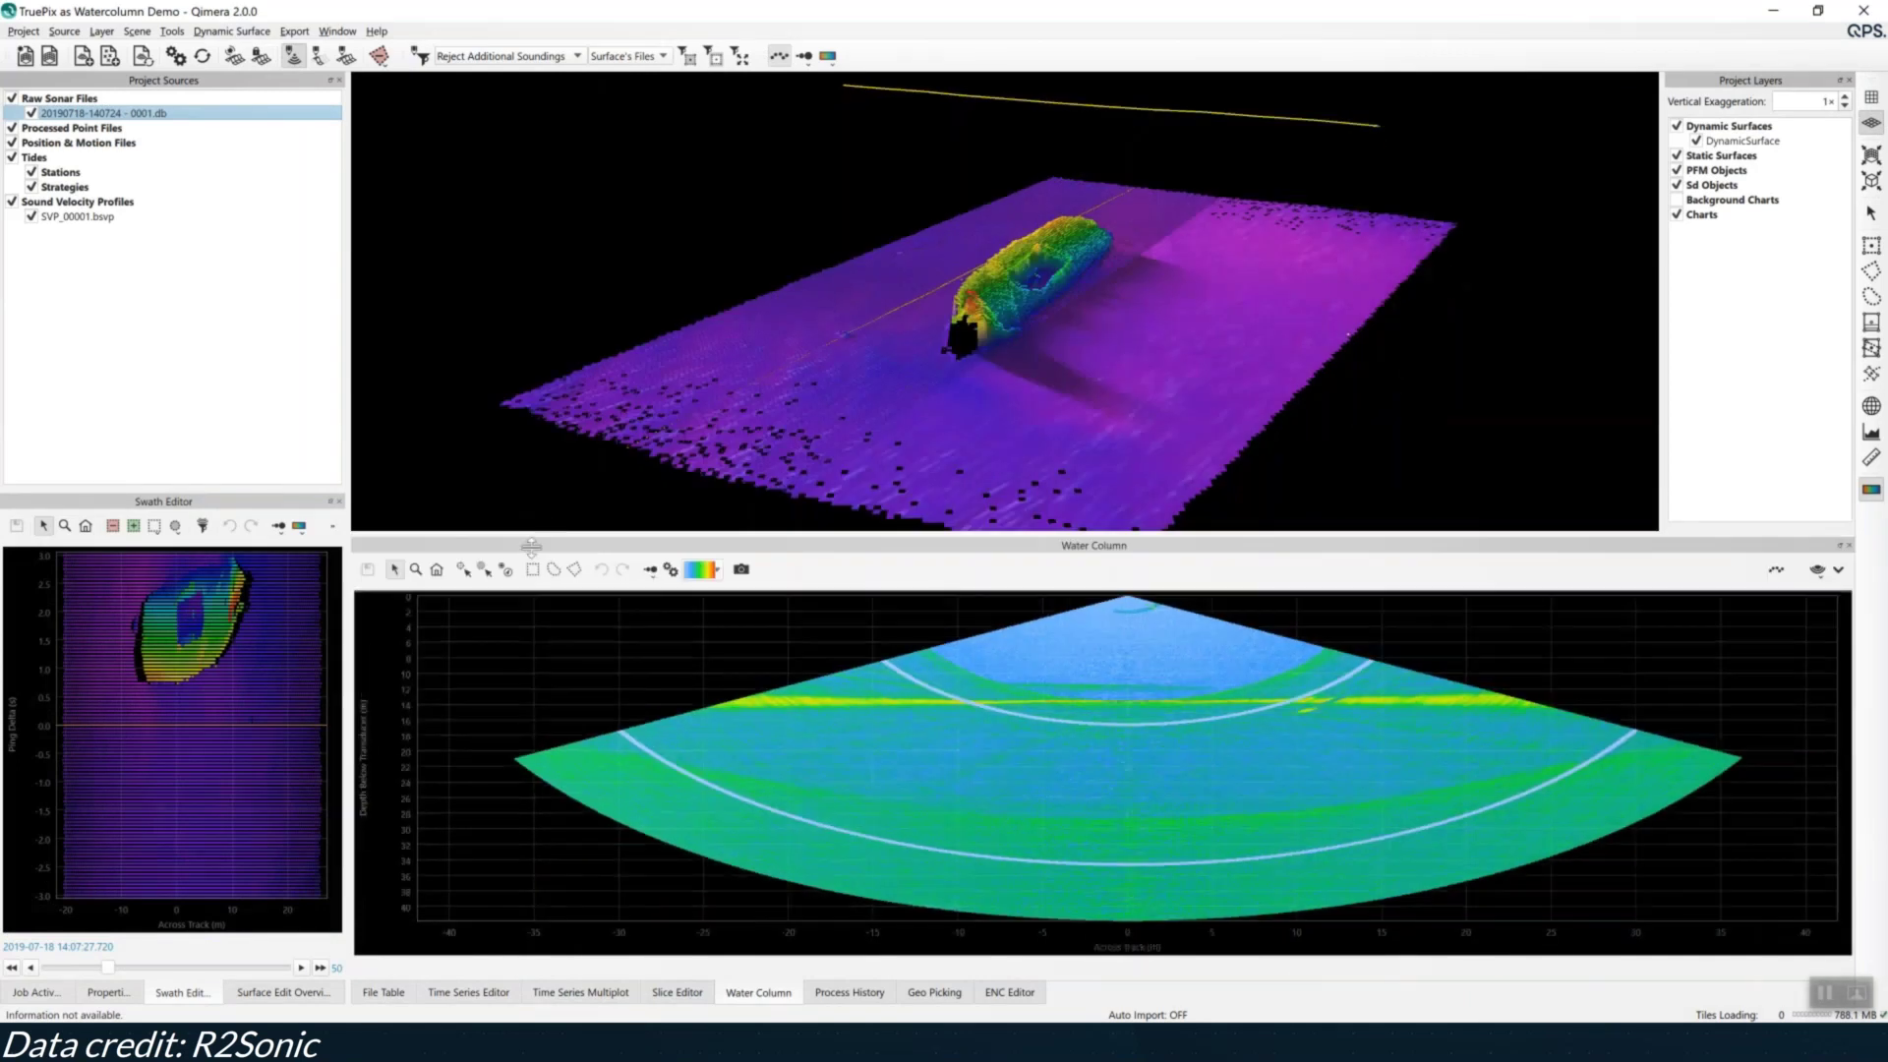
# Select a ping crossing the wreck in the swath view and magnify the wreck and seabed echoes in the water column display
pyautogui.click(248, 655)
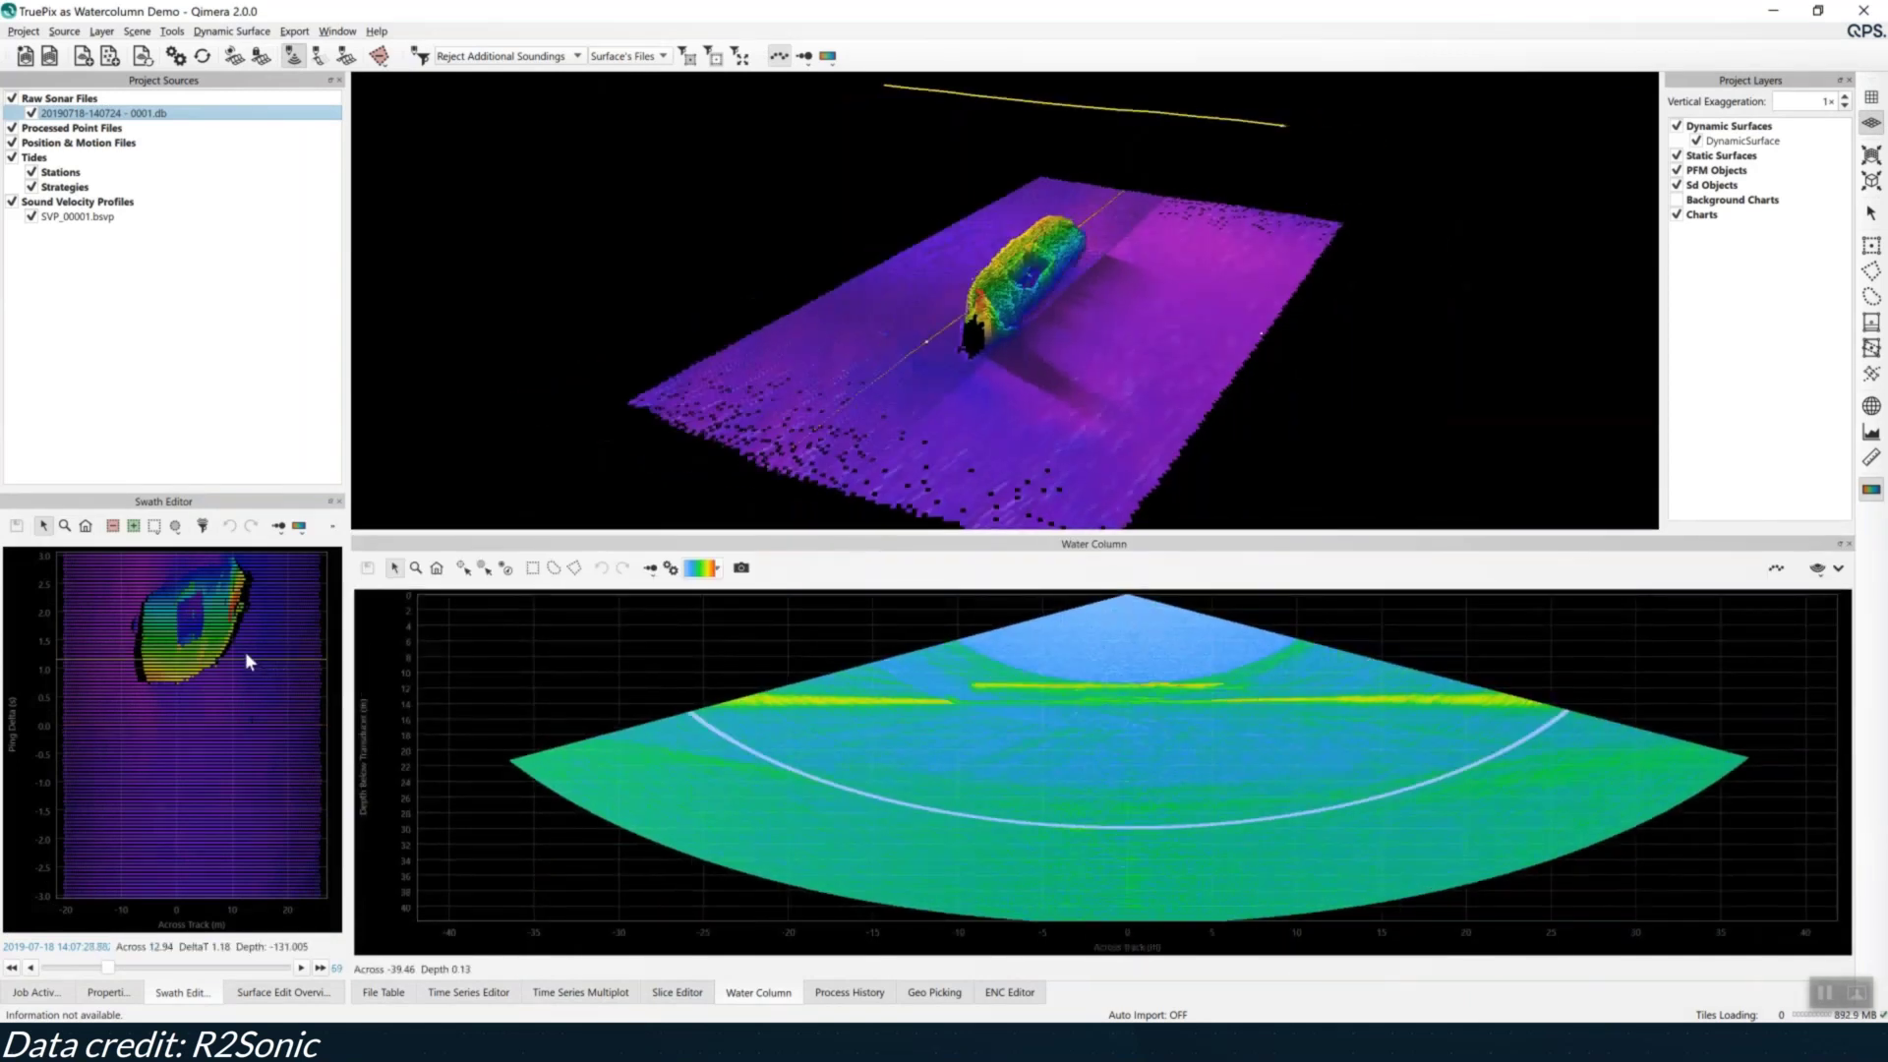
pyautogui.moveTo(240, 633); pyautogui.dragTo(248, 592)
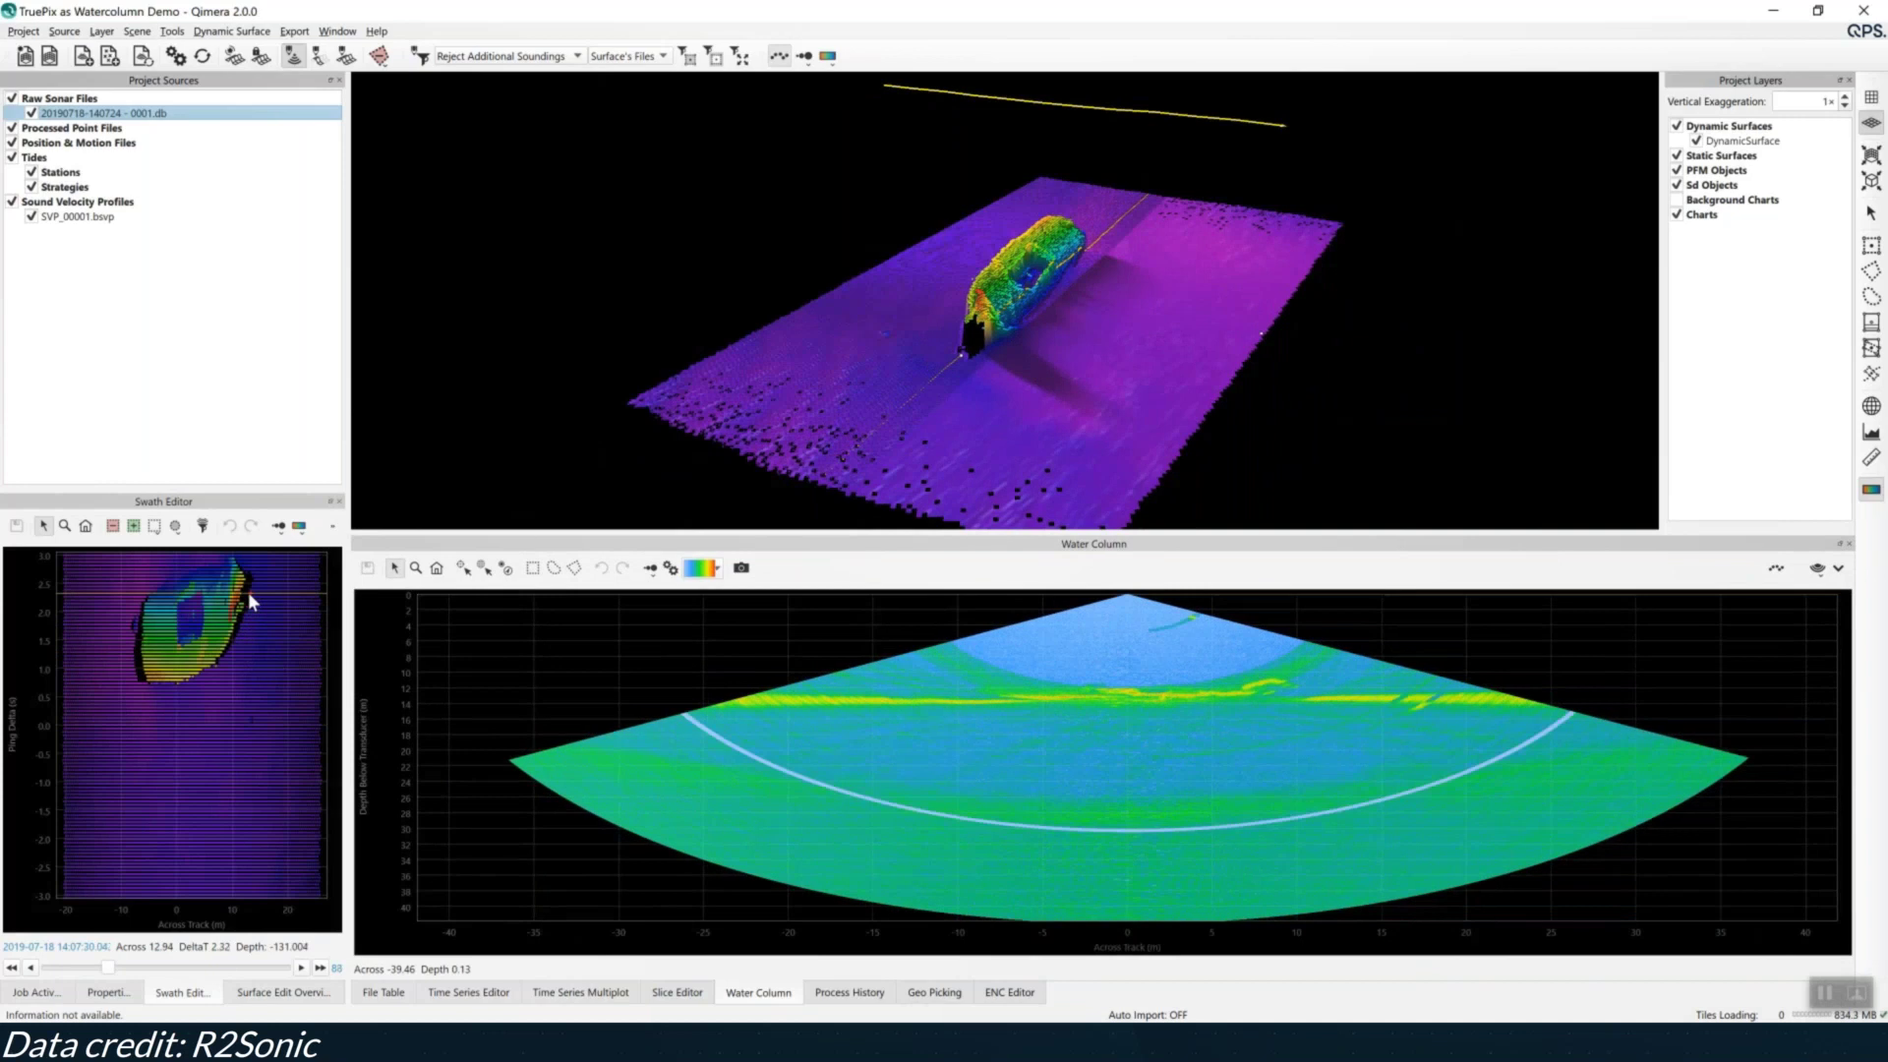
pyautogui.click(415, 567)
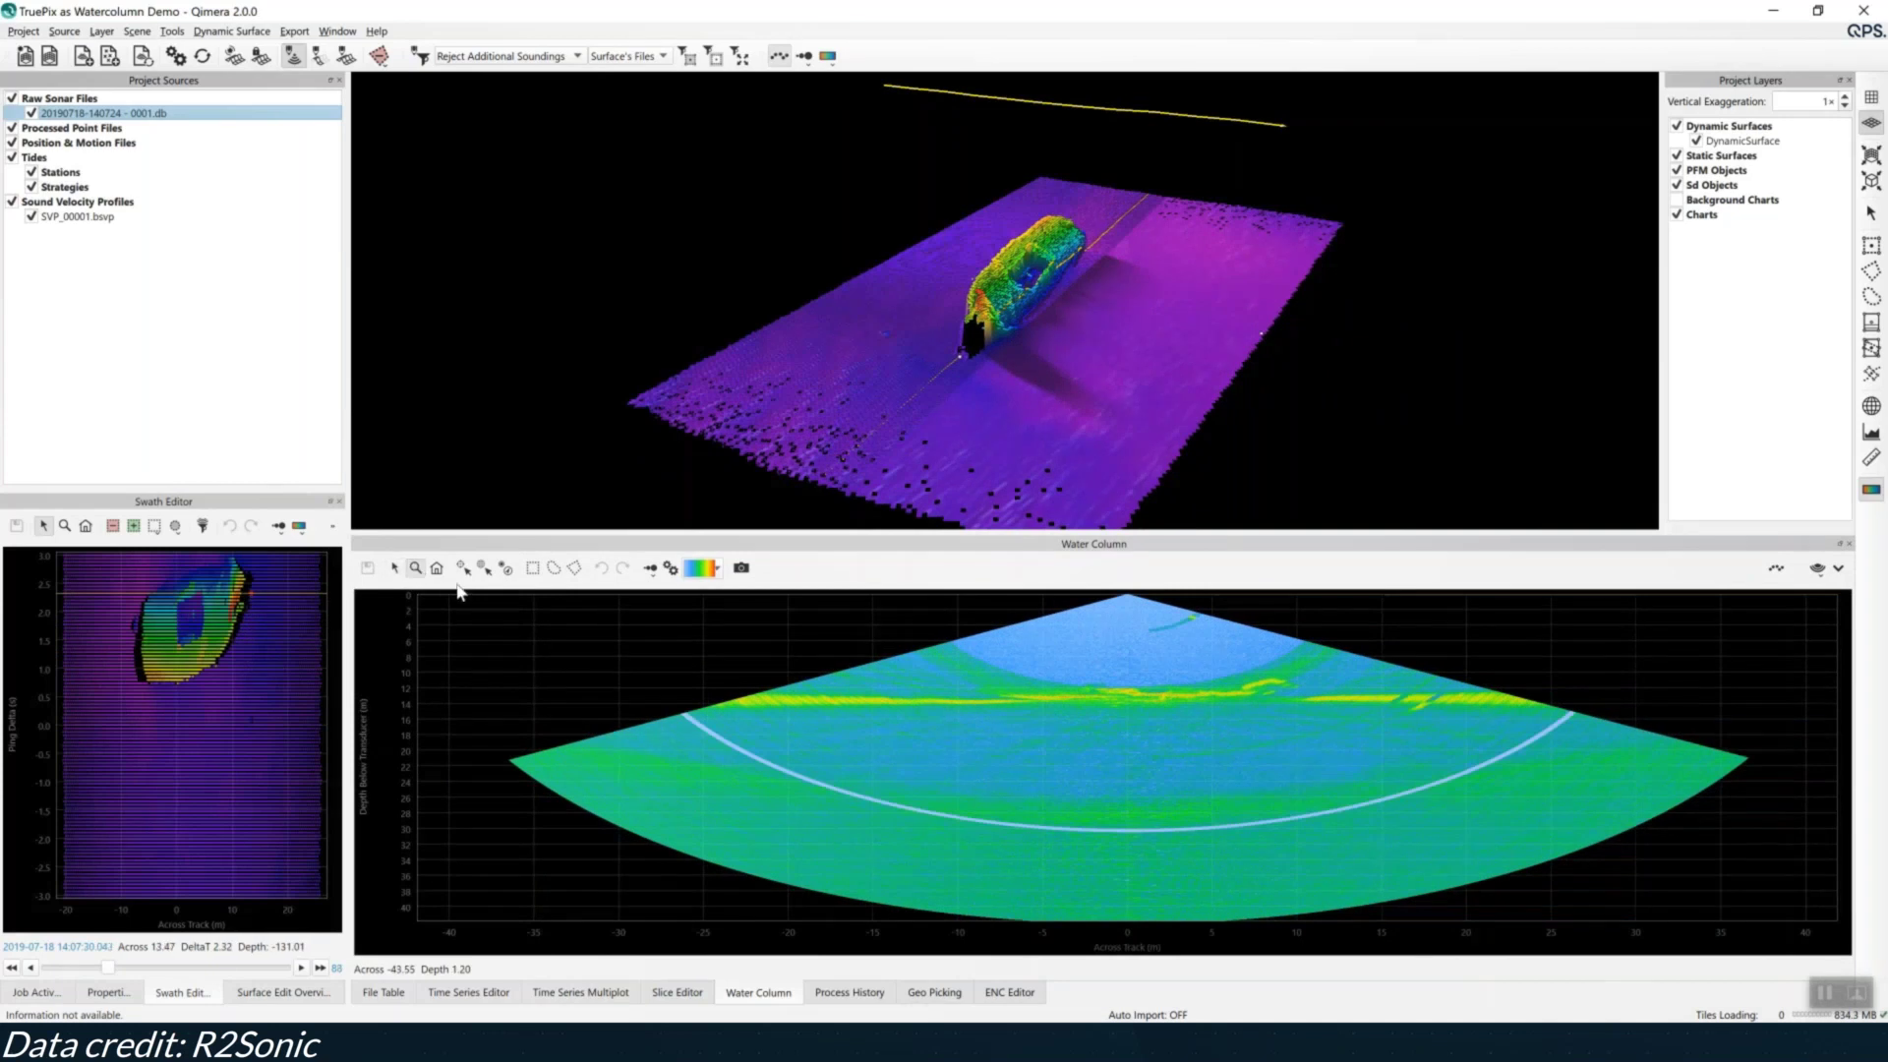
pyautogui.moveTo(912, 732); pyautogui.dragTo(1332, 626)
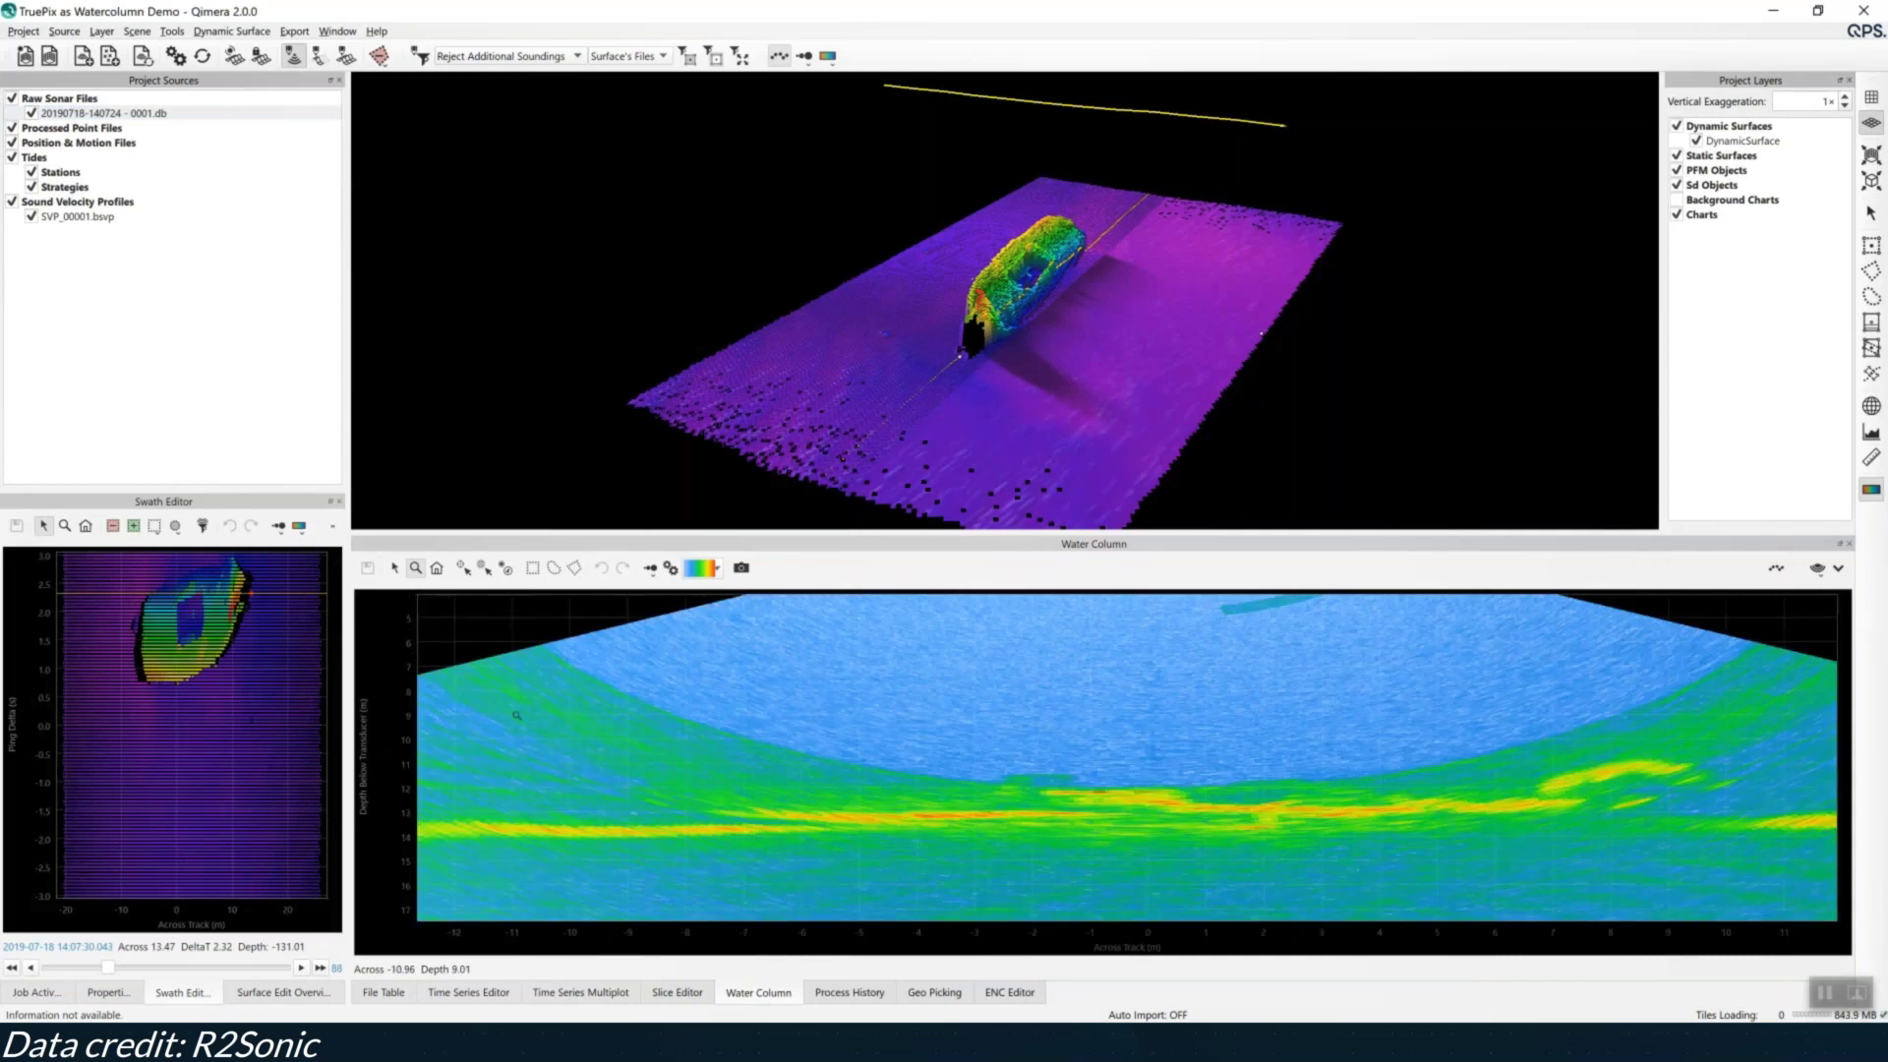
# Move back ping by ping across the wreck and examine how its echoes change in the water column display
pyautogui.press('Left')
pyautogui.press('Left')
pyautogui.press('Left')
pyautogui.press('Left')
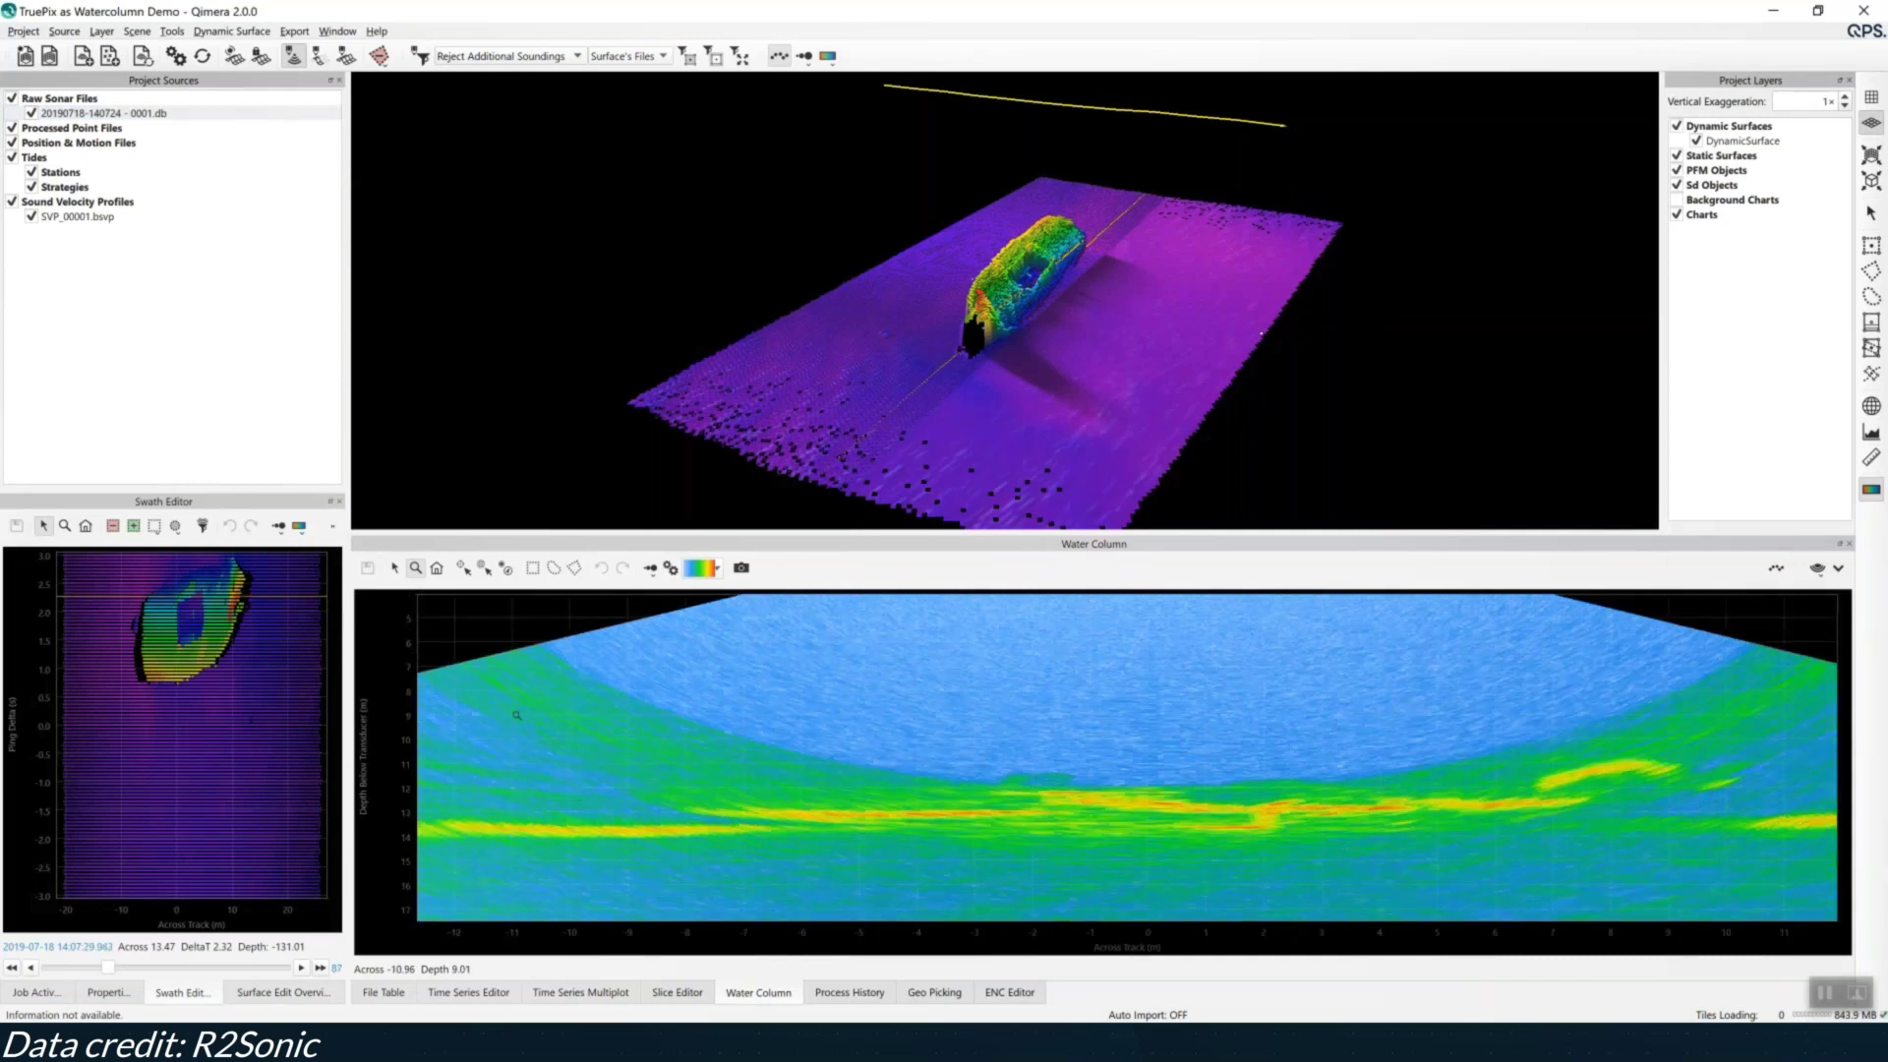
pyautogui.press('Left')
pyautogui.press('Left')
pyautogui.press('Left')
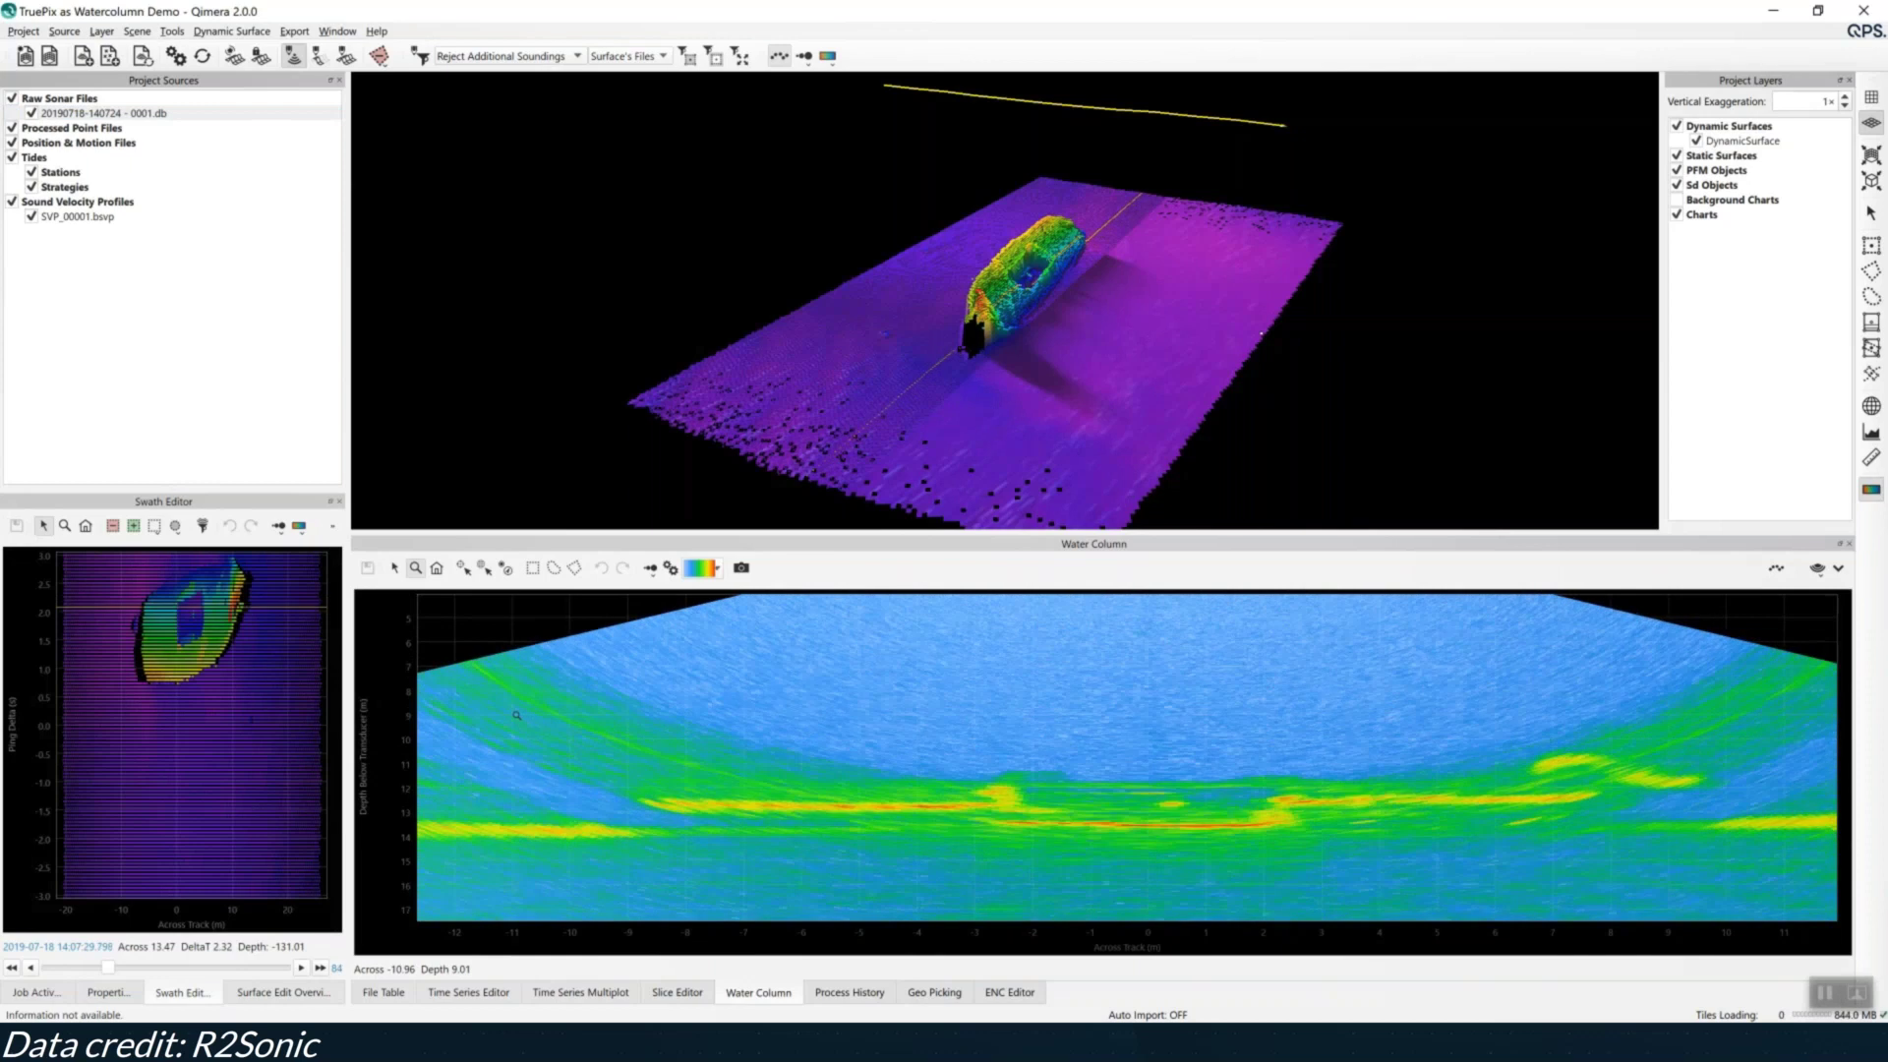
pyautogui.press('Left')
pyautogui.press('Left')
pyautogui.press('Left')
pyautogui.press('Left')
pyautogui.press('Left')
pyautogui.press('Left')
pyautogui.press('Left')
pyautogui.press('Left')
pyautogui.press('Left')
pyautogui.press('Left')
pyautogui.press('Left')
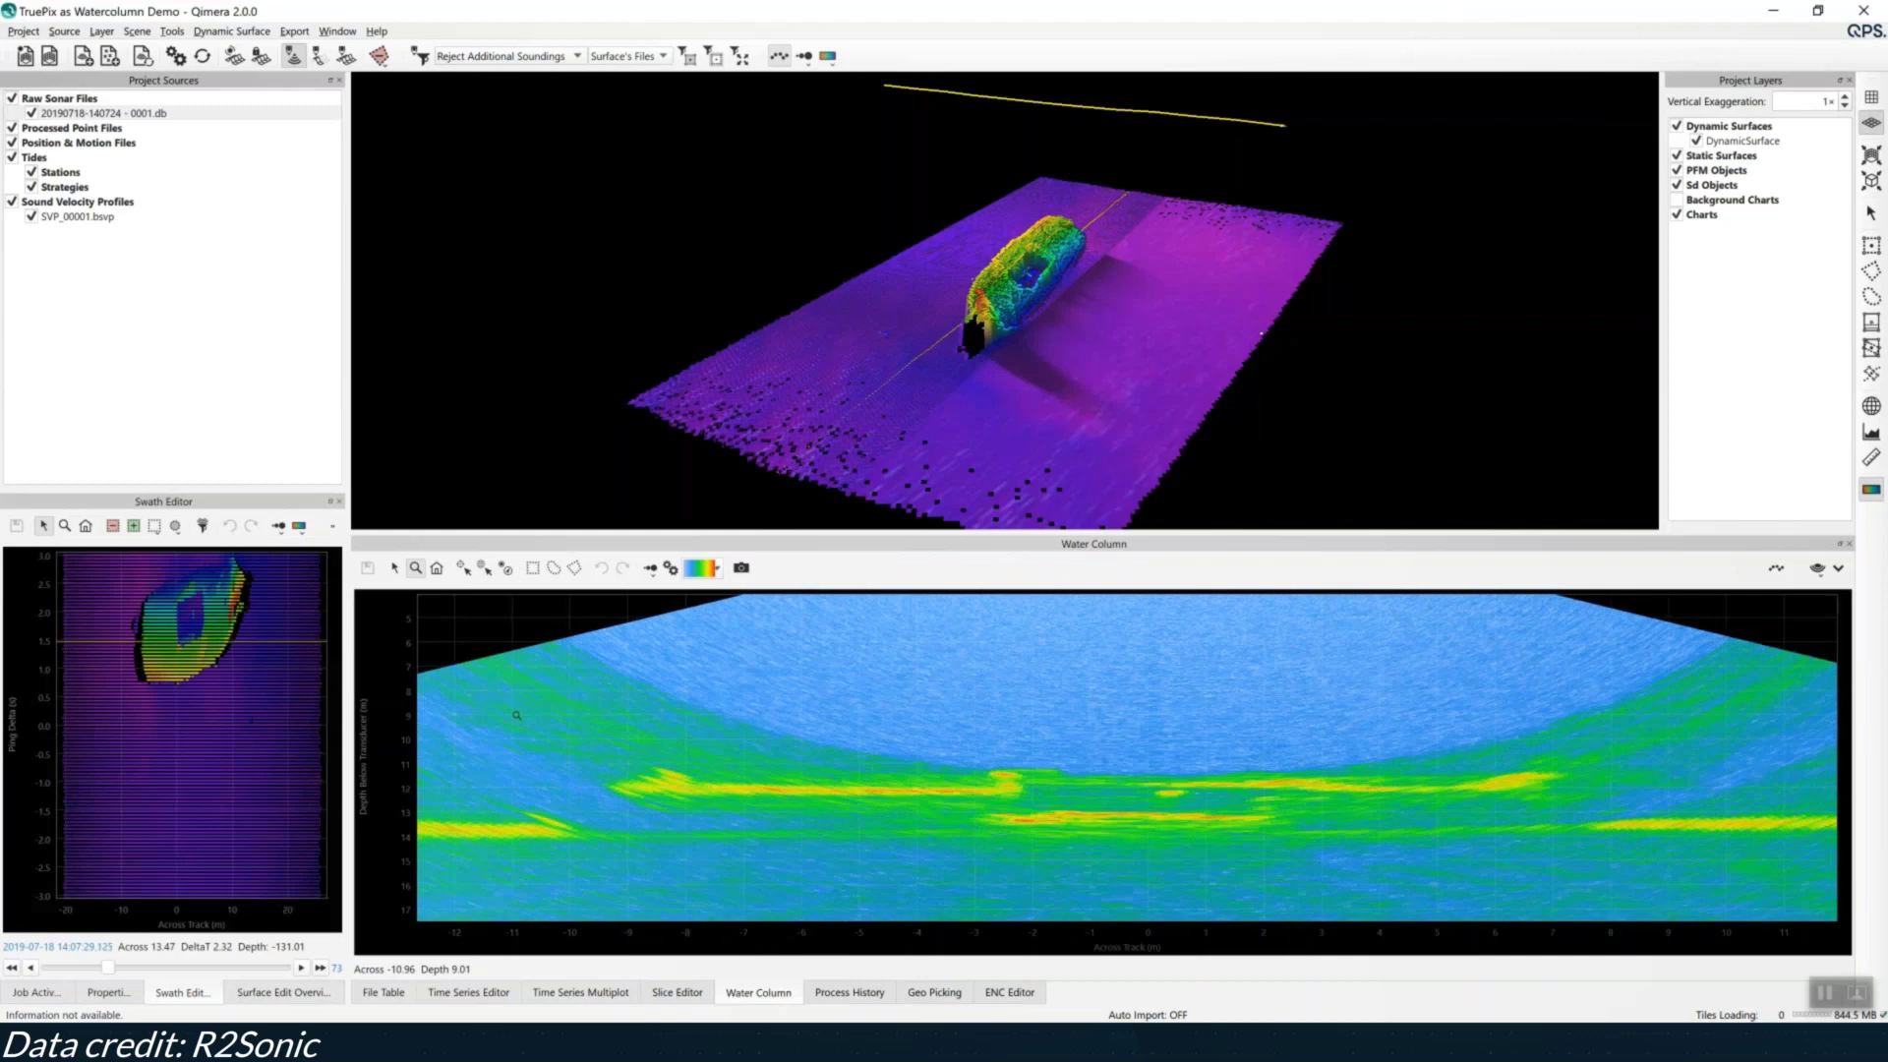
pyautogui.press('Left')
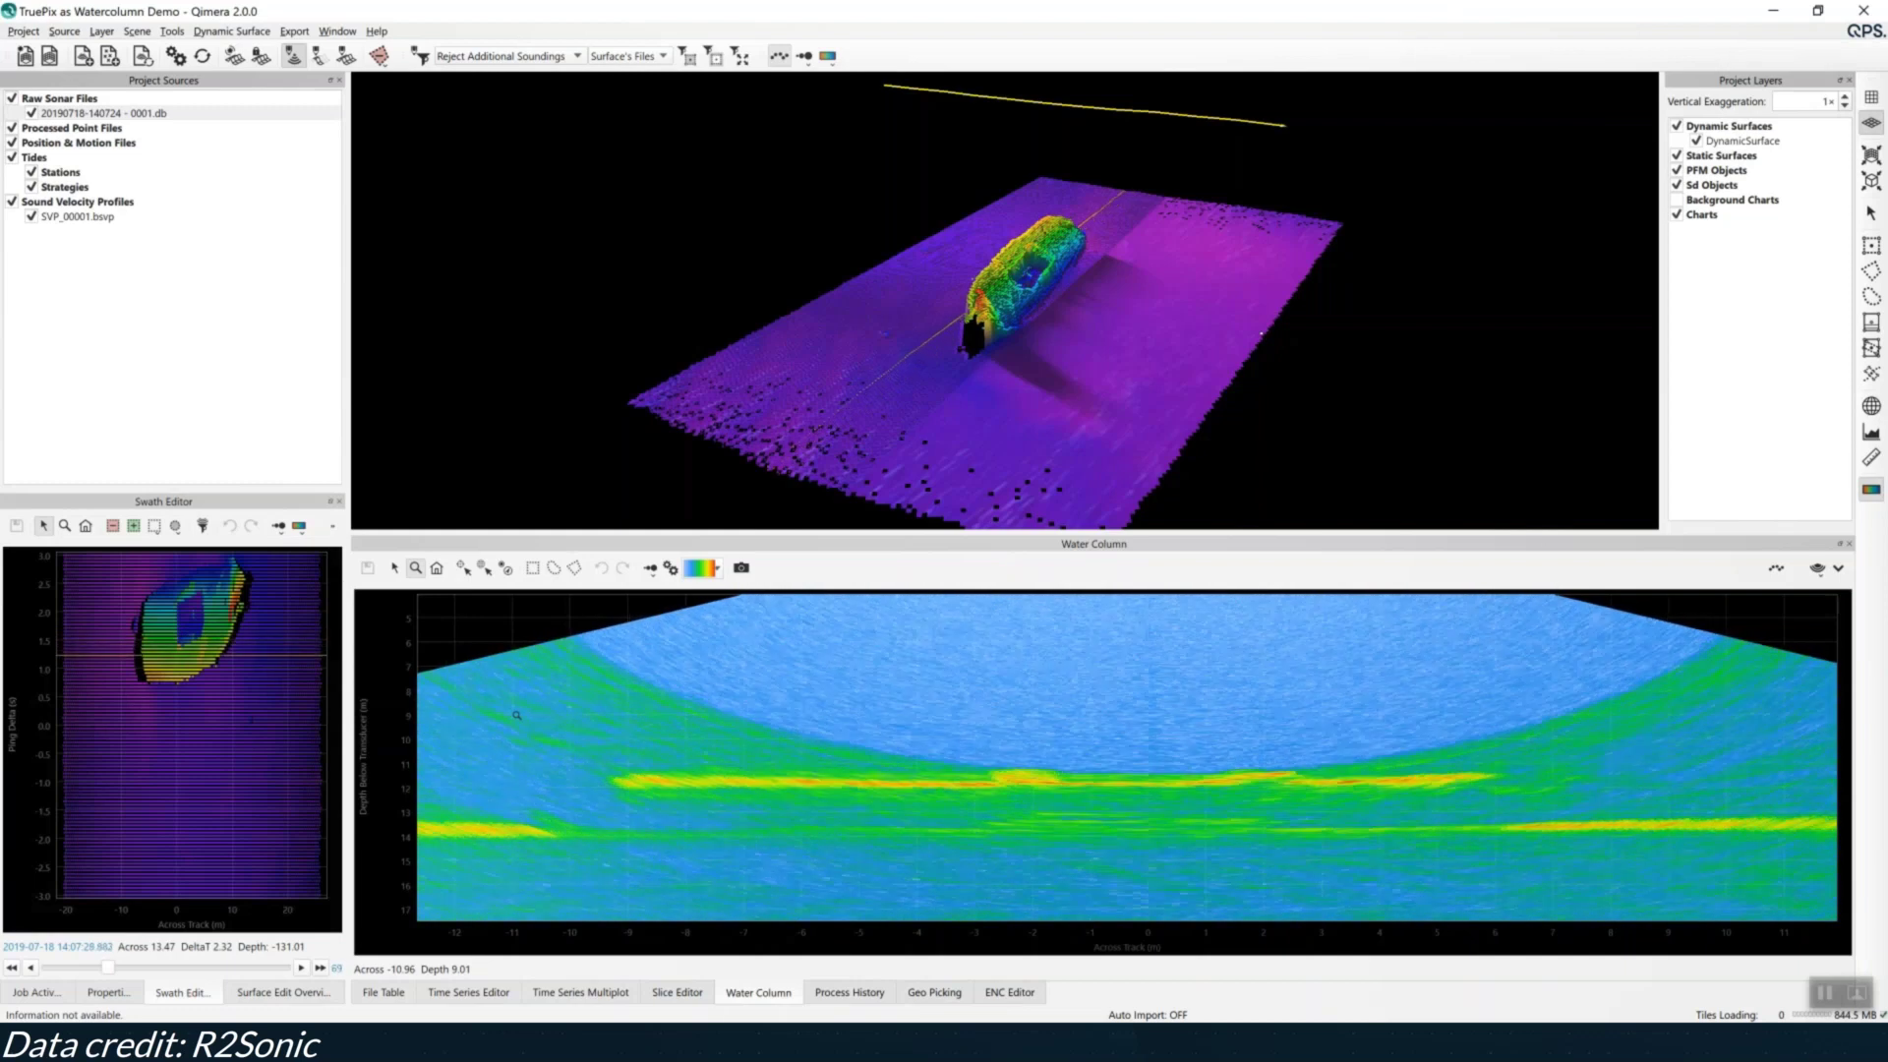
pyautogui.press('Left')
pyautogui.press('Left')
pyautogui.press('Left')
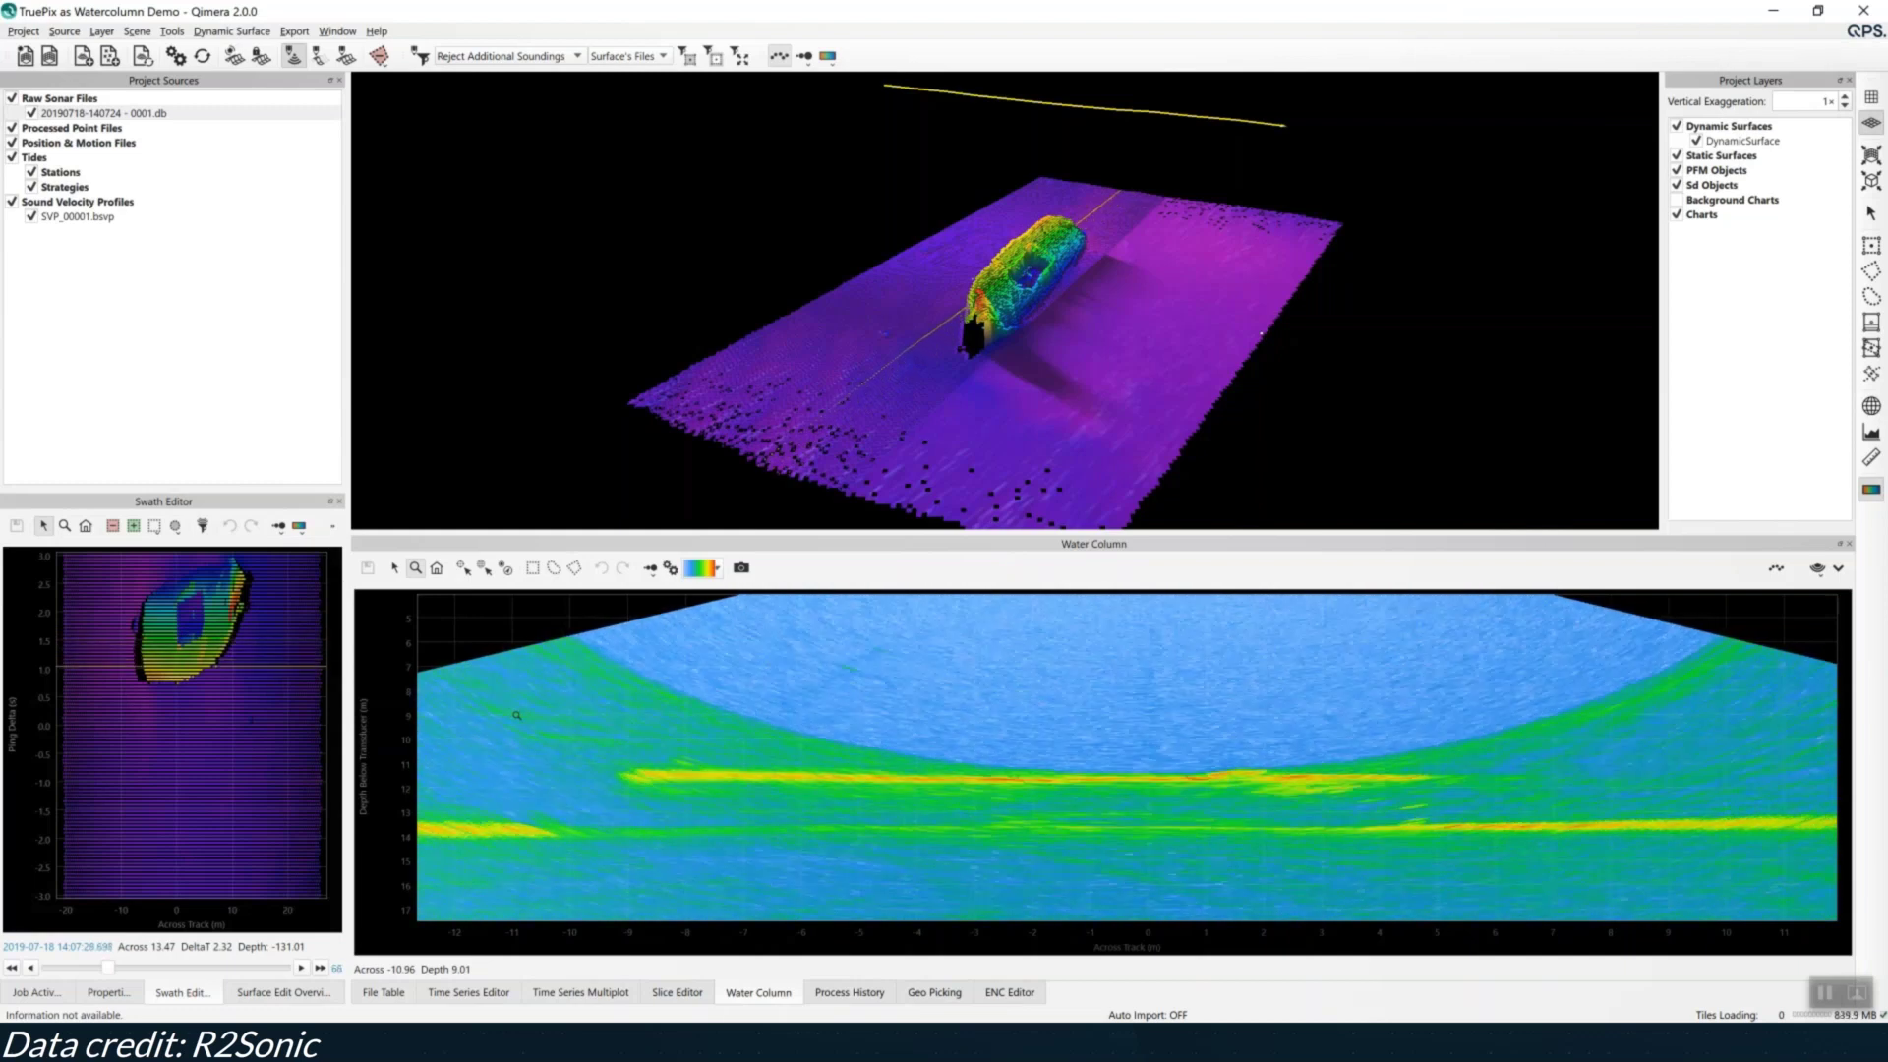
pyautogui.press('Left')
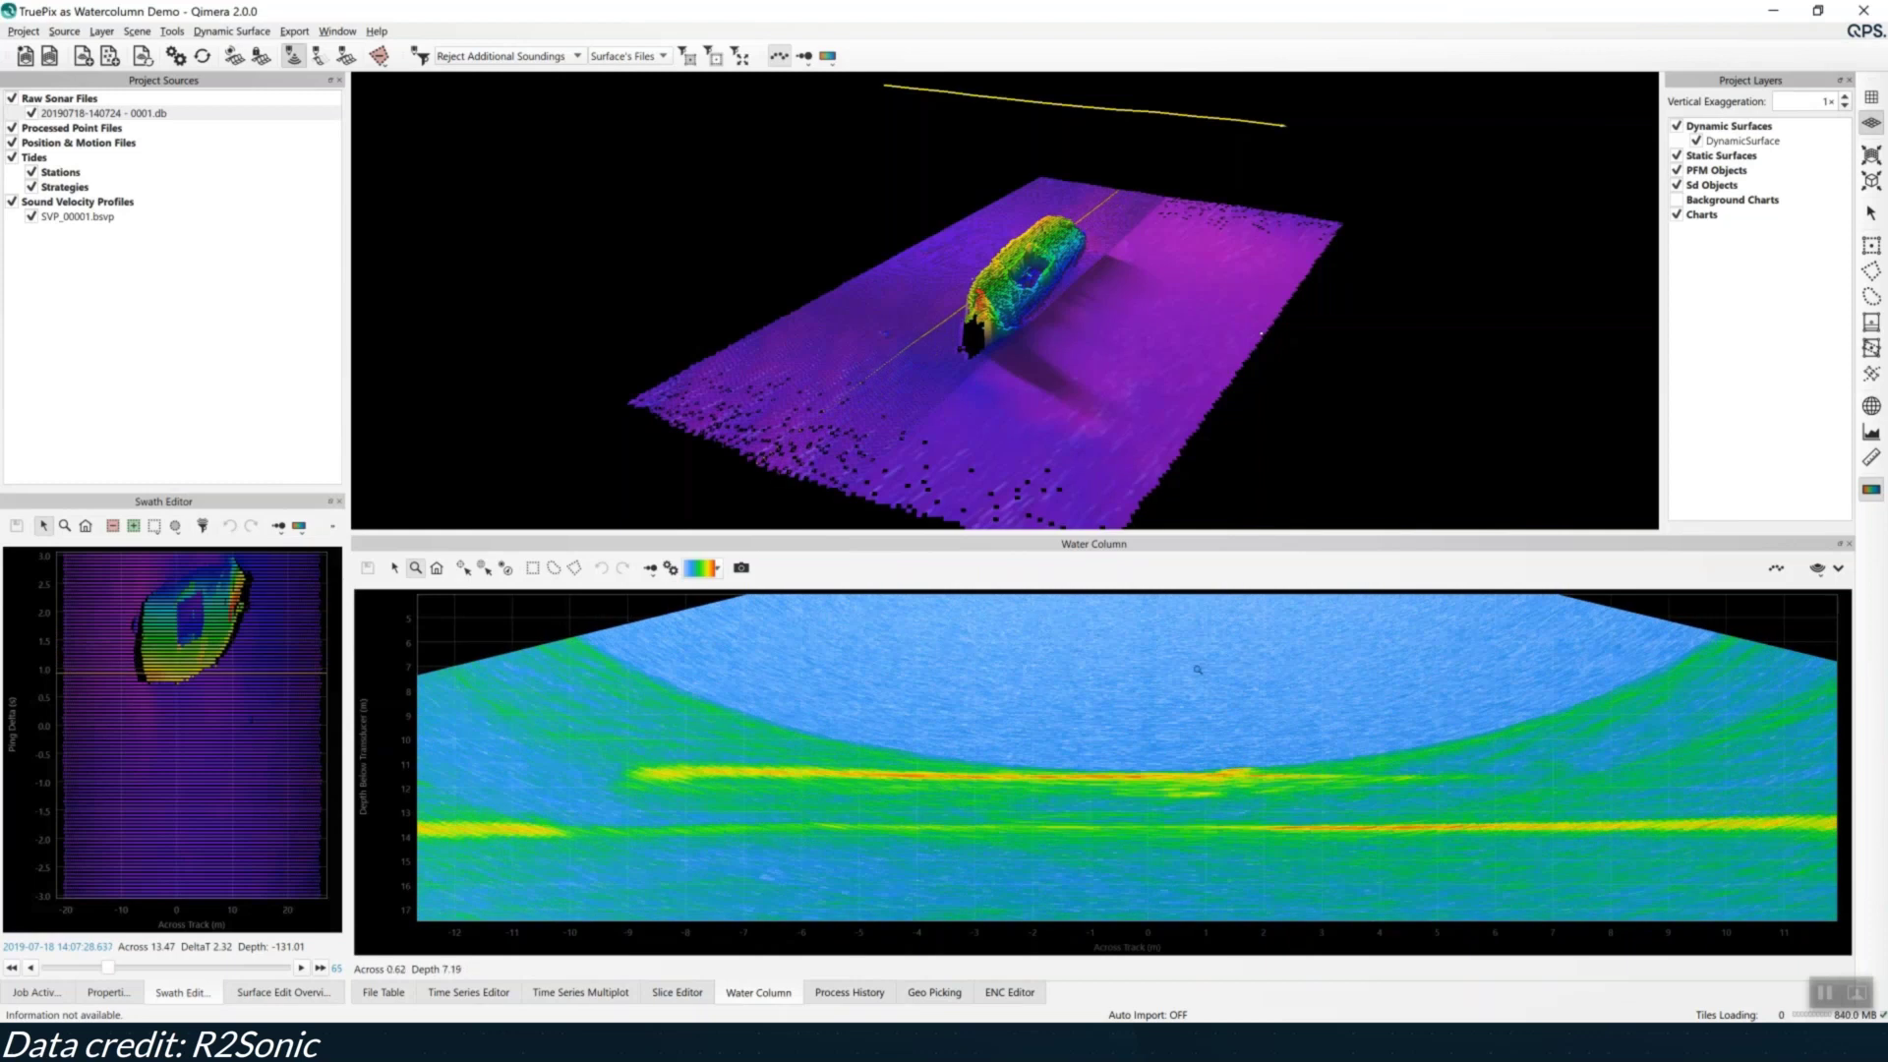
# Switch the water column display to Behind View - stacked buffer and restore its full extent
pyautogui.click(1838, 569)
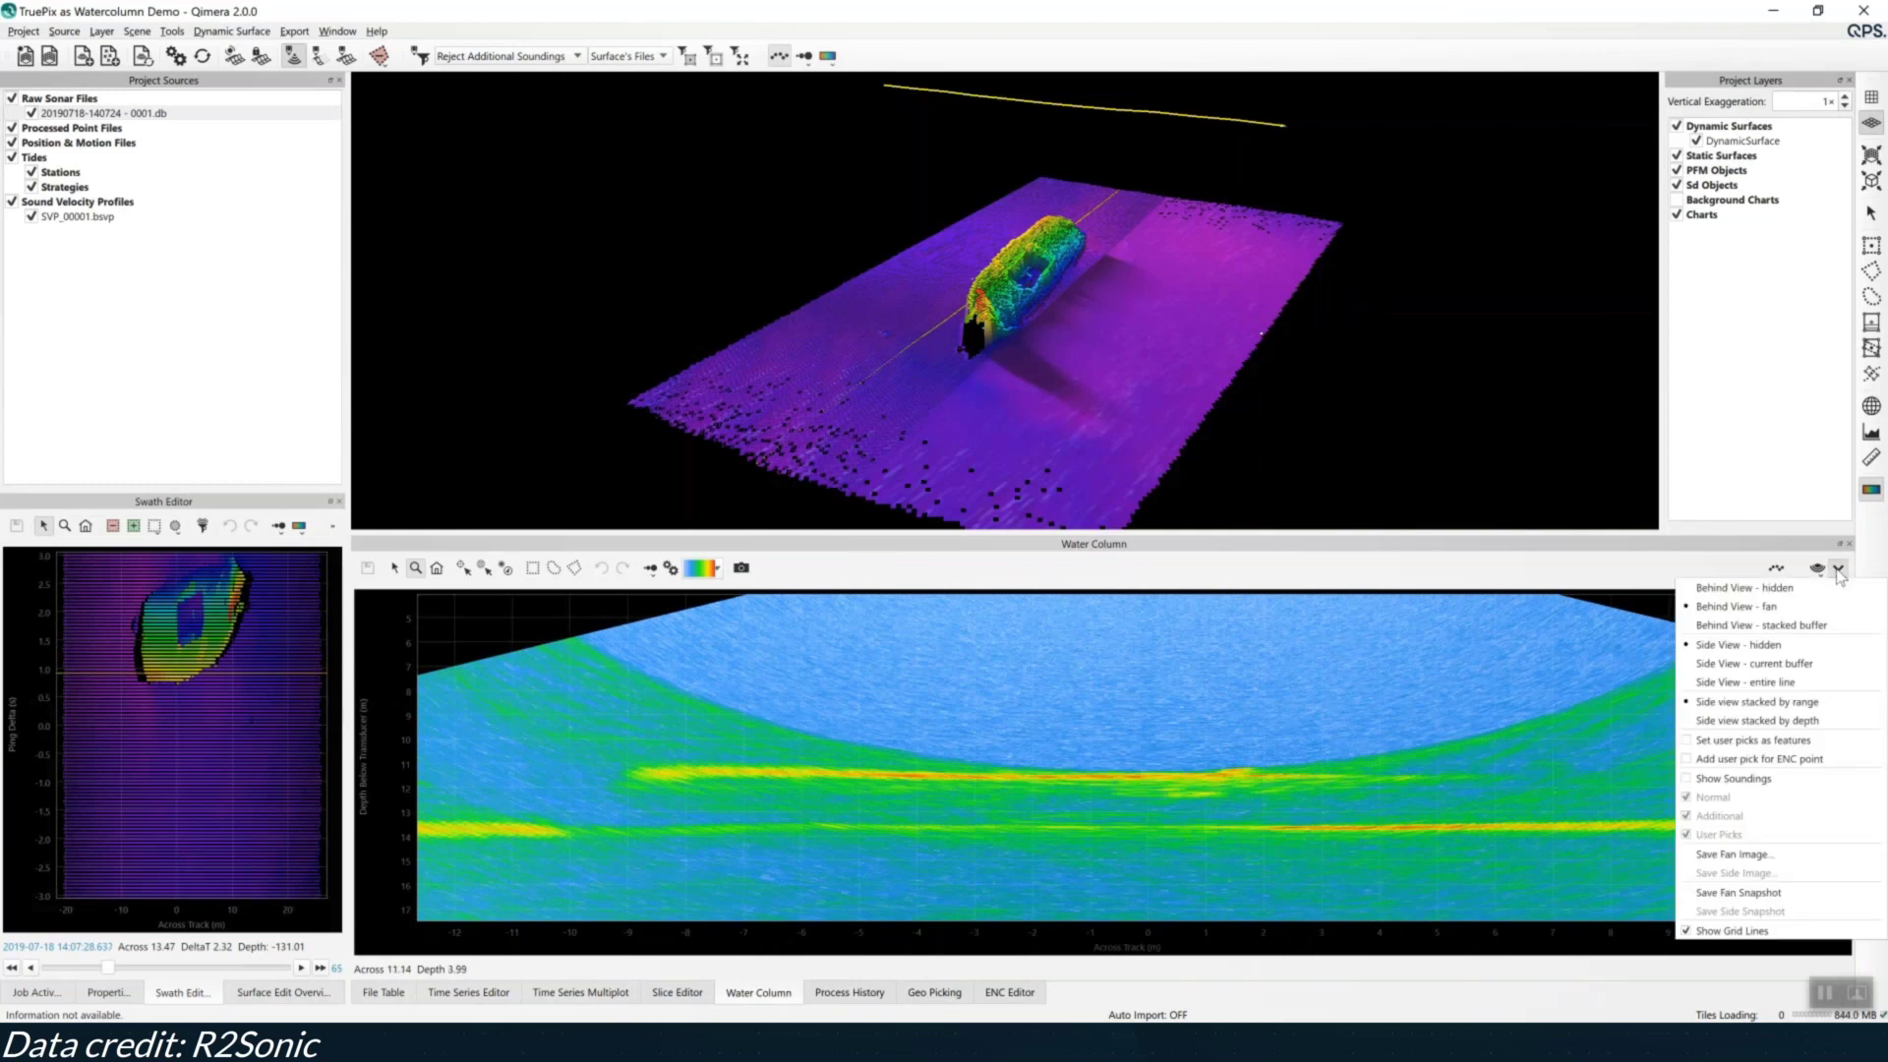
pyautogui.click(1824, 626)
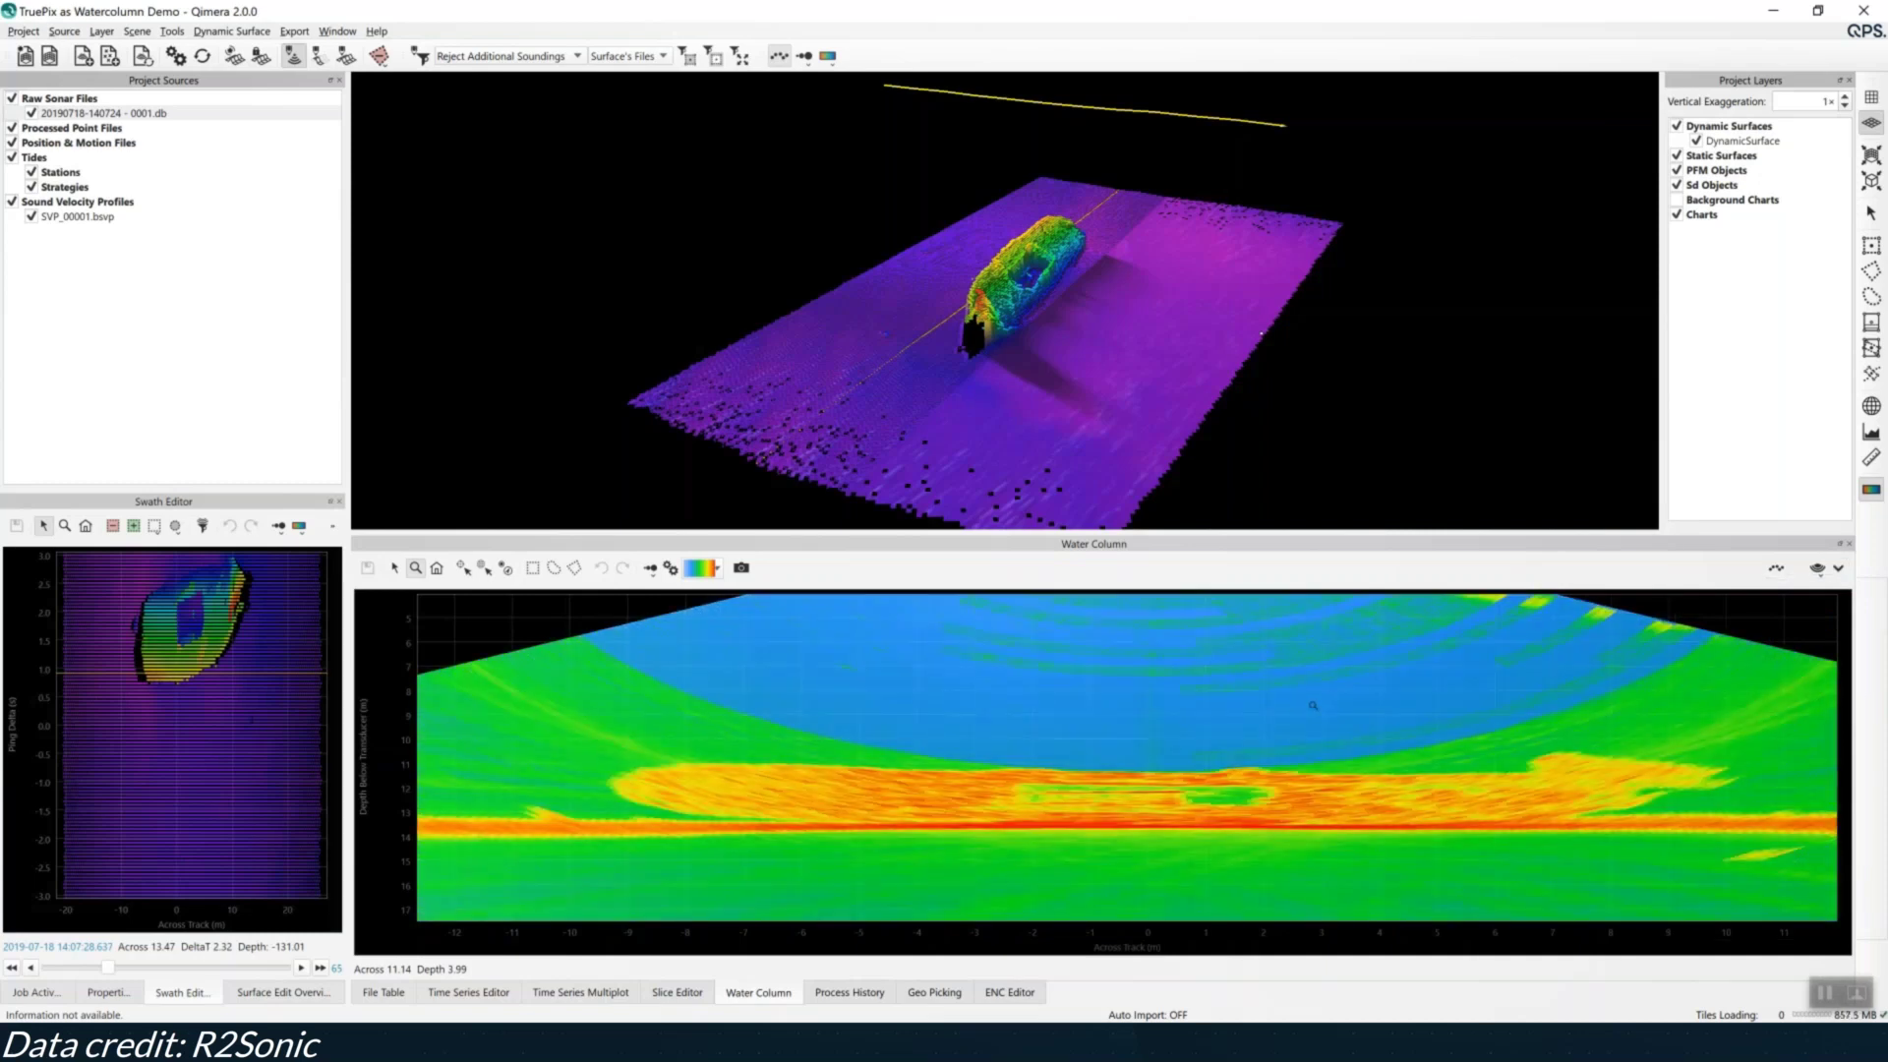
pyautogui.click(437, 569)
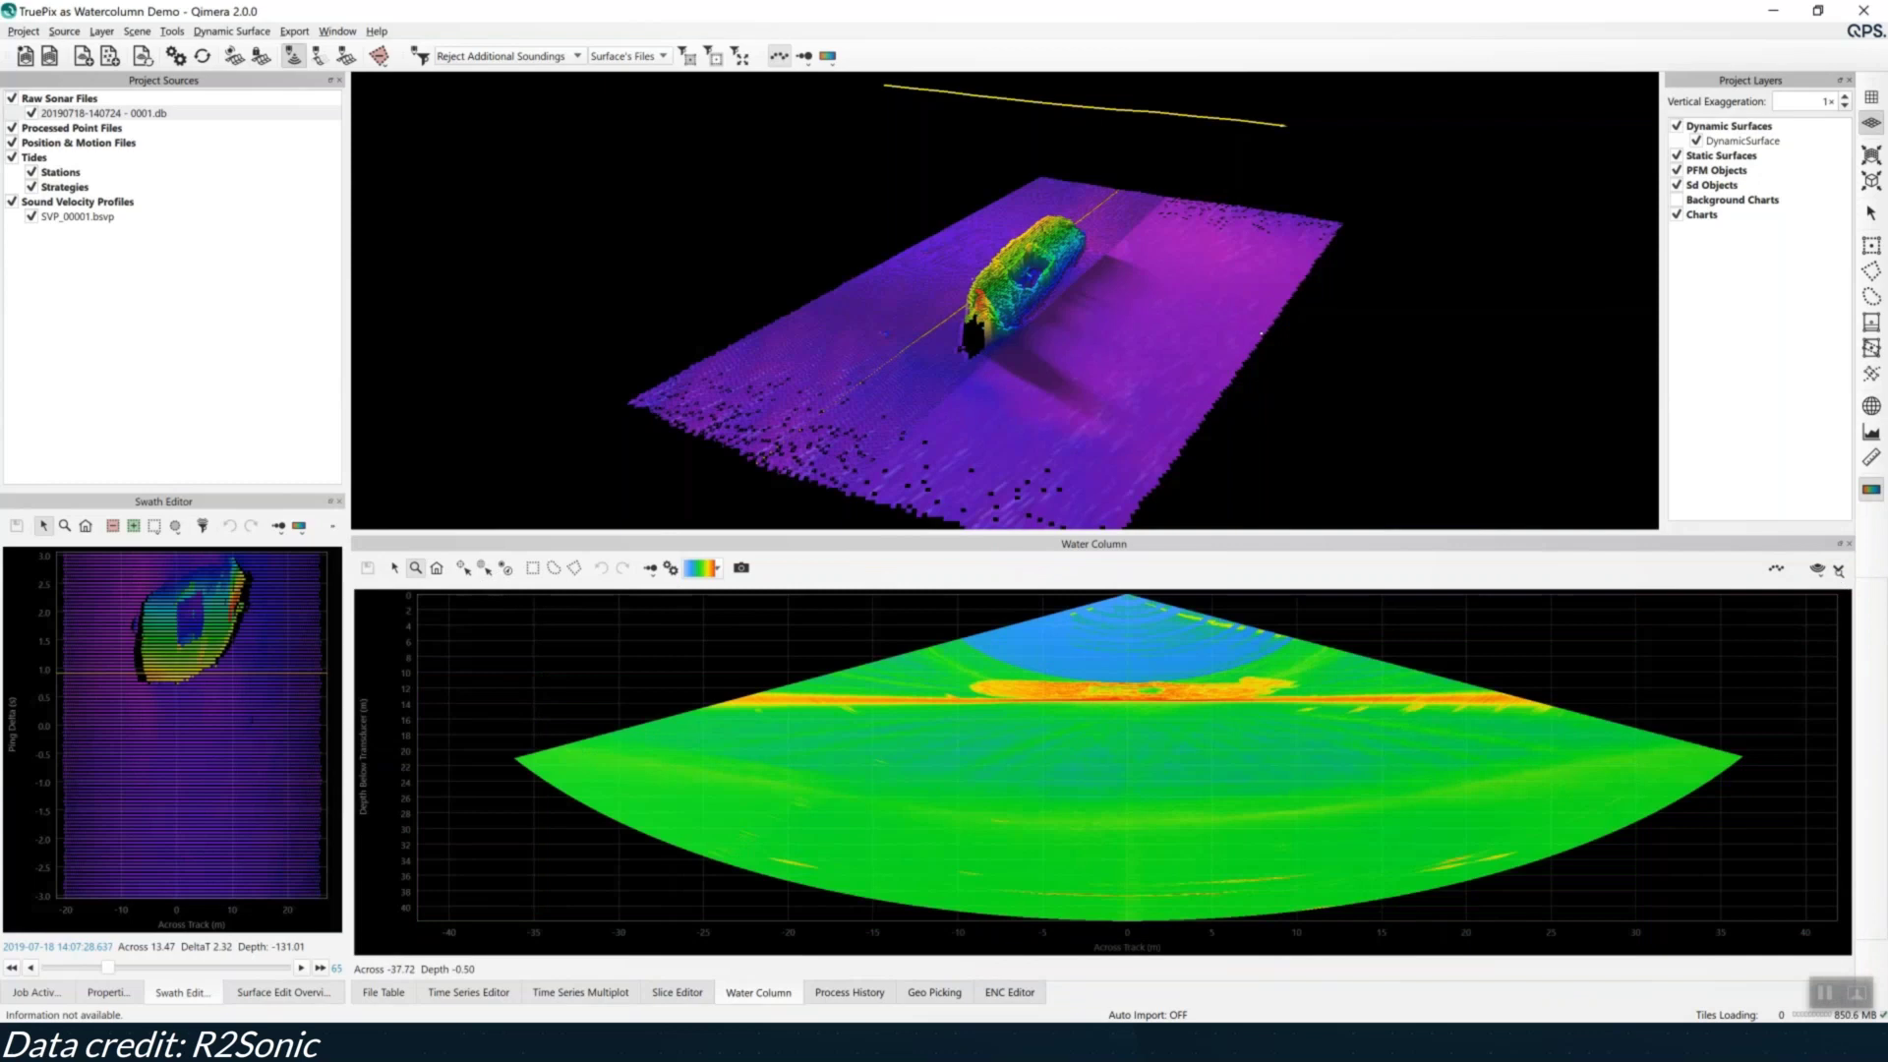
# Save the stacked fan view as a PNG image named Water Column datagram in the project's Export folder
pyautogui.click(1838, 568)
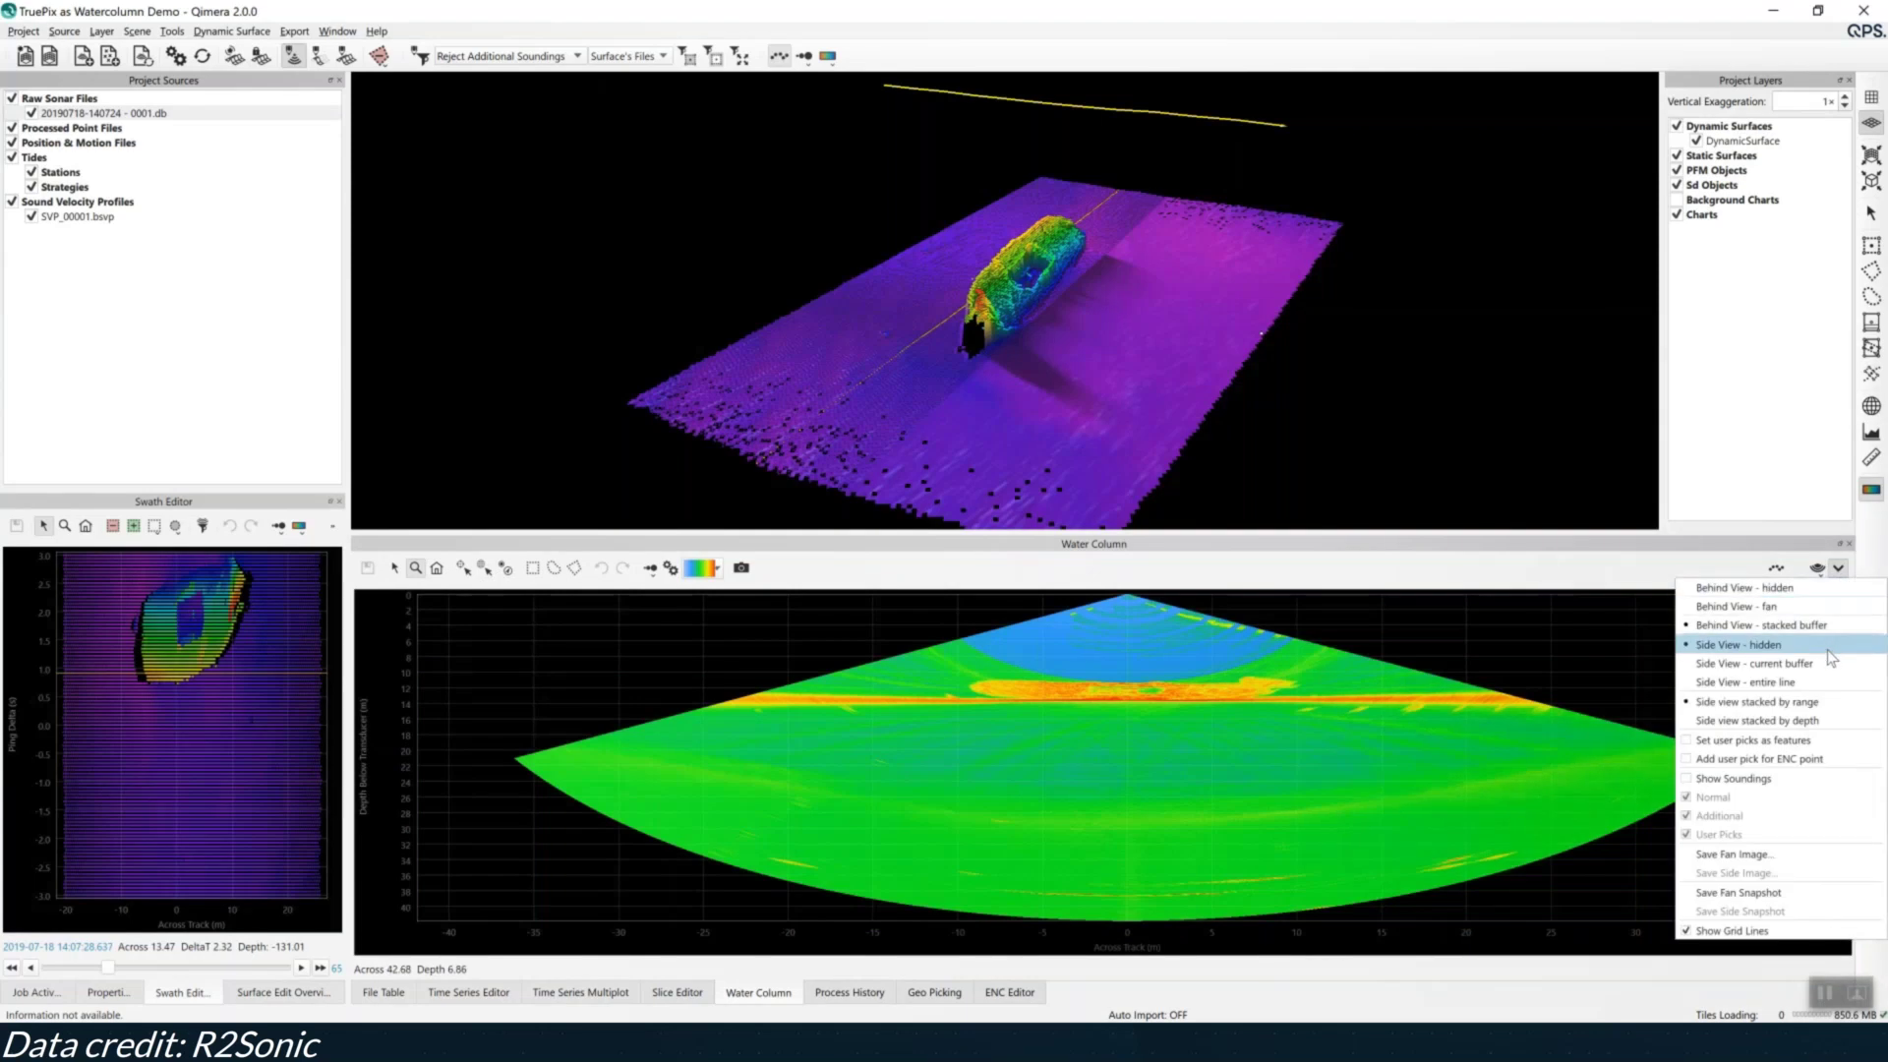
pyautogui.click(1784, 858)
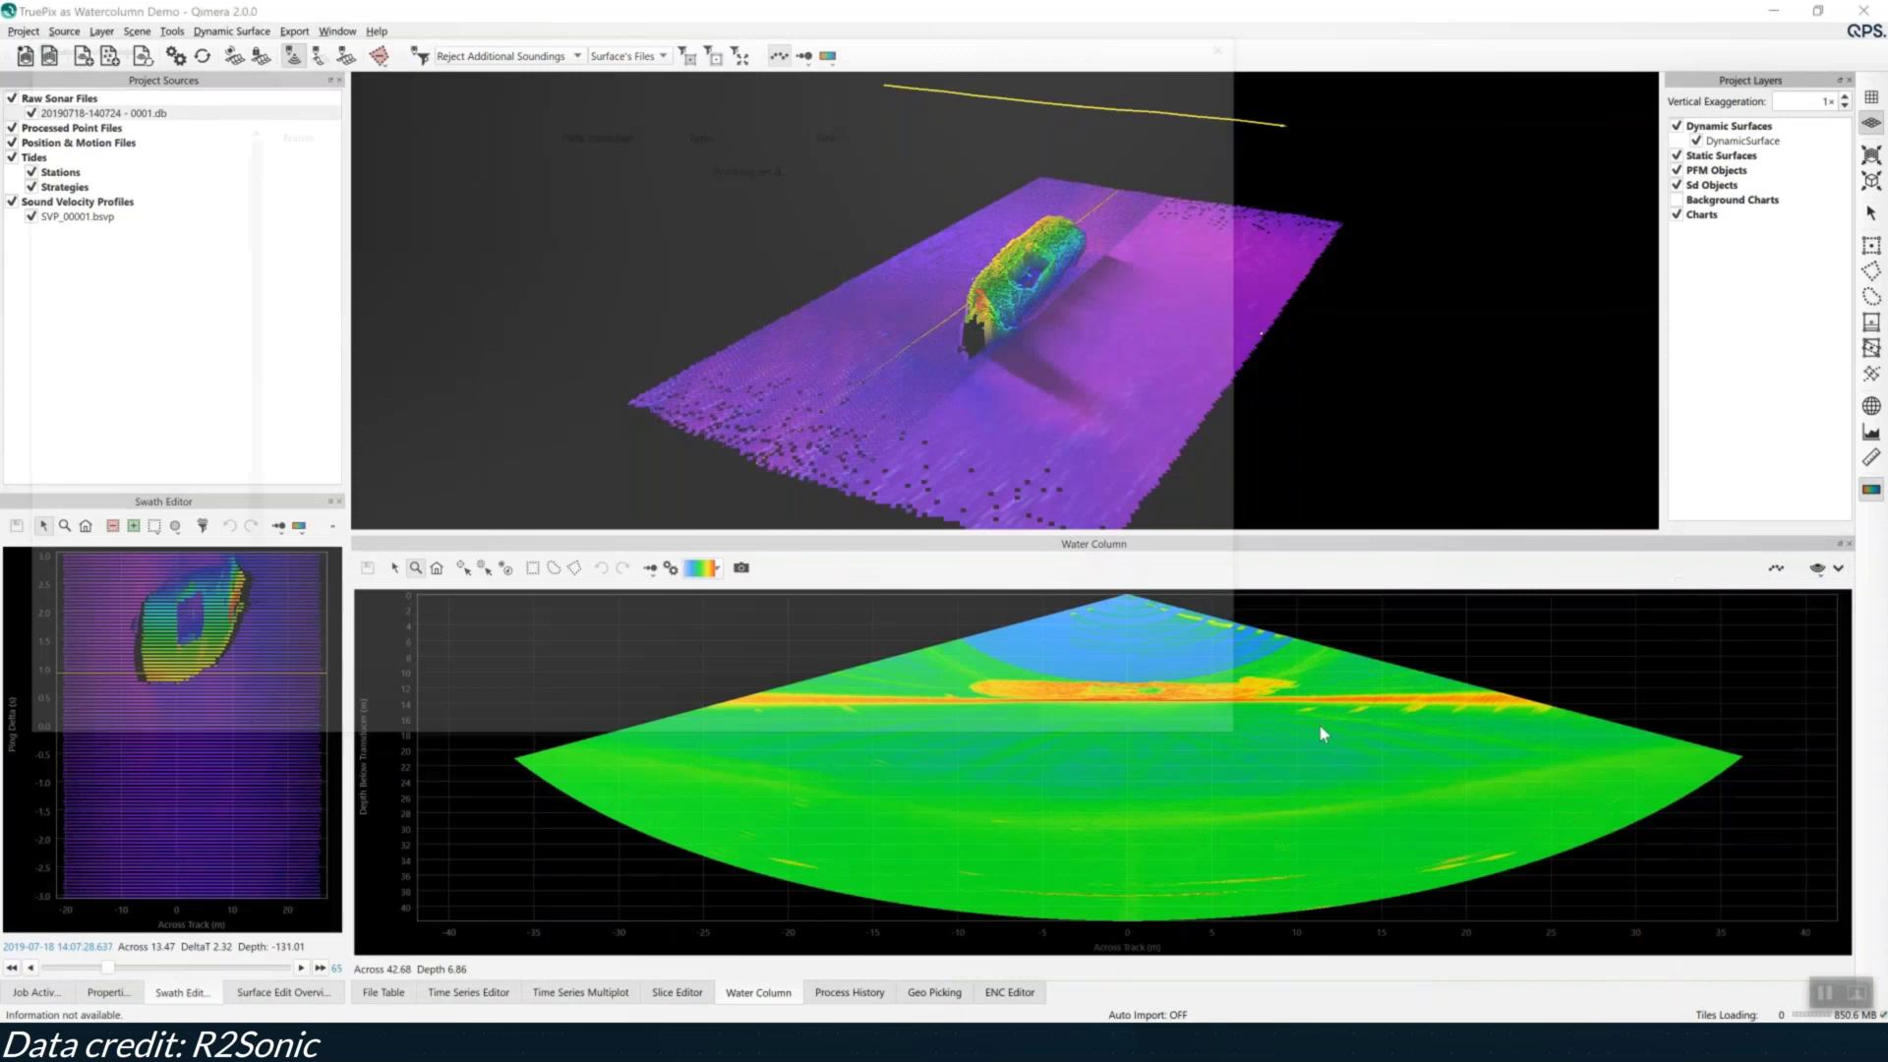
pyautogui.write('Wat')
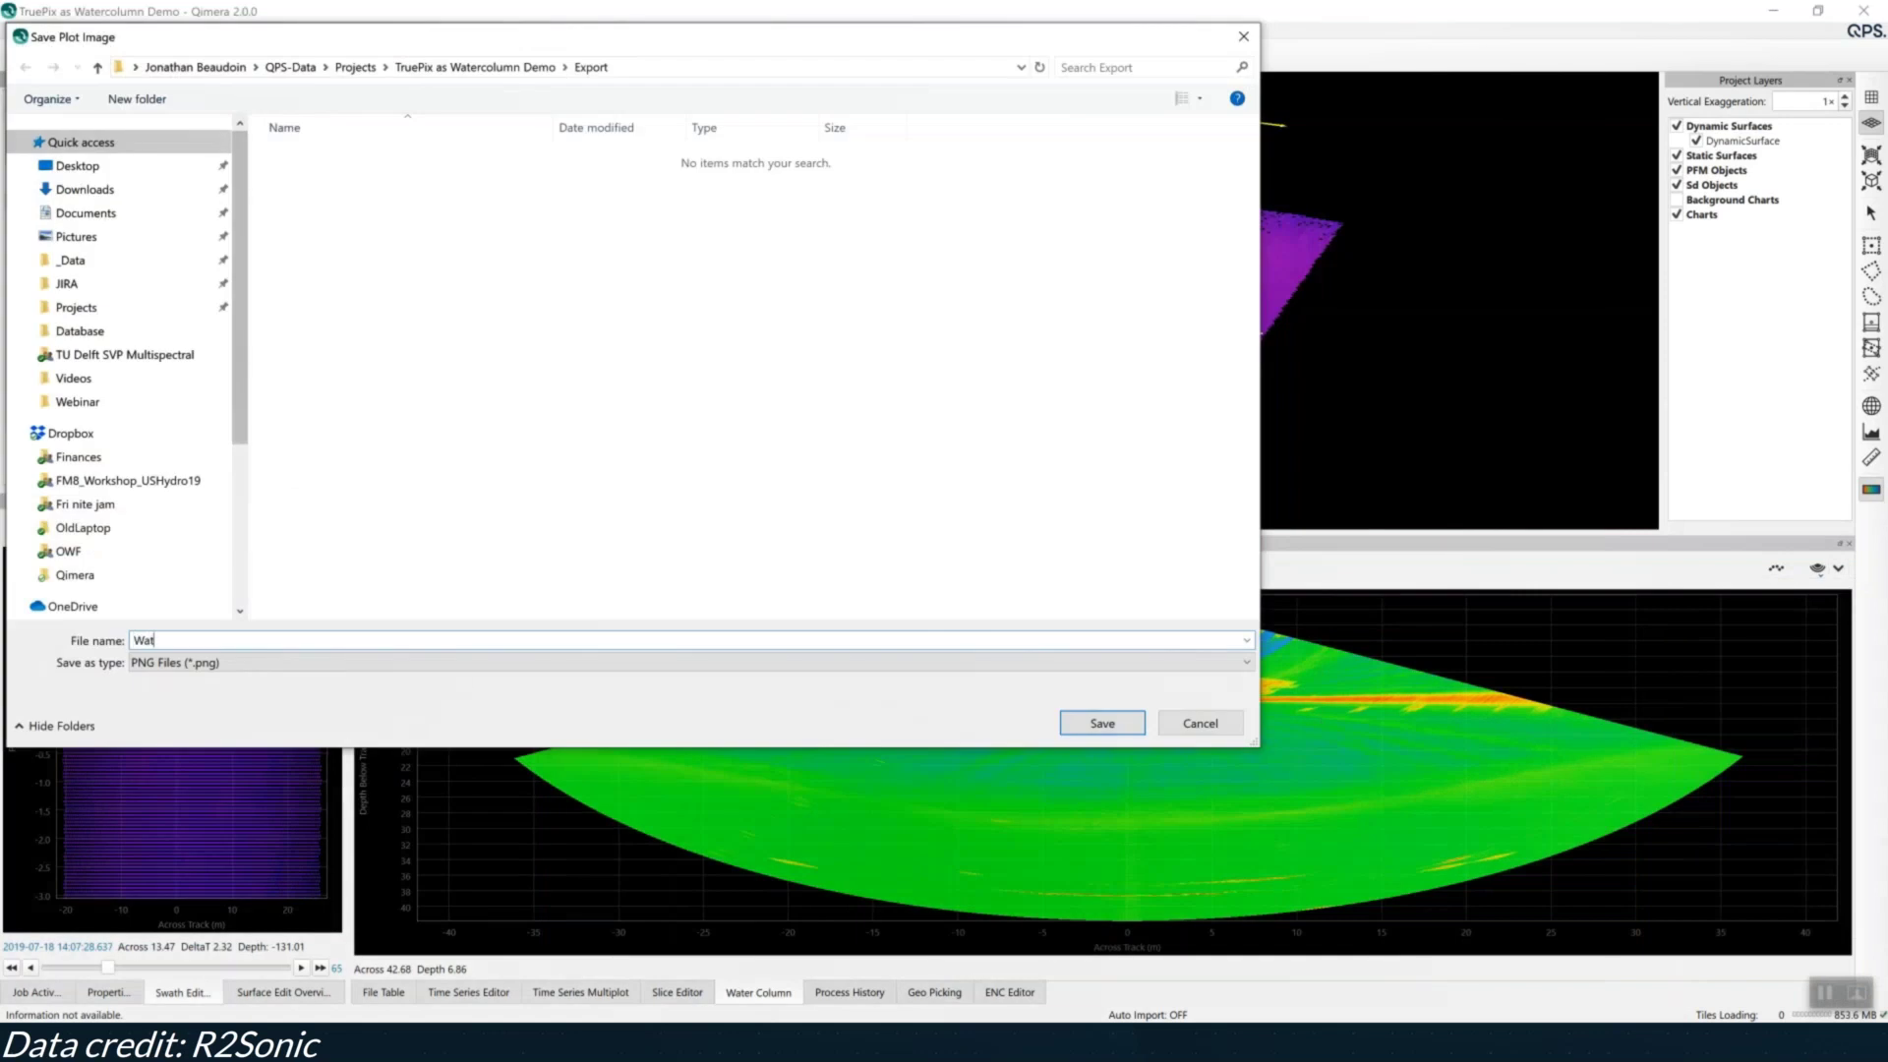
pyautogui.write('er Column datagram')
pyautogui.press('Return')
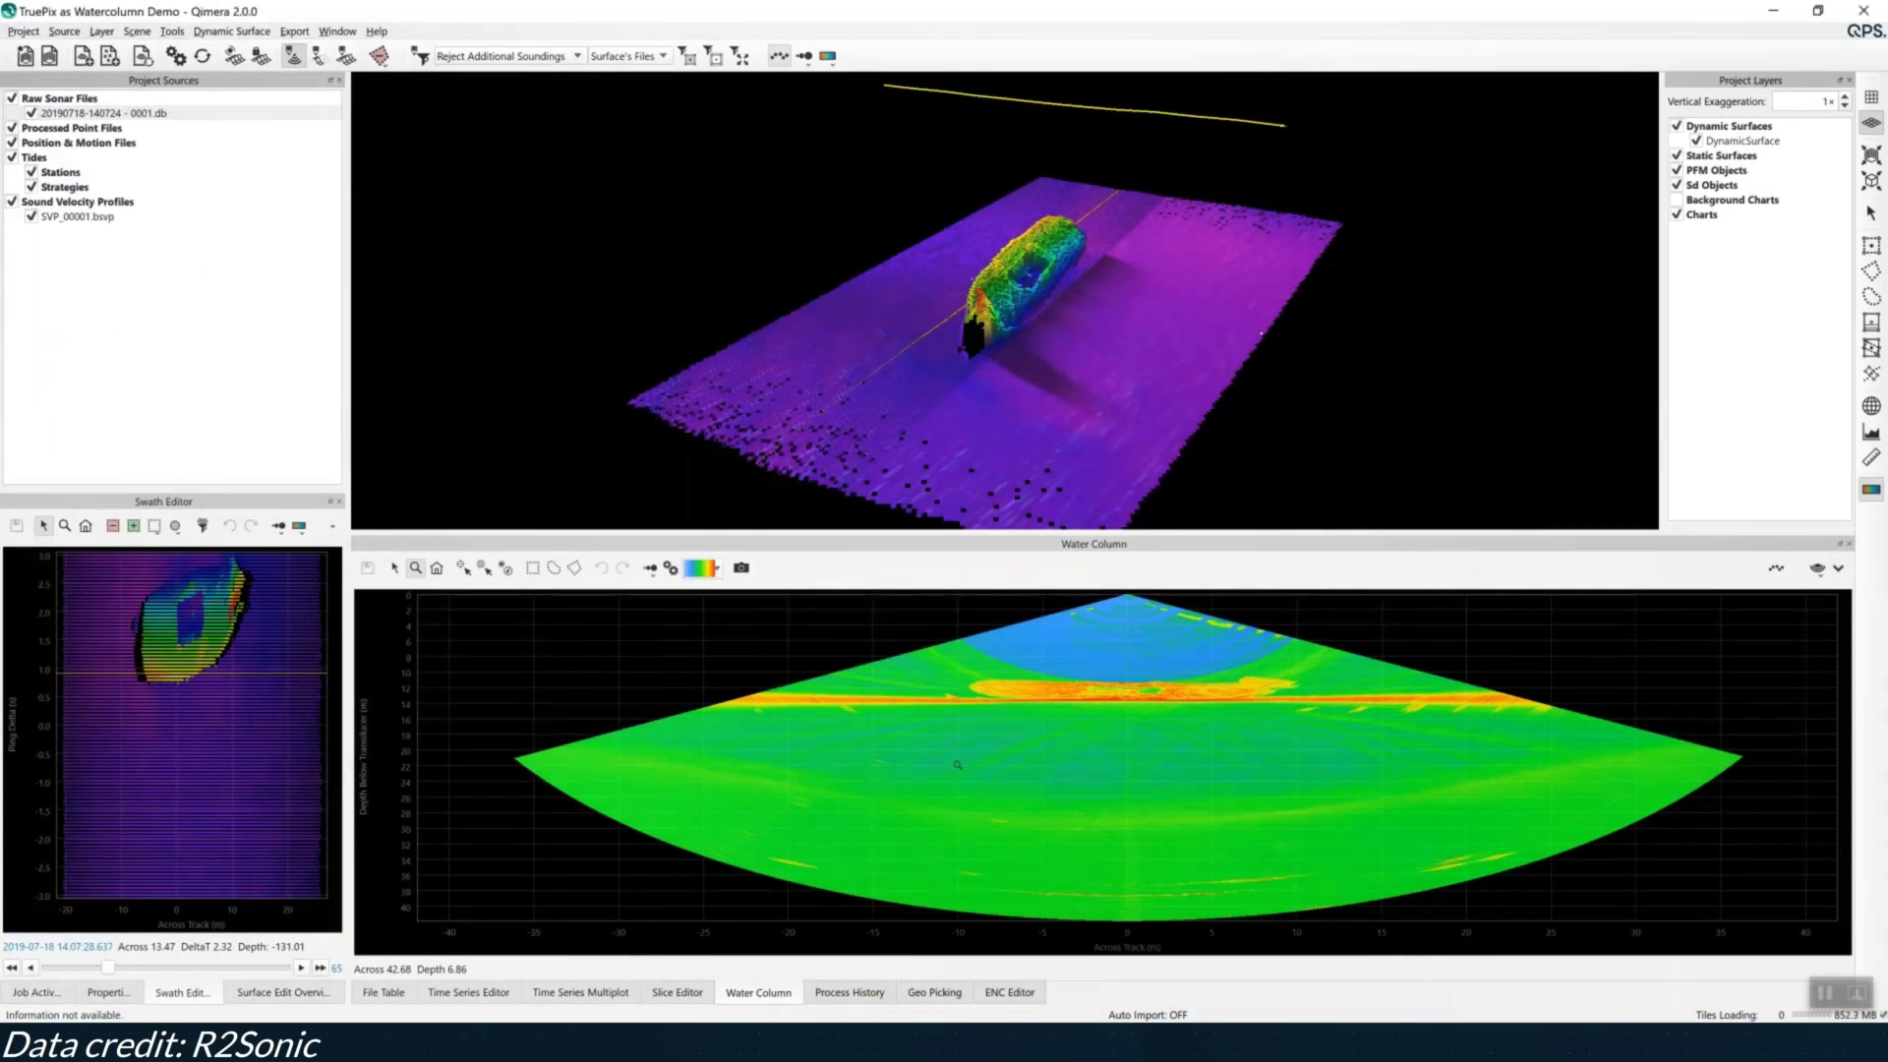
# Set the water column filter to override packets with TruePix and clip below about 4.4, and relaunch the Swath Editor on the line
pyautogui.click(670, 568)
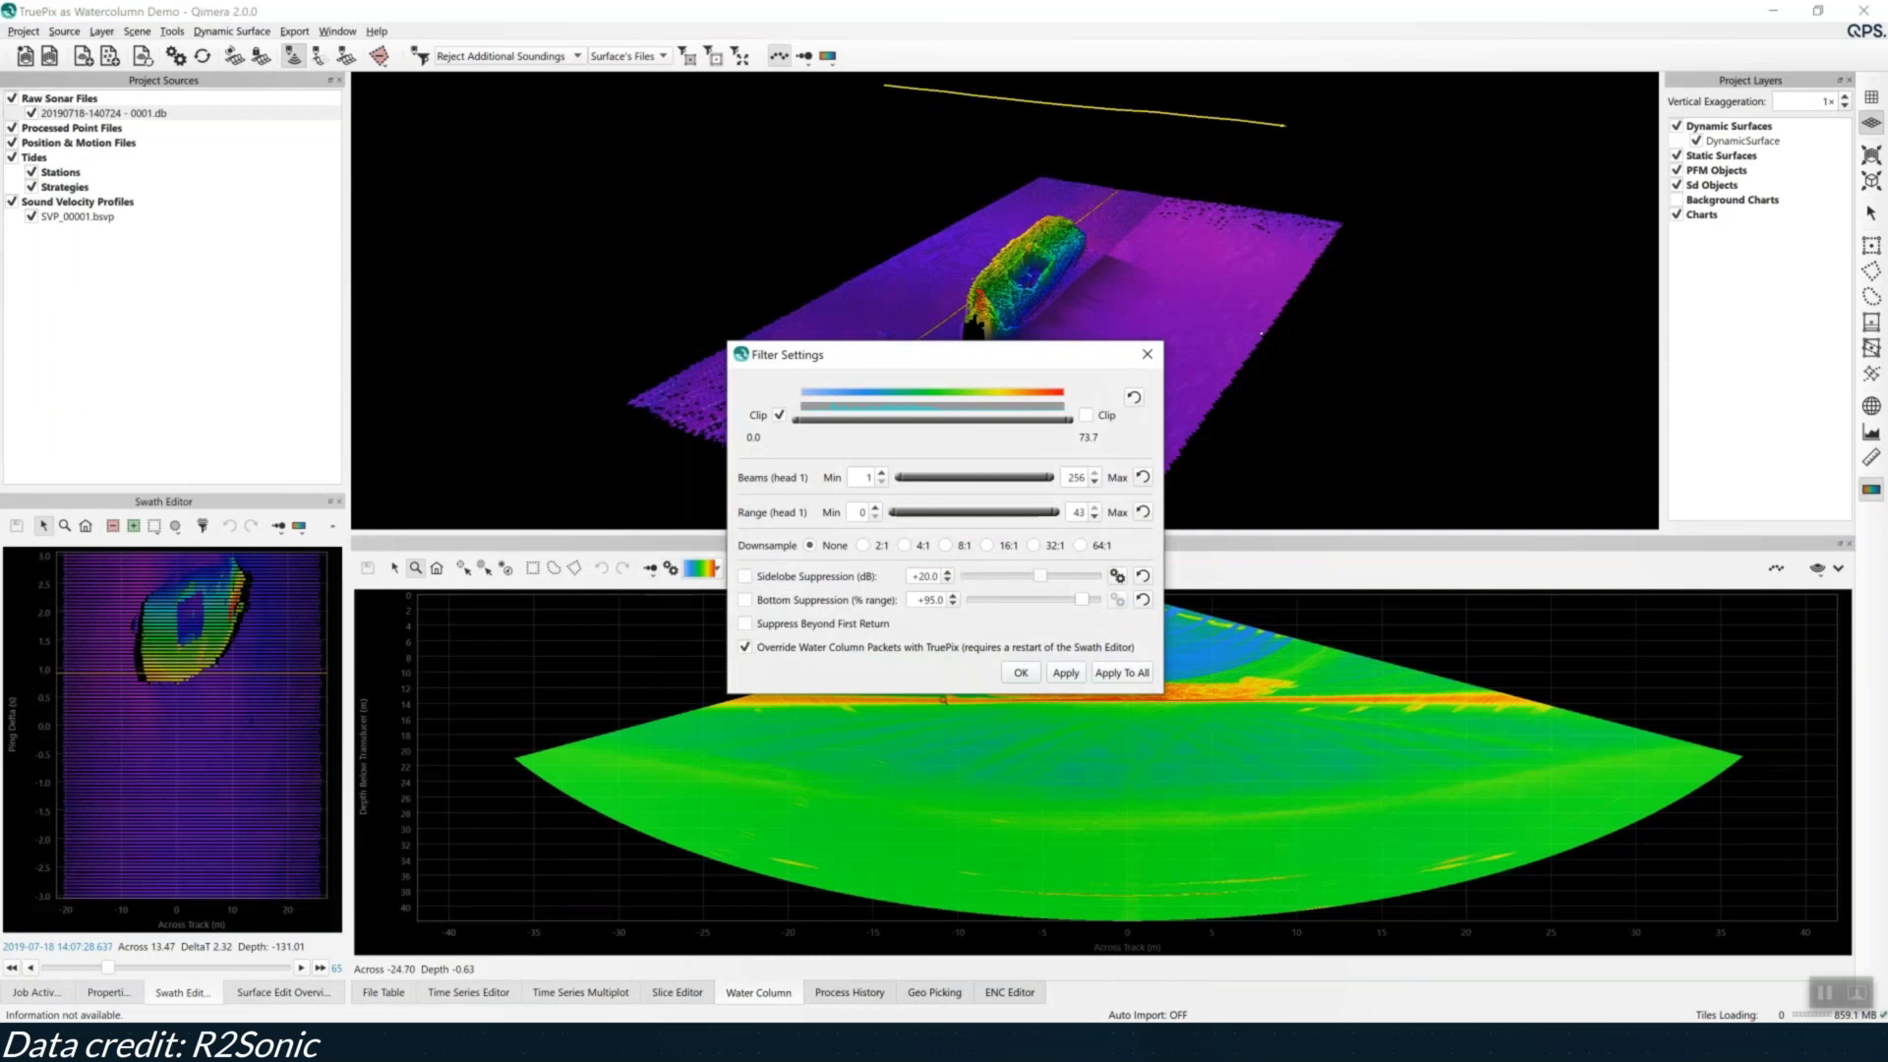
pyautogui.moveTo(943, 700); pyautogui.dragTo(941, 750)
pyautogui.moveTo(796, 465); pyautogui.dragTo(808, 465)
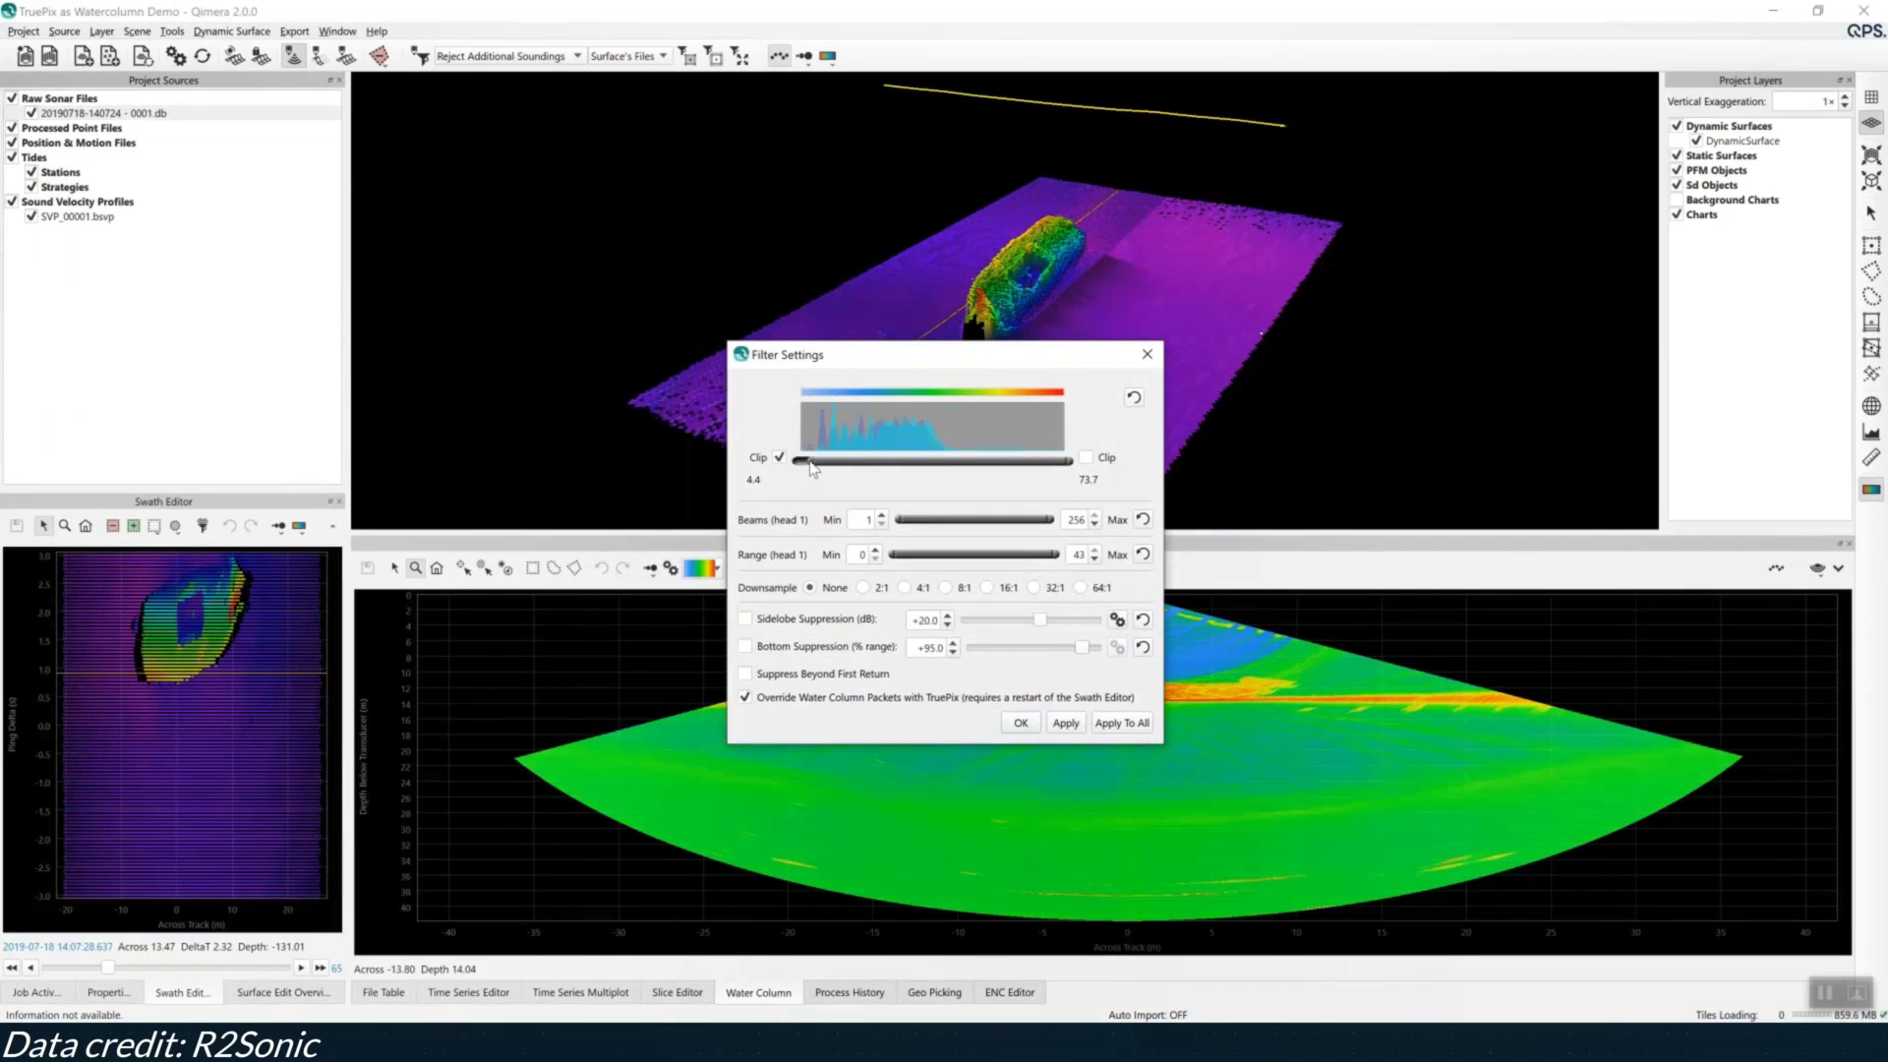
pyautogui.click(1028, 724)
pyautogui.click(295, 57)
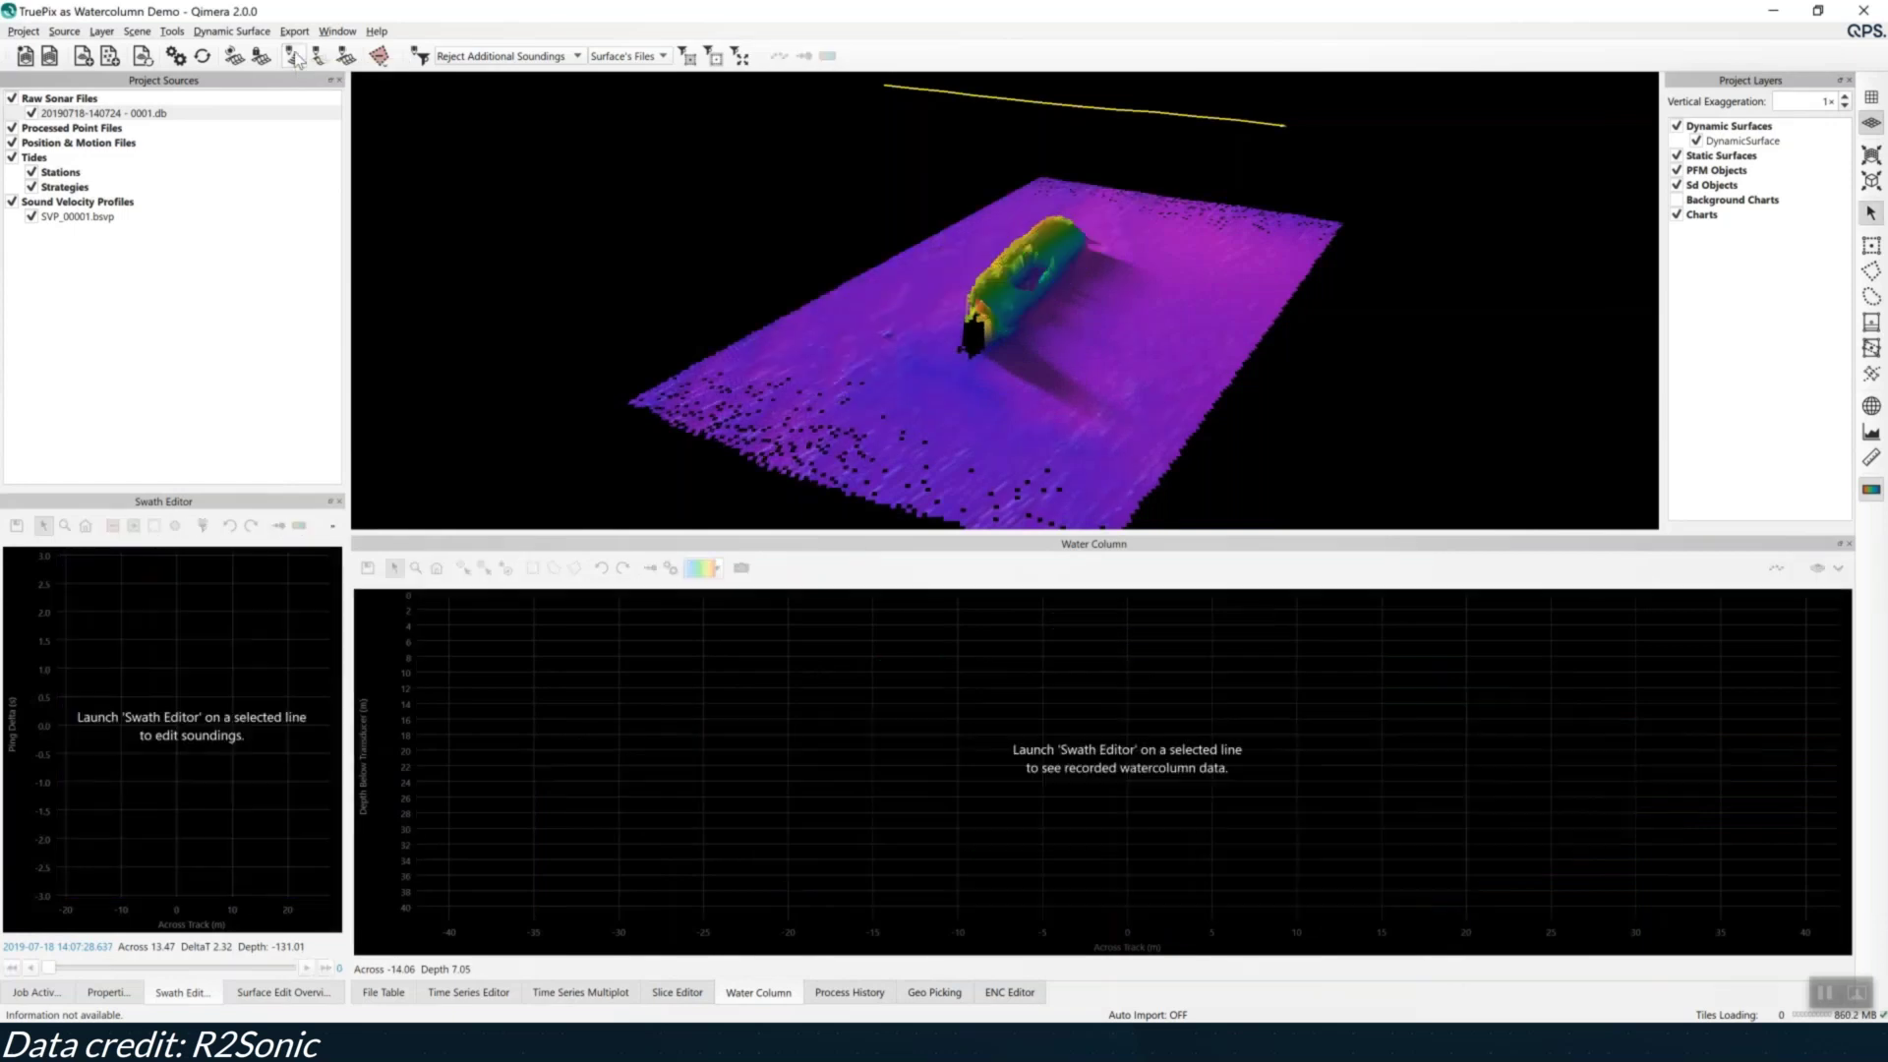
pyautogui.click(295, 54)
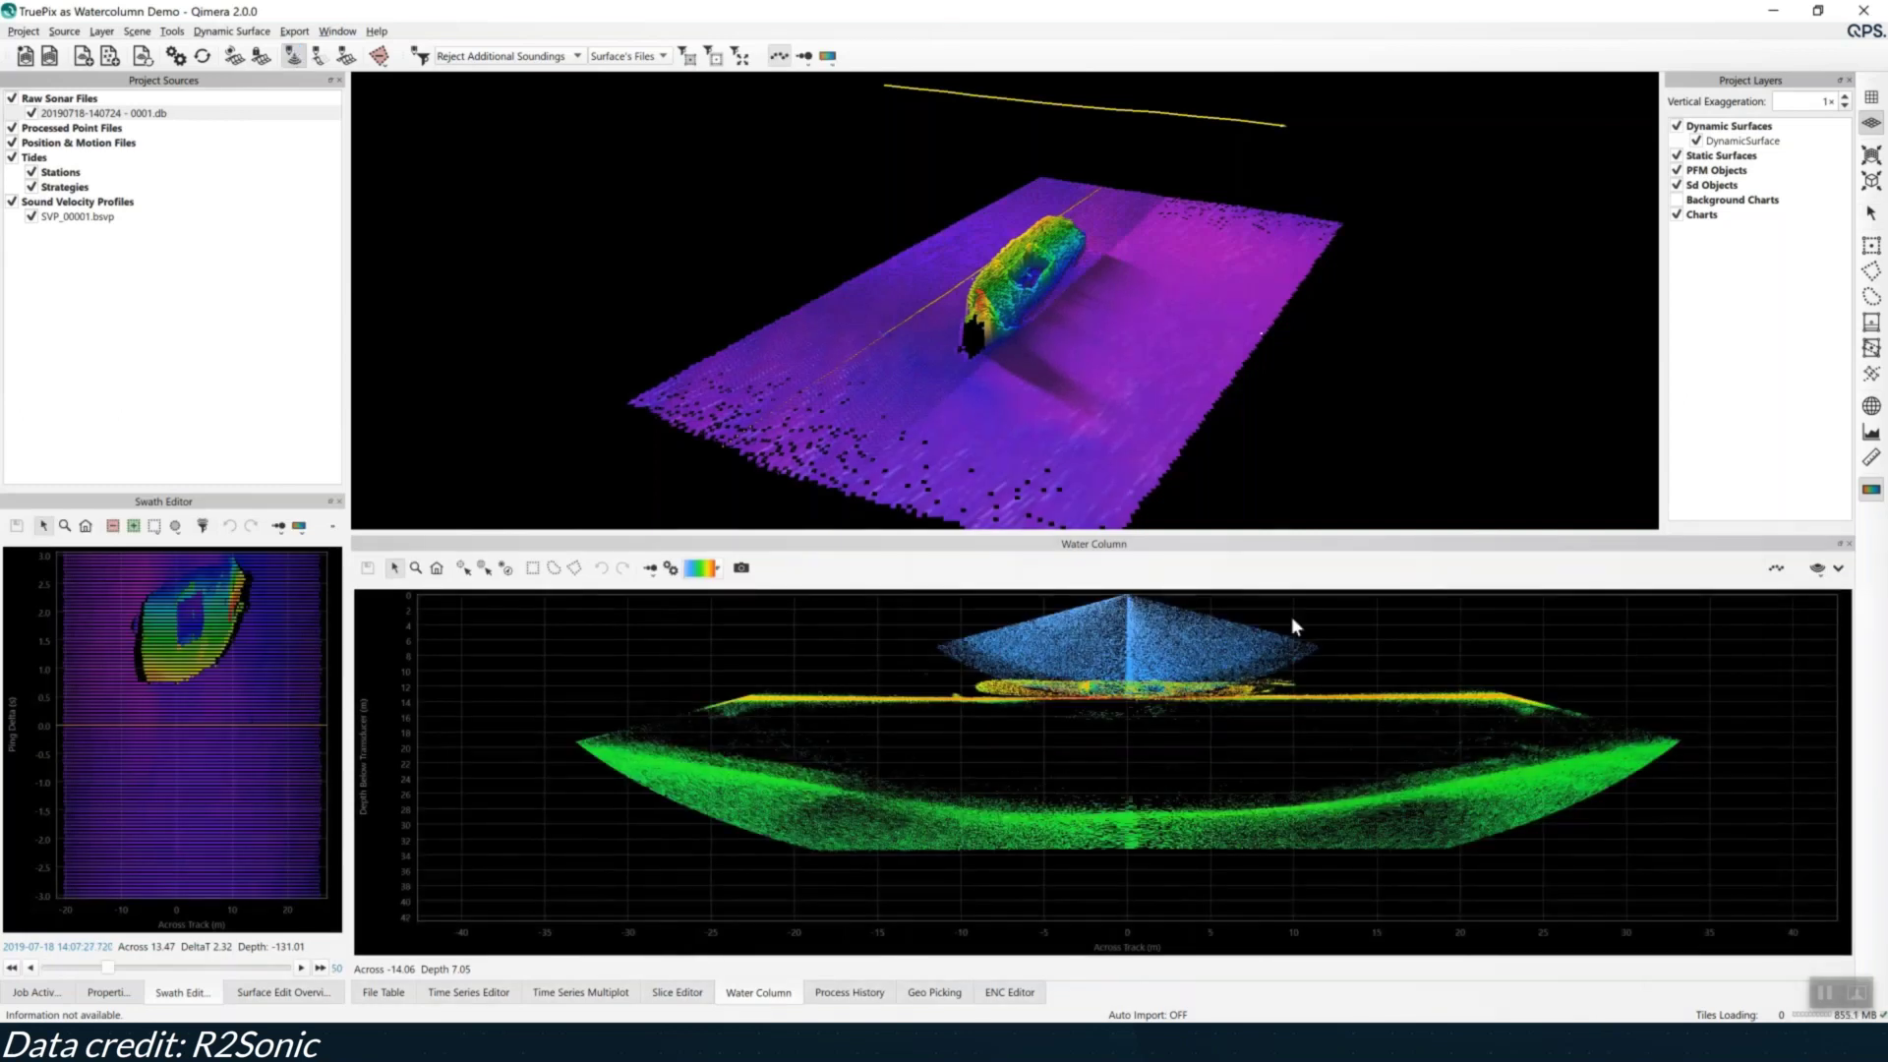
# Save the stacked TruePix fan view as a PNG image named TruePix datagram in the Export folder
pyautogui.click(1838, 571)
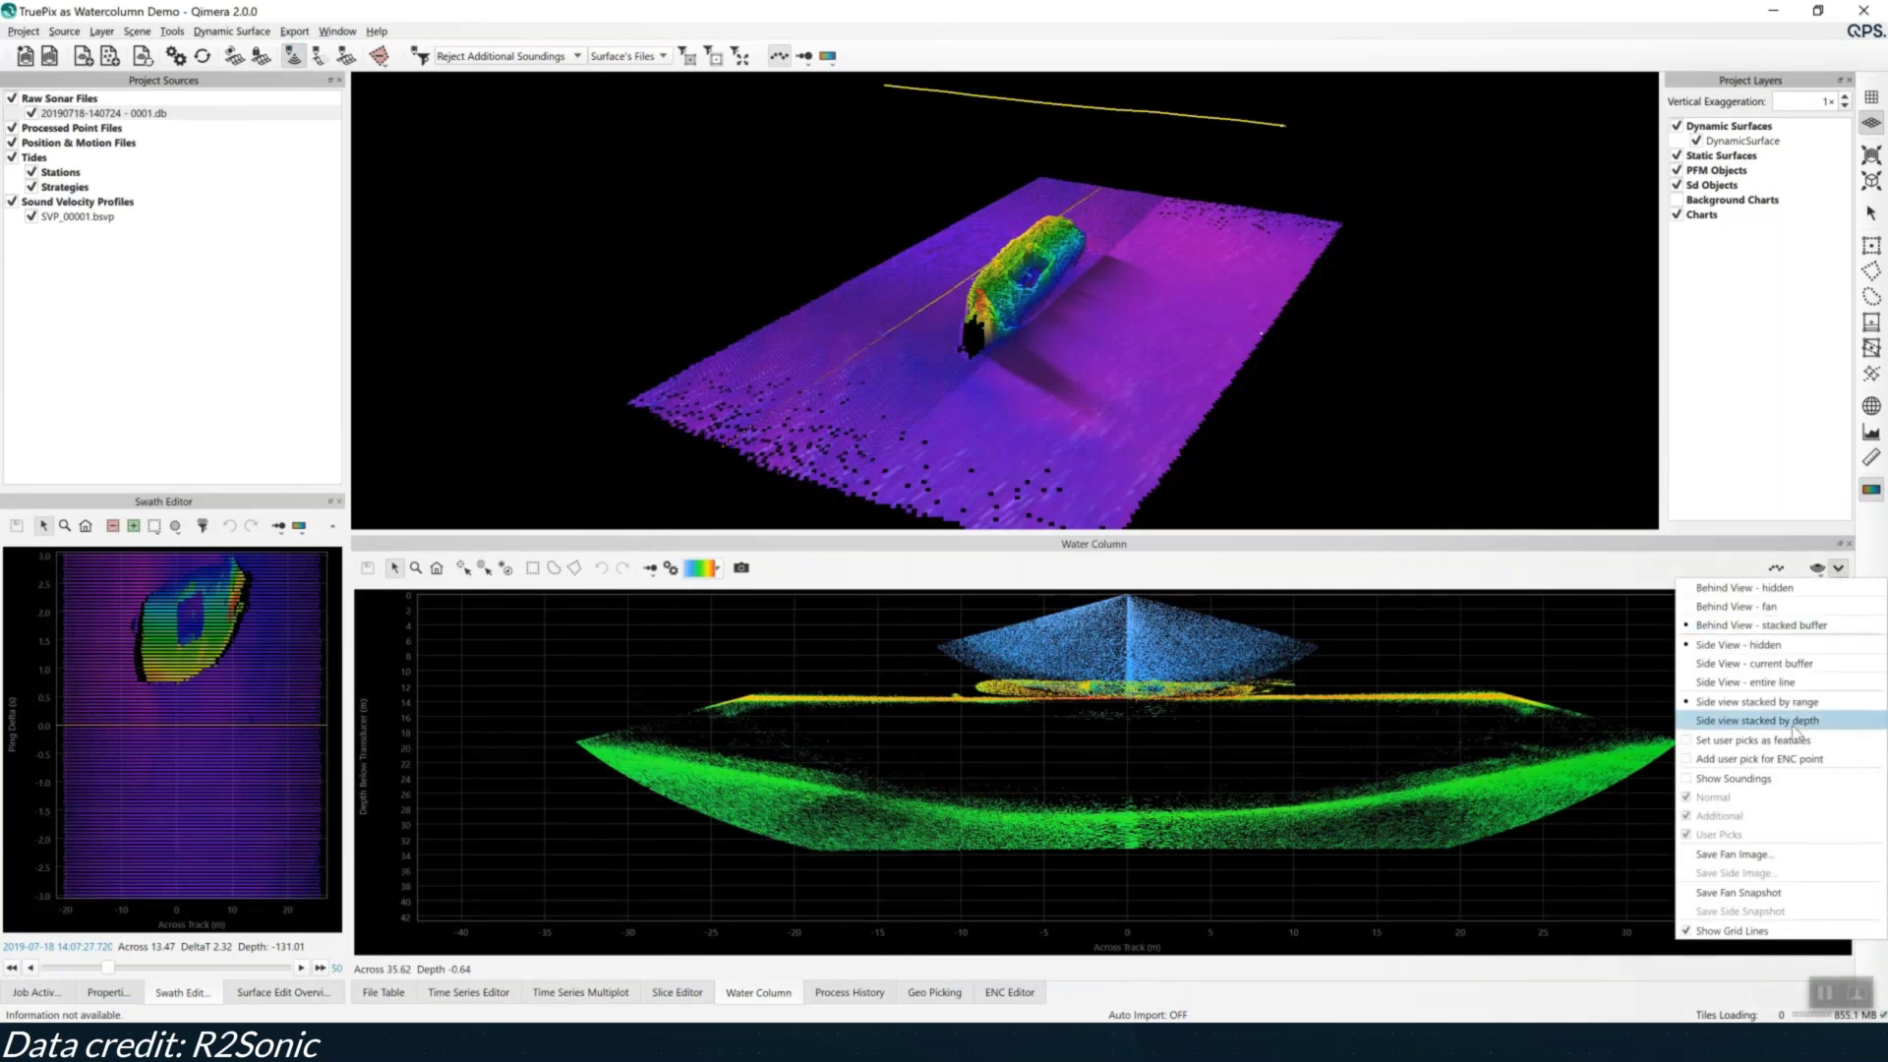
pyautogui.click(1791, 854)
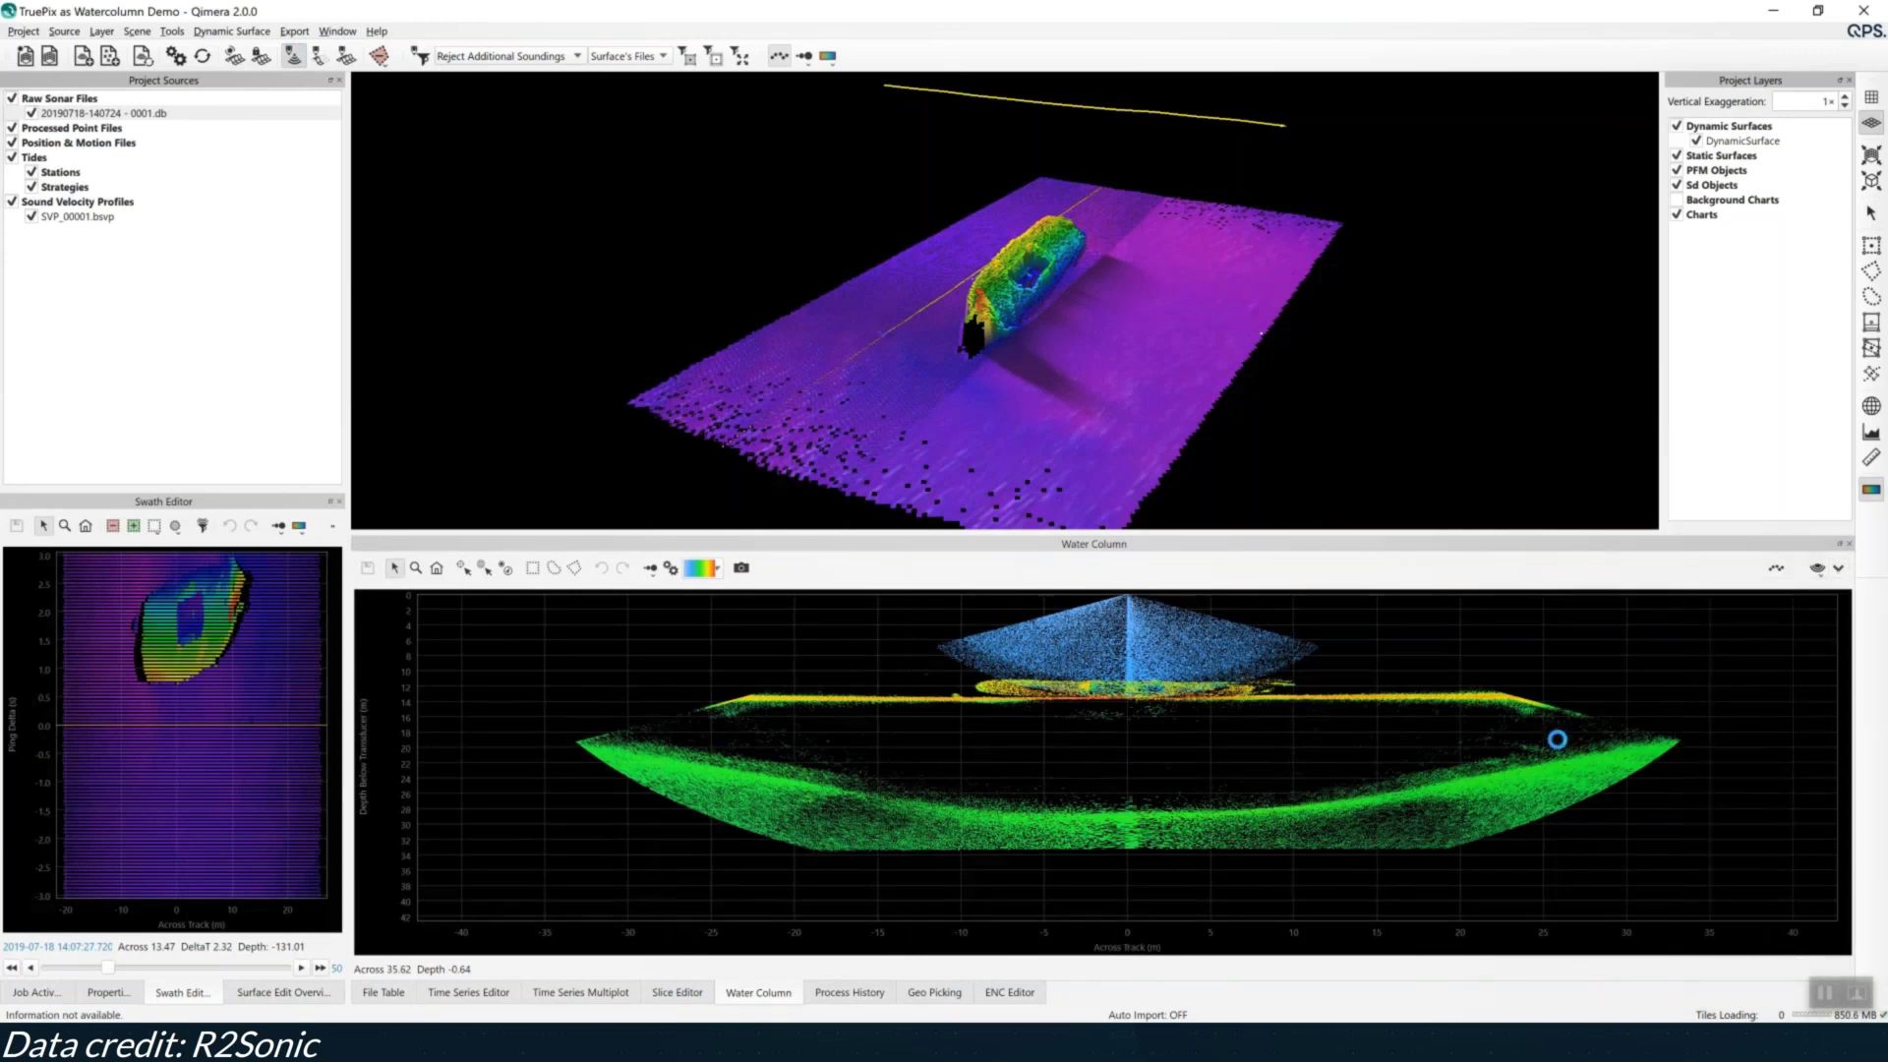
pyautogui.write('TR')
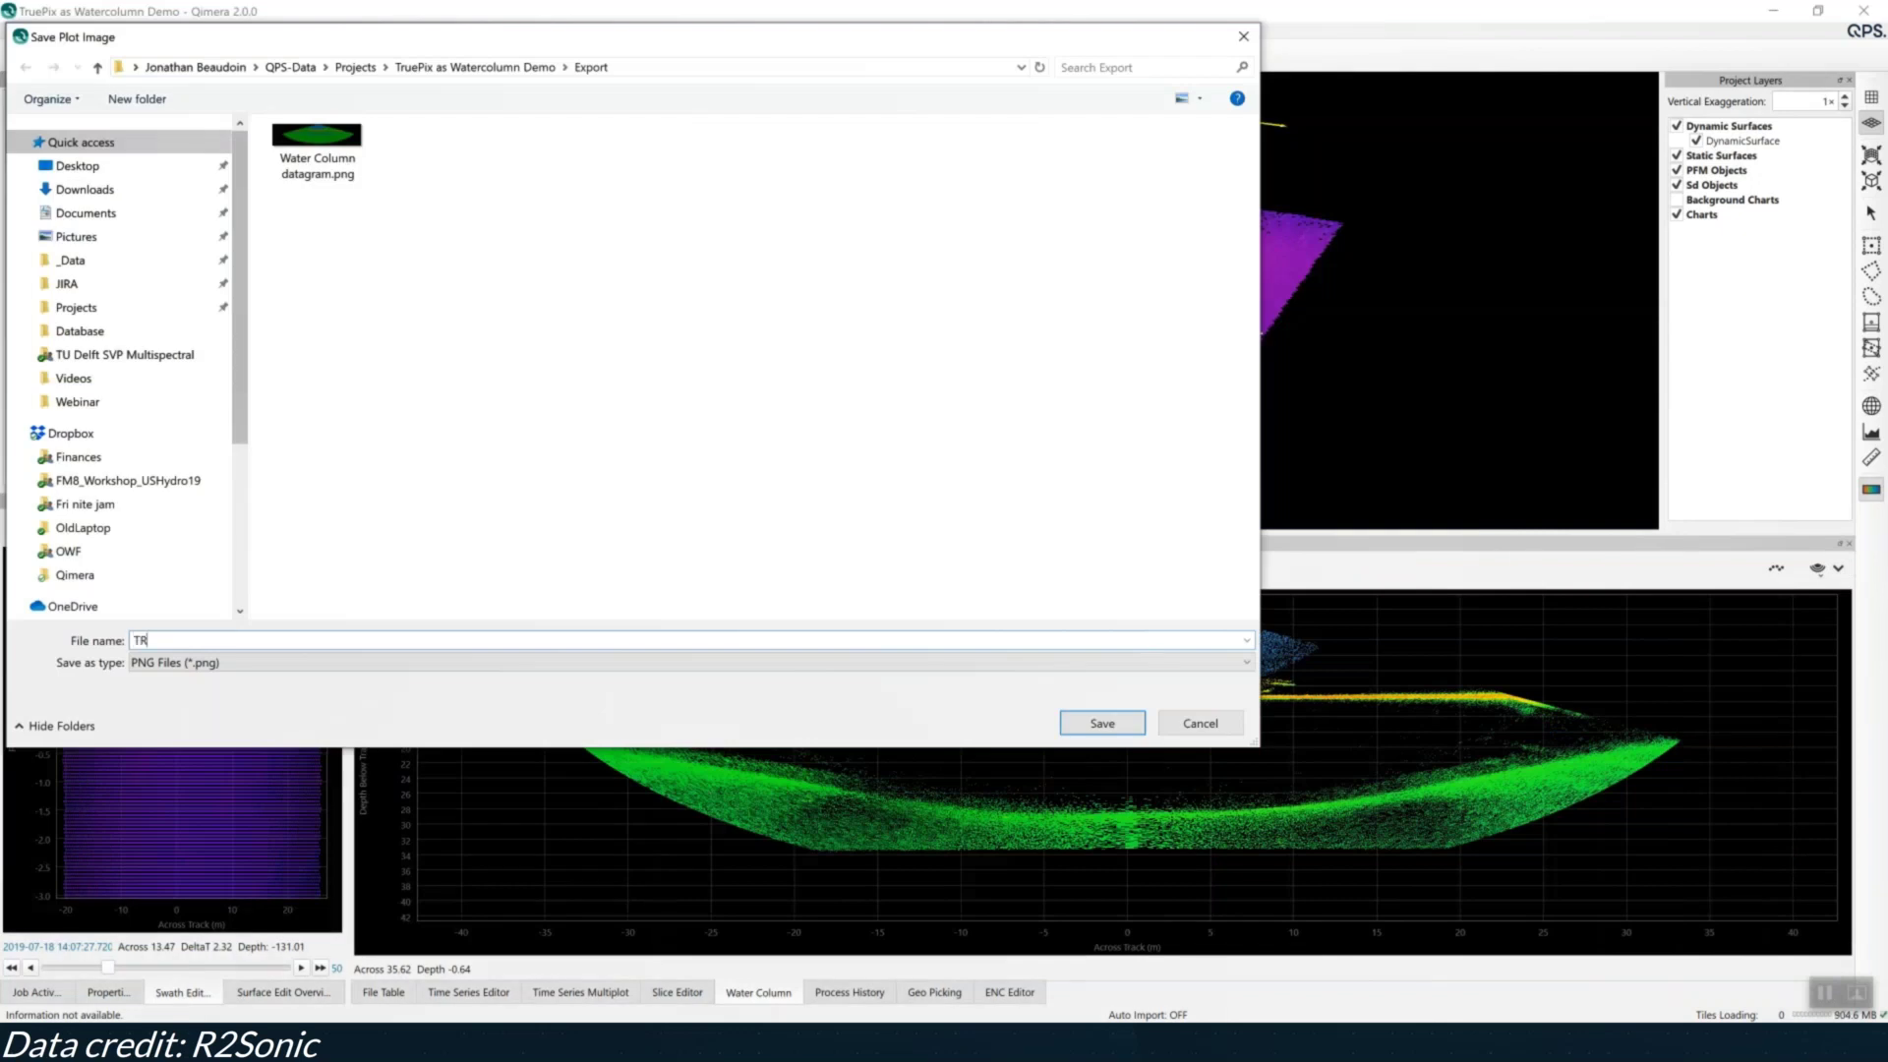
pyautogui.write('ruePix datagram')
pyautogui.press('Return')
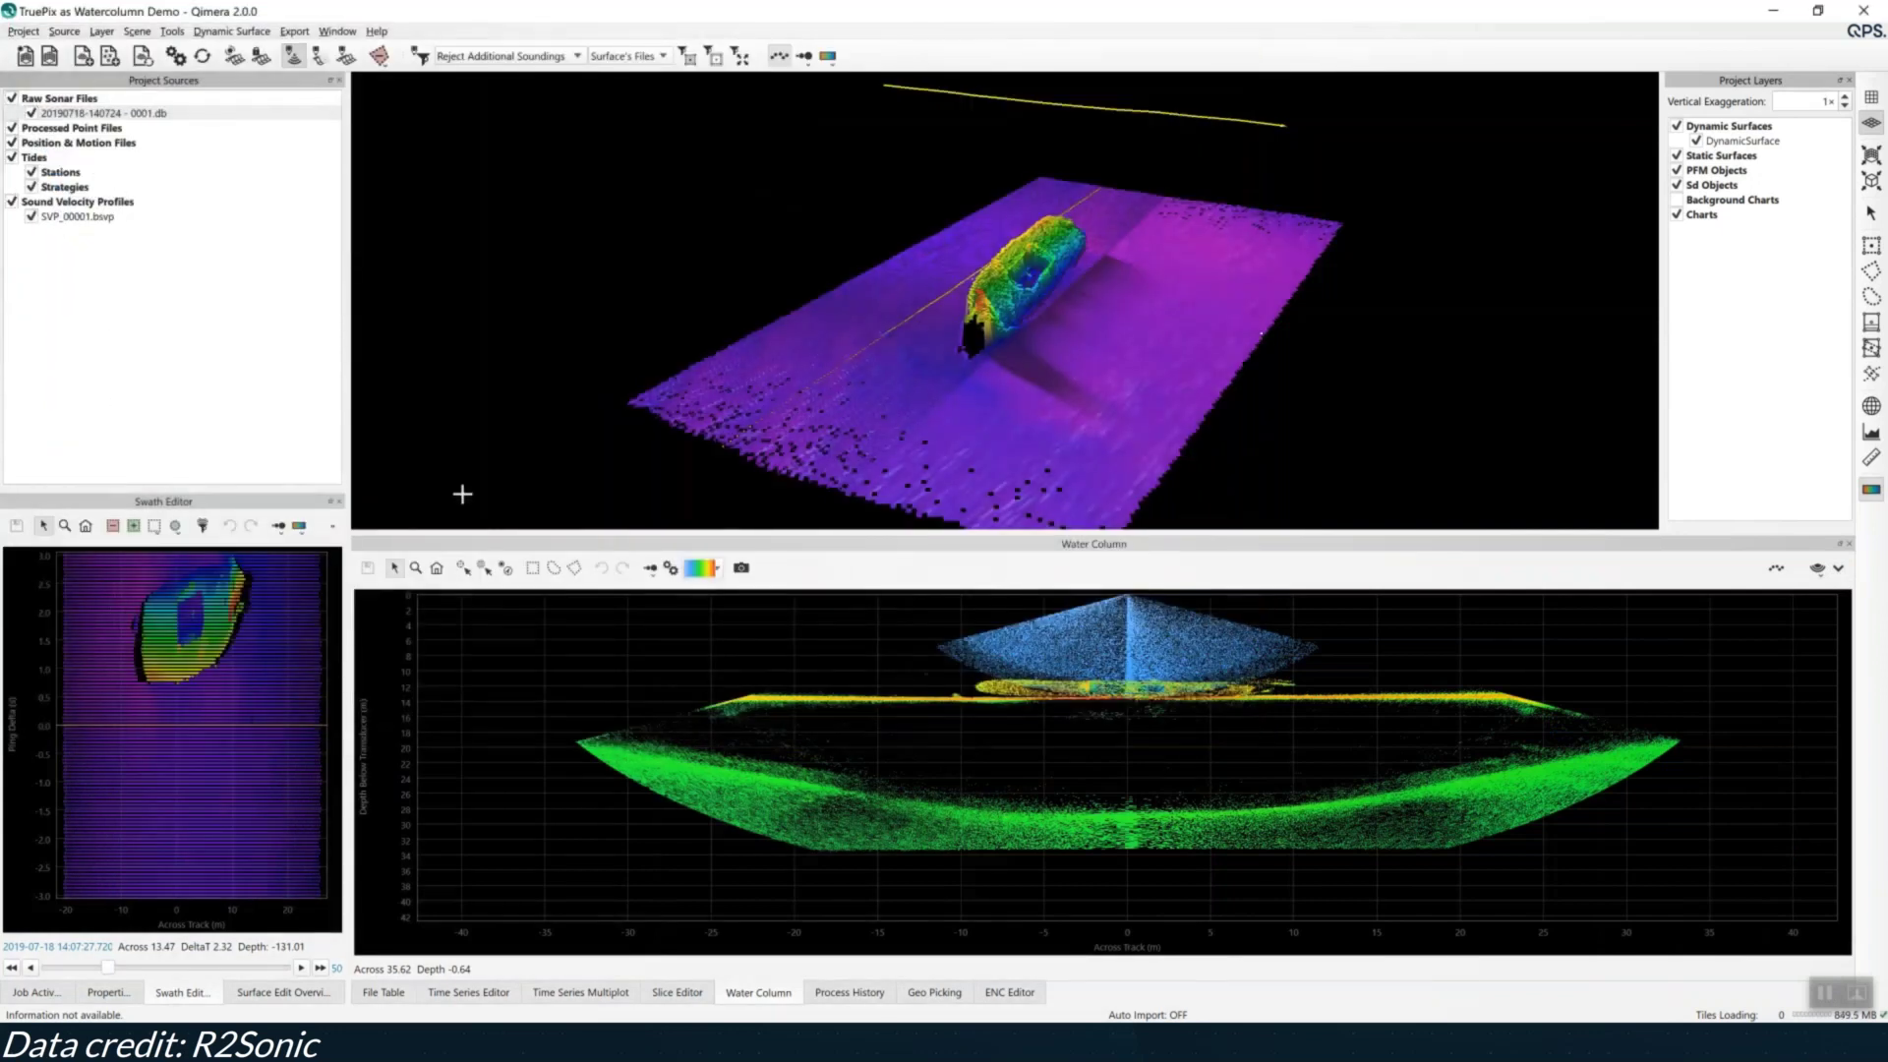
# Examine the wreck echoes close up in the TruePix stacked view and in the single-ping Behind View - fan
pyautogui.click(415, 567)
pyautogui.moveTo(923, 728); pyautogui.dragTo(1326, 644)
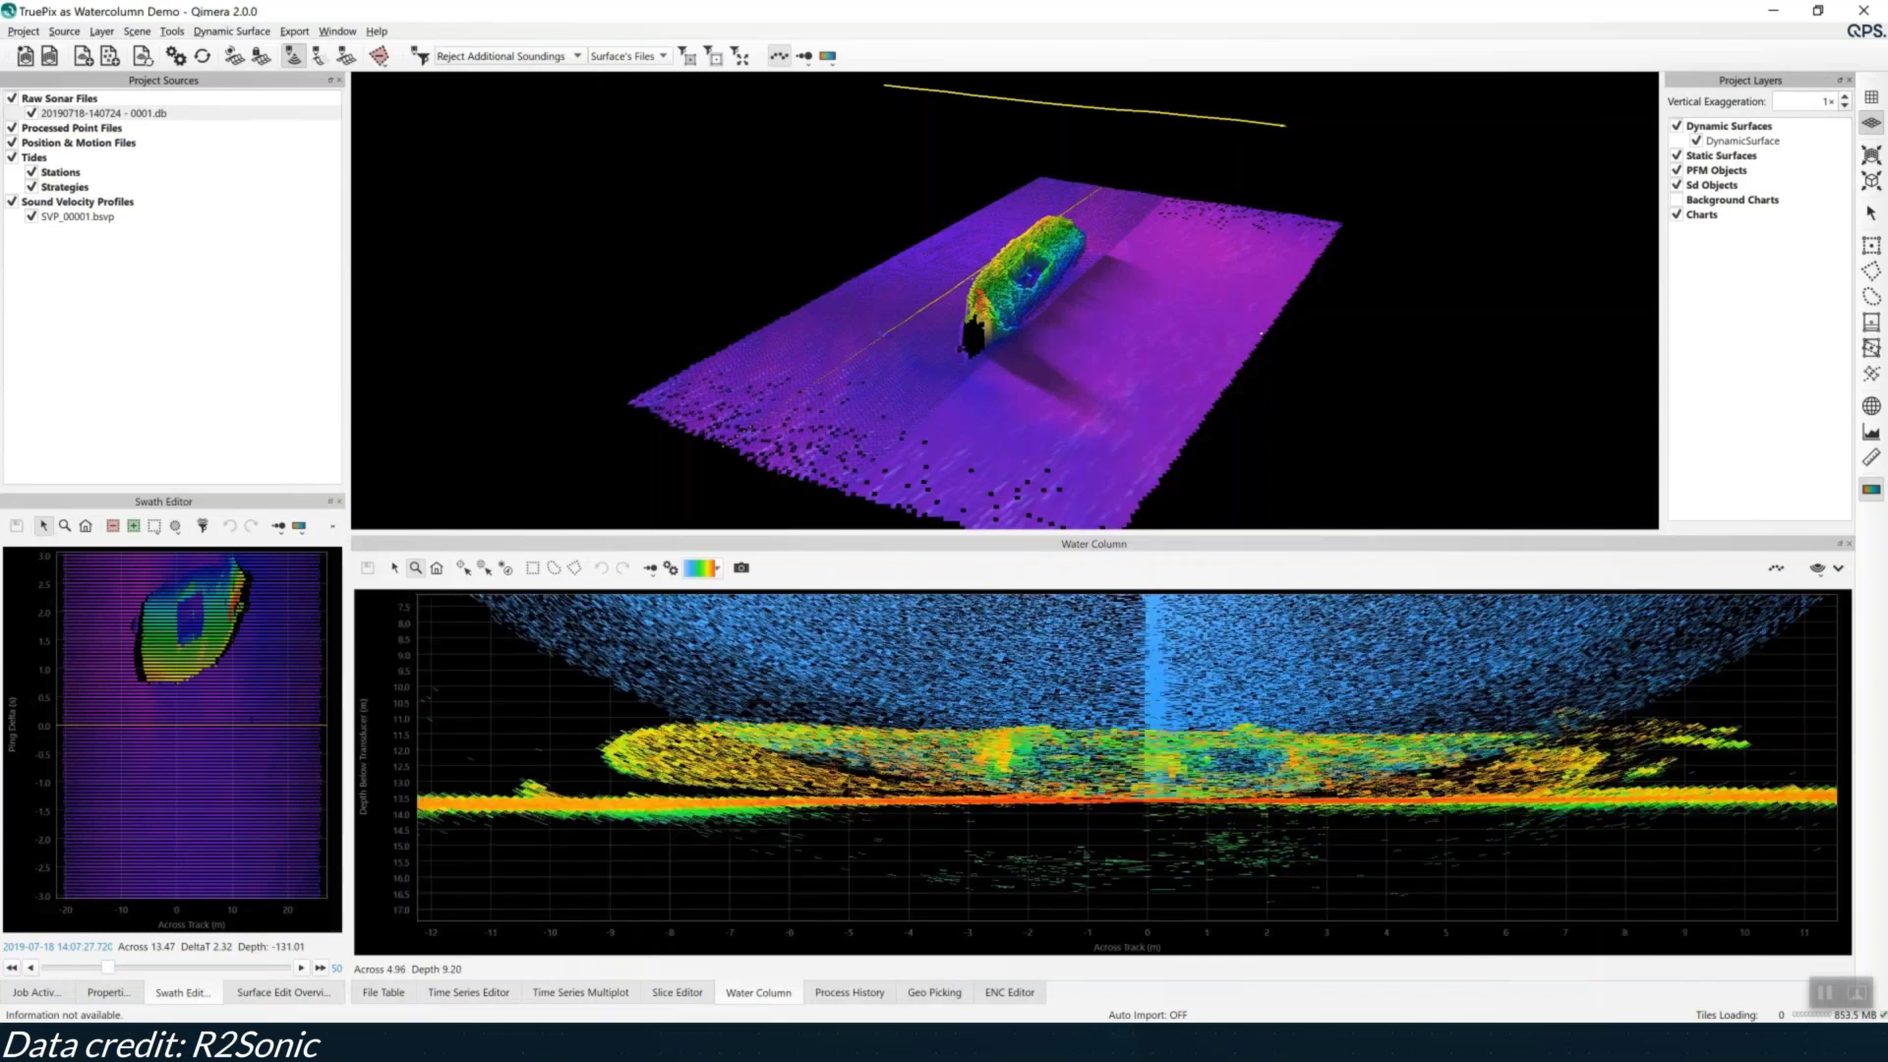
pyautogui.click(1838, 570)
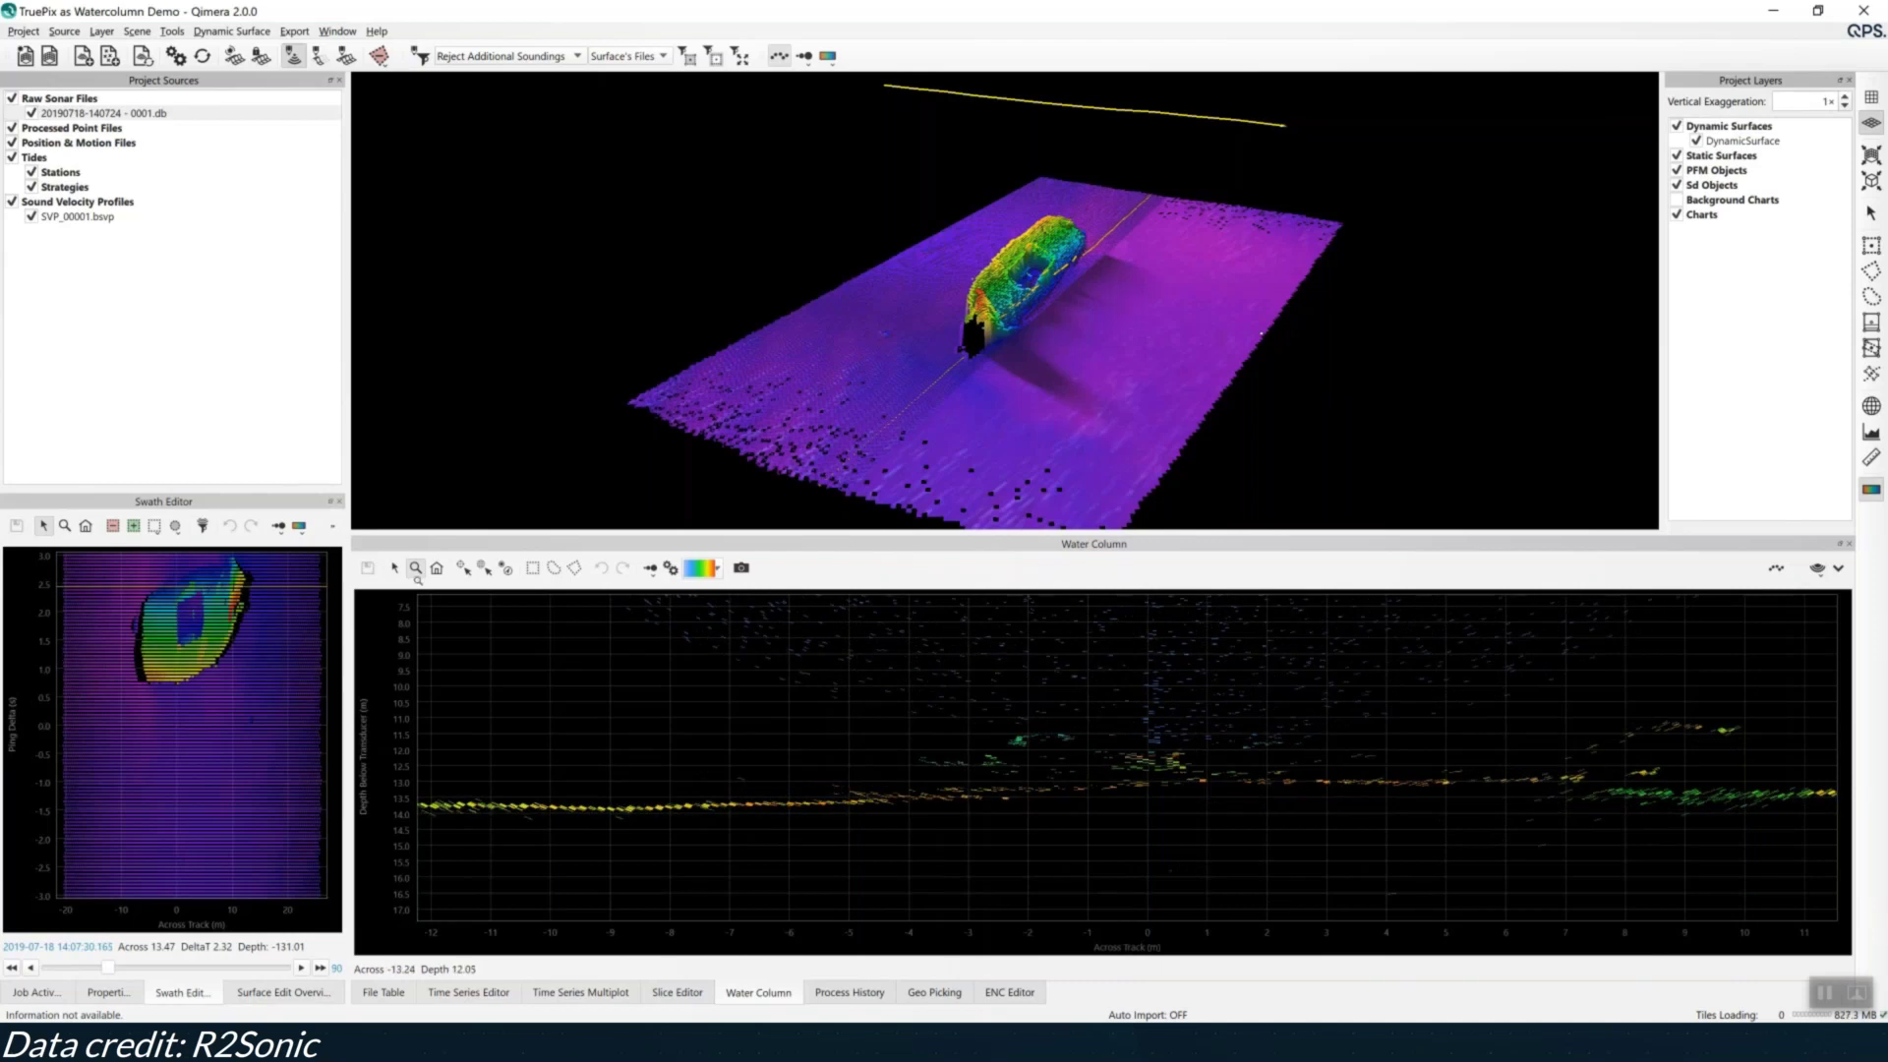
# Display Side View - entire line beside the full fan view and magnify the wreck in it
pyautogui.click(437, 569)
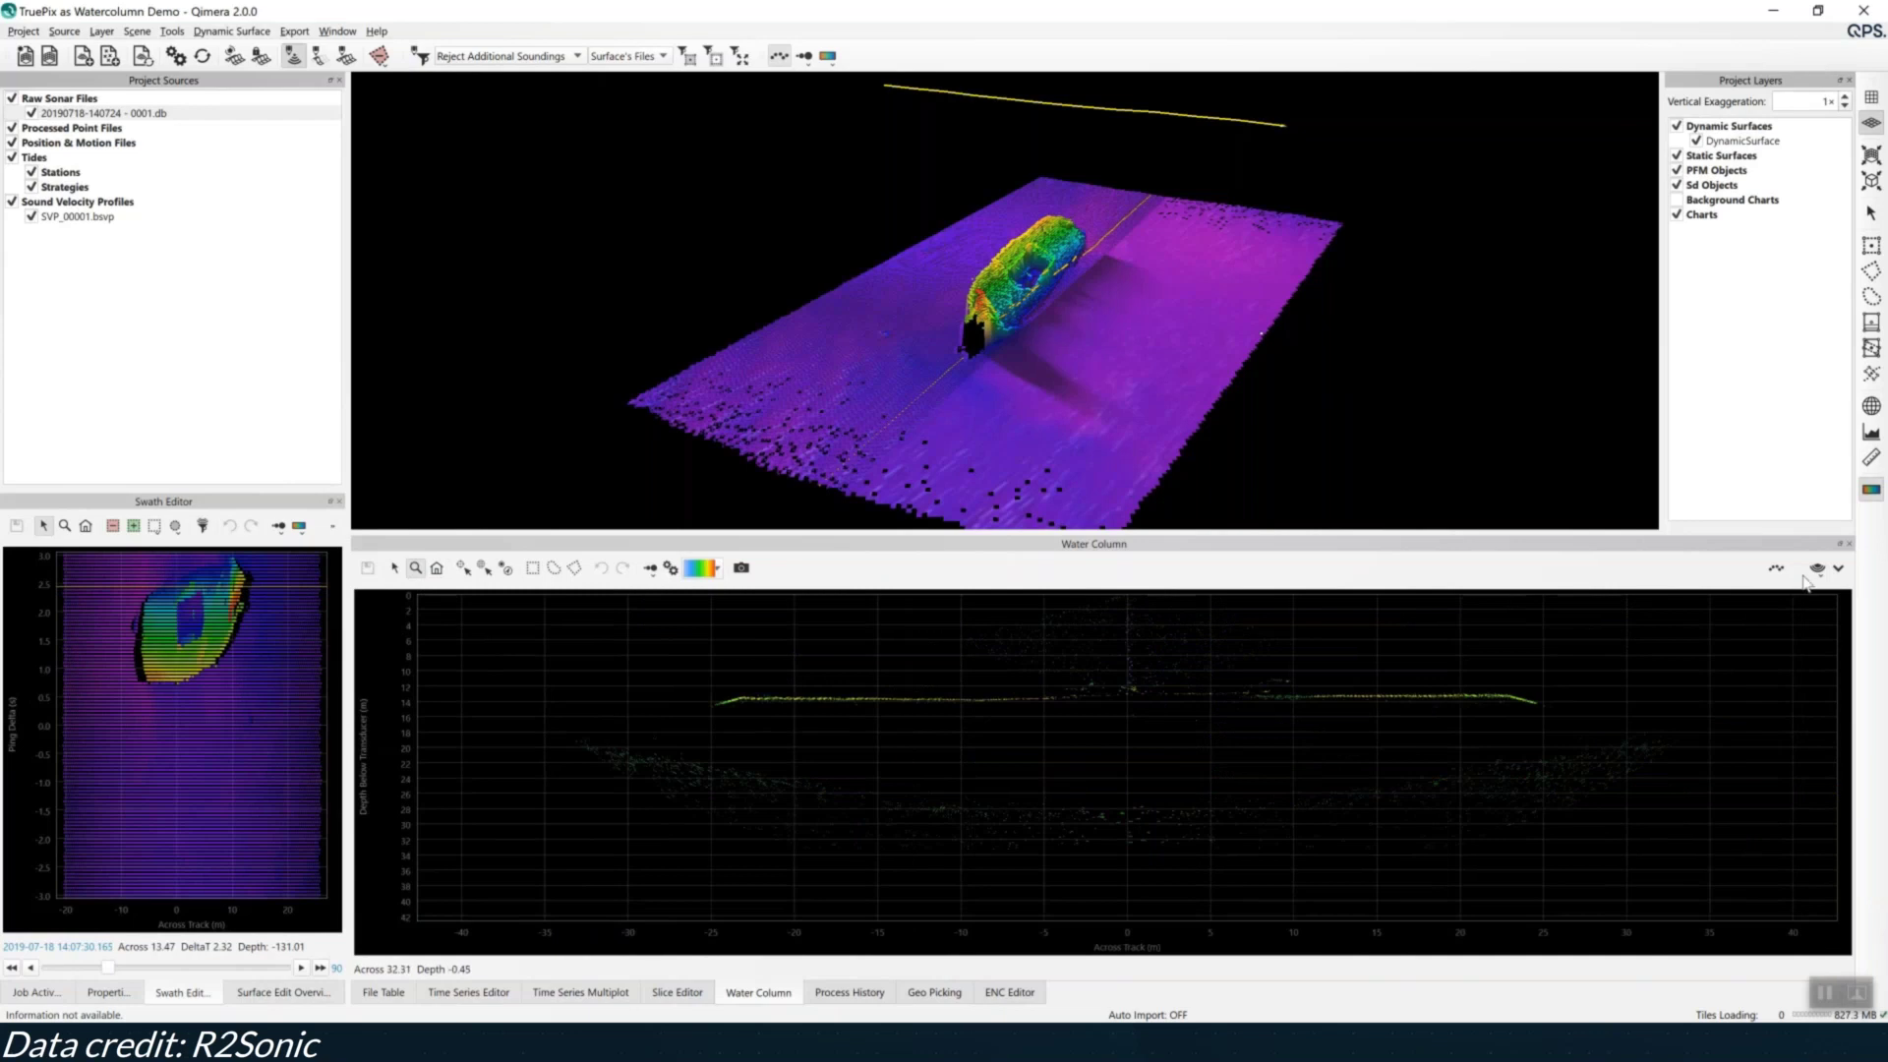
pyautogui.click(1841, 574)
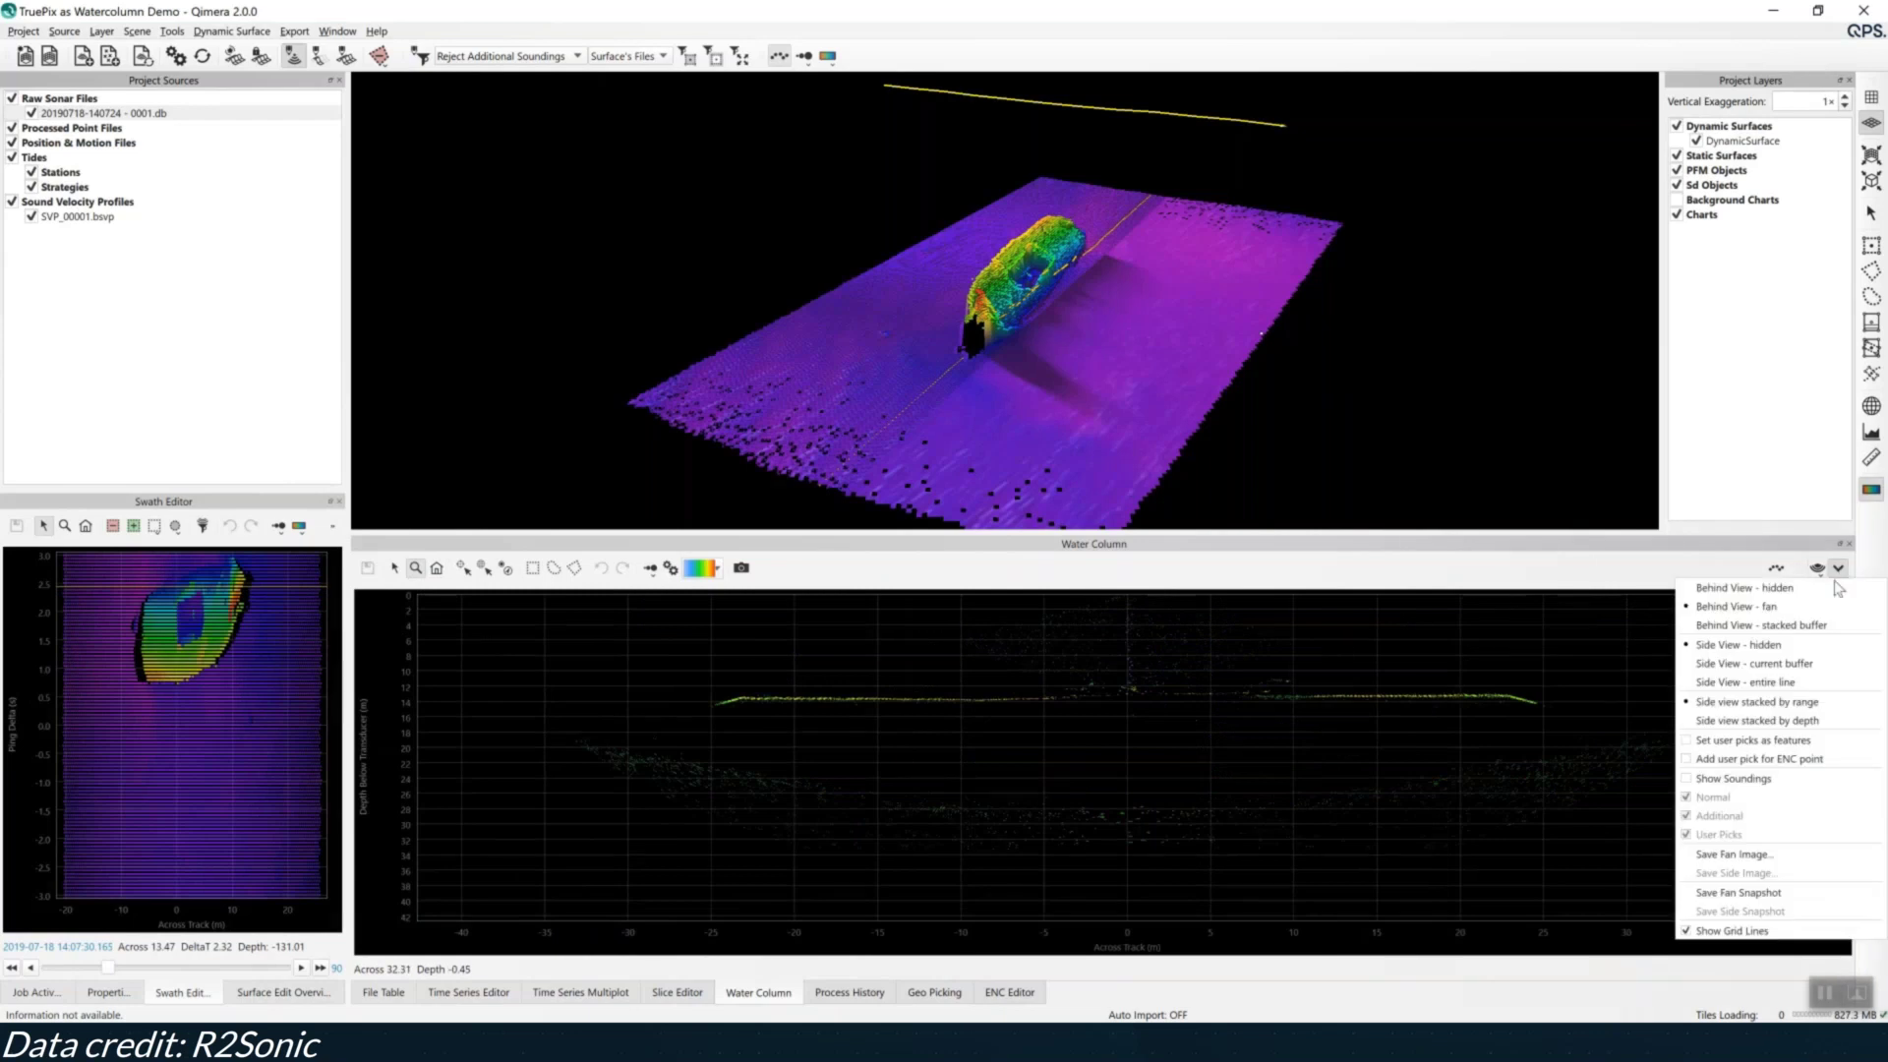
pyautogui.click(1800, 686)
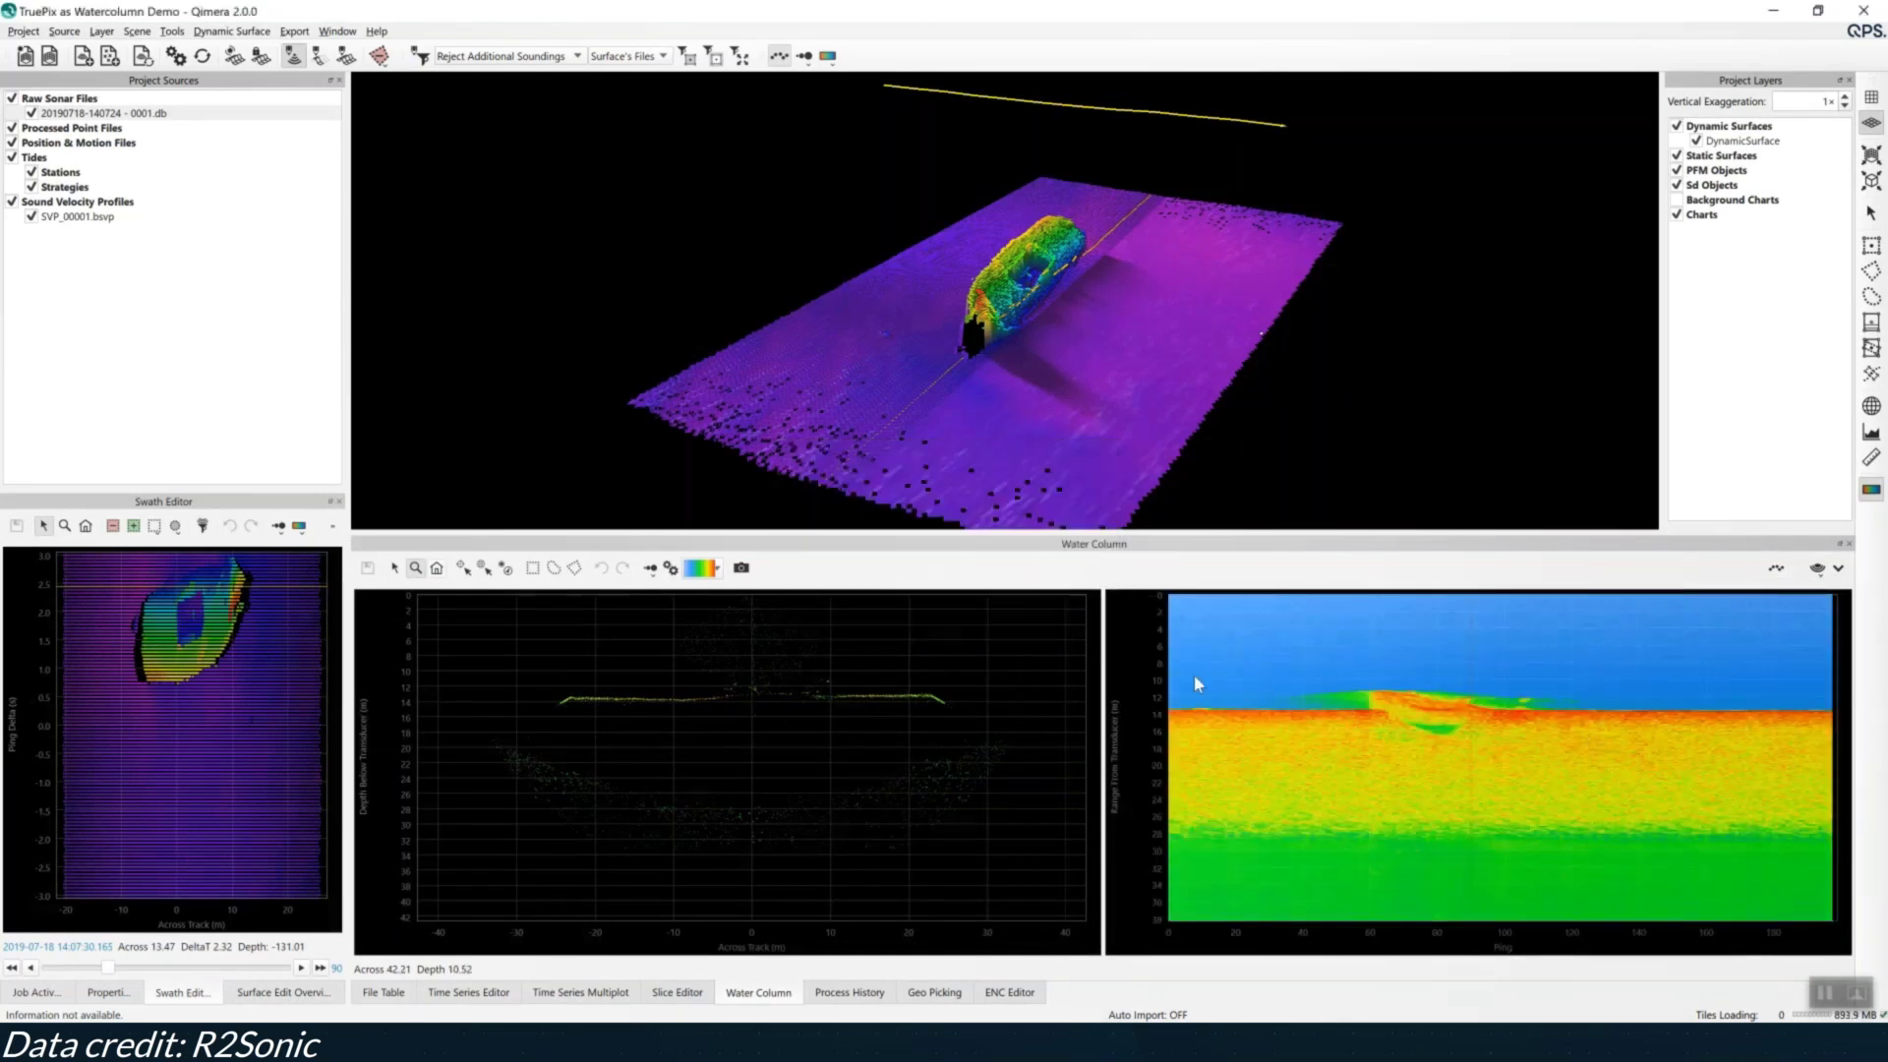
pyautogui.moveTo(1326, 666); pyautogui.dragTo(1609, 763)
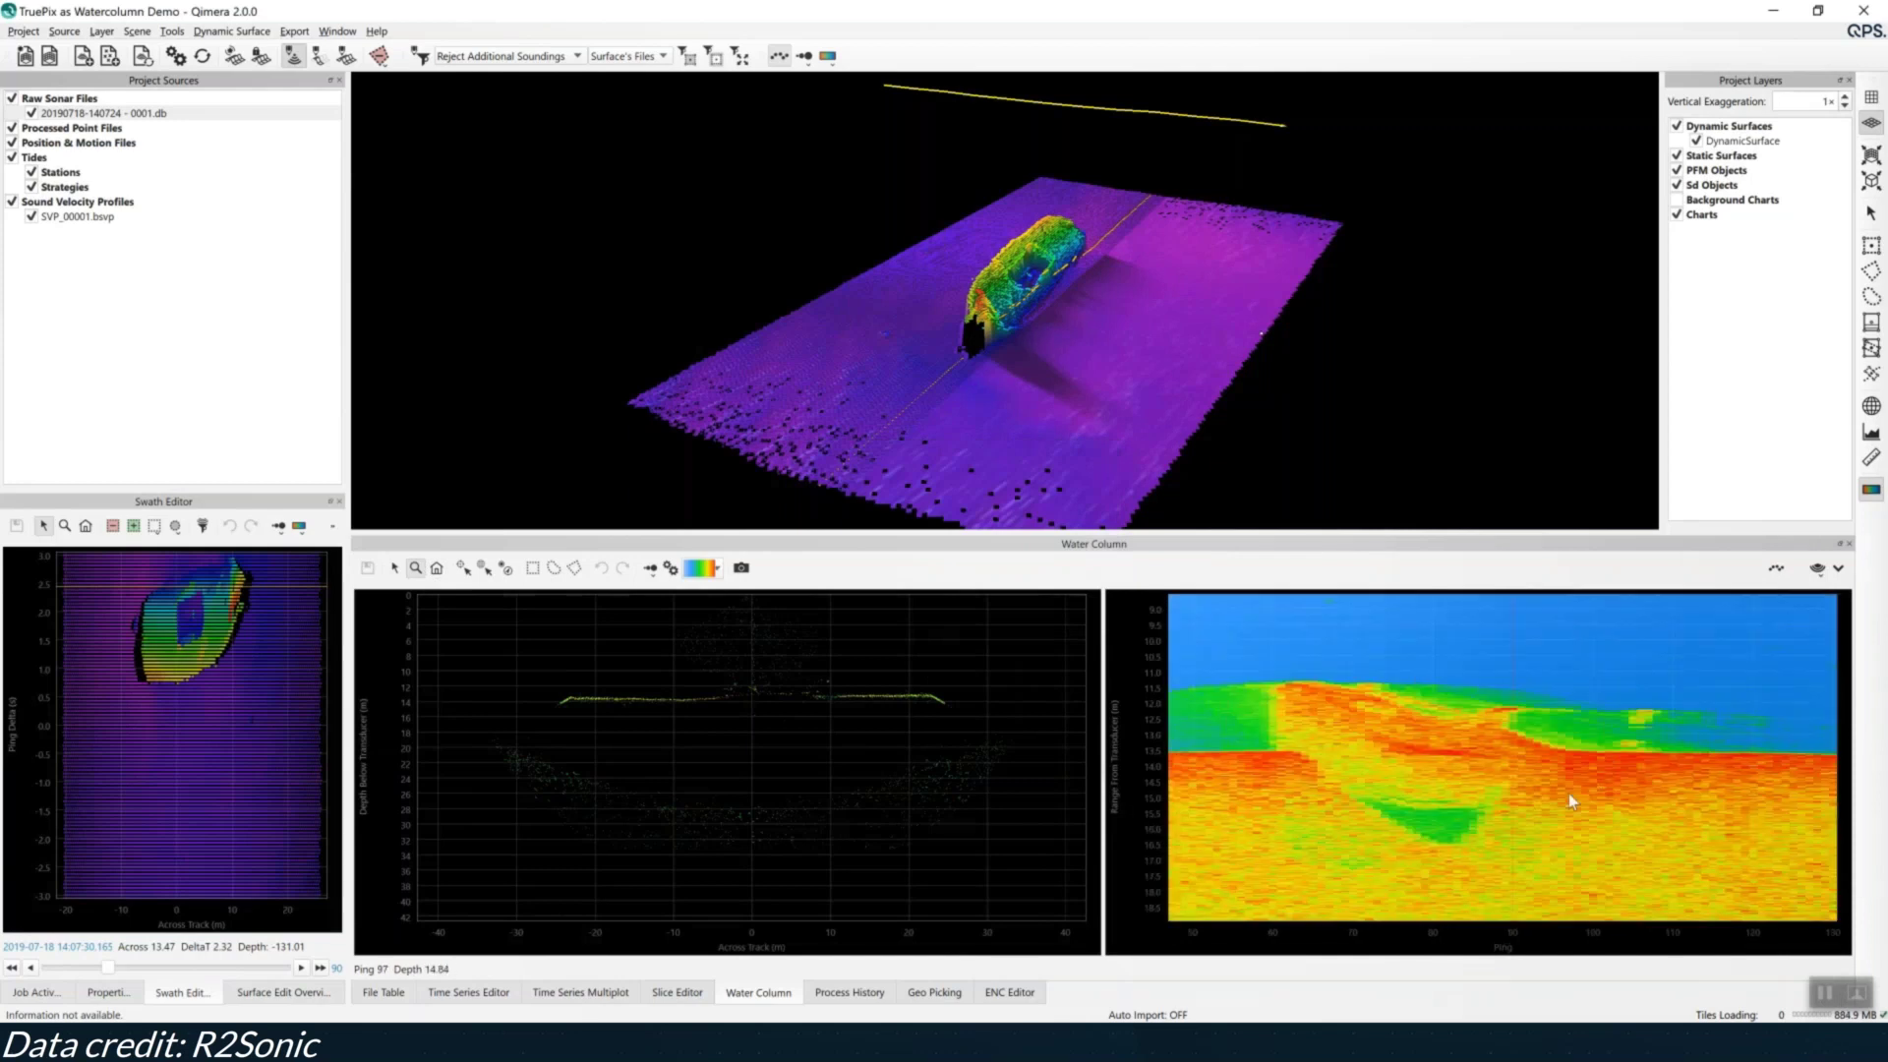
# Select pings 63 and 64 at the top of the wreck in the side view to inspect their fans
pyautogui.click(394, 568)
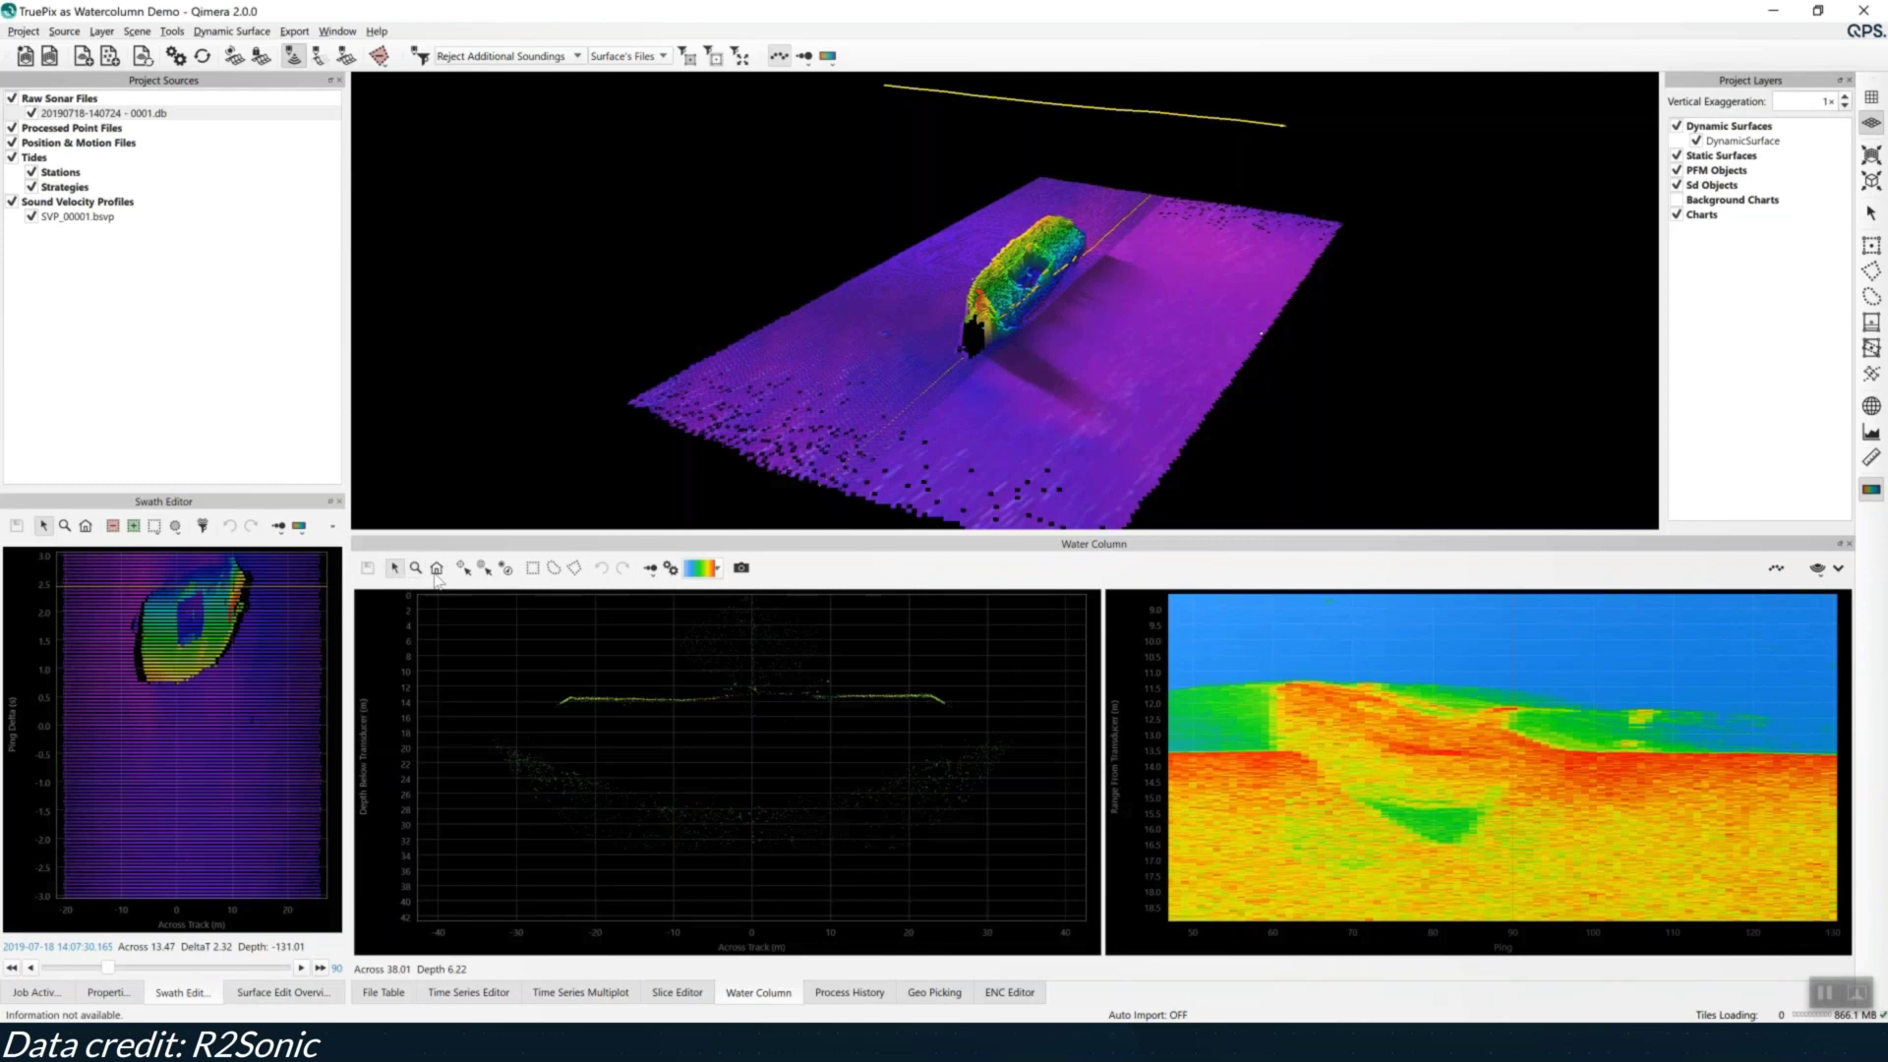
pyautogui.click(1309, 689)
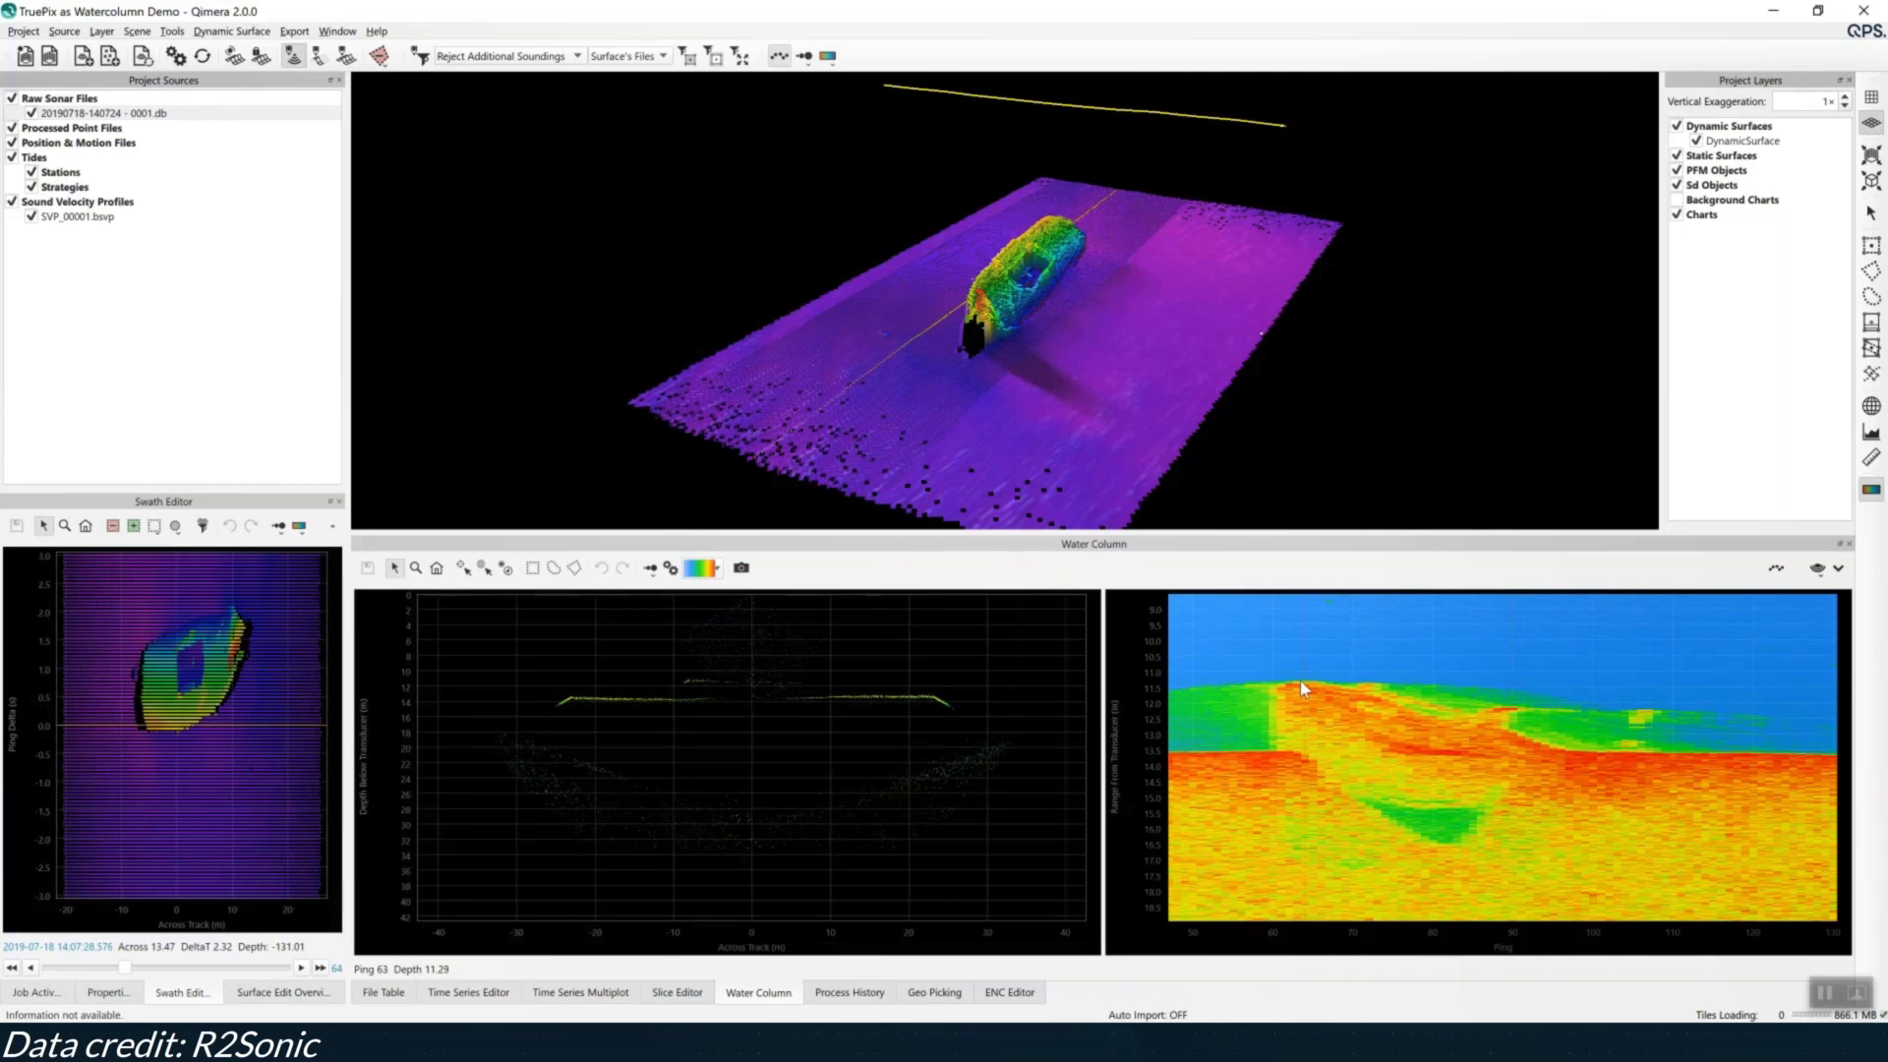
pyautogui.click(1304, 689)
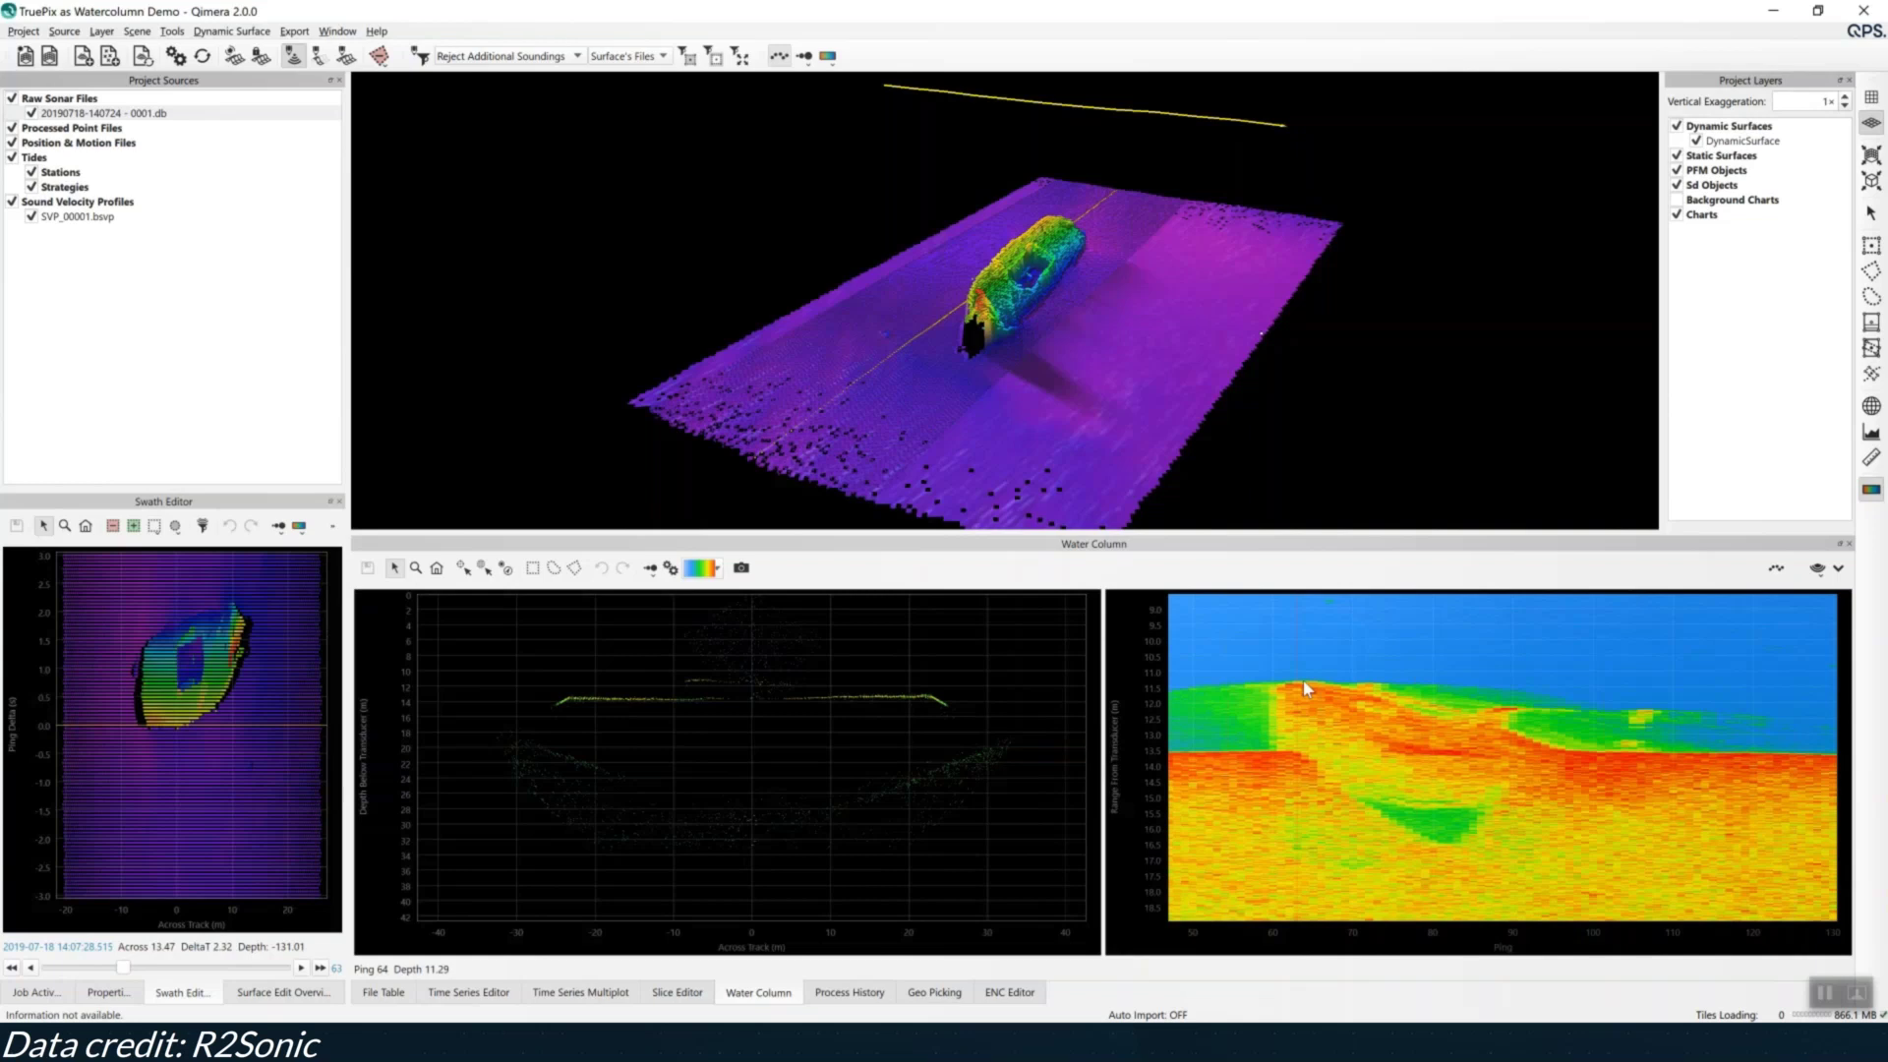
pyautogui.moveTo(527, 855)
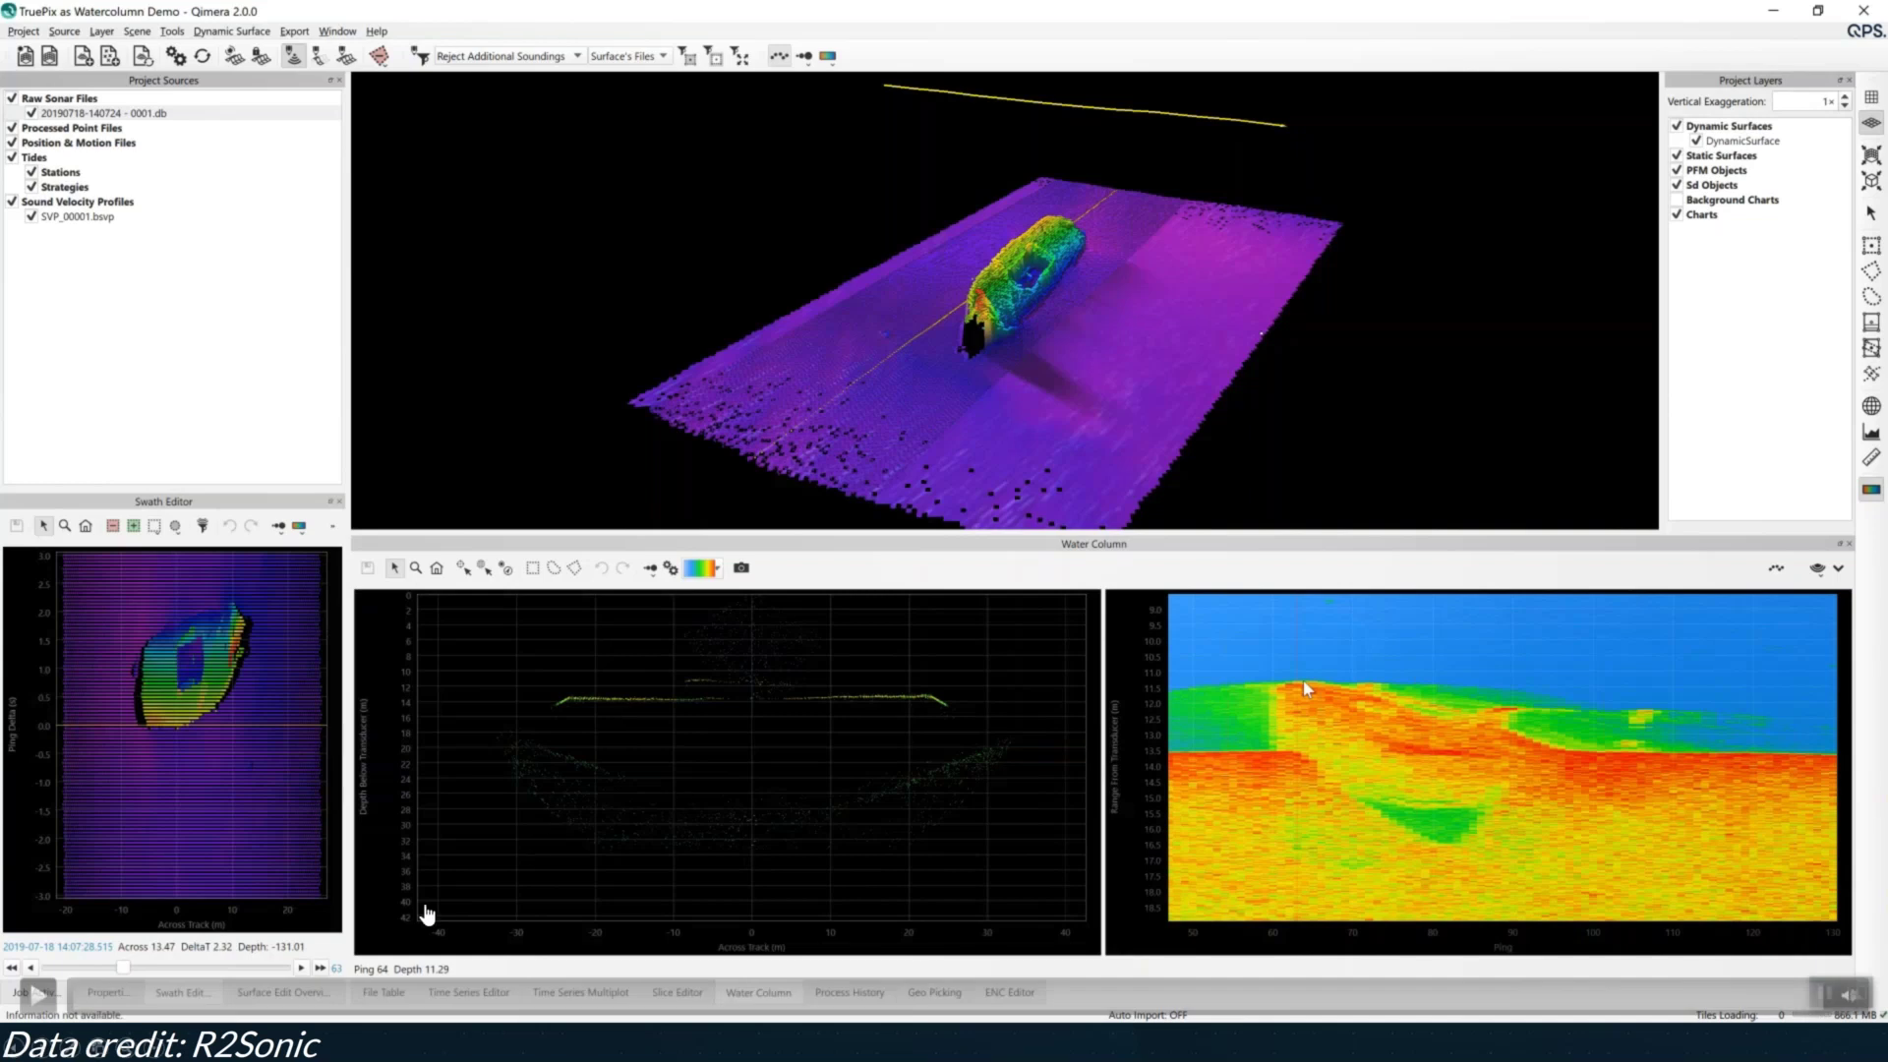
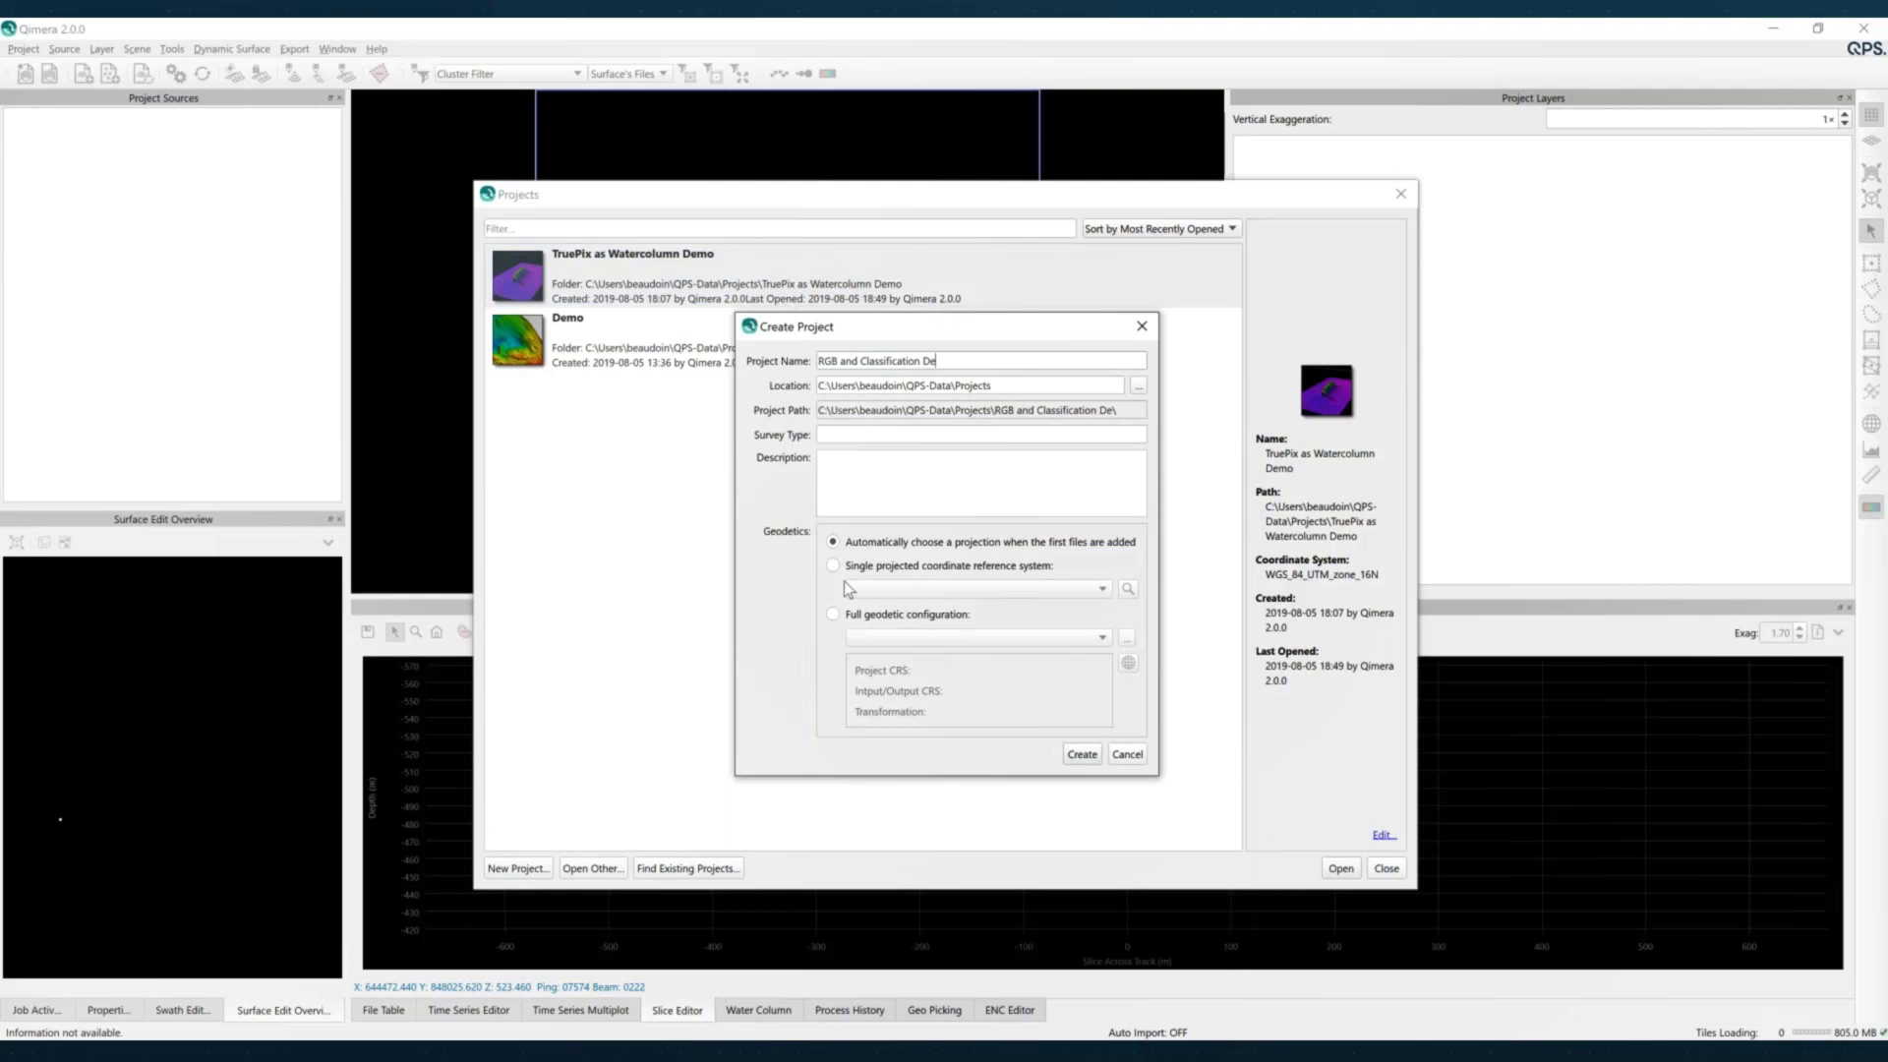
# Create the RGB and Classification Demo project and import CLR-C09.las as a processed point file in WGS 84 / UTM zone 1N
pyautogui.click(1088, 758)
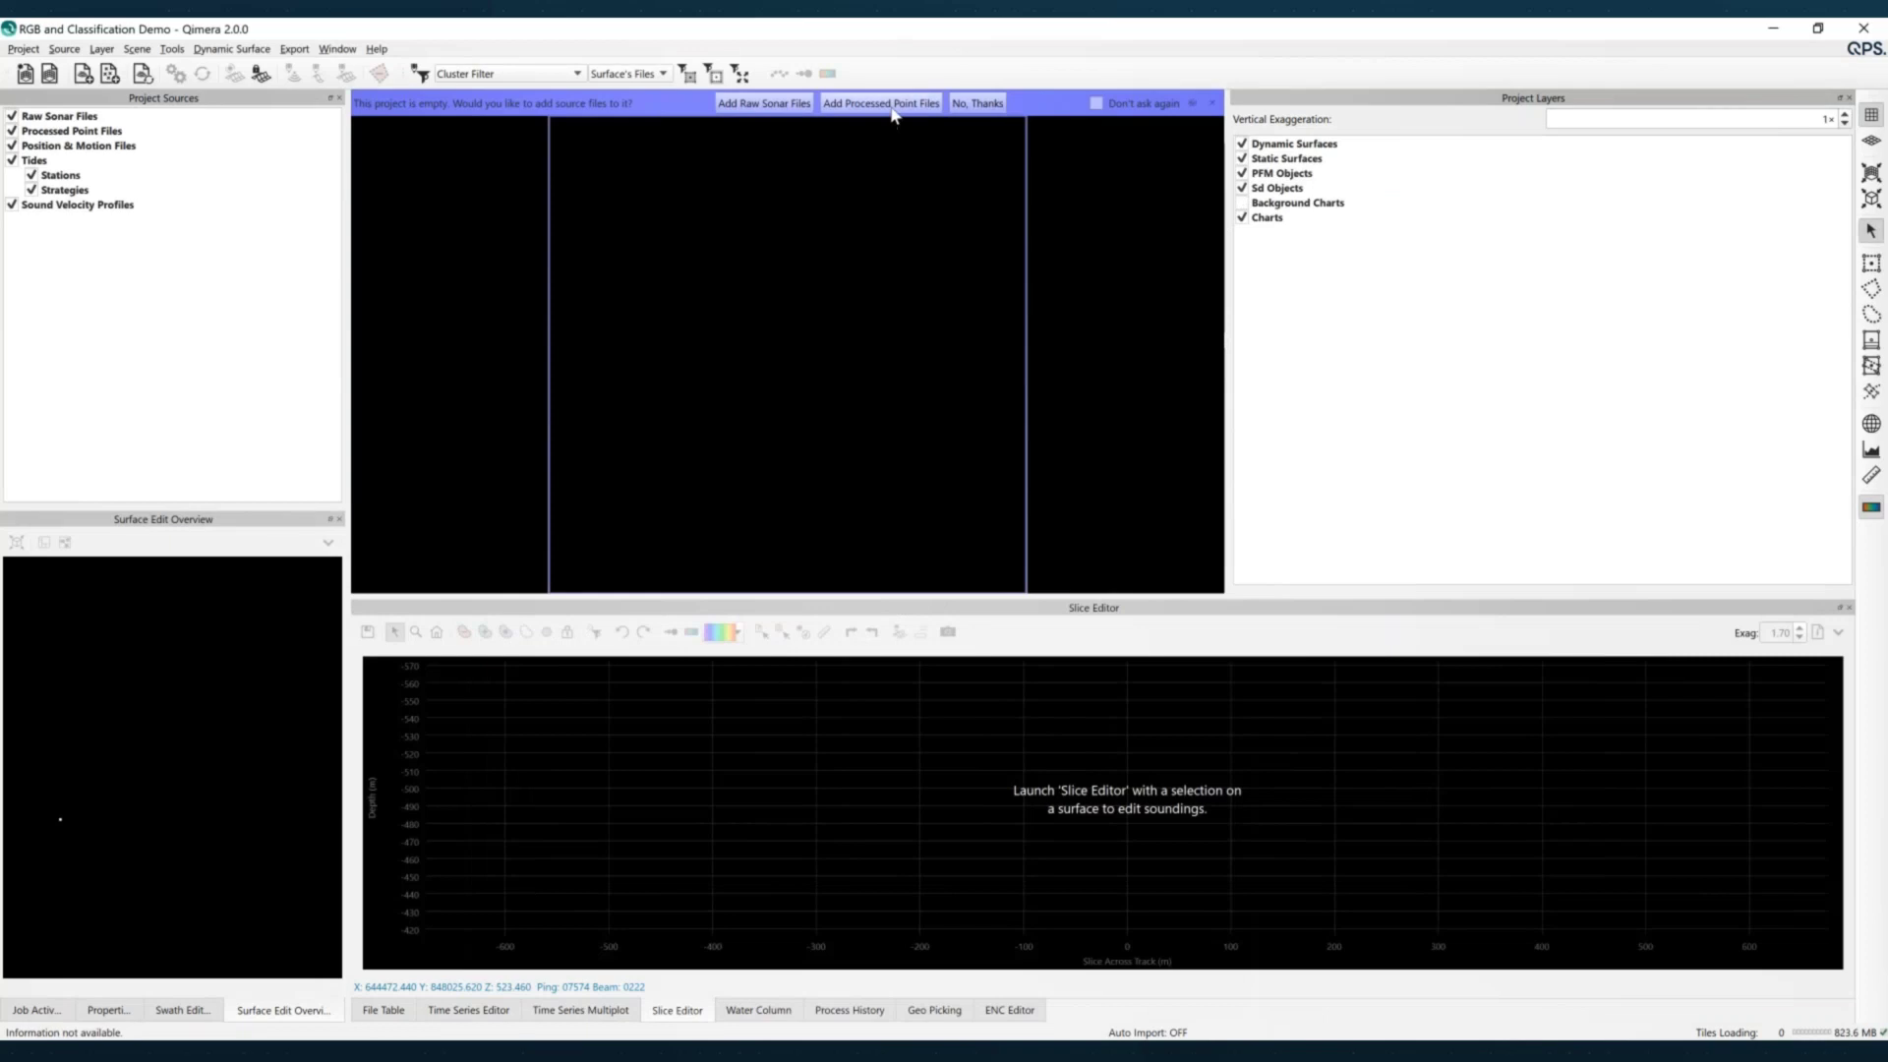
pyautogui.click(881, 104)
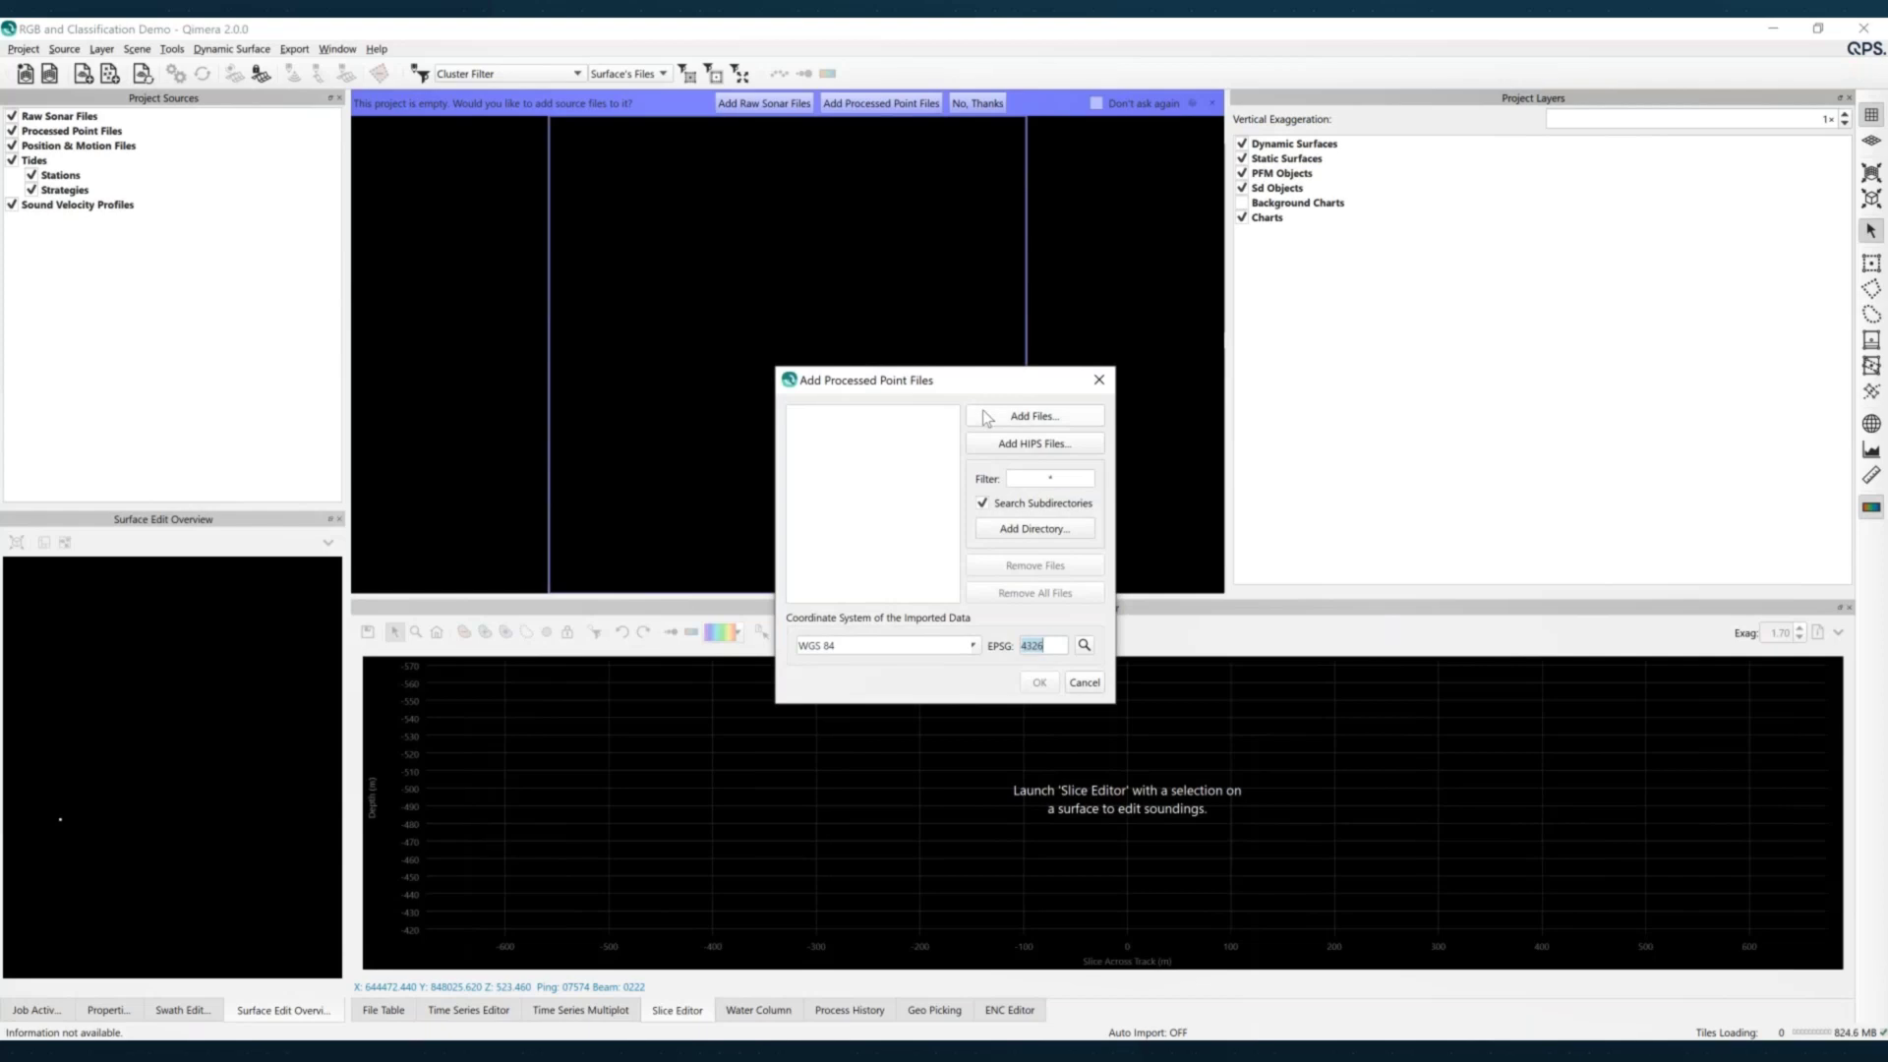
pyautogui.click(987, 418)
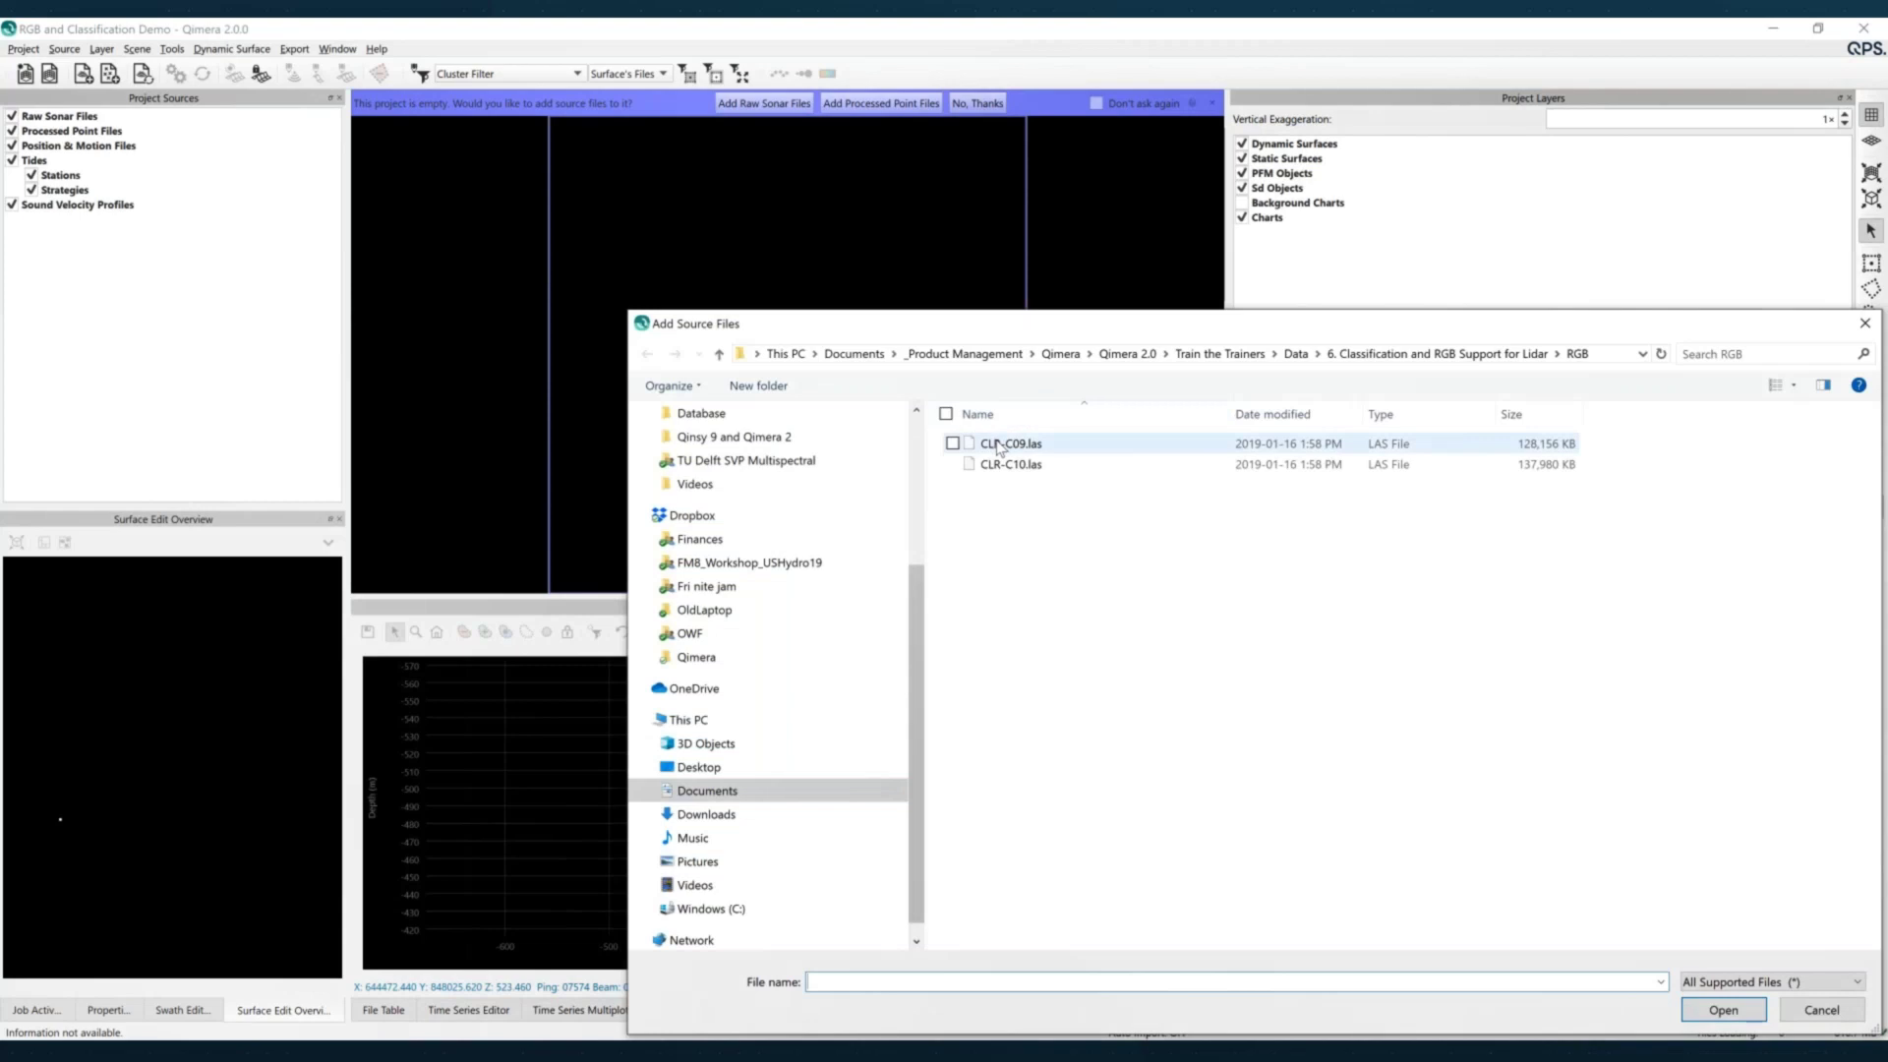
pyautogui.doubleClick(998, 445)
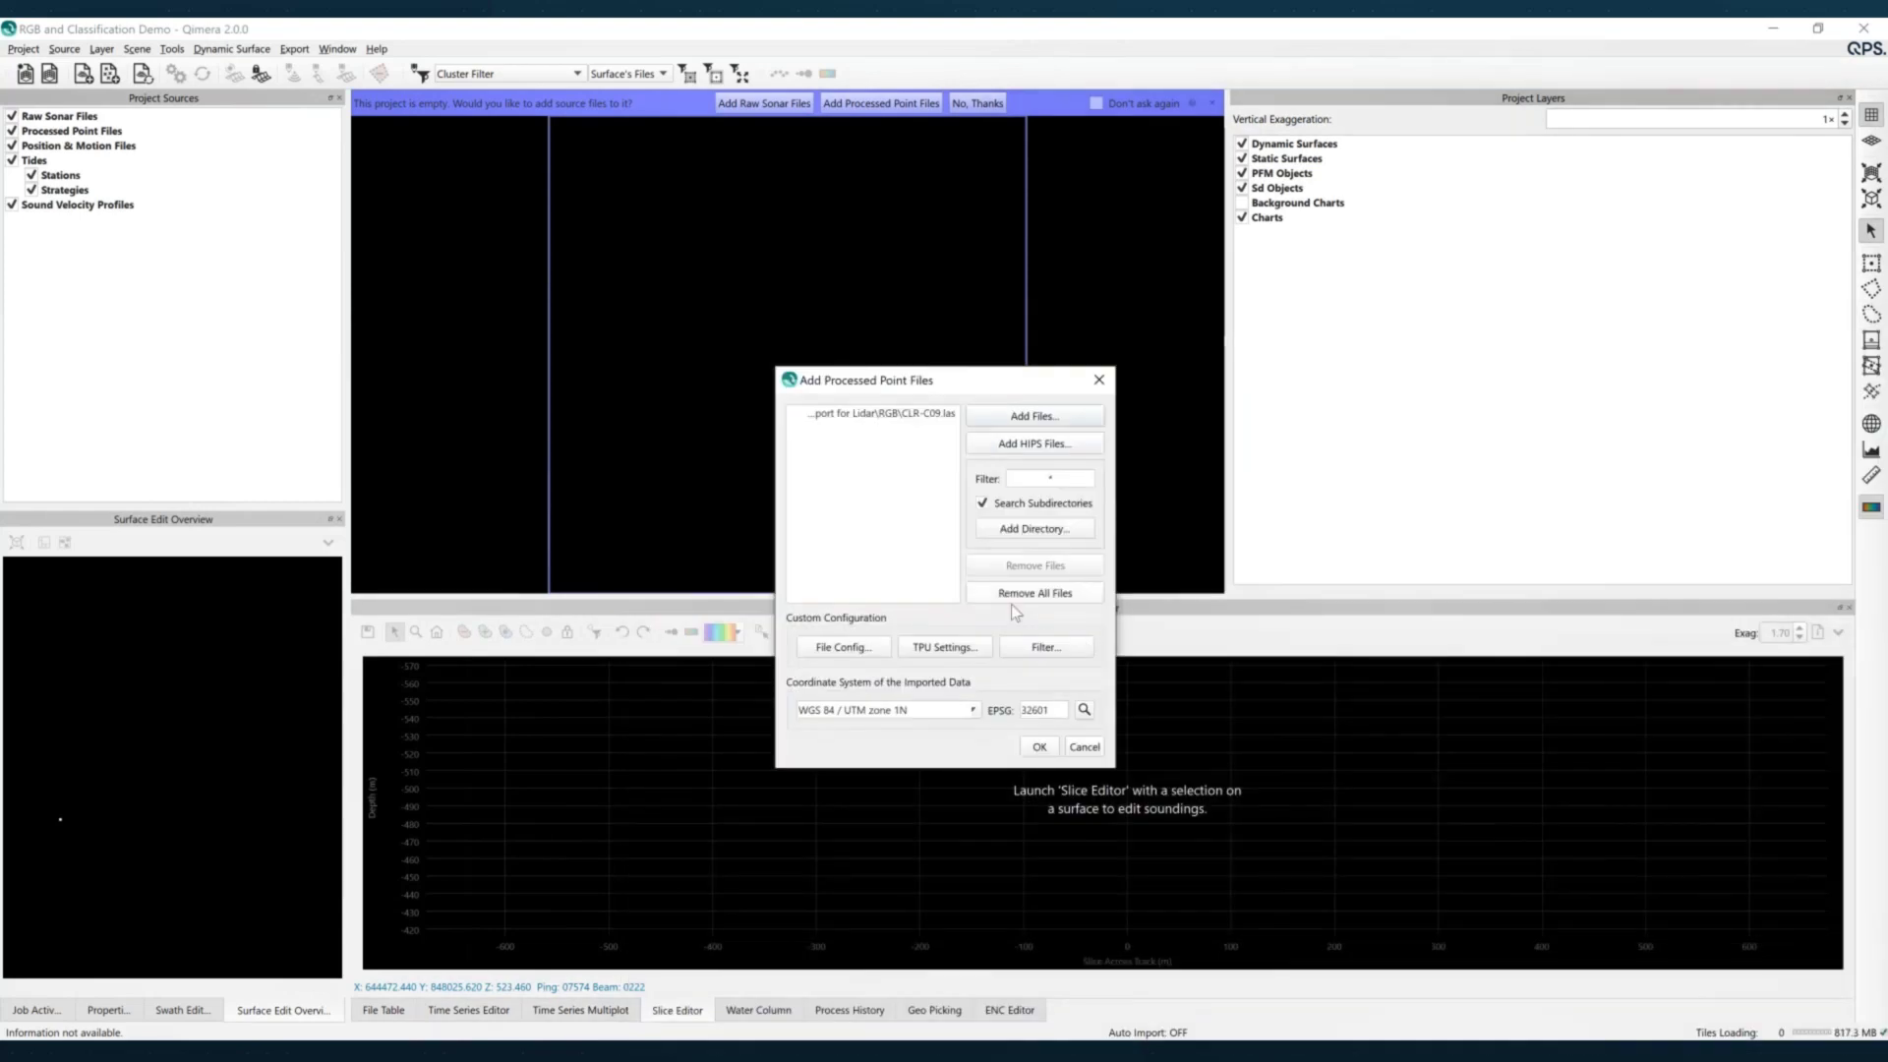
pyautogui.click(1041, 750)
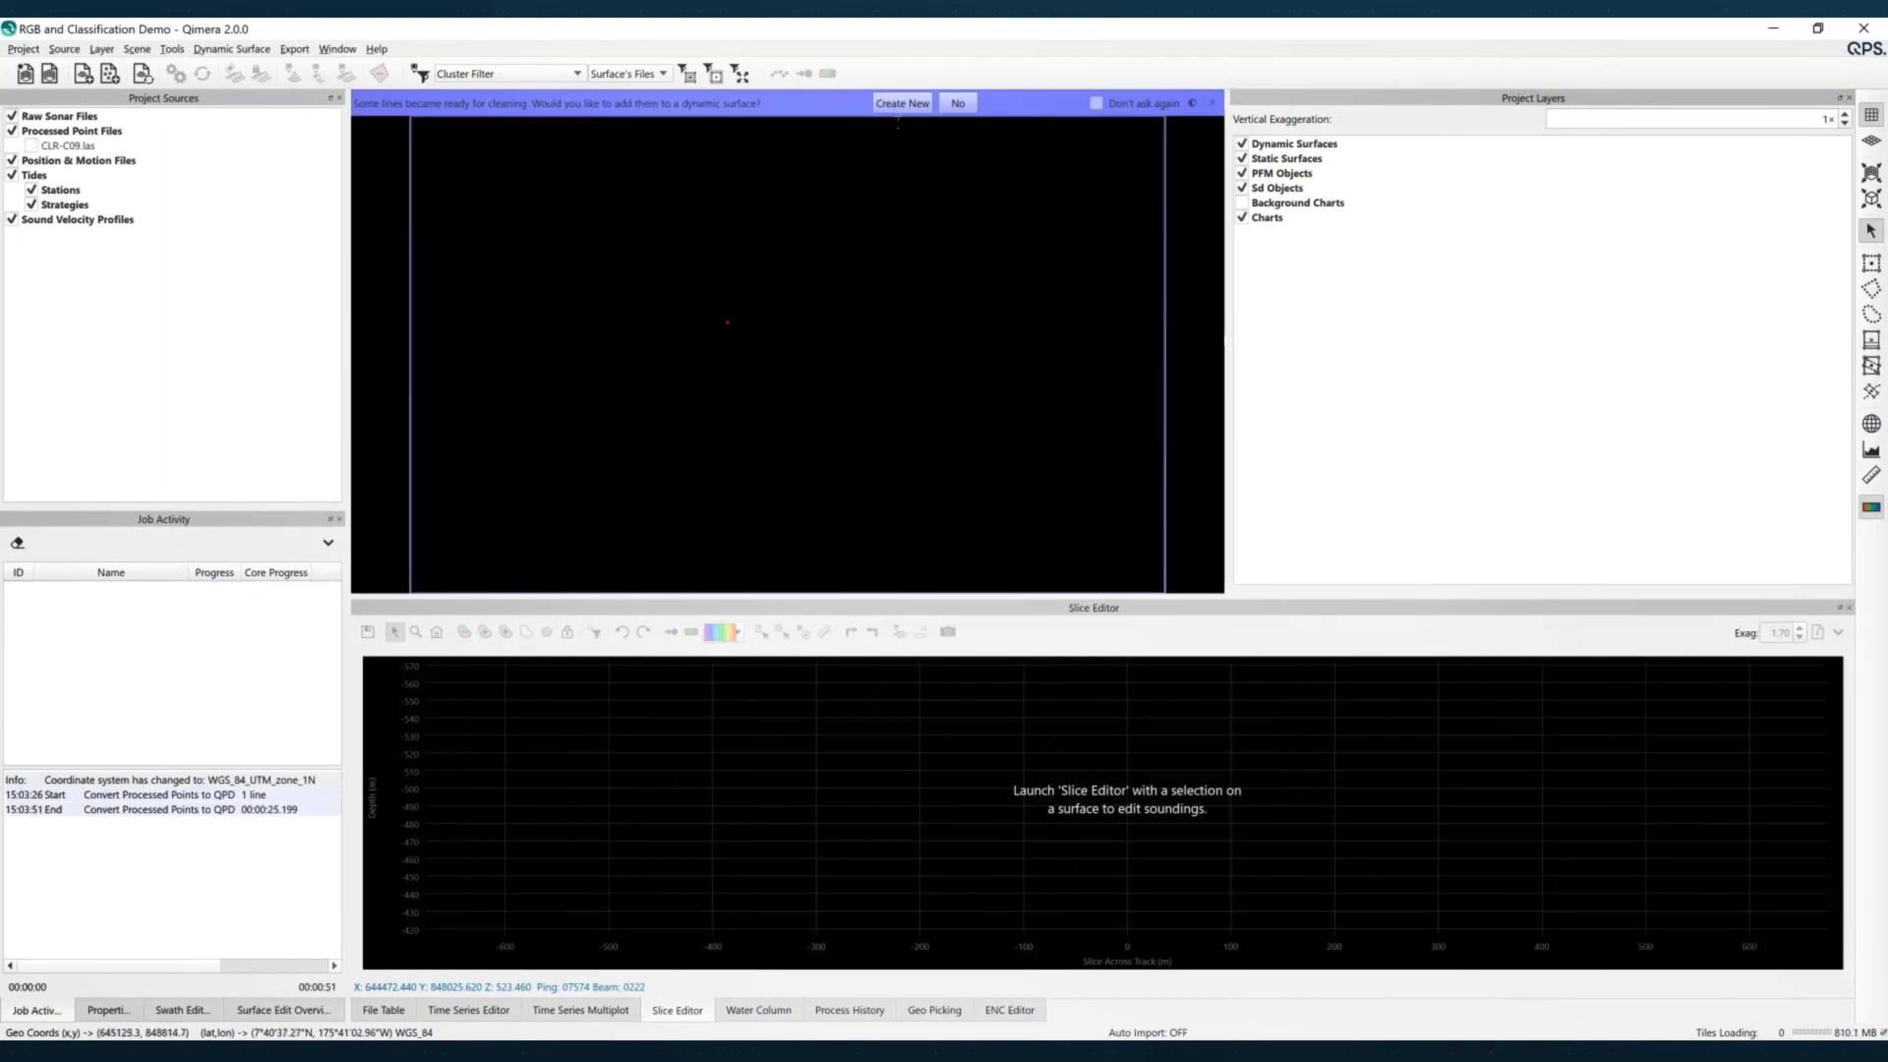
# Create a dynamic surface named DynamicSurface from the imported lidar file with a 5 m cell size
pyautogui.click(903, 106)
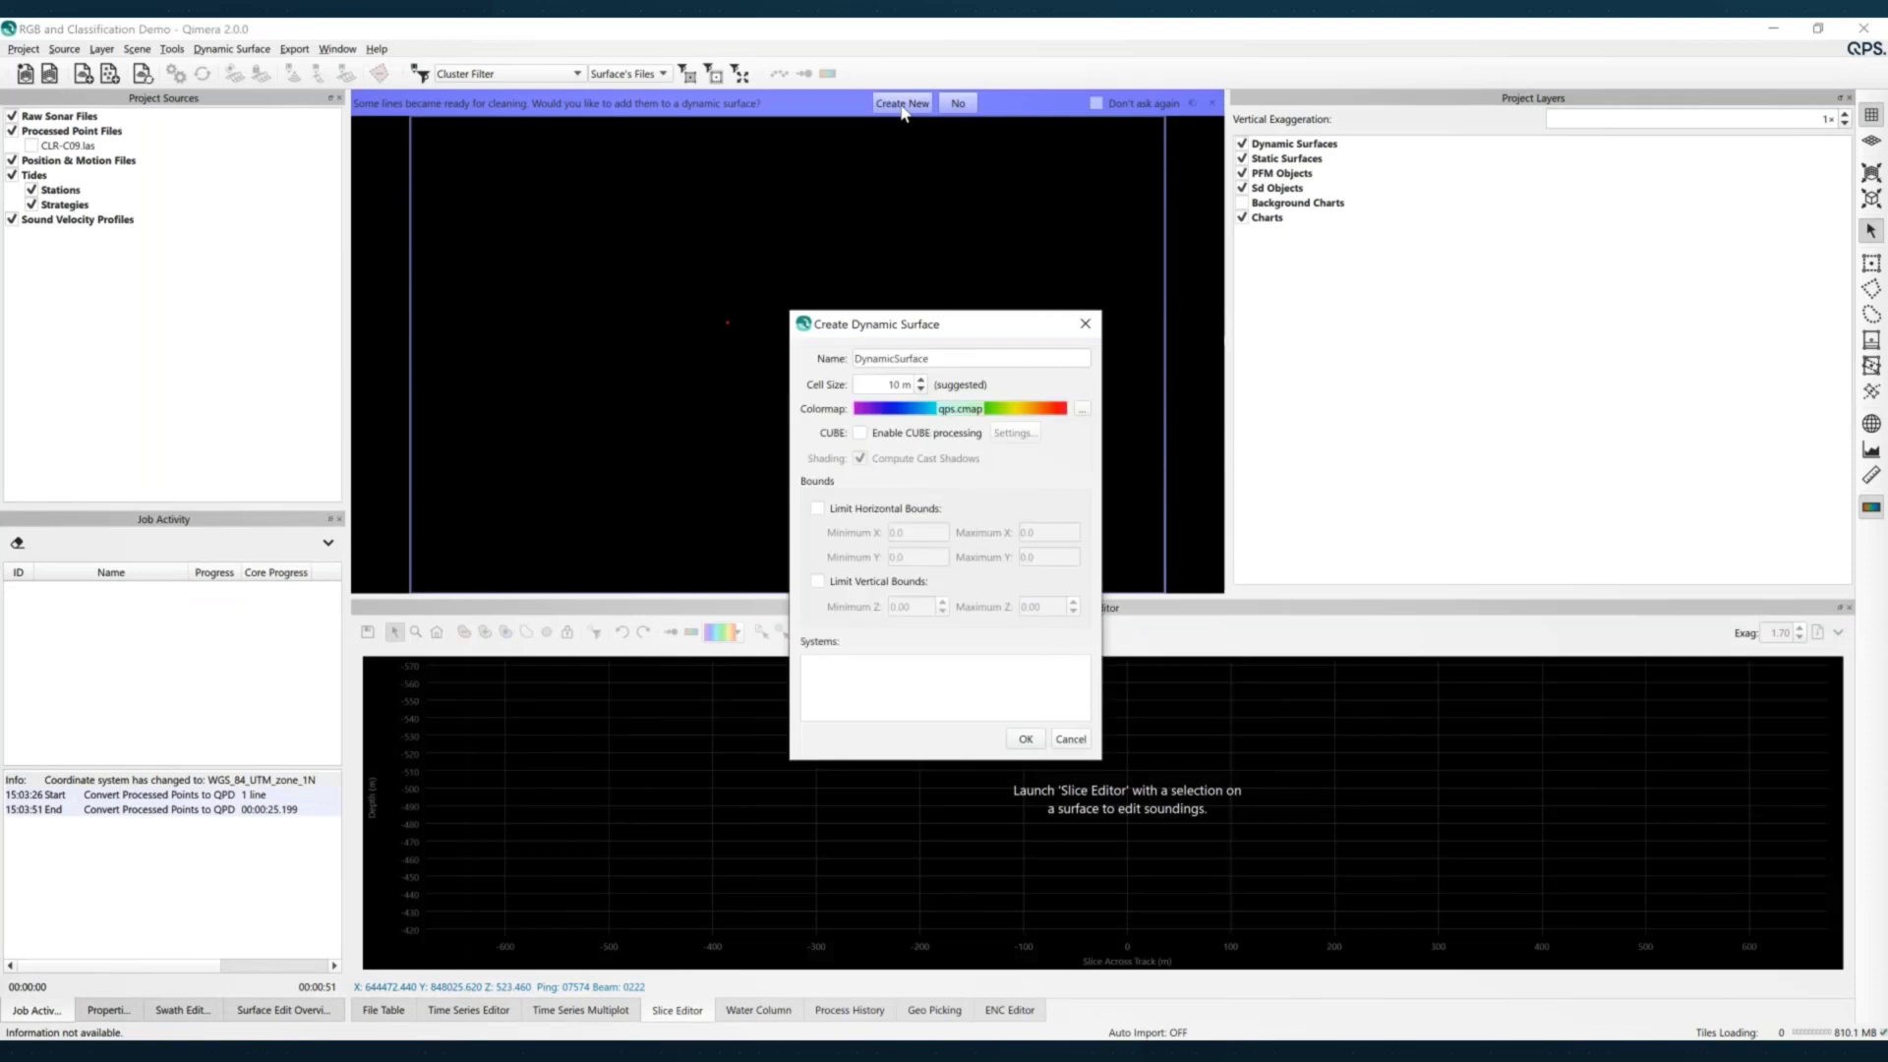
pyautogui.doubleClick(897, 385)
pyautogui.write('5')
pyautogui.click(1025, 739)
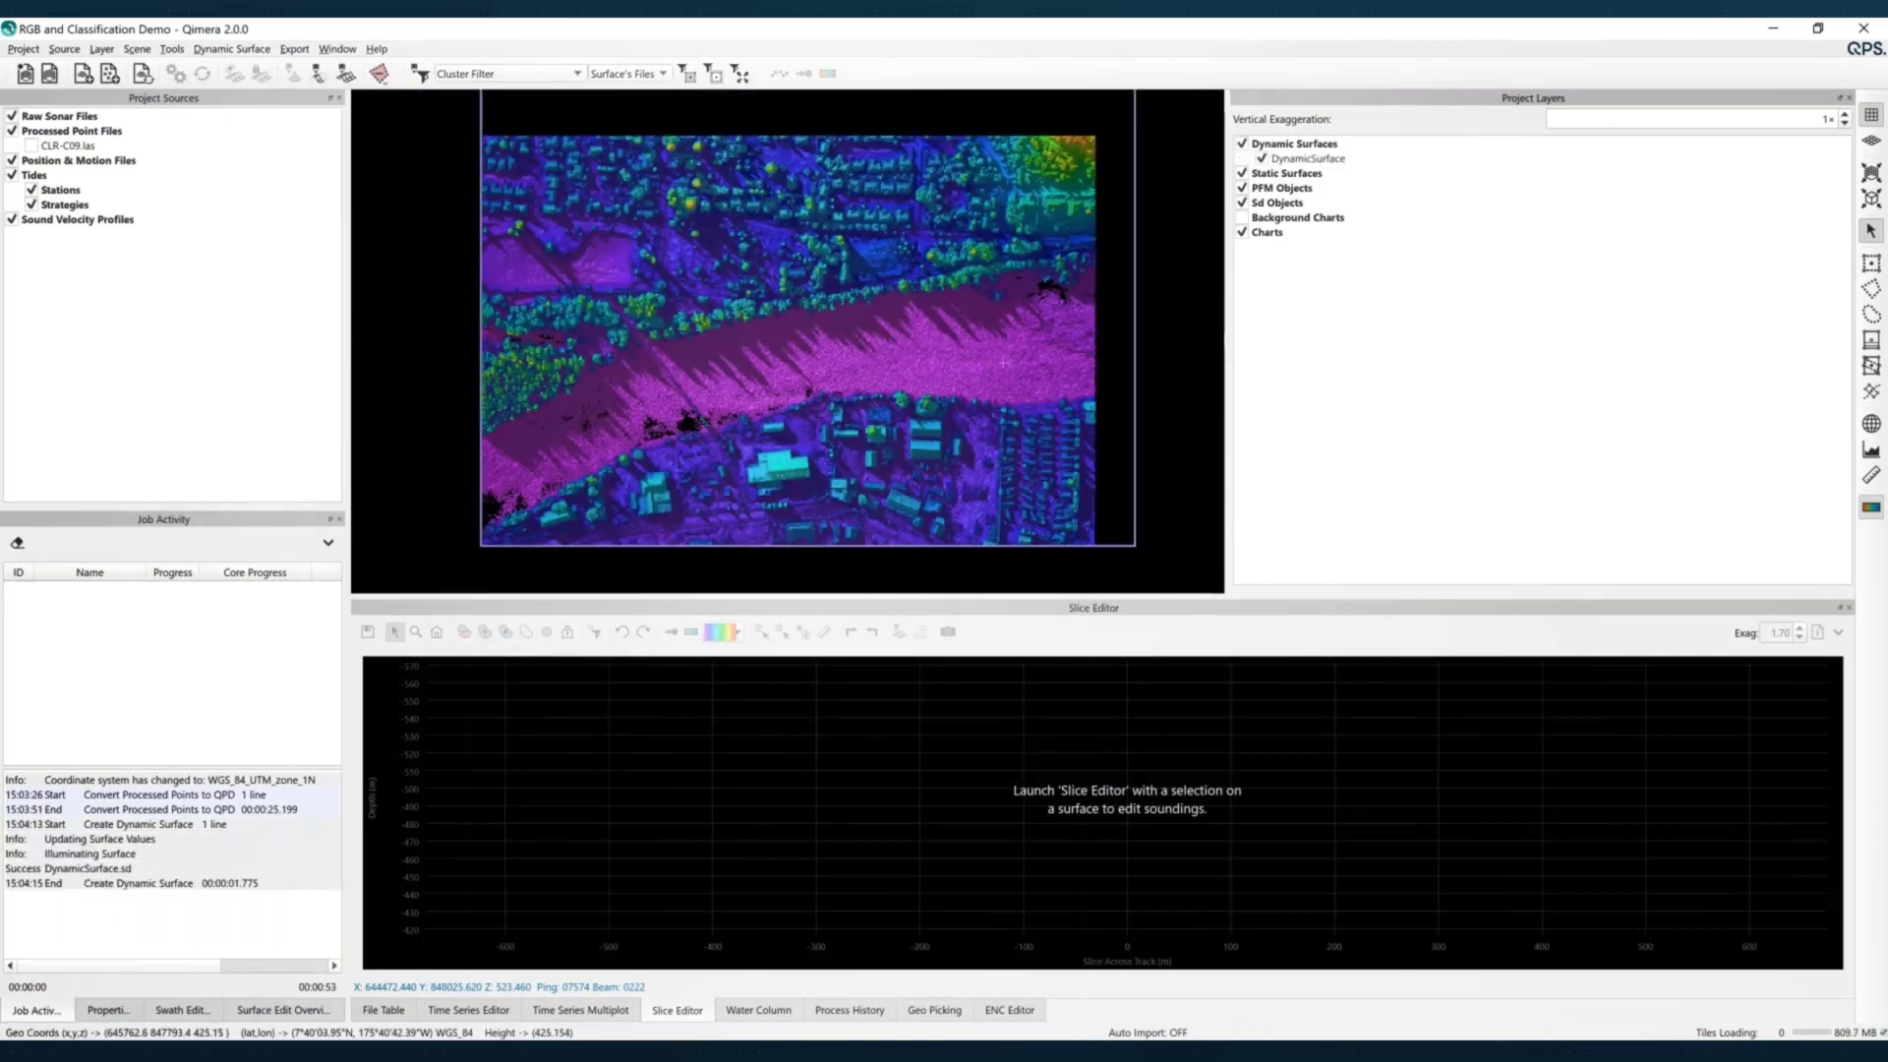
# Display the Shallow depth layer of DynamicSurface
pyautogui.click(1312, 163)
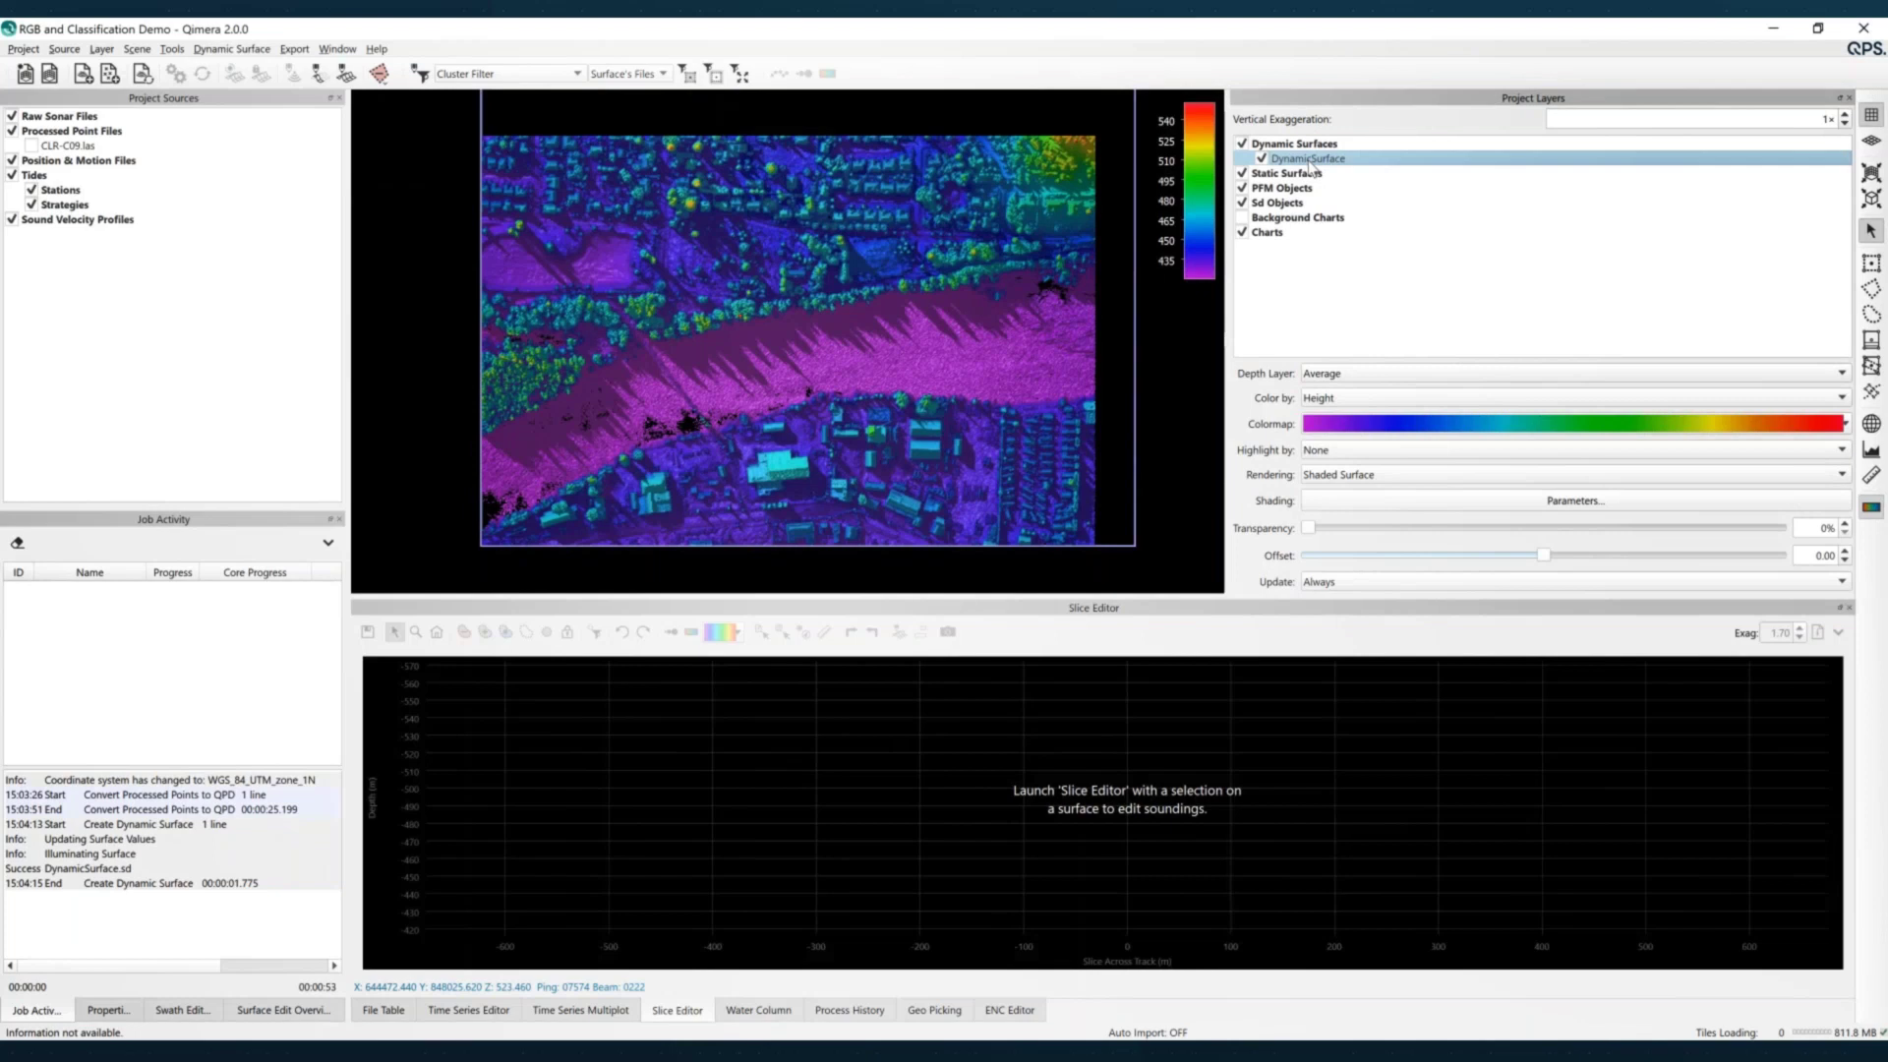
pyautogui.click(1349, 374)
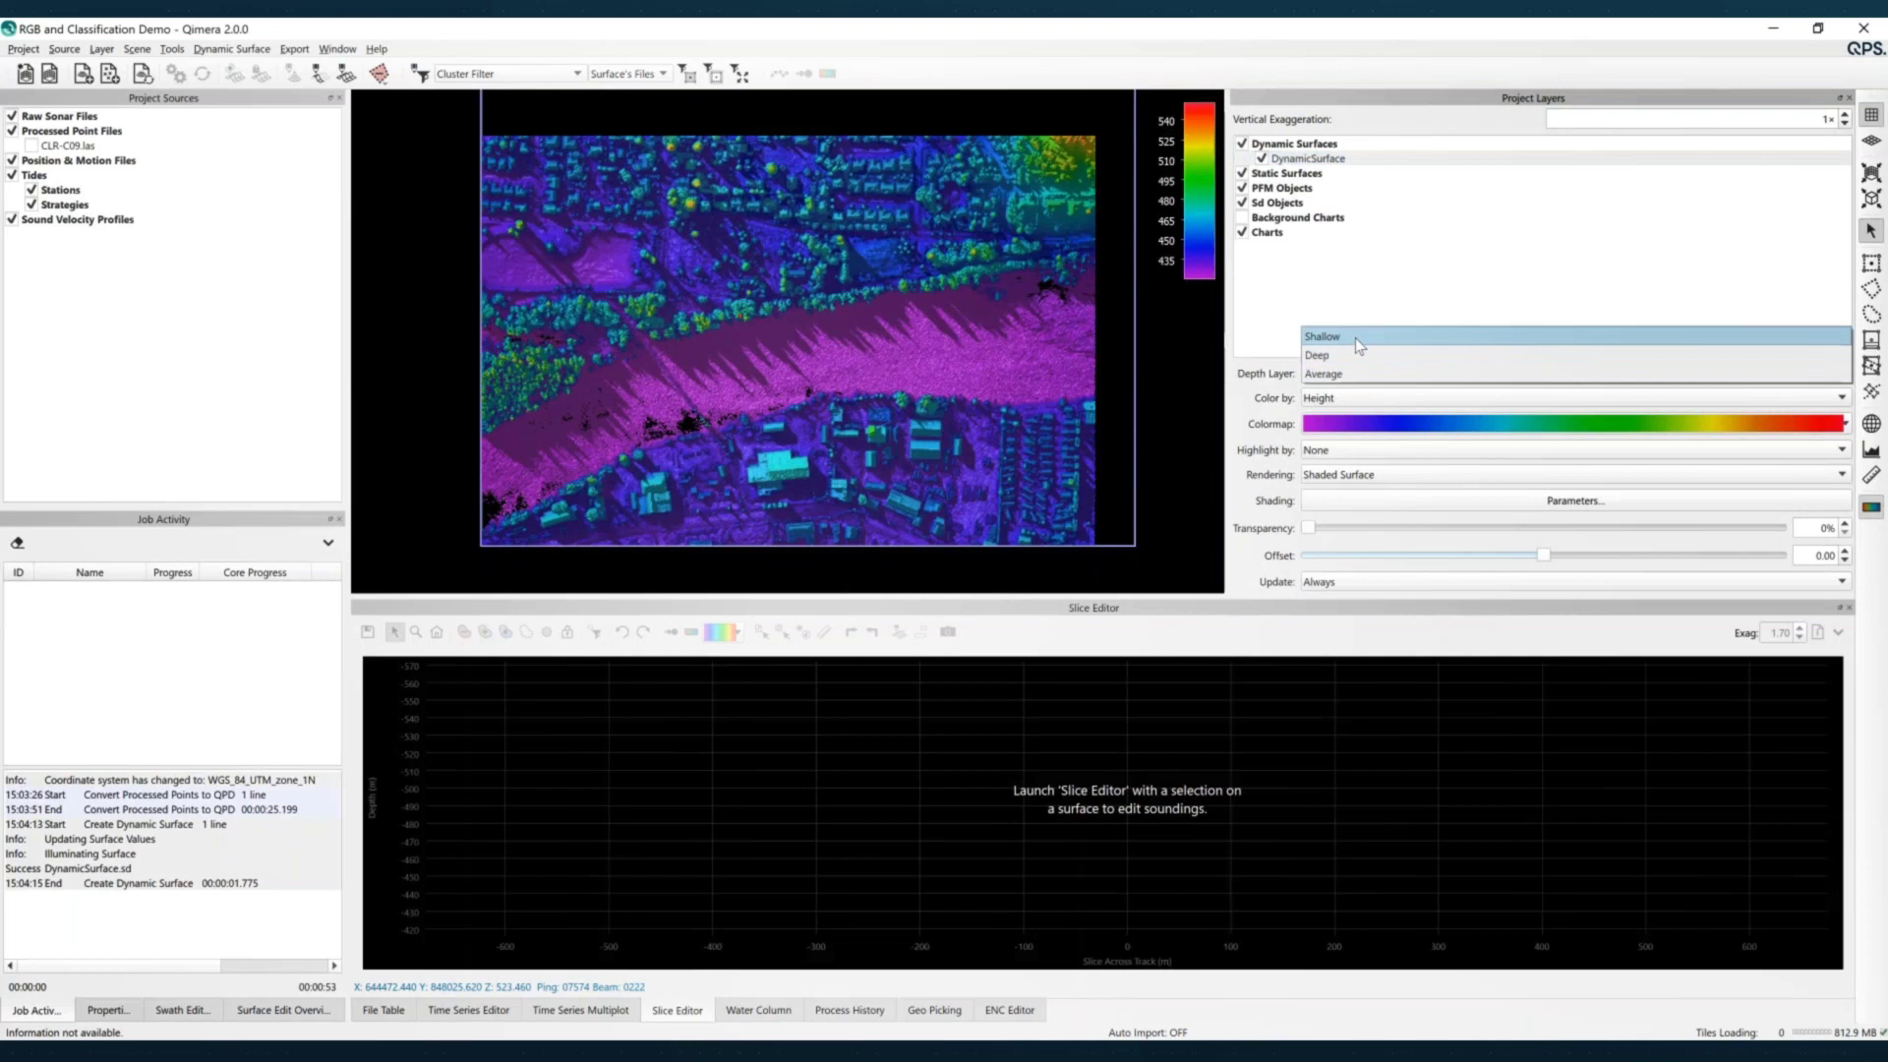
pyautogui.click(1357, 339)
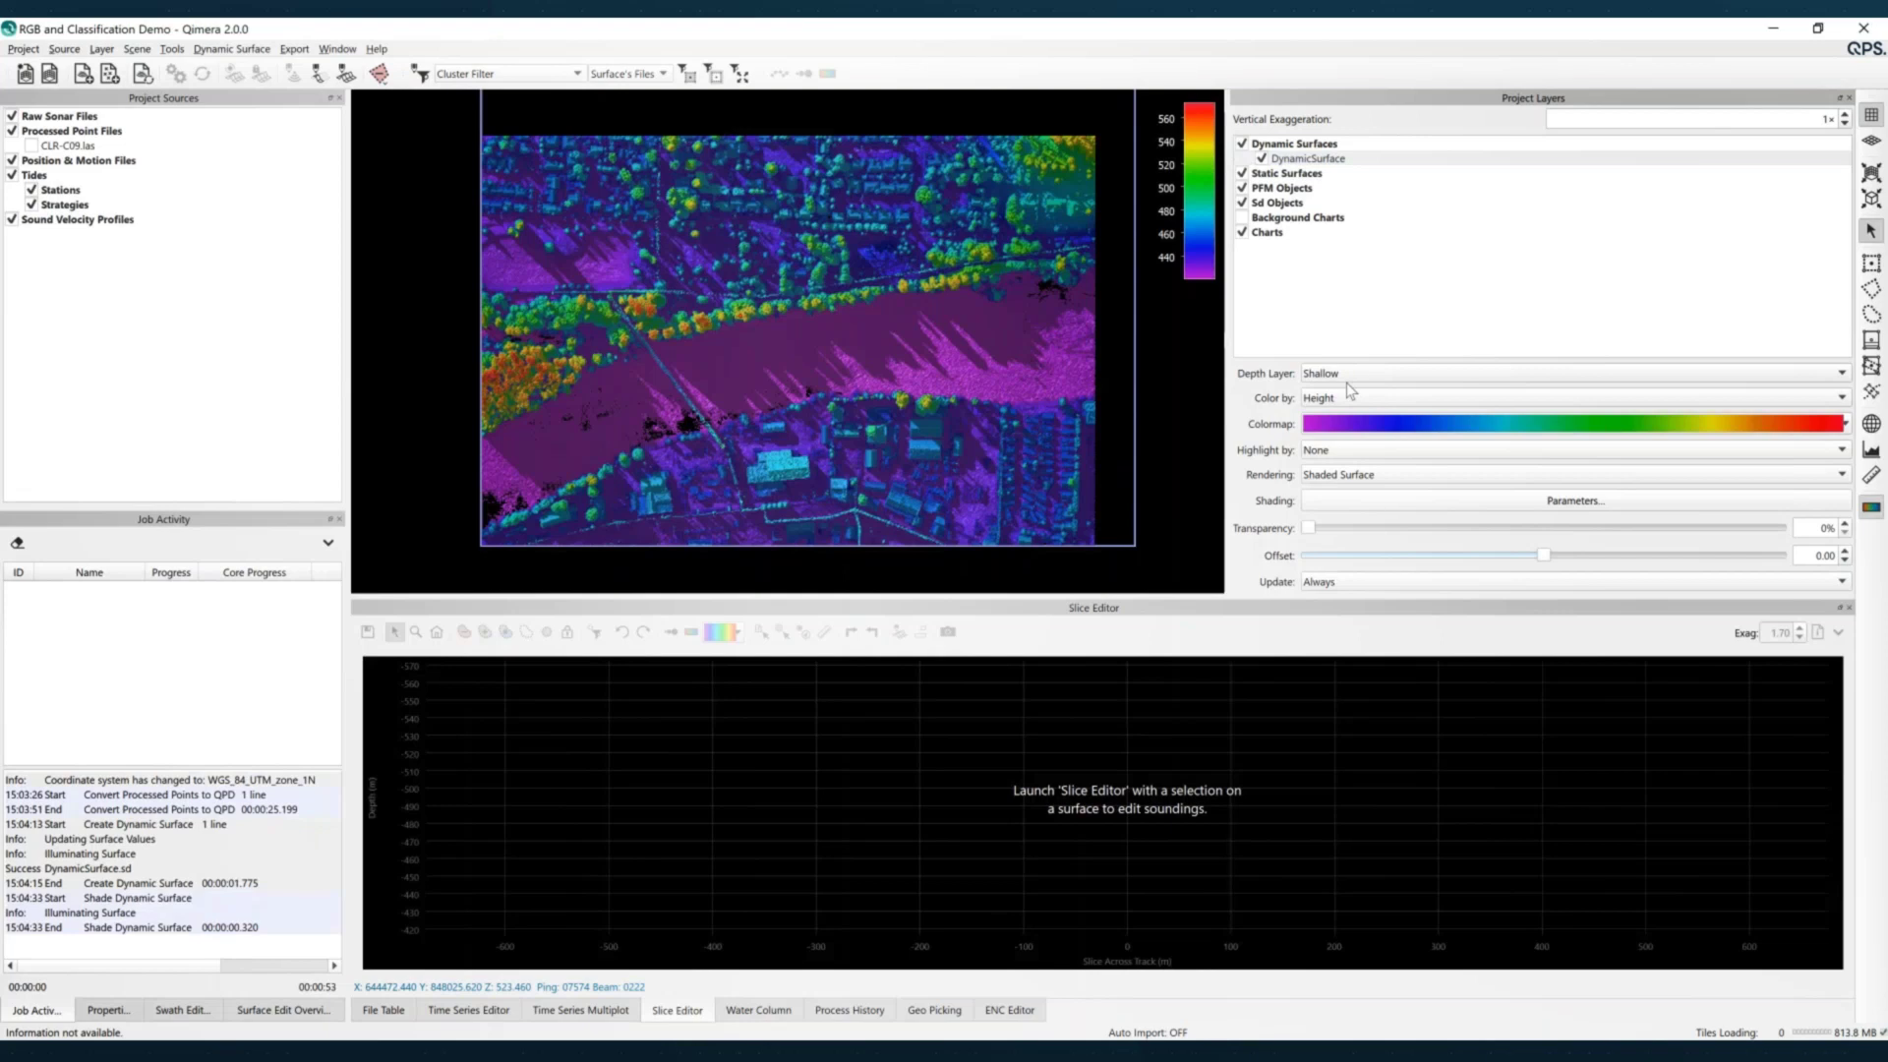
# Select a rectangular area across the river, including both tree-lined banks and buildings, and load it in the Slice Editor and 3D Slice Editor
pyautogui.click(1872, 263)
pyautogui.moveTo(735, 498); pyautogui.dragTo(610, 295)
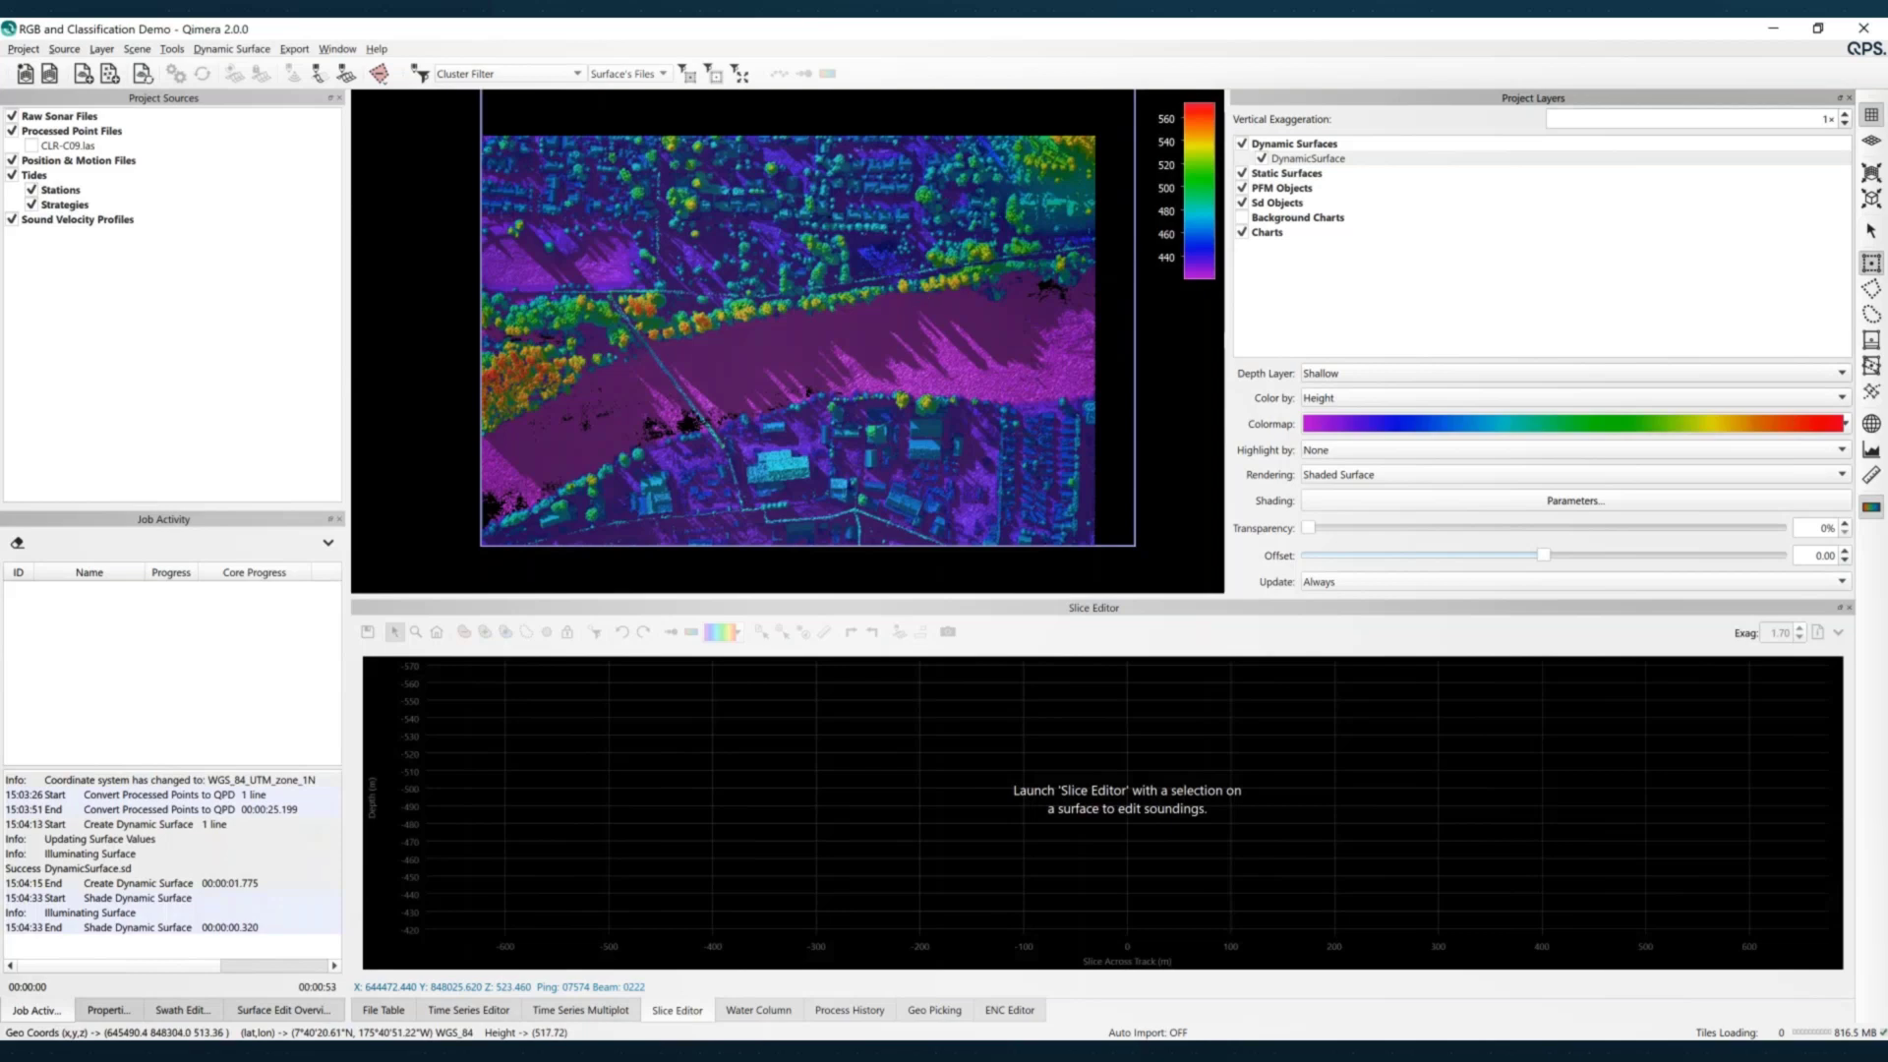
pyautogui.moveTo(950, 258); pyautogui.dragTo(730, 496)
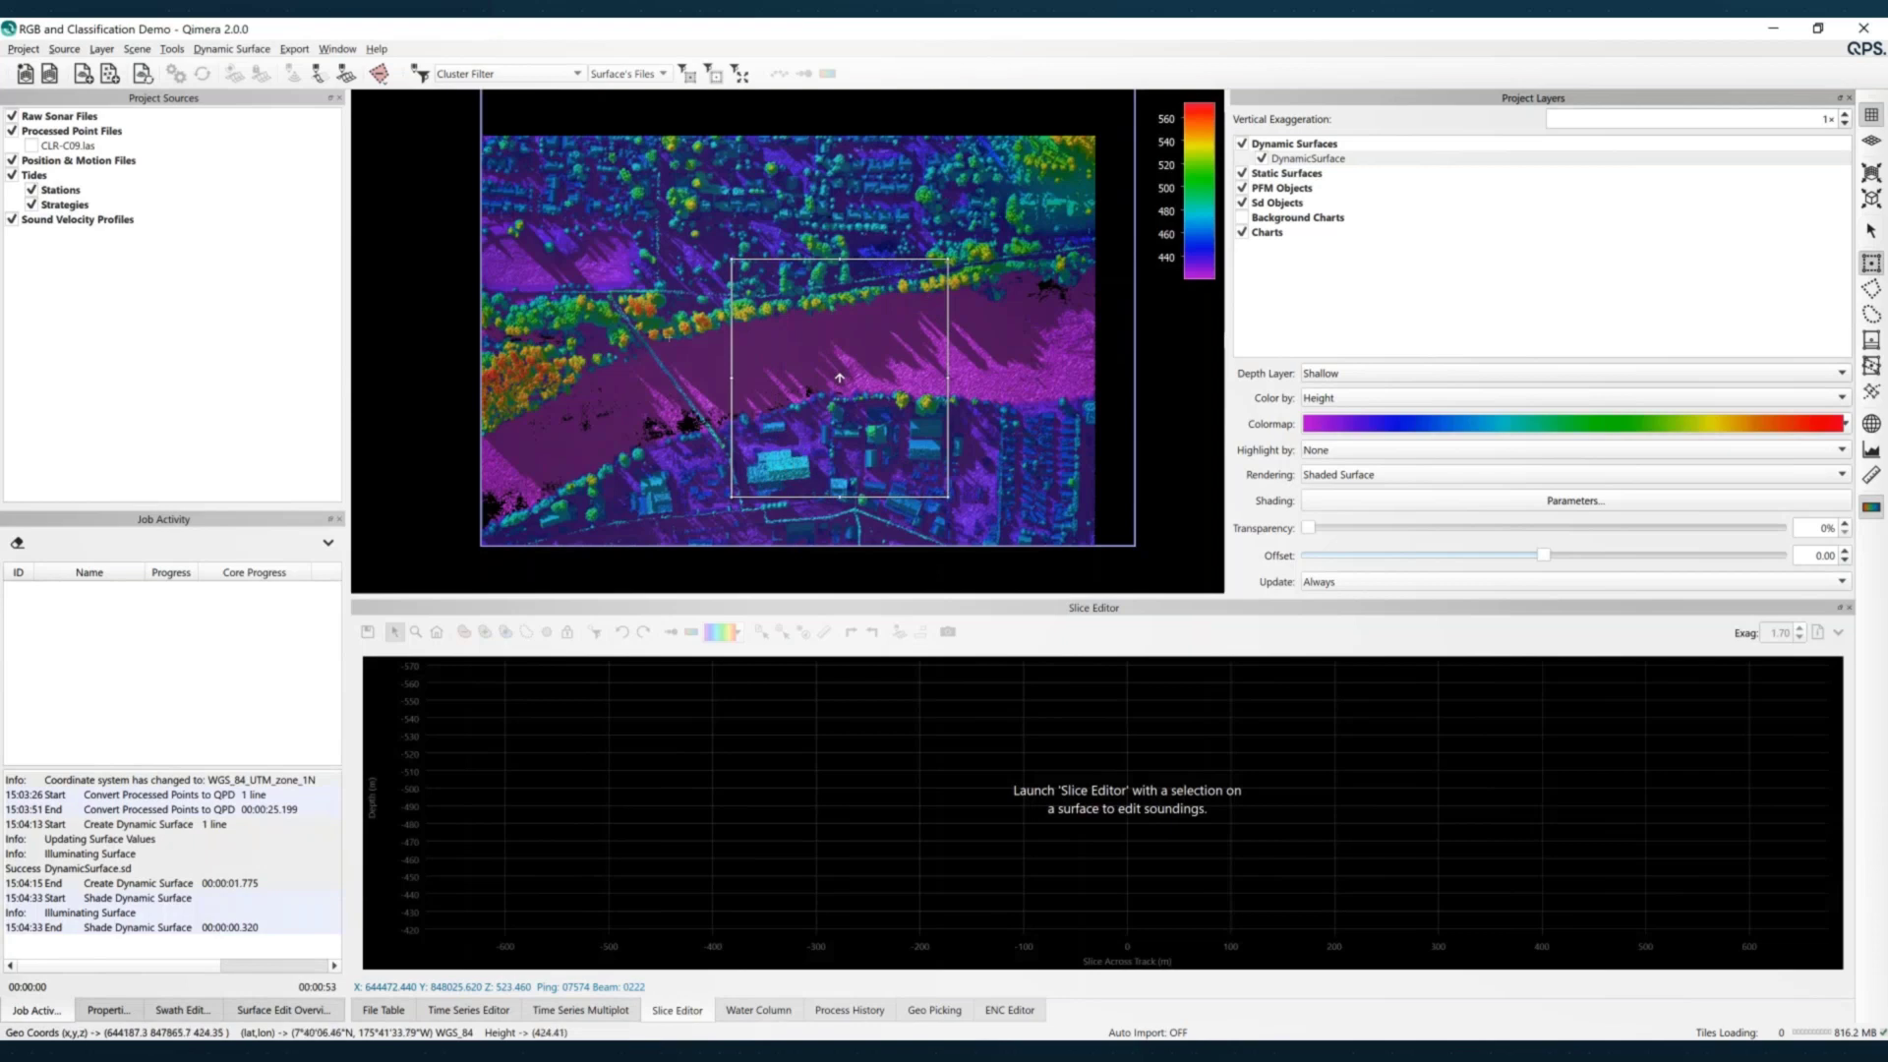
pyautogui.click(317, 75)
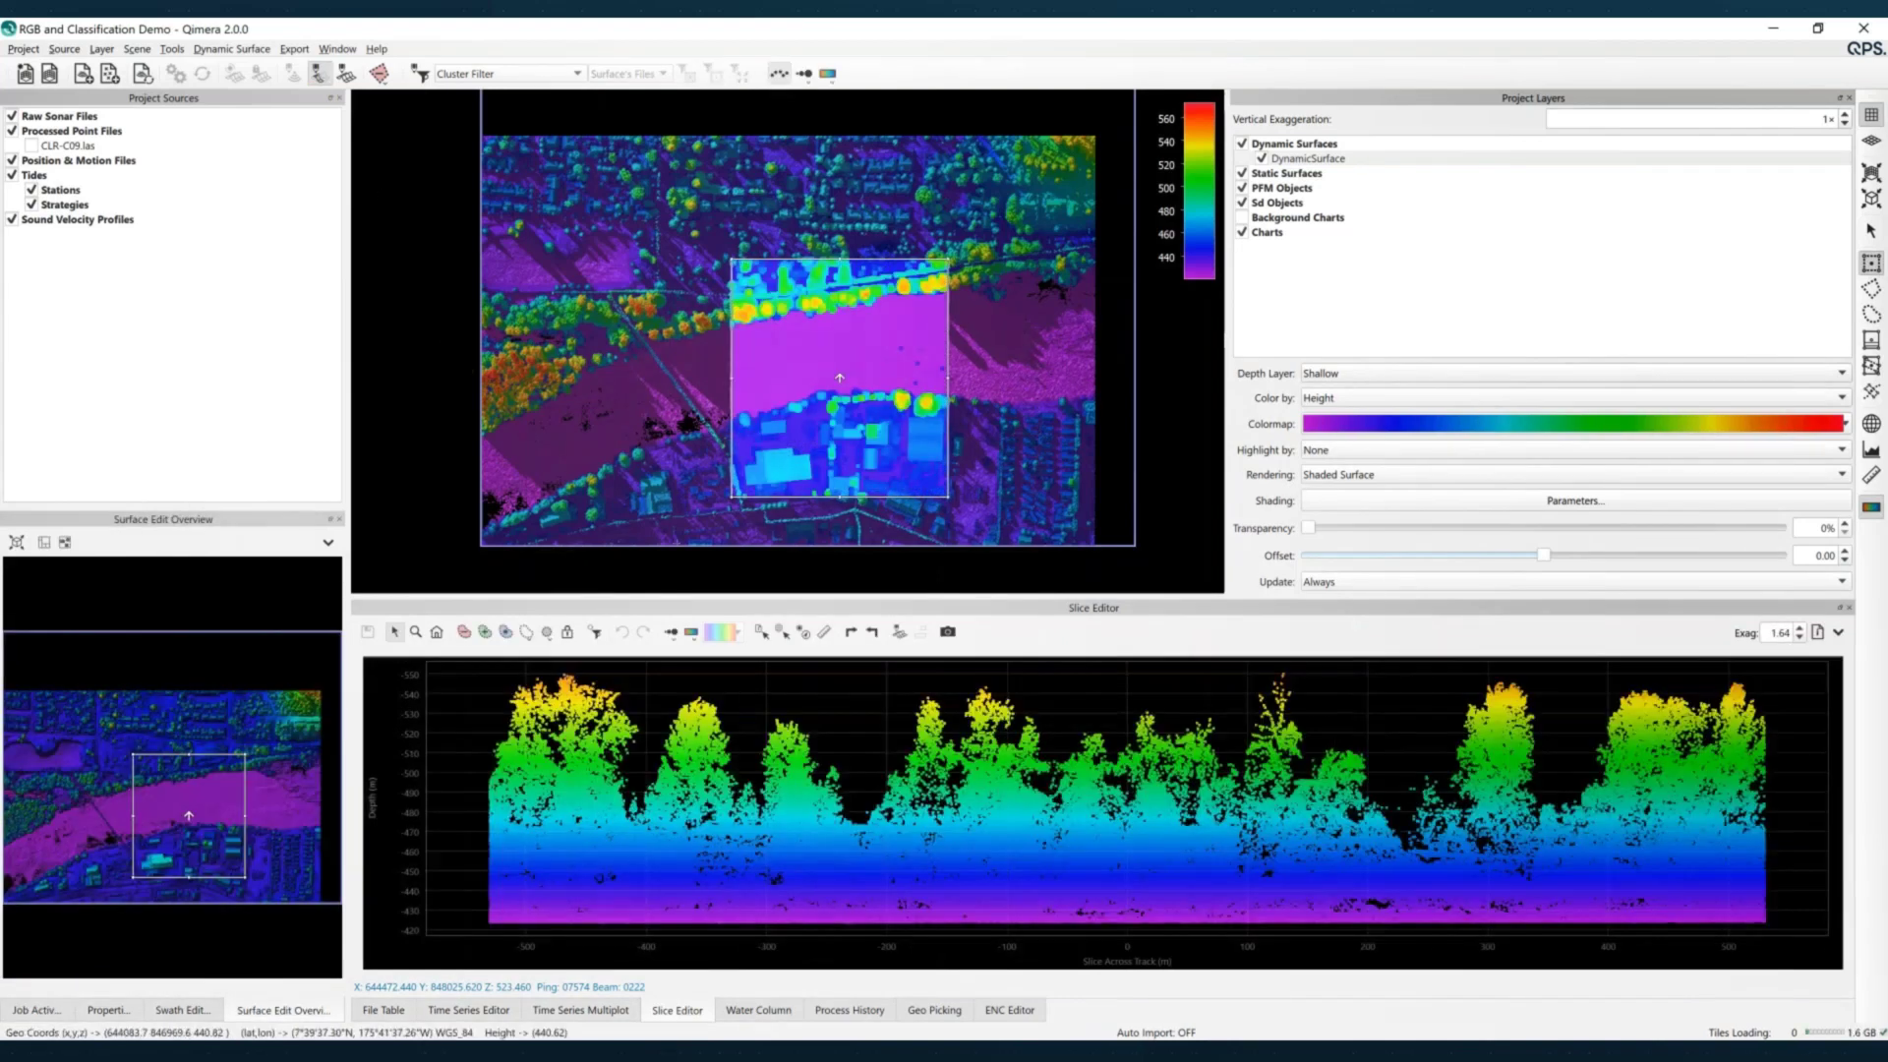
pyautogui.click(899, 635)
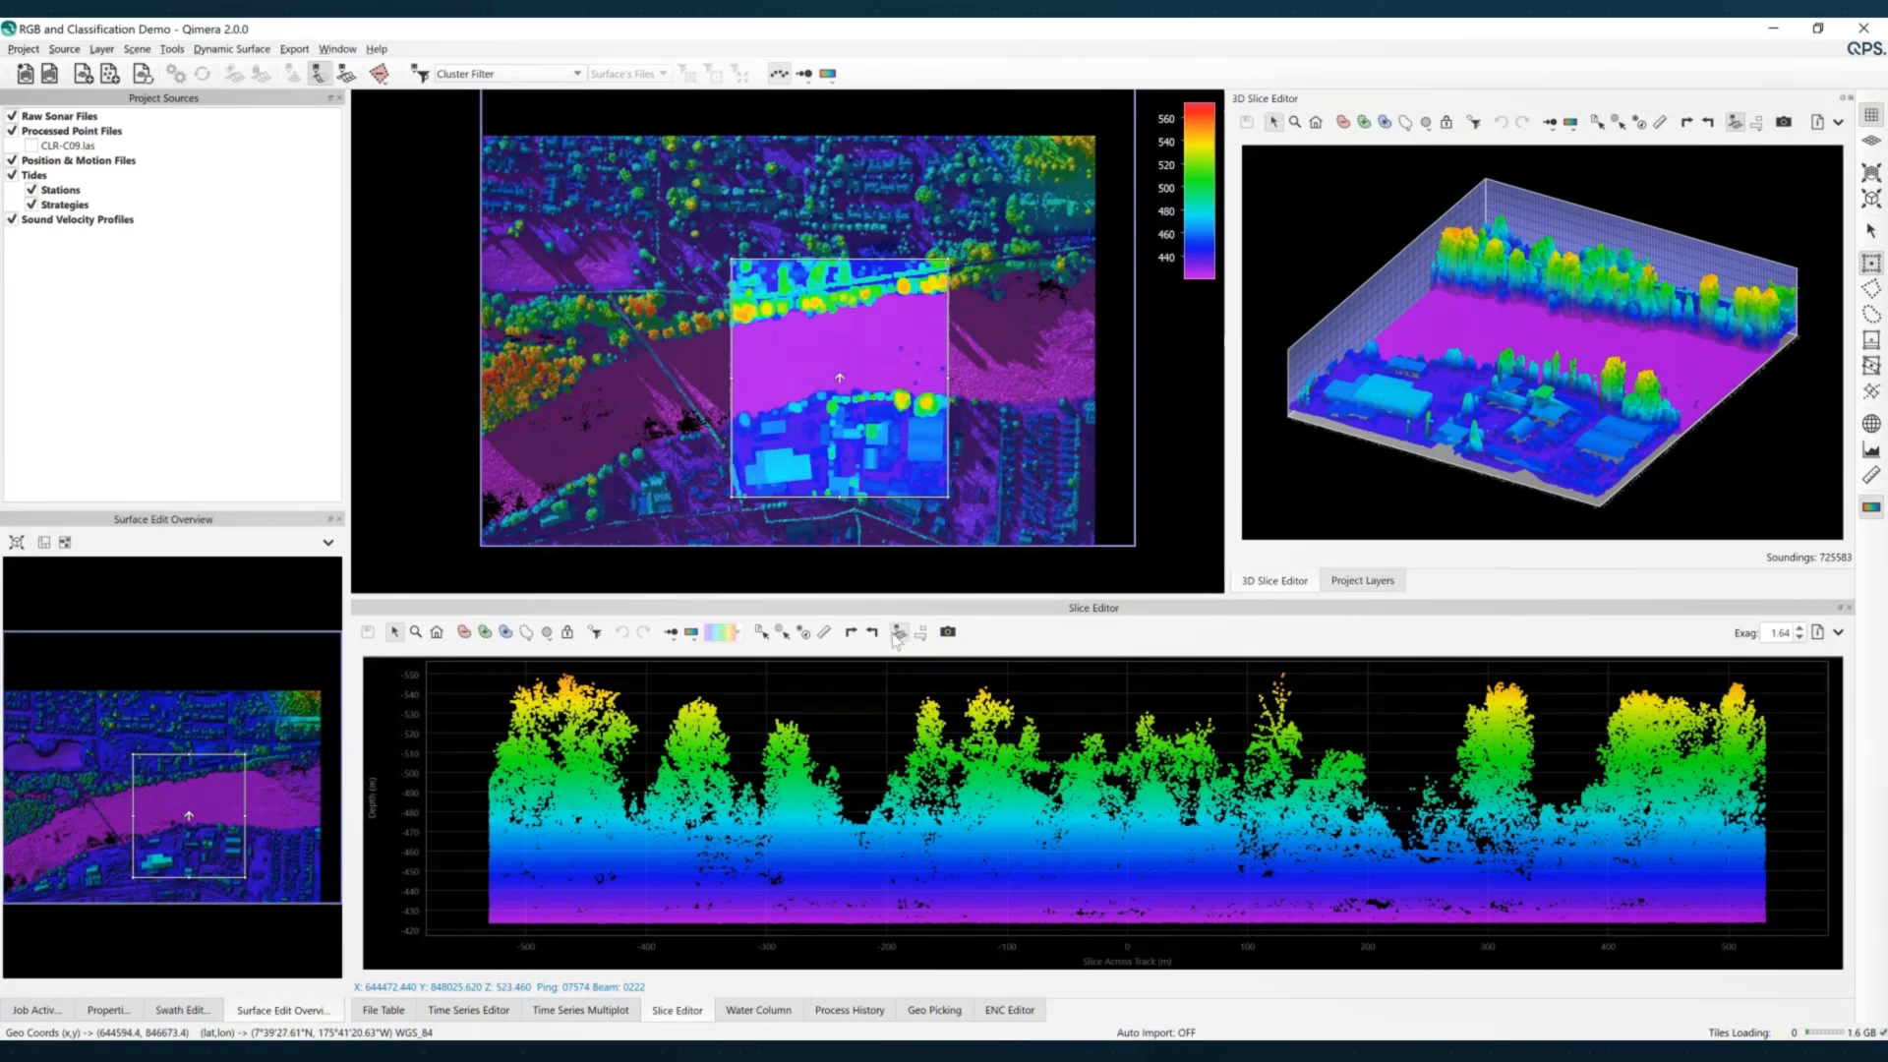
# Color the slice plots by Classification and inspect the classification of individual points on the vegetation, river surface and buildings
pyautogui.click(692, 634)
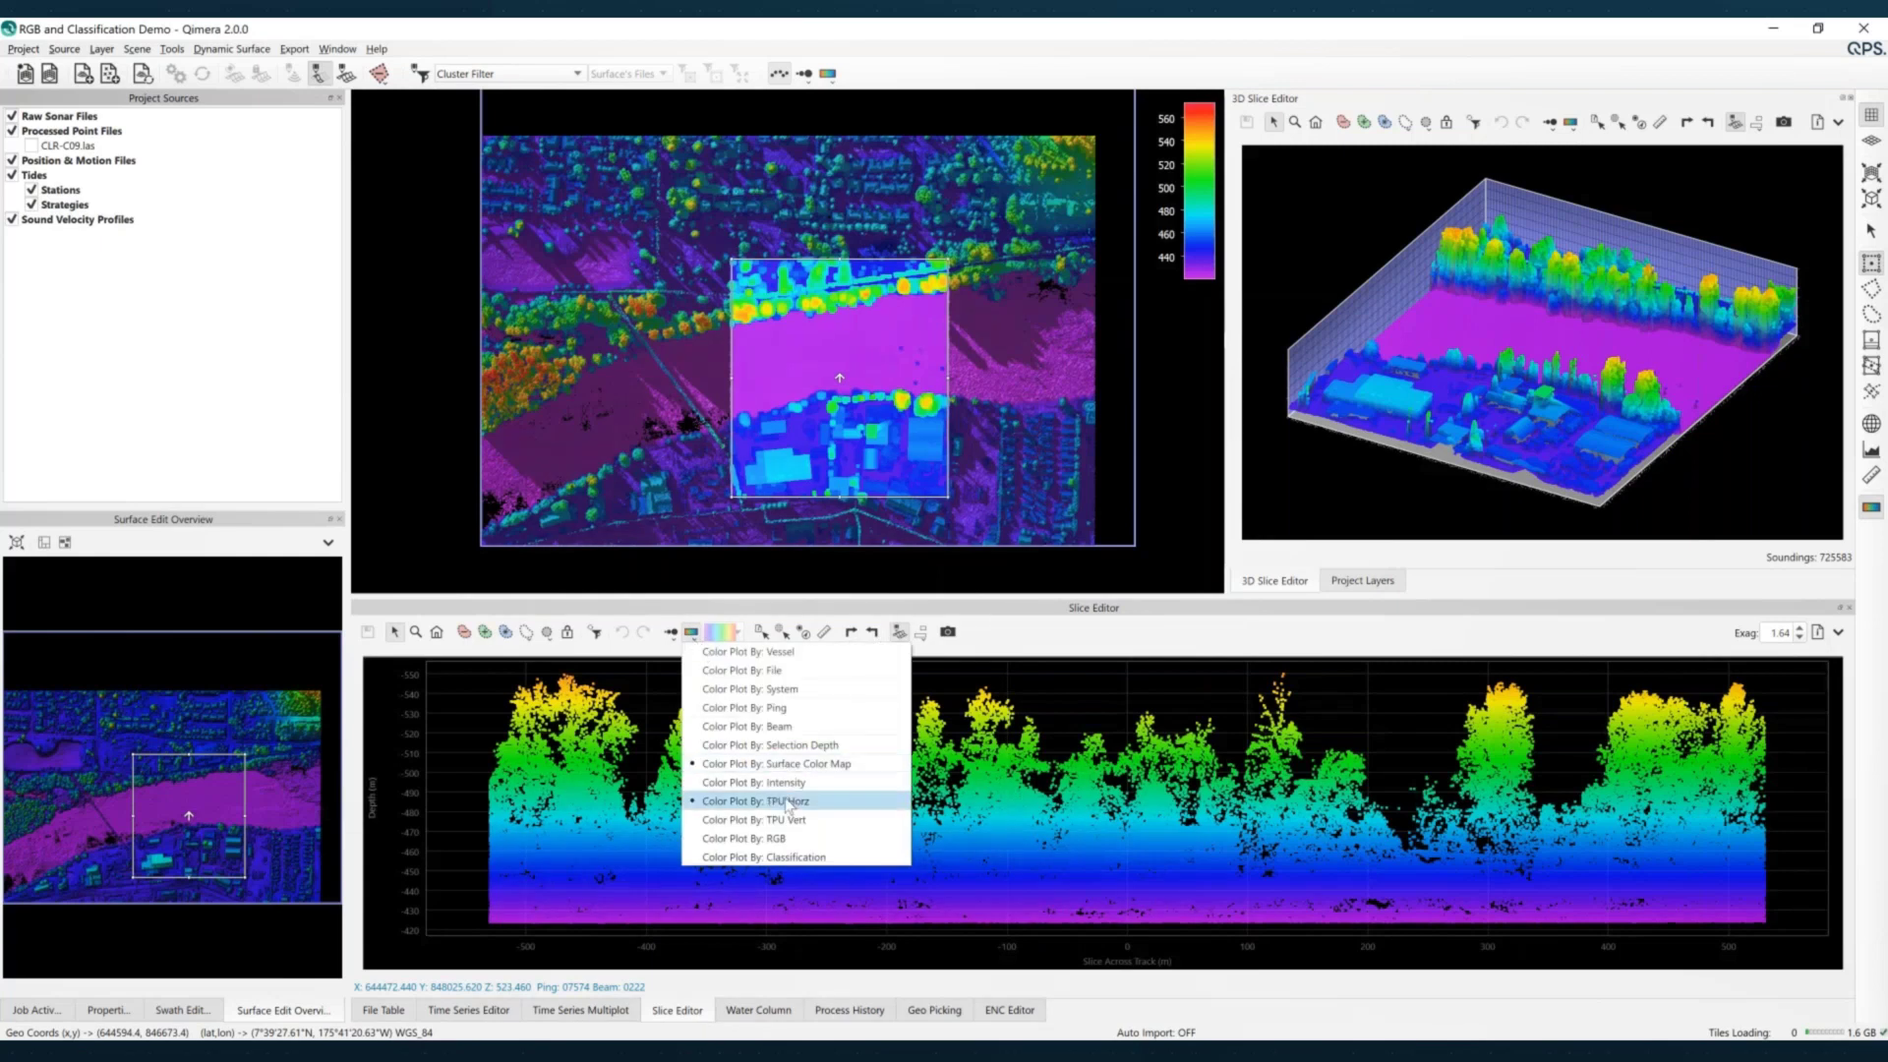
pyautogui.click(841, 863)
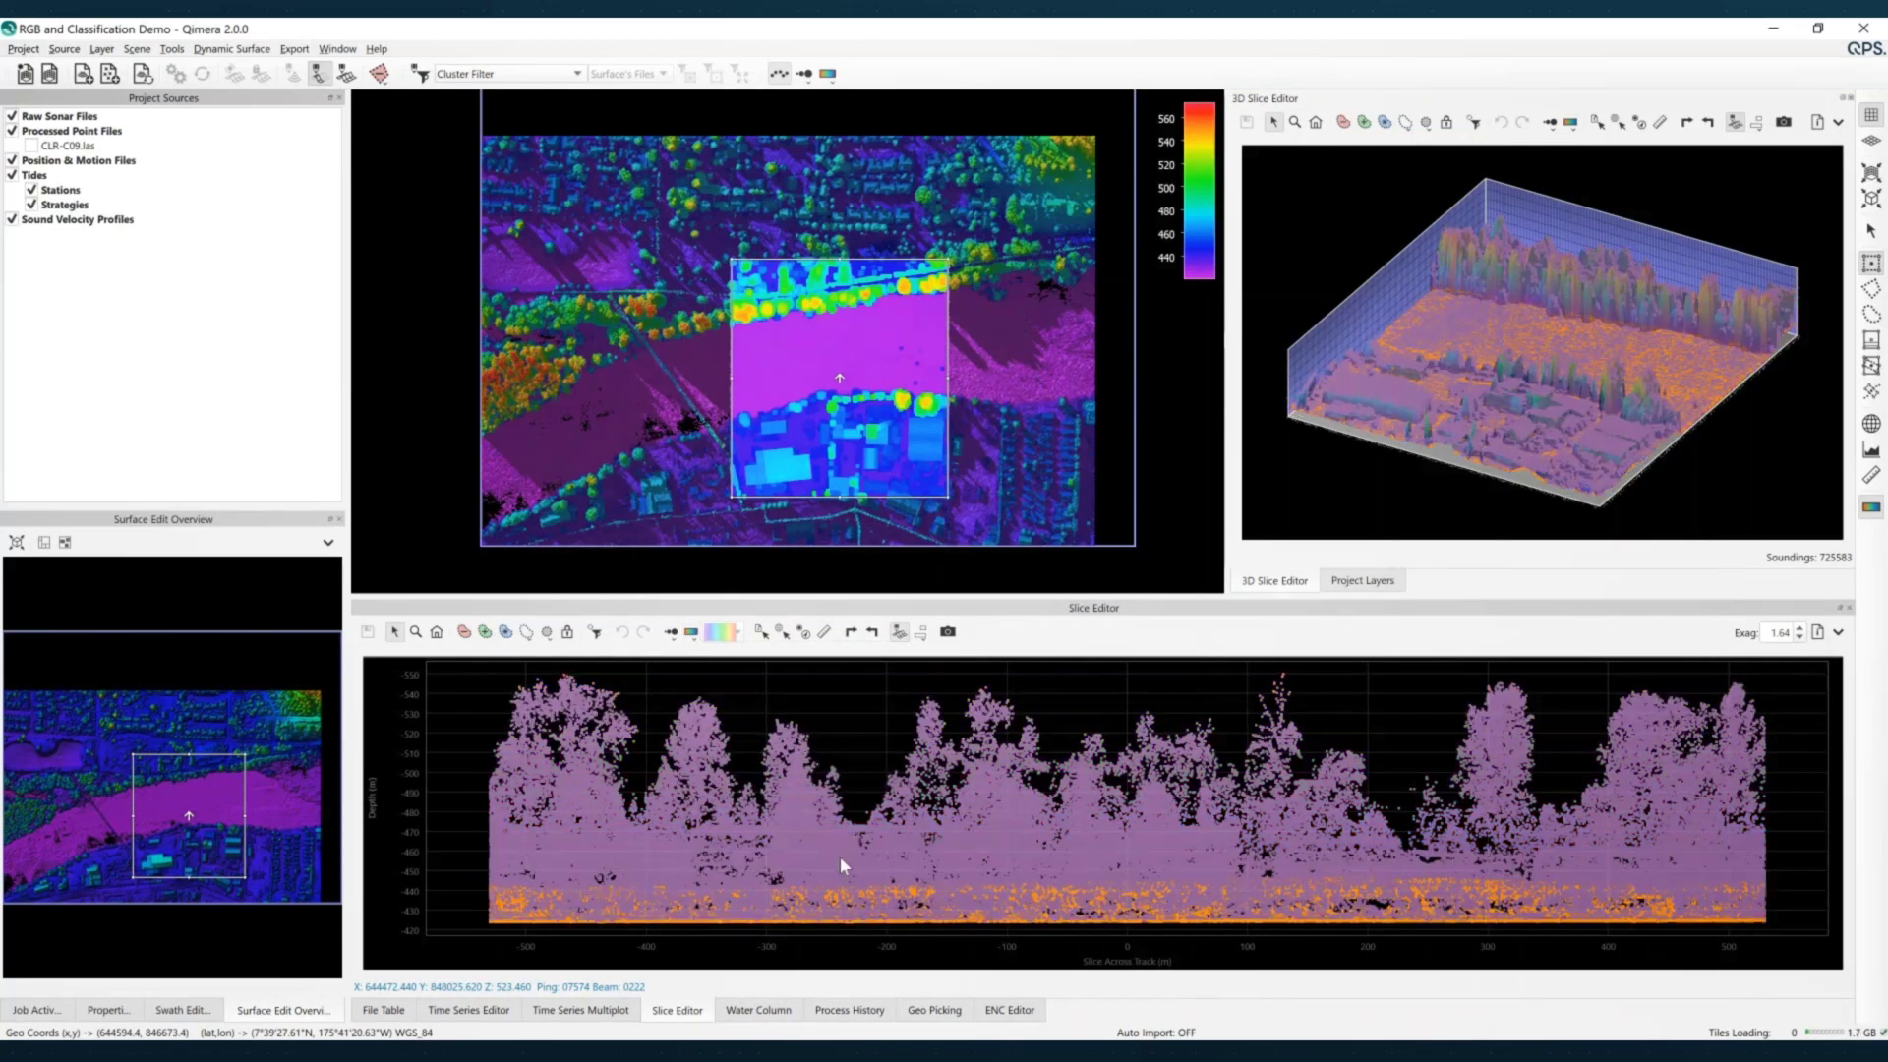
pyautogui.click(841, 862)
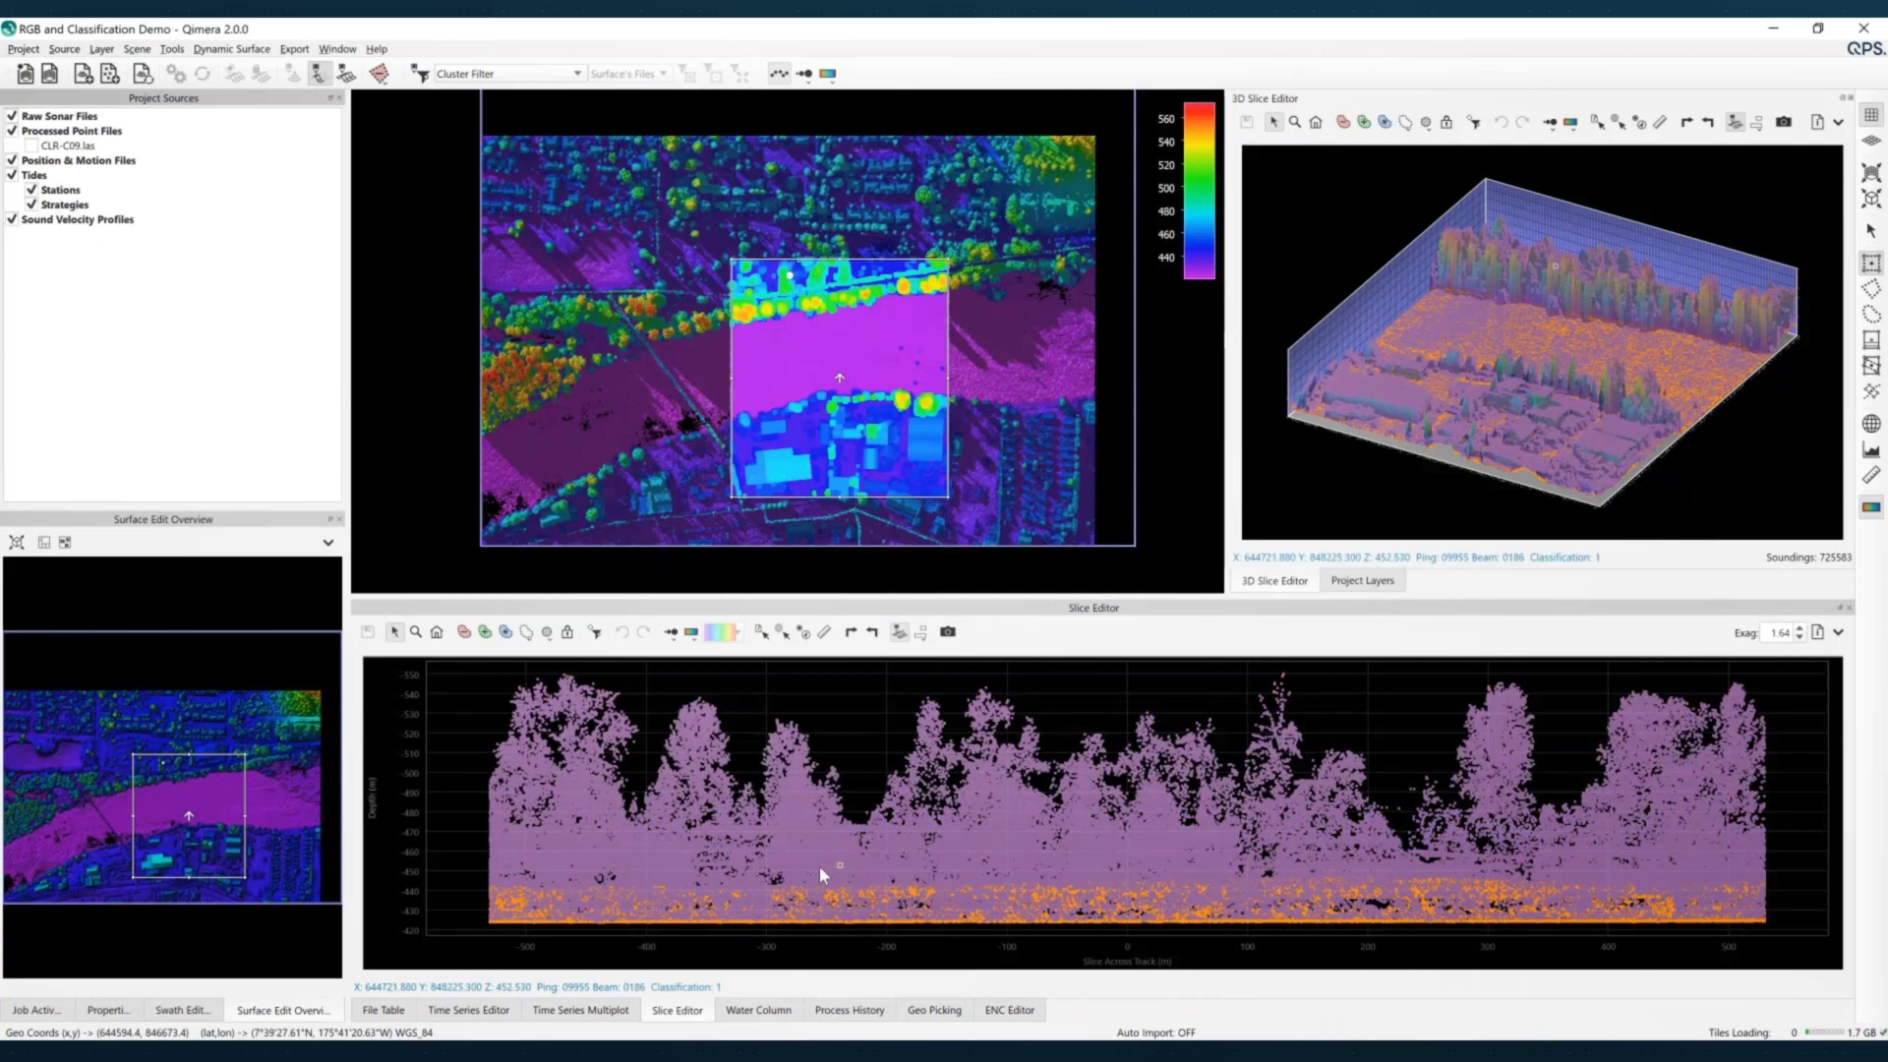
pyautogui.click(712, 925)
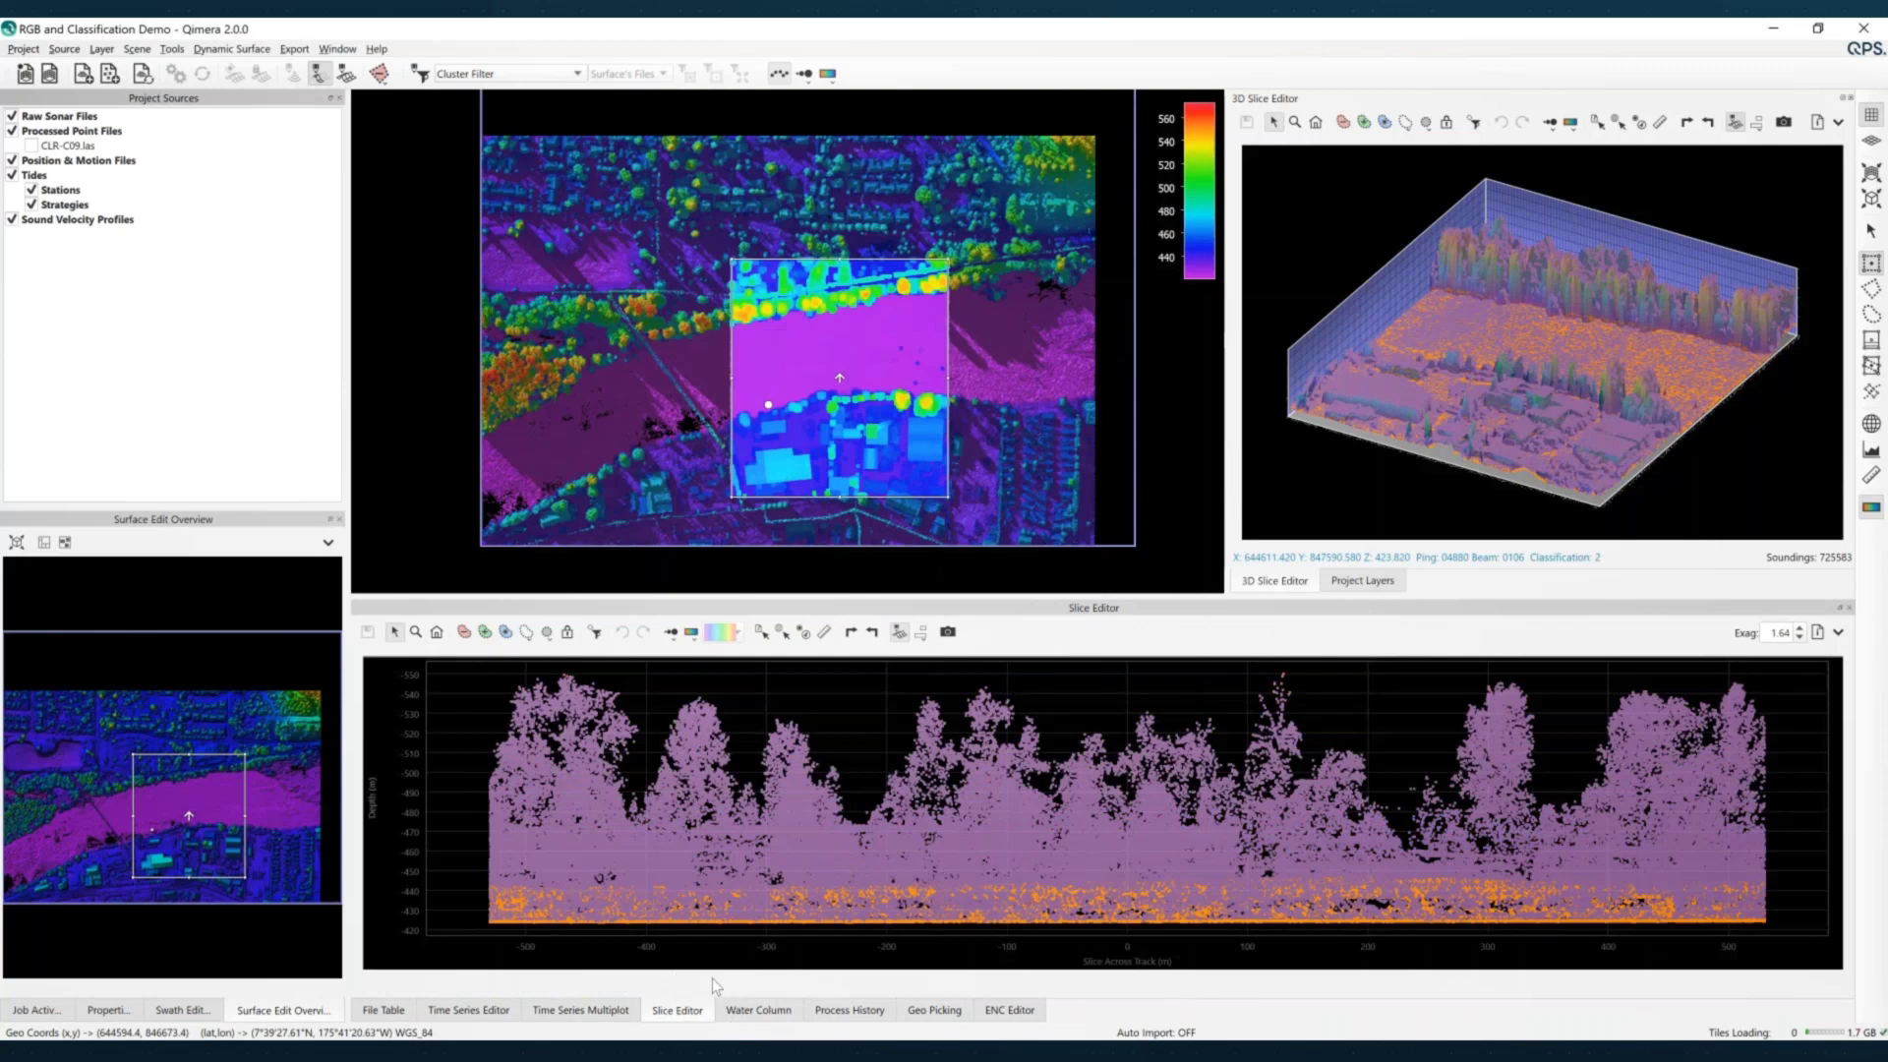
pyautogui.click(742, 930)
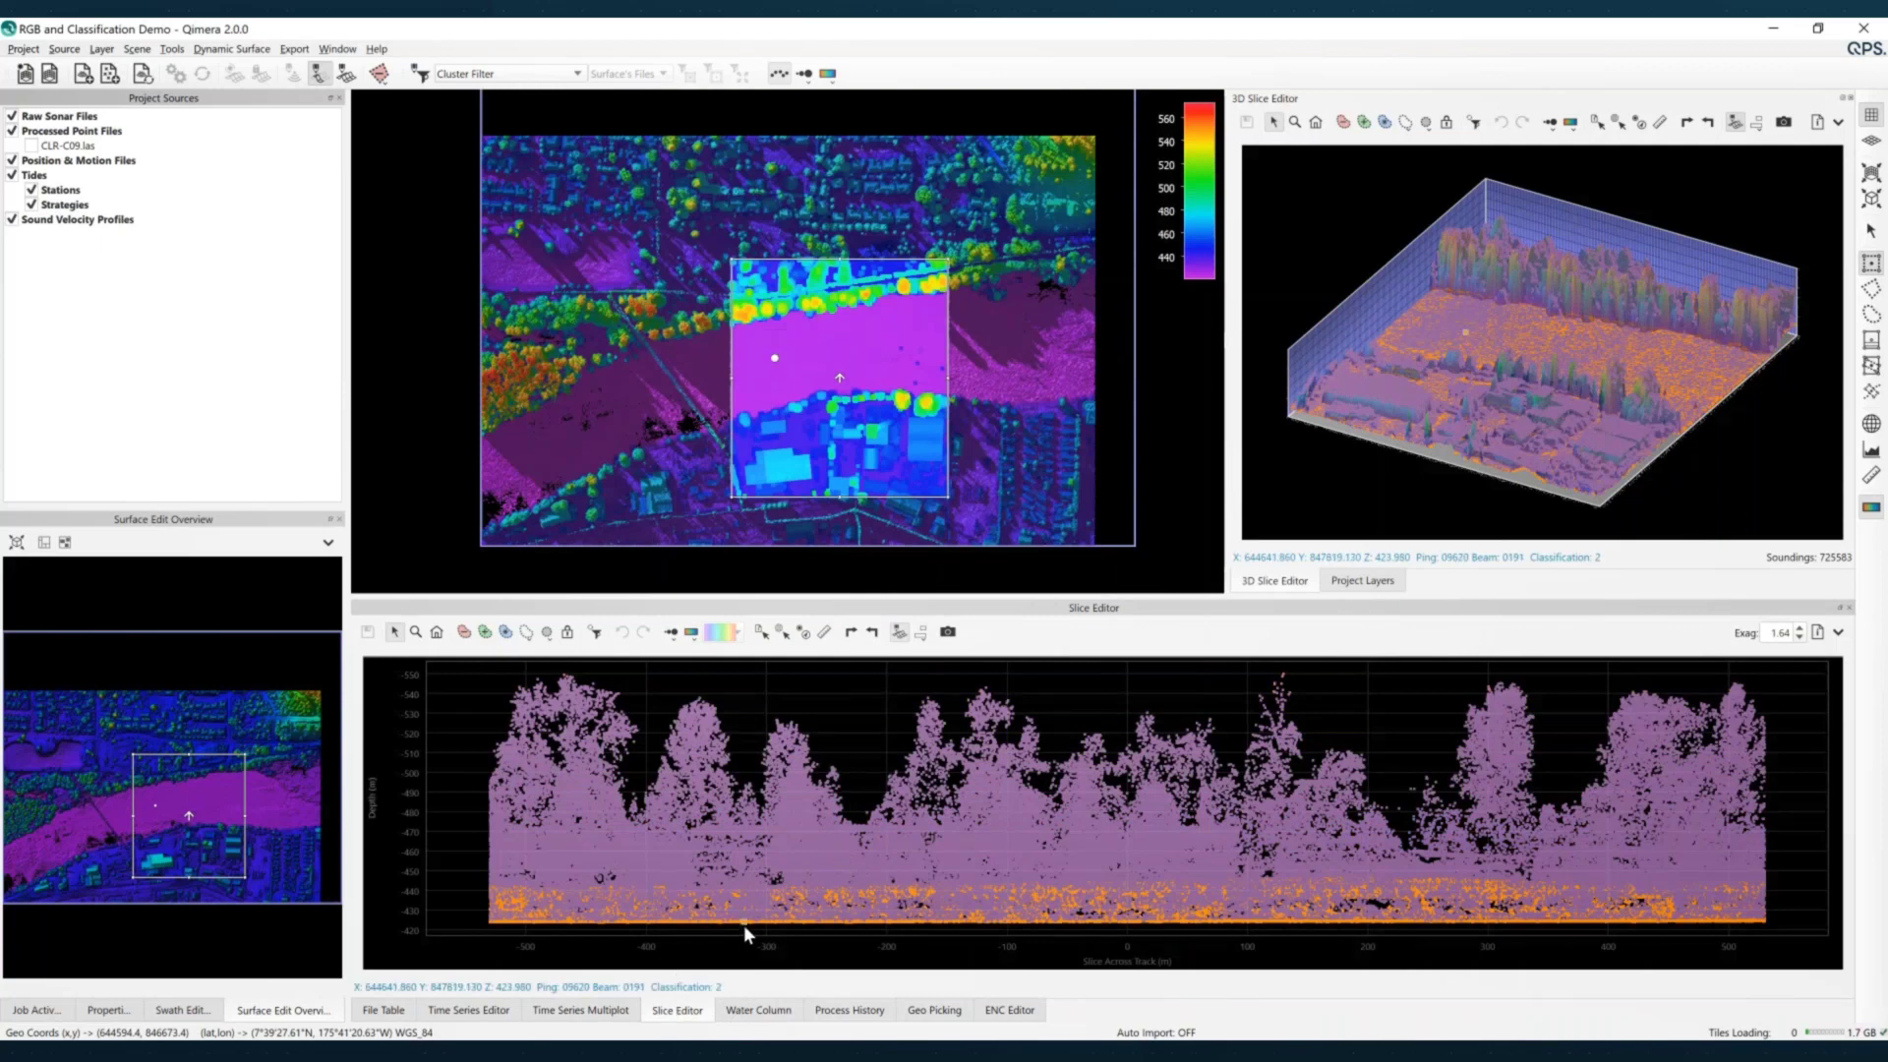
pyautogui.click(791, 841)
pyautogui.click(985, 827)
pyautogui.click(1364, 439)
pyautogui.click(1389, 392)
pyautogui.click(1372, 384)
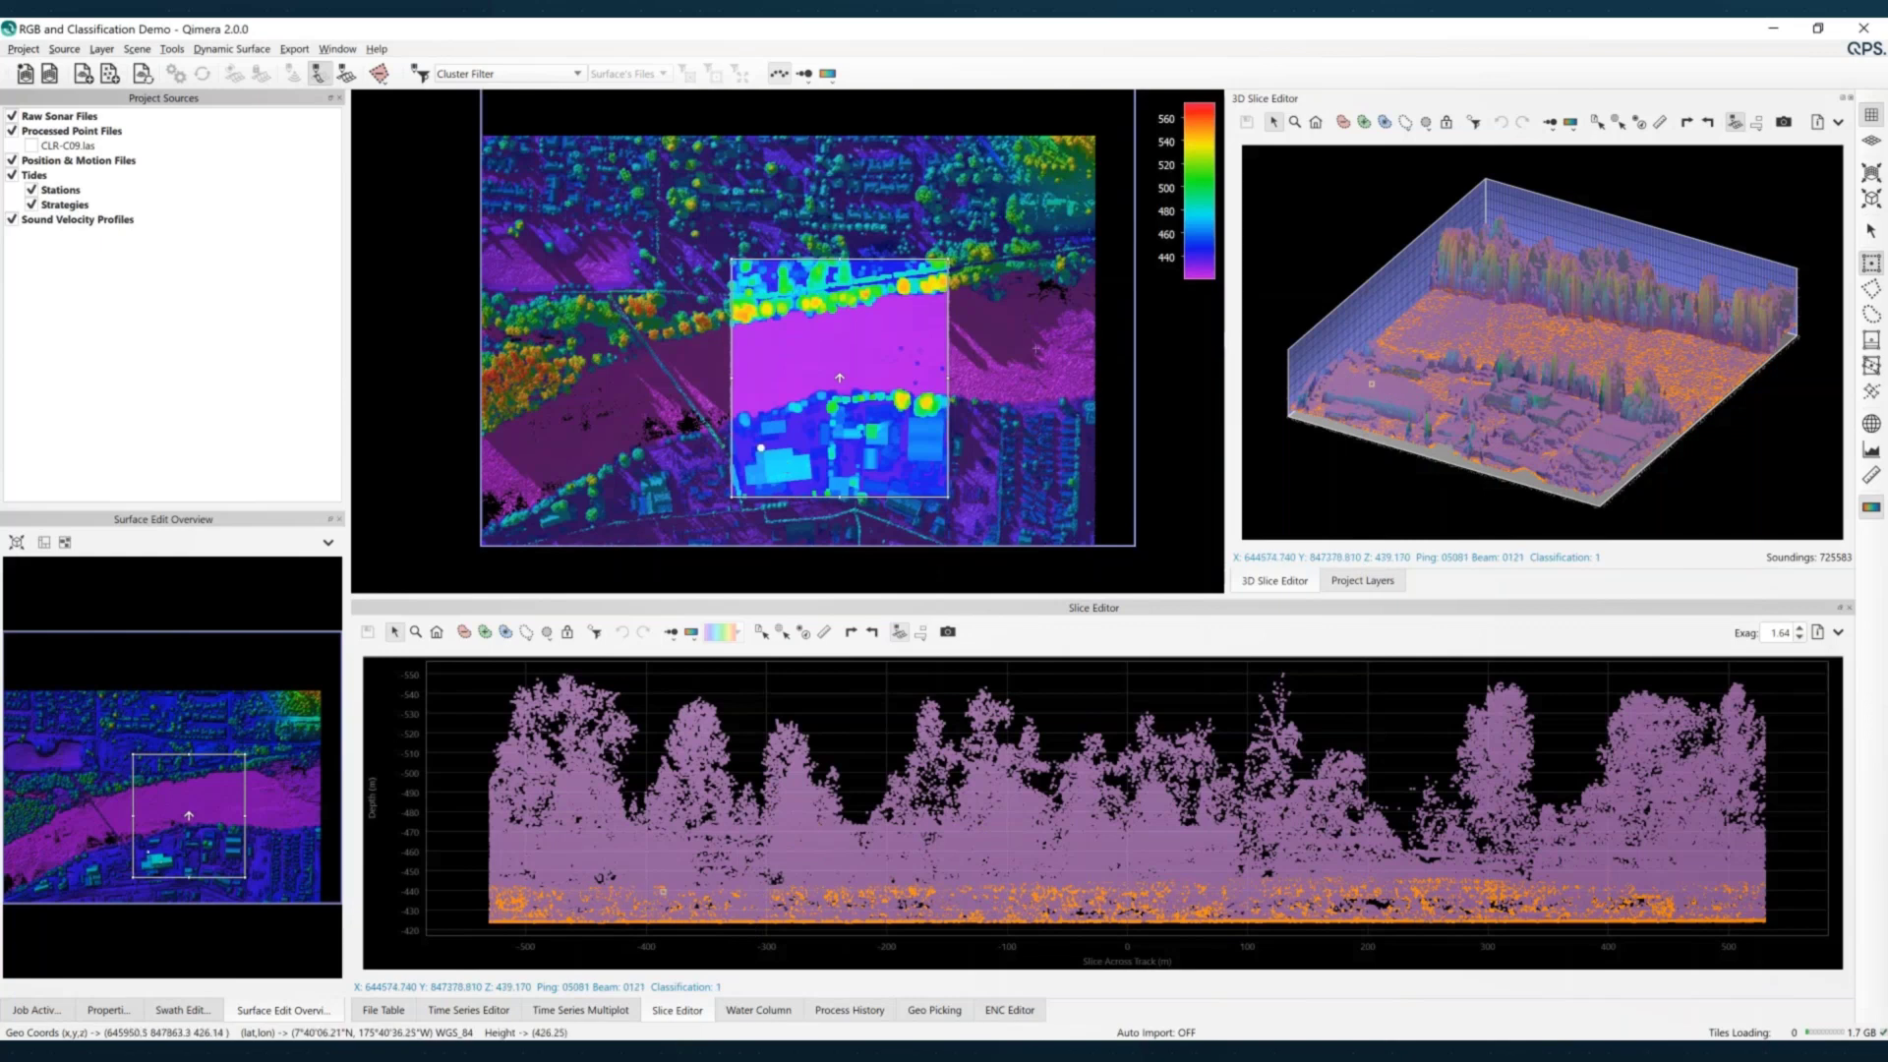
# Color the scene by RGB and examine the selected area around the riverside buildings
pyautogui.click(829, 76)
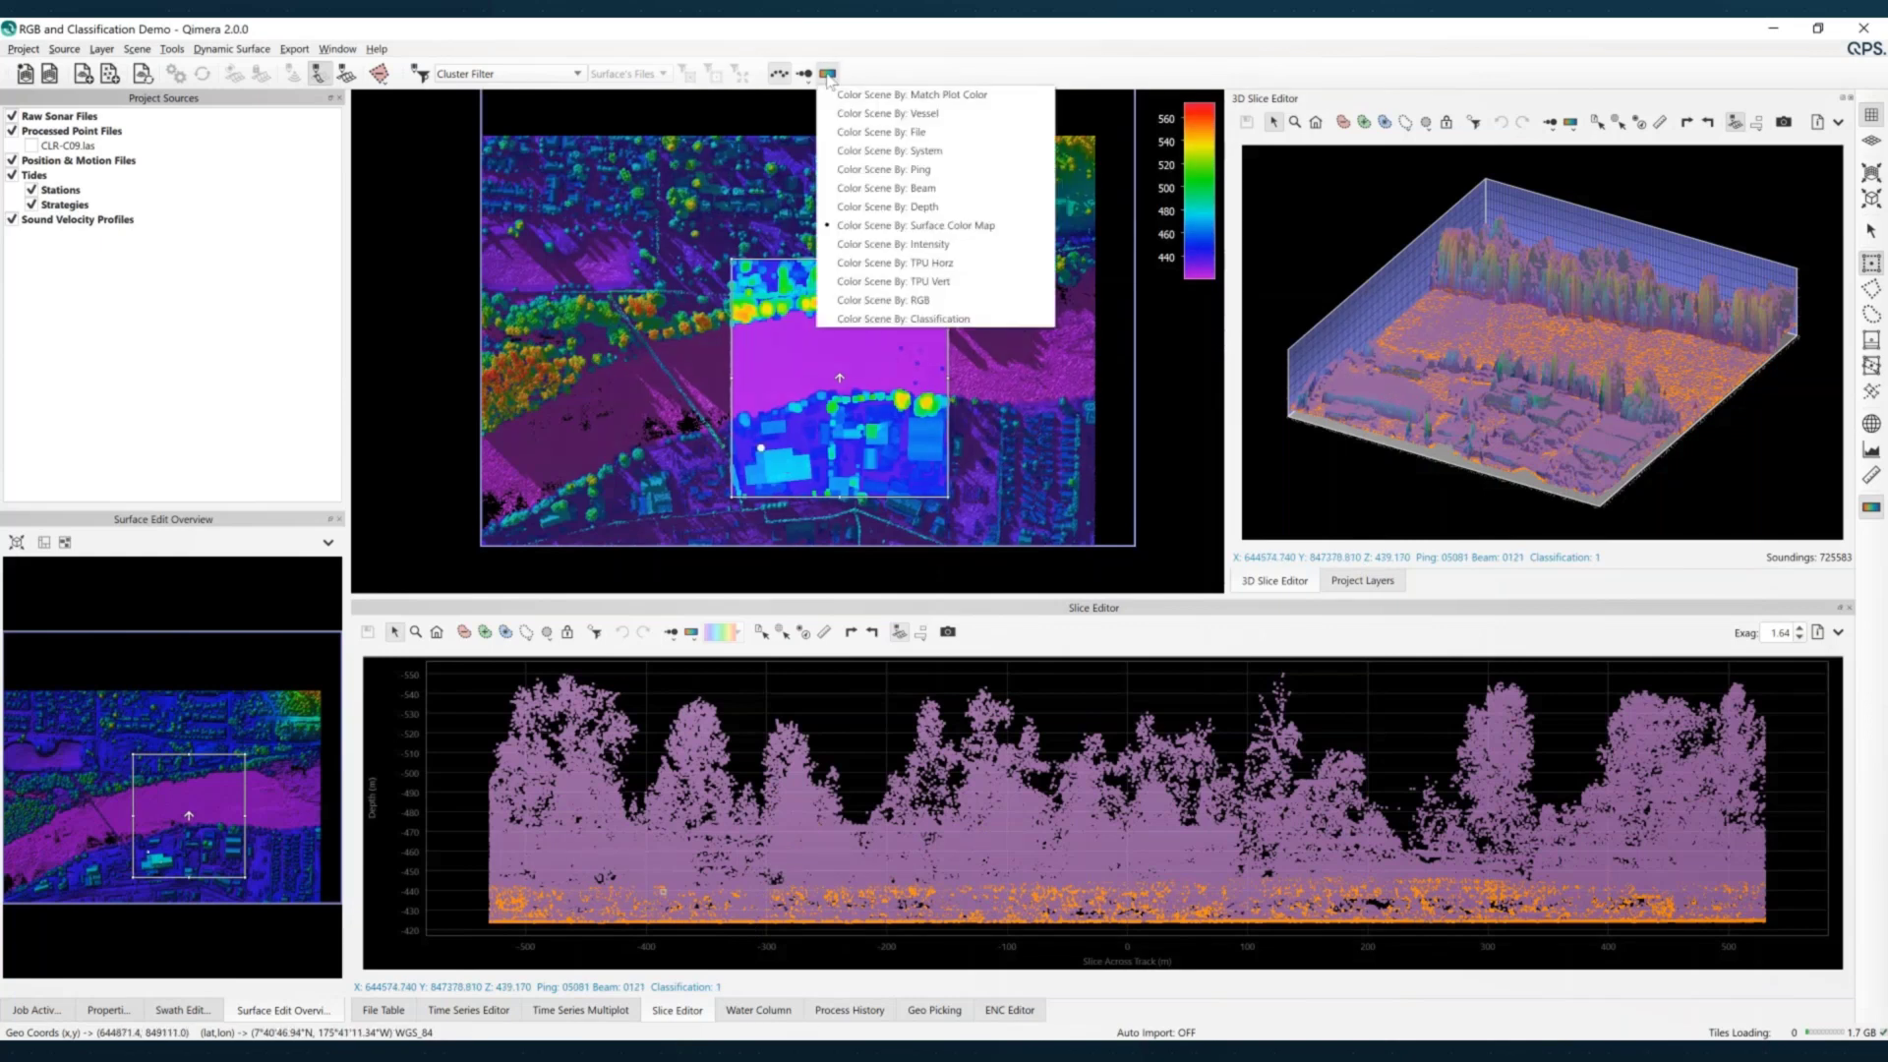
pyautogui.click(981, 300)
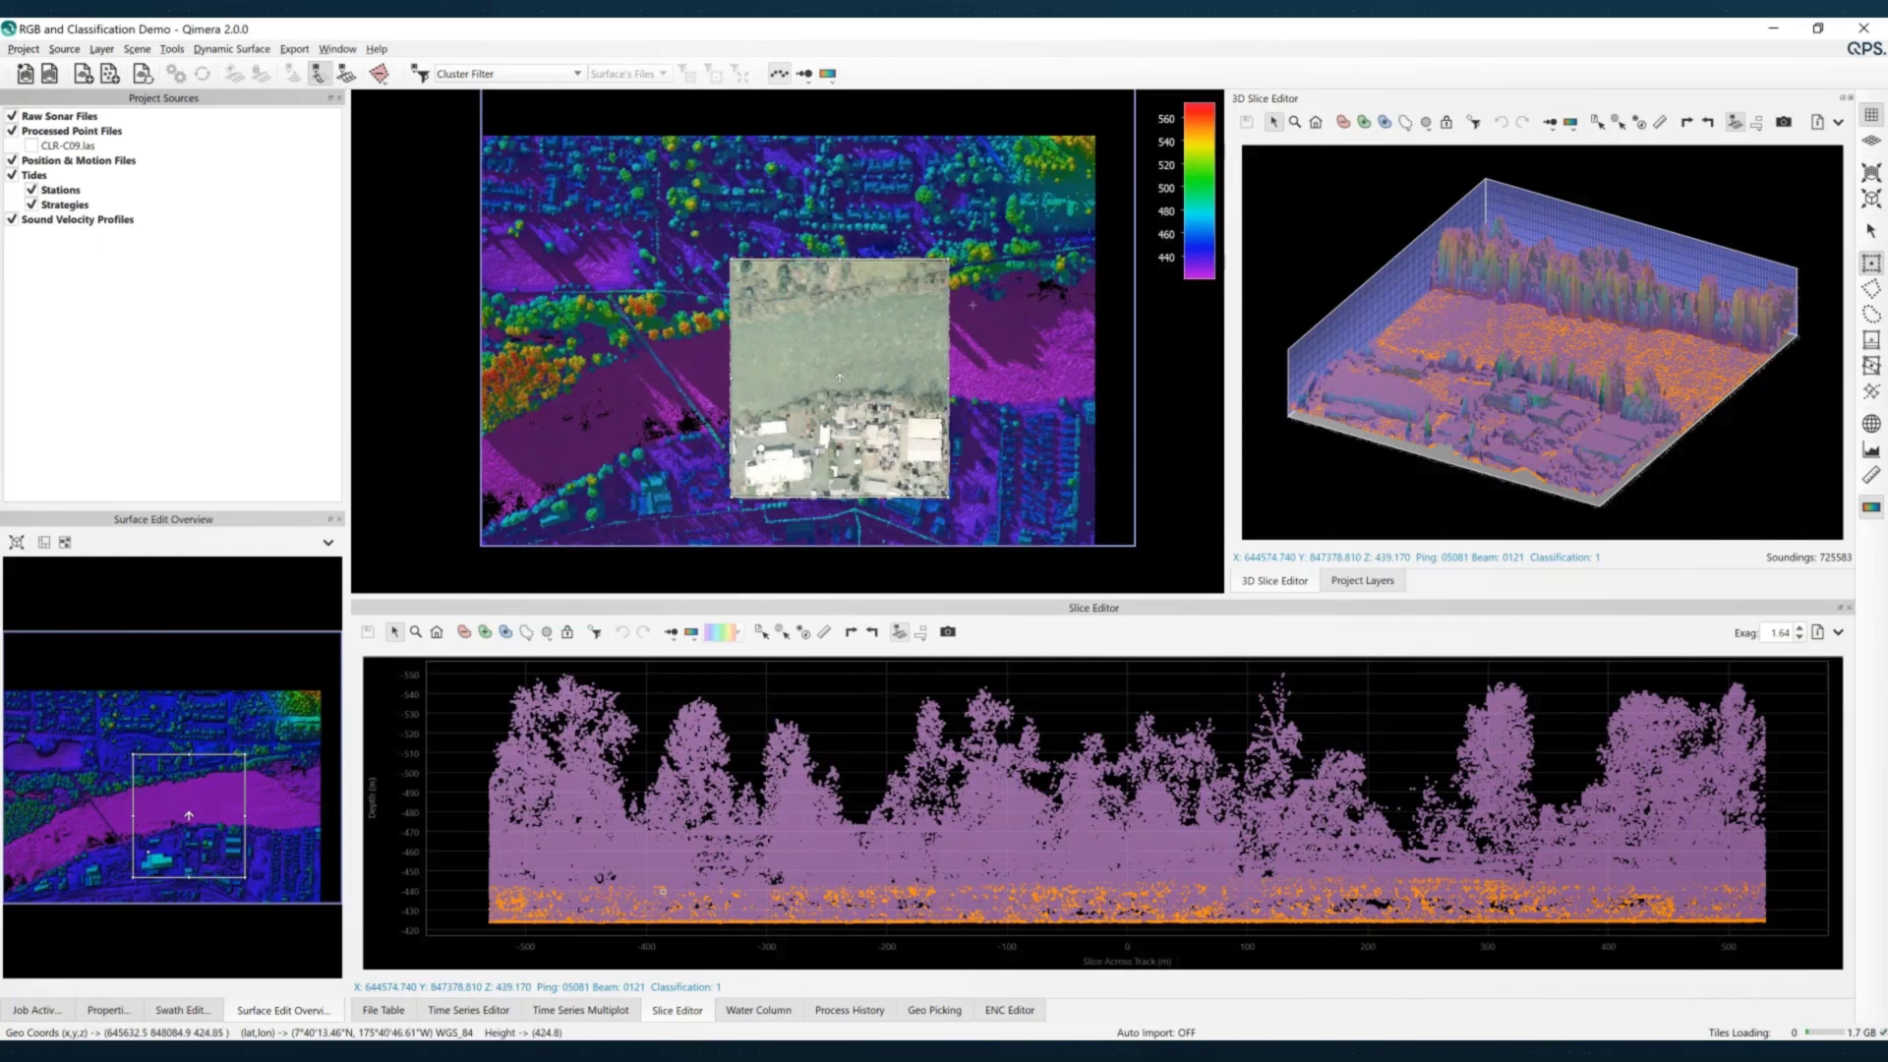
pyautogui.scroll(1, 873, 398)
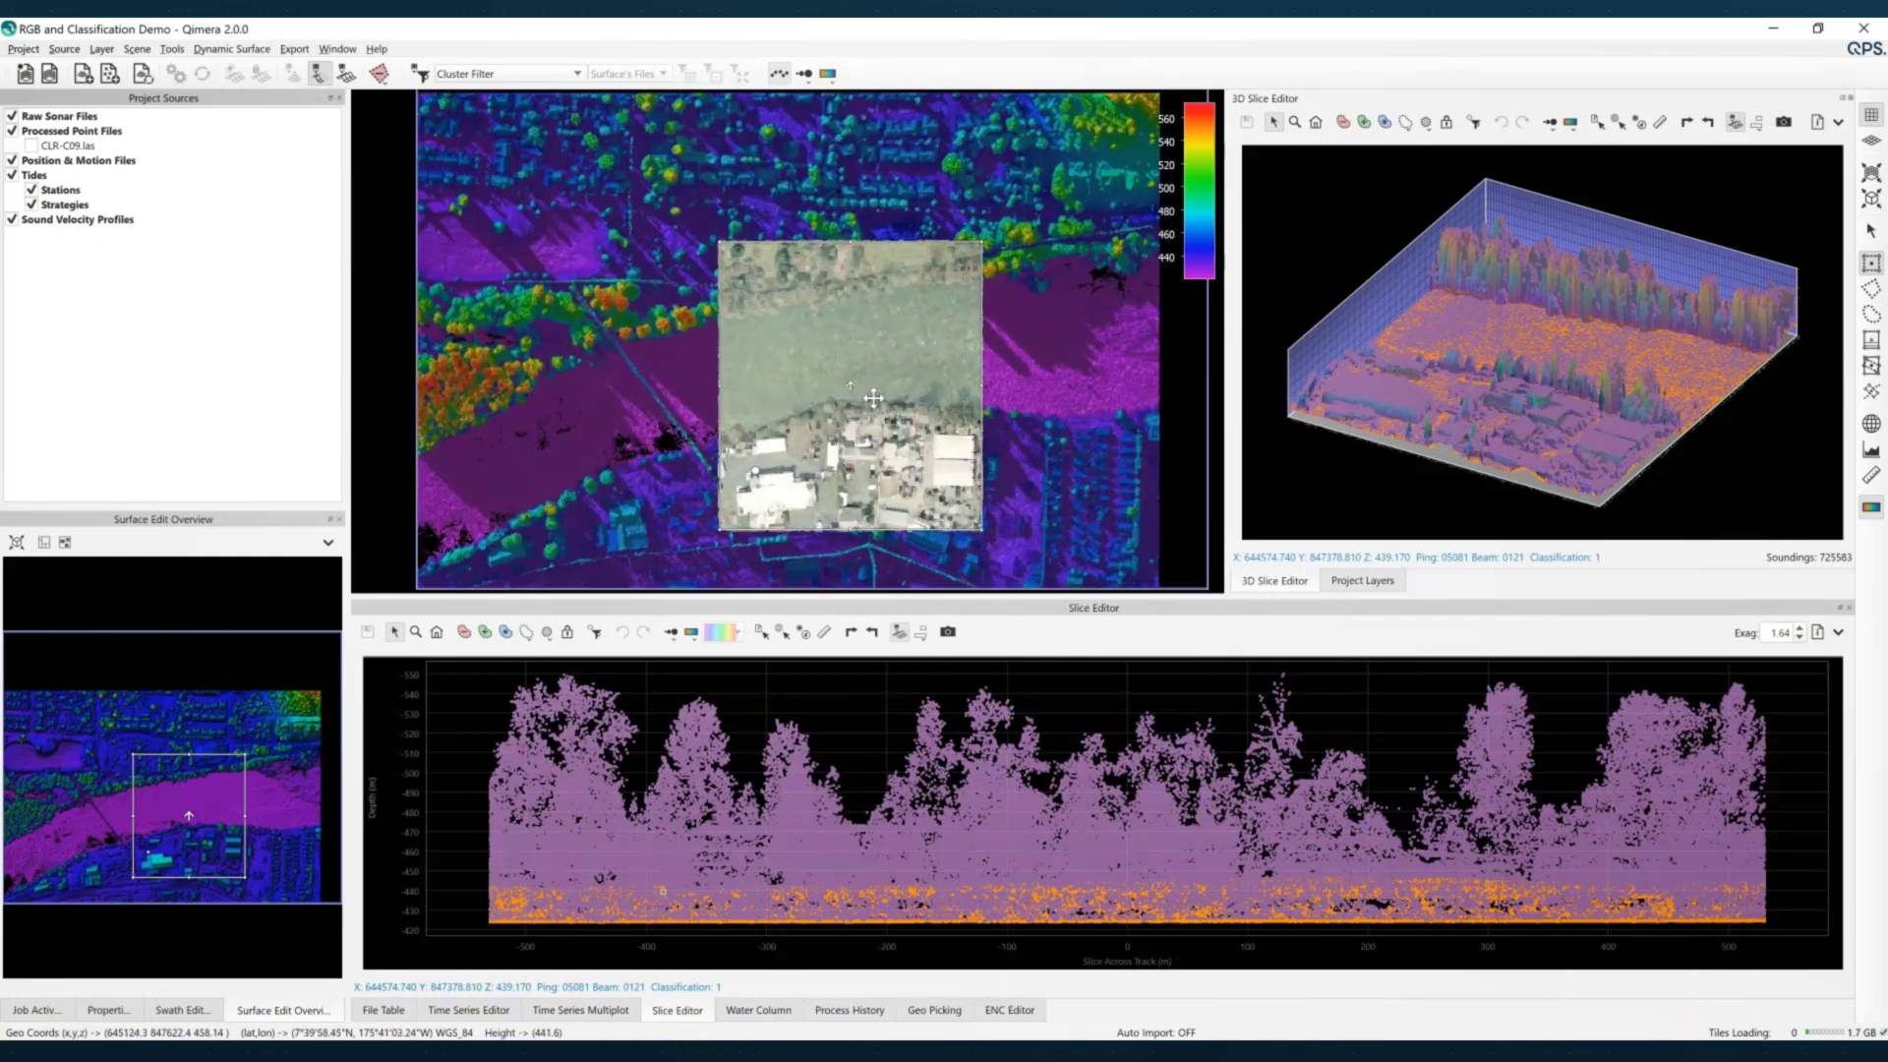
pyautogui.scroll(1, 865, 423)
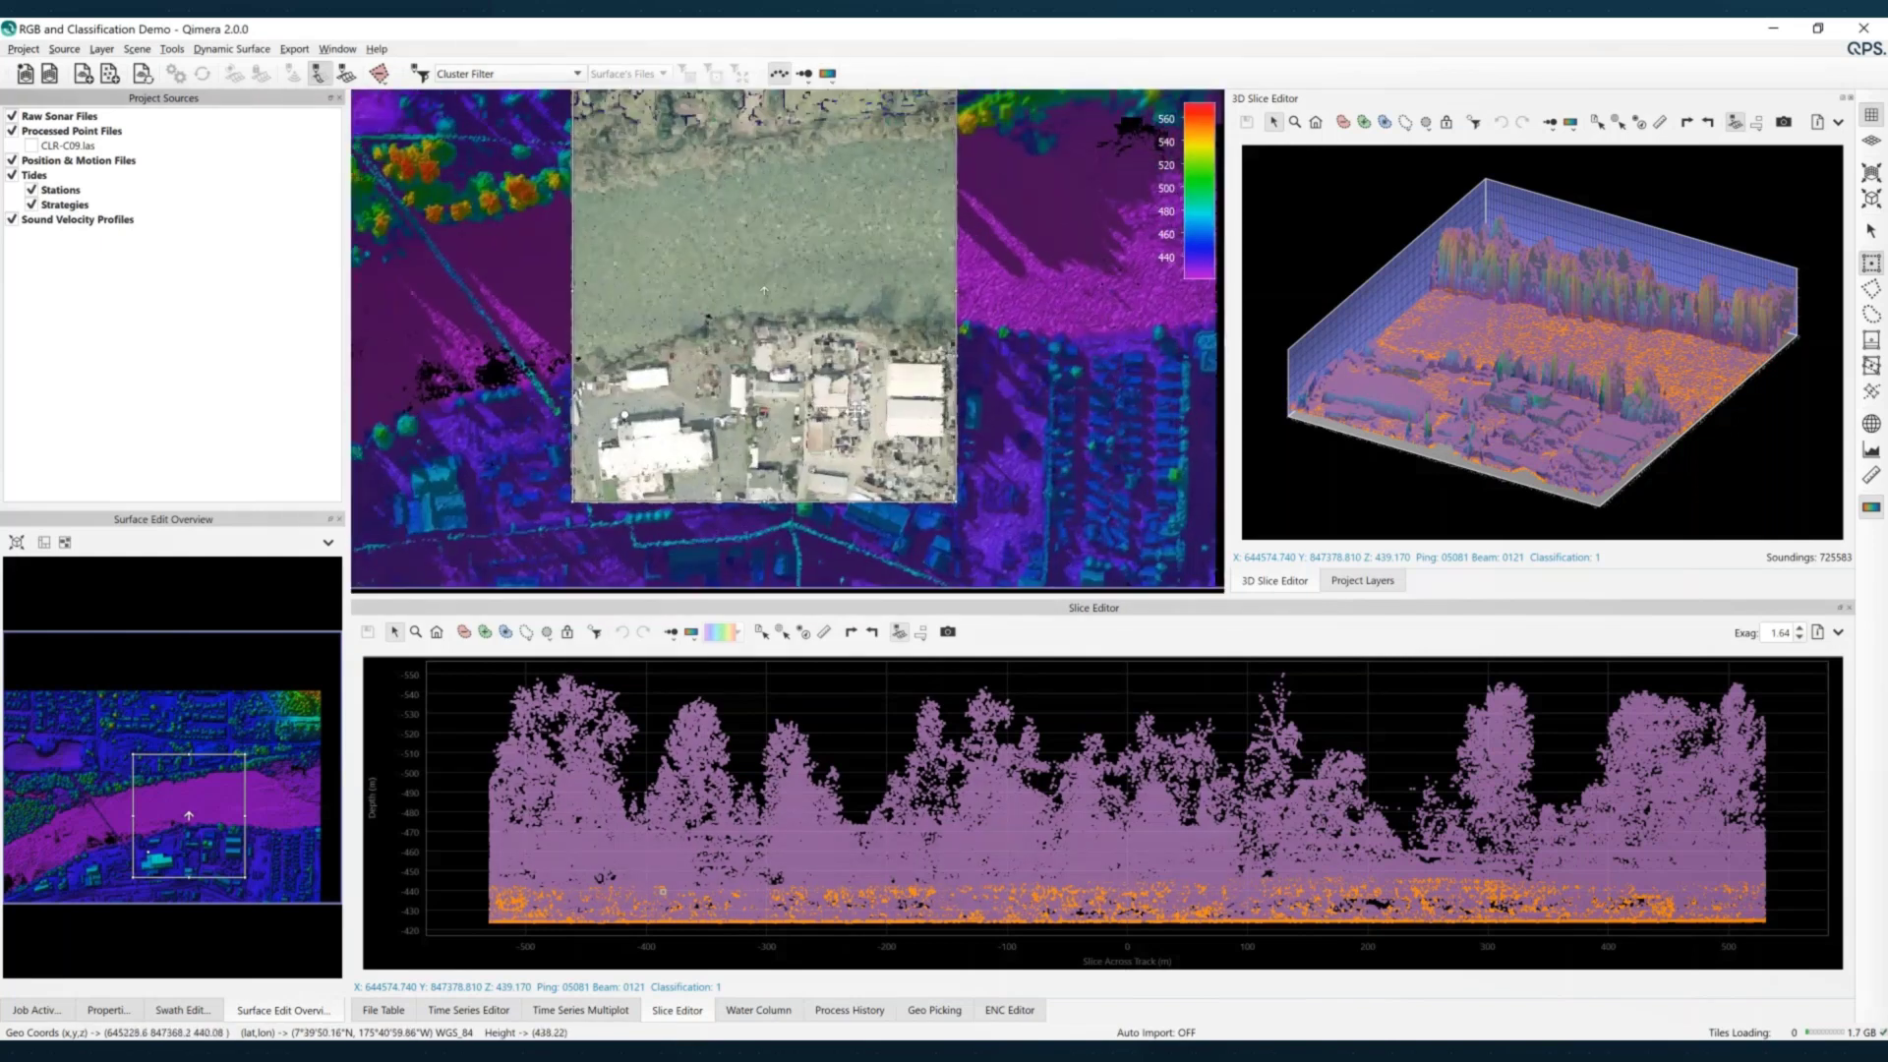
pyautogui.scroll(1, 855, 410)
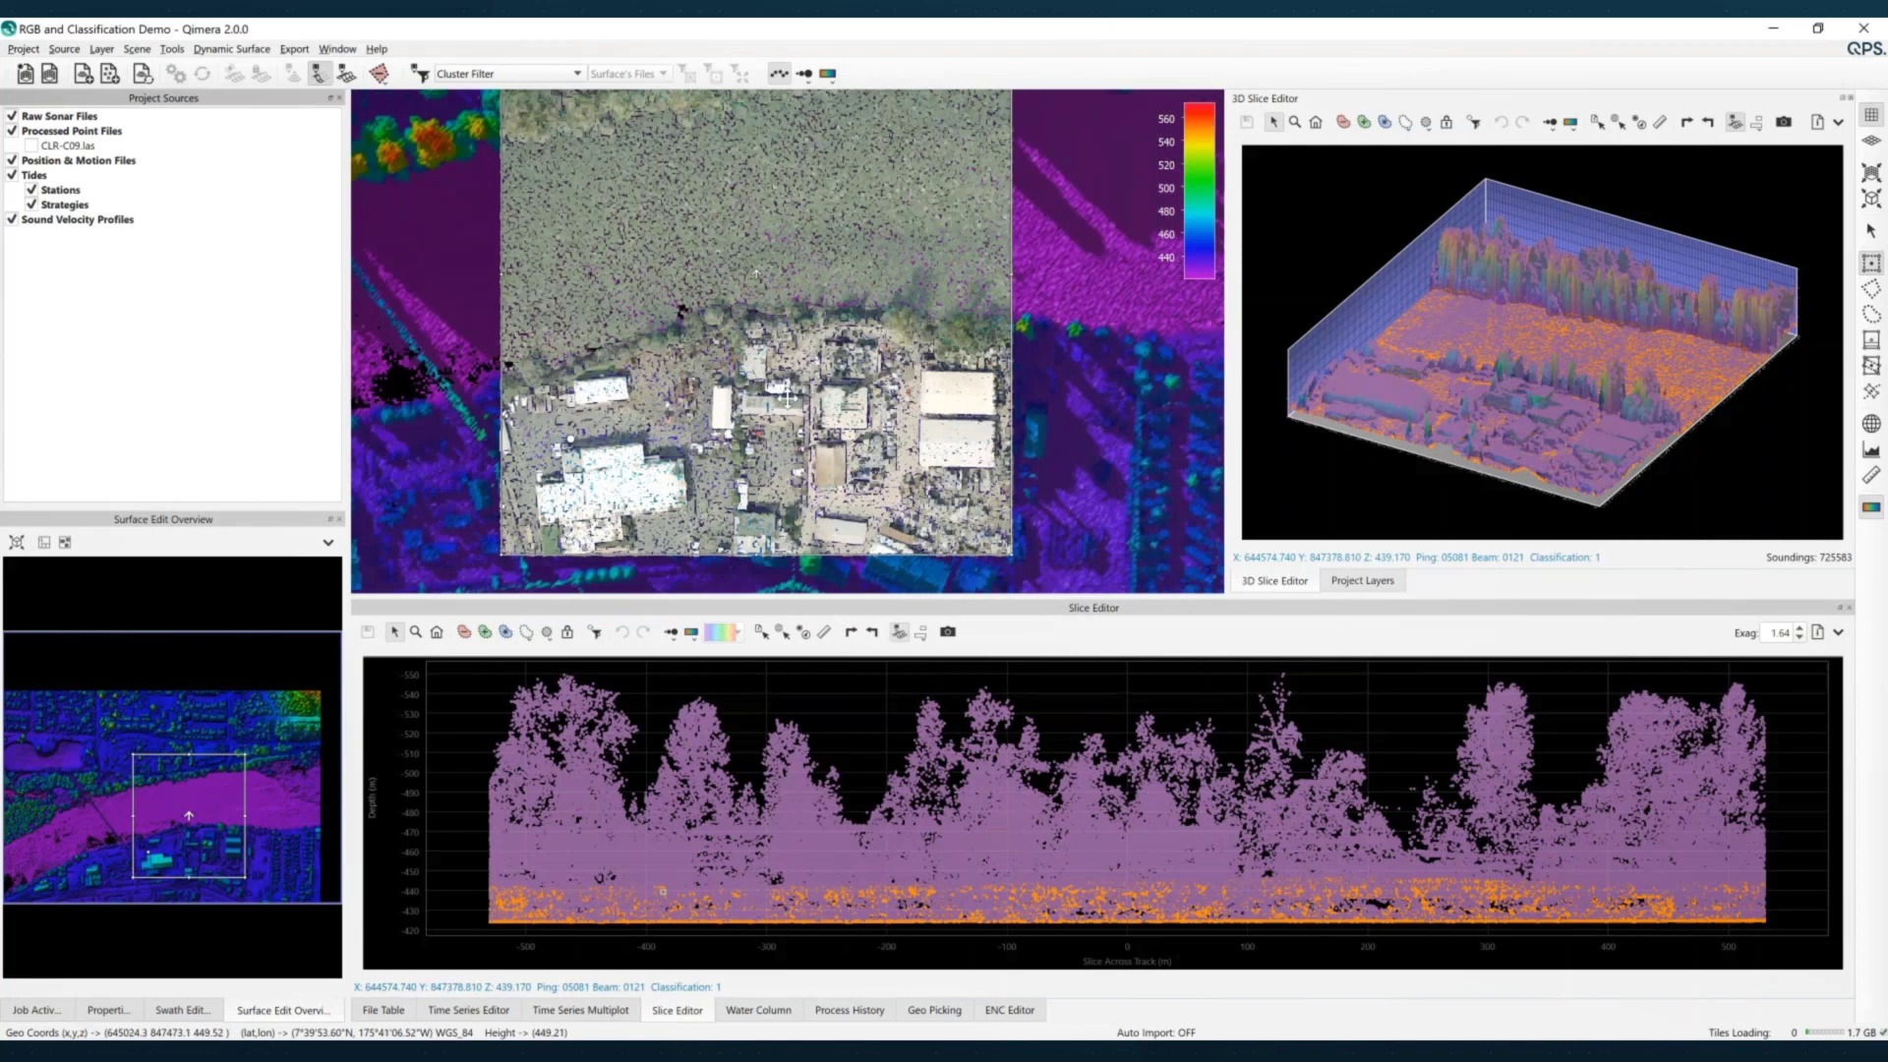
pyautogui.scroll(-1, 788, 397)
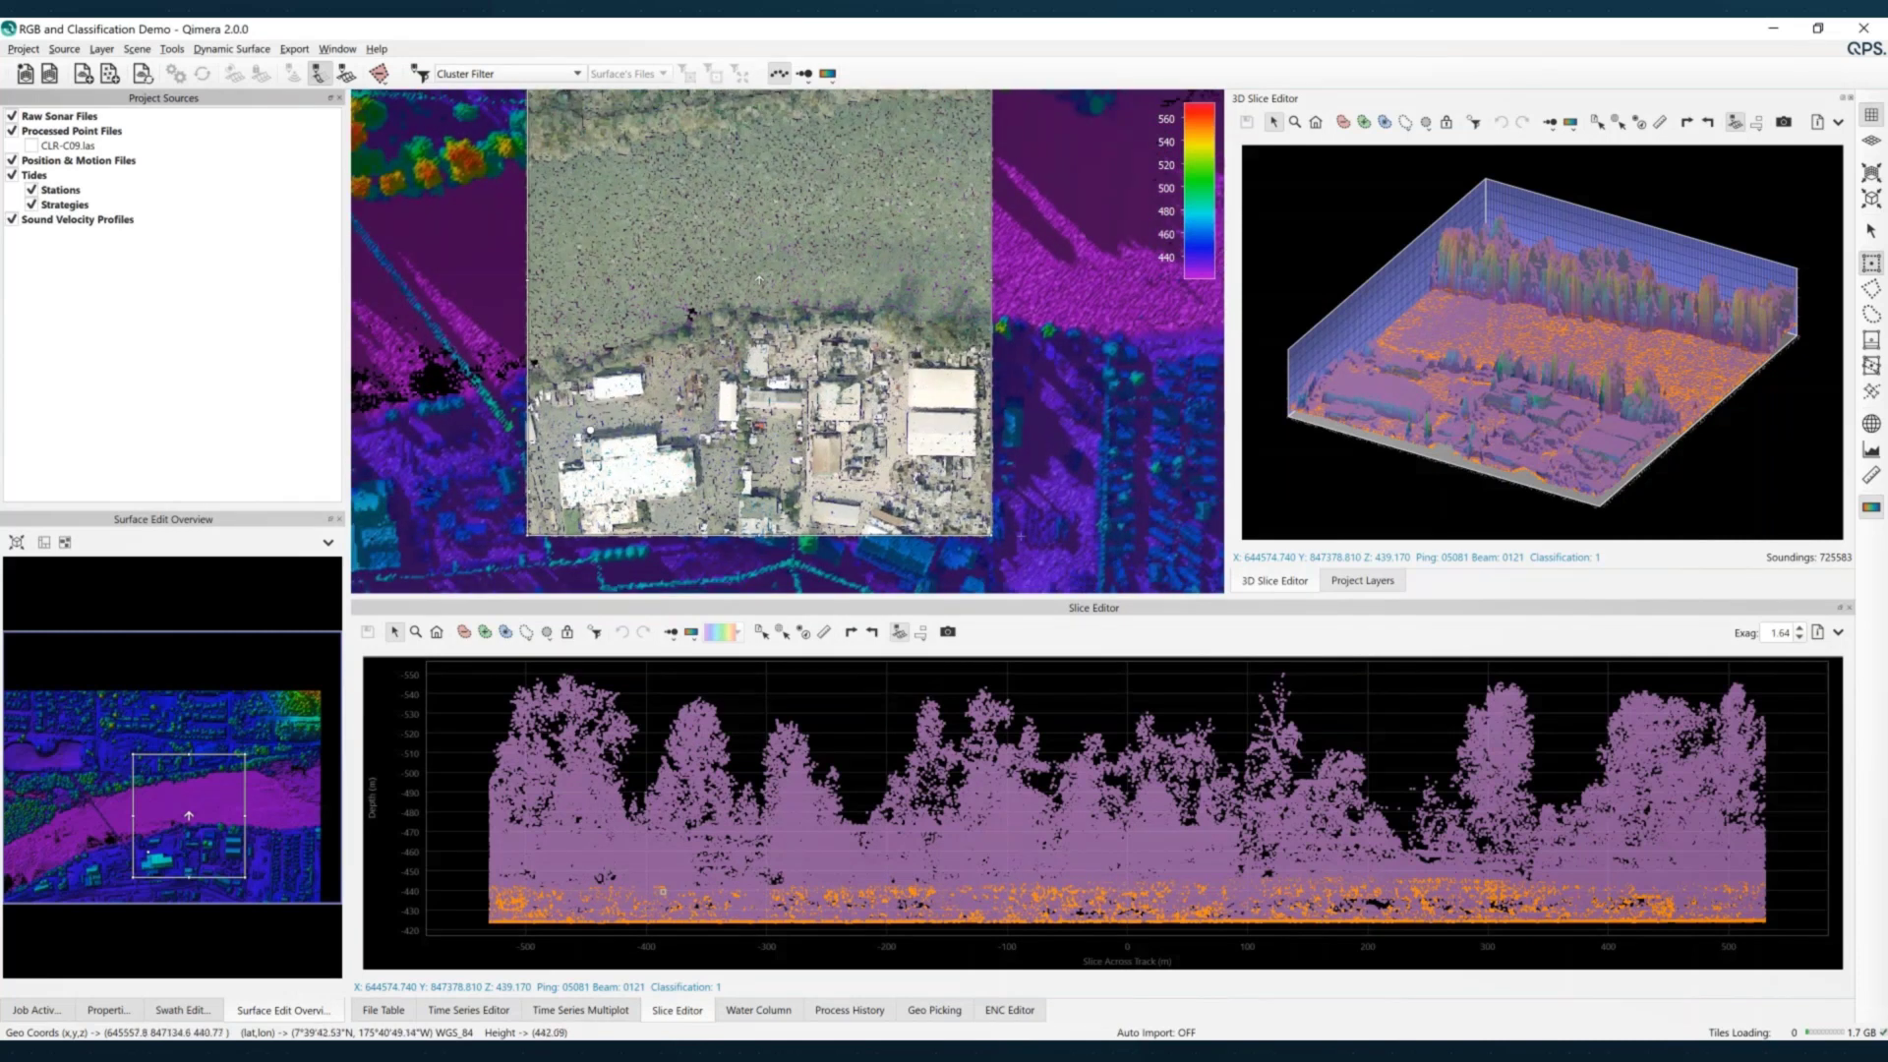
# View the slice plots colored by RGB and return their coloring to Classification
pyautogui.click(692, 636)
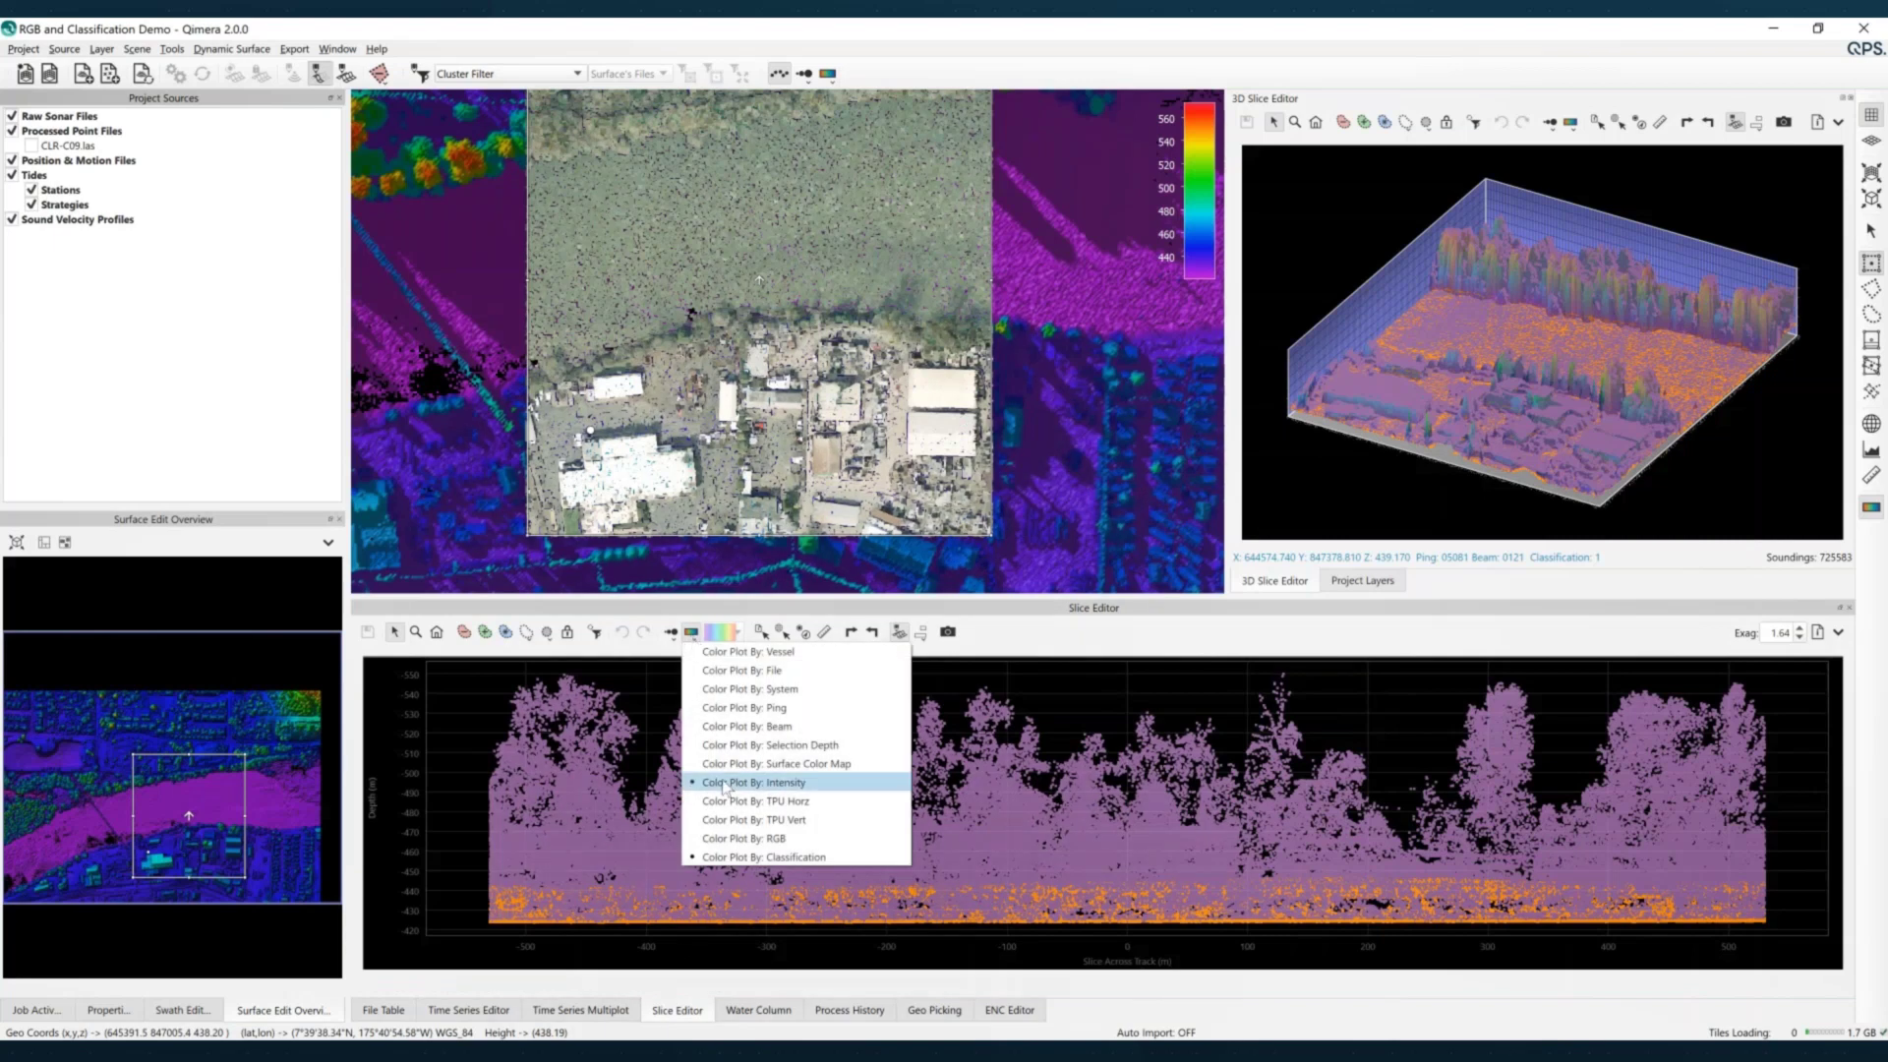
pyautogui.click(740, 842)
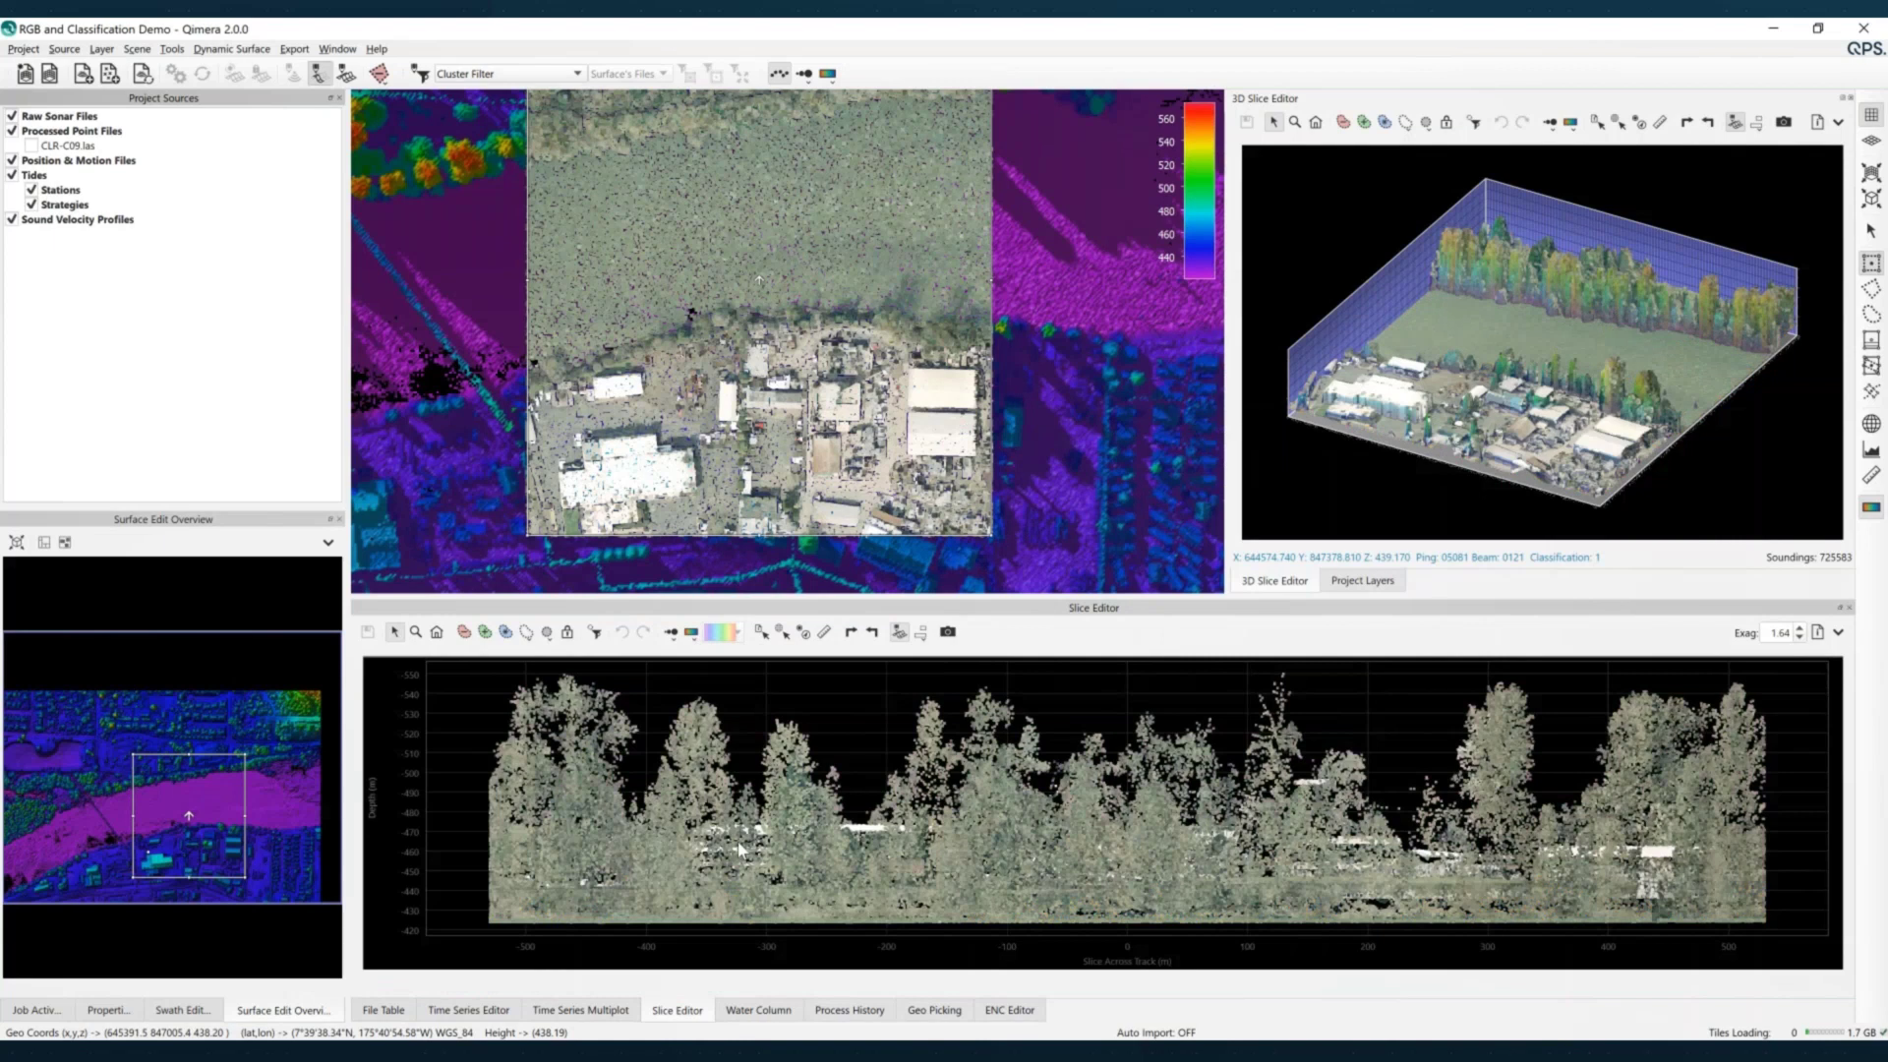
pyautogui.click(692, 634)
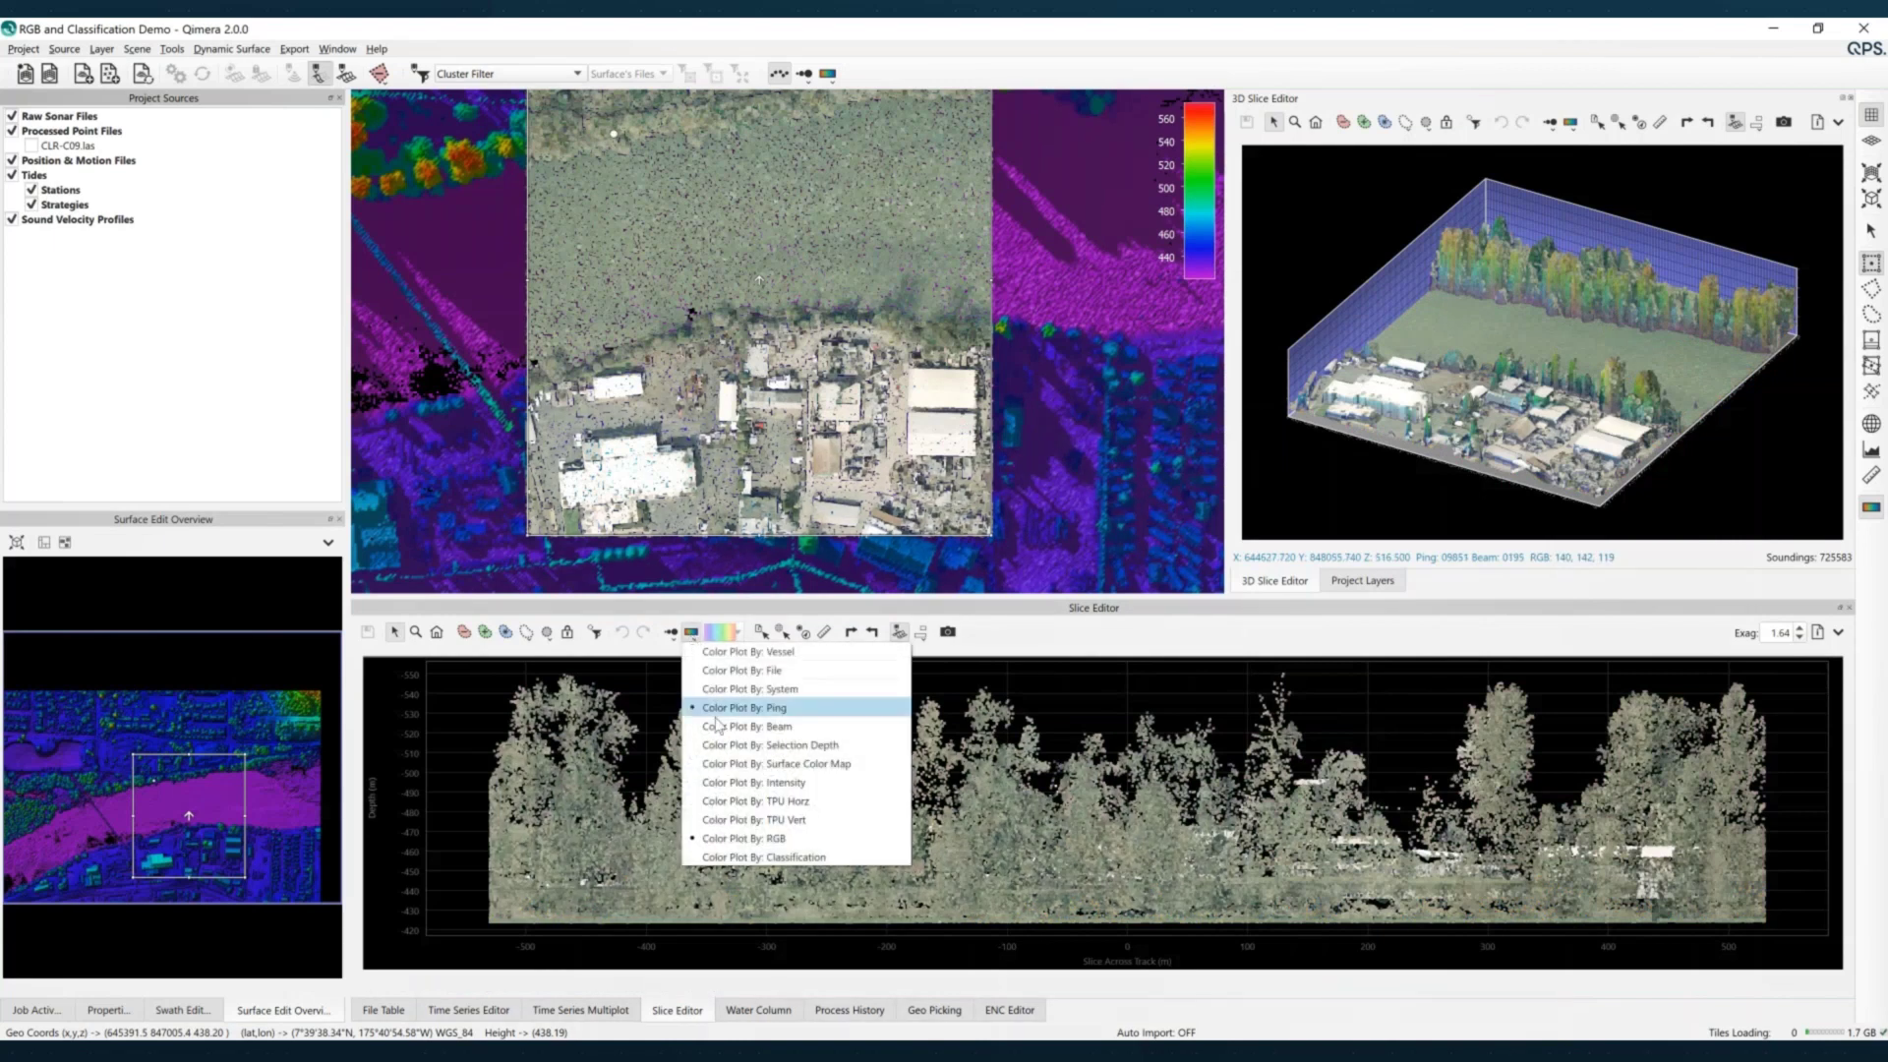
pyautogui.click(871, 857)
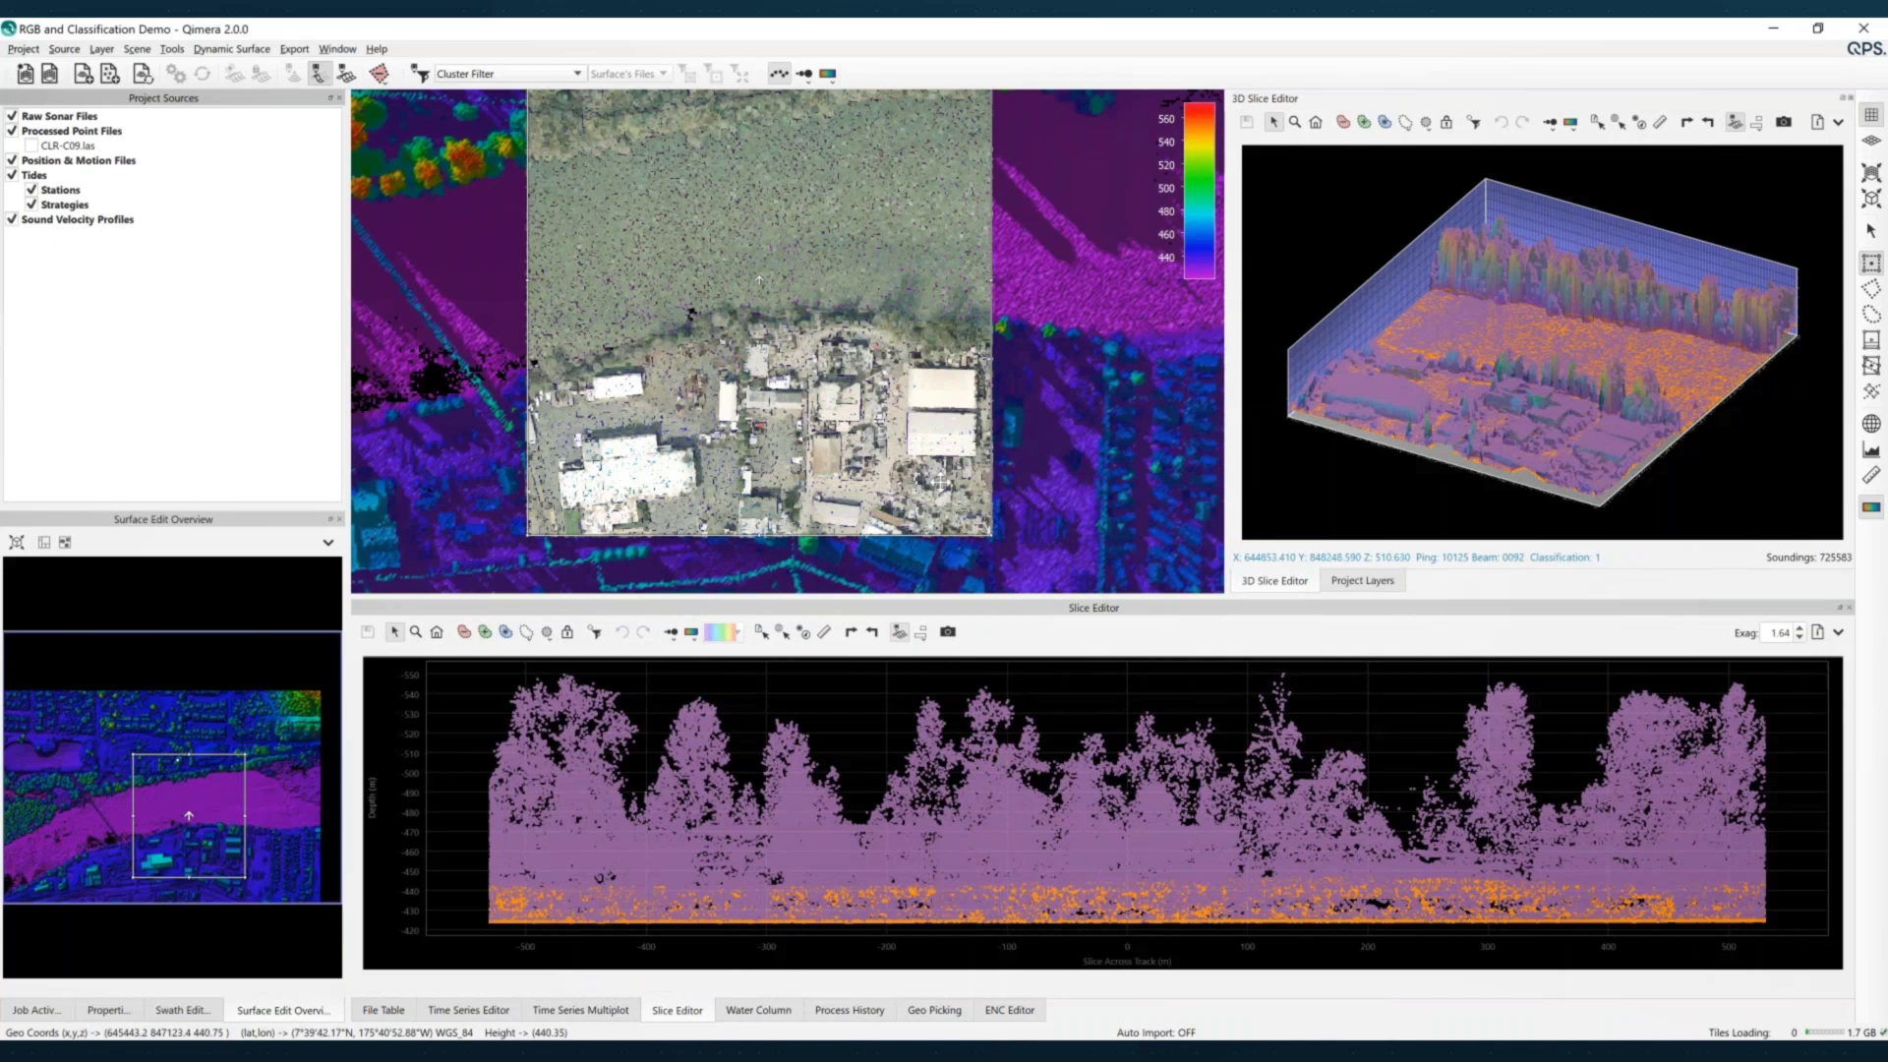
# Close the slice editing session and create a new filter profile named Reject Class 1
pyautogui.click(317, 73)
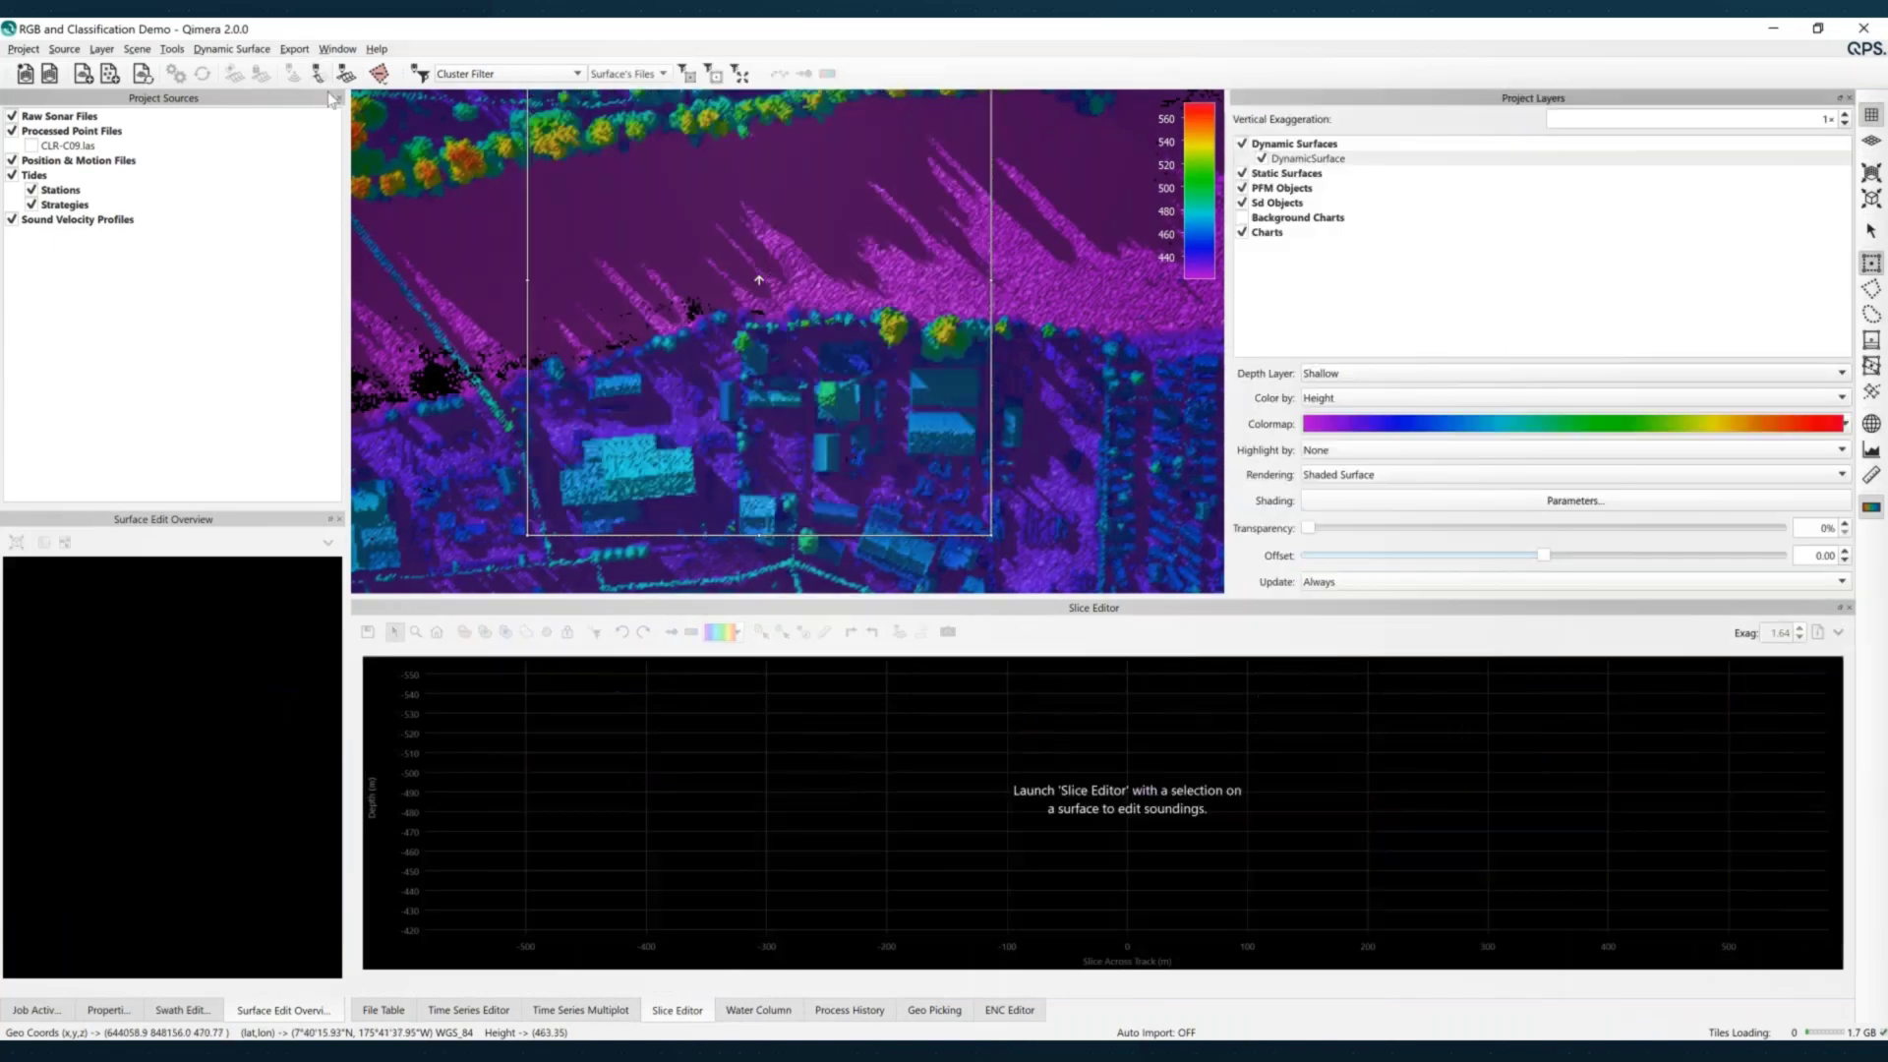
pyautogui.click(420, 79)
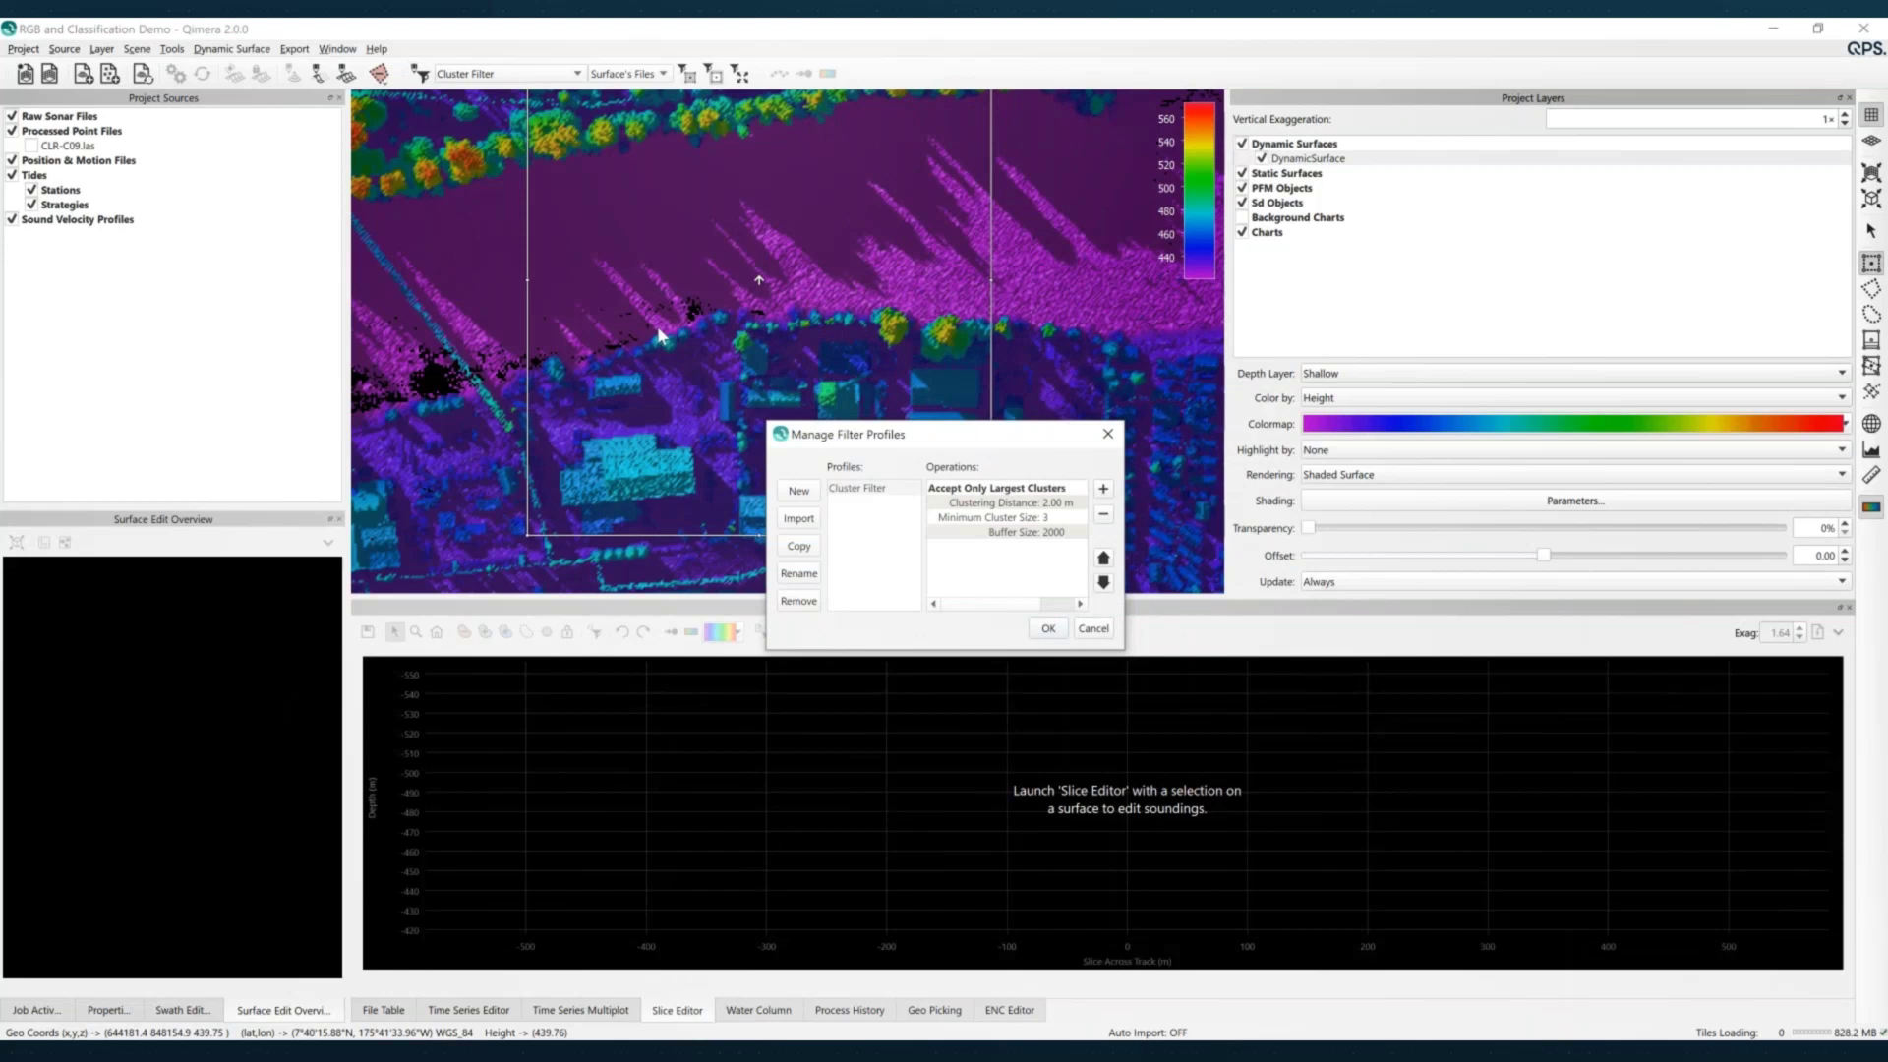
pyautogui.click(802, 495)
pyautogui.write('Reject Class')
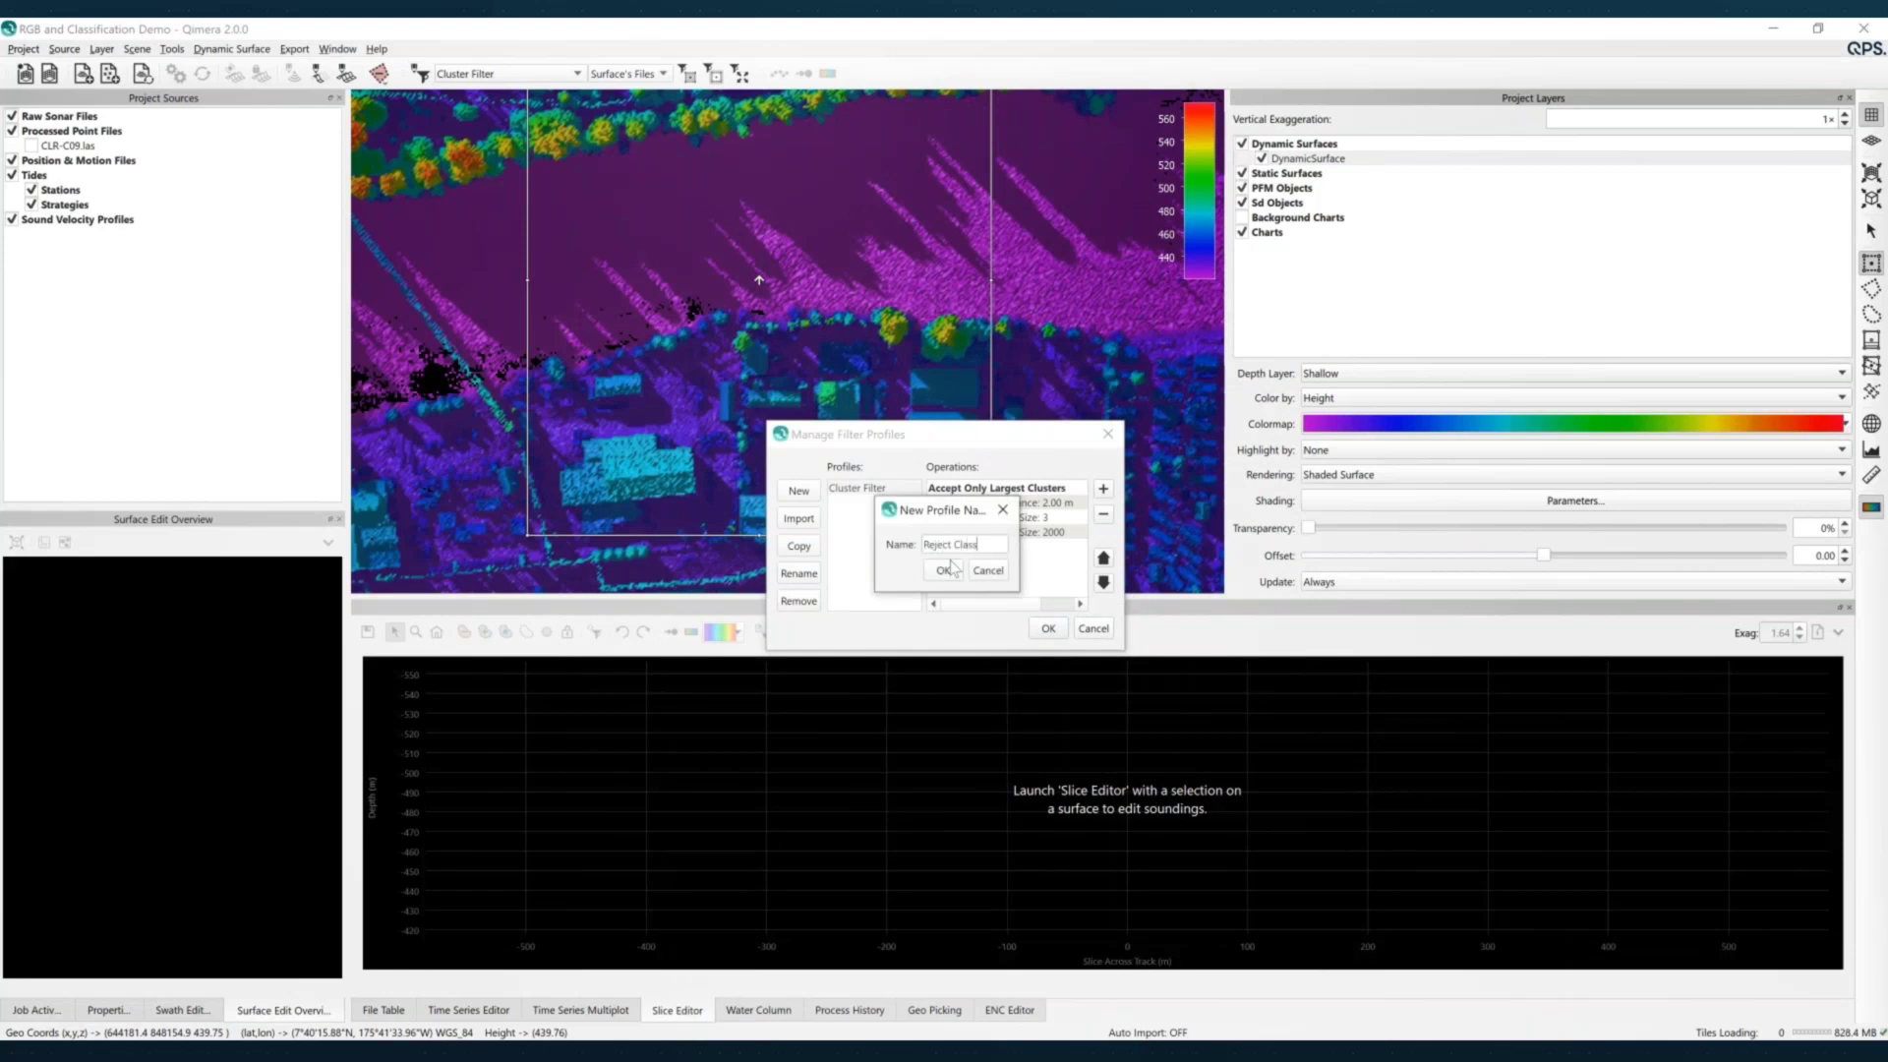
pyautogui.write(' 1')
pyautogui.click(945, 573)
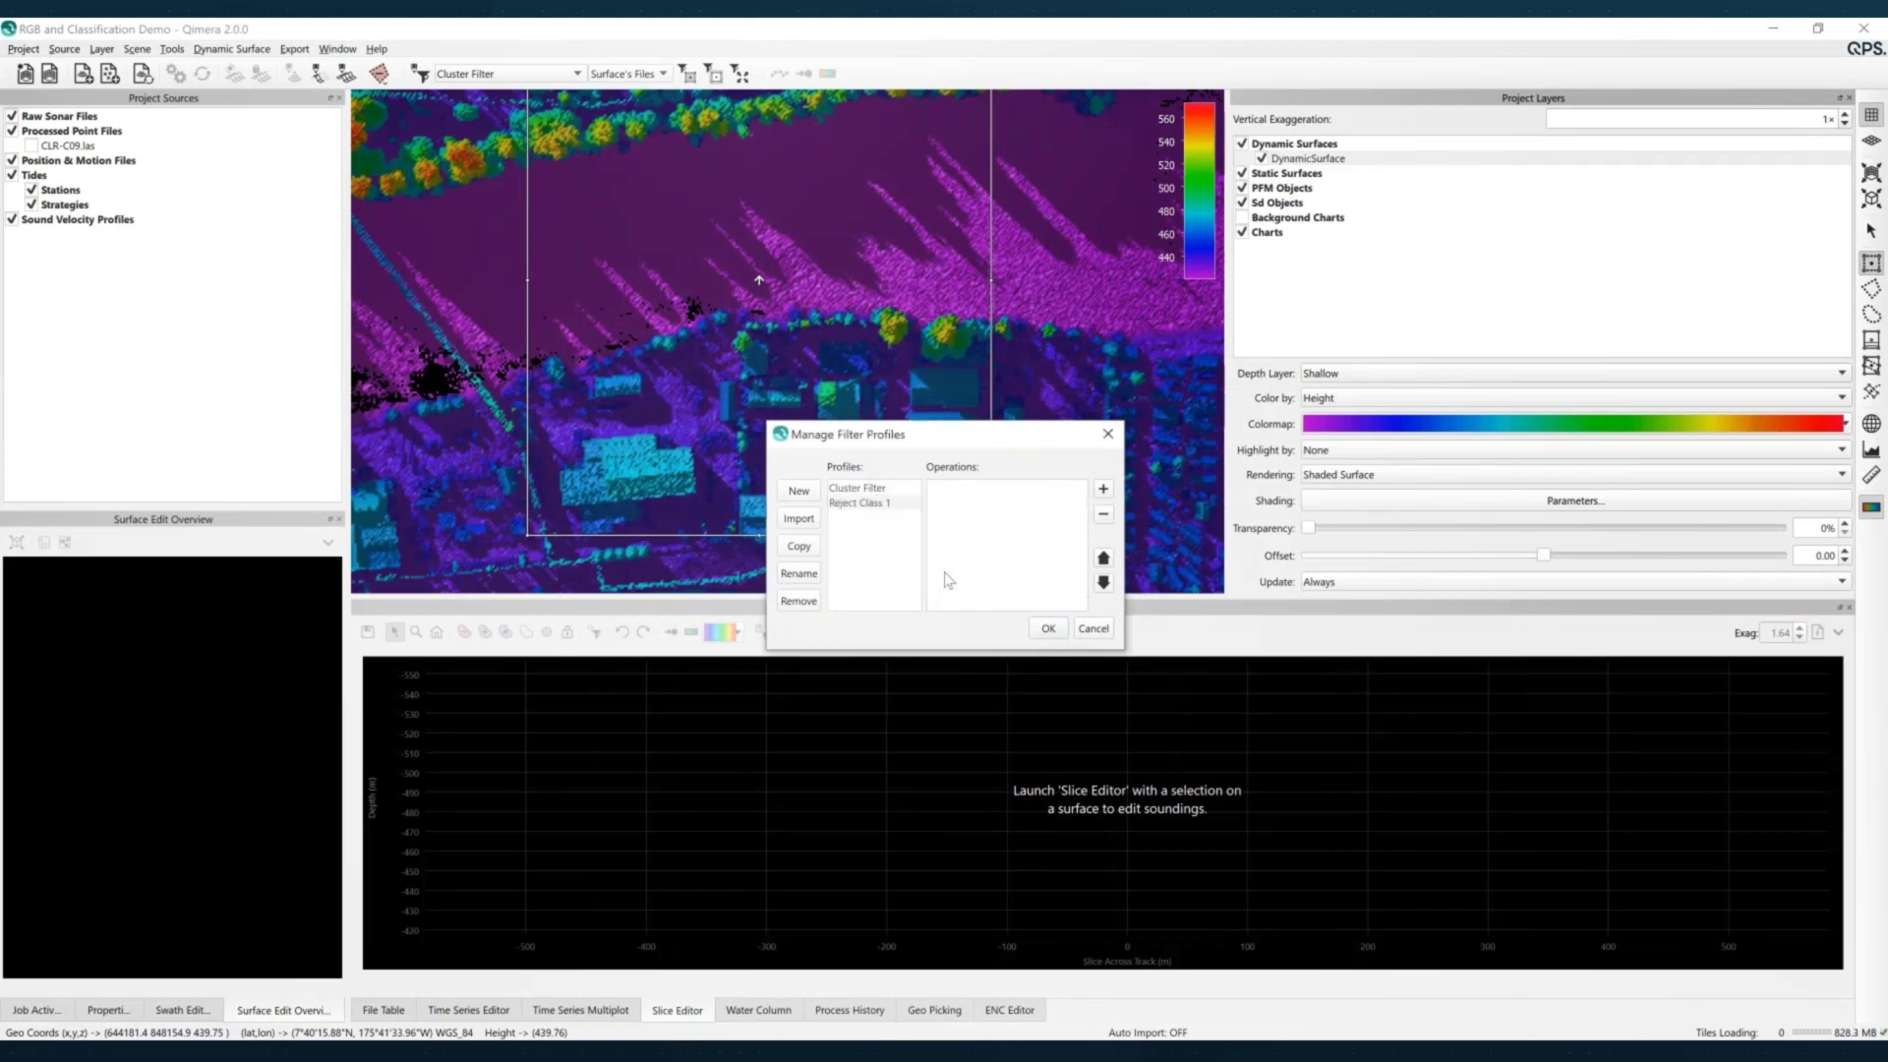
# Add the Reject or Accept Specific Classification(s) operation to the Reject Class 1 profile with action Reject and classification 1, and save it
pyautogui.click(899, 504)
pyautogui.click(1105, 492)
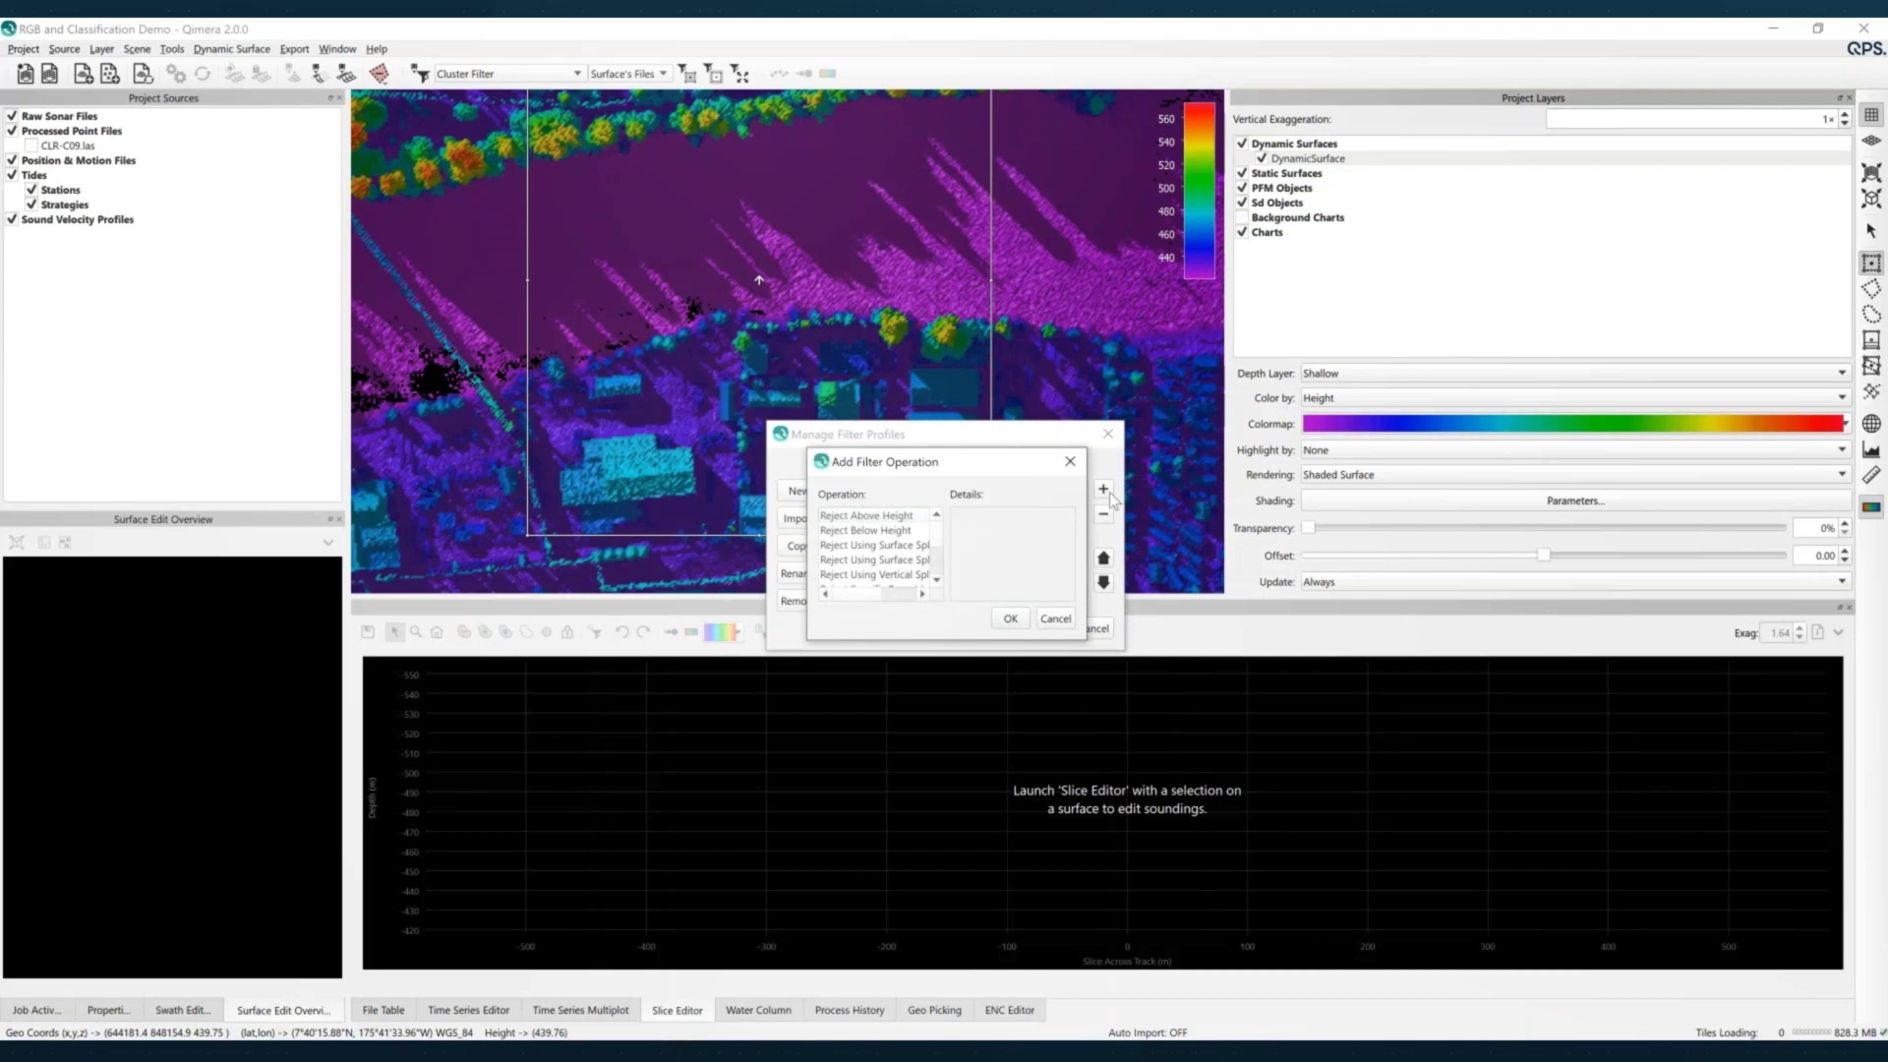
pyautogui.moveTo(938, 528); pyautogui.dragTo(938, 568)
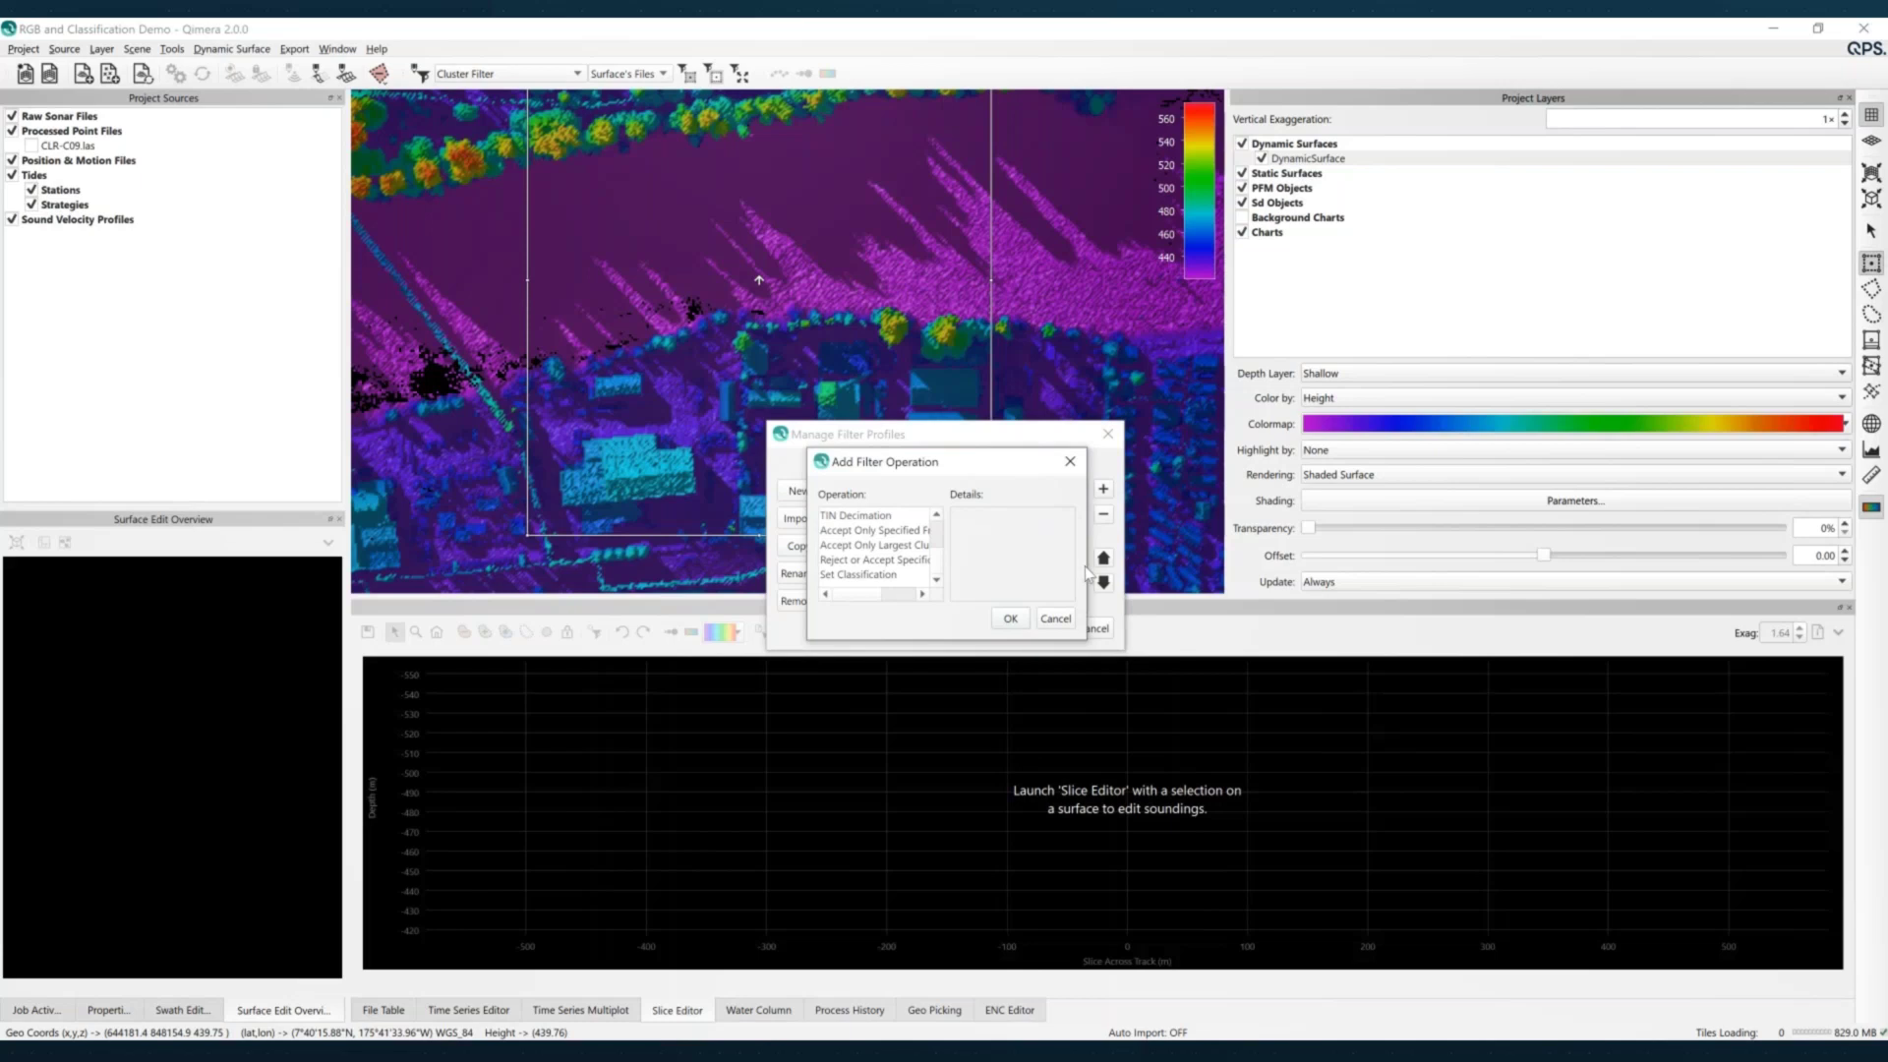
pyautogui.moveTo(1089, 572); pyautogui.dragTo(1233, 574)
pyautogui.click(947, 563)
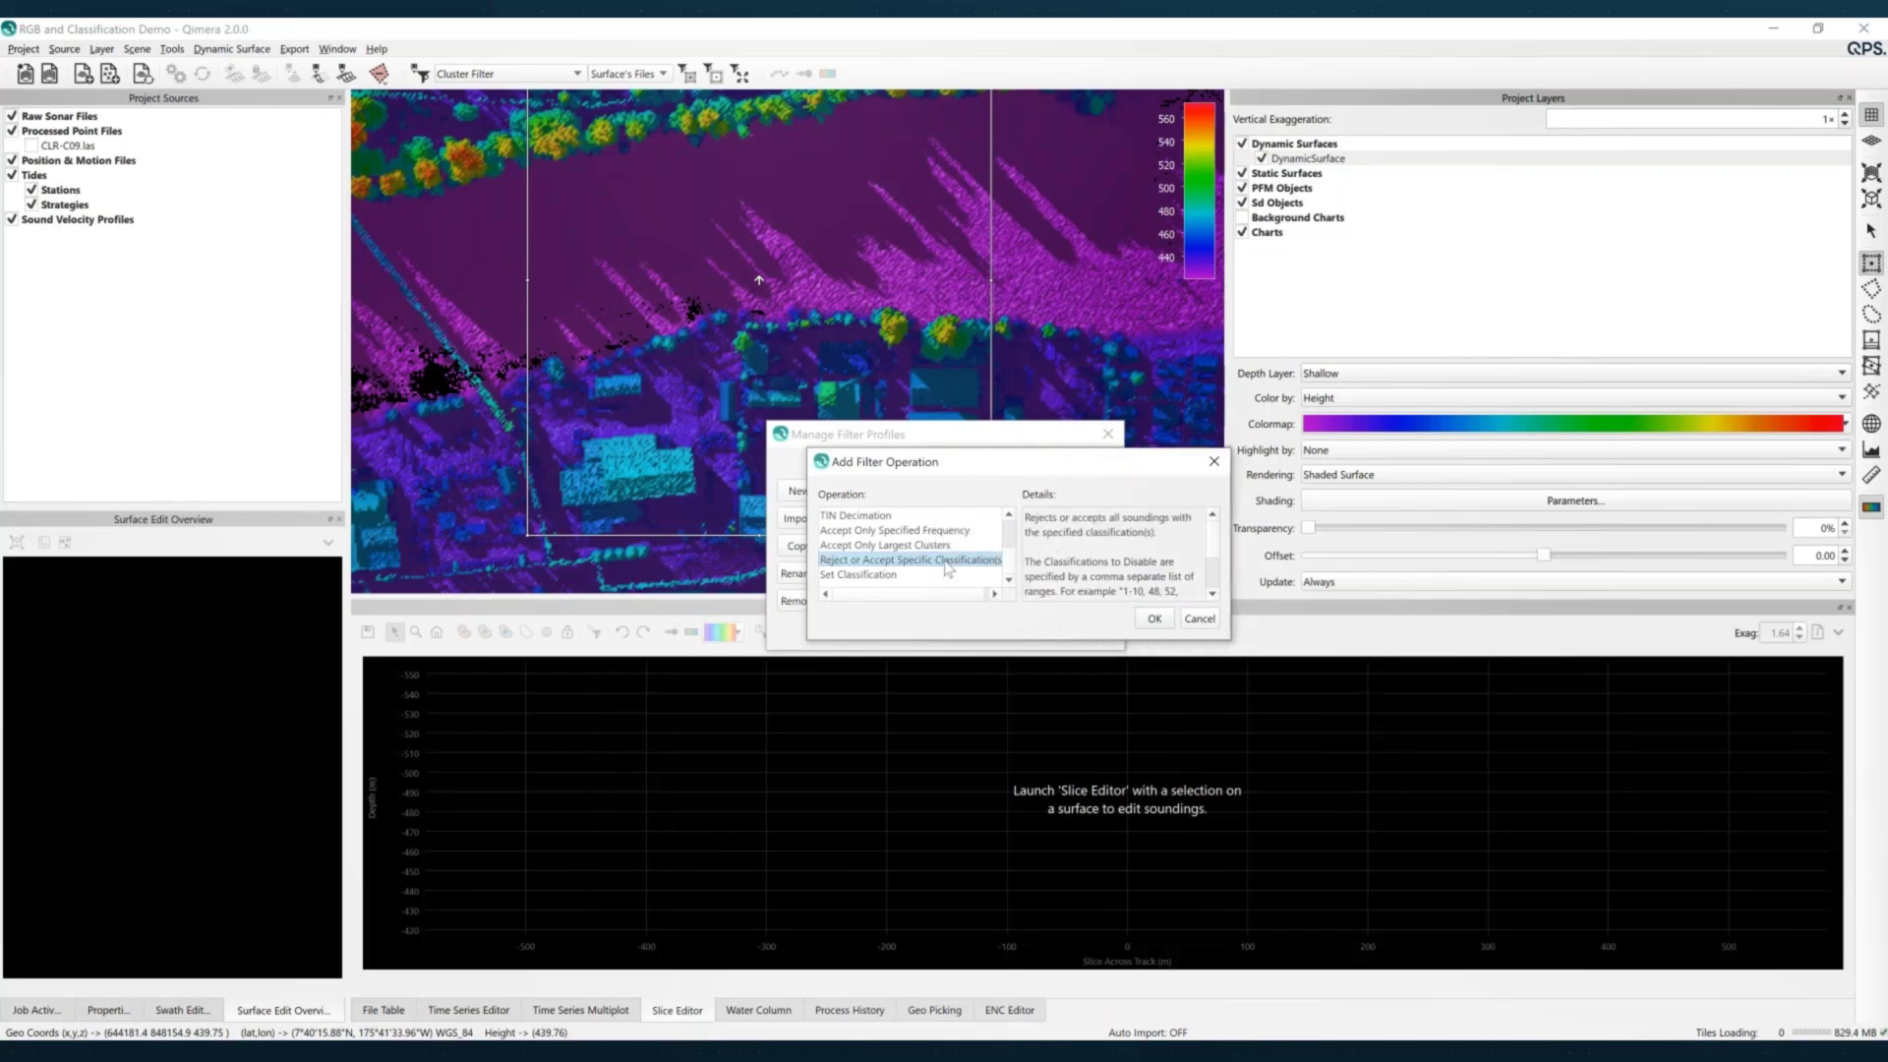
pyautogui.click(1154, 621)
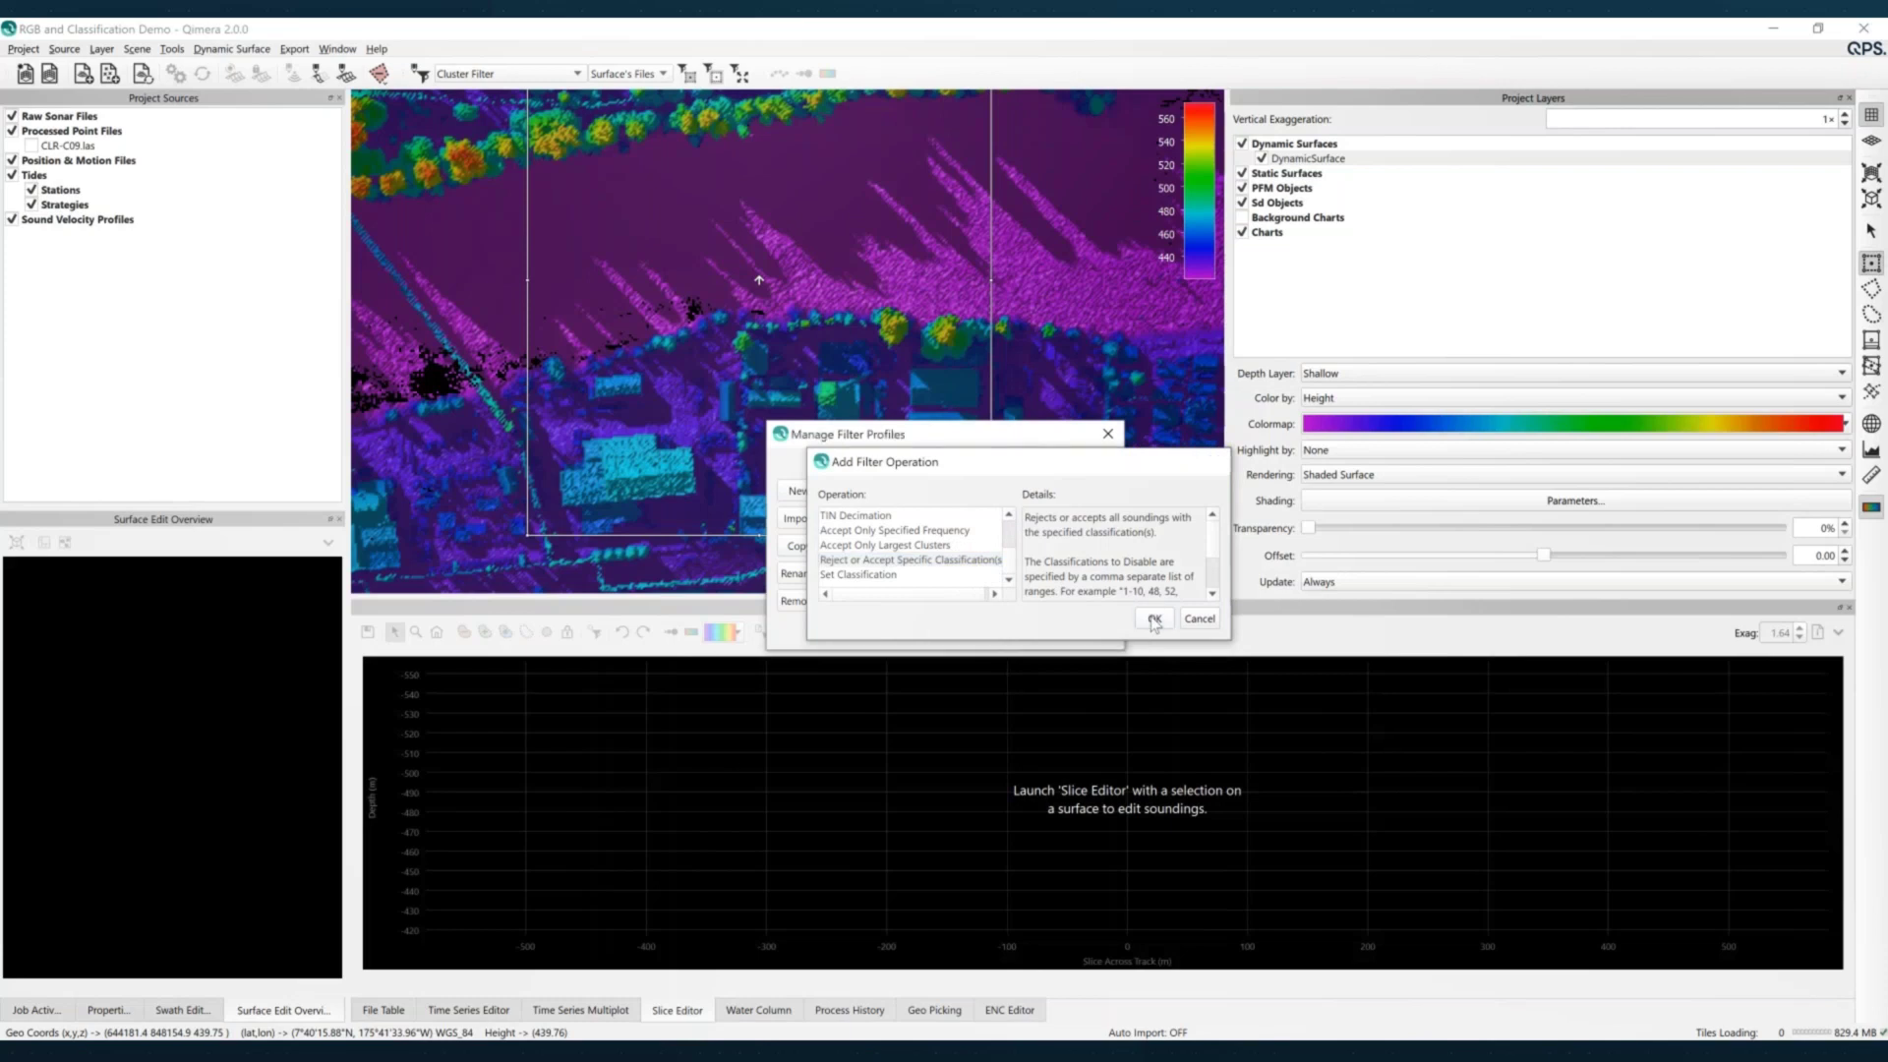
pyautogui.click(1041, 519)
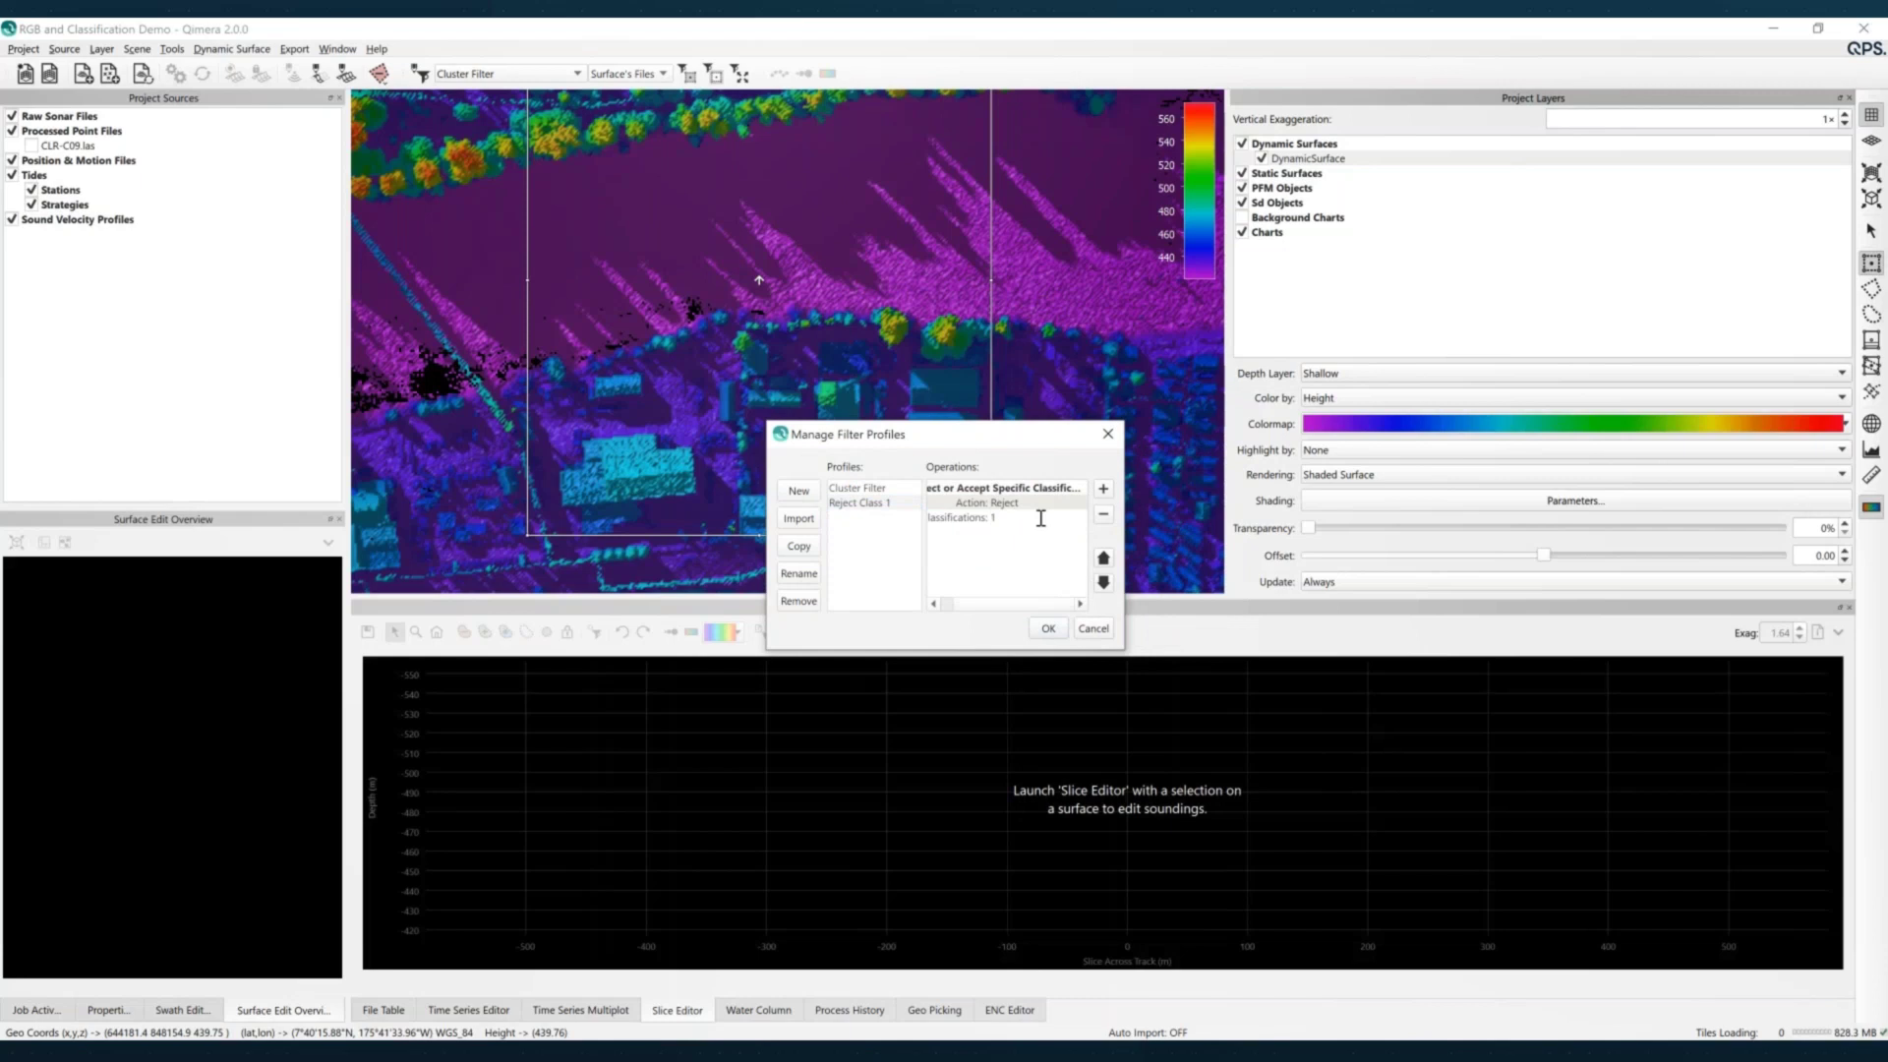
pyautogui.click(1048, 631)
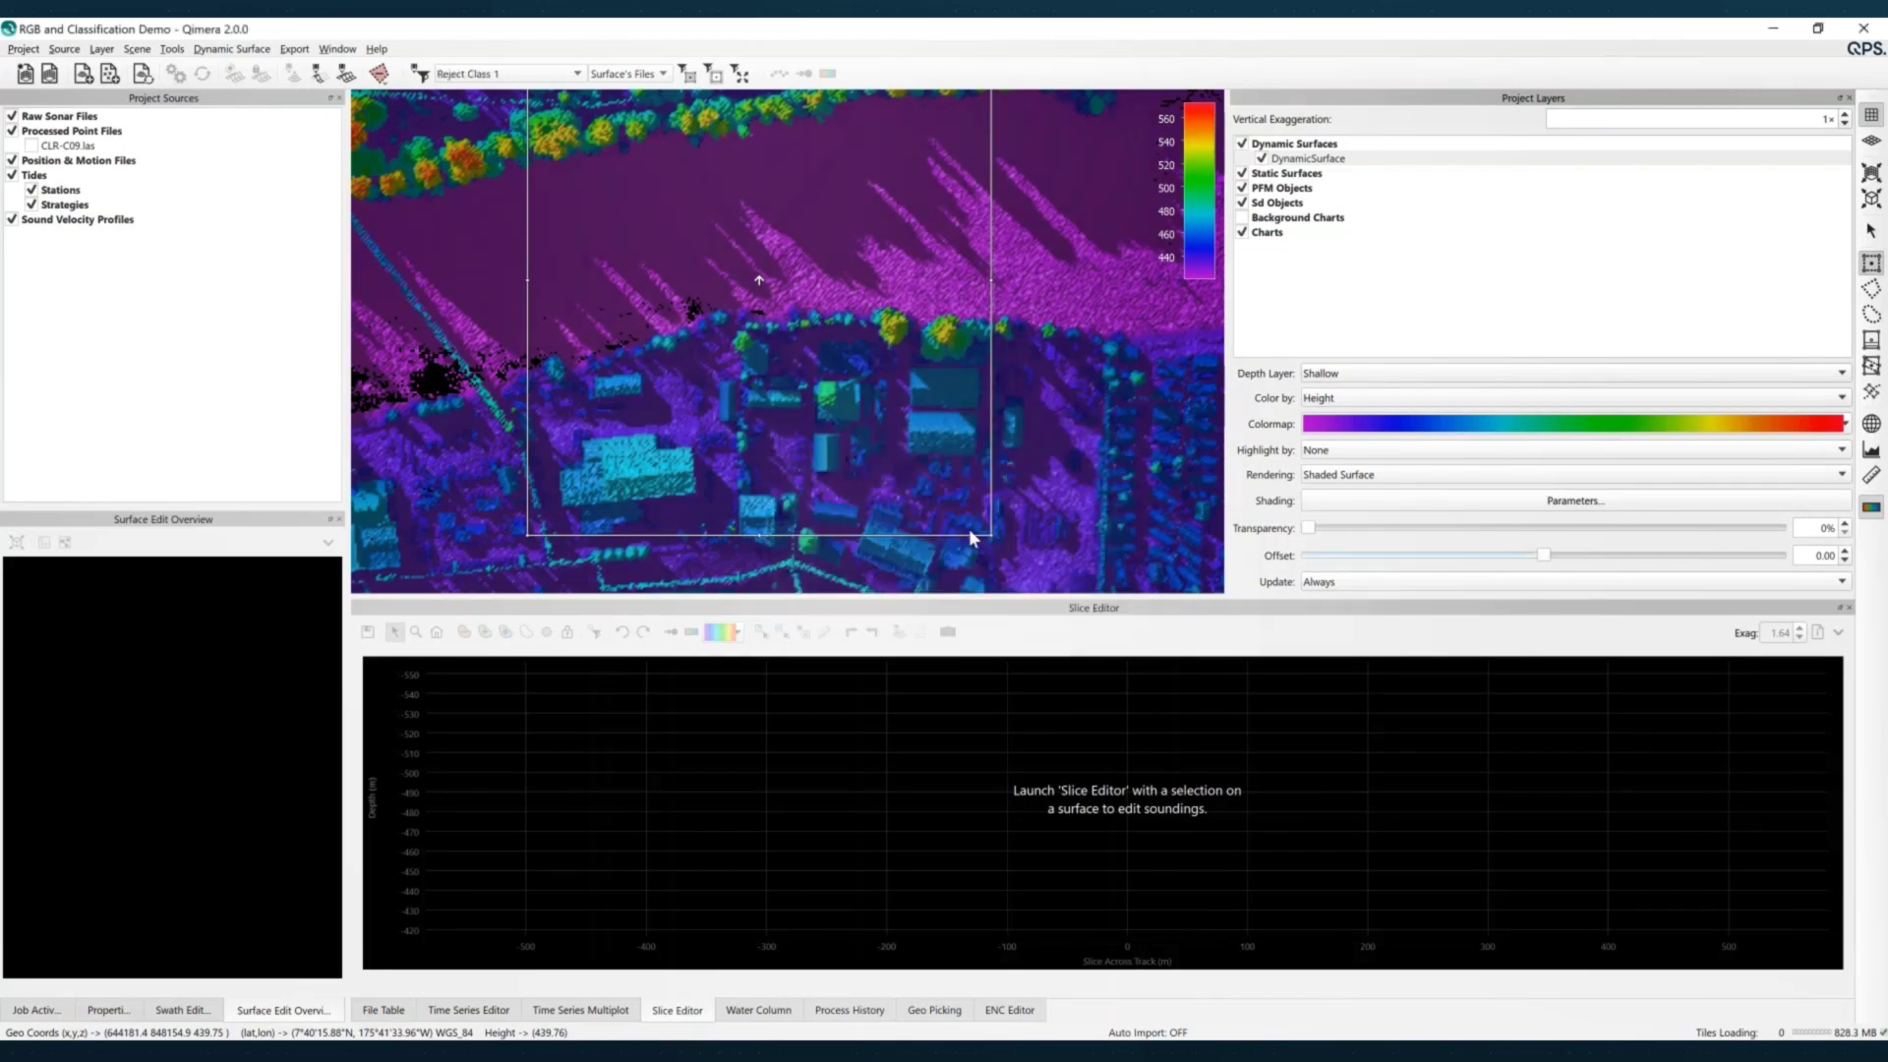
# Select a rectangular area over the buildings south of the river, including the angled building near the linear feature
pyautogui.scroll(-1, 935, 511)
pyautogui.moveTo(935, 510); pyautogui.dragTo(685, 216)
pyautogui.scroll(4, 685, 216)
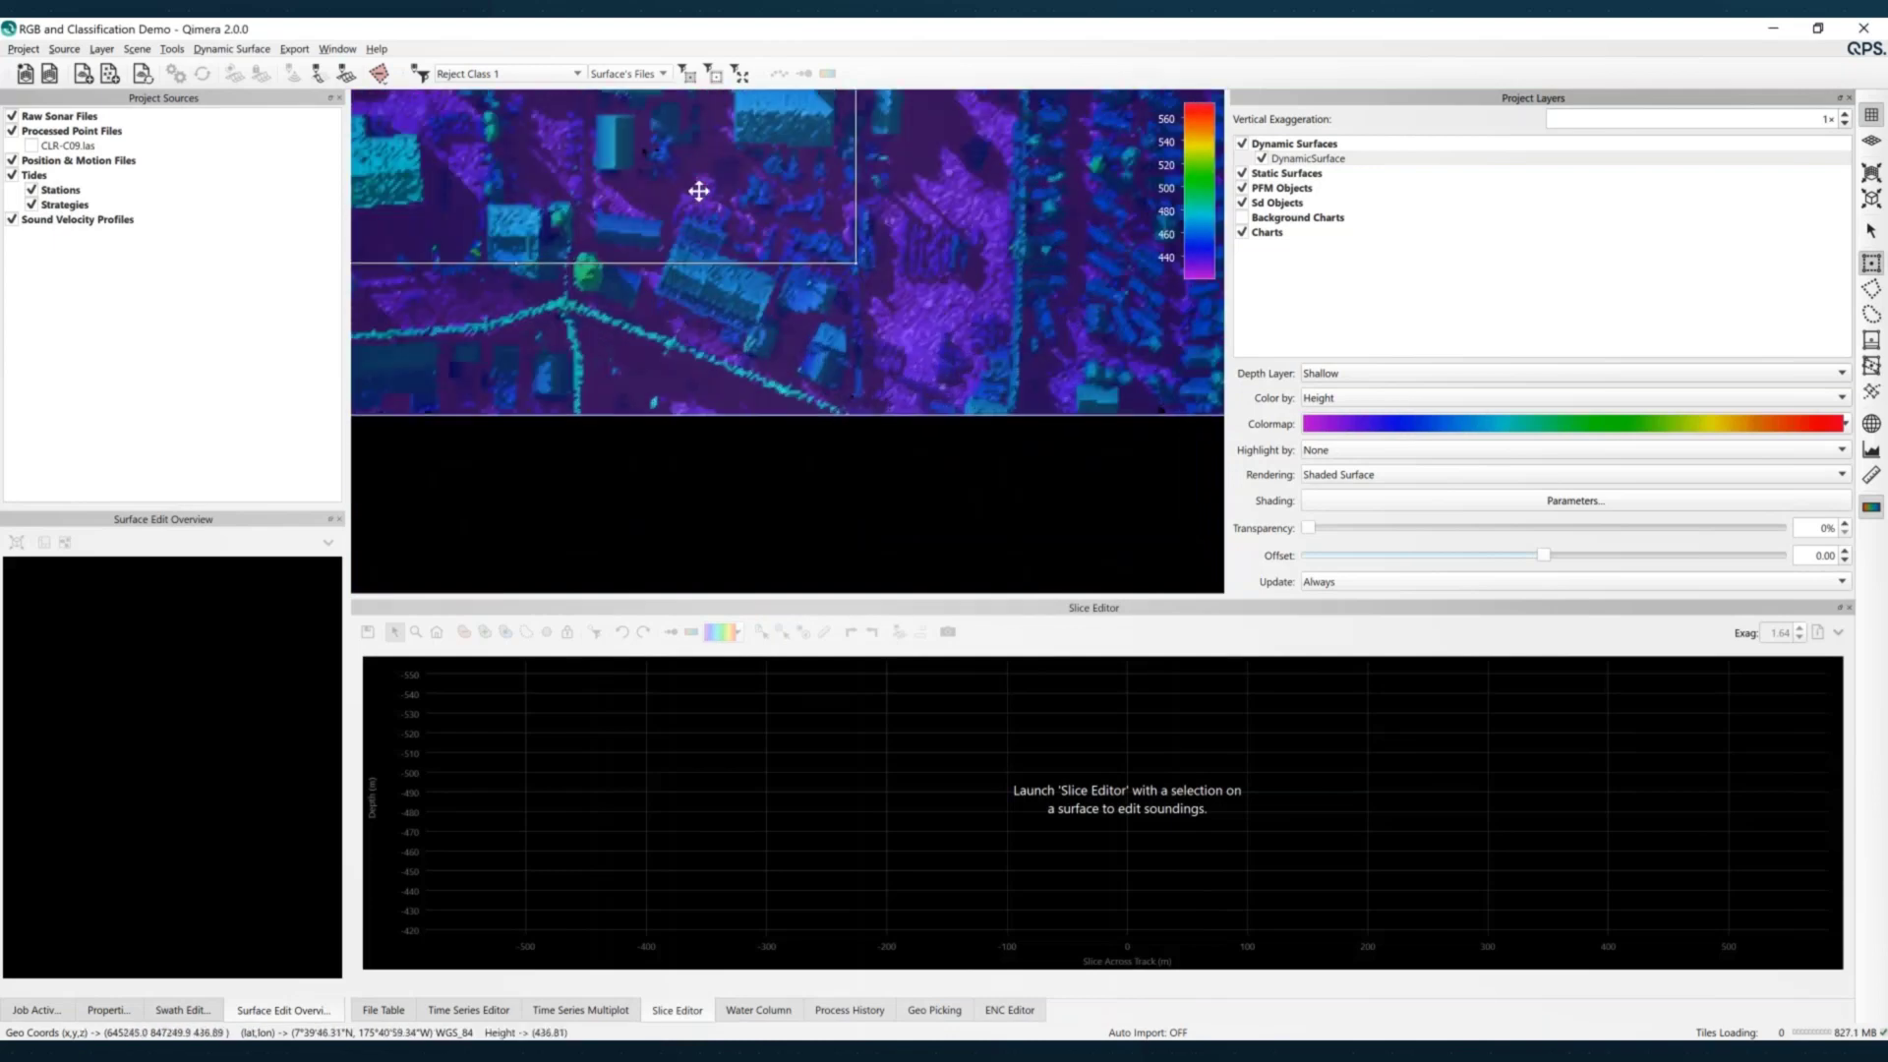
pyautogui.moveTo(990, 507); pyautogui.dragTo(670, 164)
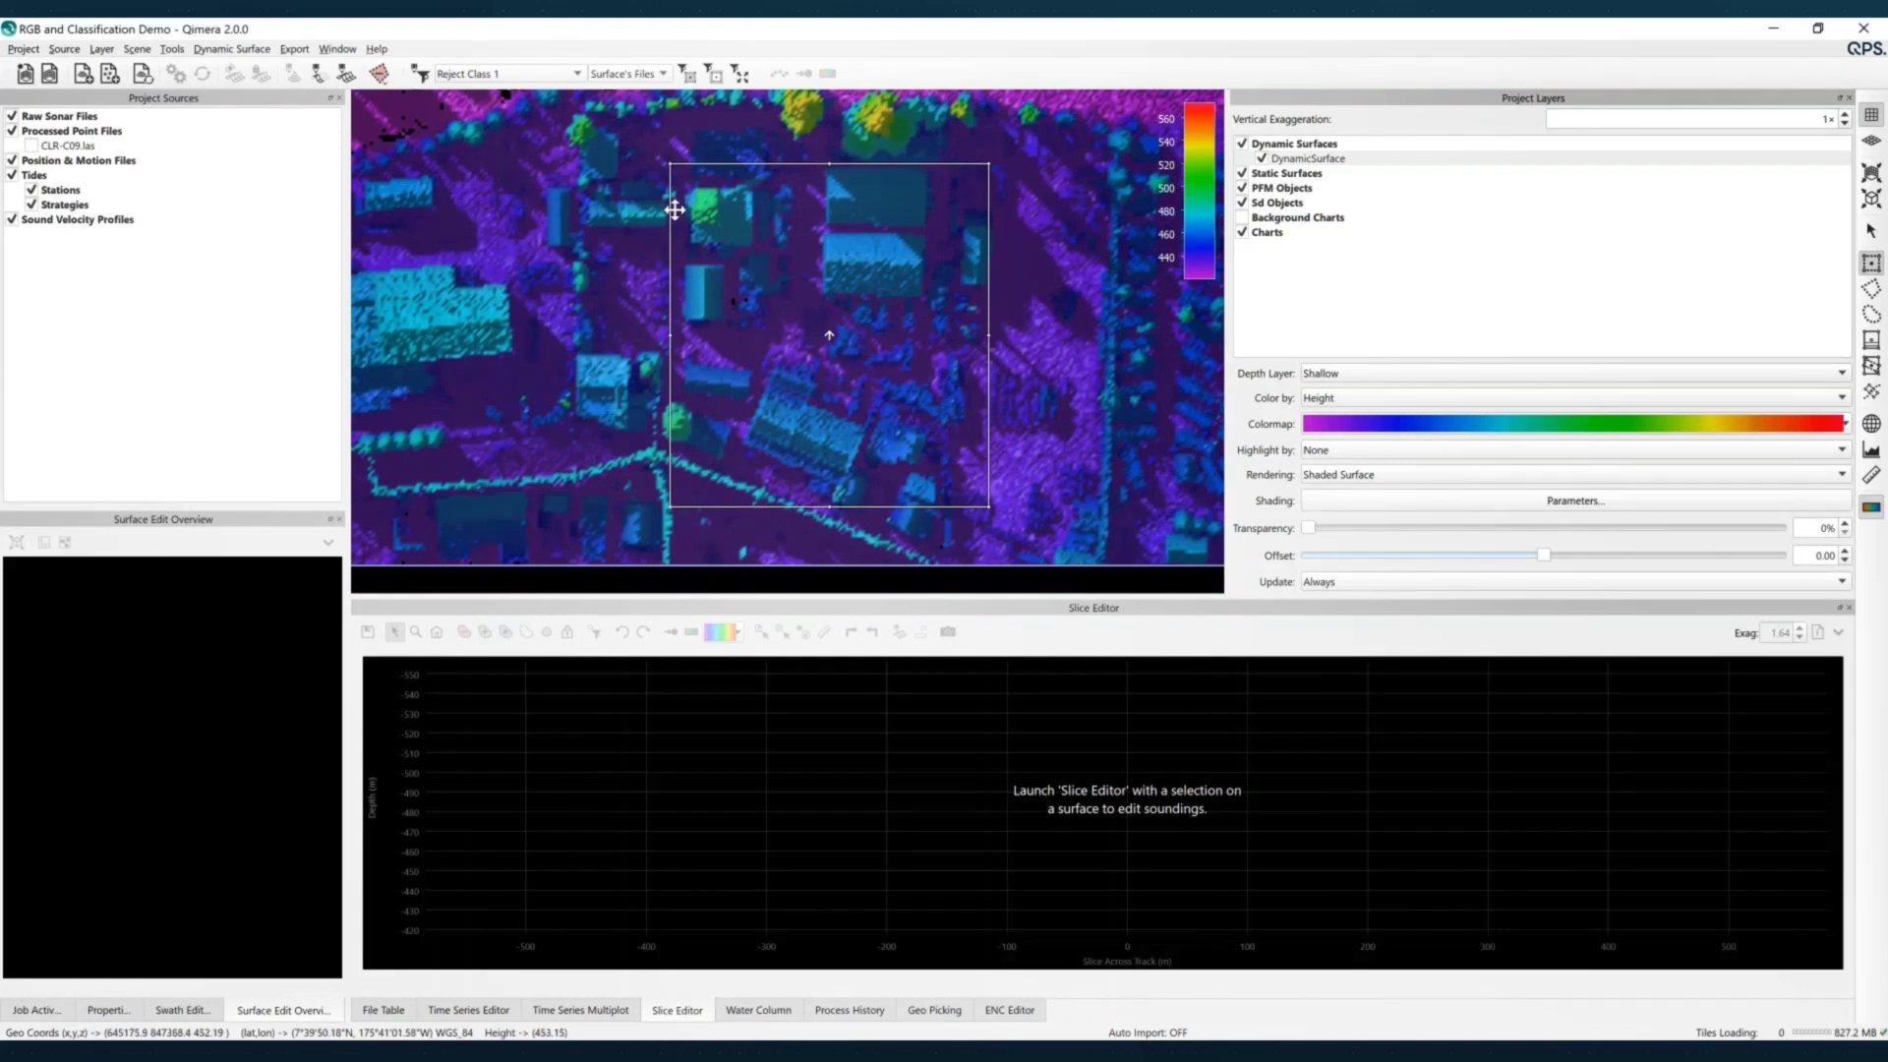
# Filter the selected building area with the Reject Class 1 profile in the Slice Editor and save the edits before closing it
pyautogui.click(326, 77)
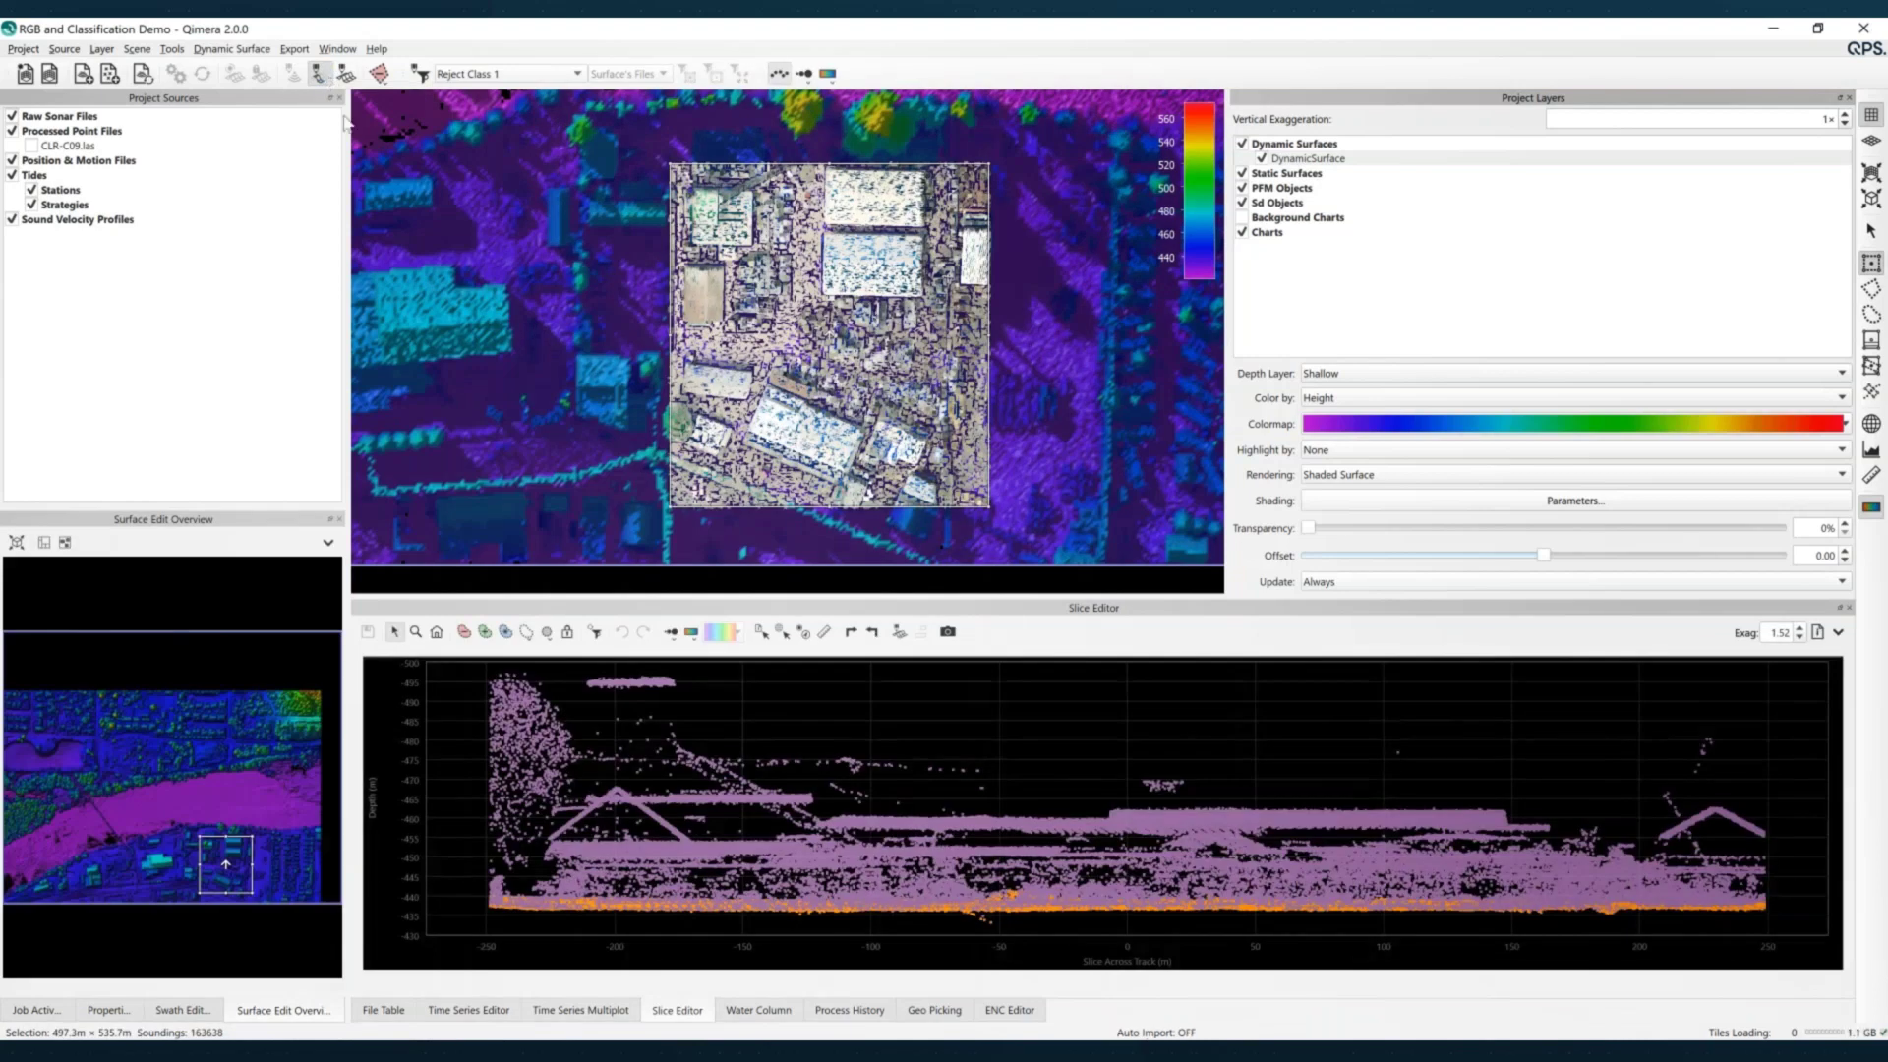
pyautogui.click(596, 634)
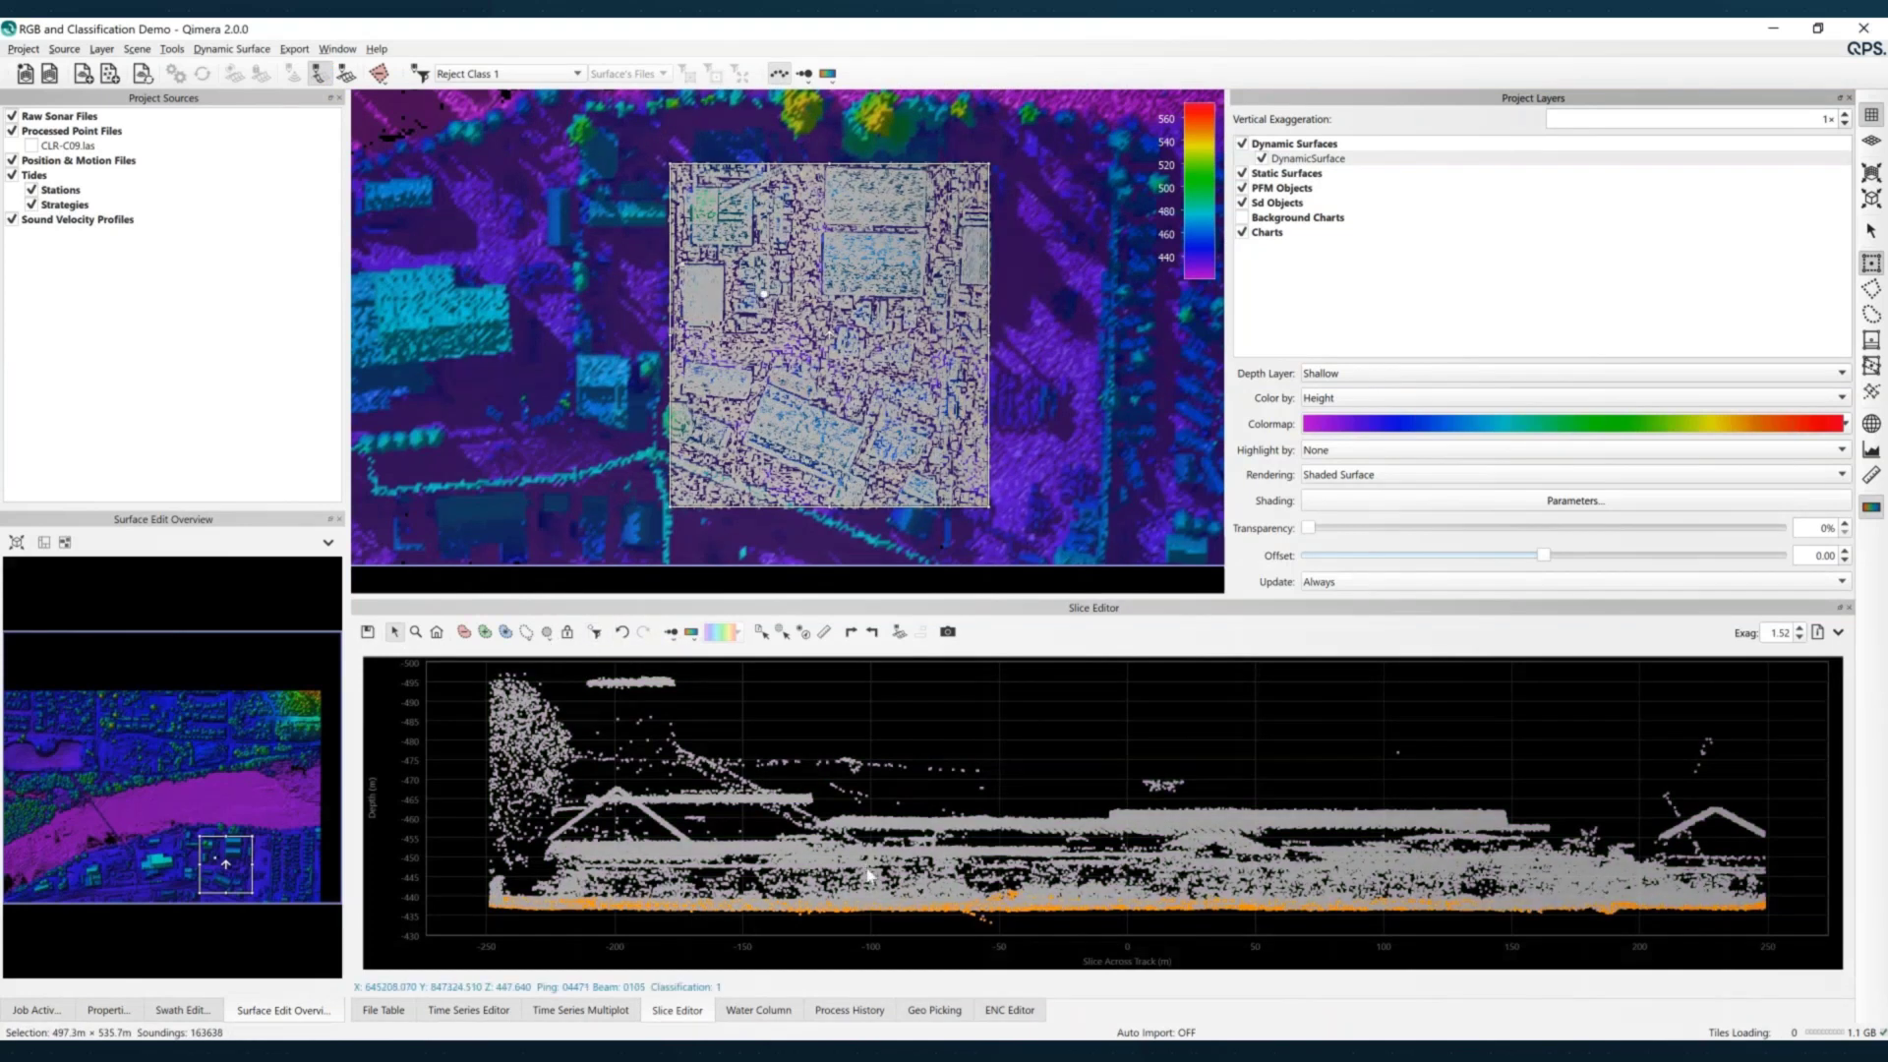
pyautogui.click(368, 633)
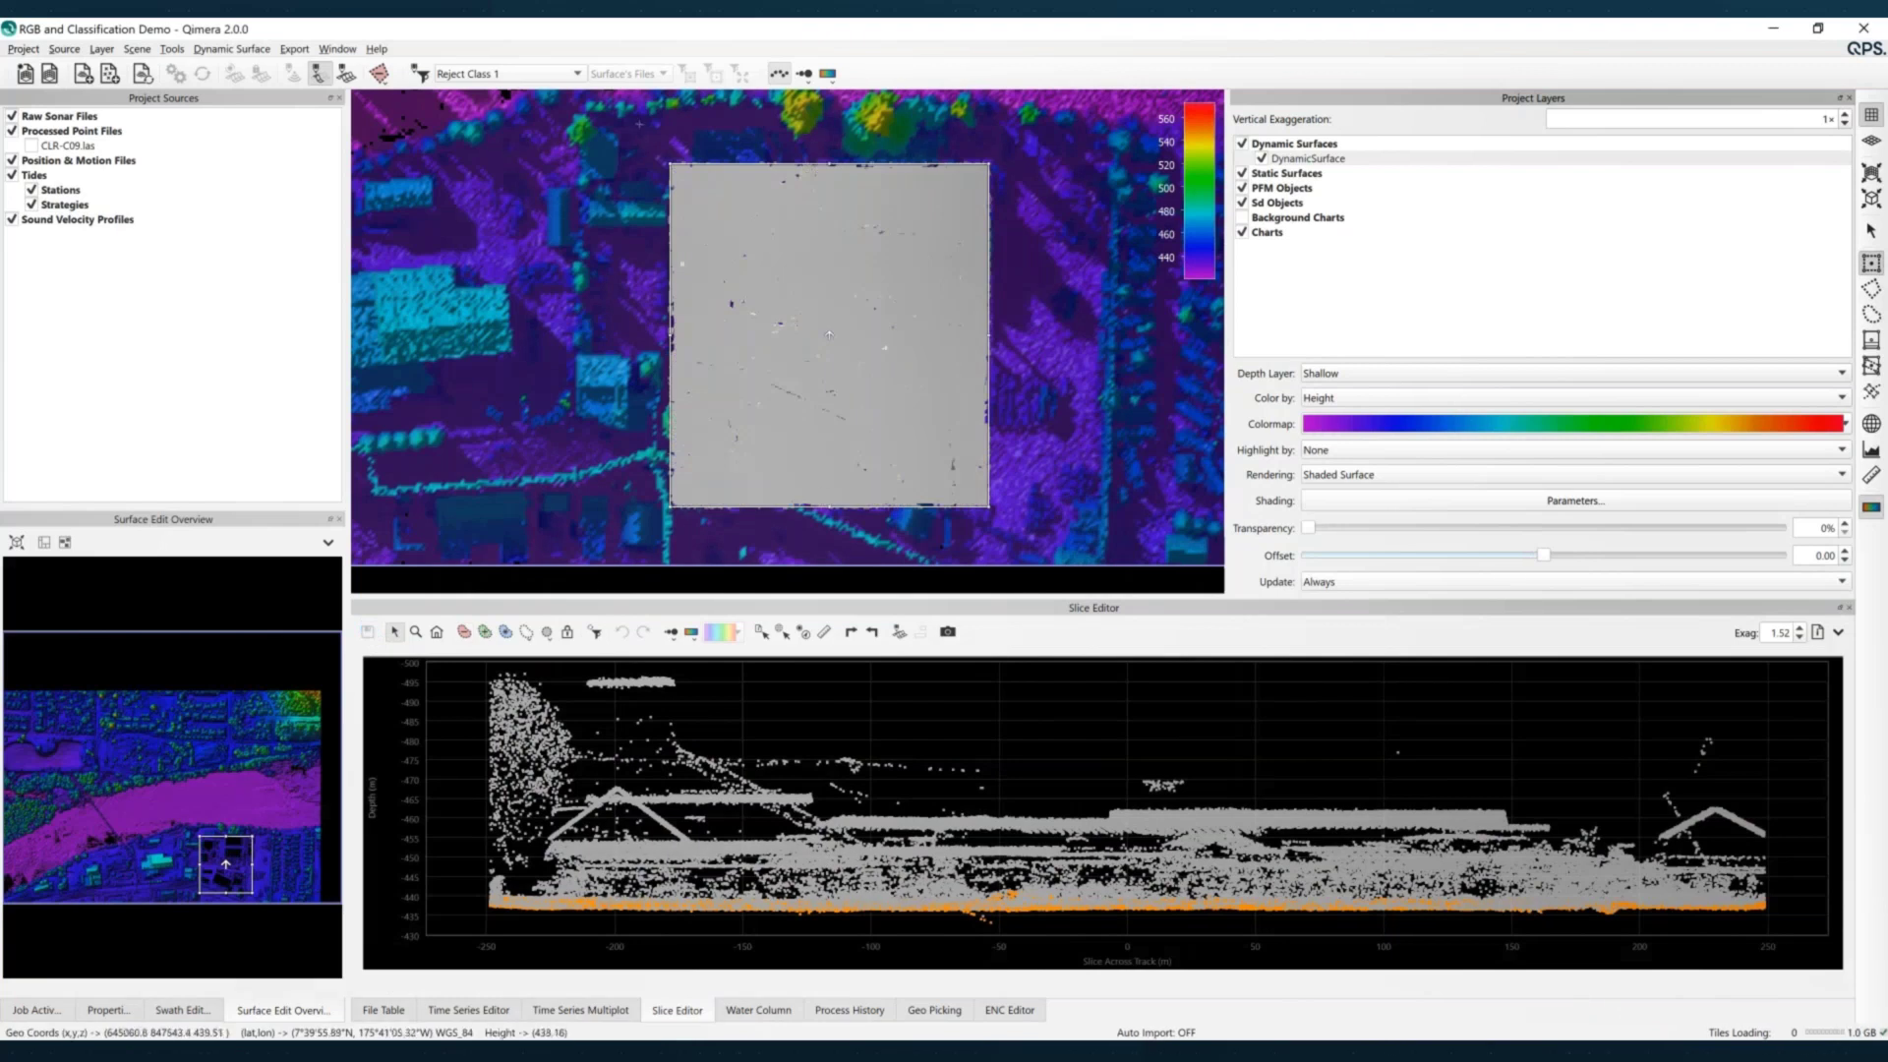
pyautogui.click(321, 73)
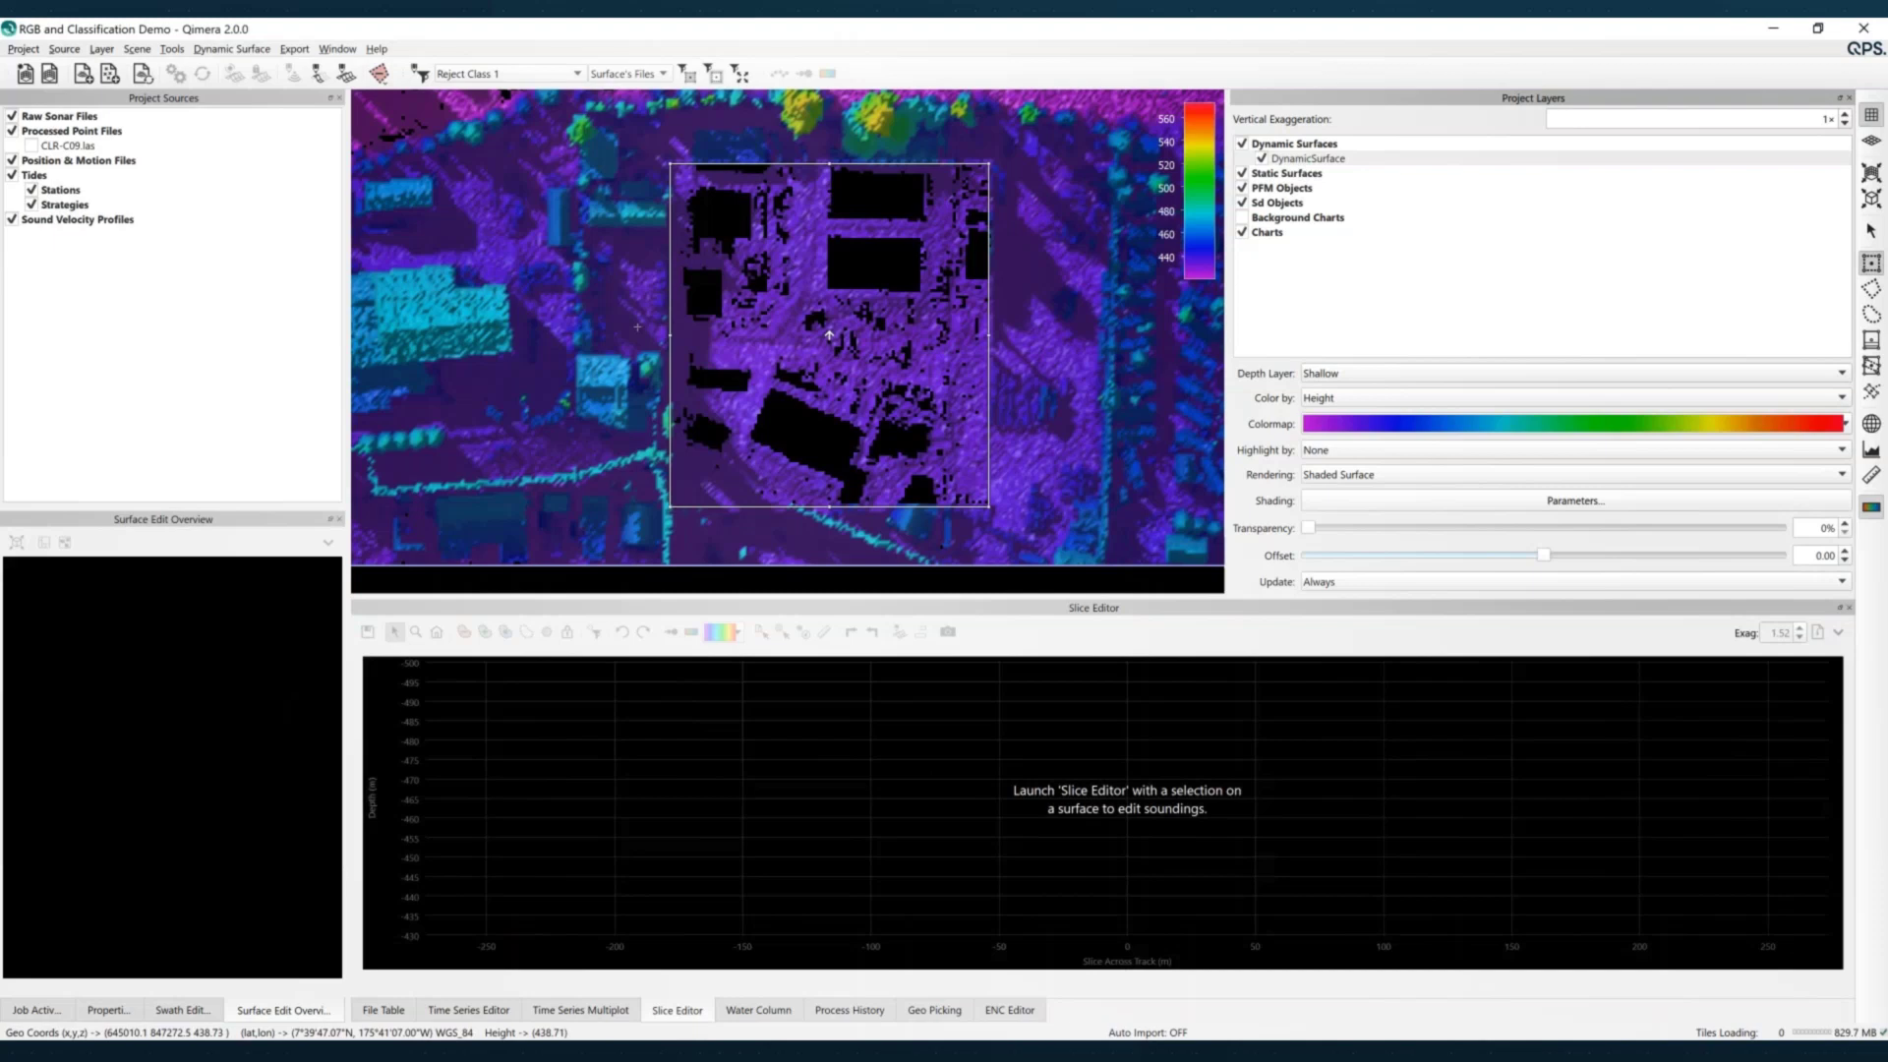
pyautogui.scroll(-5, 829, 336)
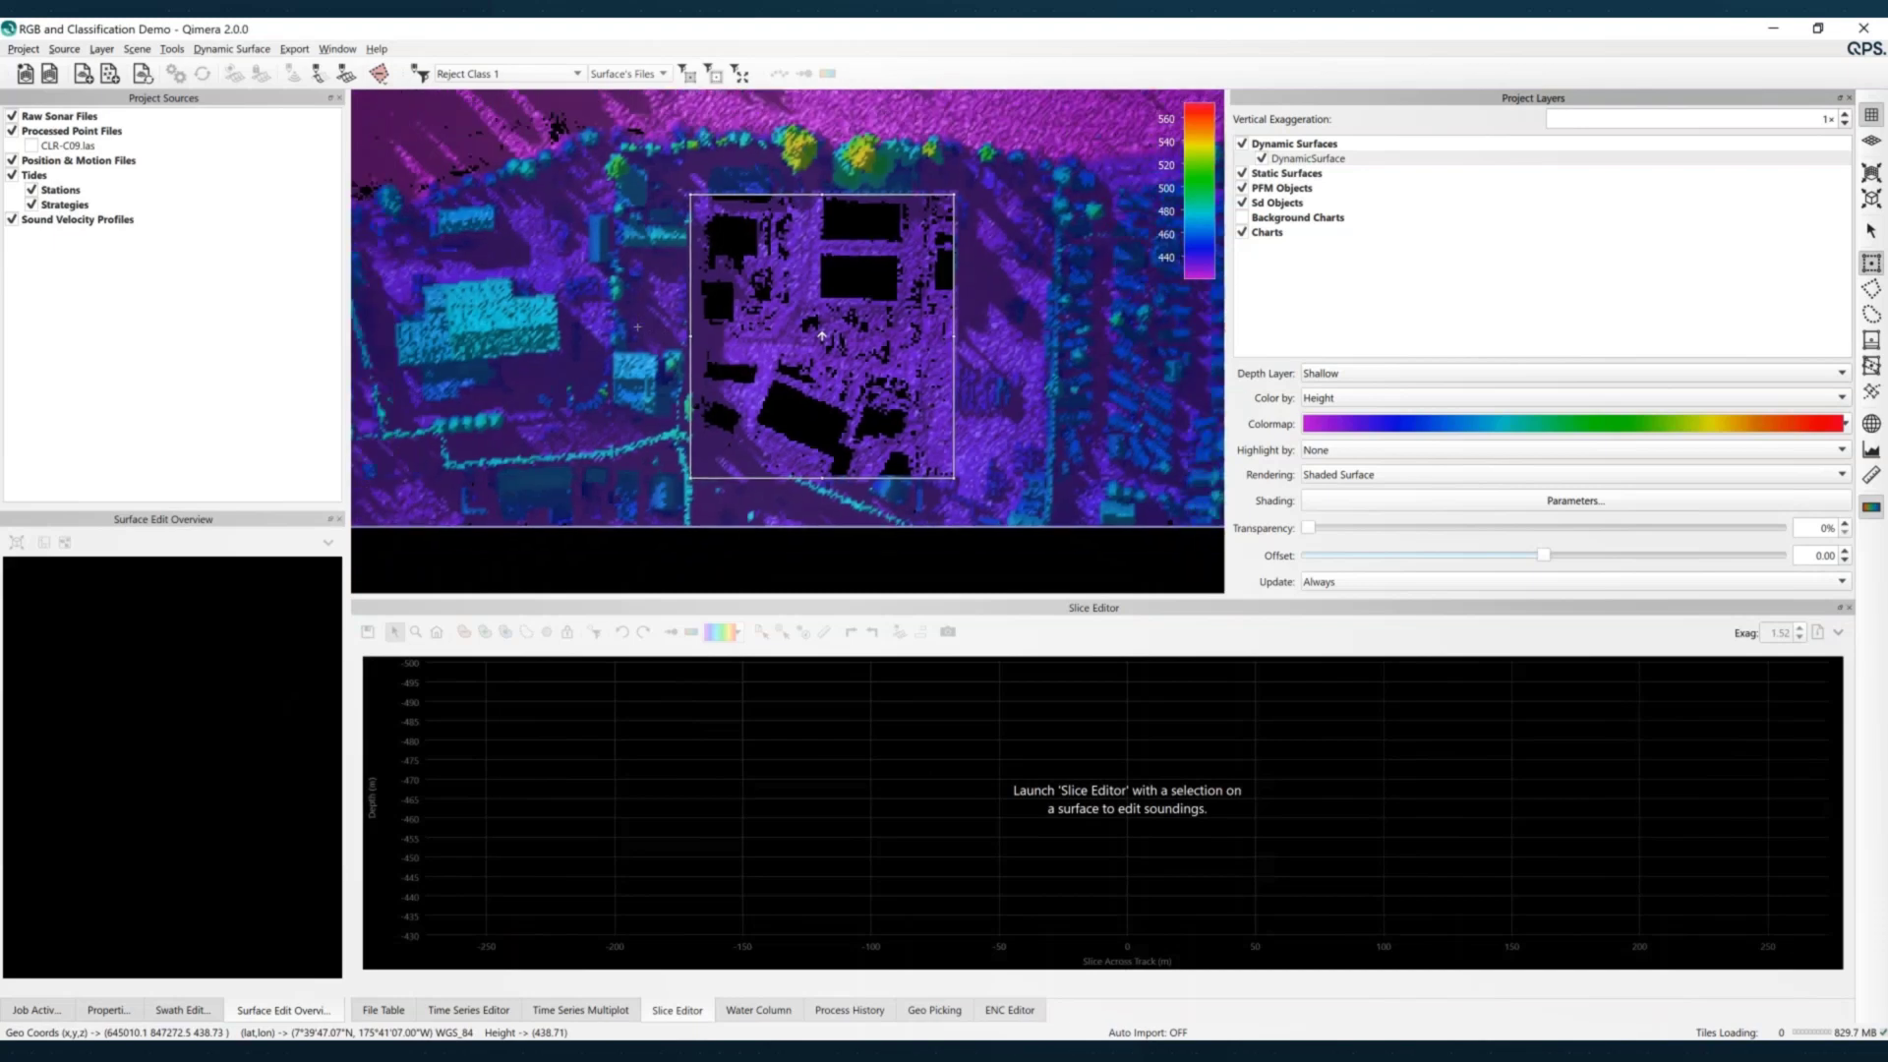
# Apply the Reject Class 1 profile with Instant Surface Filter inside a polygon around the large building west of the filtered area
pyautogui.click(382, 77)
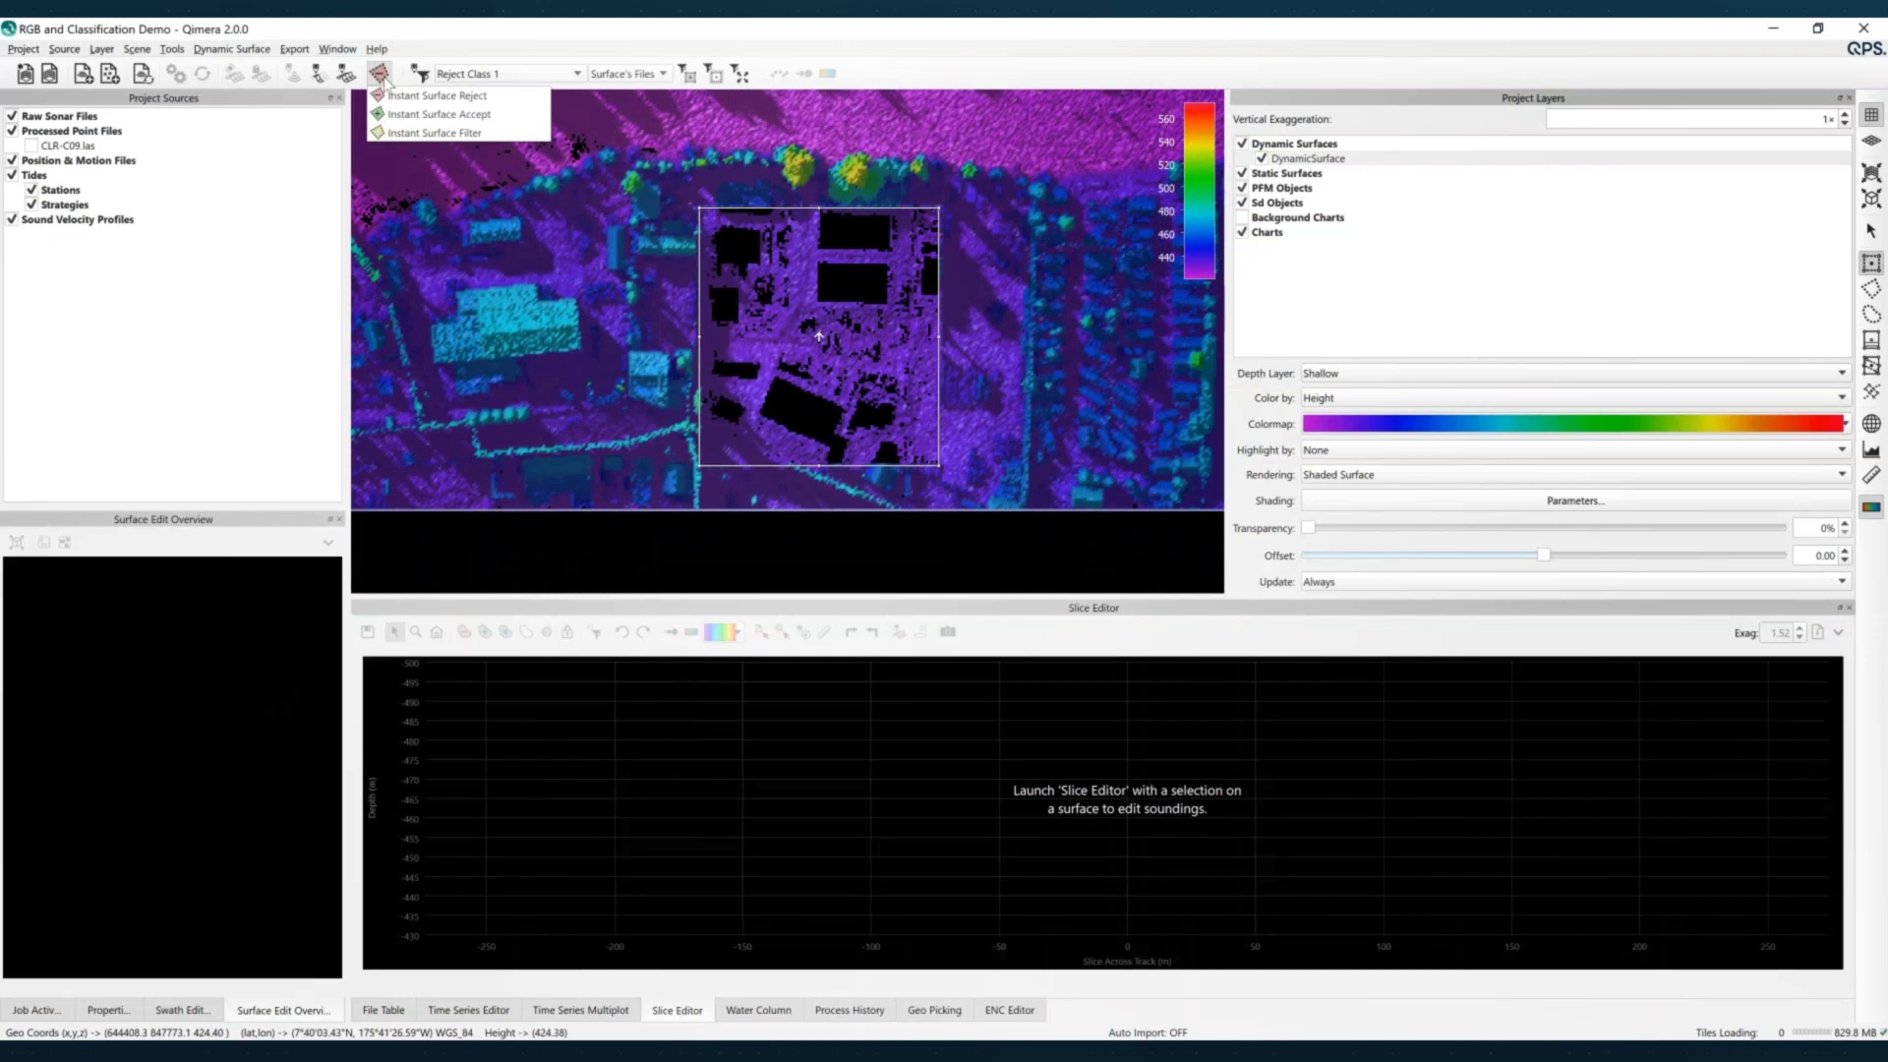
pyautogui.click(511, 134)
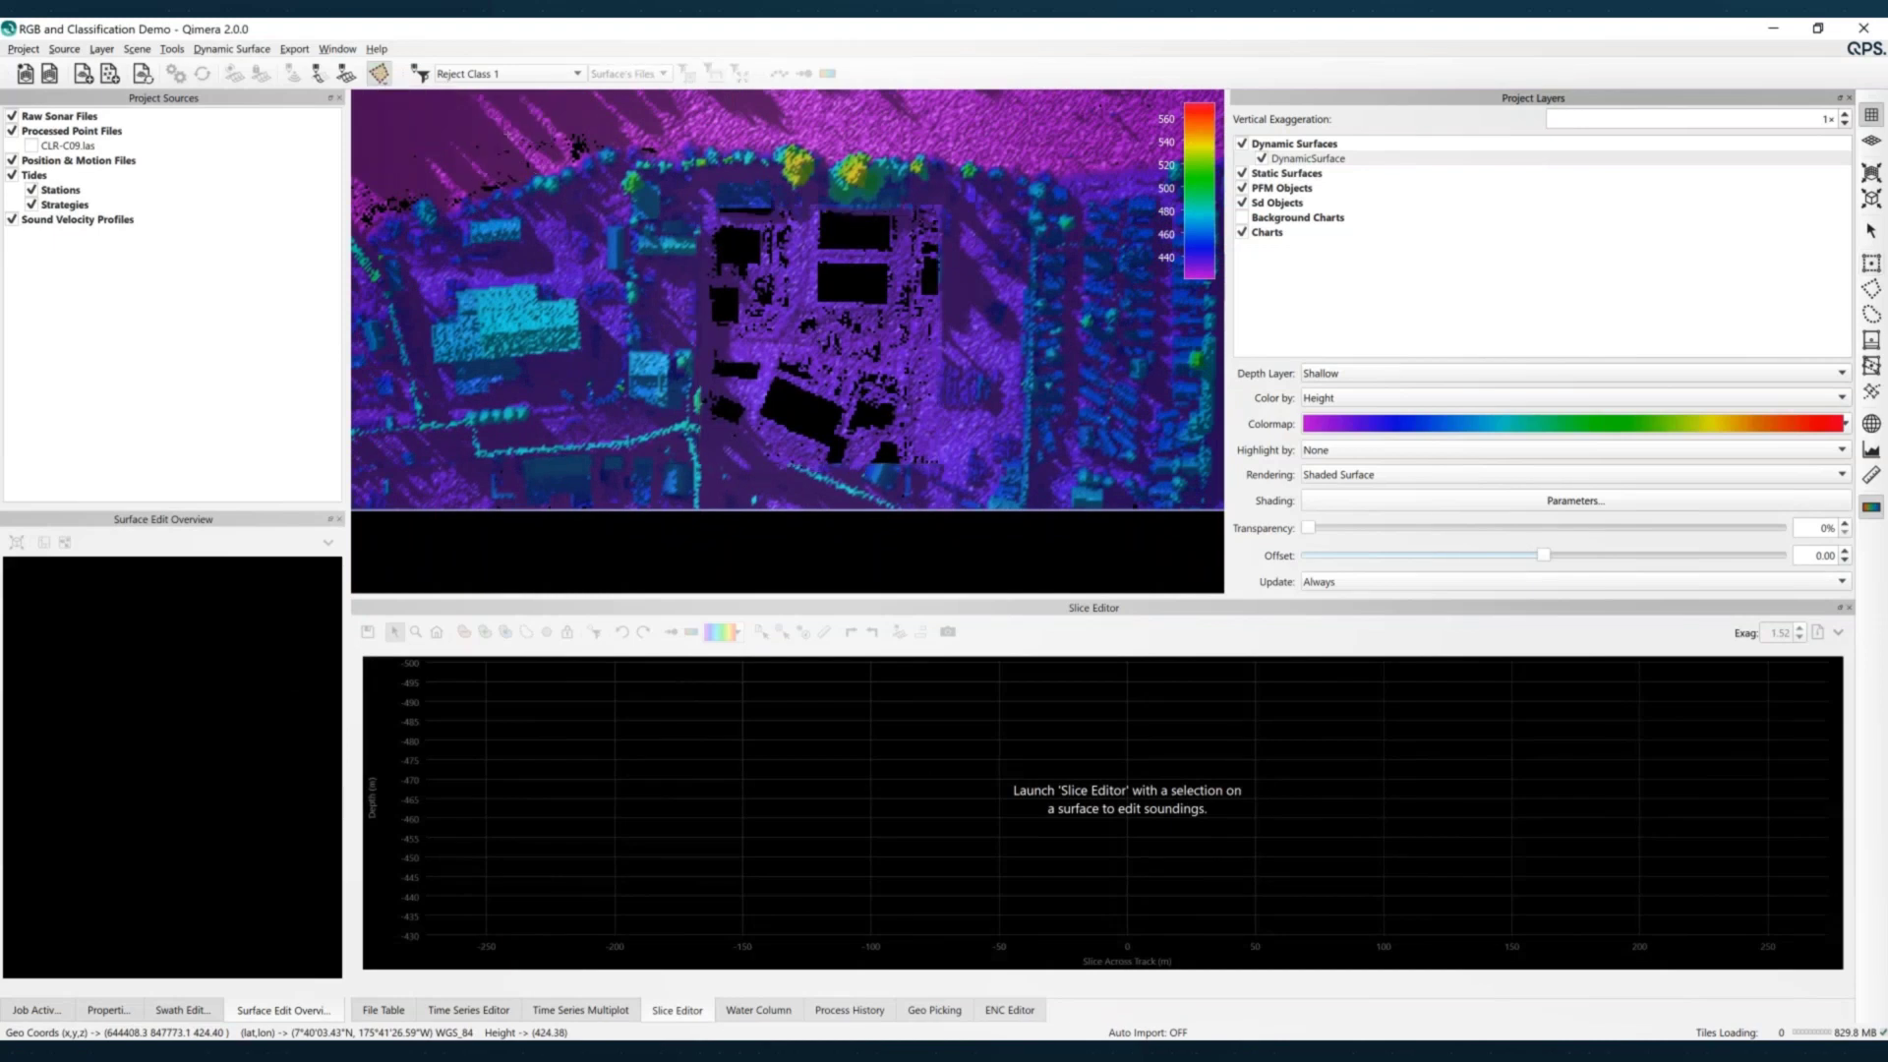
pyautogui.click(552, 204)
pyautogui.click(466, 213)
pyautogui.click(421, 288)
pyautogui.click(434, 403)
pyautogui.click(531, 403)
pyautogui.click(579, 371)
pyautogui.click(604, 334)
pyautogui.click(587, 264)
pyautogui.doubleClick(574, 221)
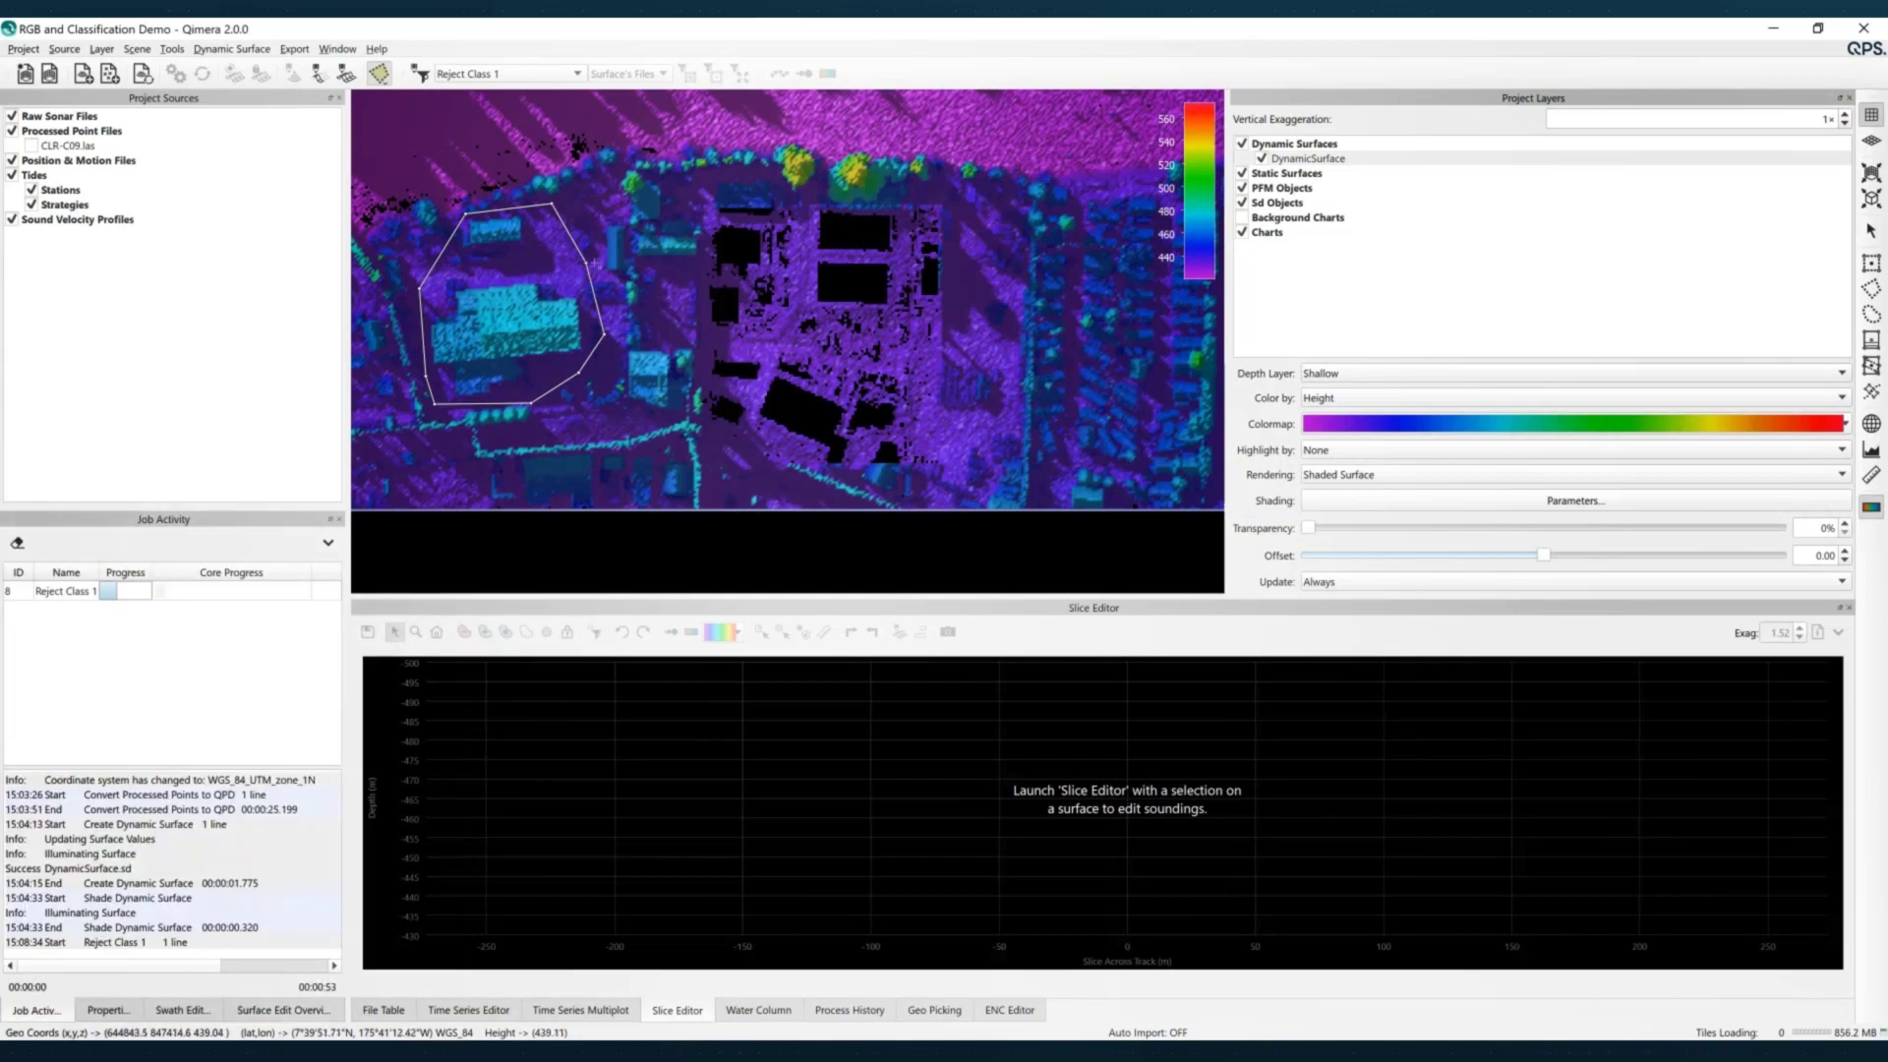
# Instantly filter a narrow polygon over the rows of houses near the surface's eastern edge with Reject Class 1, and end instant filtering
pyautogui.scroll(-2, 960, 355)
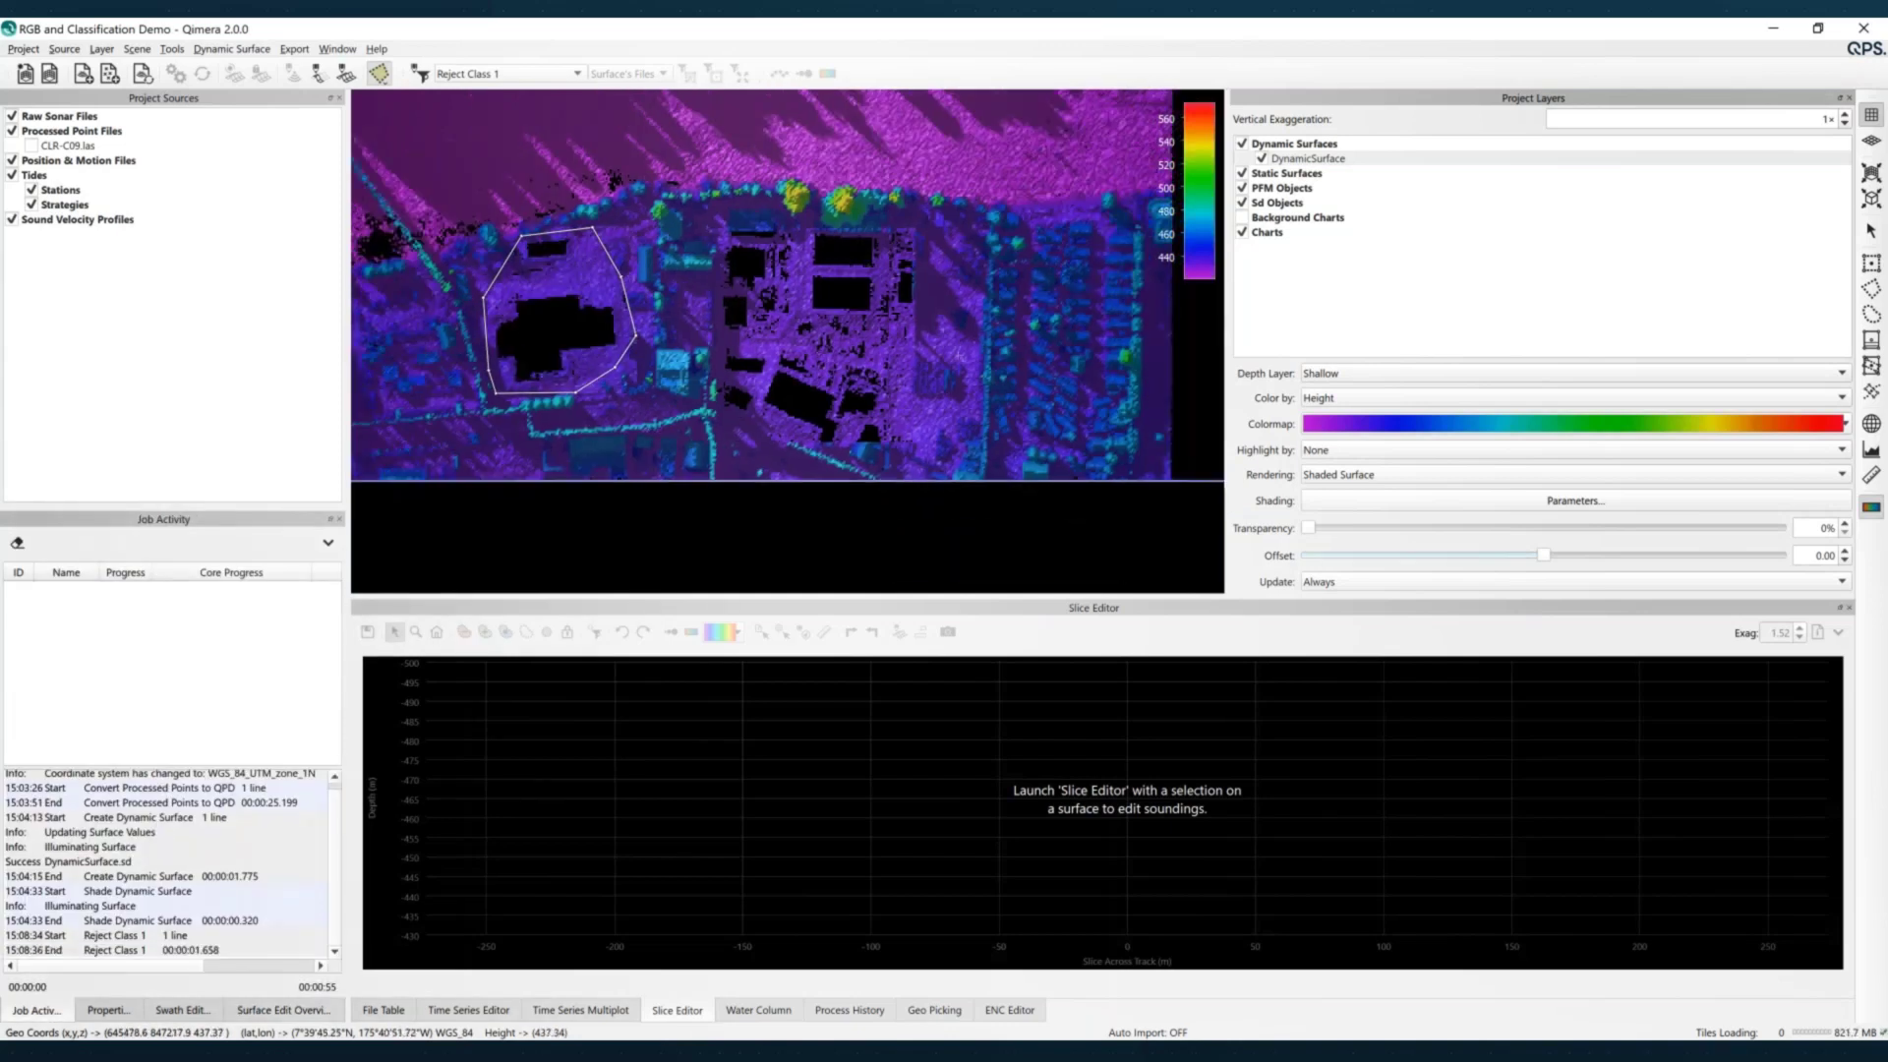
pyautogui.moveTo(1028, 211)
pyautogui.mouseDown()
pyautogui.moveTo(1023, 432)
pyautogui.moveTo(1070, 448)
pyautogui.moveTo(1102, 248)
pyautogui.moveTo(1092, 210)
pyautogui.moveTo(1060, 225)
pyautogui.mouseUp()
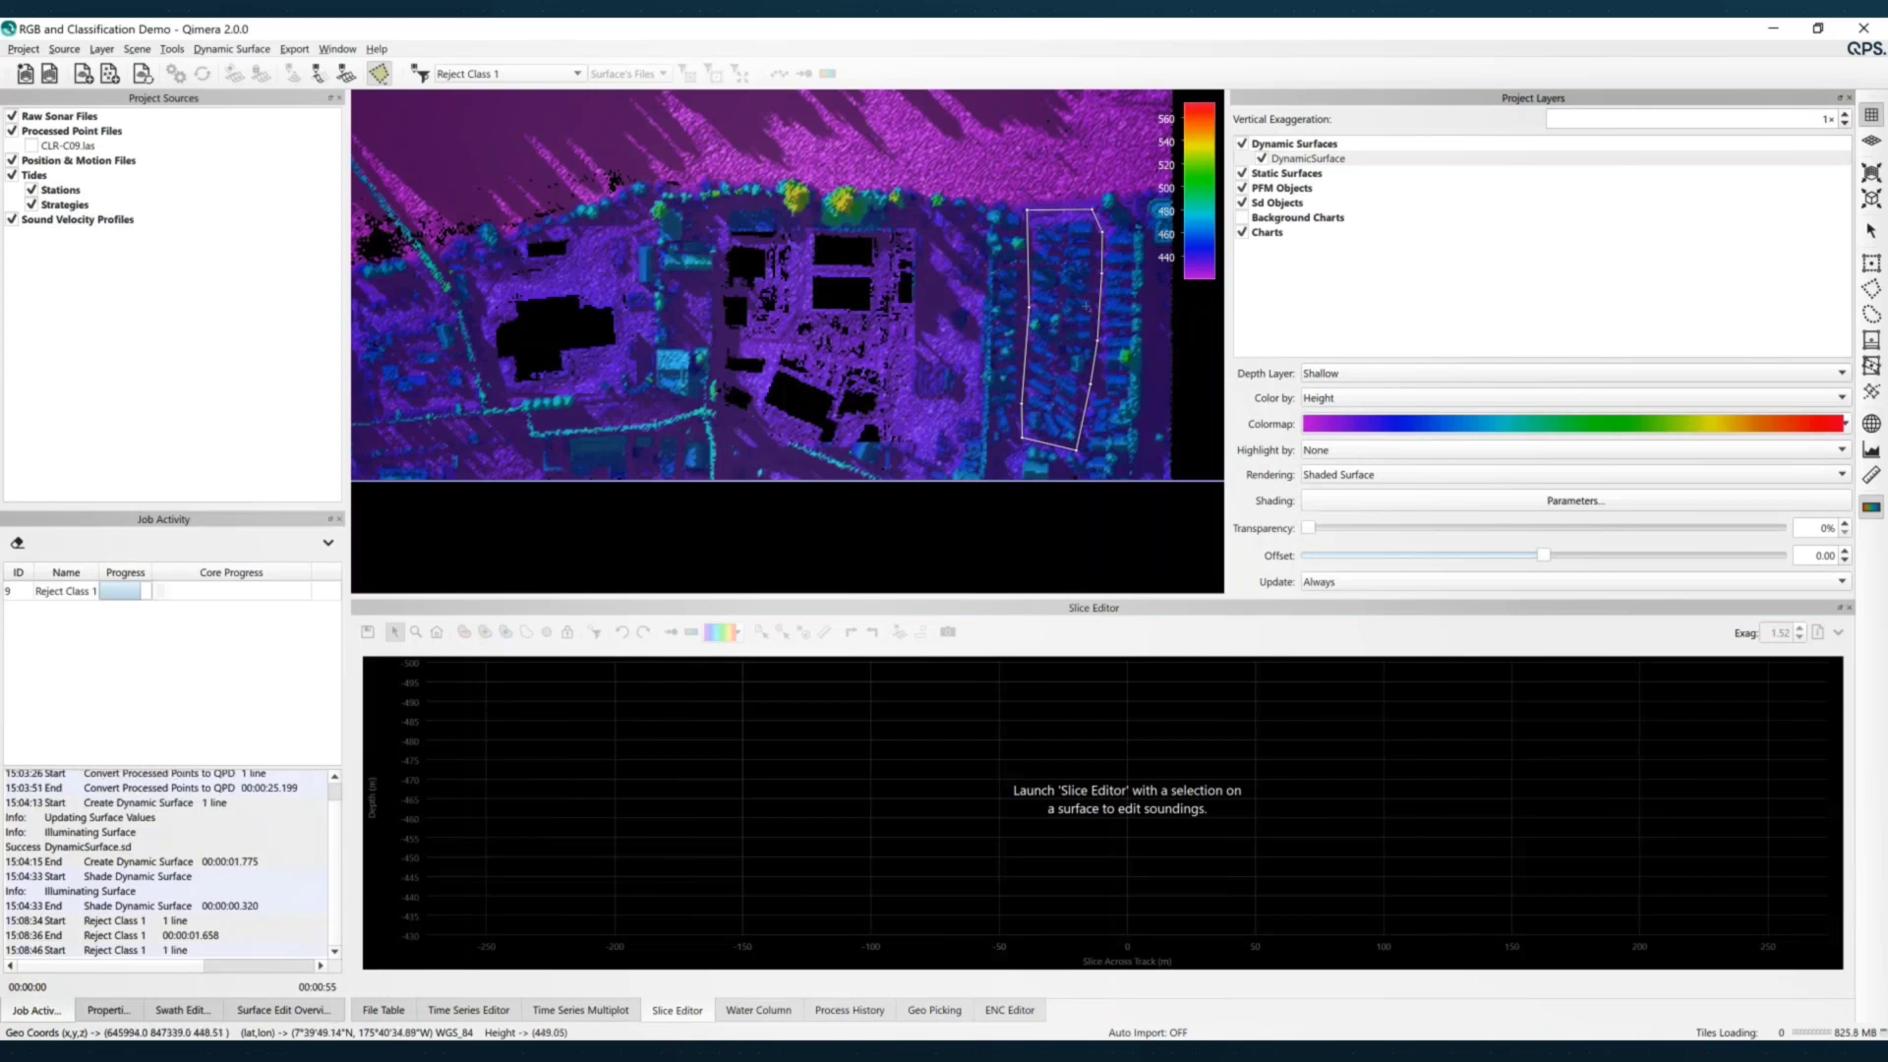
pyautogui.scroll(1, 1089, 384)
pyautogui.scroll(3, 1089, 383)
pyautogui.moveTo(1145, 359); pyautogui.dragTo(848, 316, button='middle')
pyautogui.scroll(-2, 847, 315)
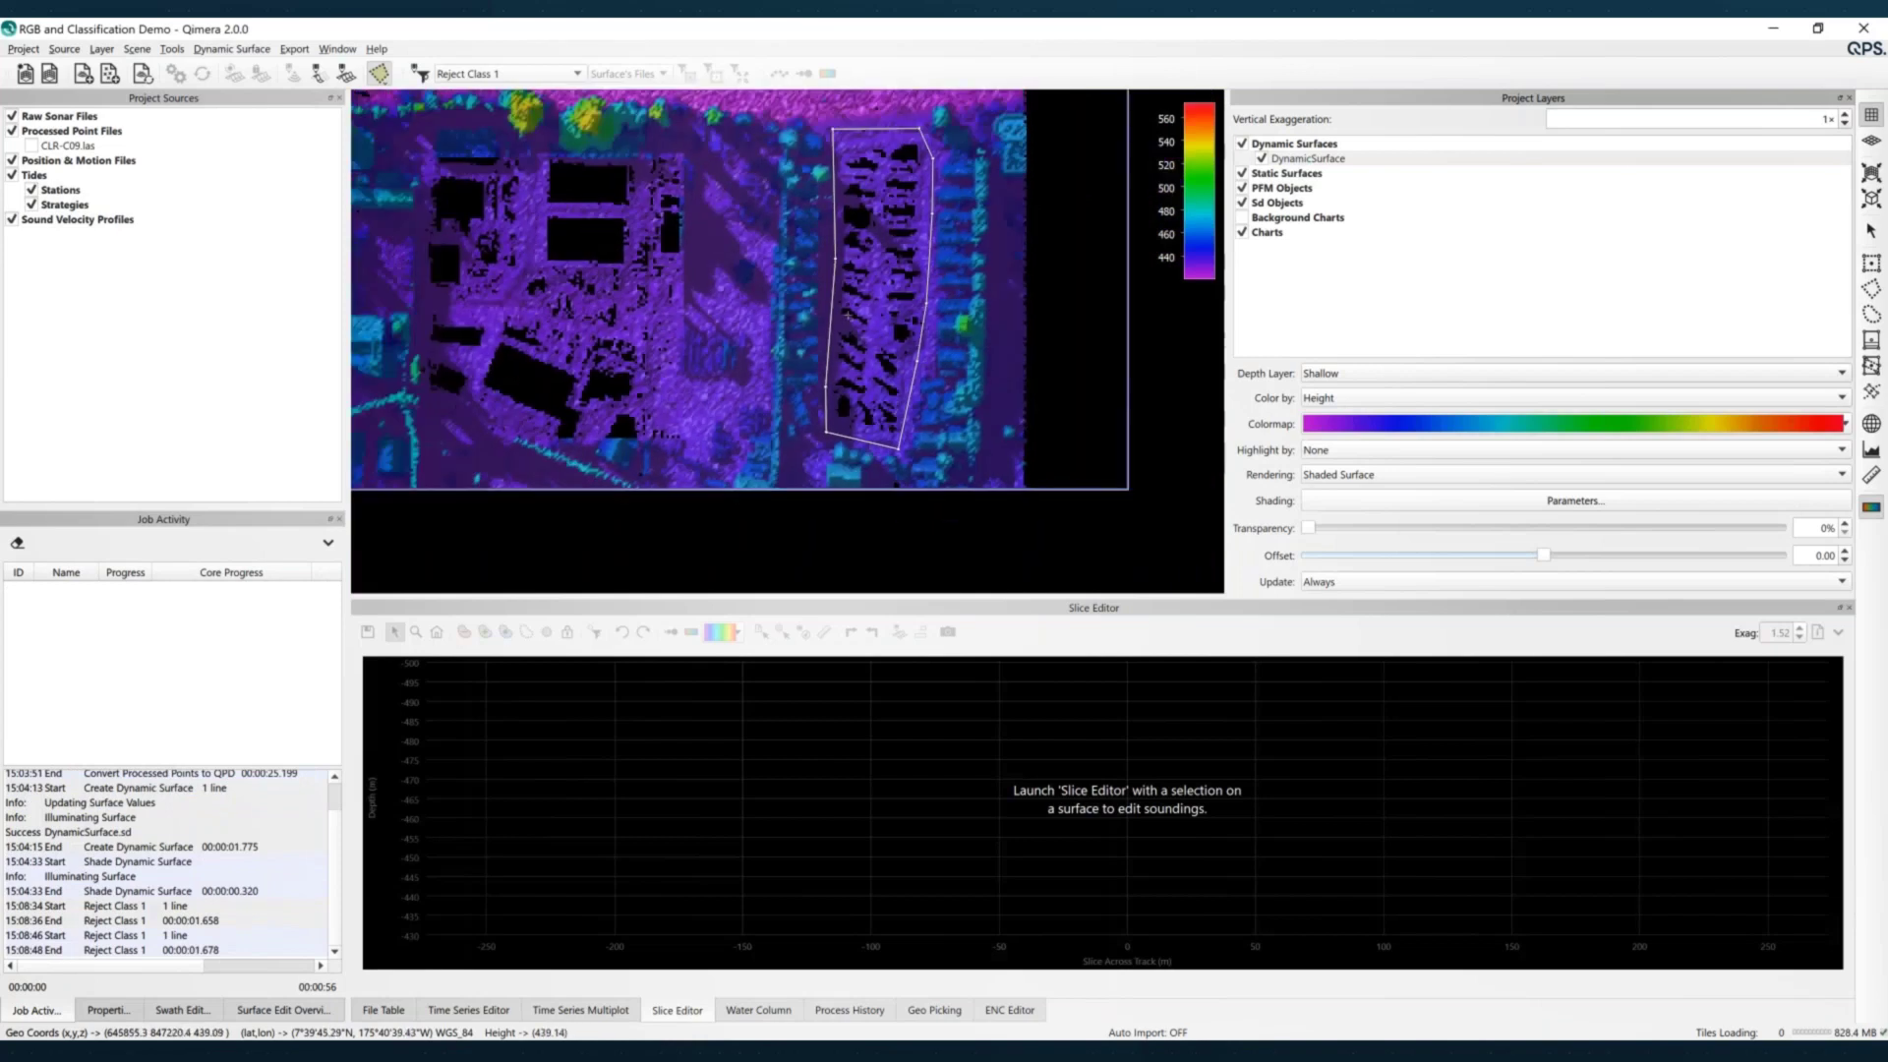
pyautogui.scroll(-1, 806, 378)
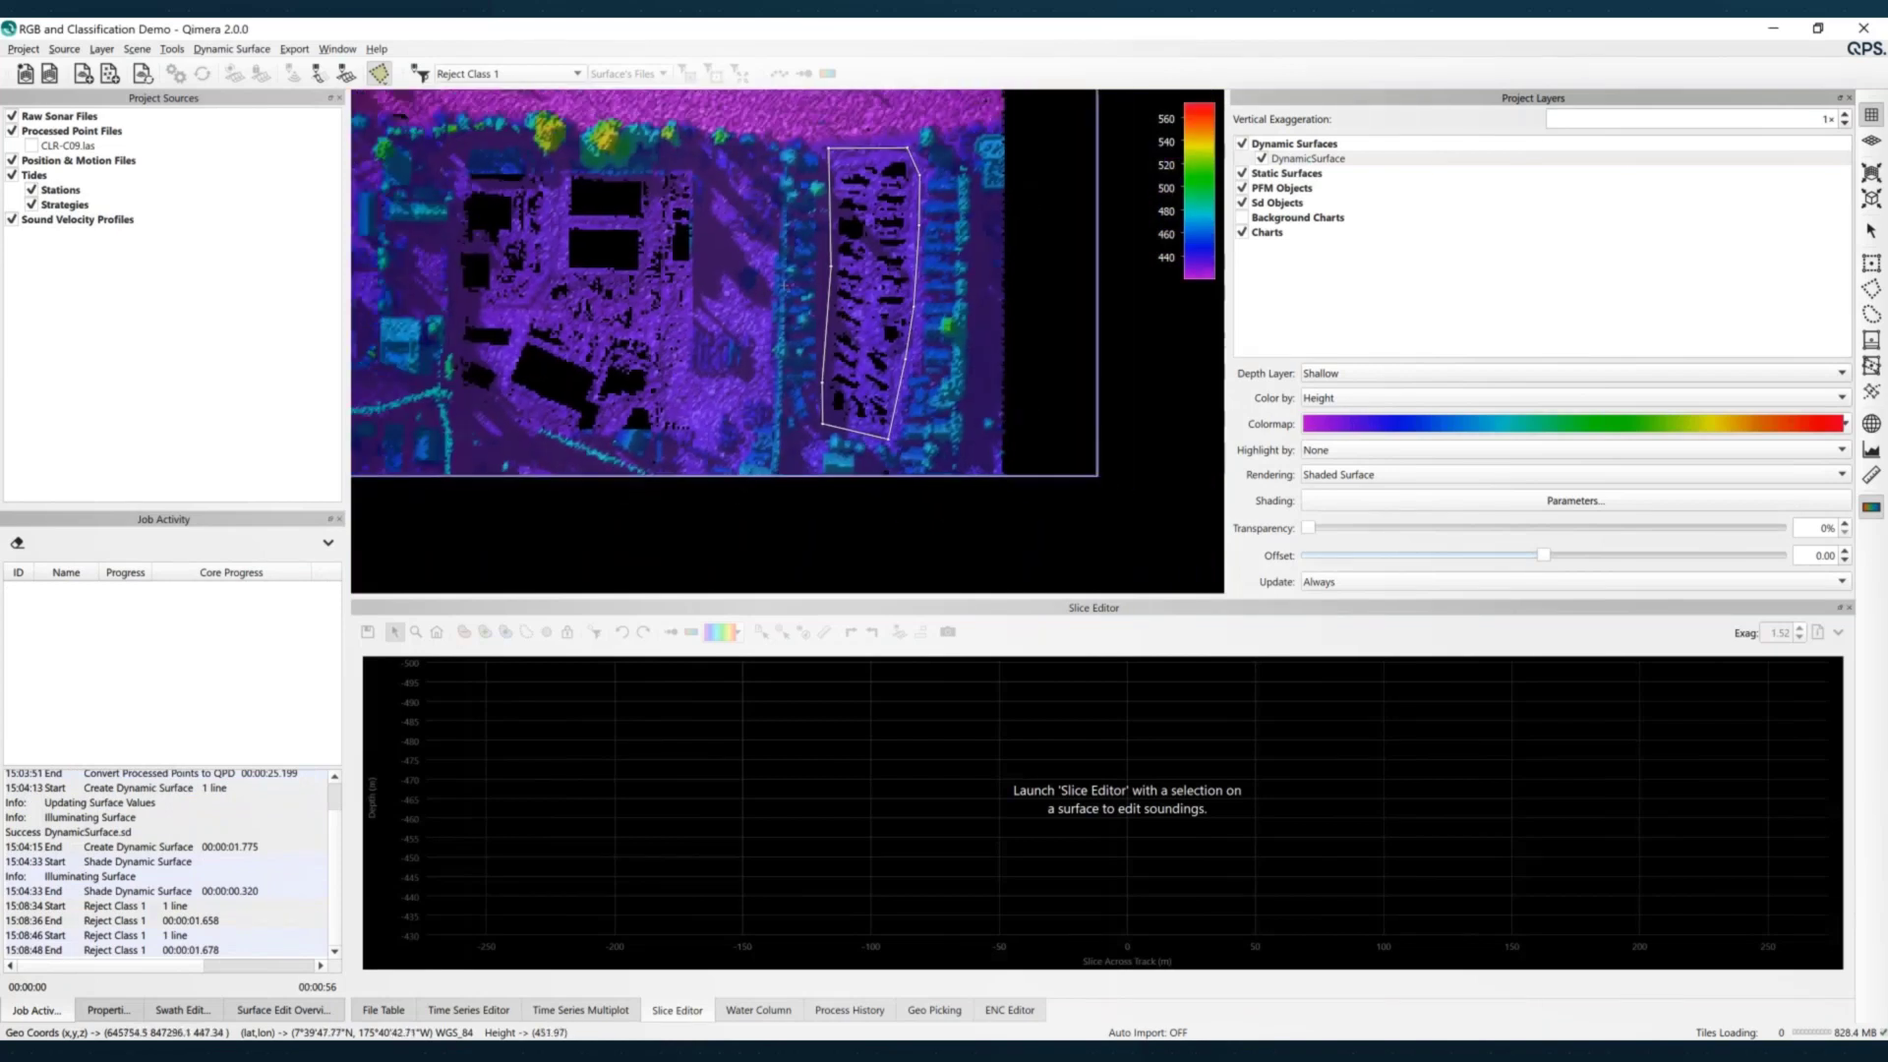
pyautogui.click(382, 76)
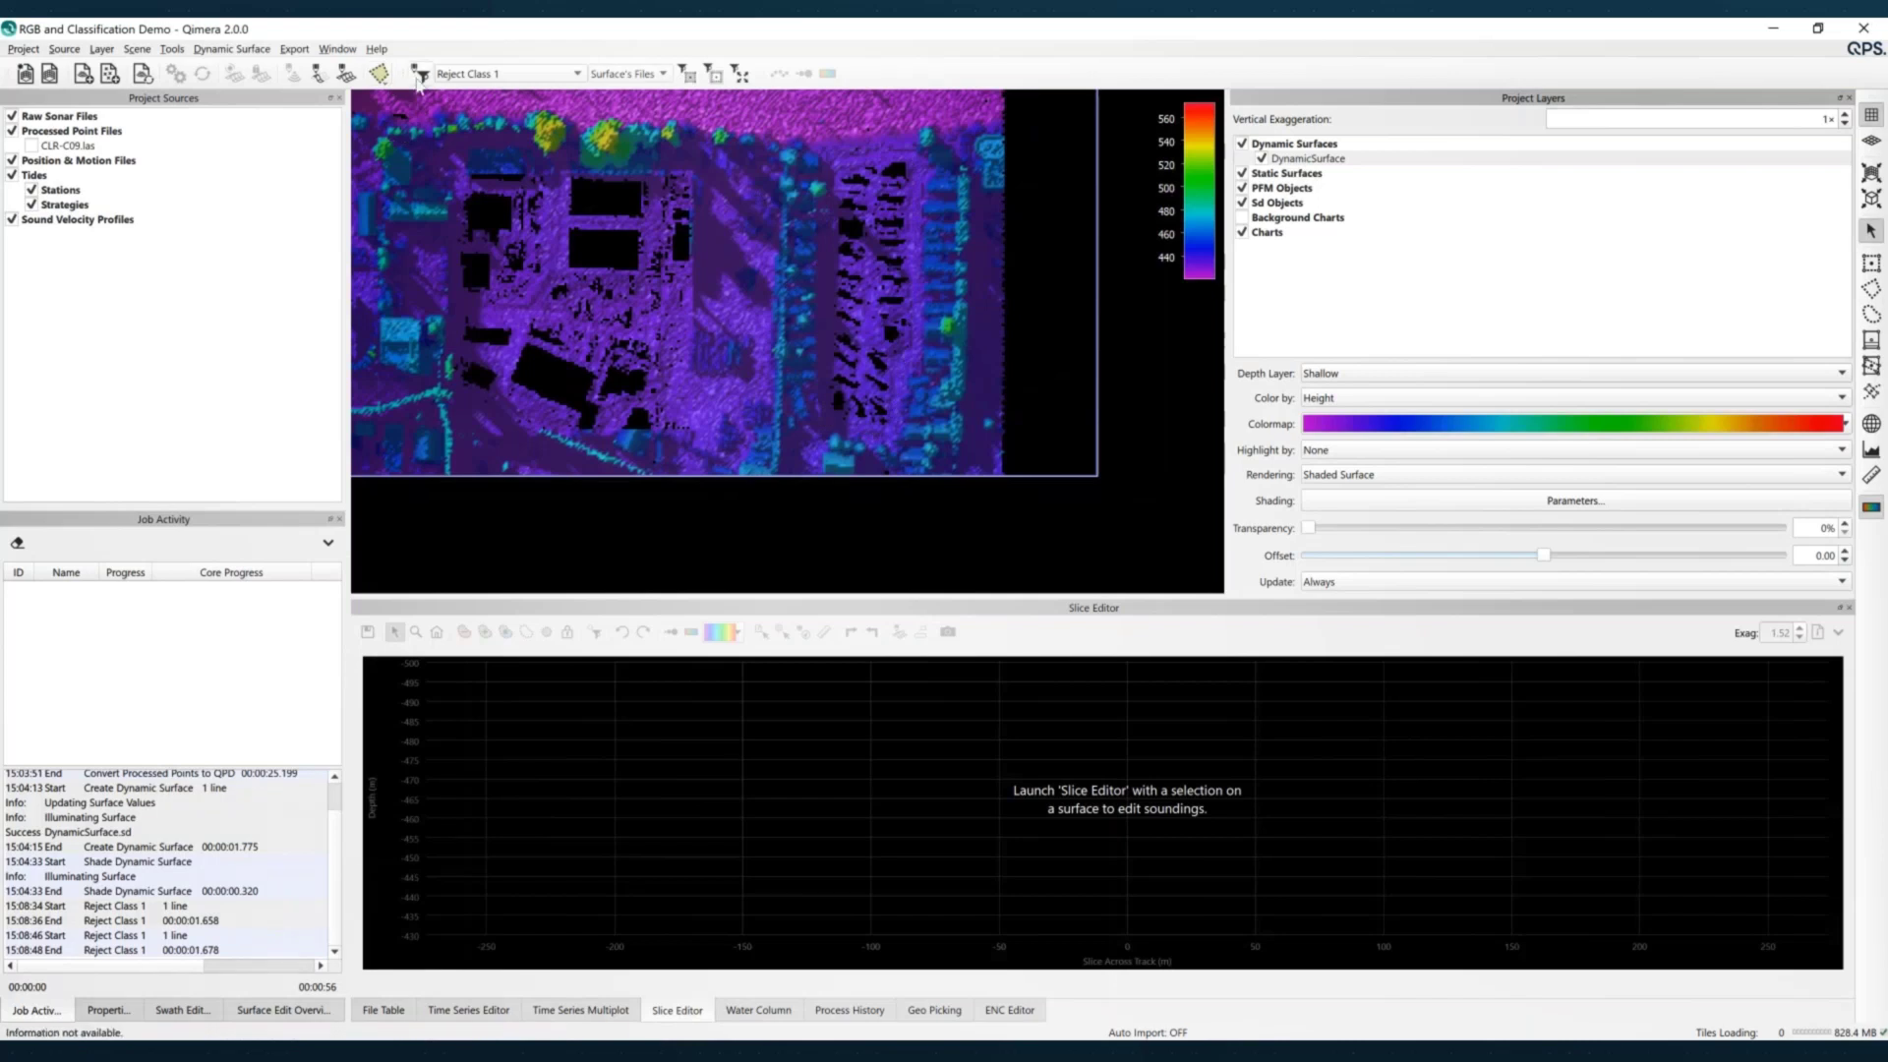
# Create a new filter profile named Set Class 5 and select it
pyautogui.click(421, 75)
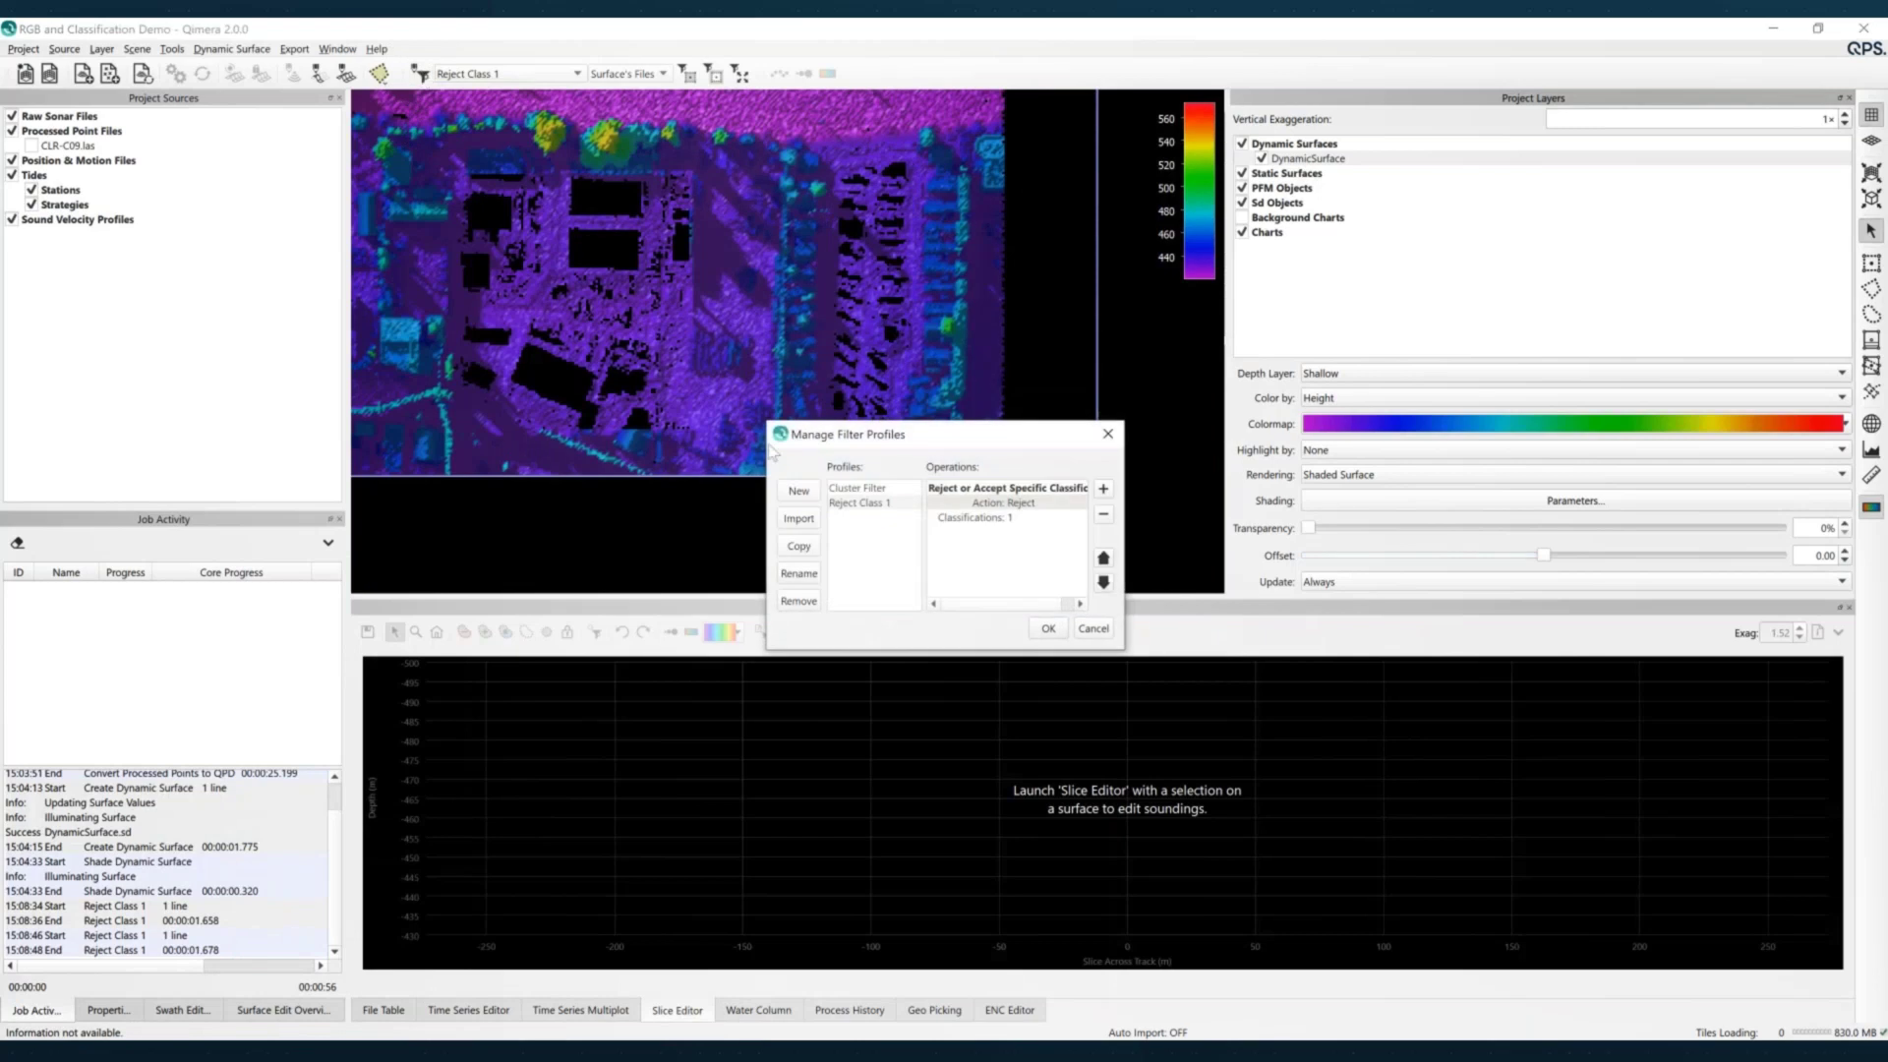
pyautogui.click(799, 491)
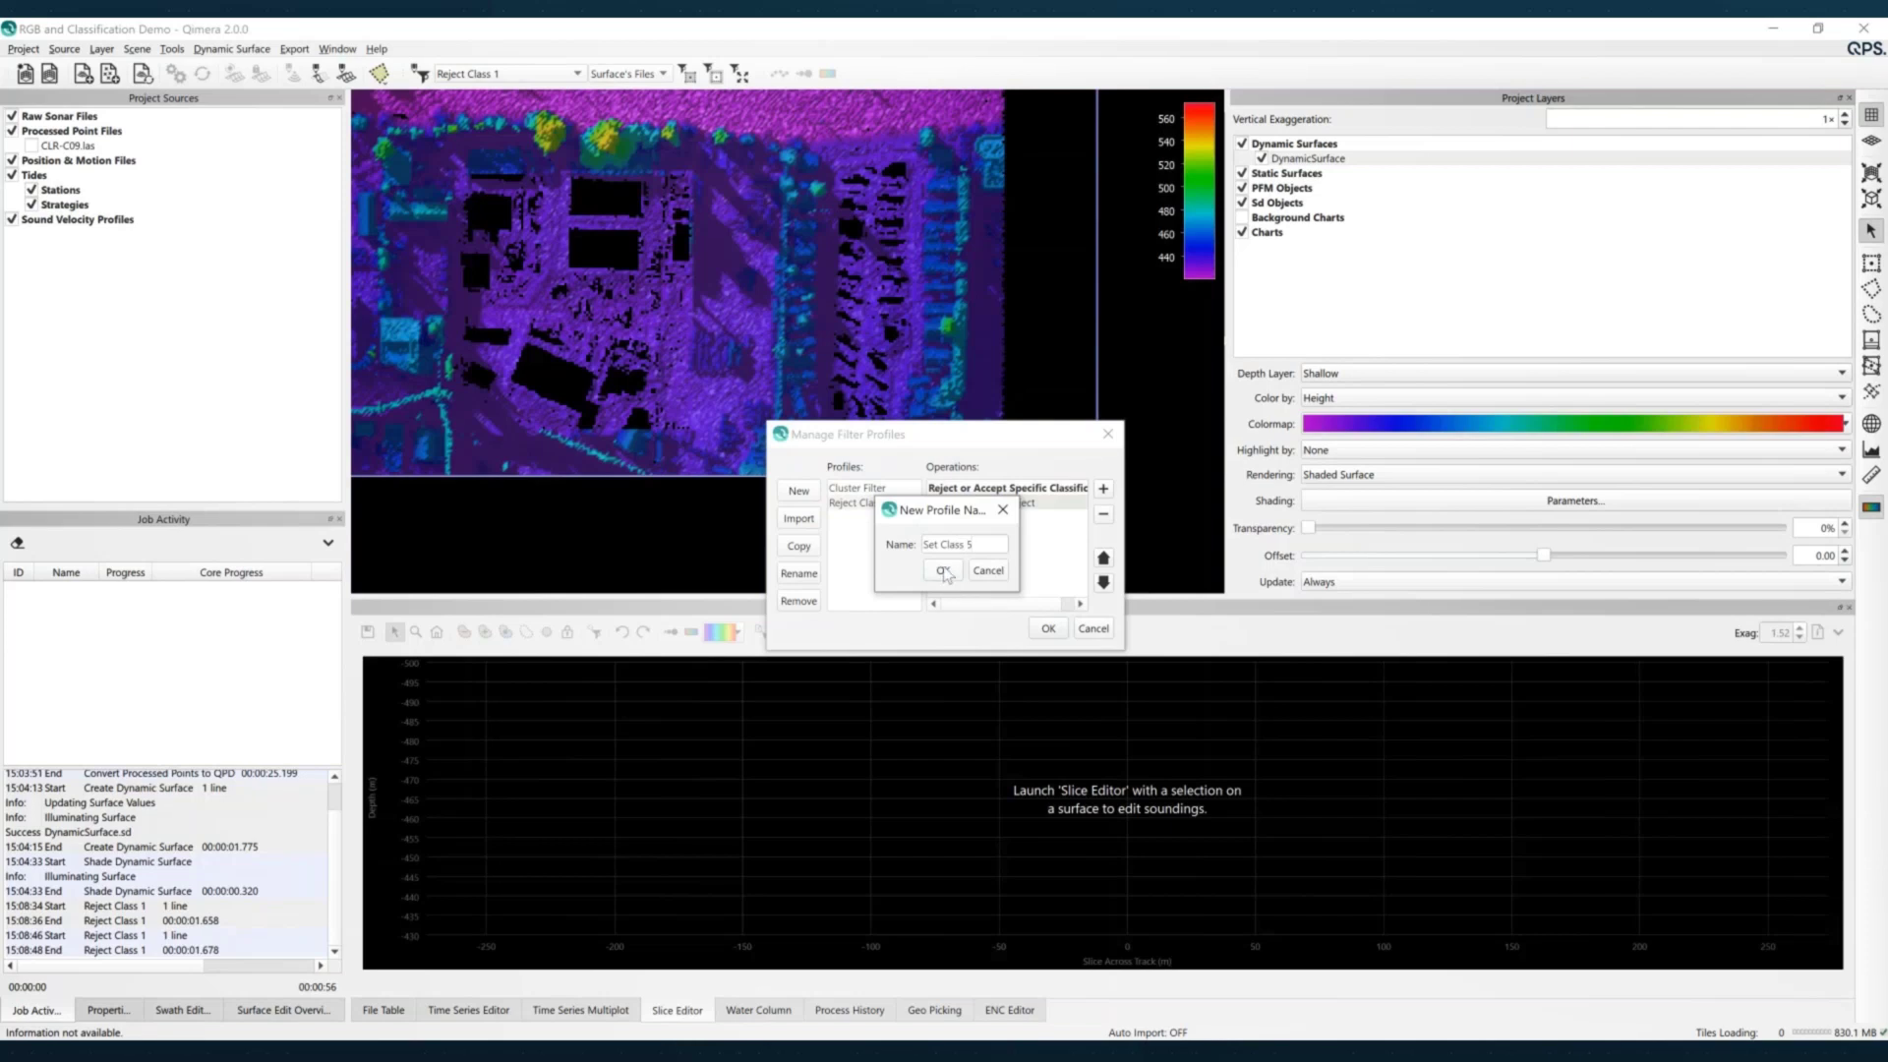
pyautogui.click(944, 571)
pyautogui.click(898, 520)
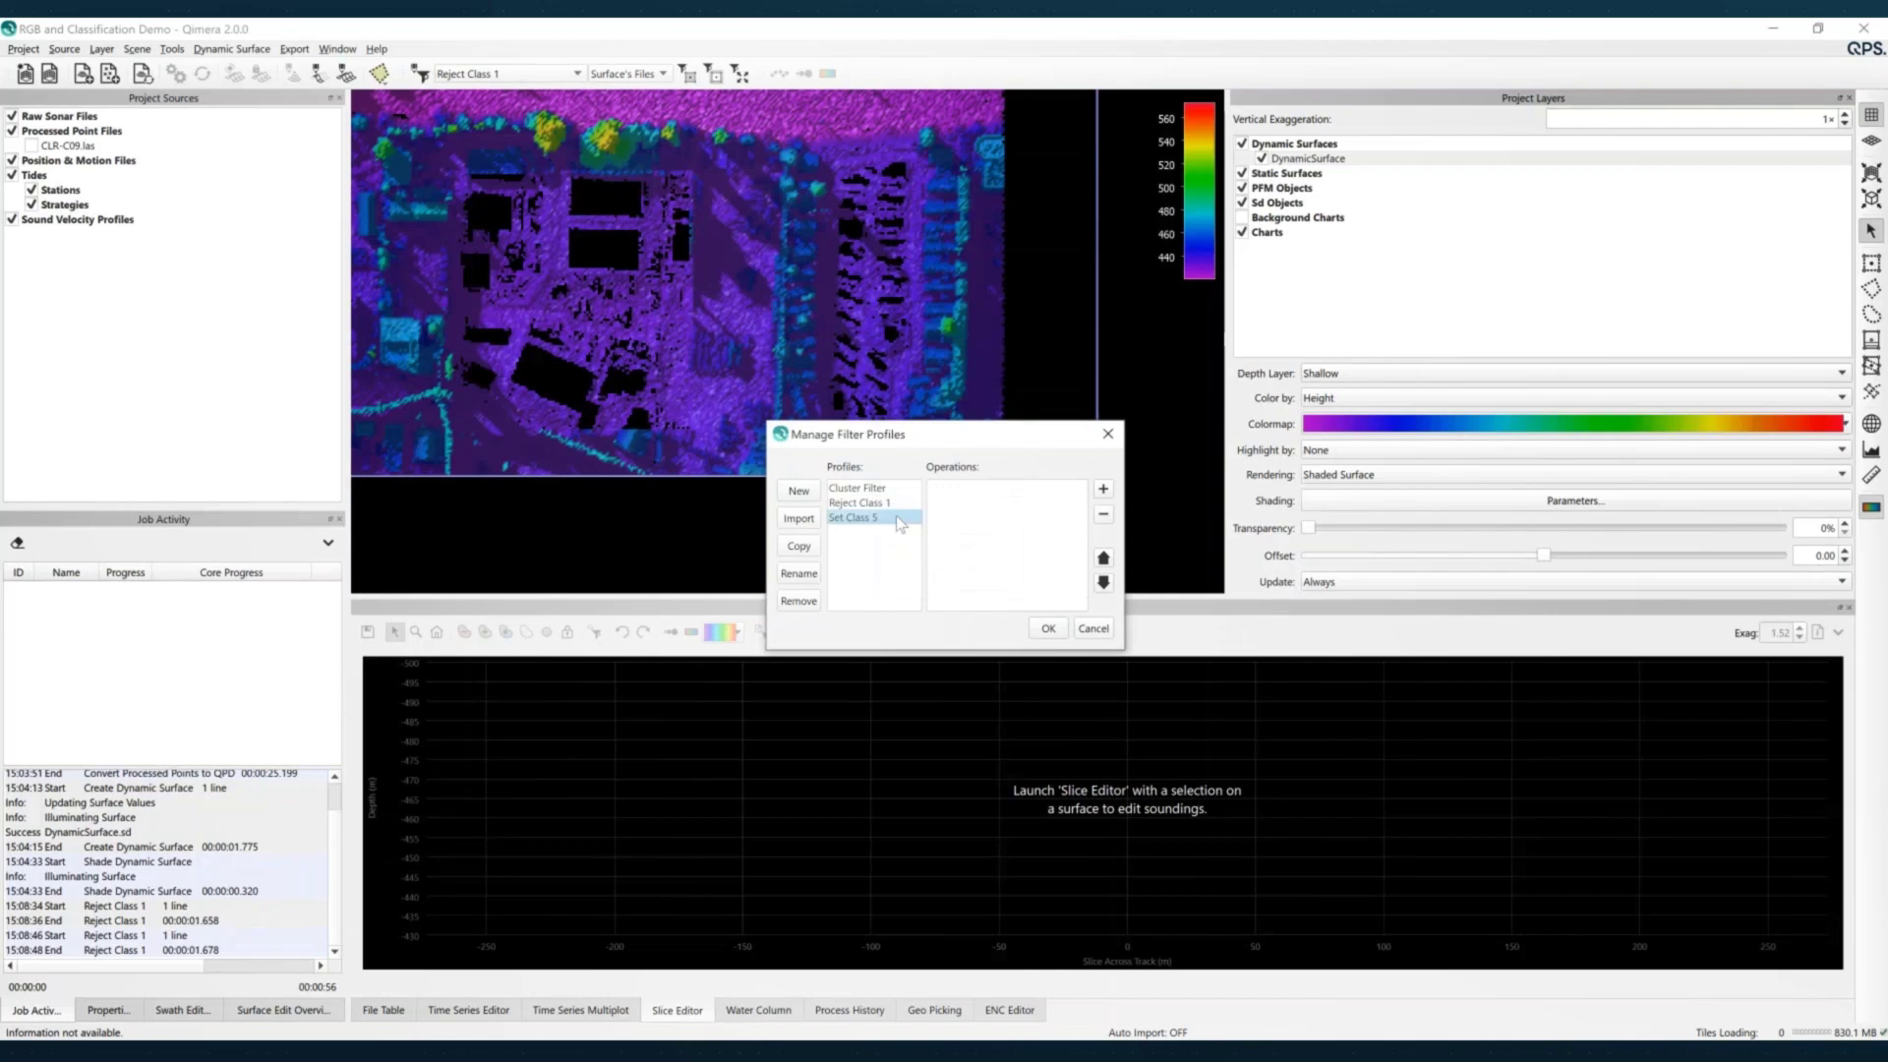
# Add the Set Classification operation to the Set Class 5 profile with classification 5, and save the profiles
pyautogui.click(1107, 494)
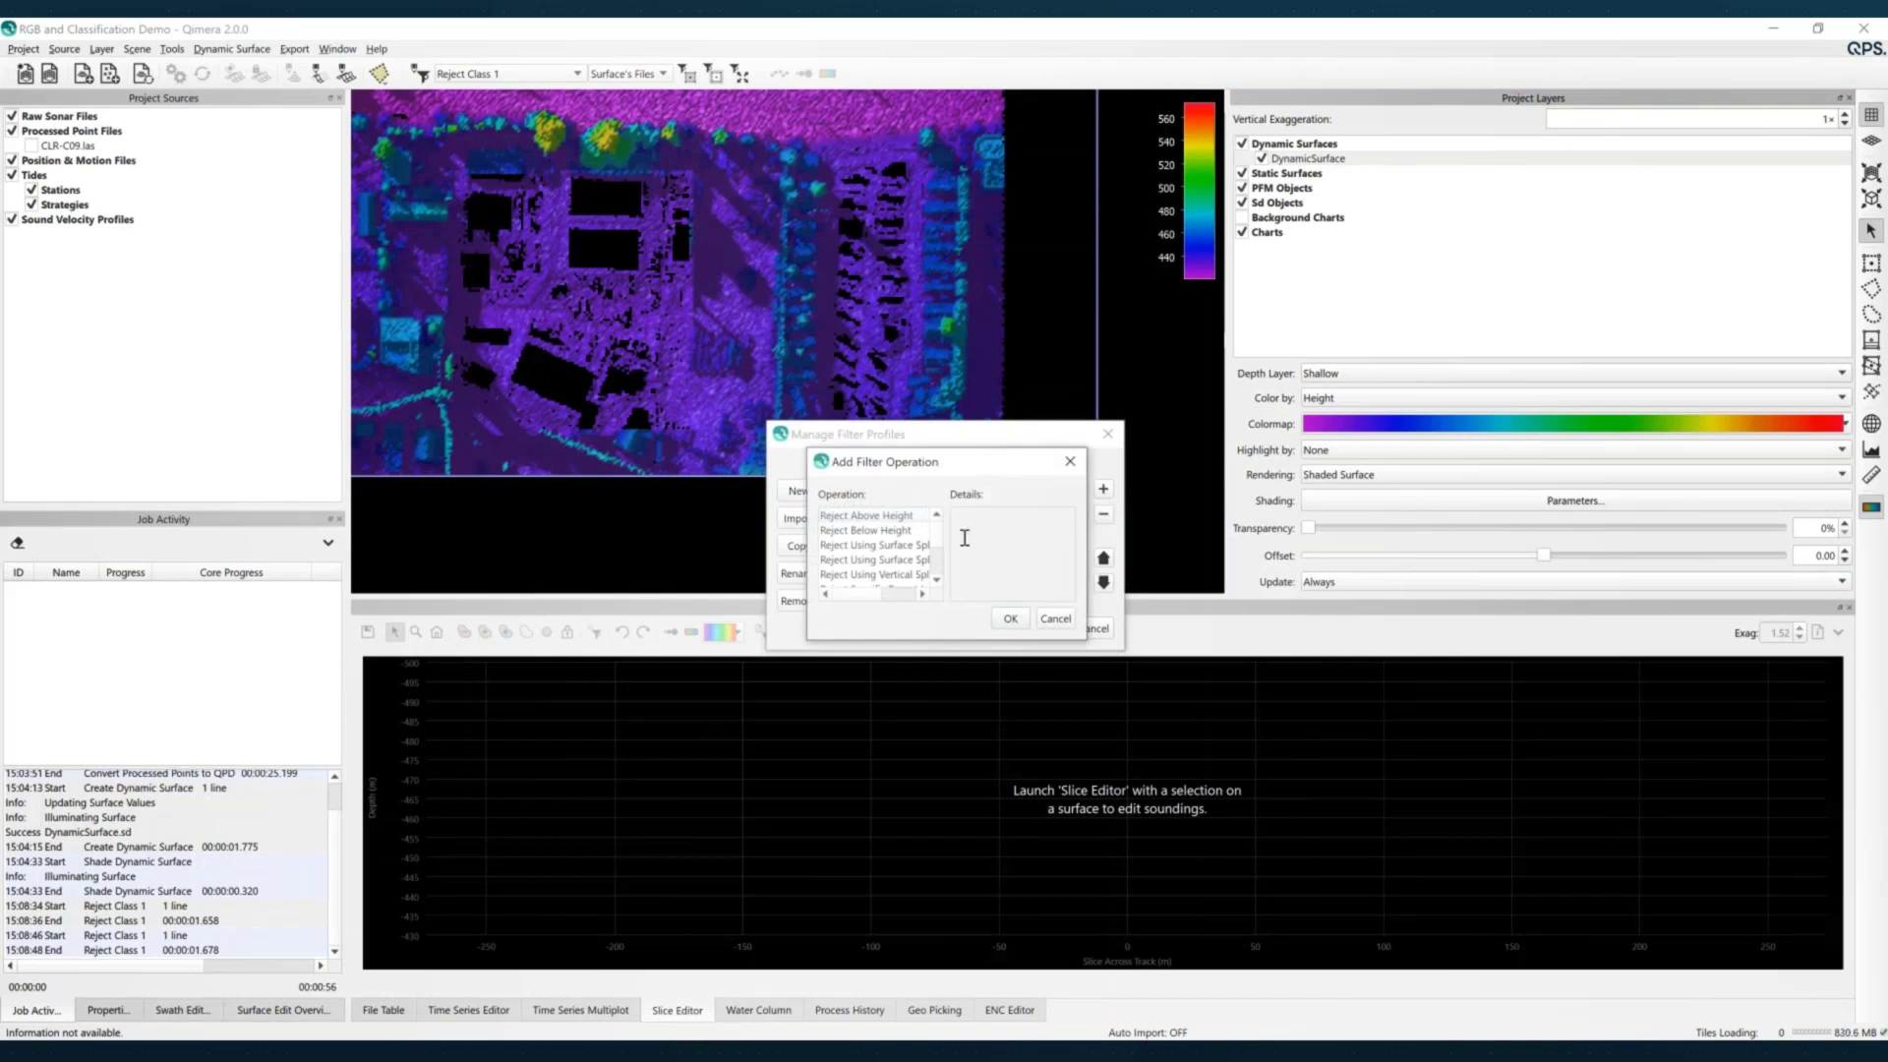
pyautogui.scroll(-3, 942, 544)
pyautogui.click(884, 576)
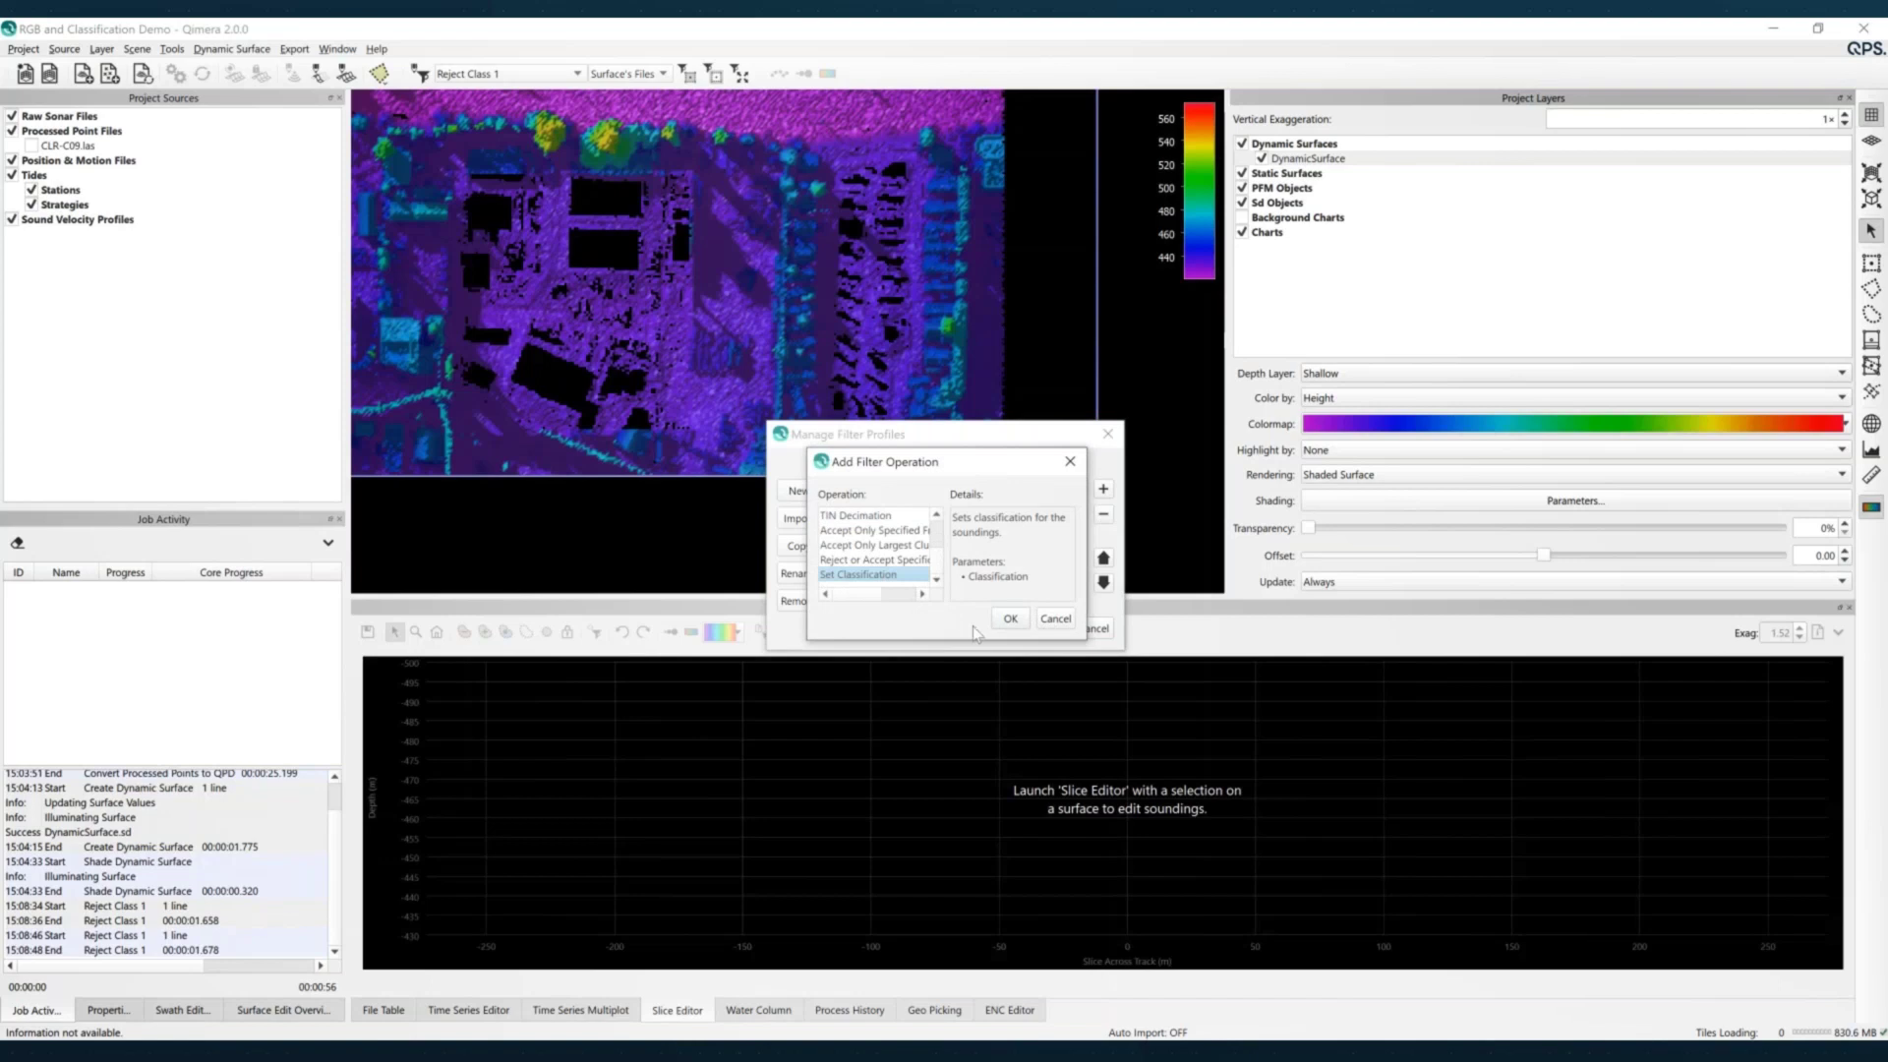
pyautogui.click(1011, 624)
pyautogui.doubleClick(1020, 504)
pyautogui.write('5')
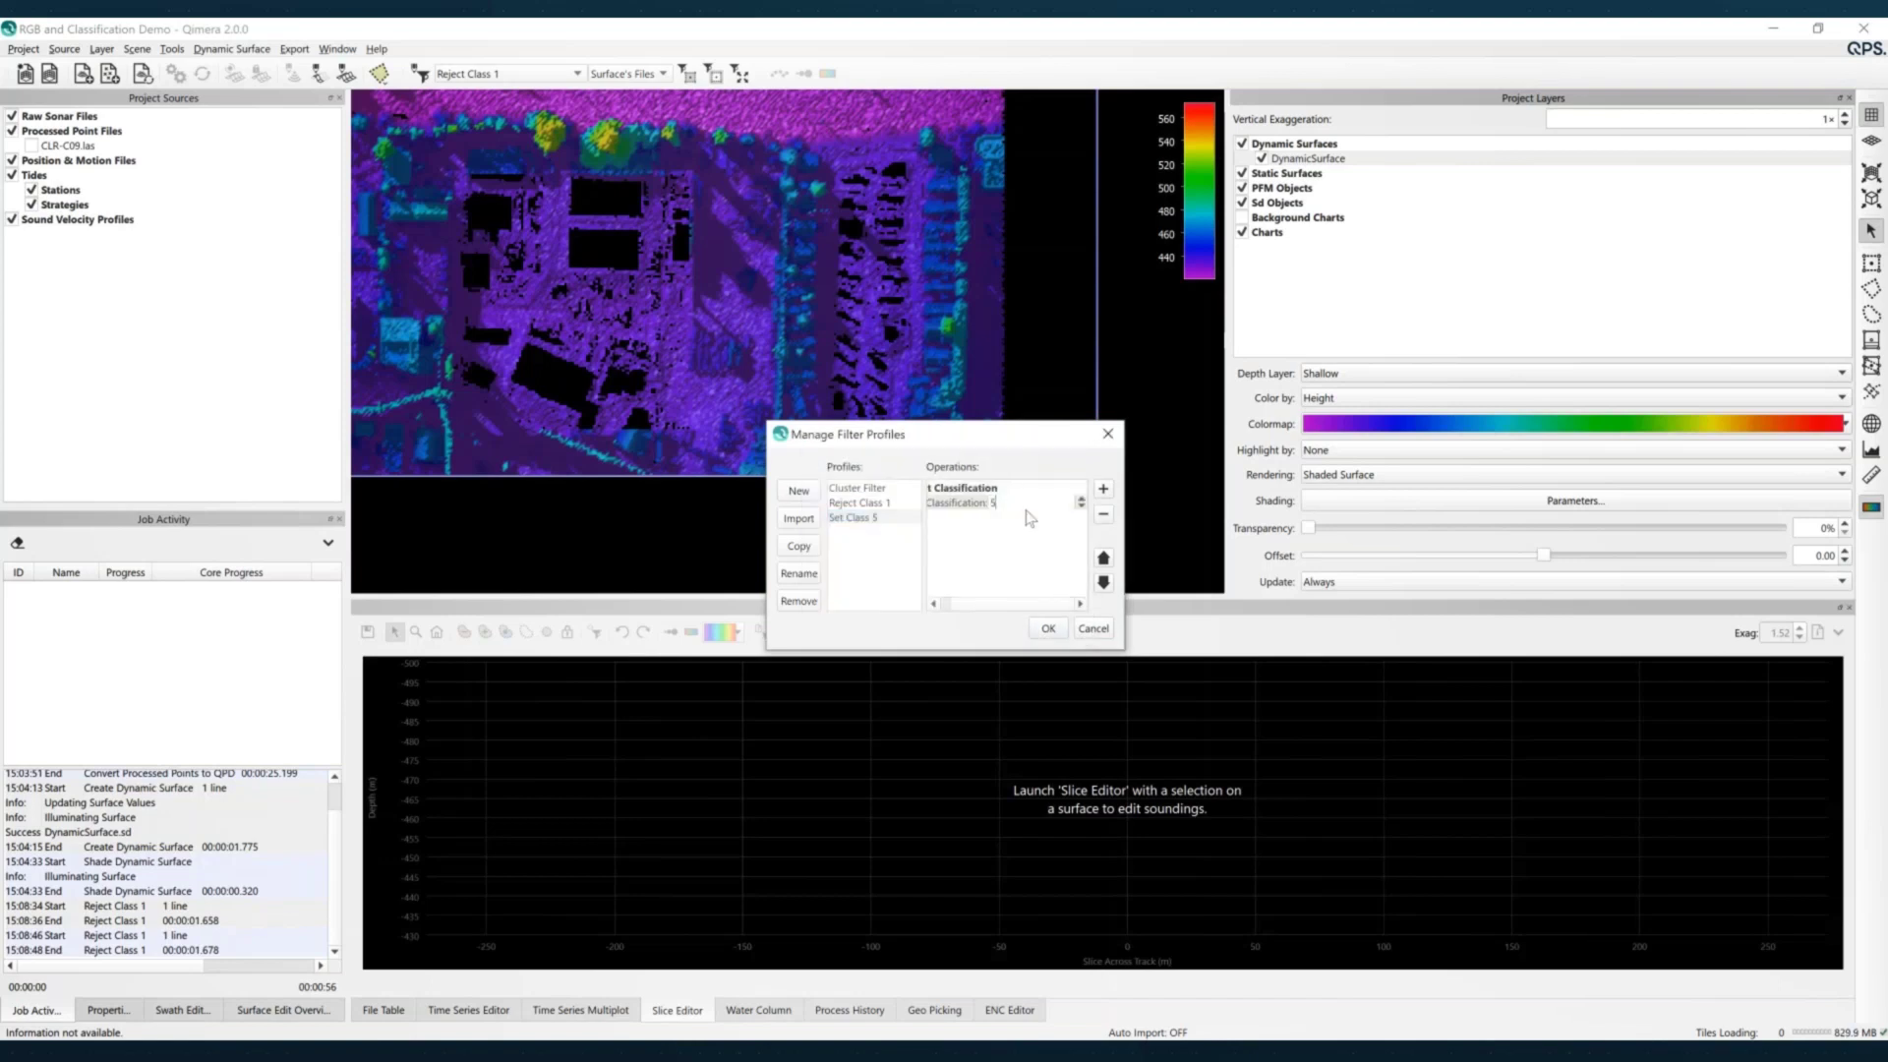
pyautogui.click(1046, 629)
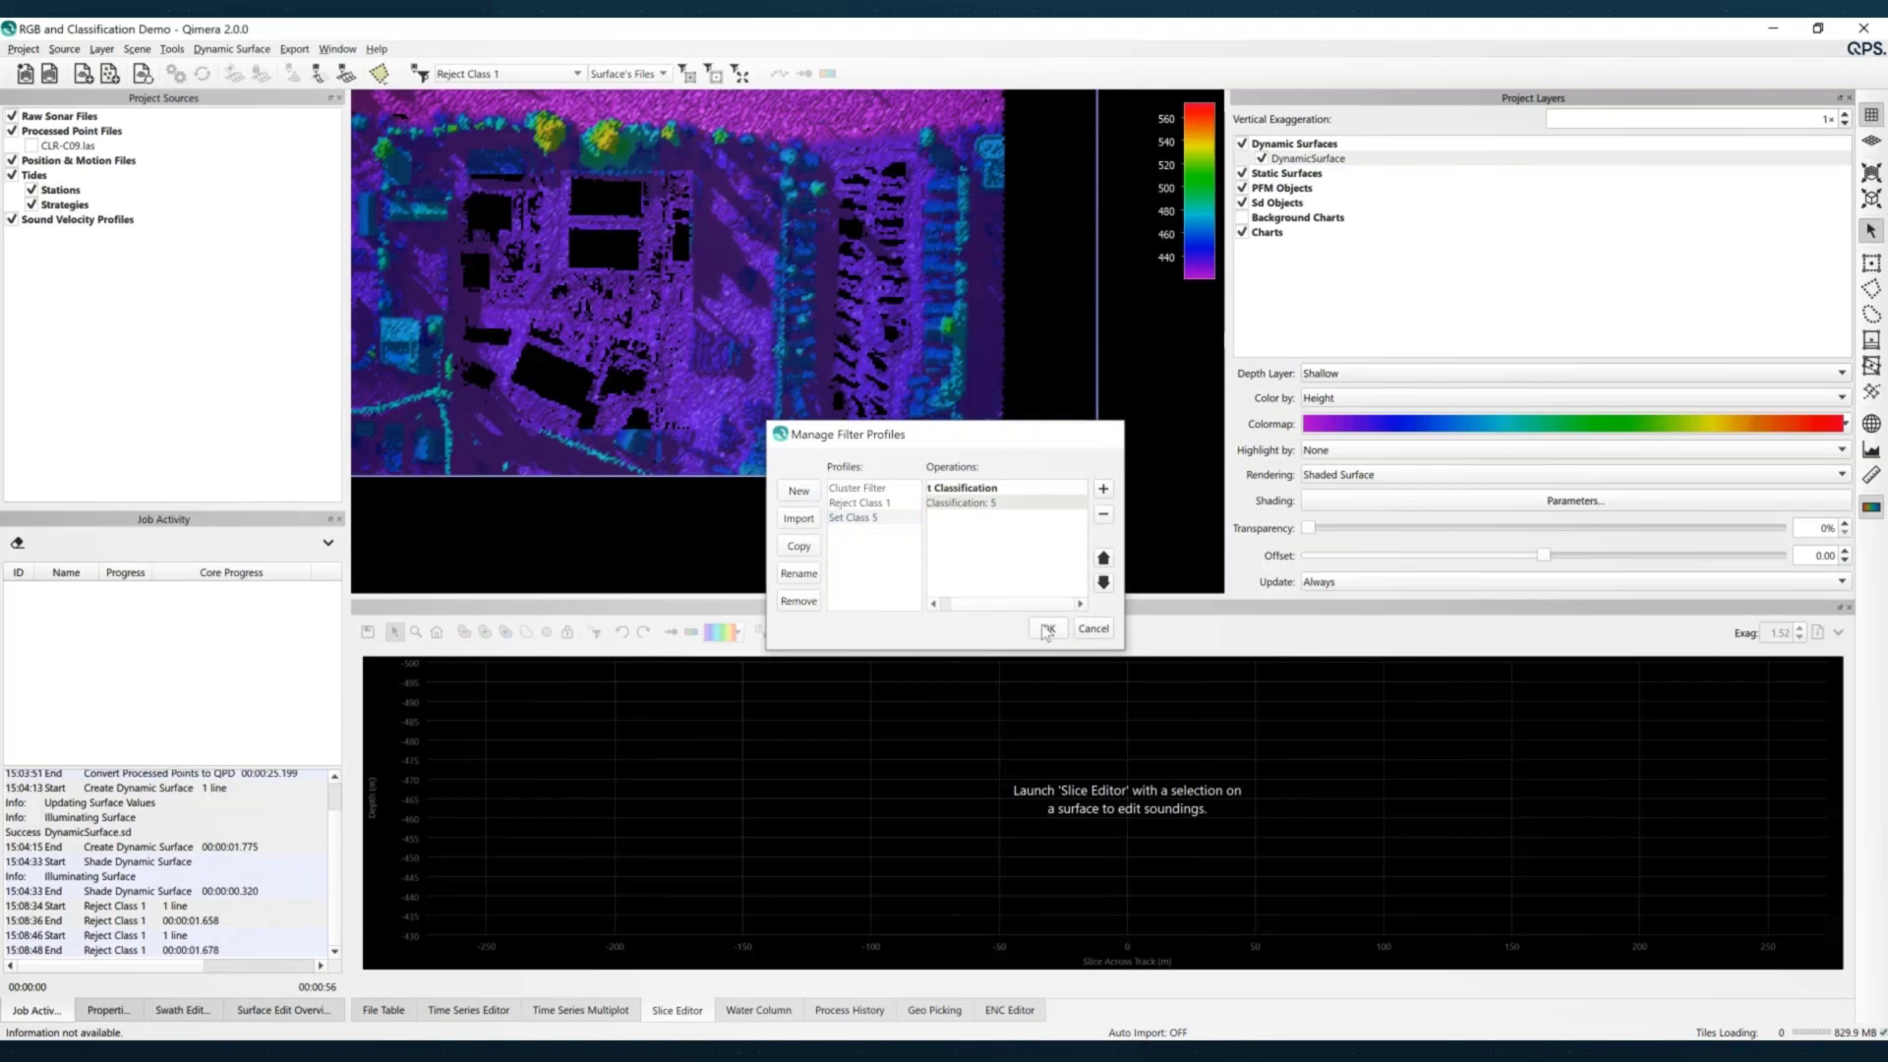
# Apply the Set Class 5 profile with Instant Surface Filter inside a polygon tracing the river east of the diagonal linear feature
pyautogui.scroll(-3, 834, 390)
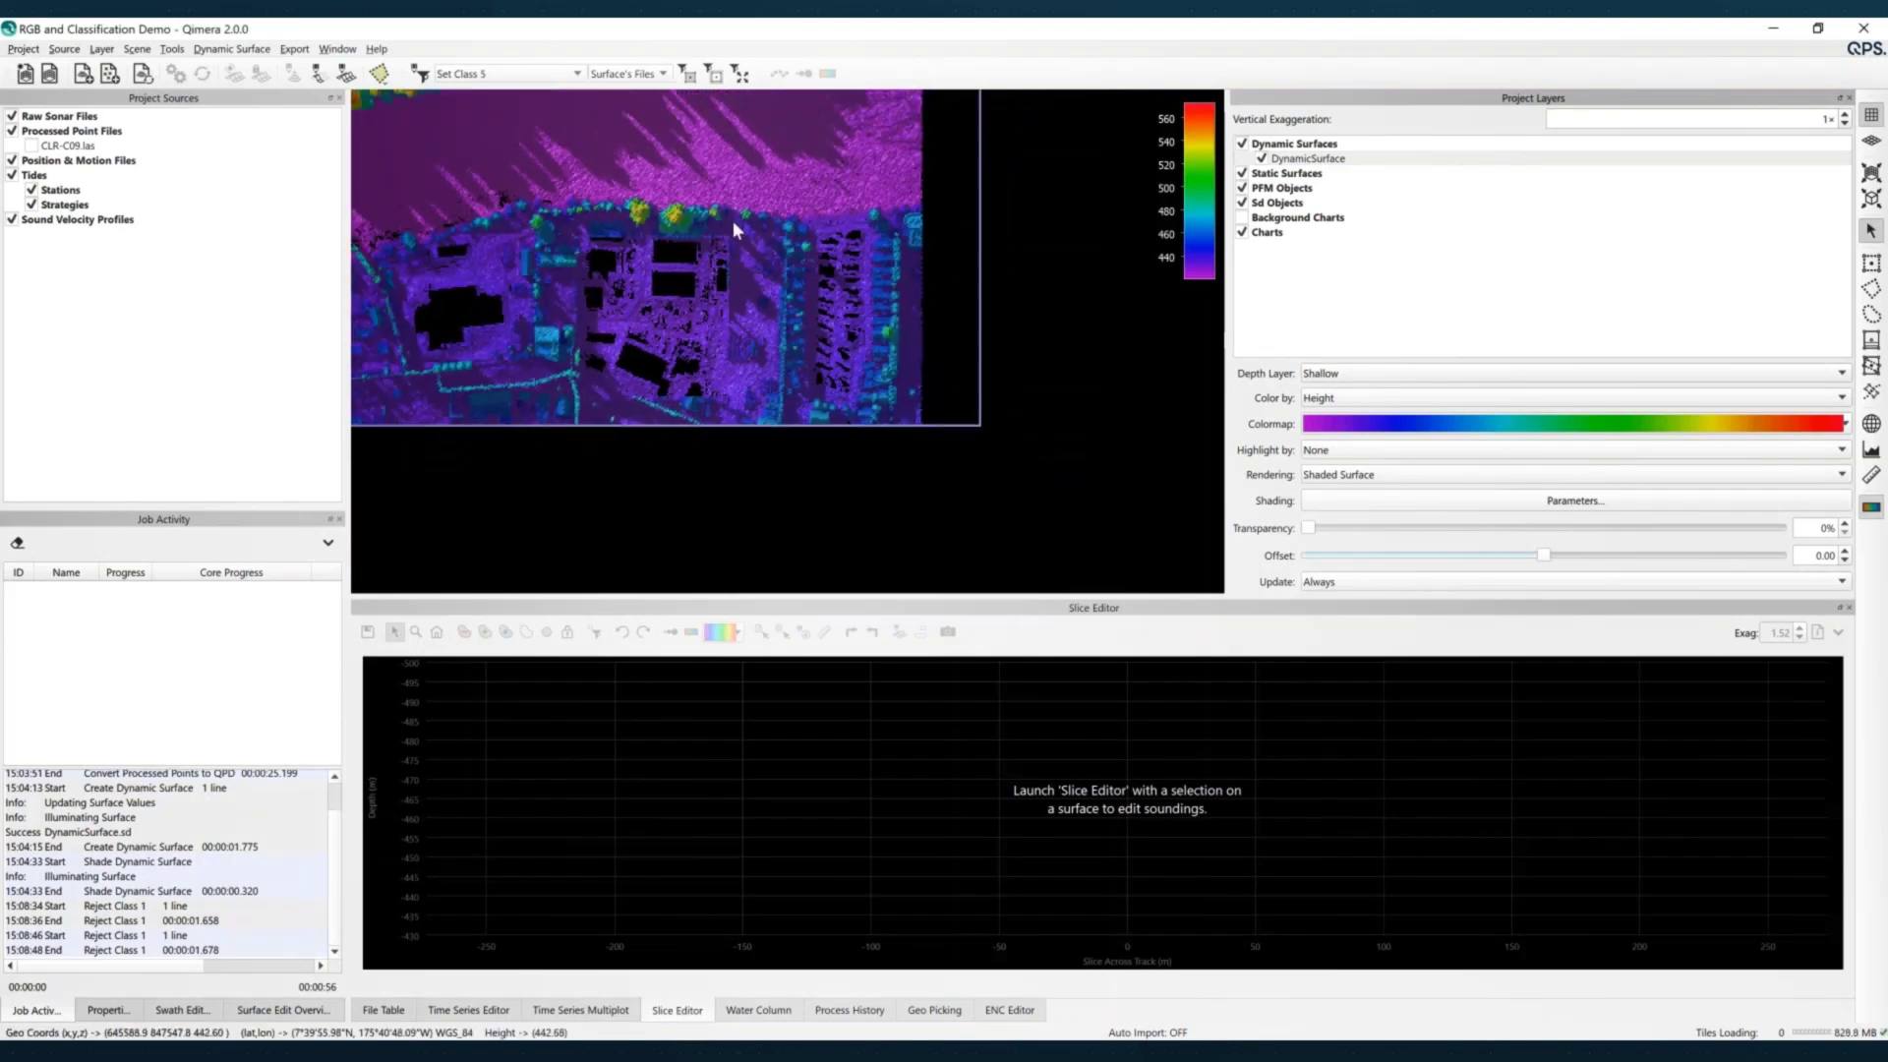
pyautogui.doubleClick(725, 213)
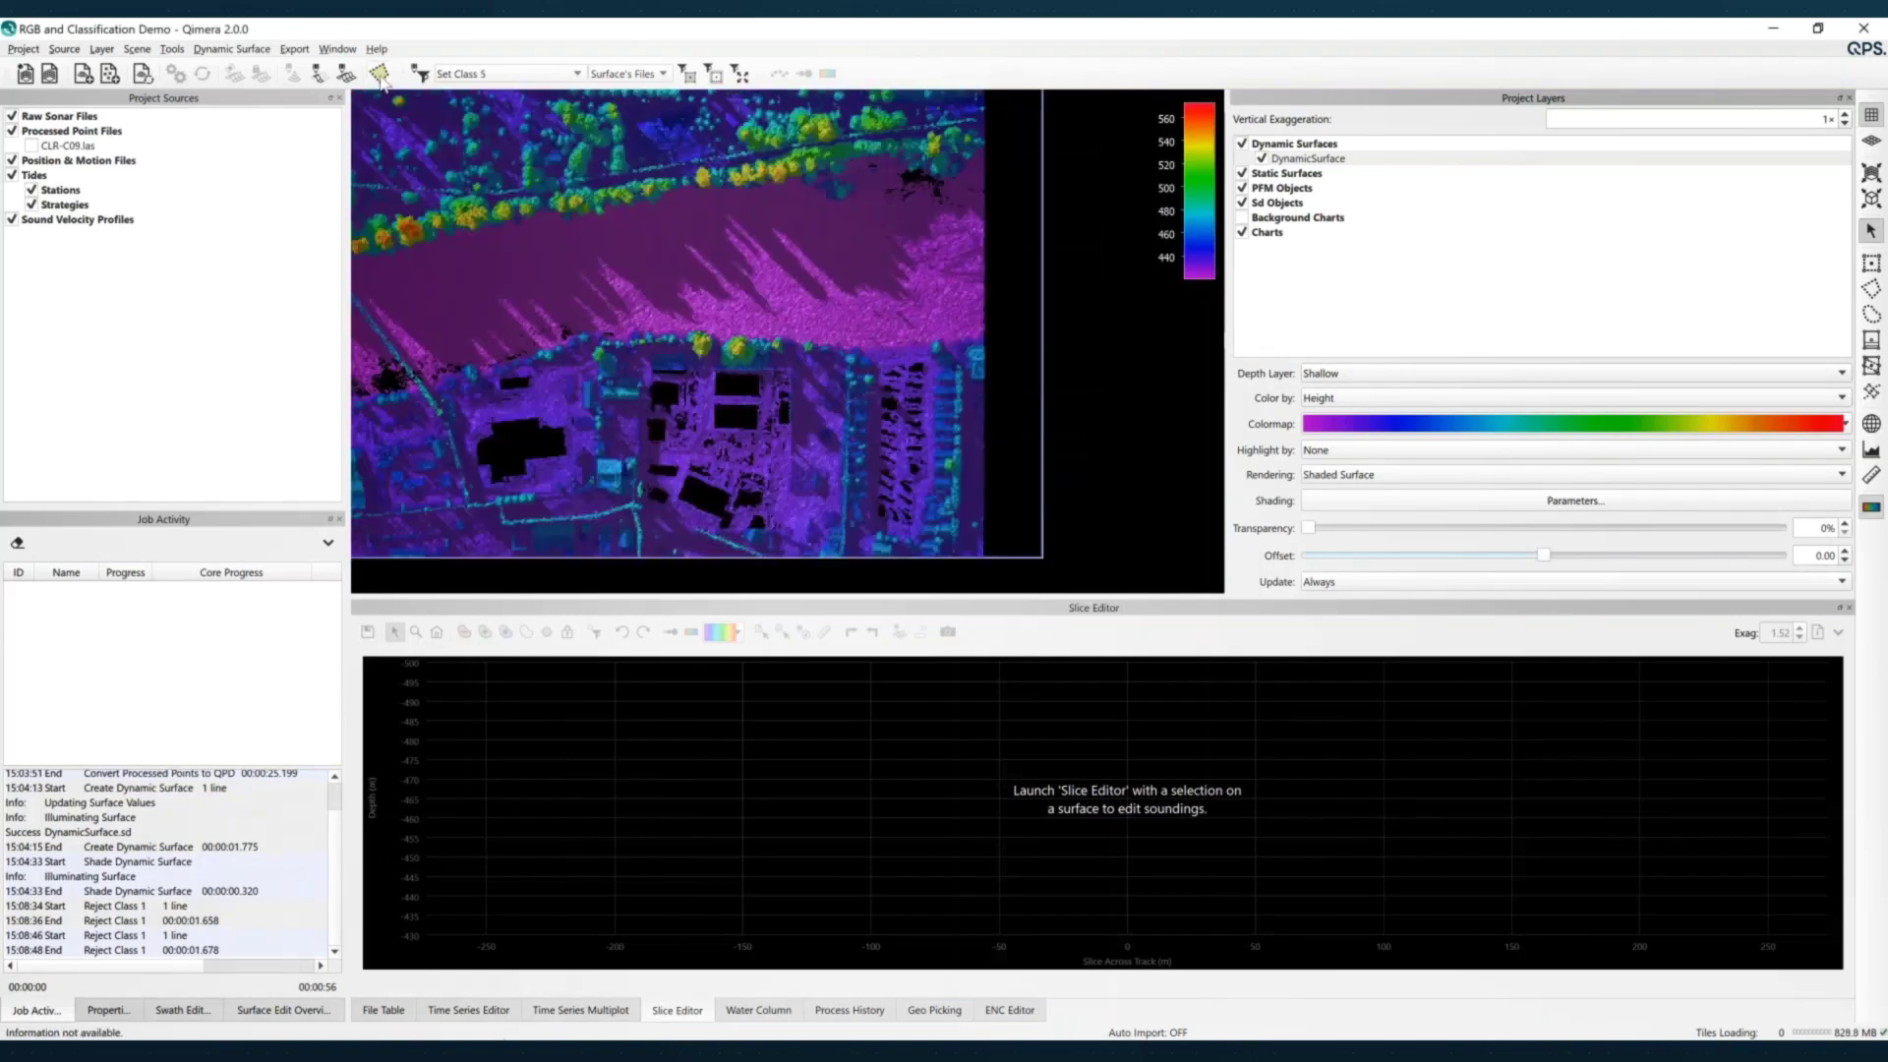
pyautogui.click(380, 74)
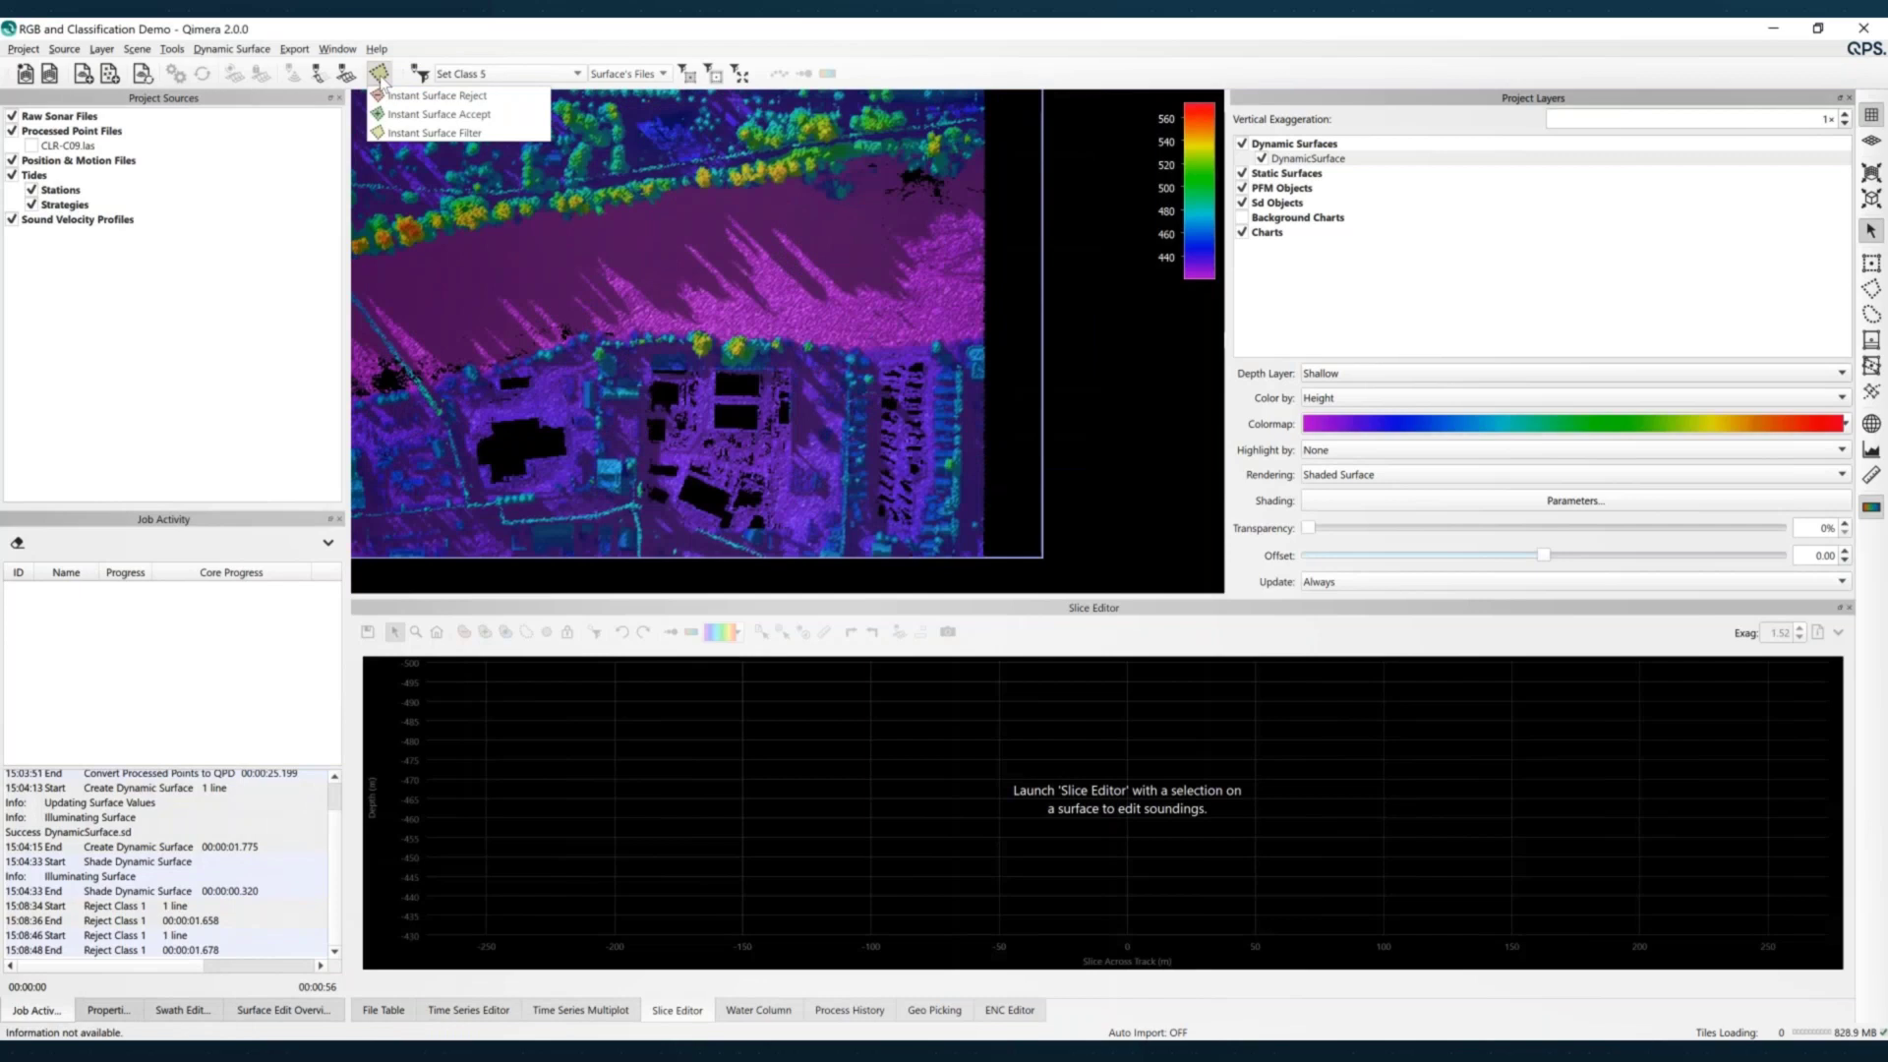
pyautogui.click(482, 134)
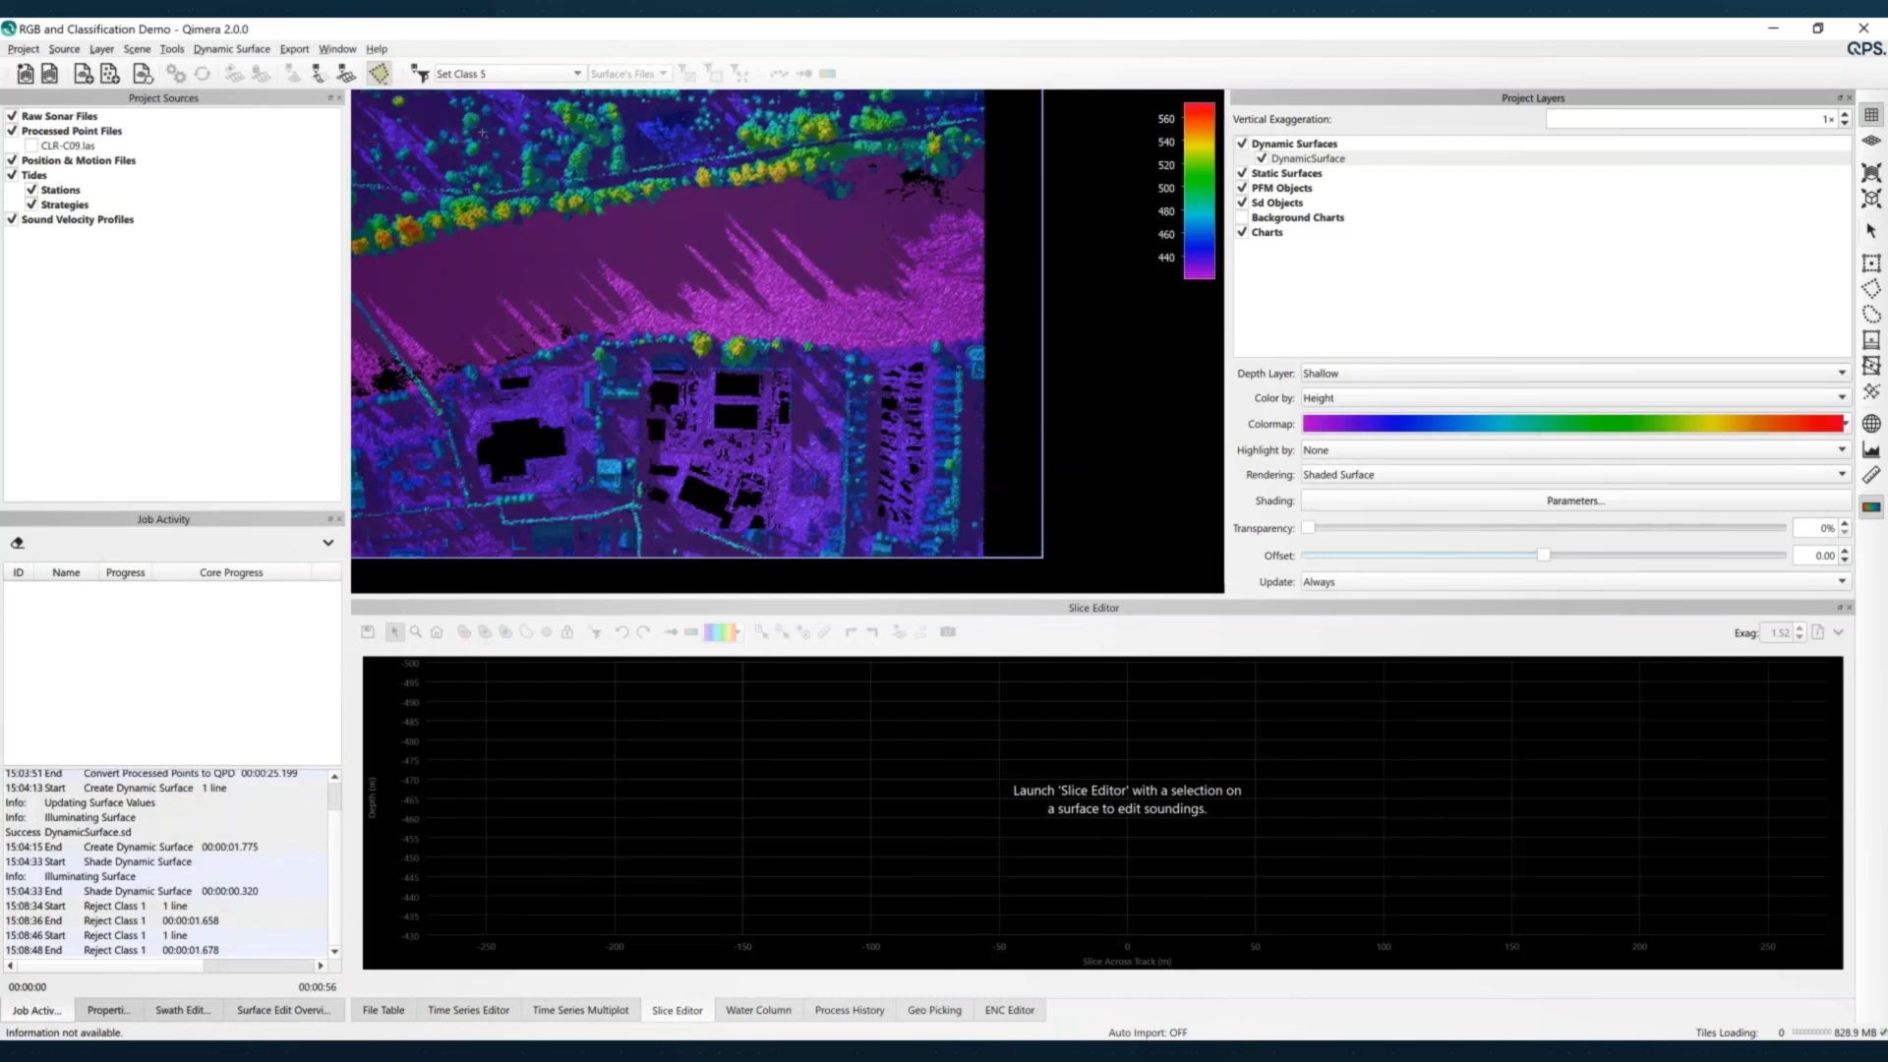
pyautogui.moveTo(387, 262); pyautogui.dragTo(795, 340, button='middle')
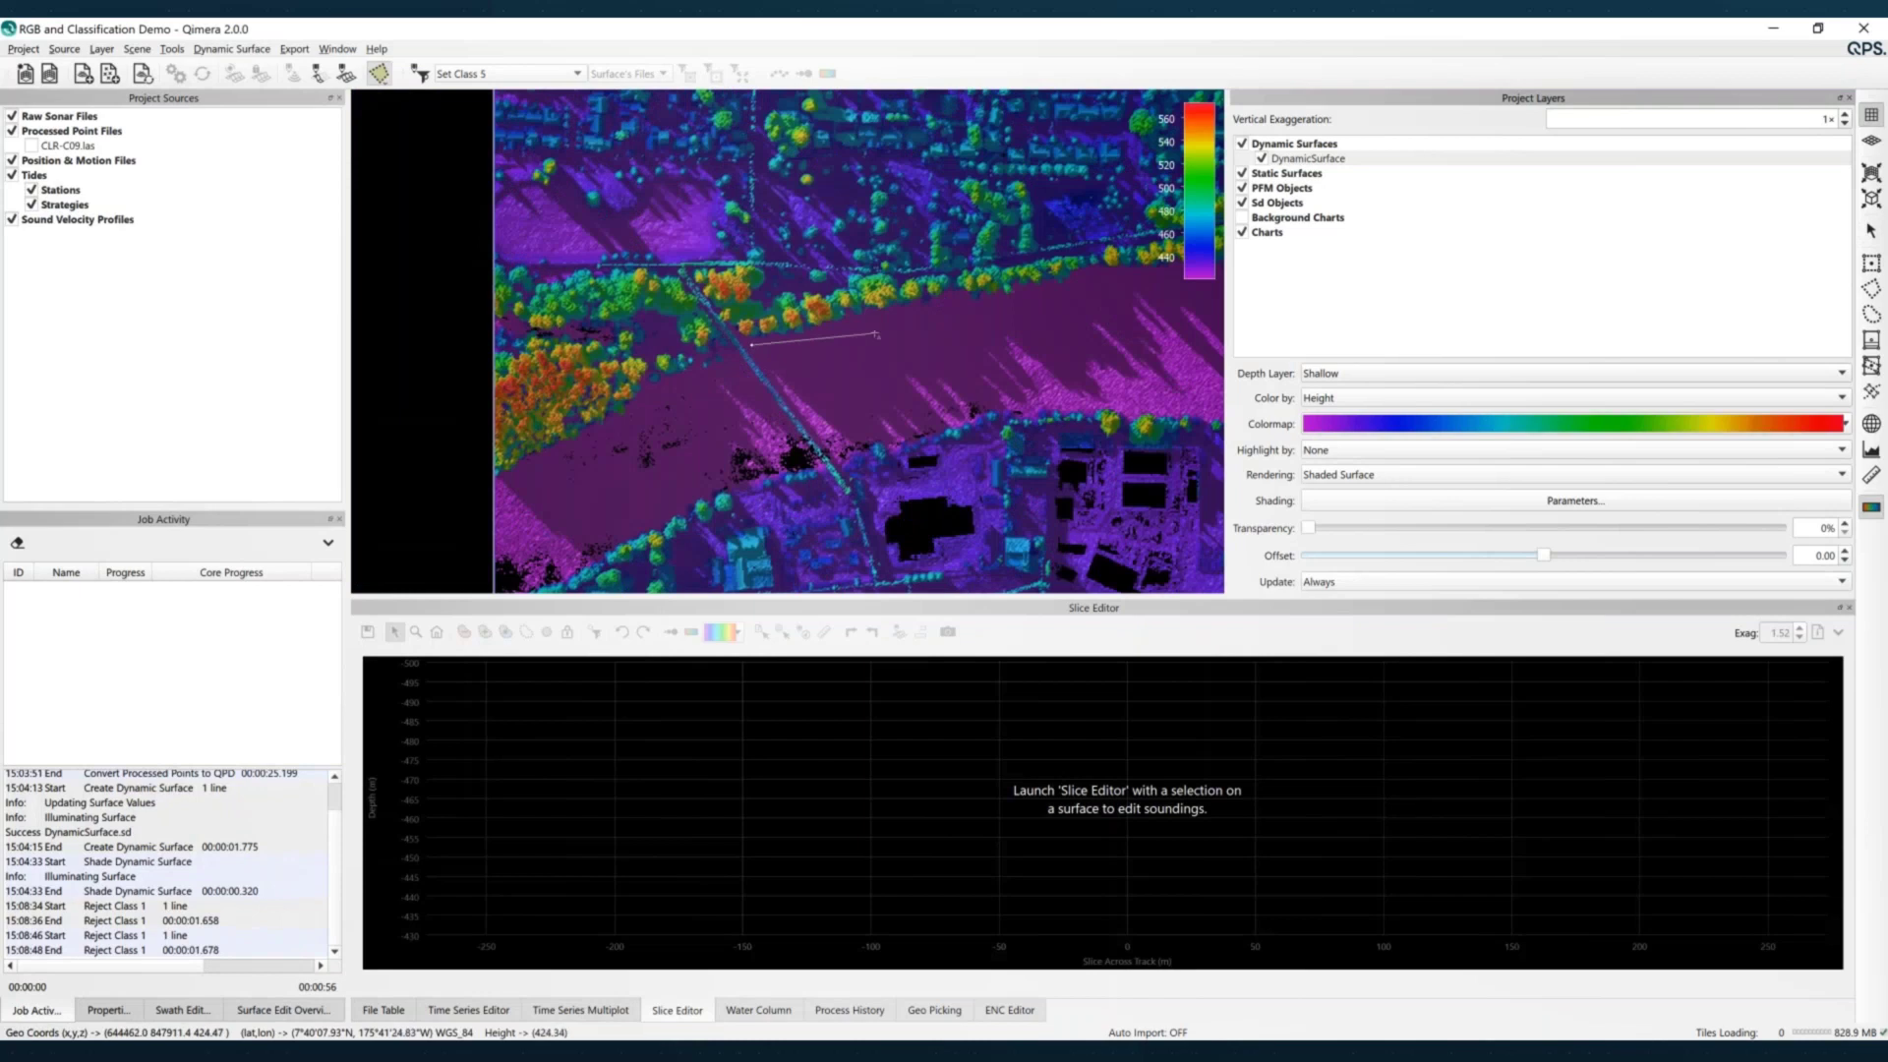
pyautogui.click(880, 311)
pyautogui.click(955, 298)
pyautogui.click(1048, 291)
pyautogui.click(1132, 272)
pyautogui.middleClick(1161, 277)
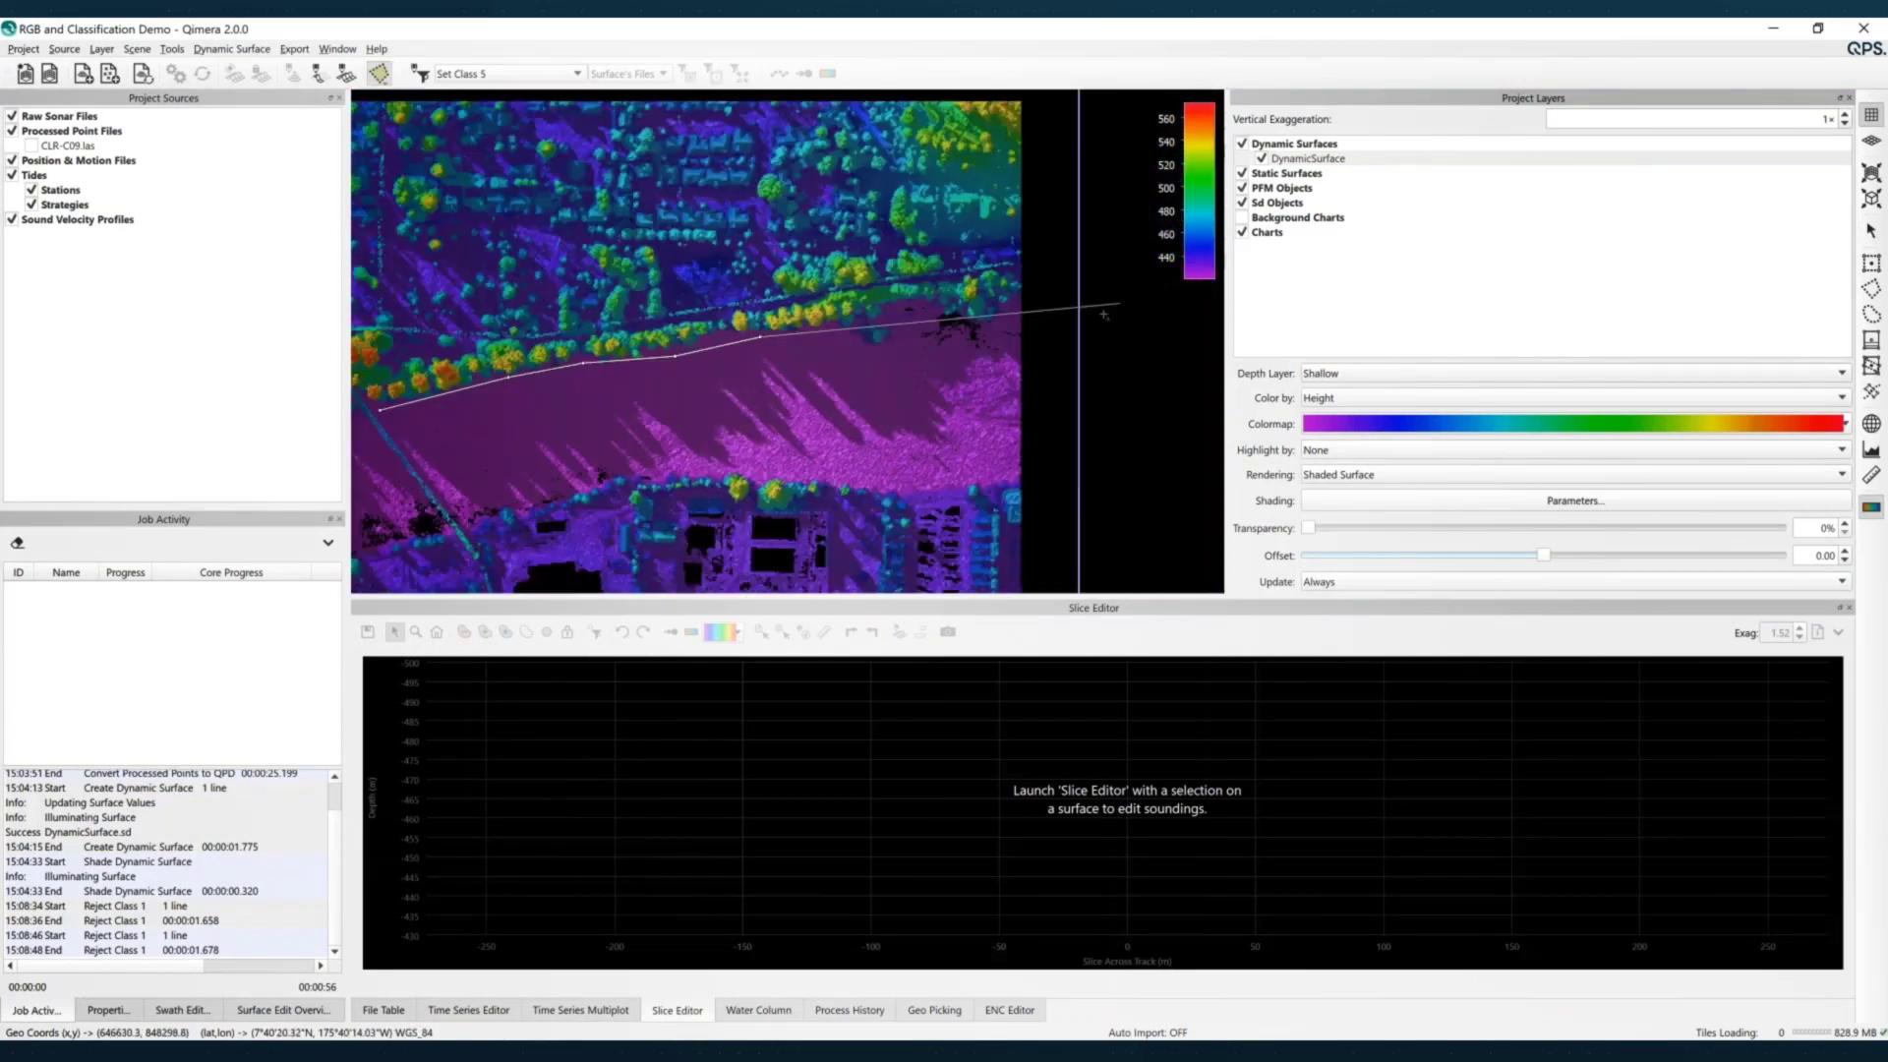
pyautogui.click(869, 348)
pyautogui.click(901, 342)
pyautogui.click(904, 321)
pyautogui.click(1000, 317)
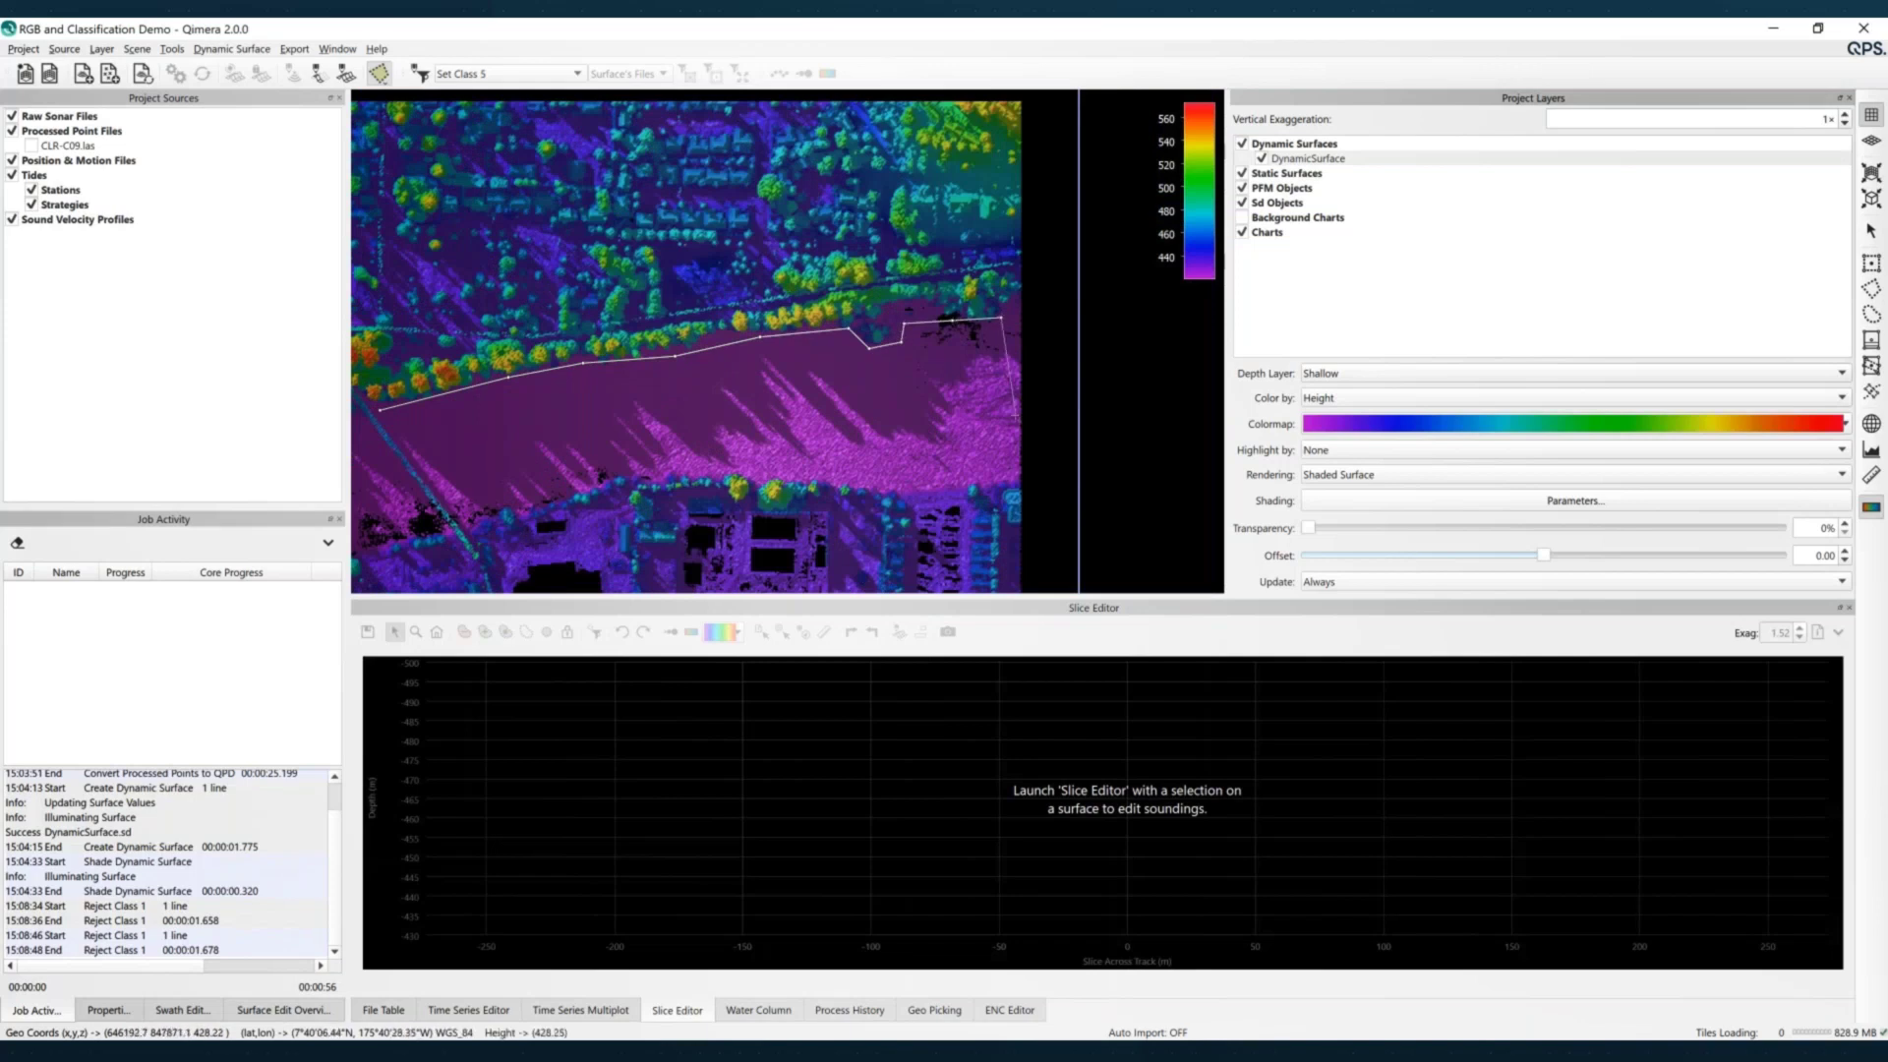
pyautogui.click(1014, 462)
pyautogui.click(962, 480)
pyautogui.click(857, 475)
pyautogui.click(749, 472)
pyautogui.click(662, 468)
pyautogui.click(594, 468)
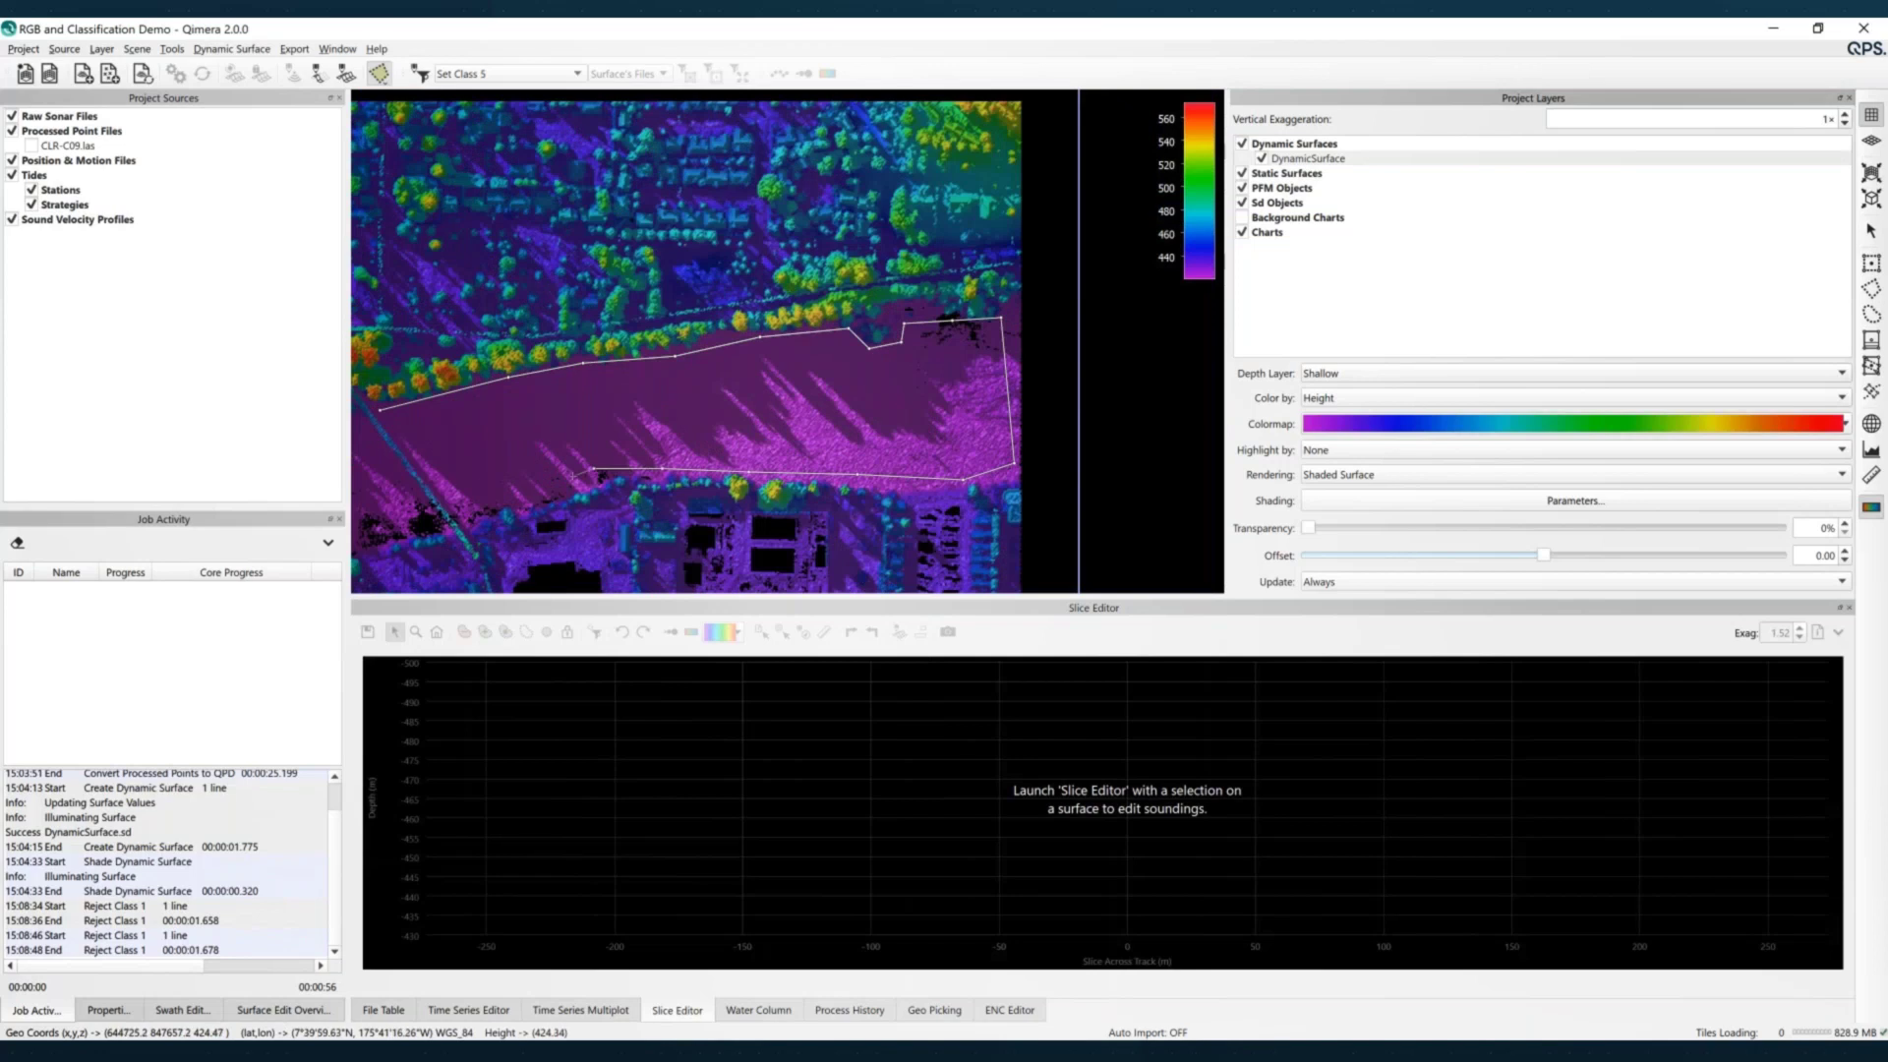
pyautogui.click(541, 497)
pyautogui.click(500, 501)
pyautogui.click(466, 516)
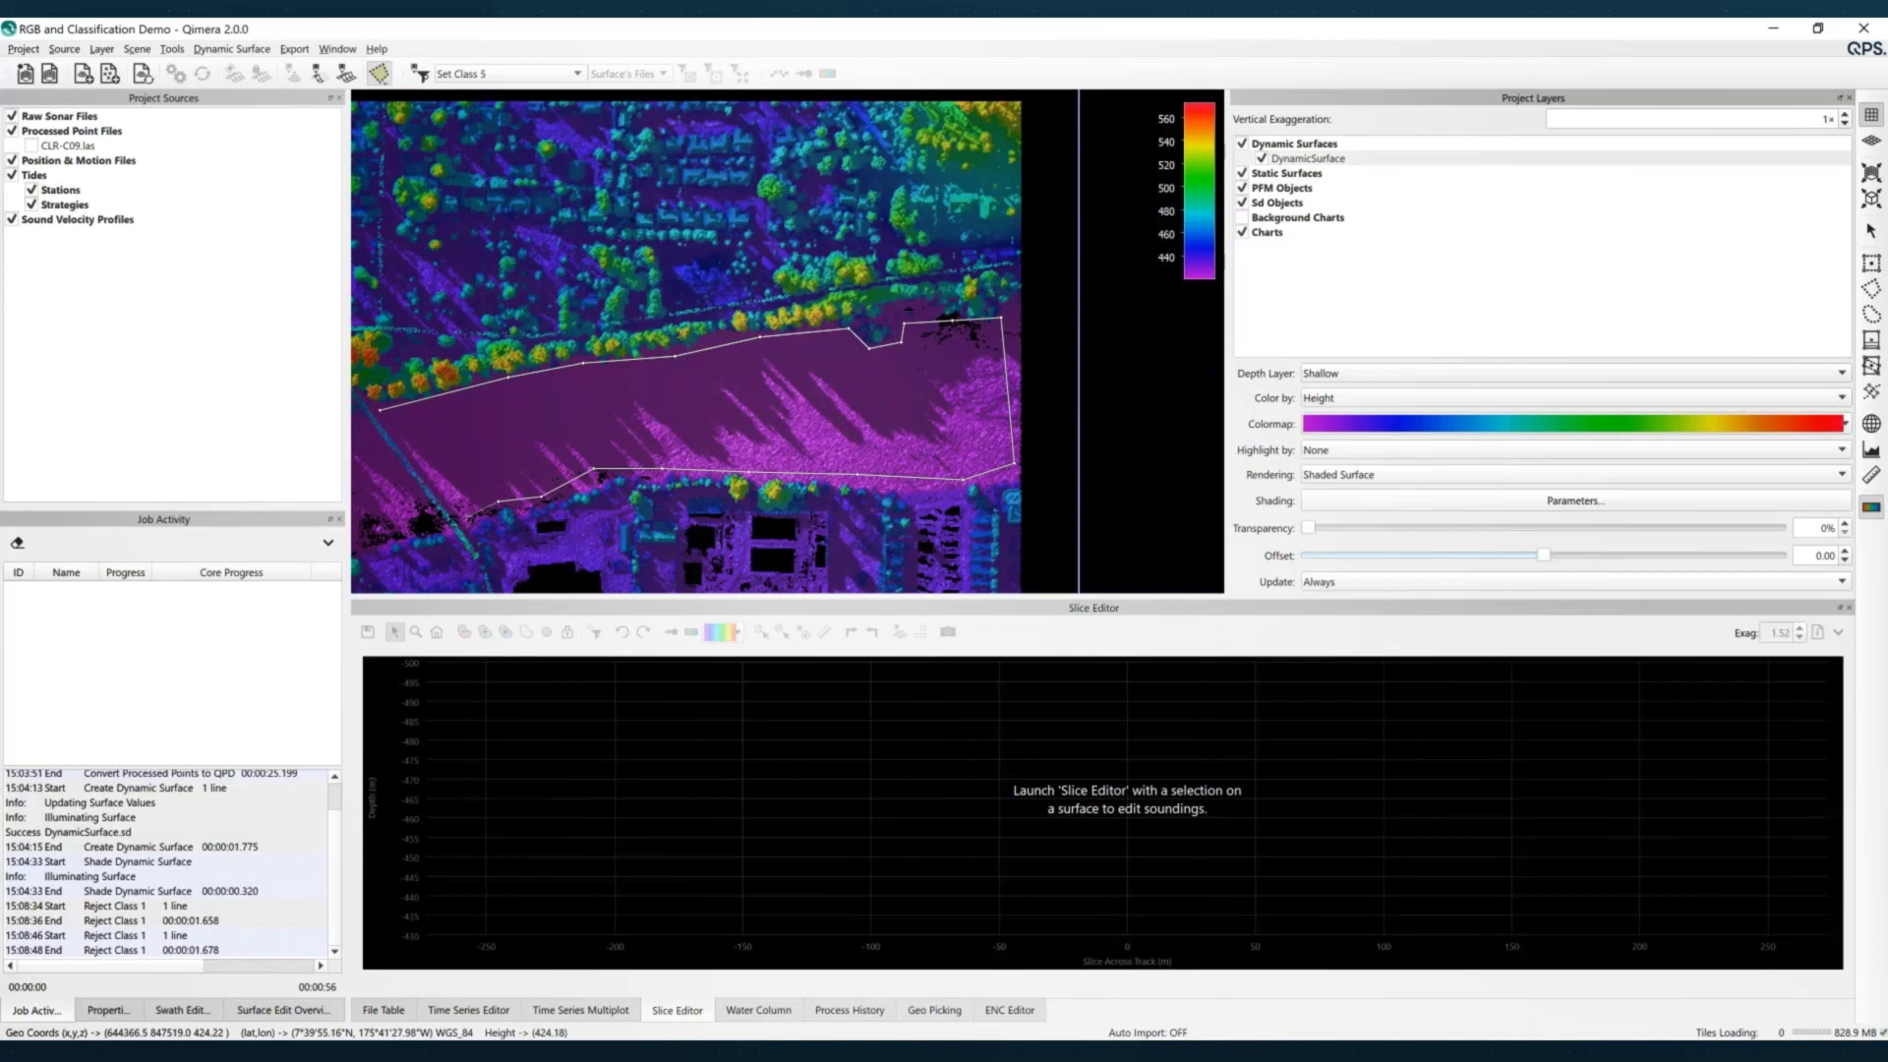
pyautogui.click(431, 484)
pyautogui.doubleClick(386, 421)
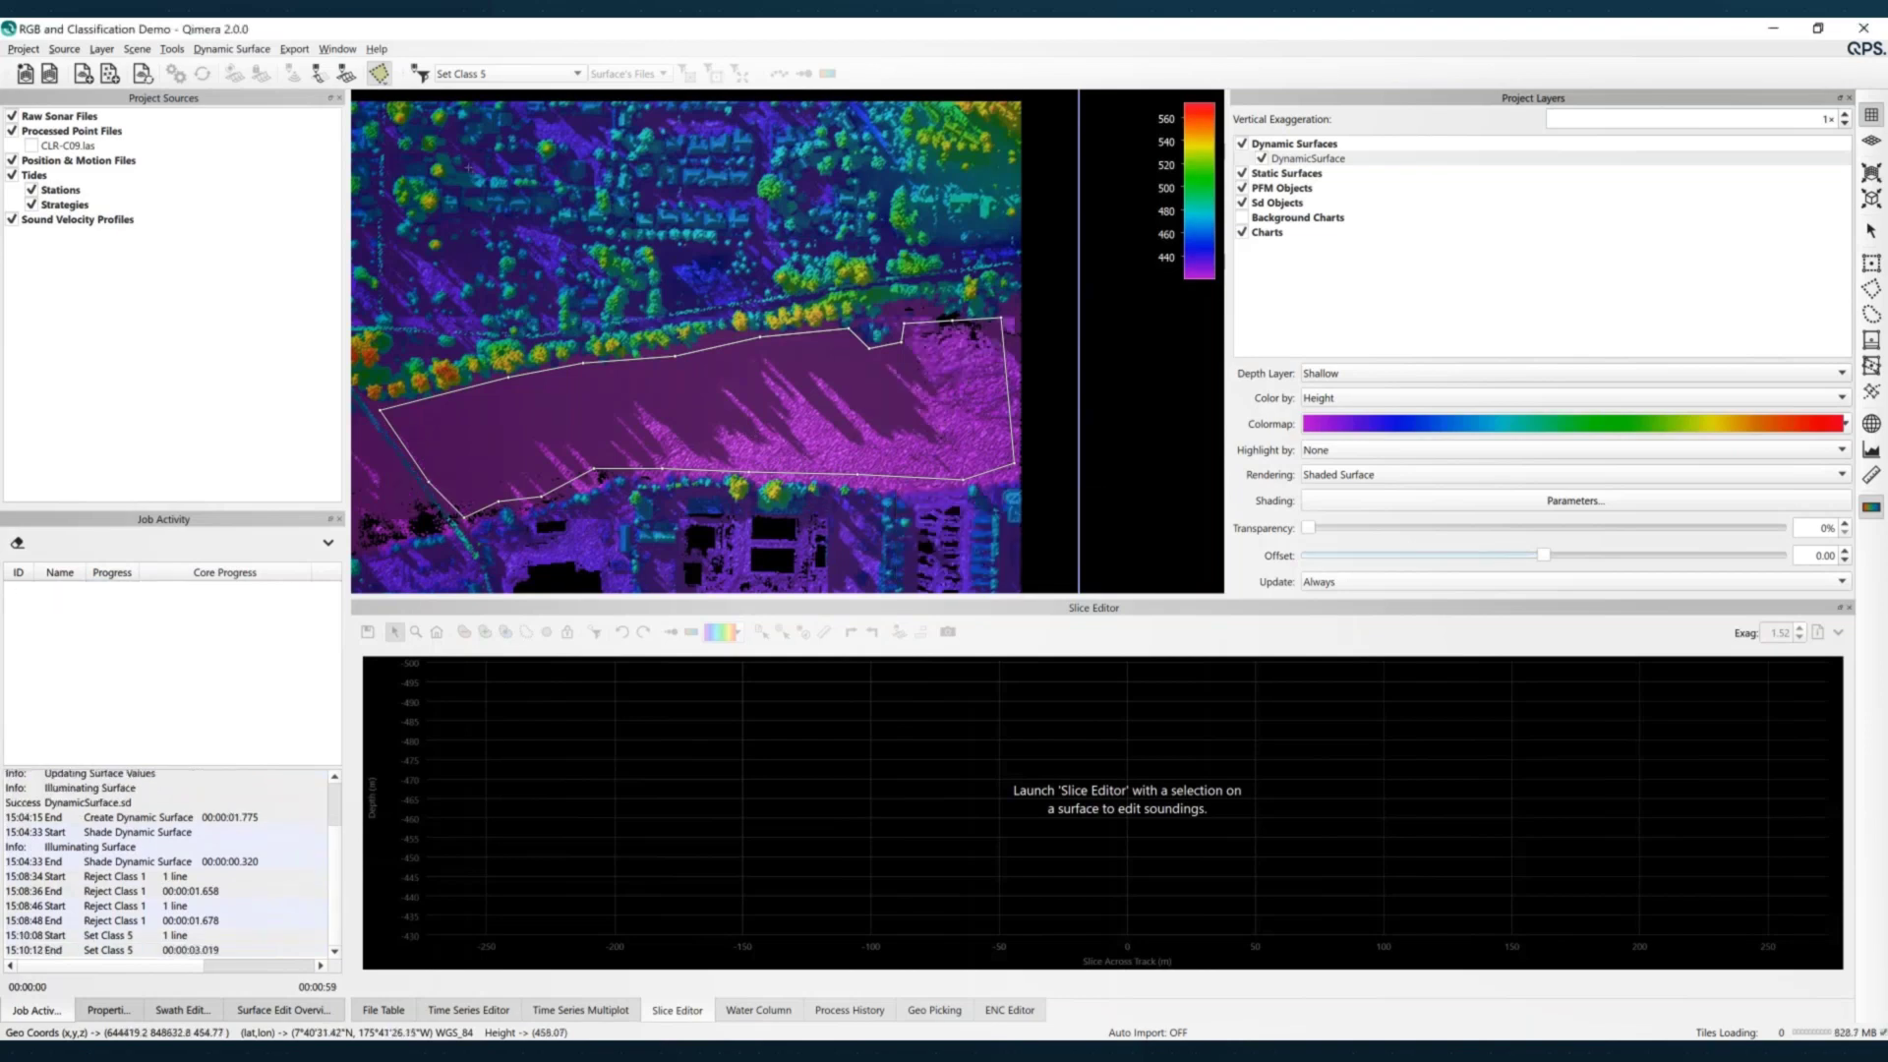
# Switch the instant surface tool to Instant Surface Reject, and open a rectangular area spanning the river and both banks in the Slice Editor
pyautogui.click(380, 75)
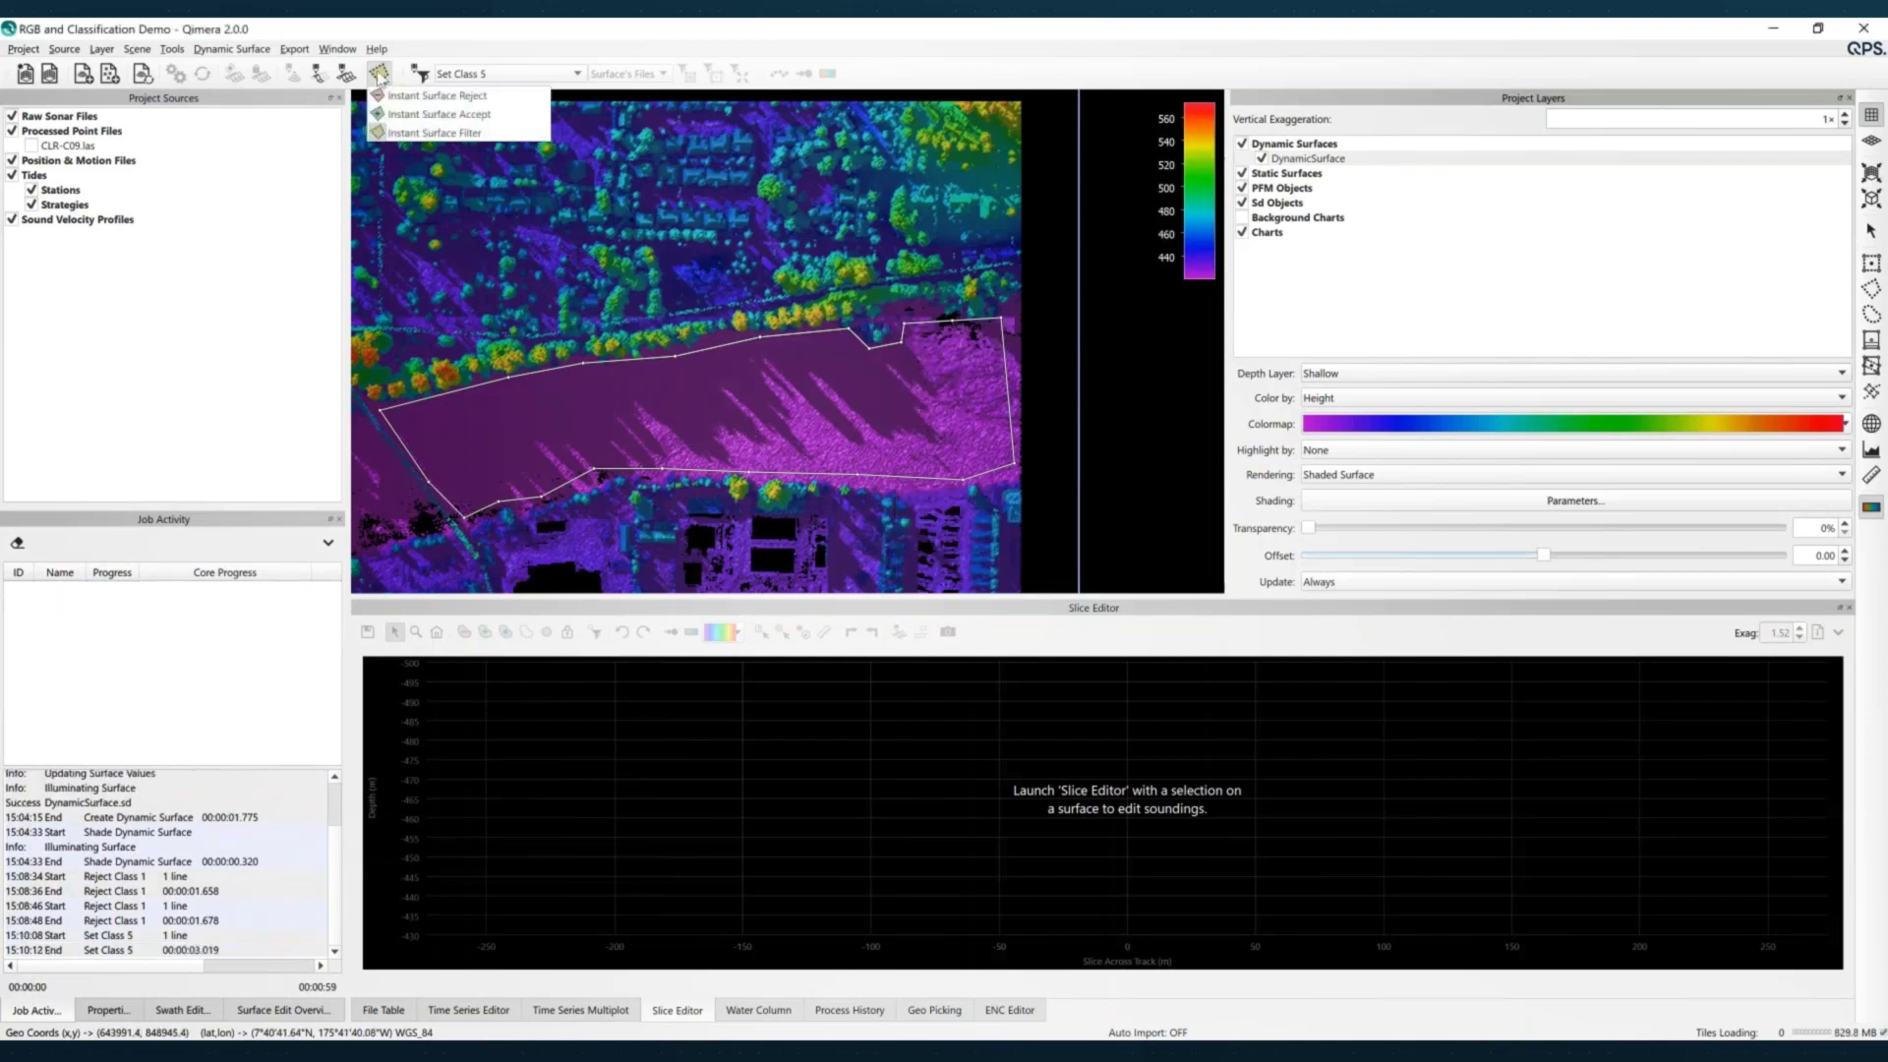
pyautogui.click(405, 99)
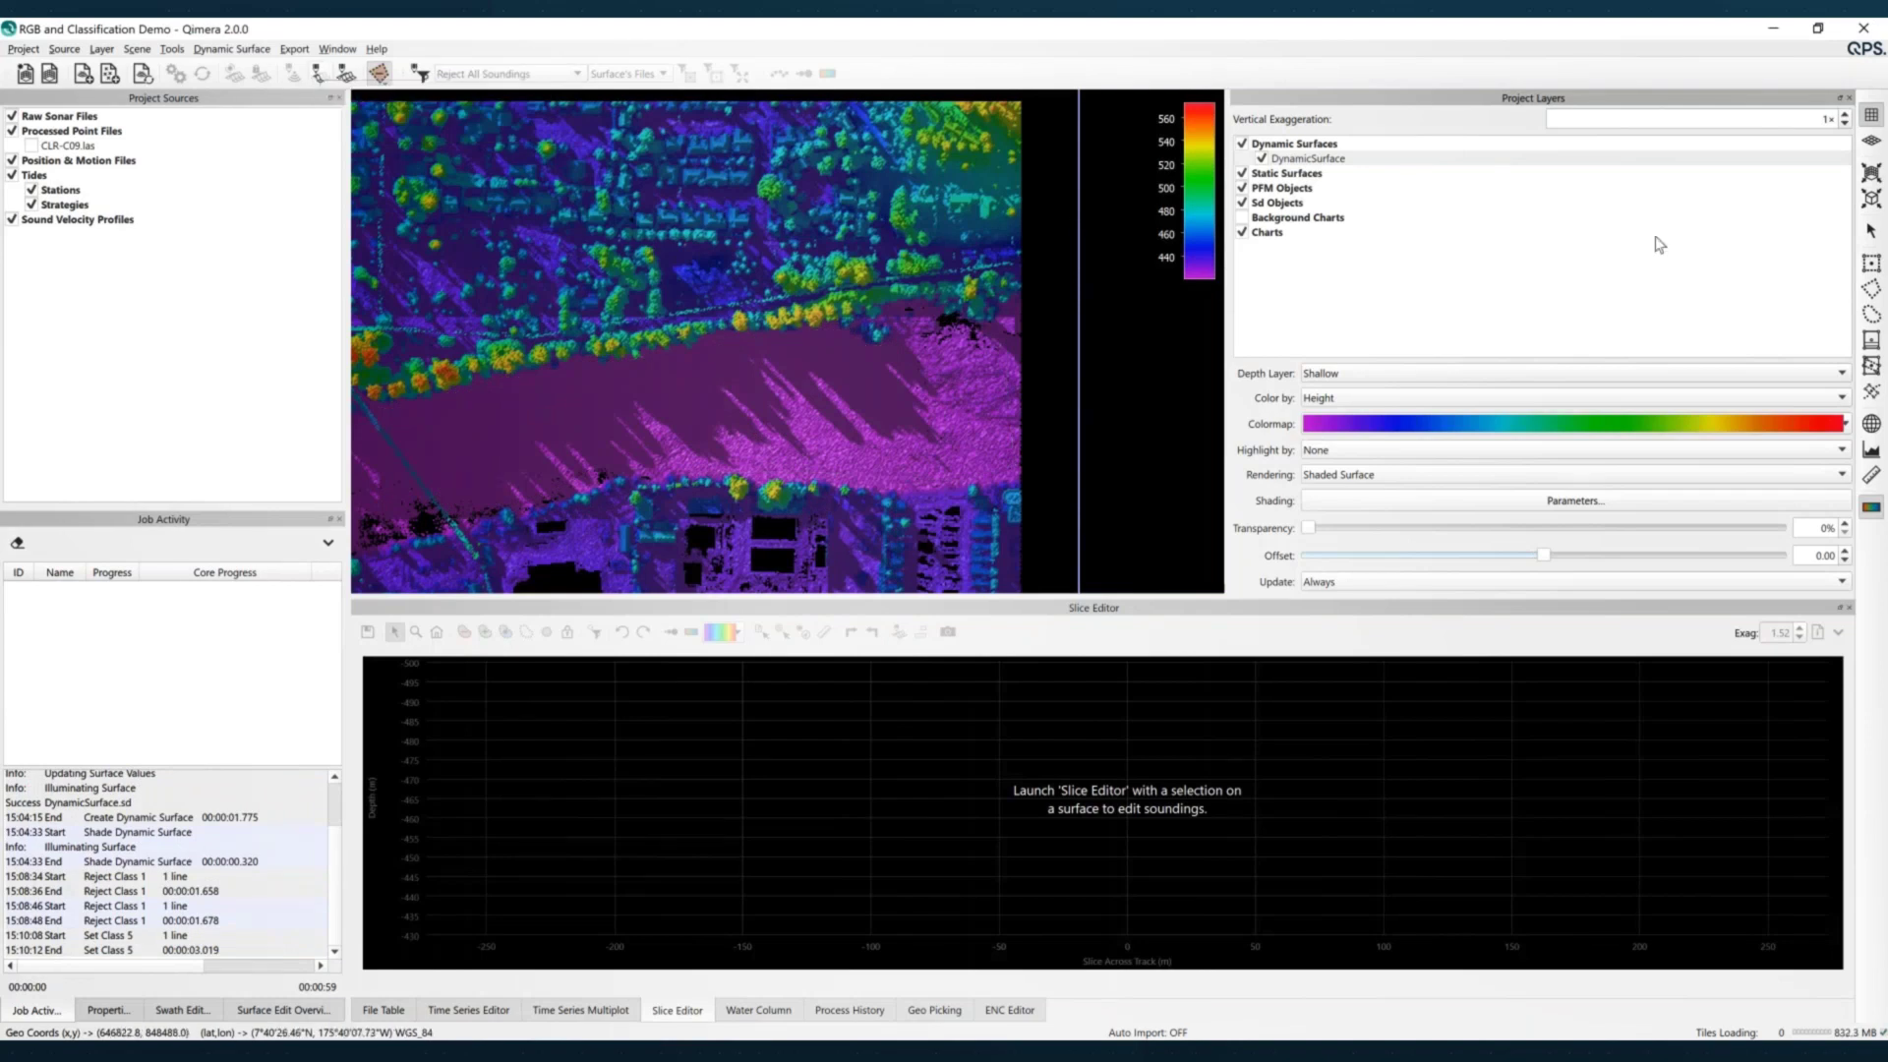
pyautogui.click(1871, 260)
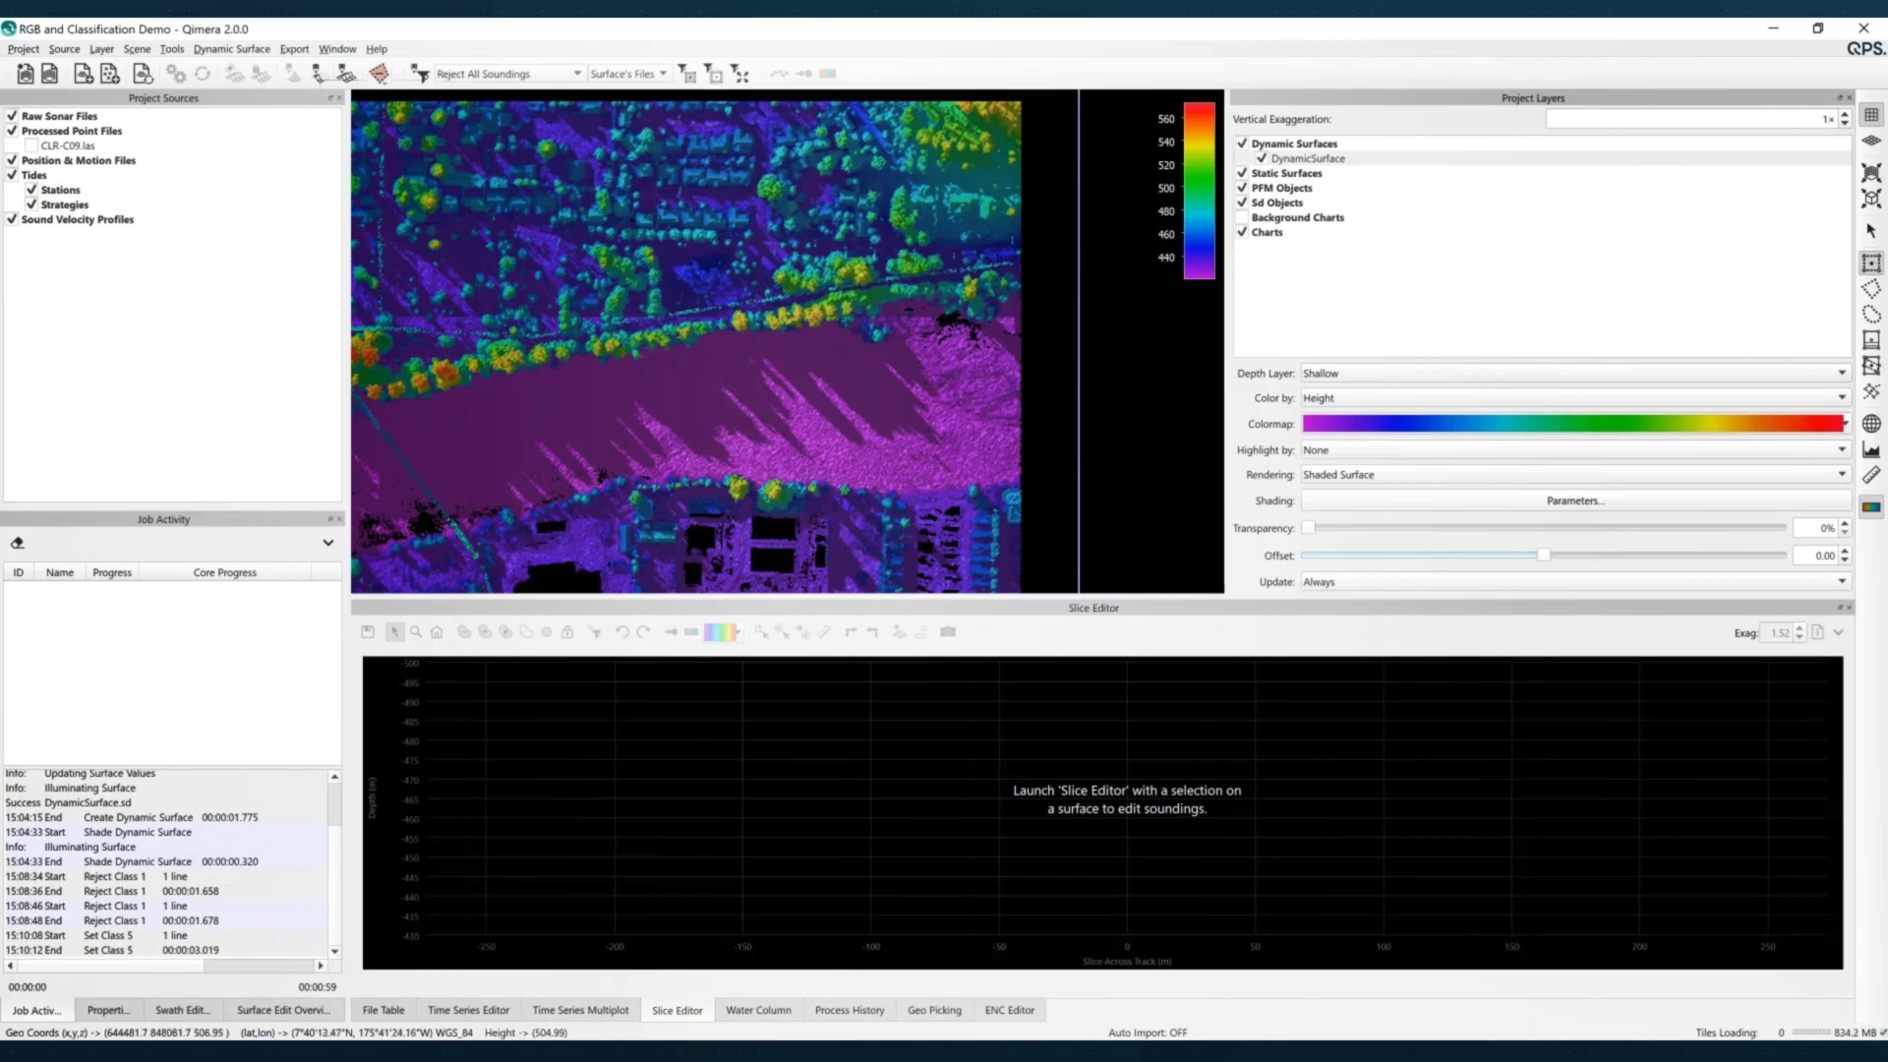
pyautogui.moveTo(508, 317); pyautogui.dragTo(705, 544)
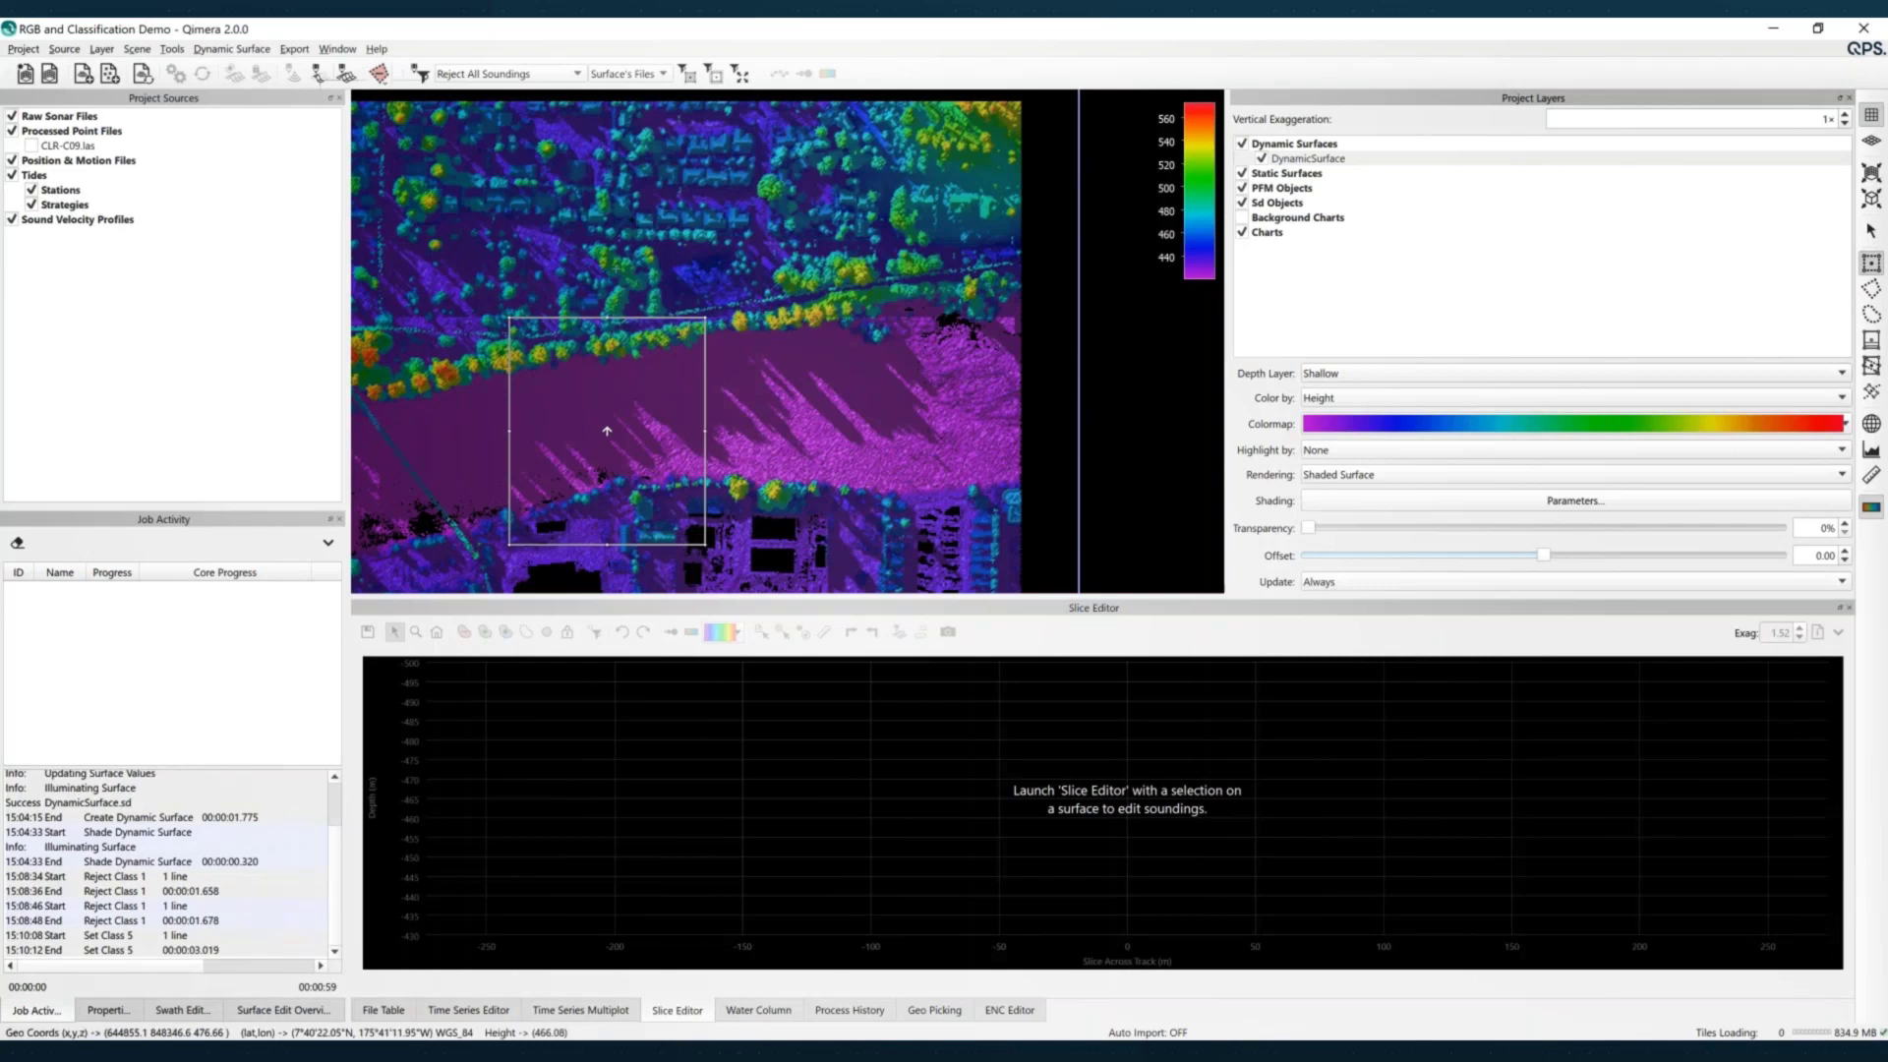
pyautogui.click(318, 75)
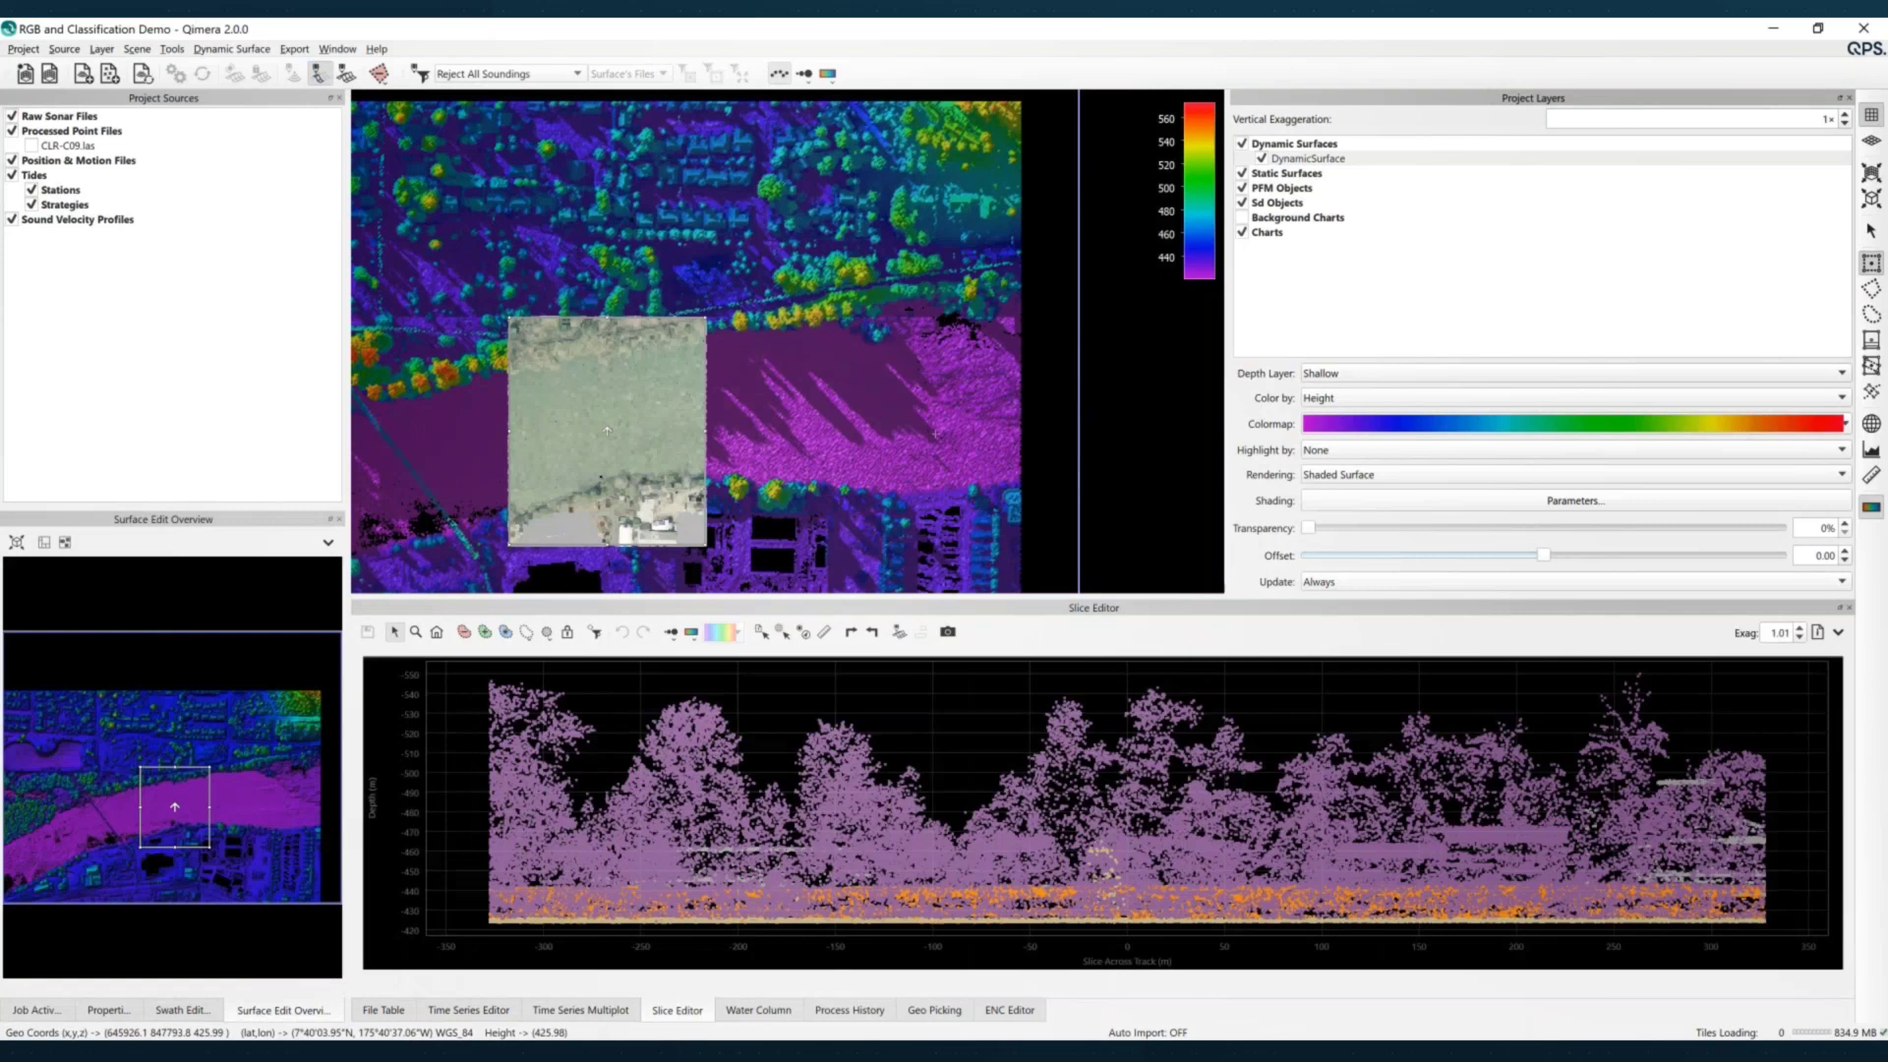
# Show the selected slice in the 3D Slice Editor and color the scene's soundings by Classification
pyautogui.click(899, 632)
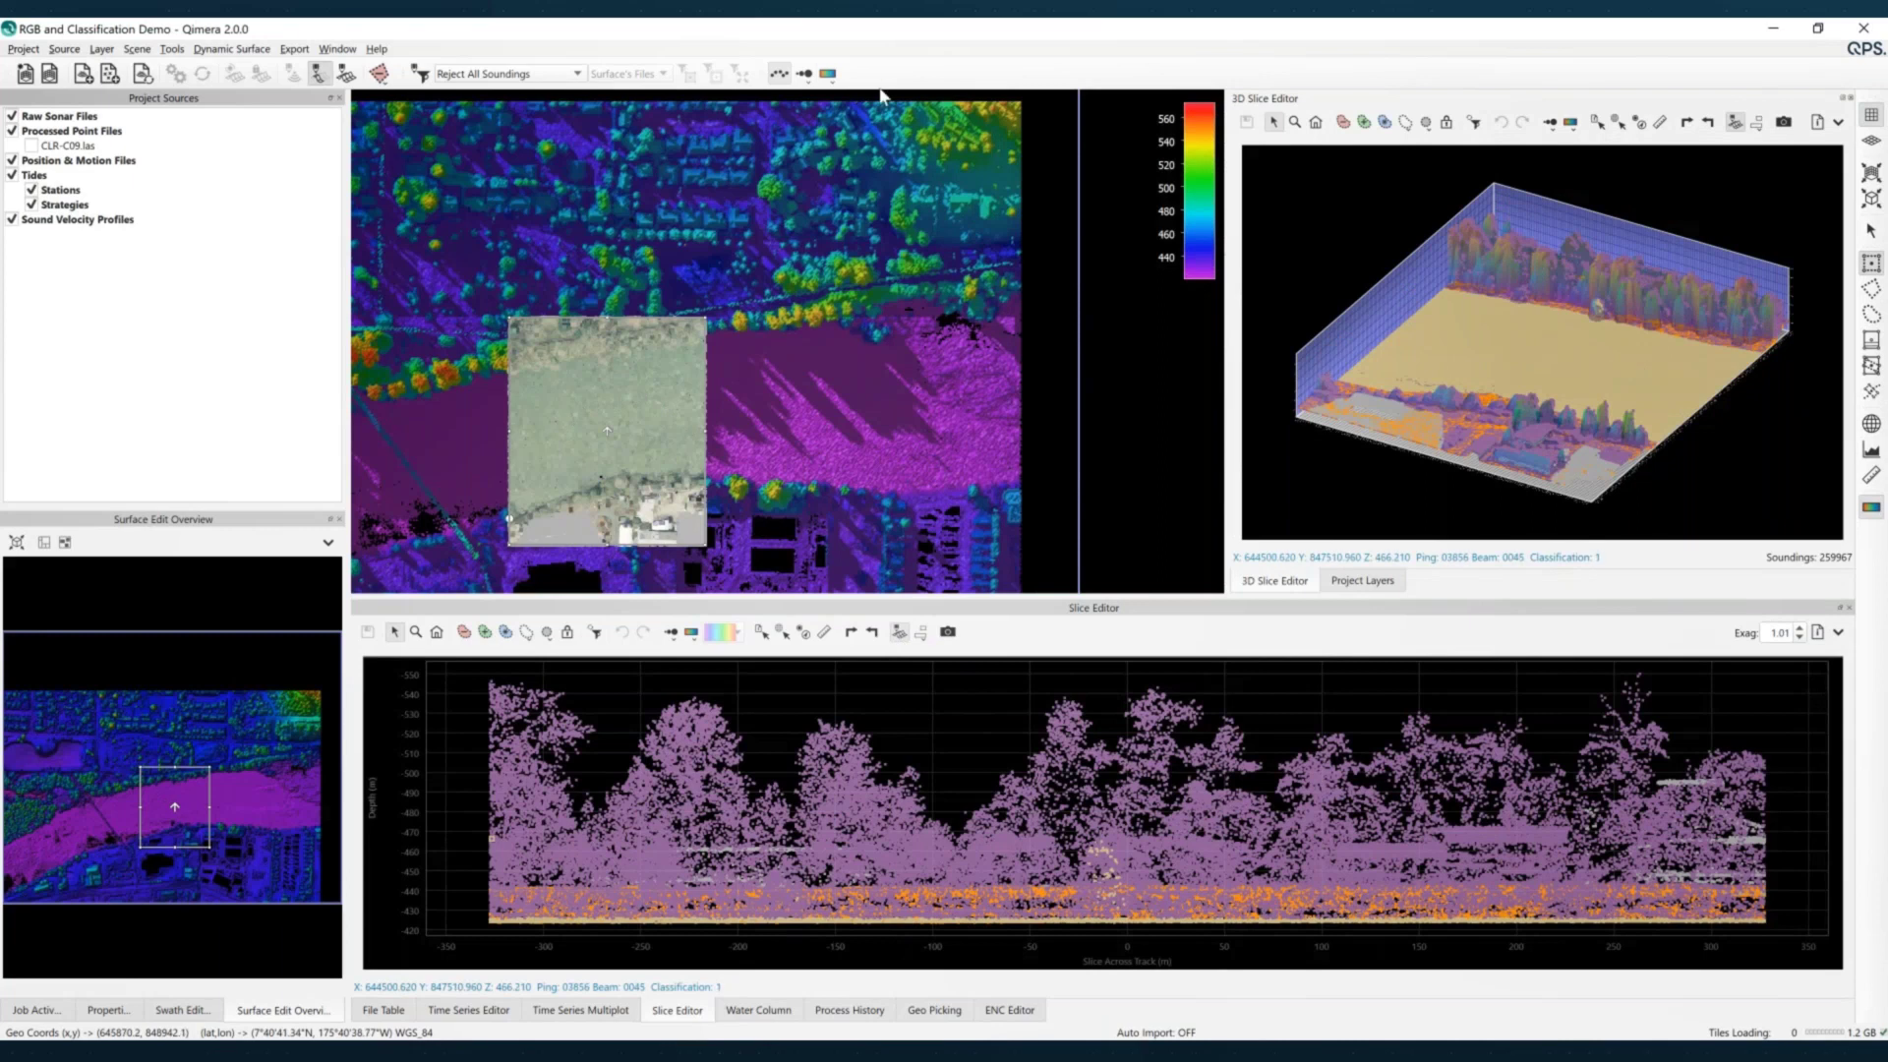
pyautogui.click(831, 81)
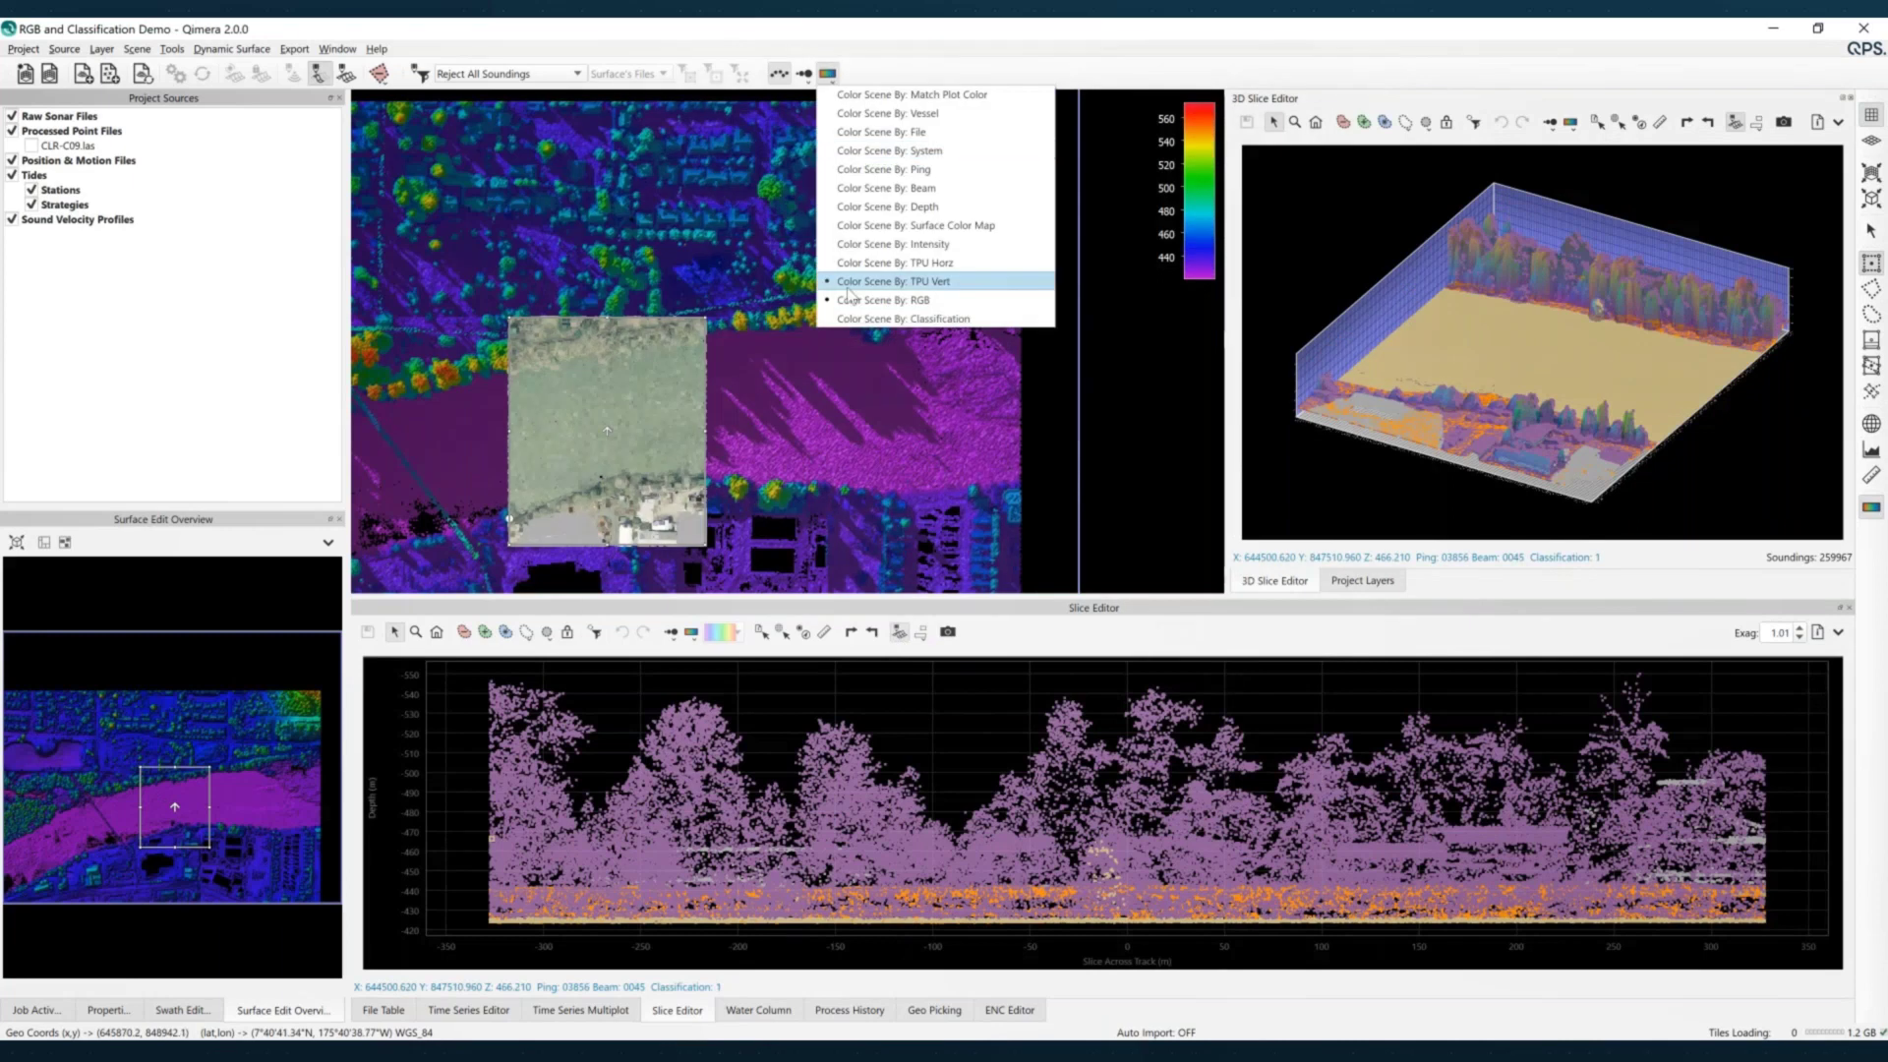
pyautogui.click(886, 297)
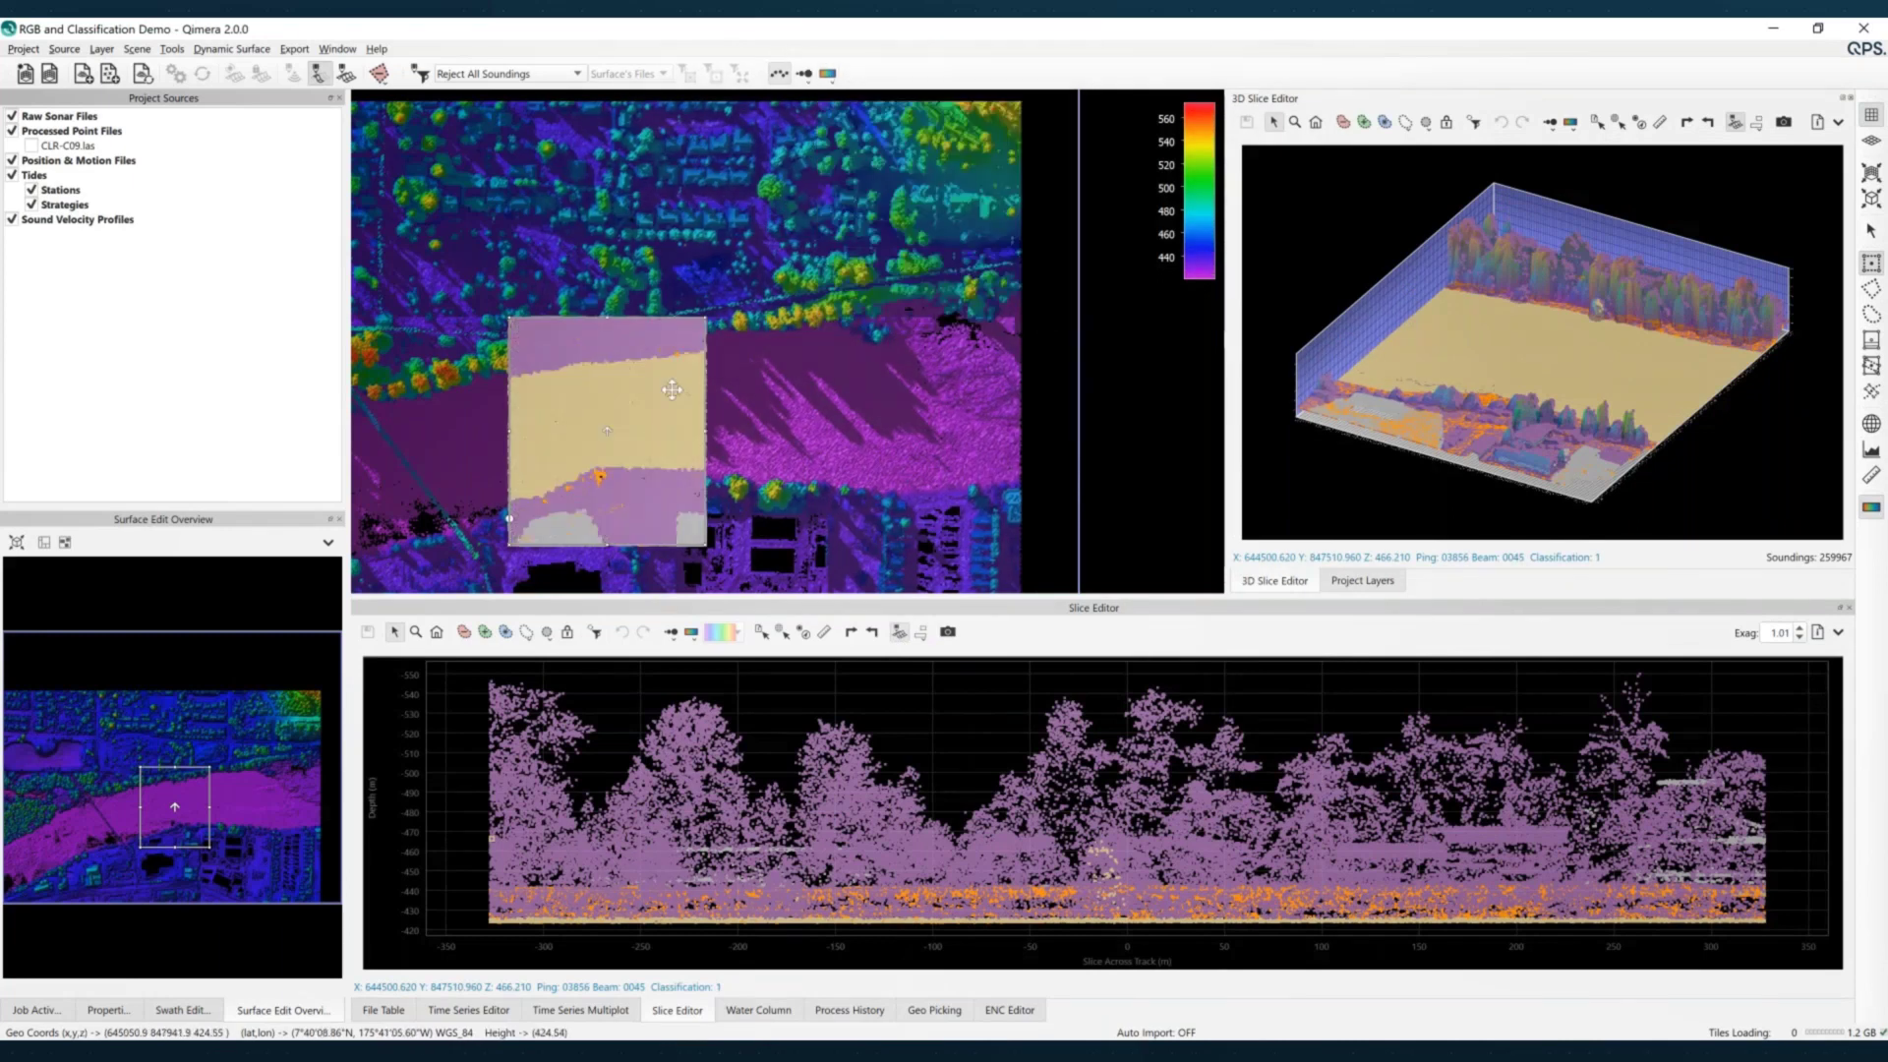
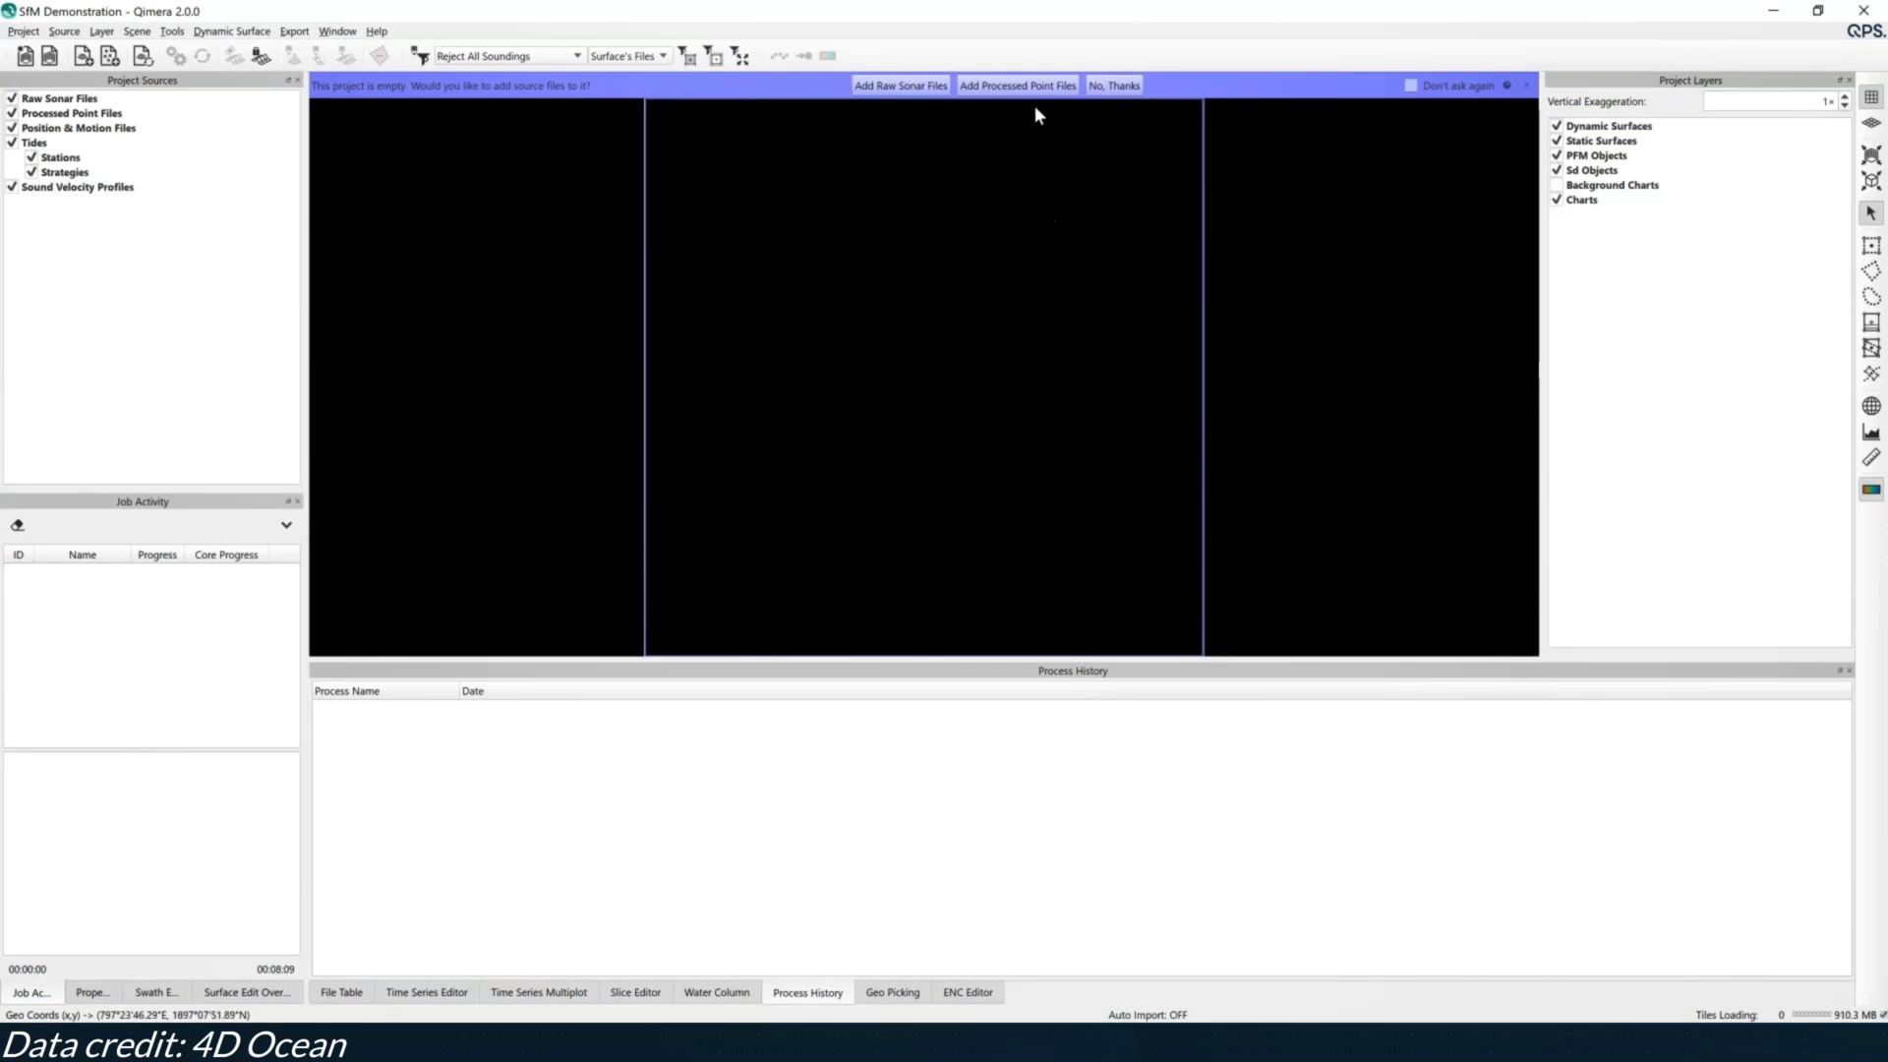
# Import the four Pix4D_Baginbun_group1_densified_point_cloud LAS files, parts 1 to 4, as processed point files in WGS 84 / UTM zone 30N
pyautogui.click(1039, 86)
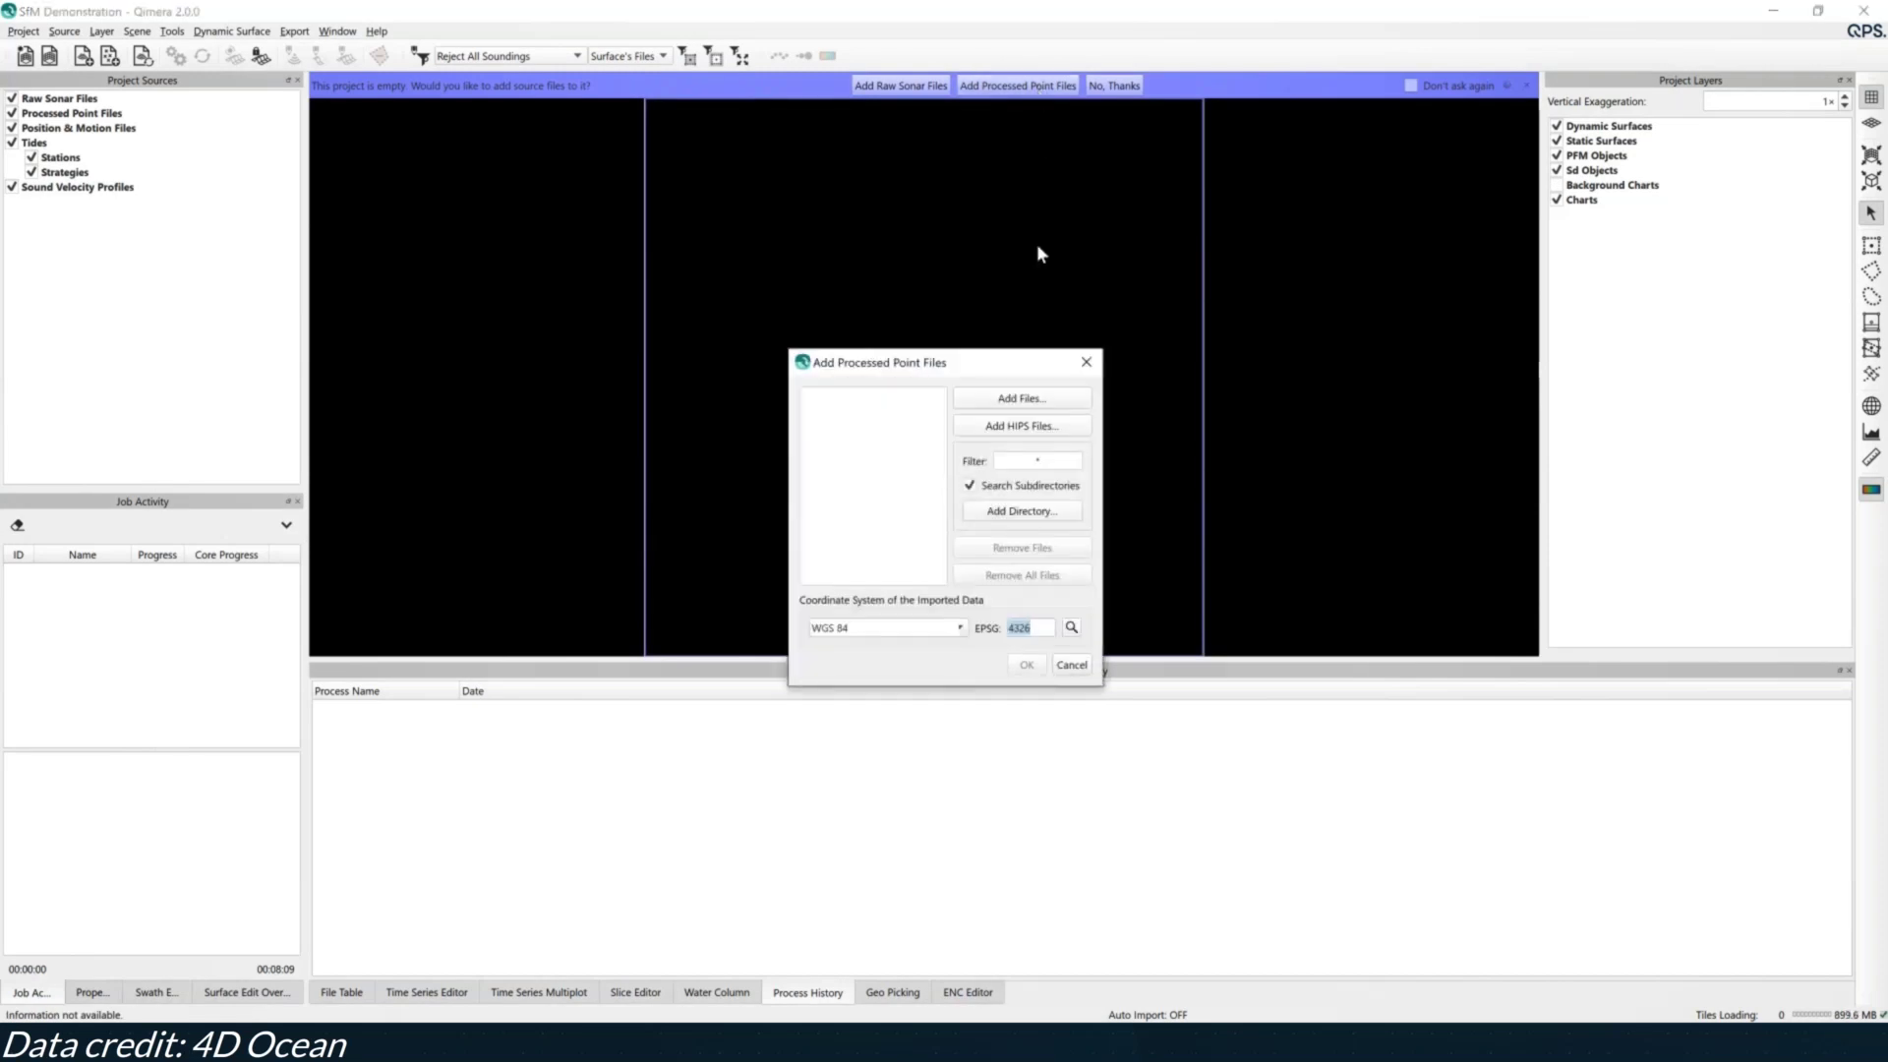
pyautogui.click(1043, 399)
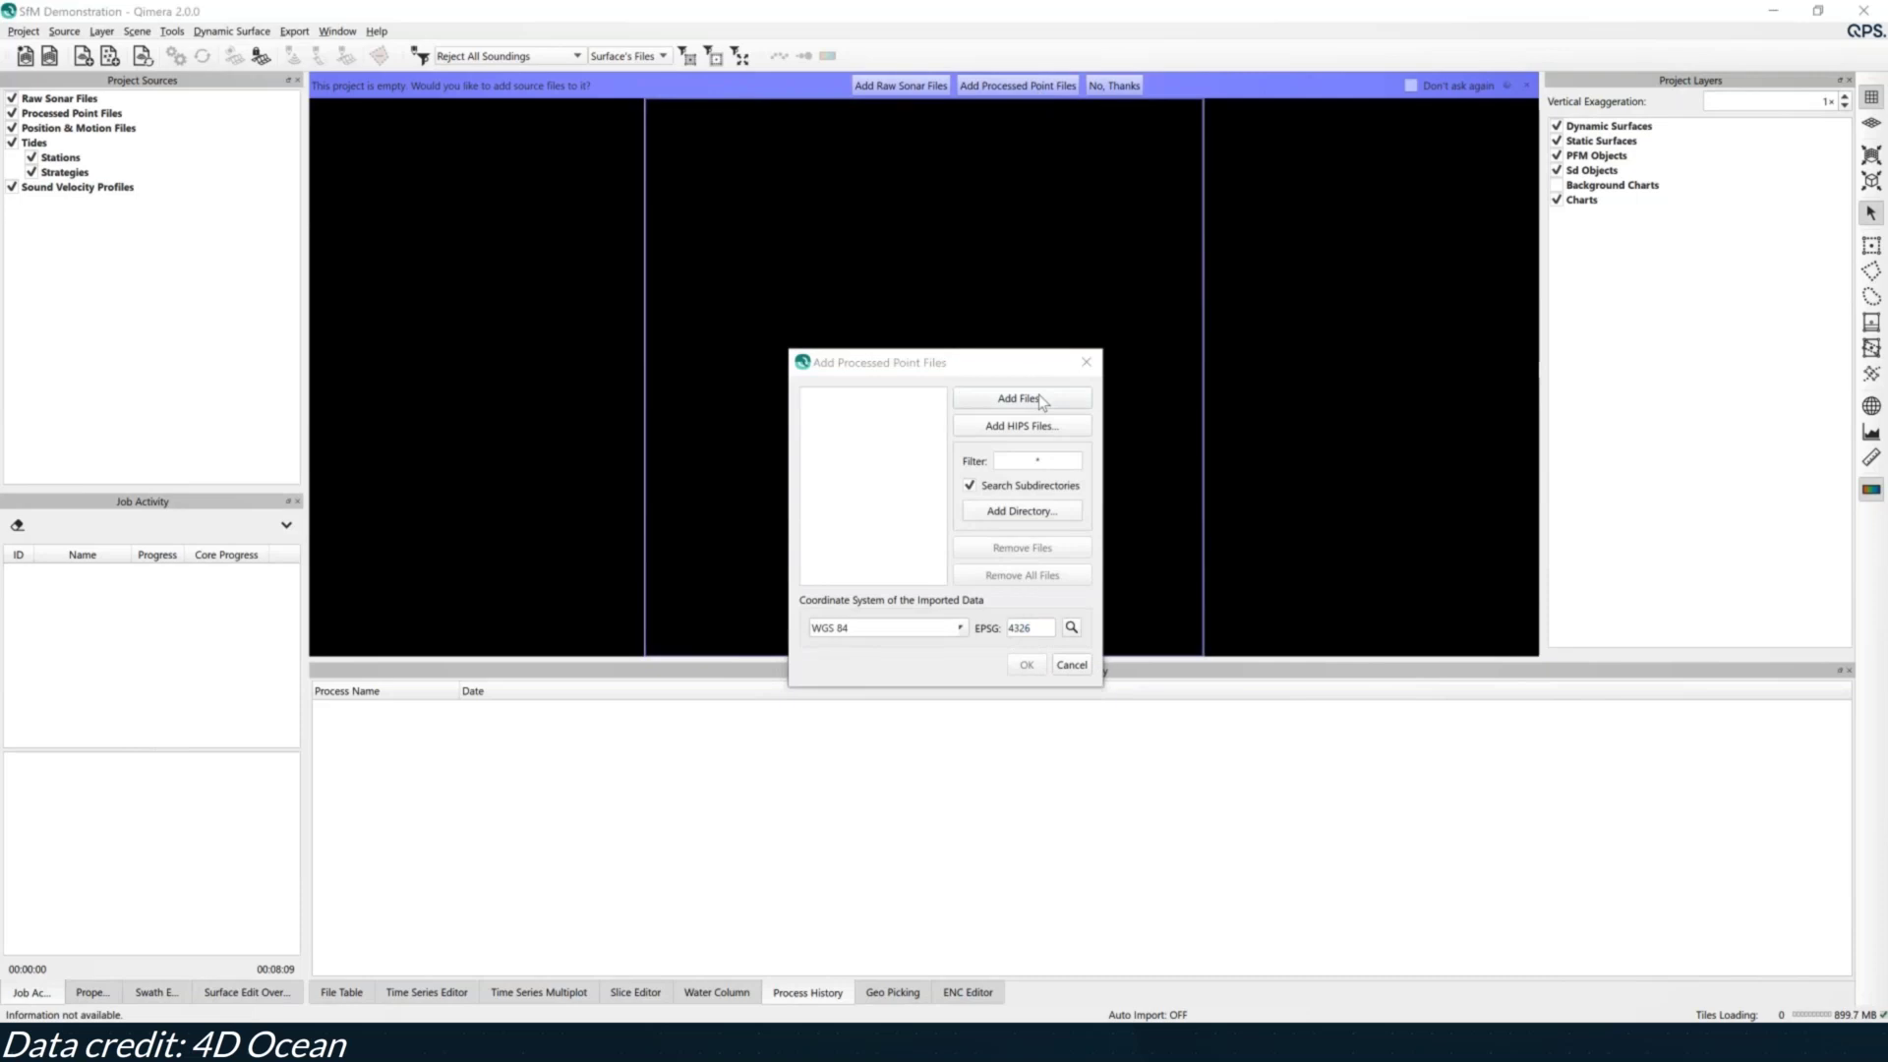
pyautogui.click(1088, 449)
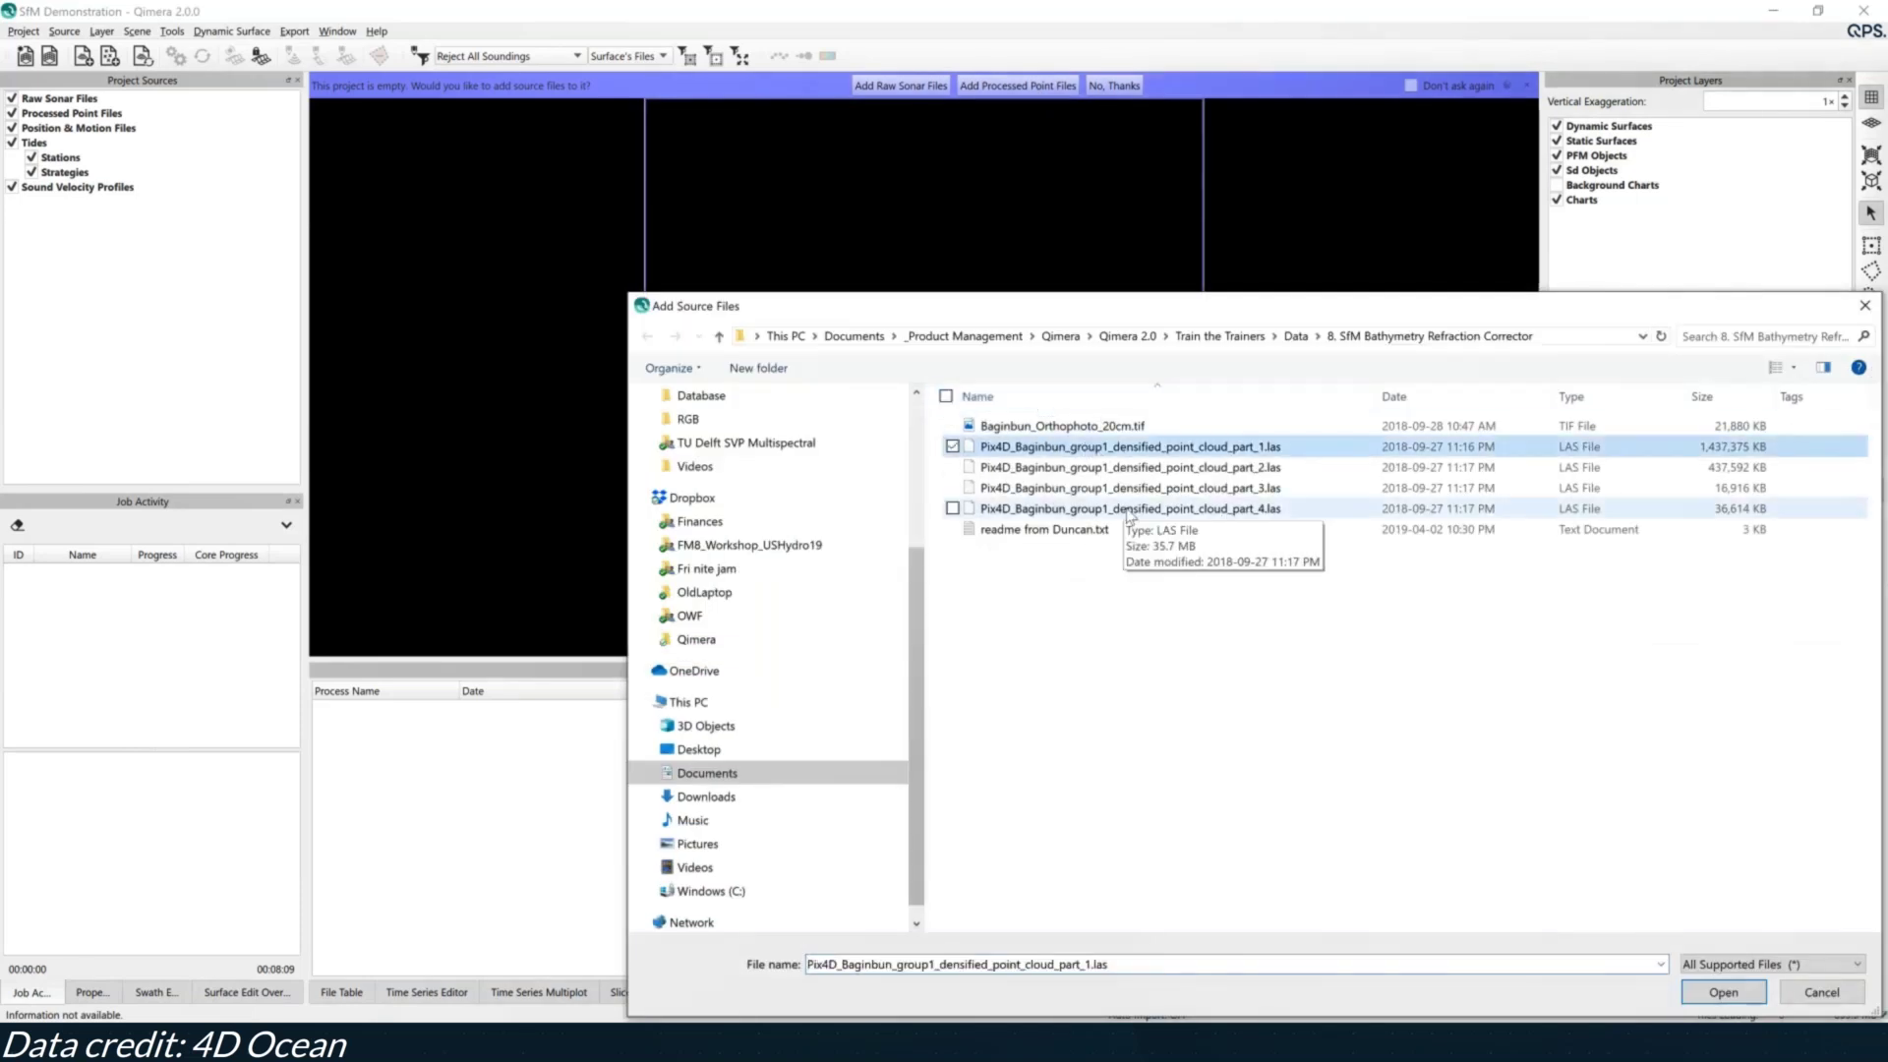
pyautogui.keyDown('shift'); pyautogui.click(1136, 512); pyautogui.keyUp('shift')
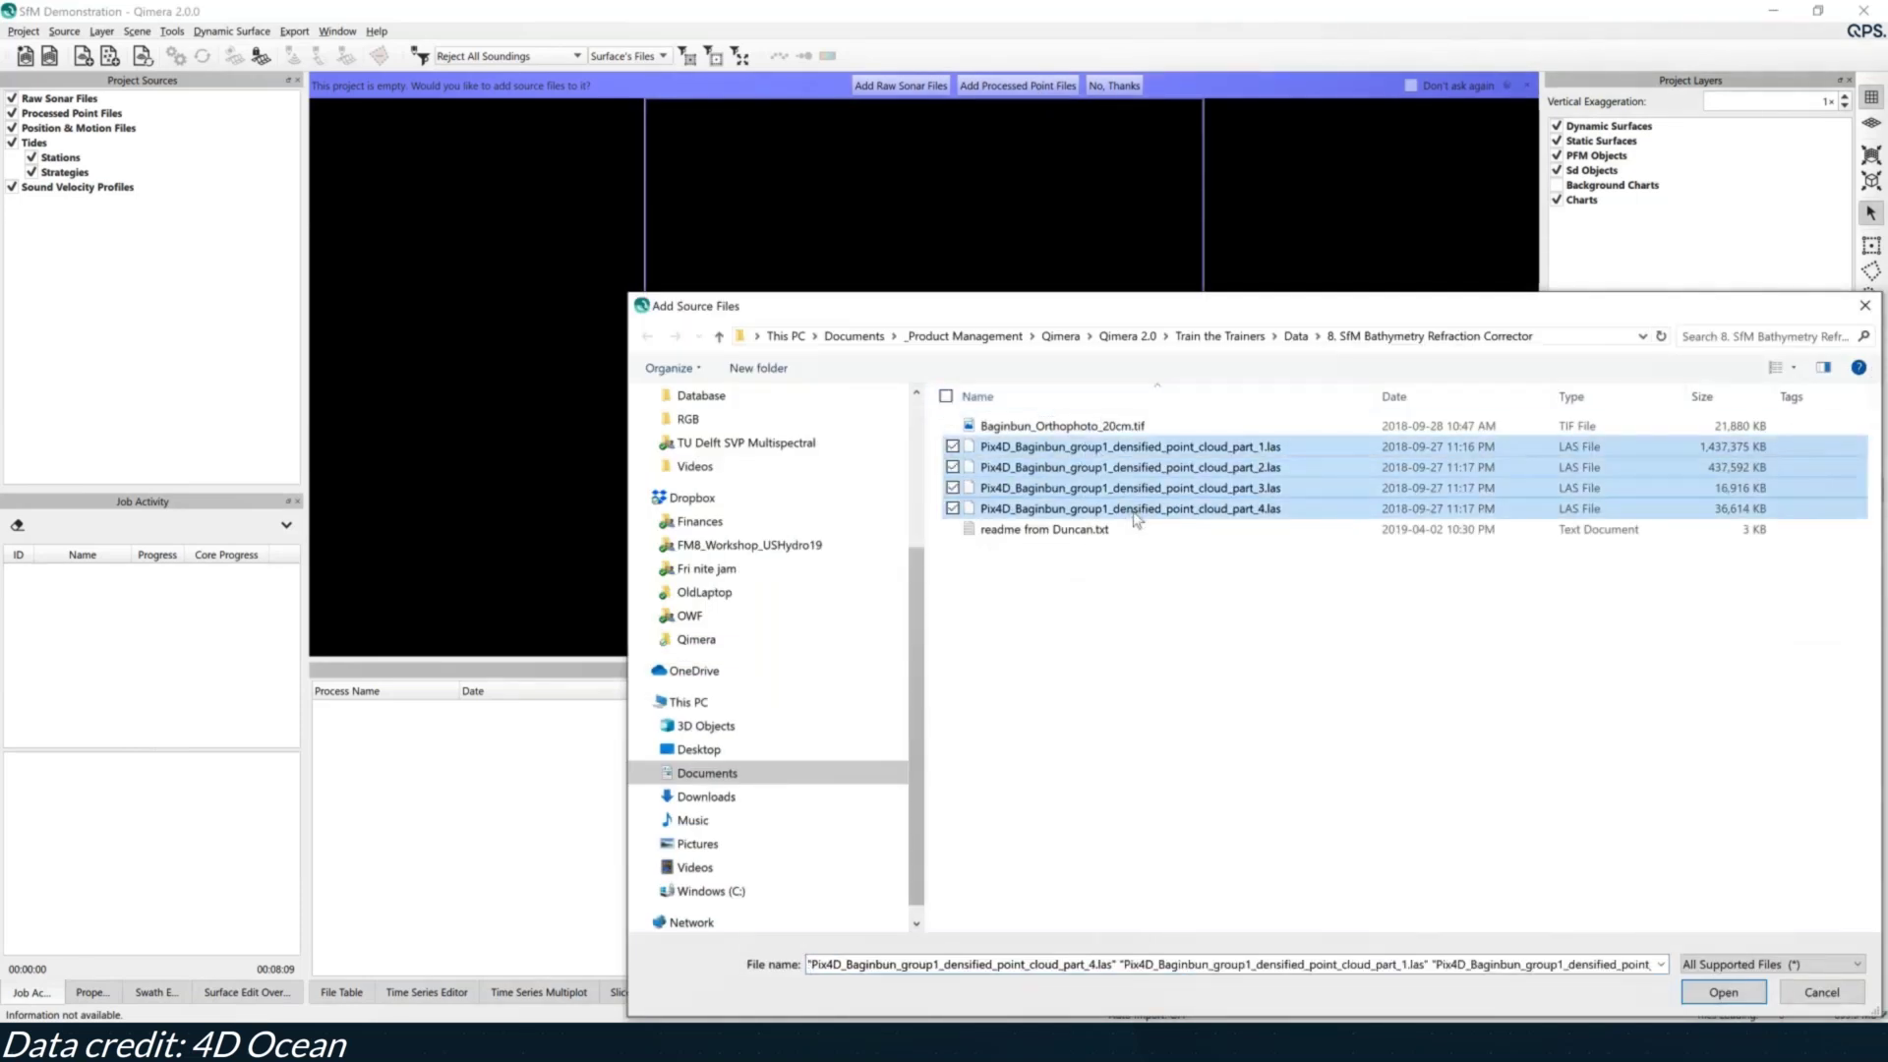
pyautogui.press('Return')
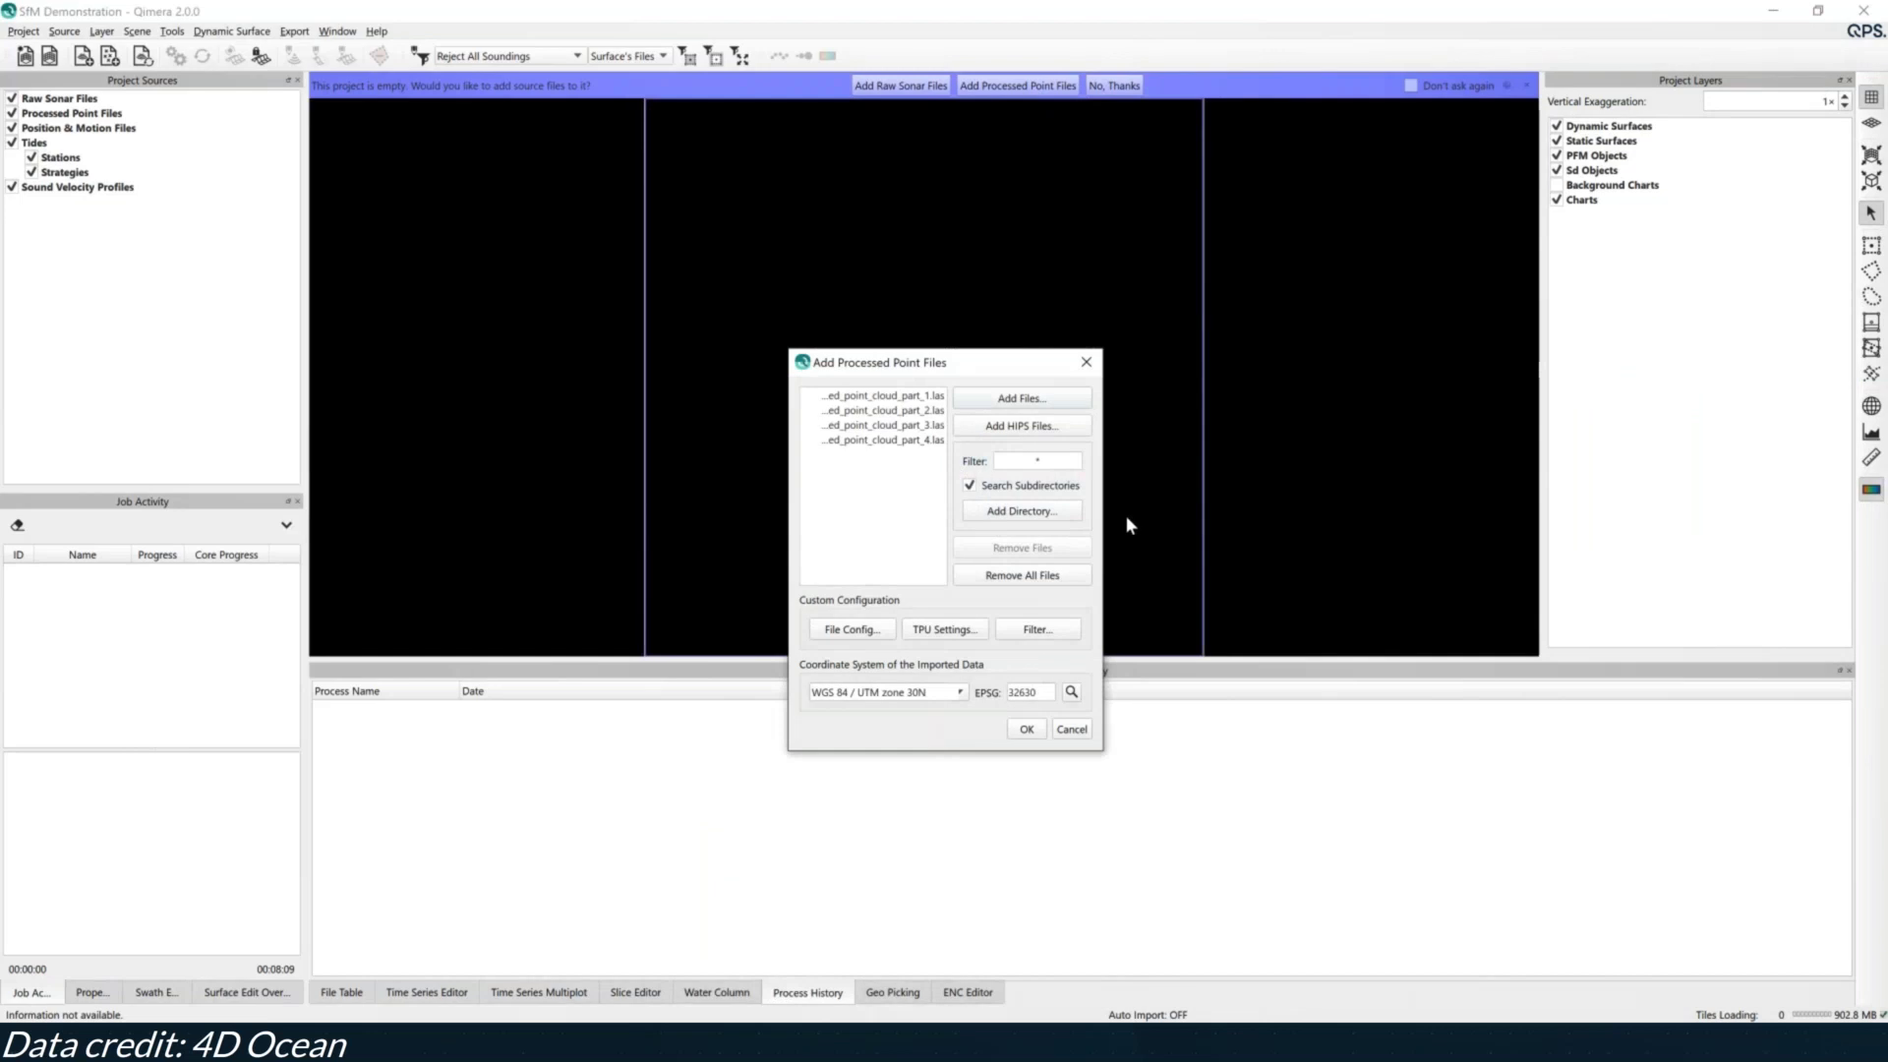
pyautogui.click(1027, 730)
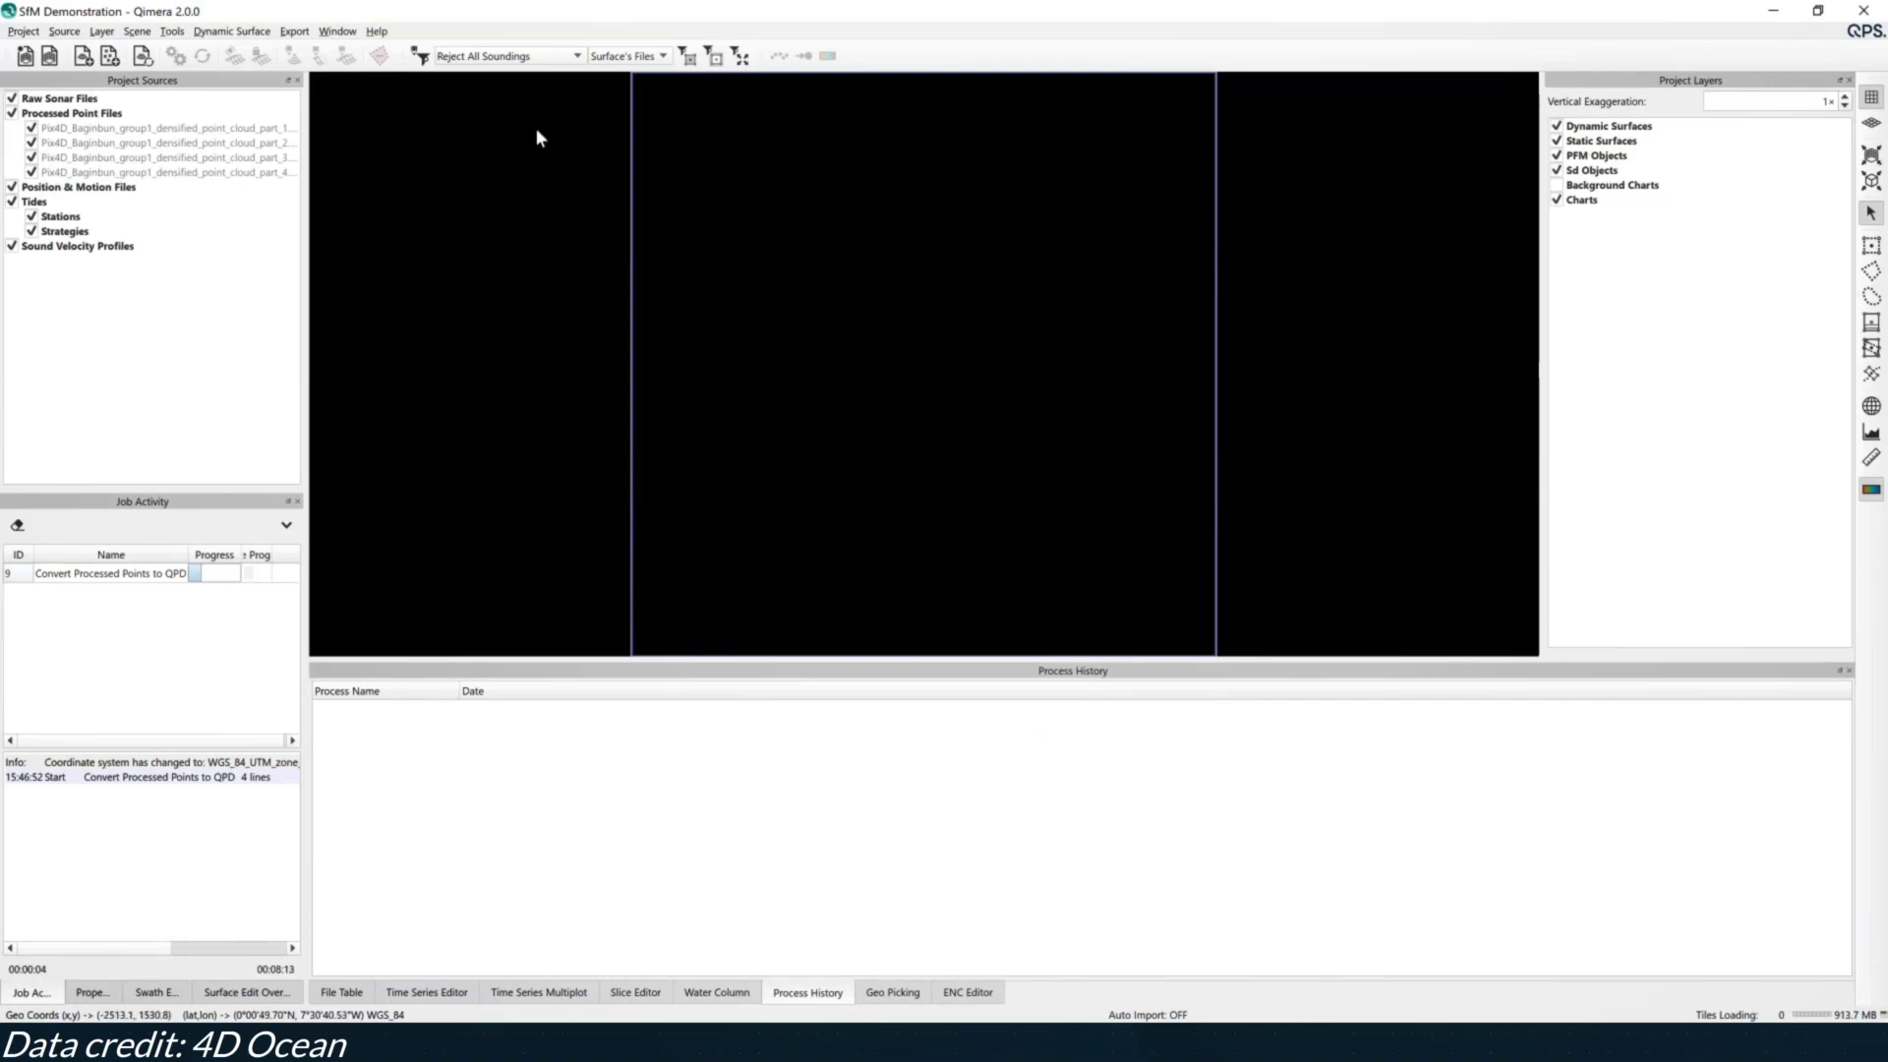
# Import the image Baginbun_Orthophoto_20cm.tif as a project layer
pyautogui.click(104, 31)
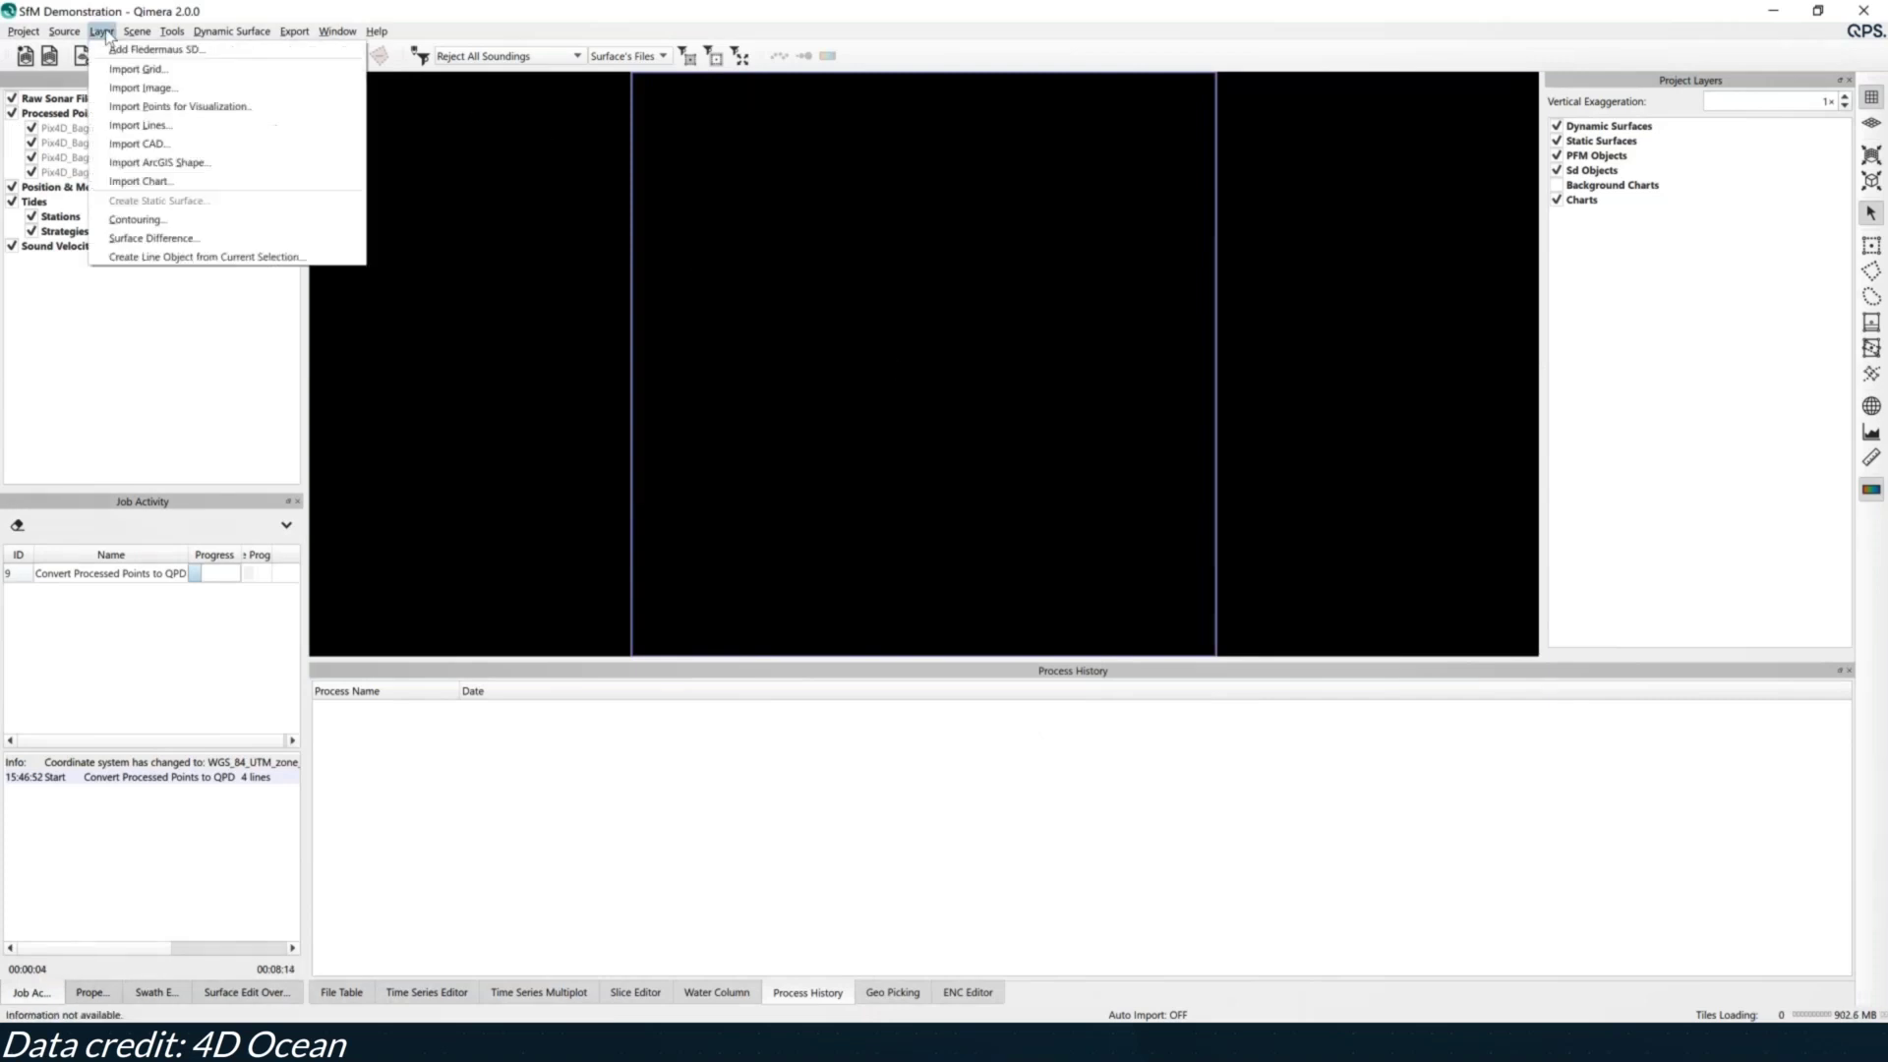
pyautogui.click(206, 91)
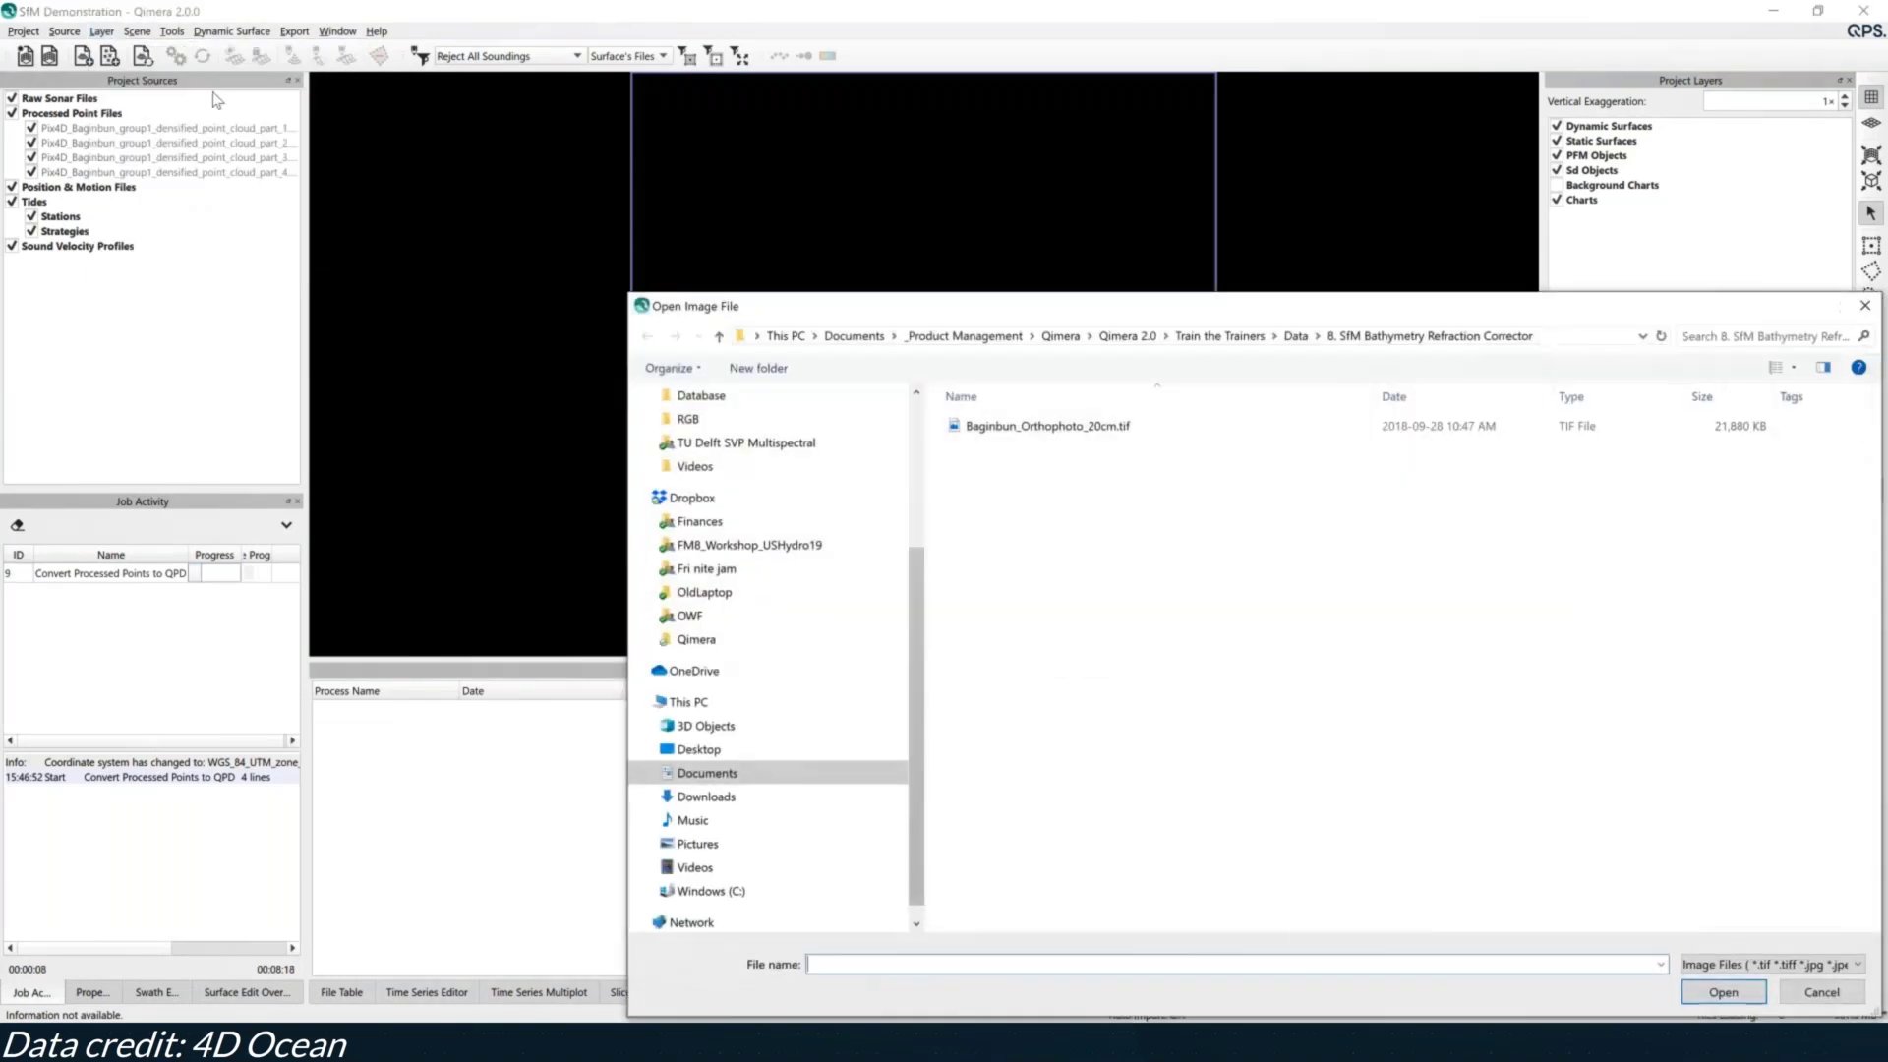
pyautogui.doubleClick(984, 424)
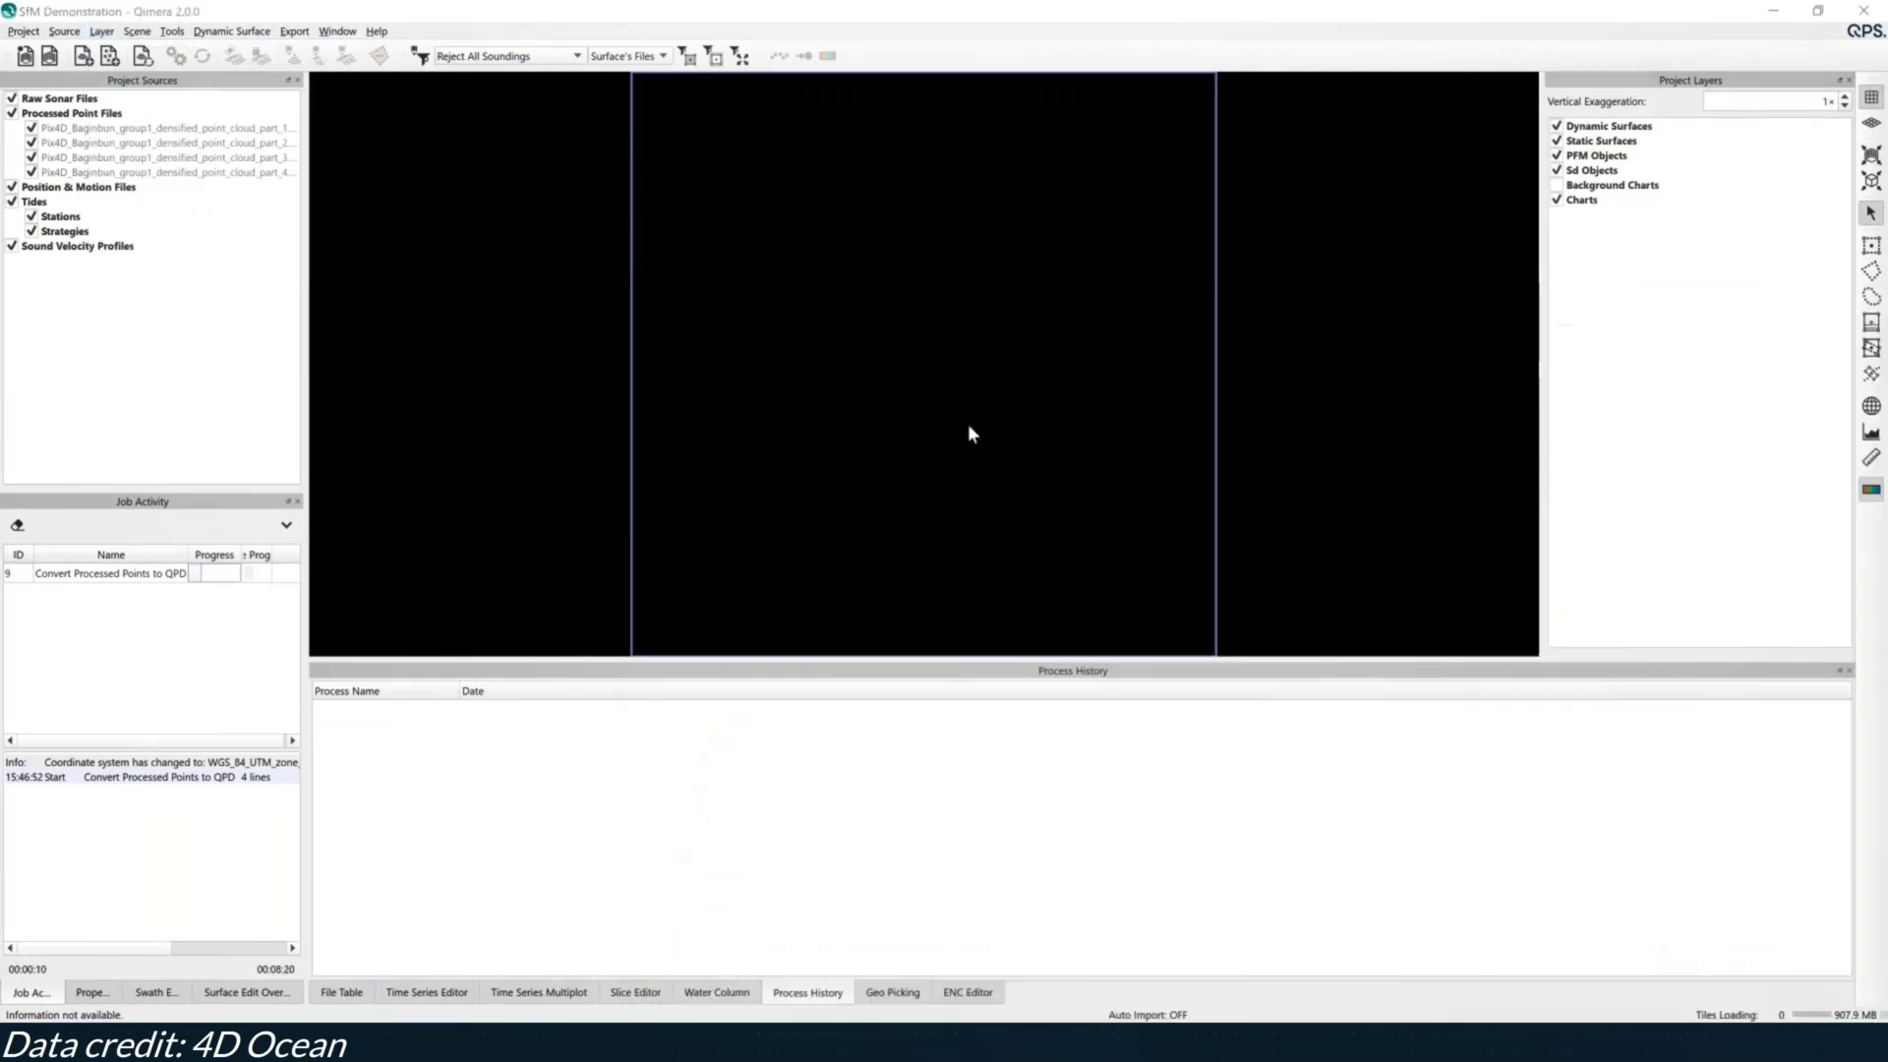
pyautogui.click(1074, 616)
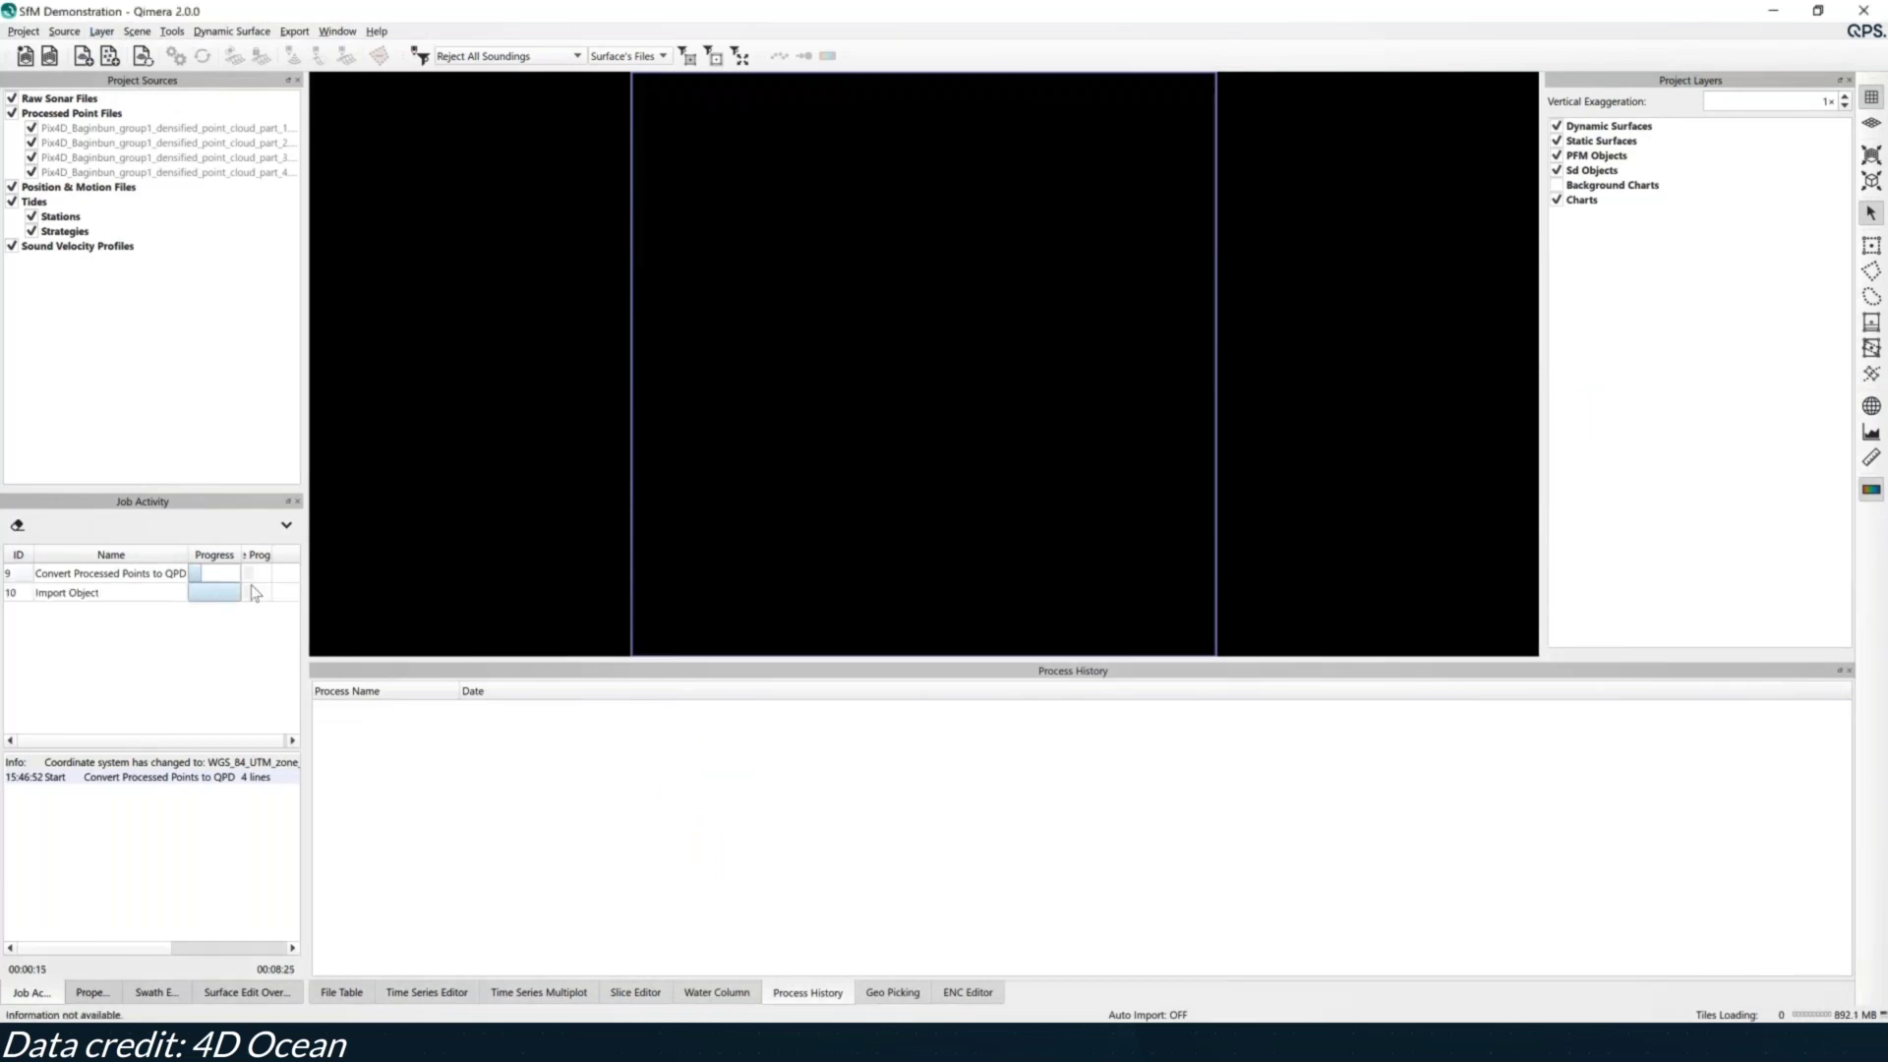
pyautogui.click(127, 594)
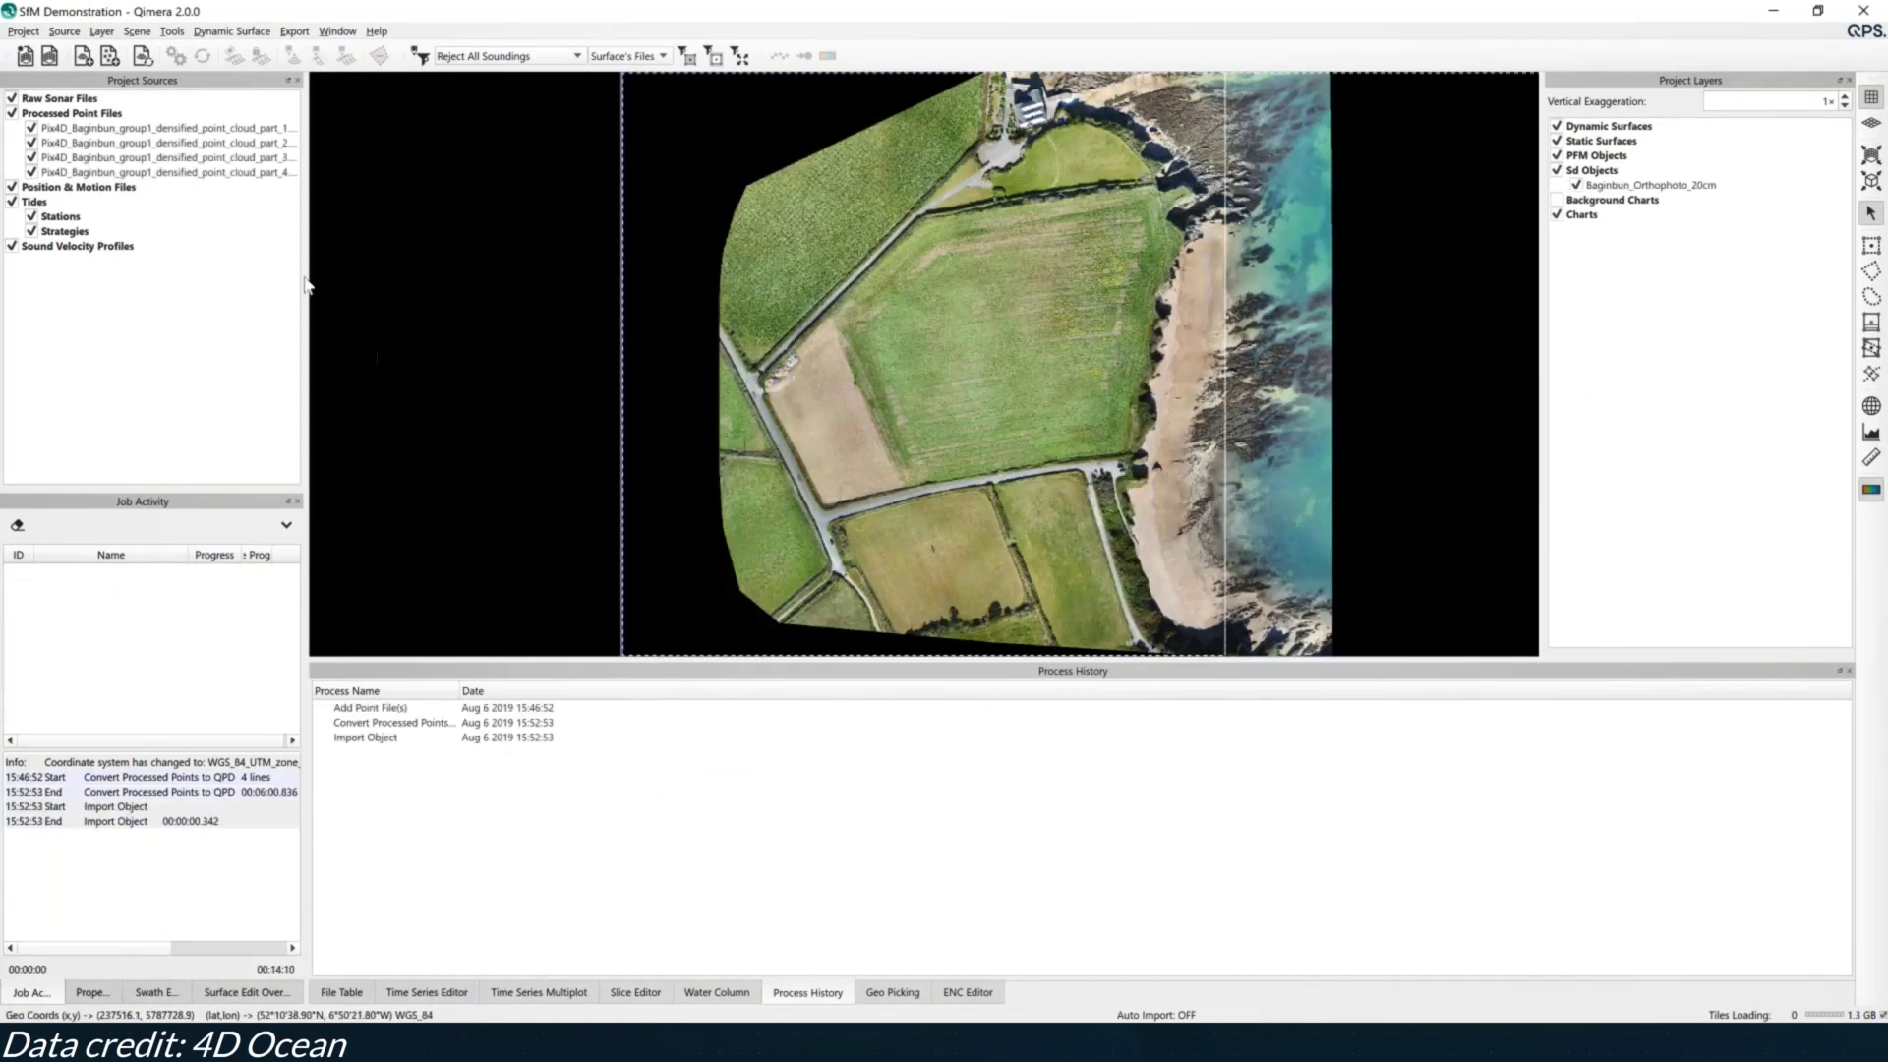
# Create a static surface named Before SfM Correction from all processed point files, with 2.0 m cells and Weighted Moving Average gridding
pyautogui.click(116, 115)
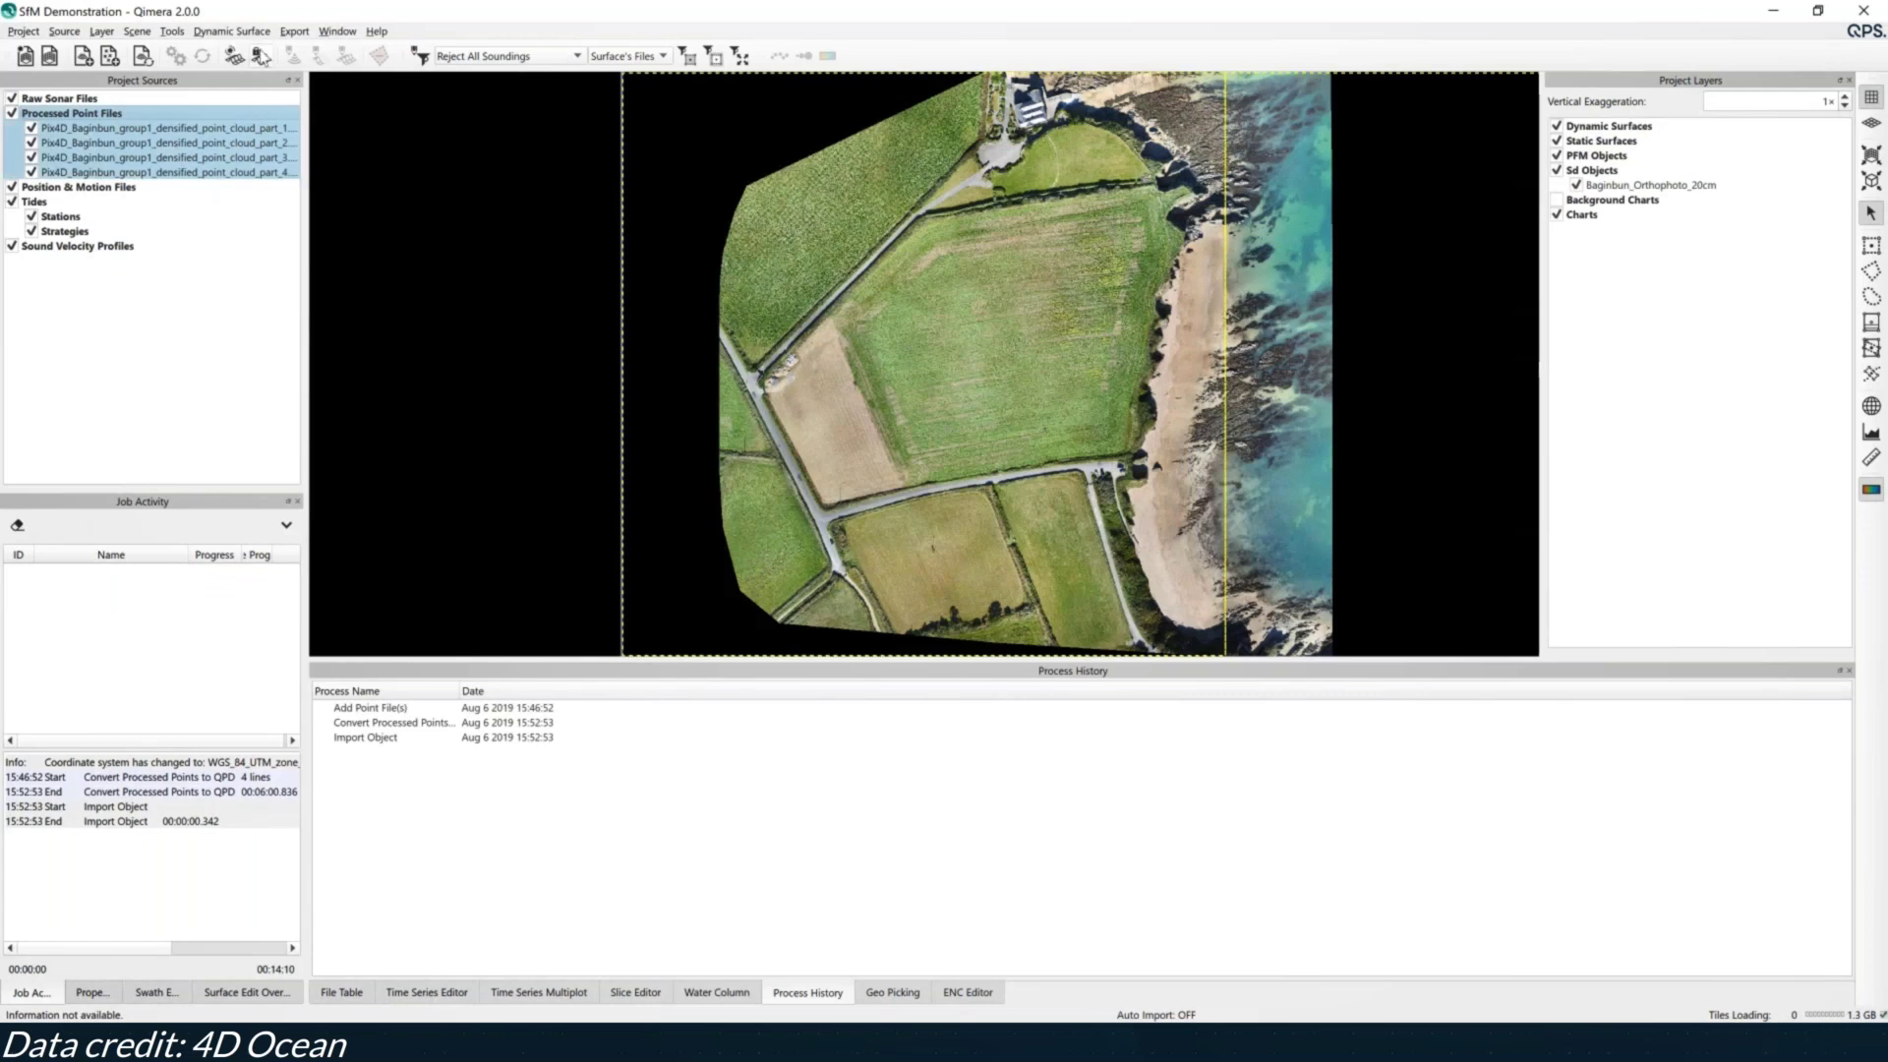
pyautogui.click(259, 56)
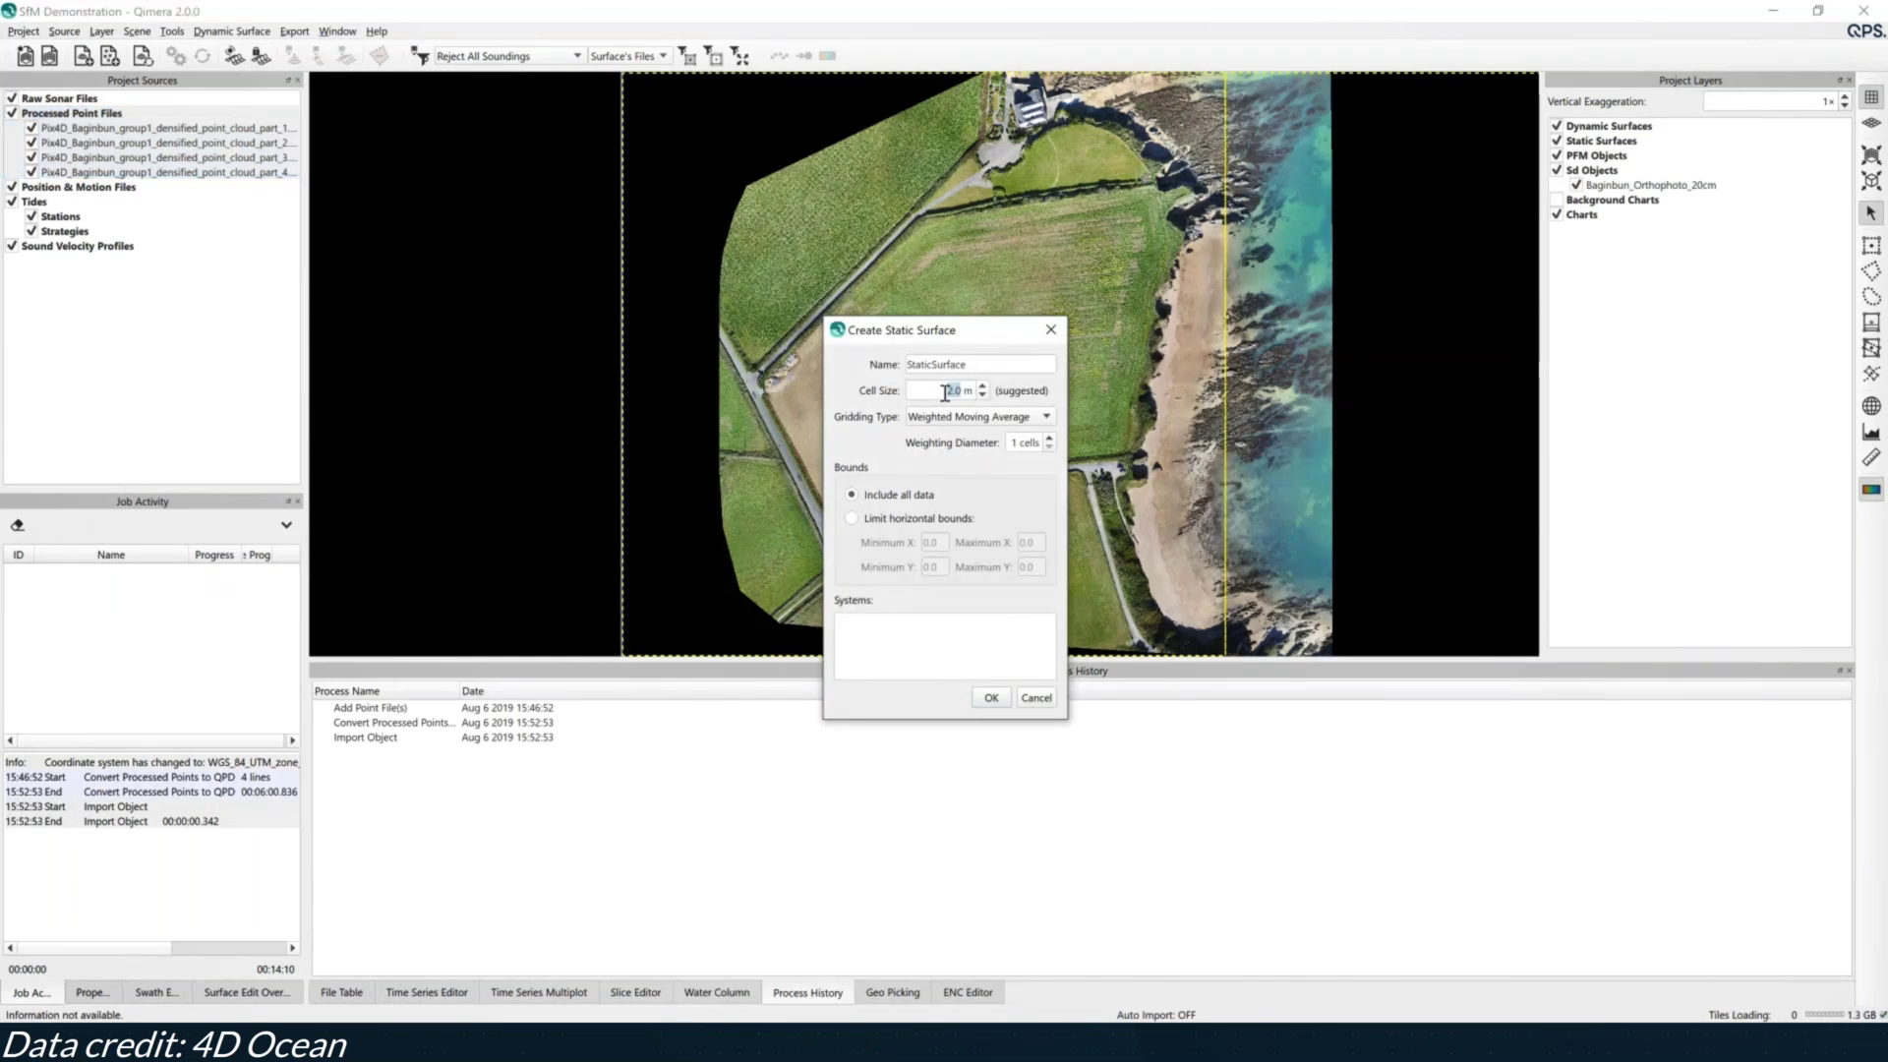
pyautogui.moveTo(977, 365); pyautogui.dragTo(856, 362)
pyautogui.write('Before')
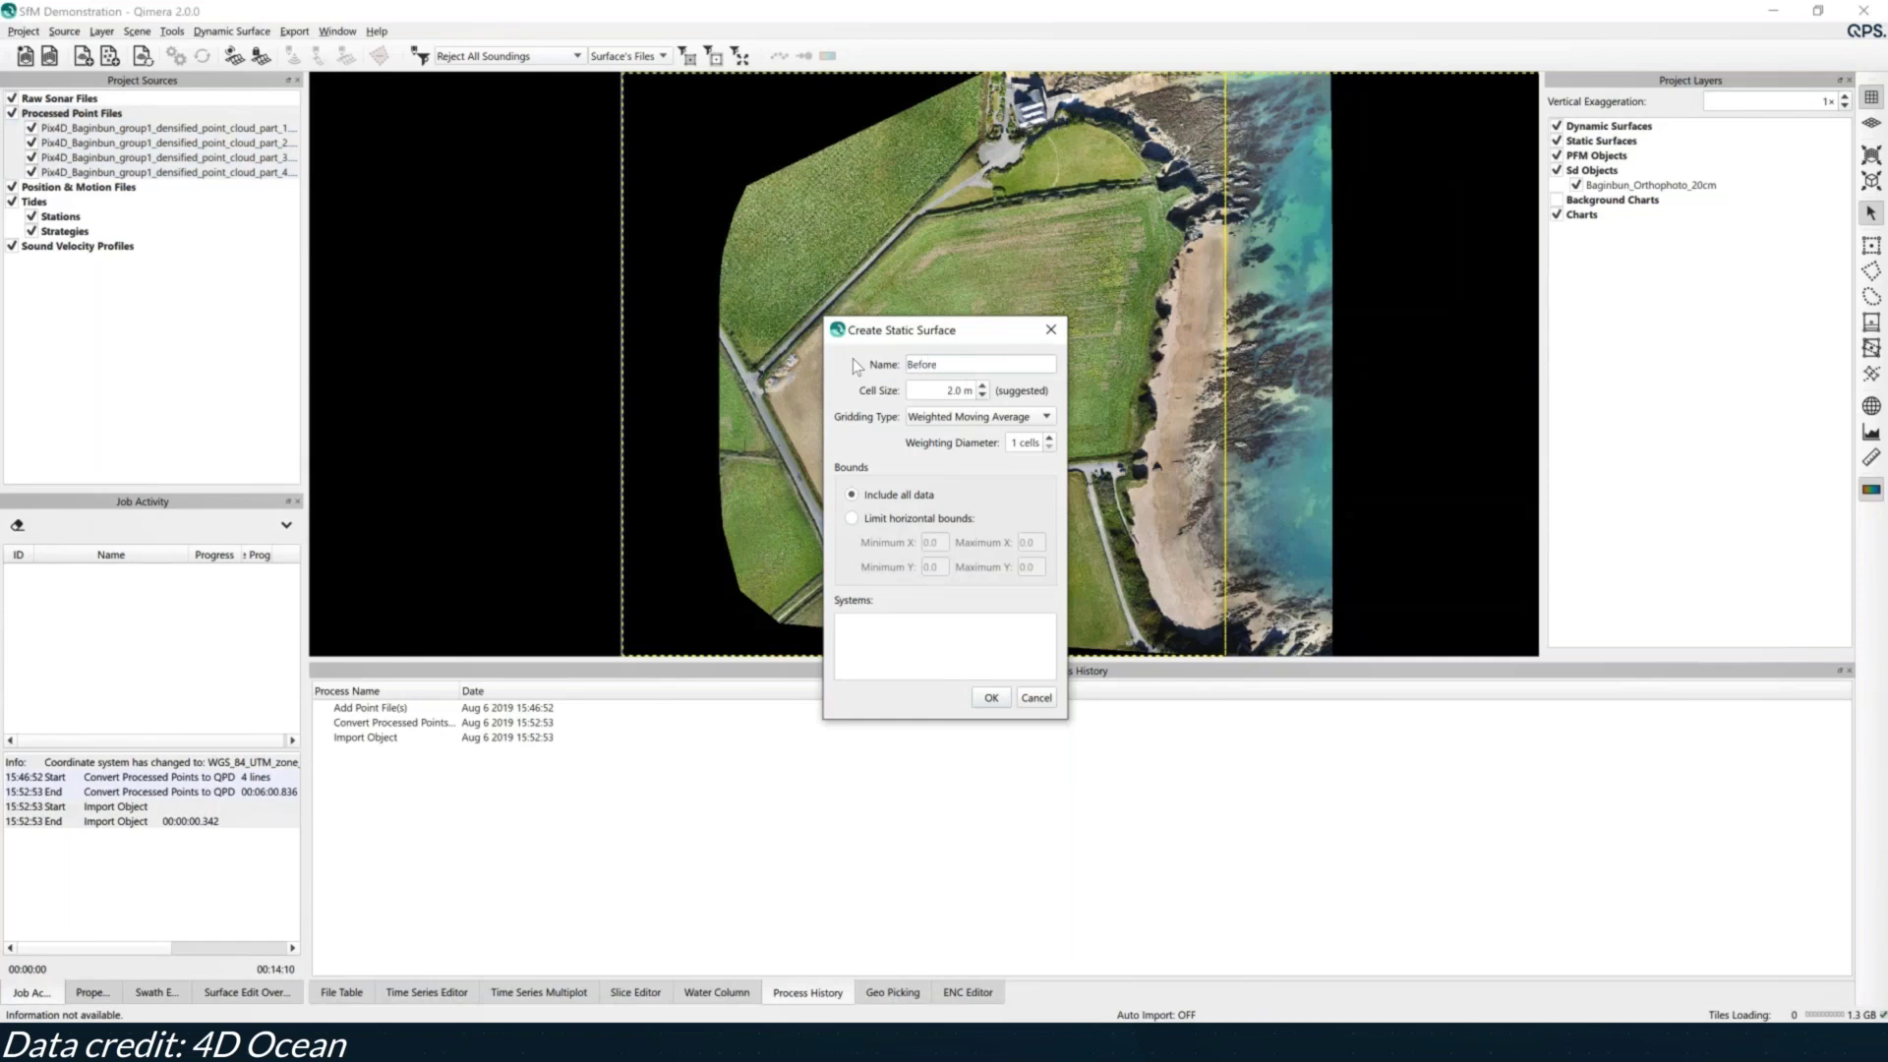
pyautogui.write(' SfM Correction')
pyautogui.click(991, 699)
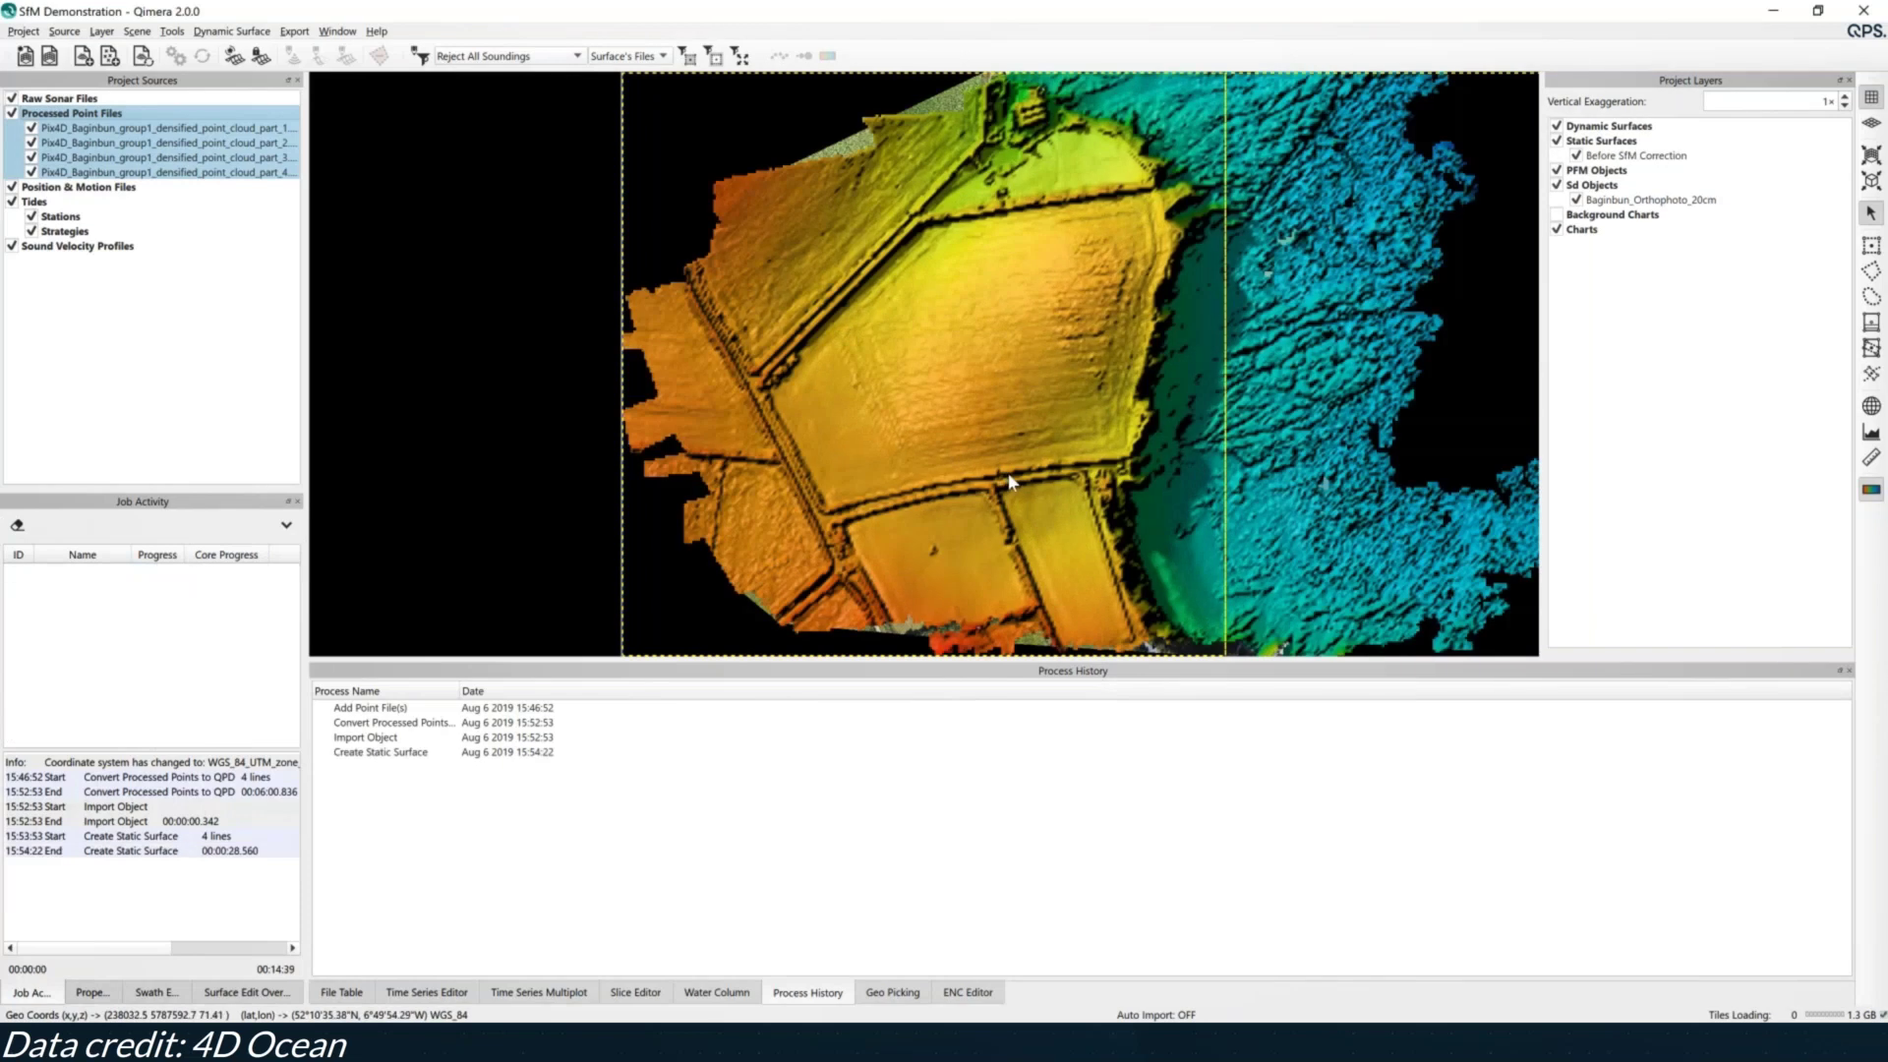
# Hide the processed point files and drape the loaded Baginbun_Orthophoto_20cm image onto the Before SfM Correction surface
pyautogui.click(12, 114)
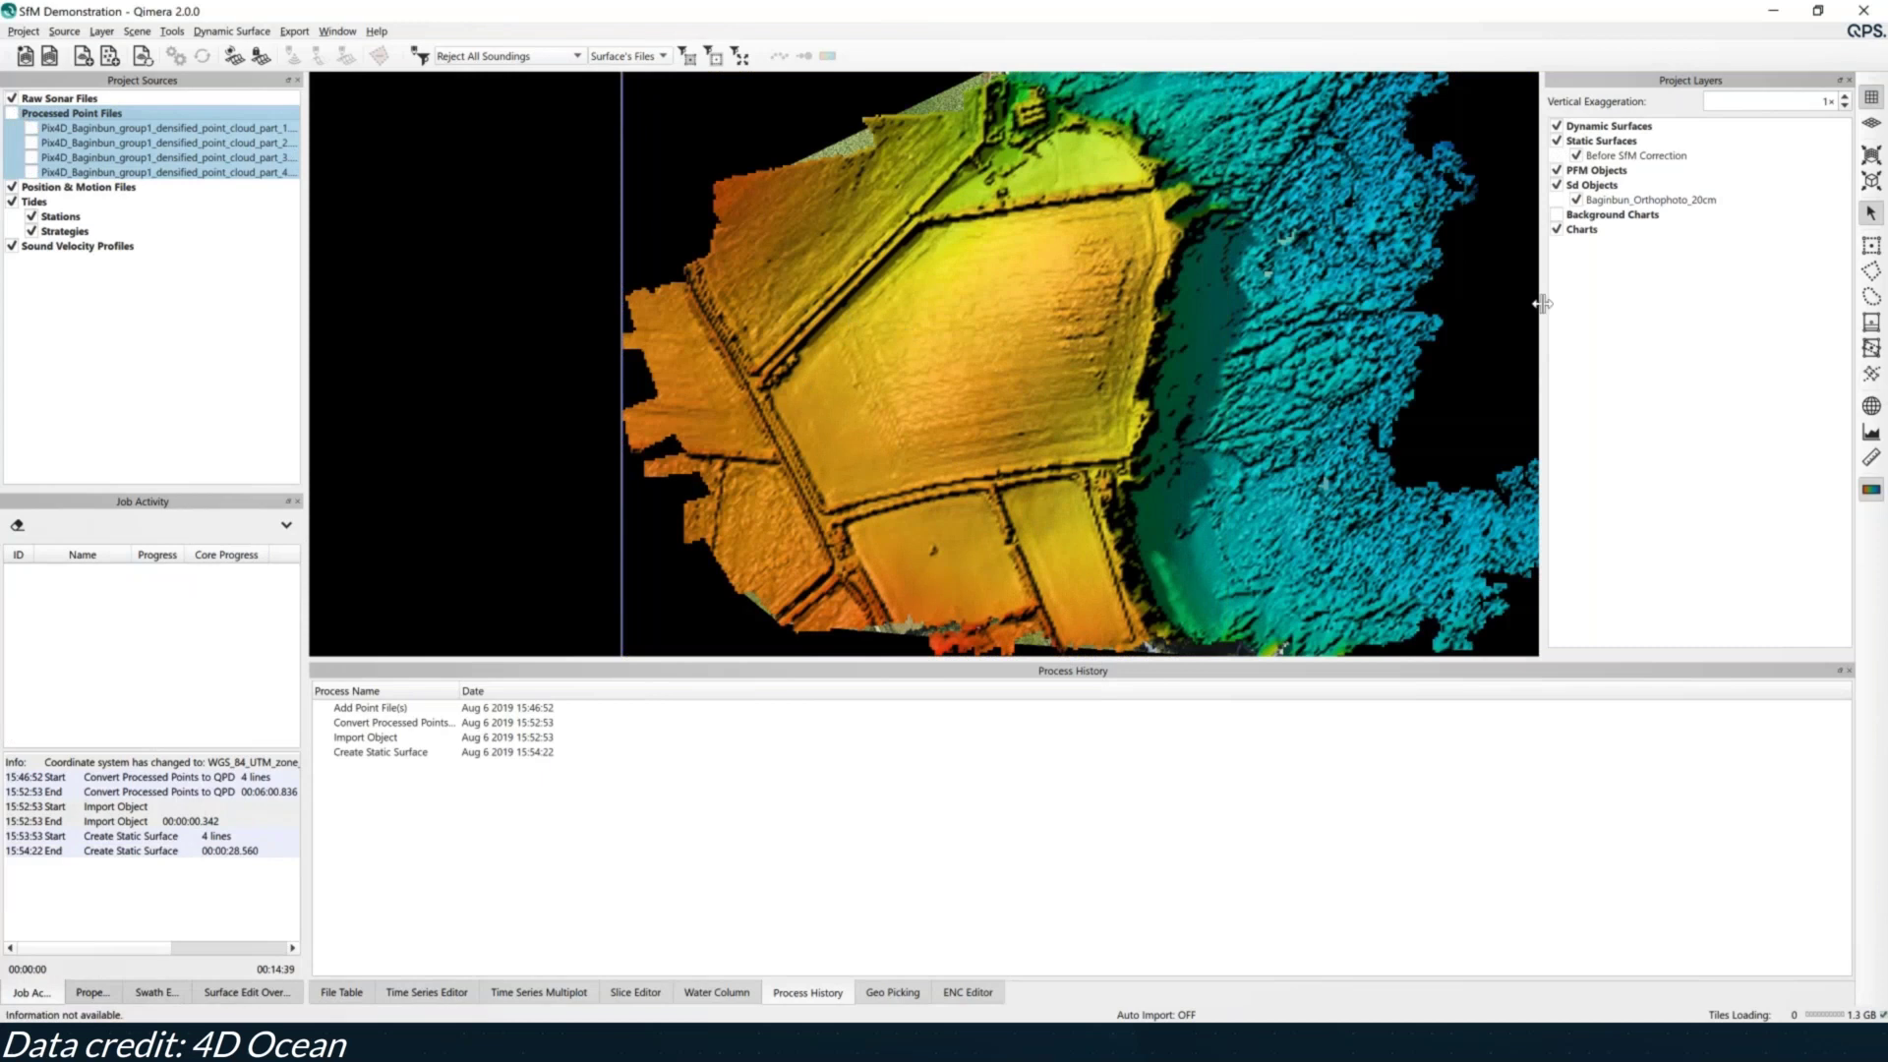
pyautogui.click(1636, 201)
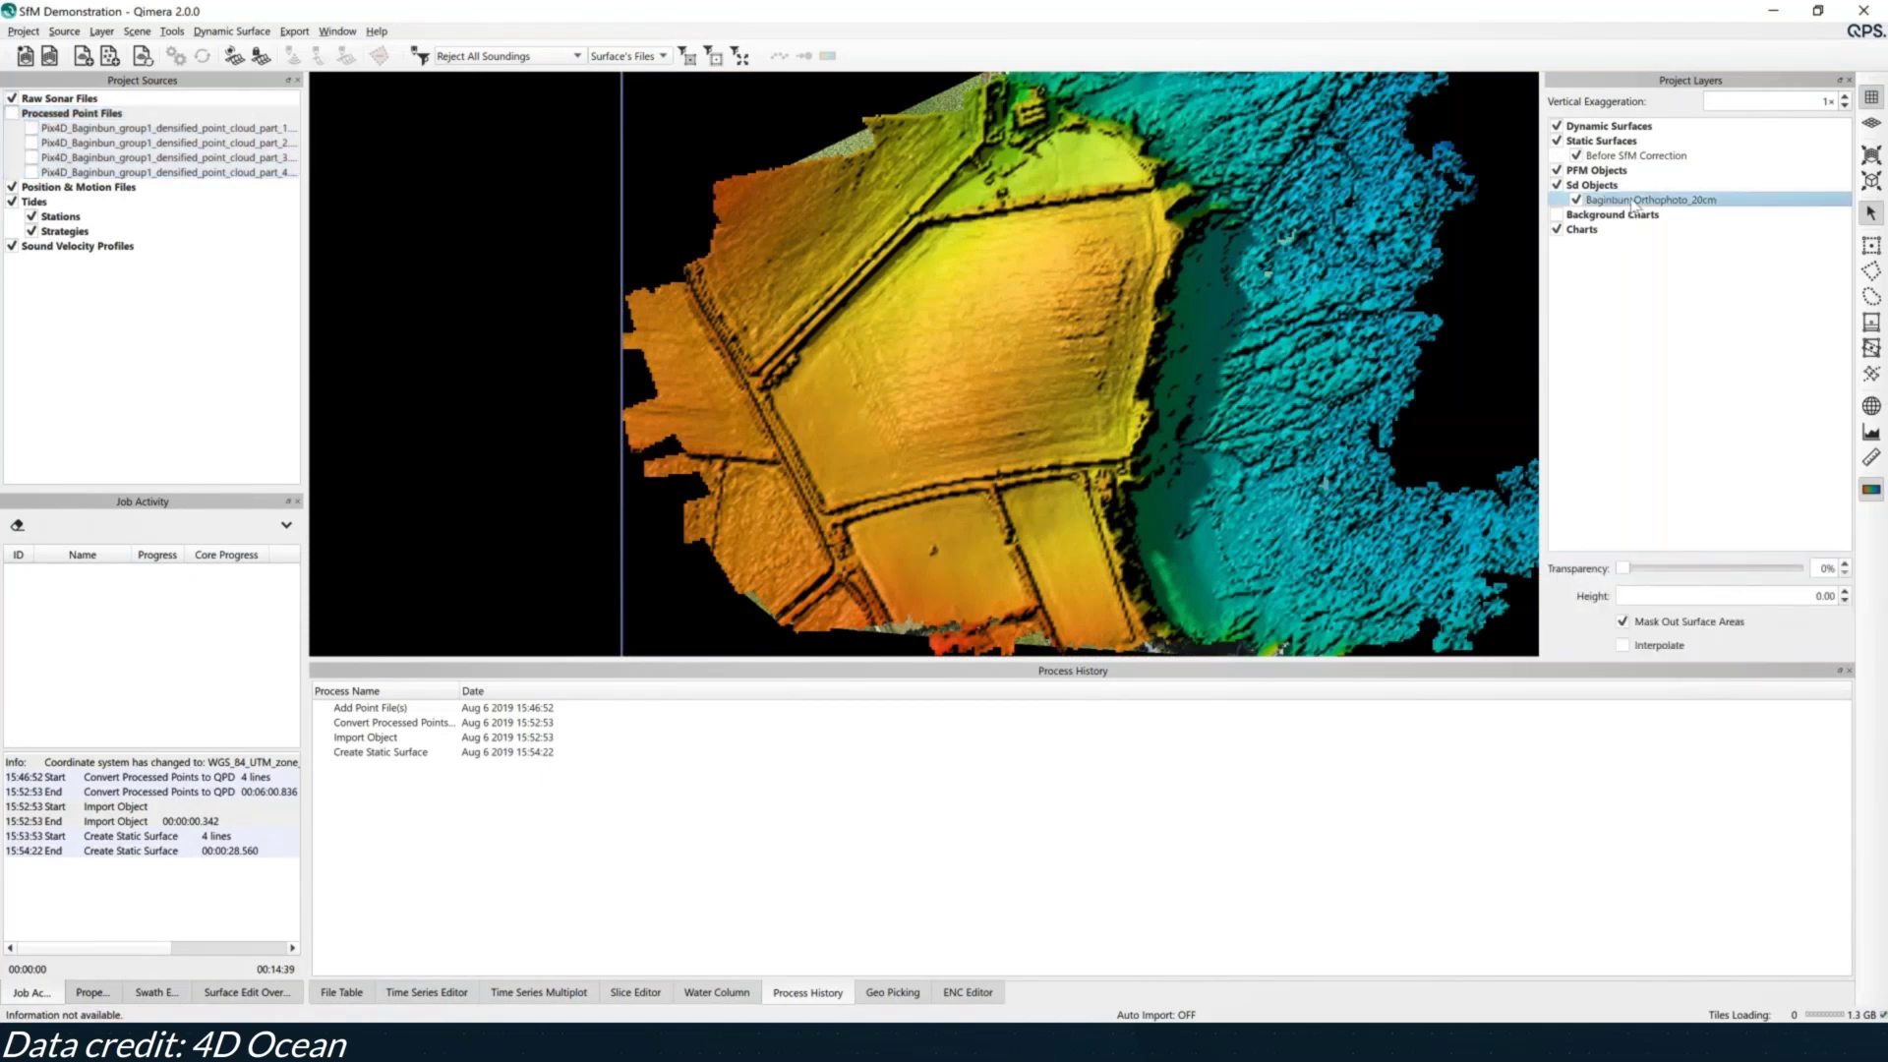
pyautogui.click(1600, 158)
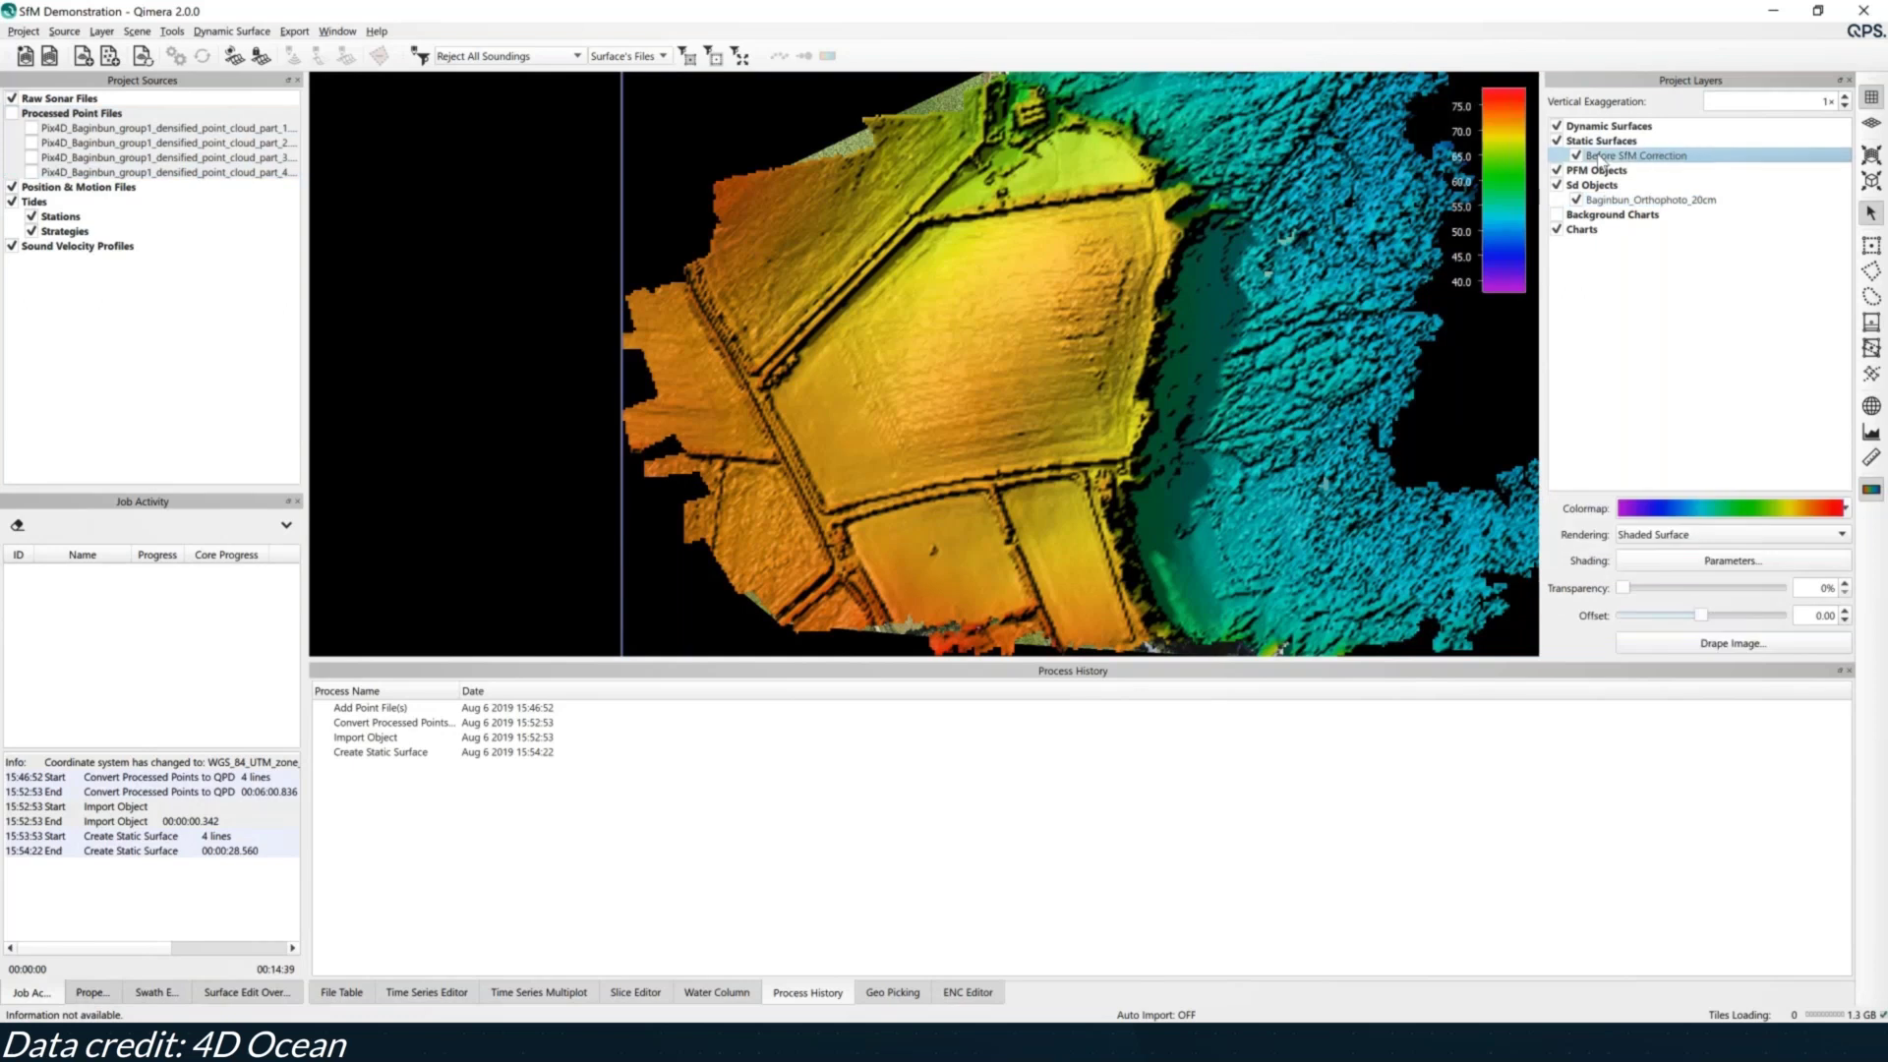
pyautogui.click(1649, 643)
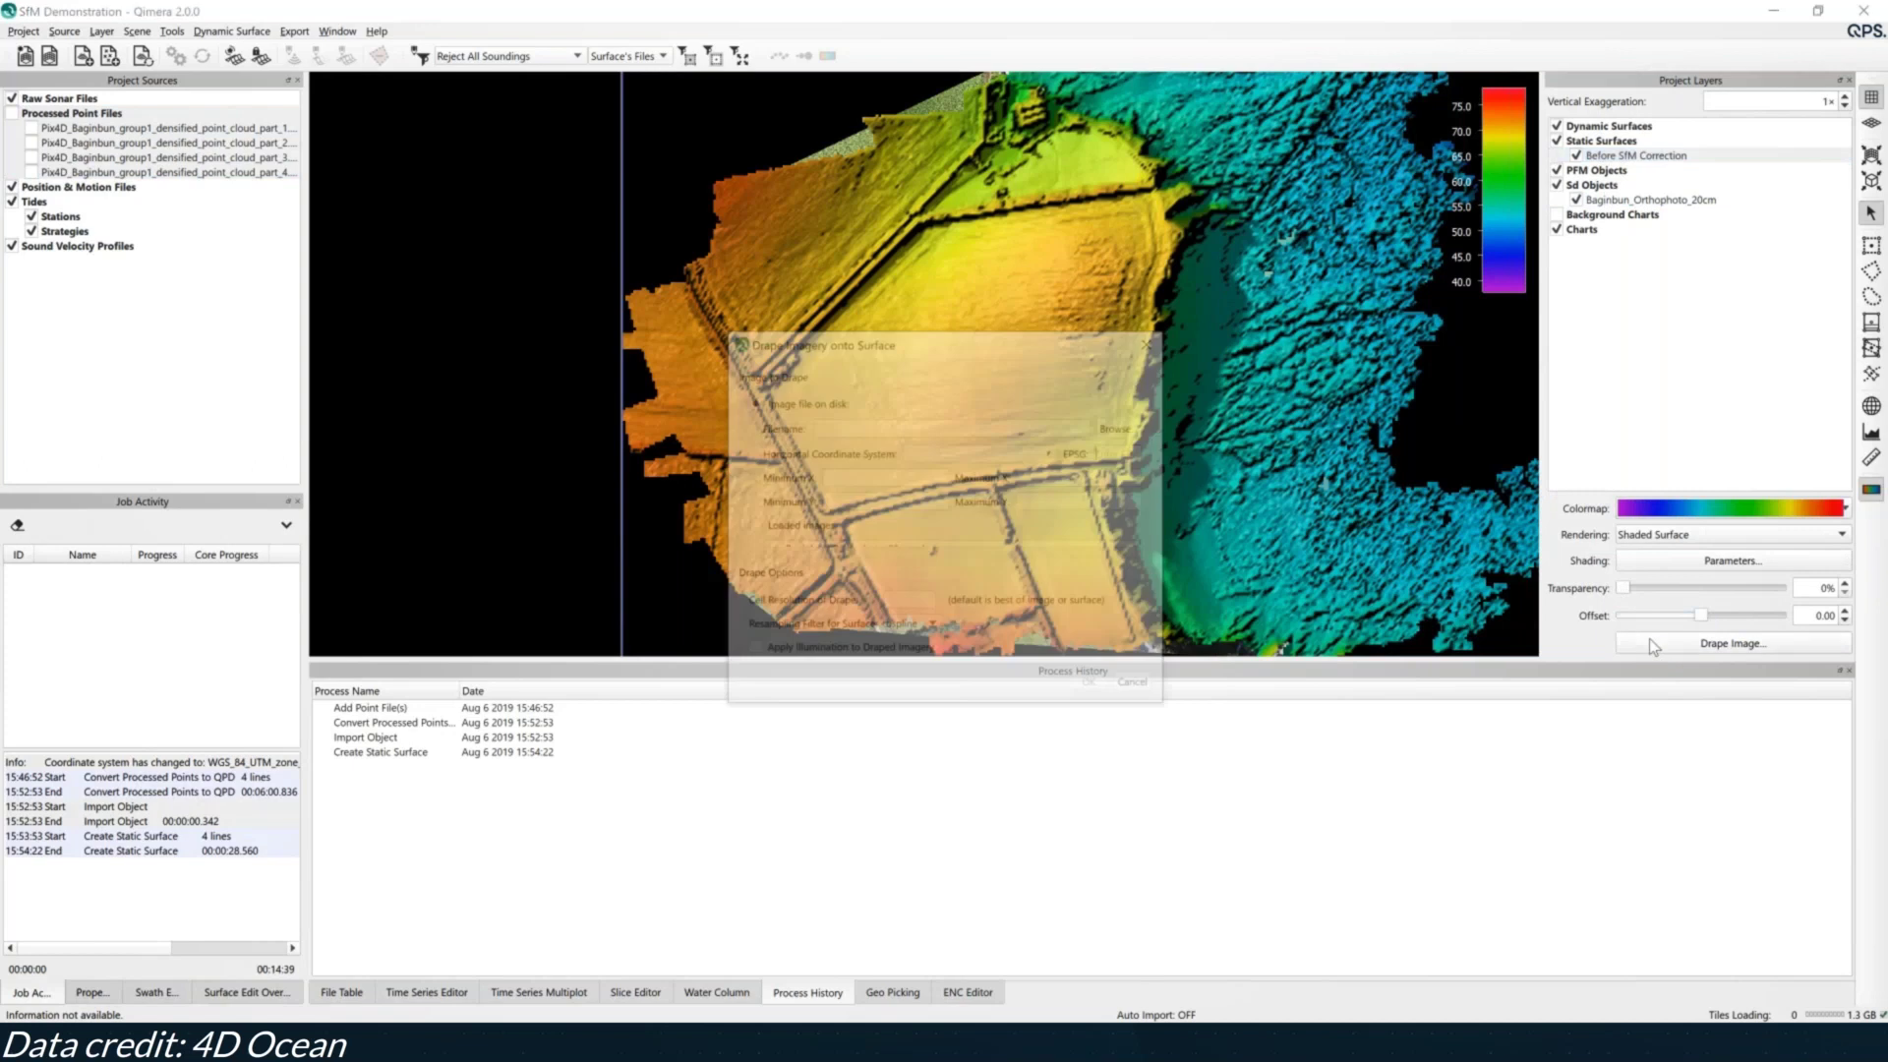
pyautogui.moveTo(1053, 708); pyautogui.dragTo(1052, 745)
pyautogui.click(922, 551)
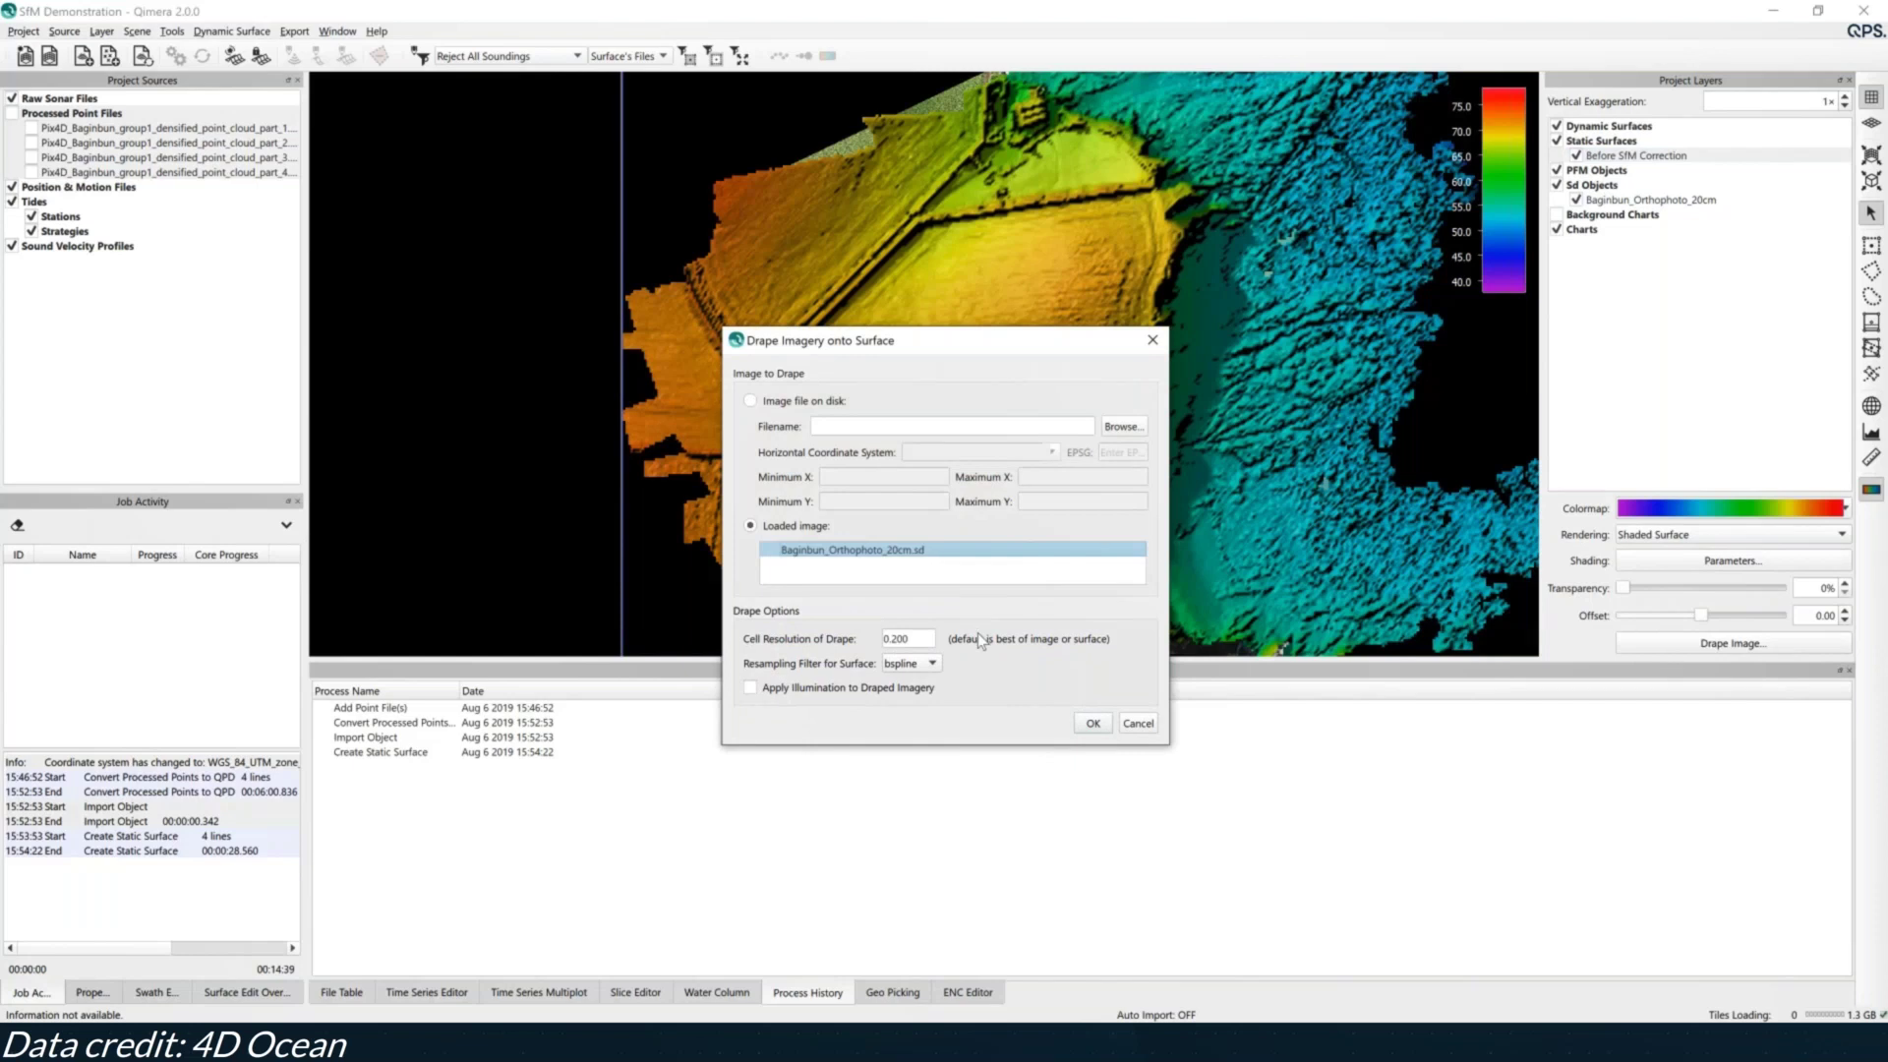
pyautogui.click(1091, 725)
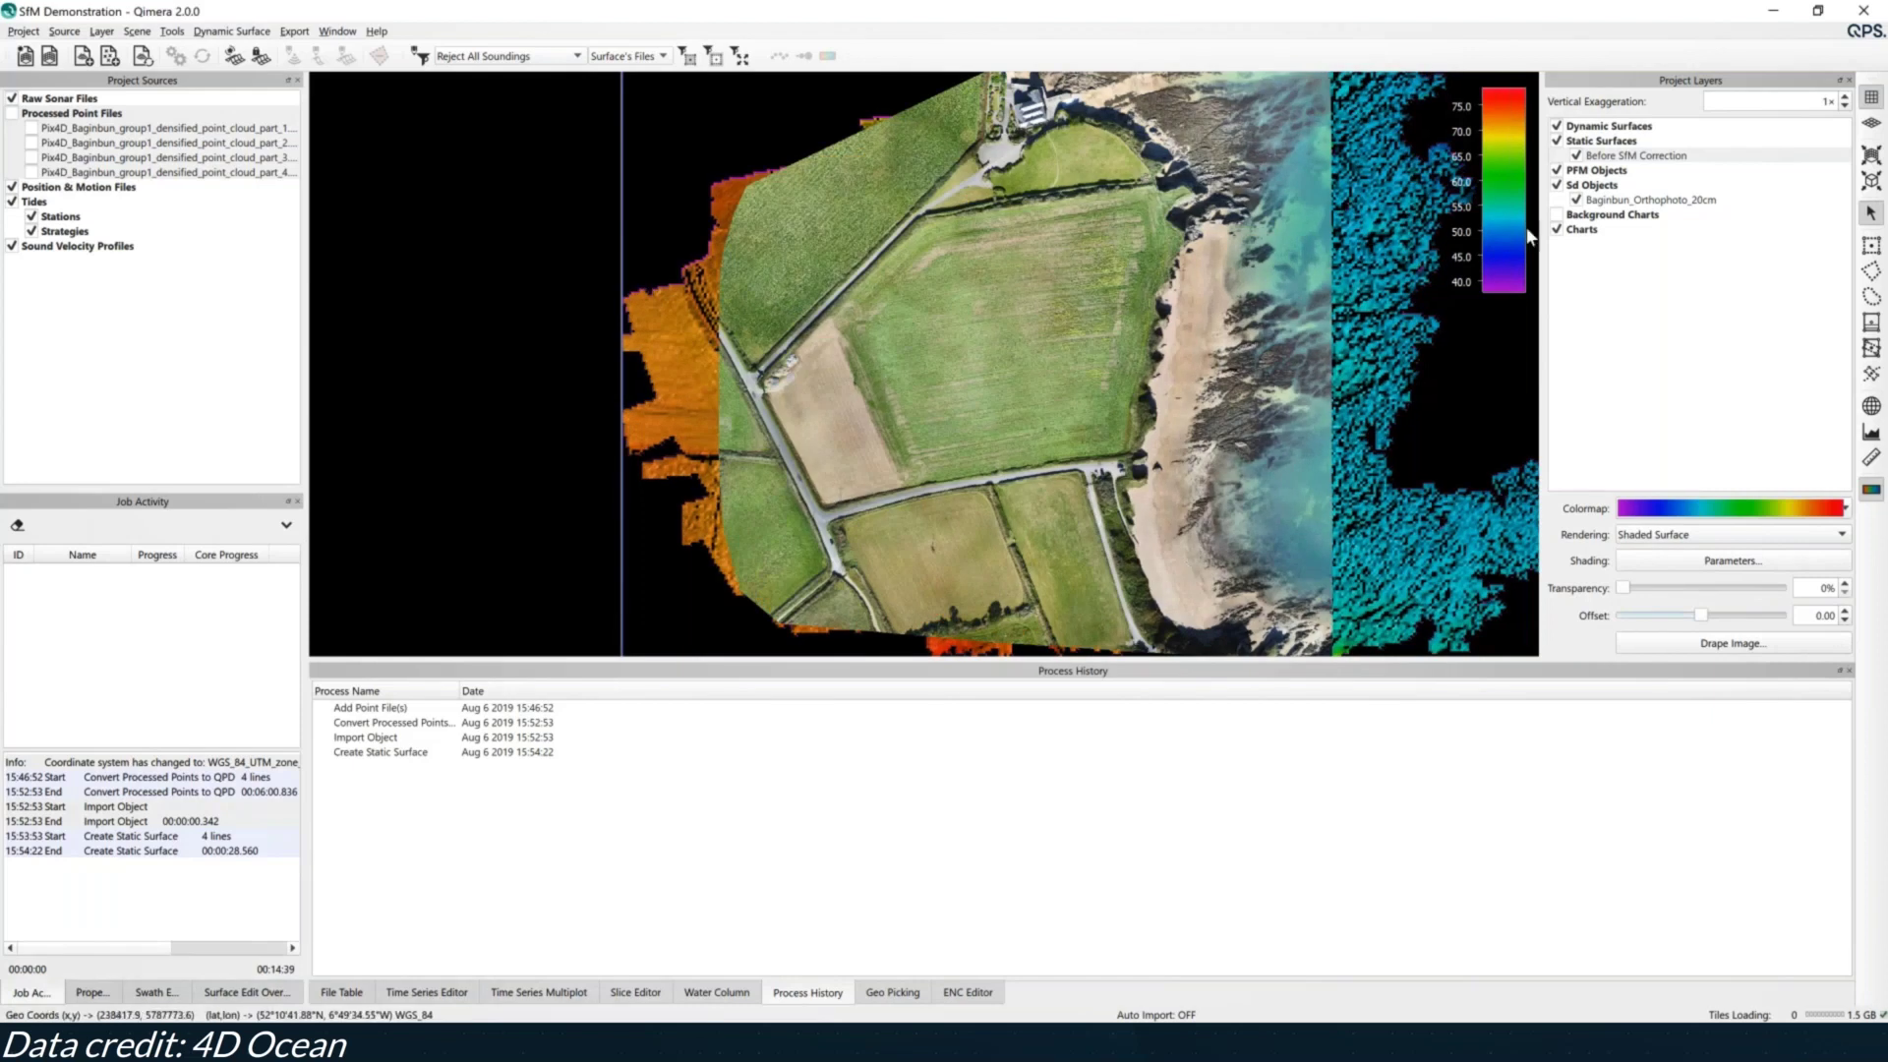
# Switch the scene to the 3D perspective view and hide the flat Baginbun_Orthophoto_20cm layer
pyautogui.moveTo(1098, 363); pyautogui.dragTo(1079, 378)
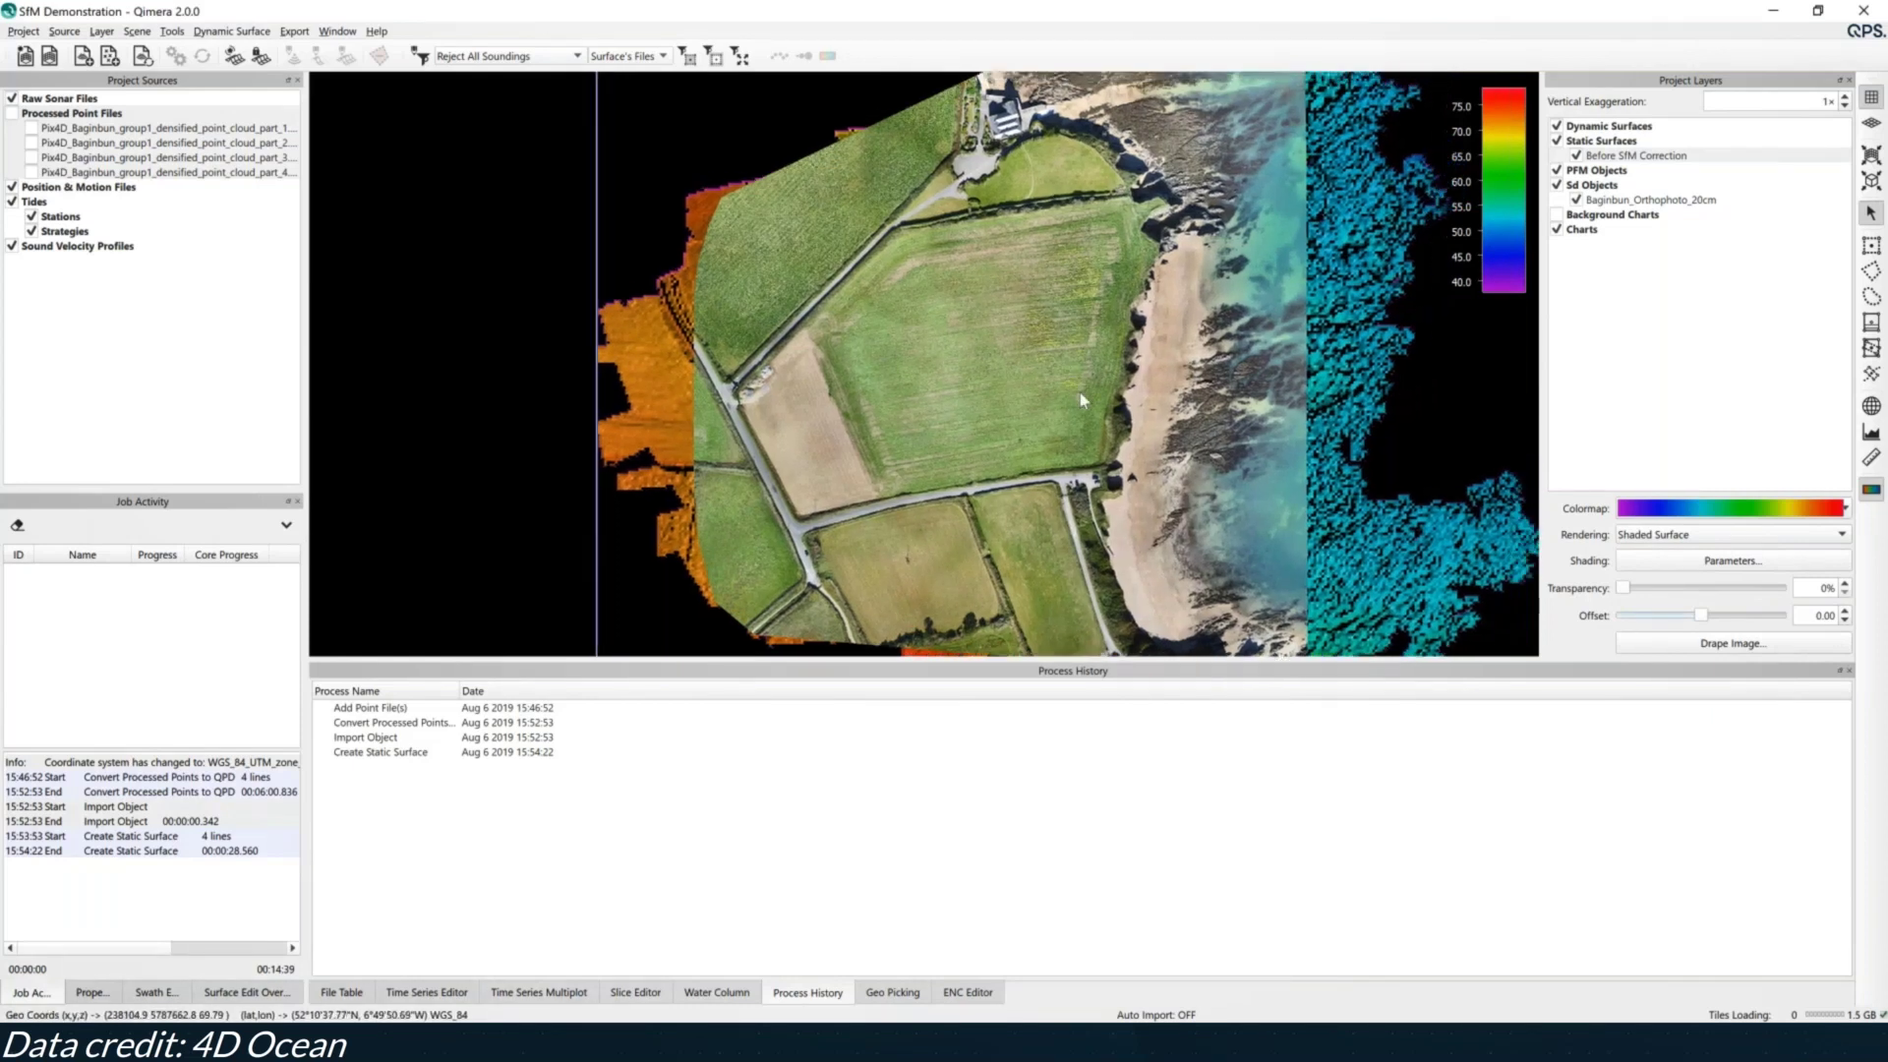
pyautogui.doubleClick(1079, 390)
pyautogui.scroll(3, 1059, 445)
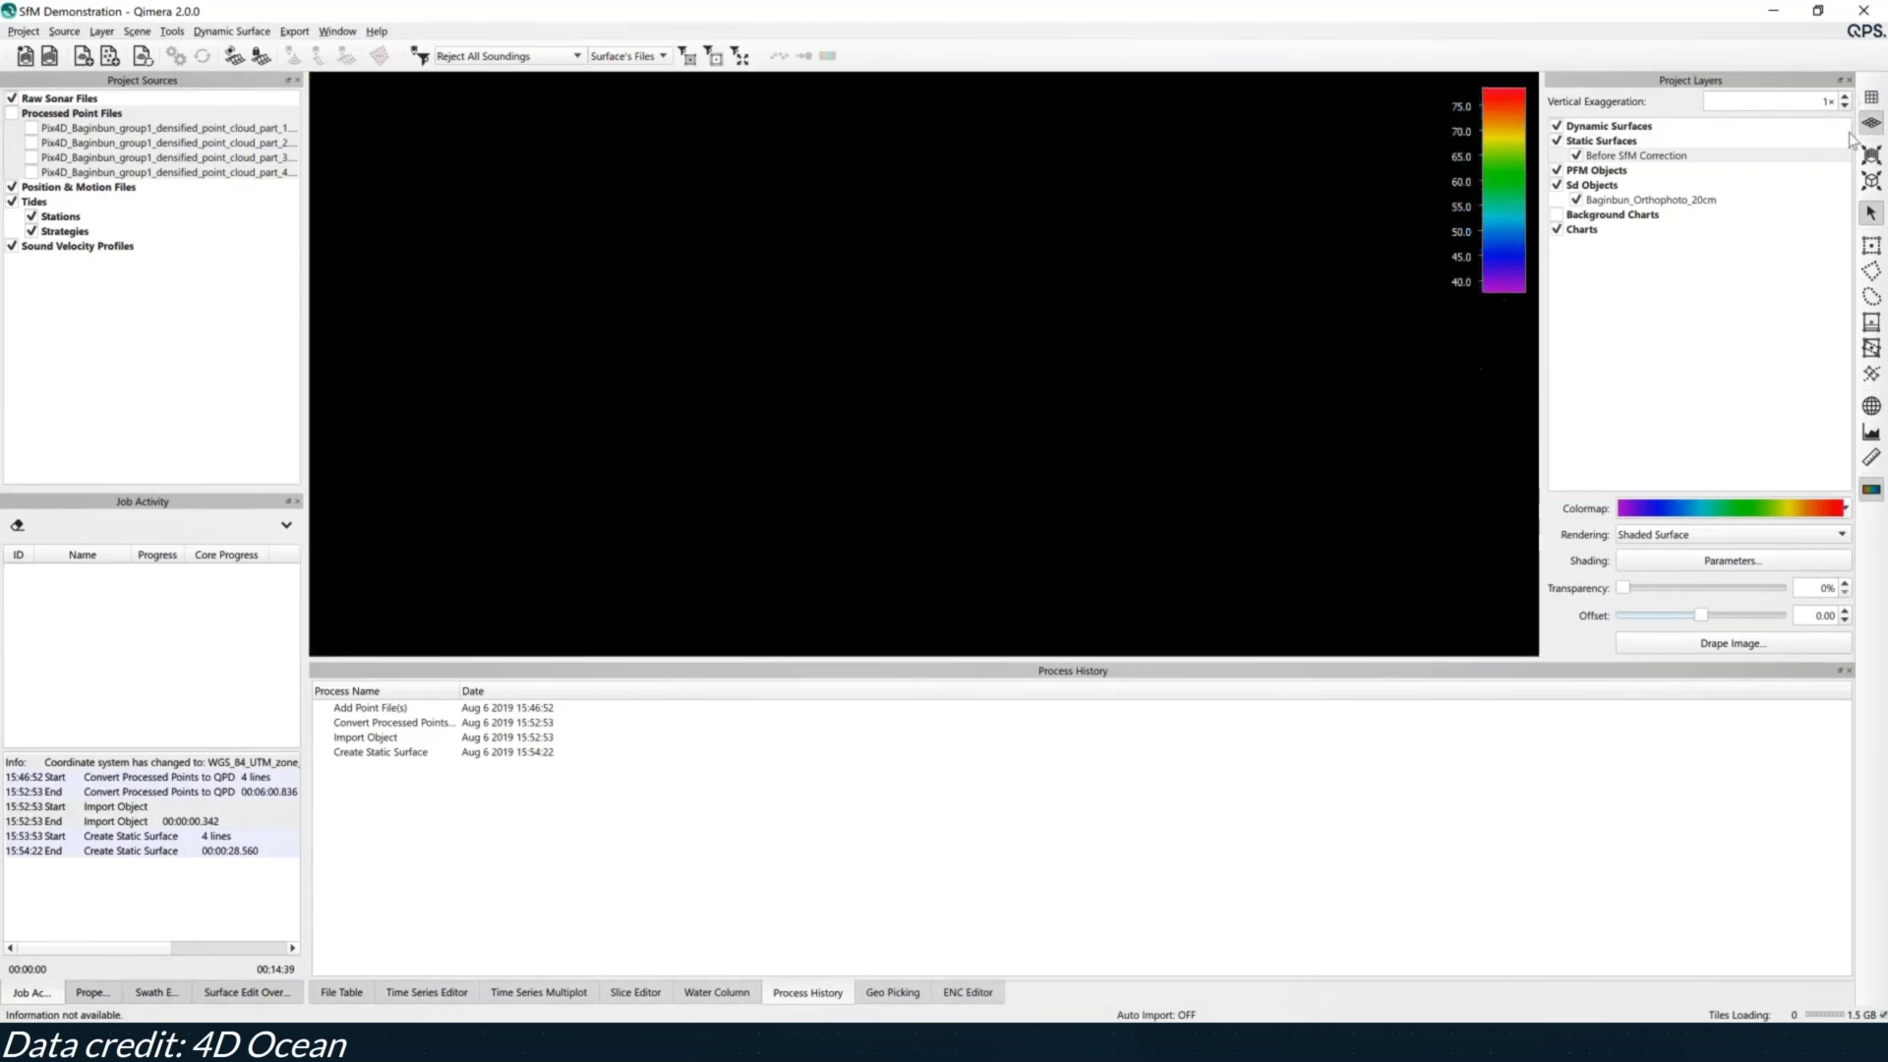
pyautogui.click(1872, 122)
pyautogui.click(1675, 157)
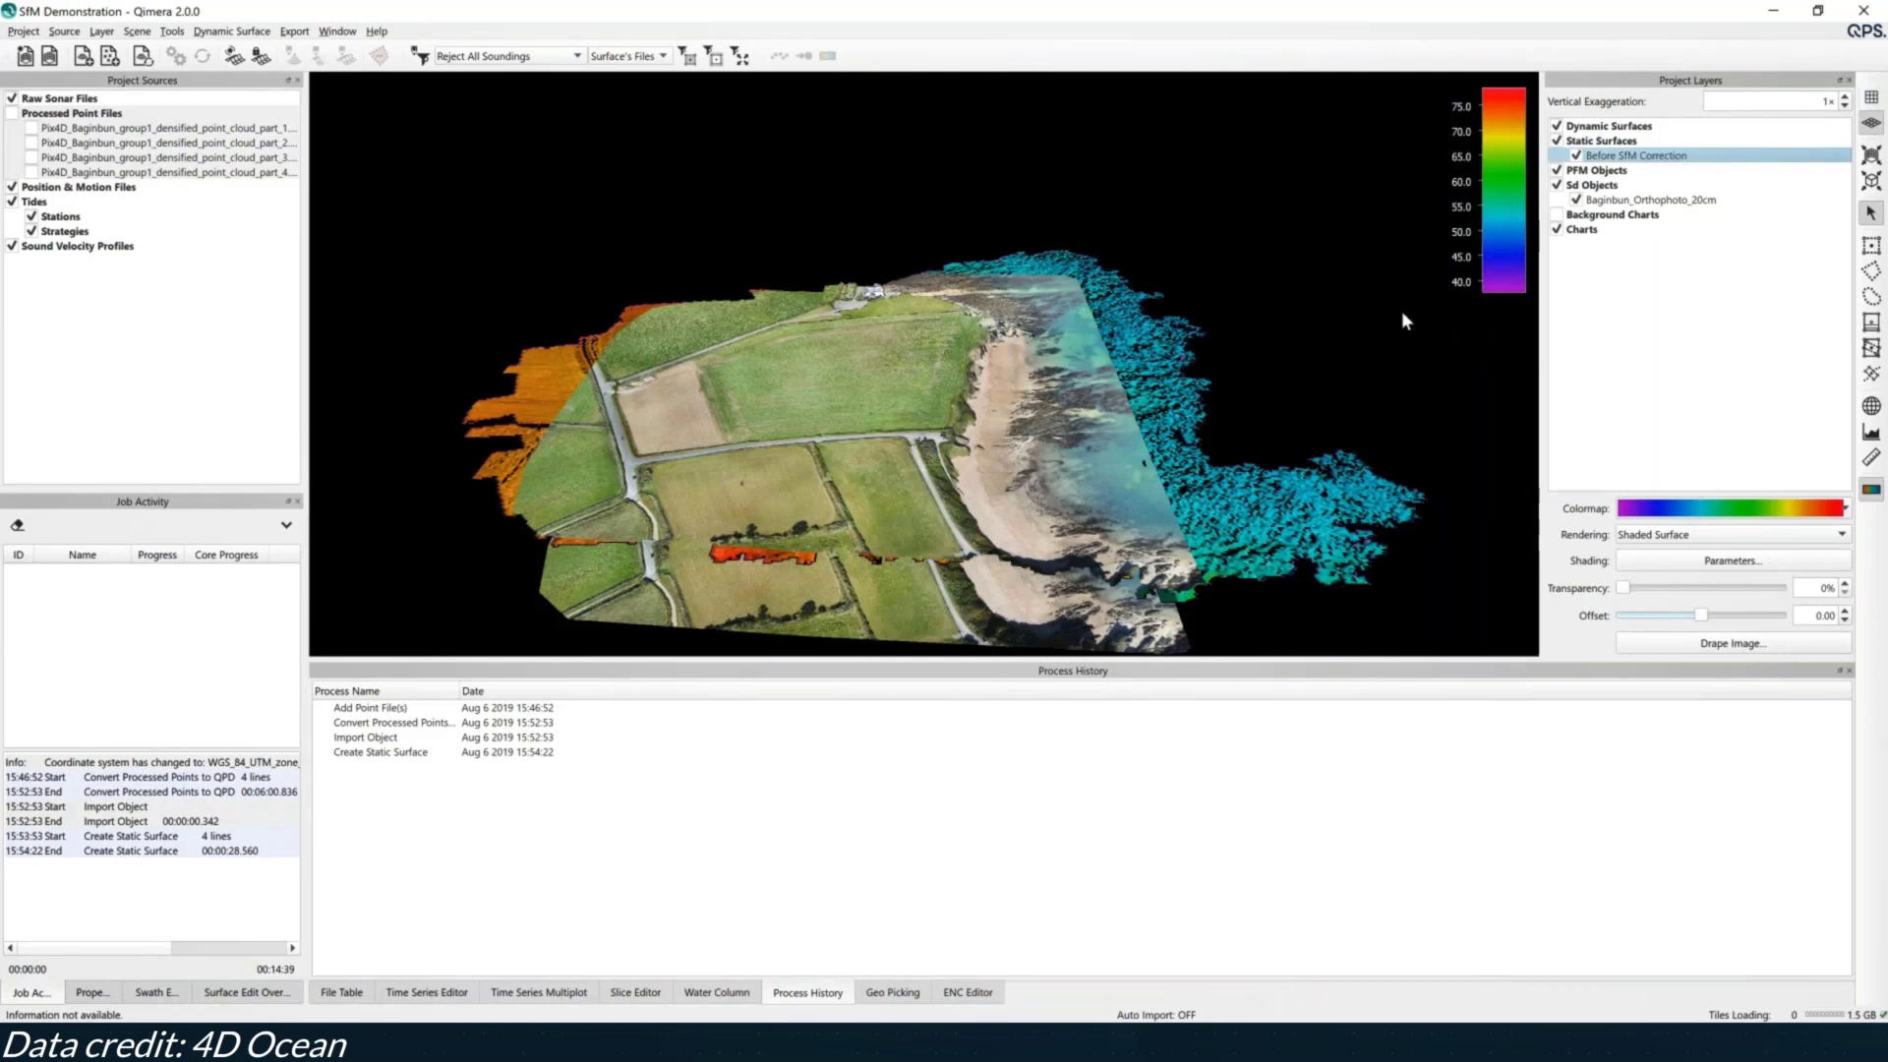
pyautogui.click(1578, 201)
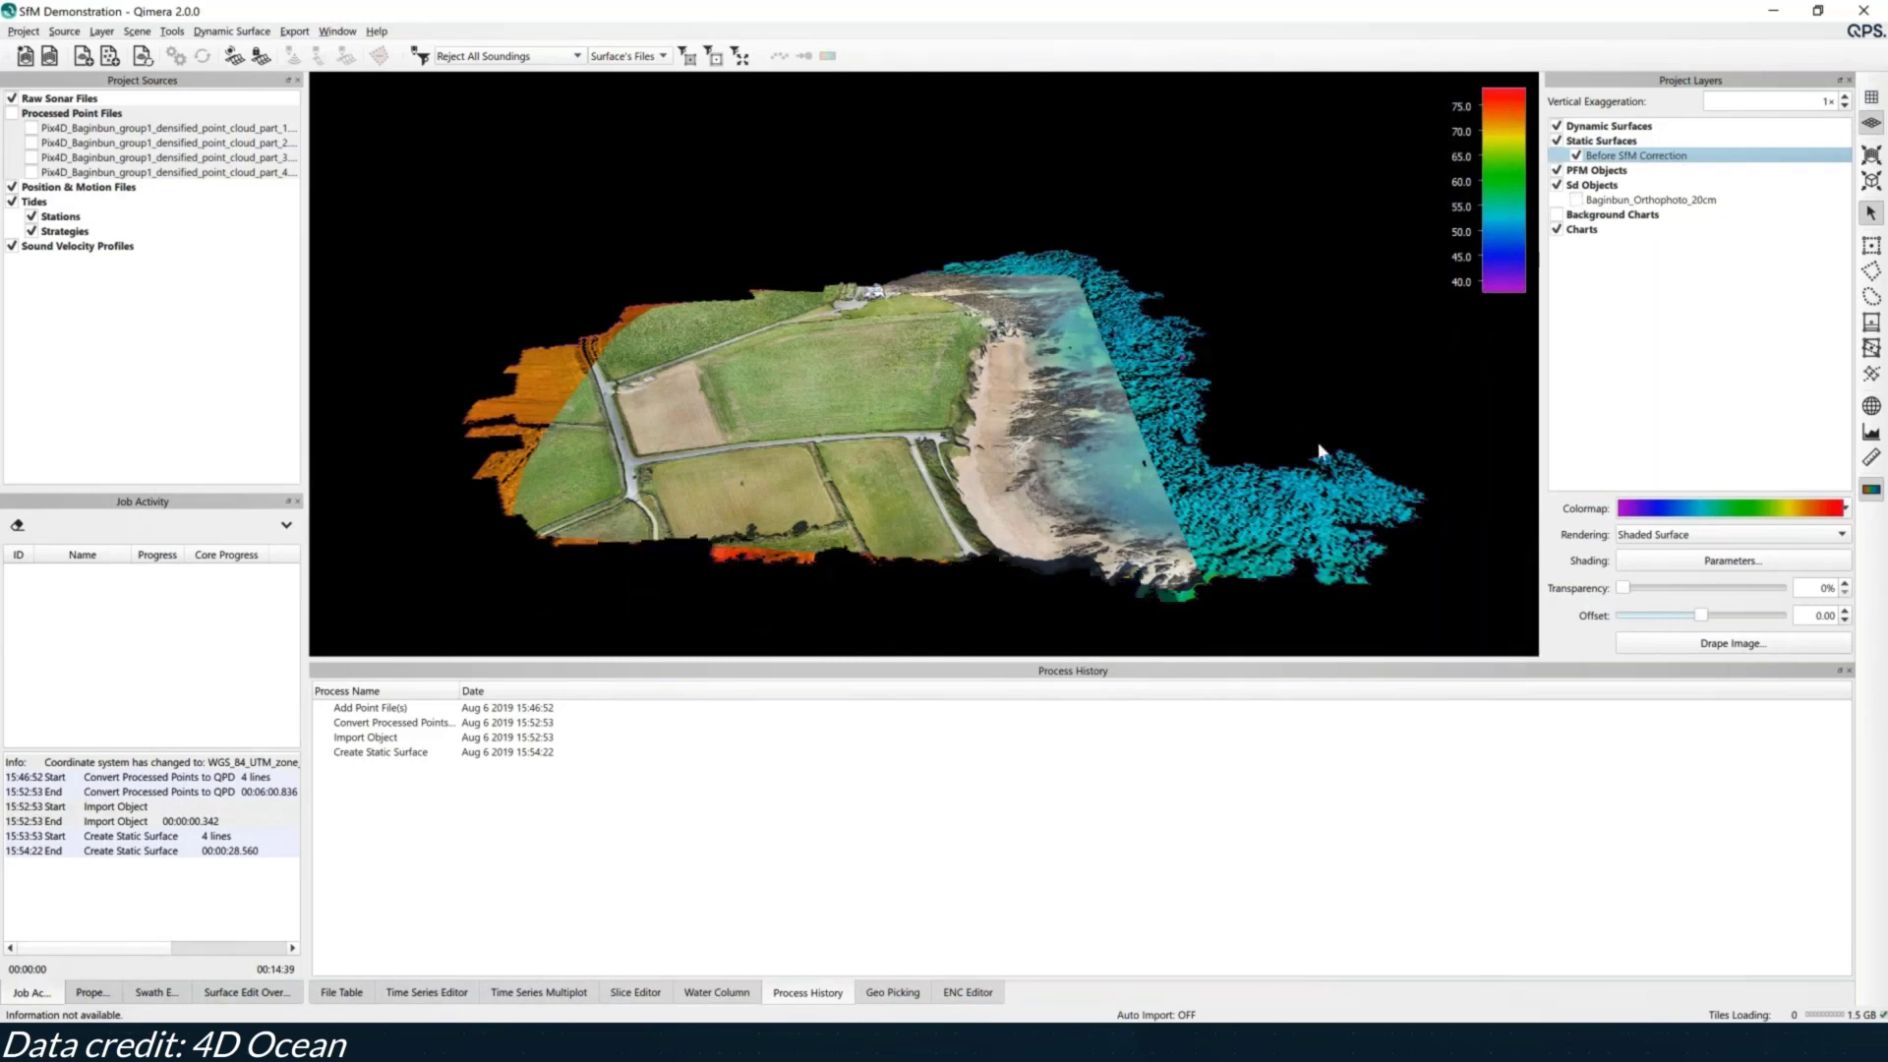
# Draw a profile line about 26 m long from the pale-topped shoreline rock into the shallow water, and inspect the surface along it
pyautogui.moveTo(1153, 492); pyautogui.dragTo(934, 505)
pyautogui.scroll(5, 934, 425)
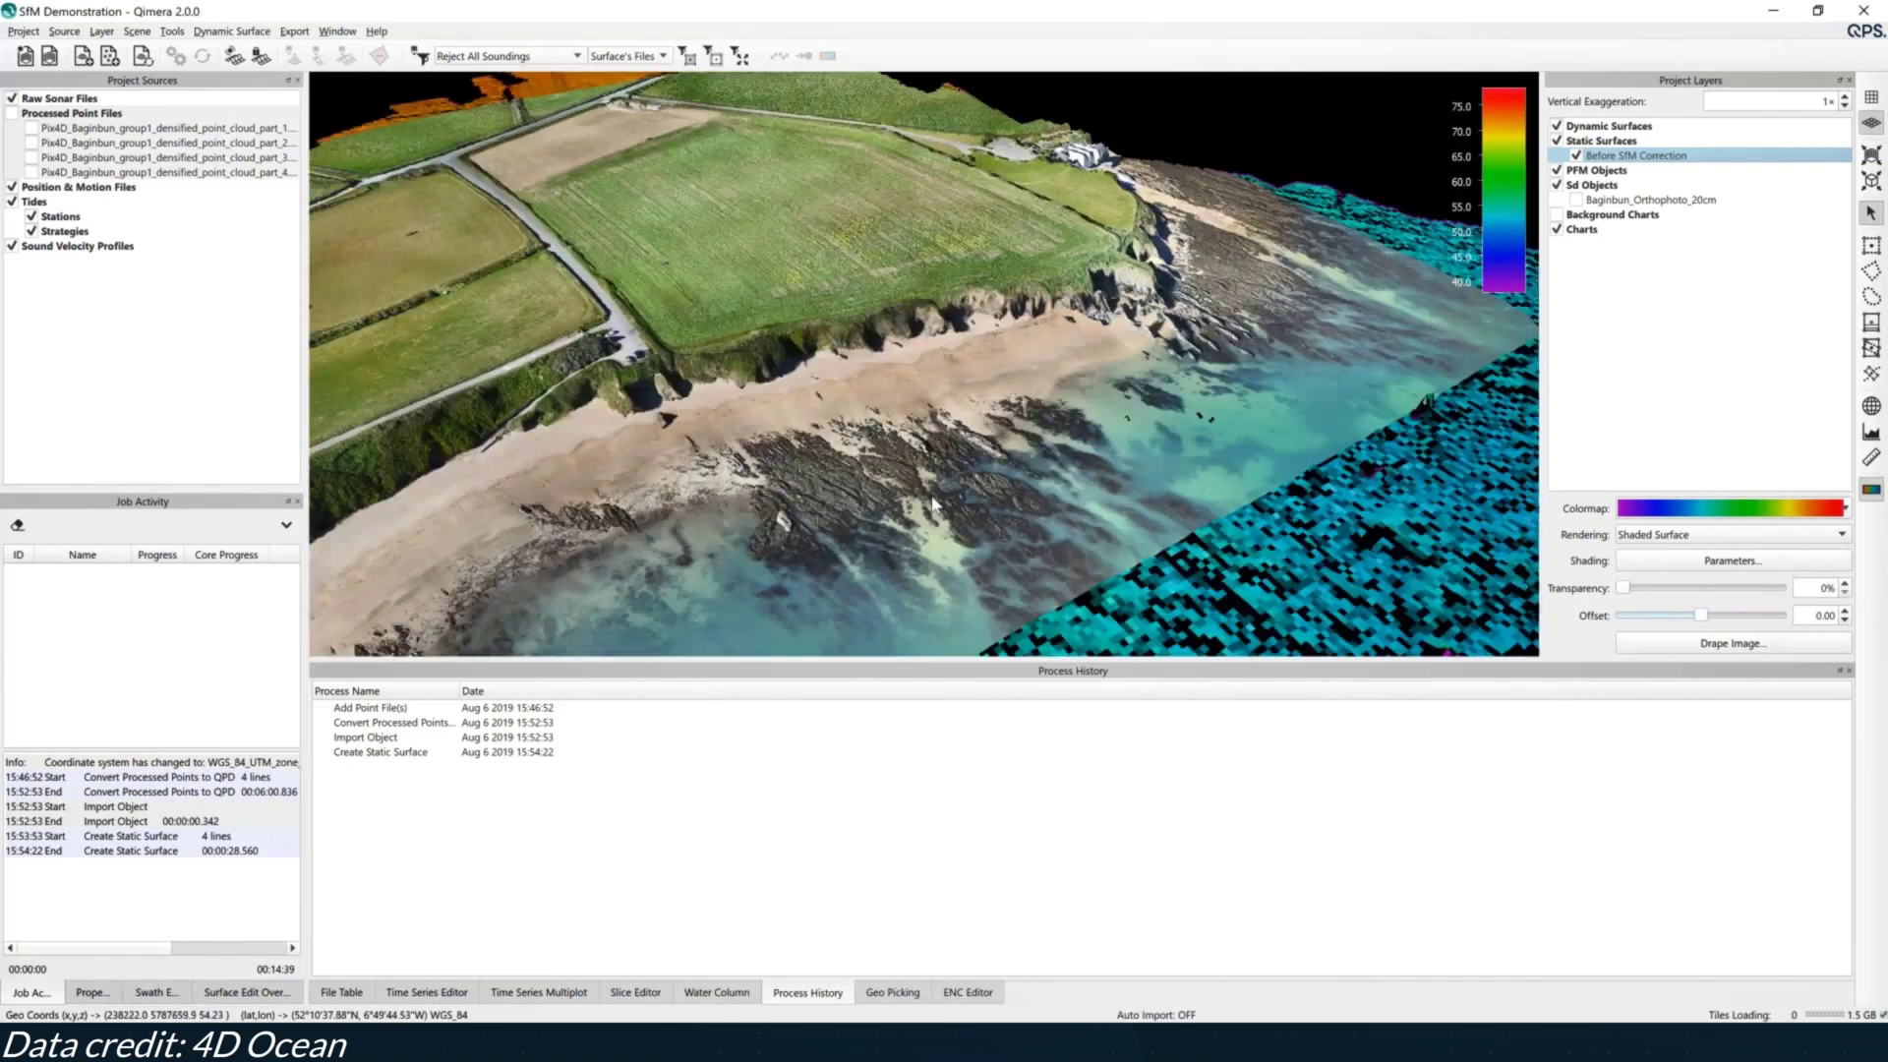
pyautogui.doubleClick(885, 494)
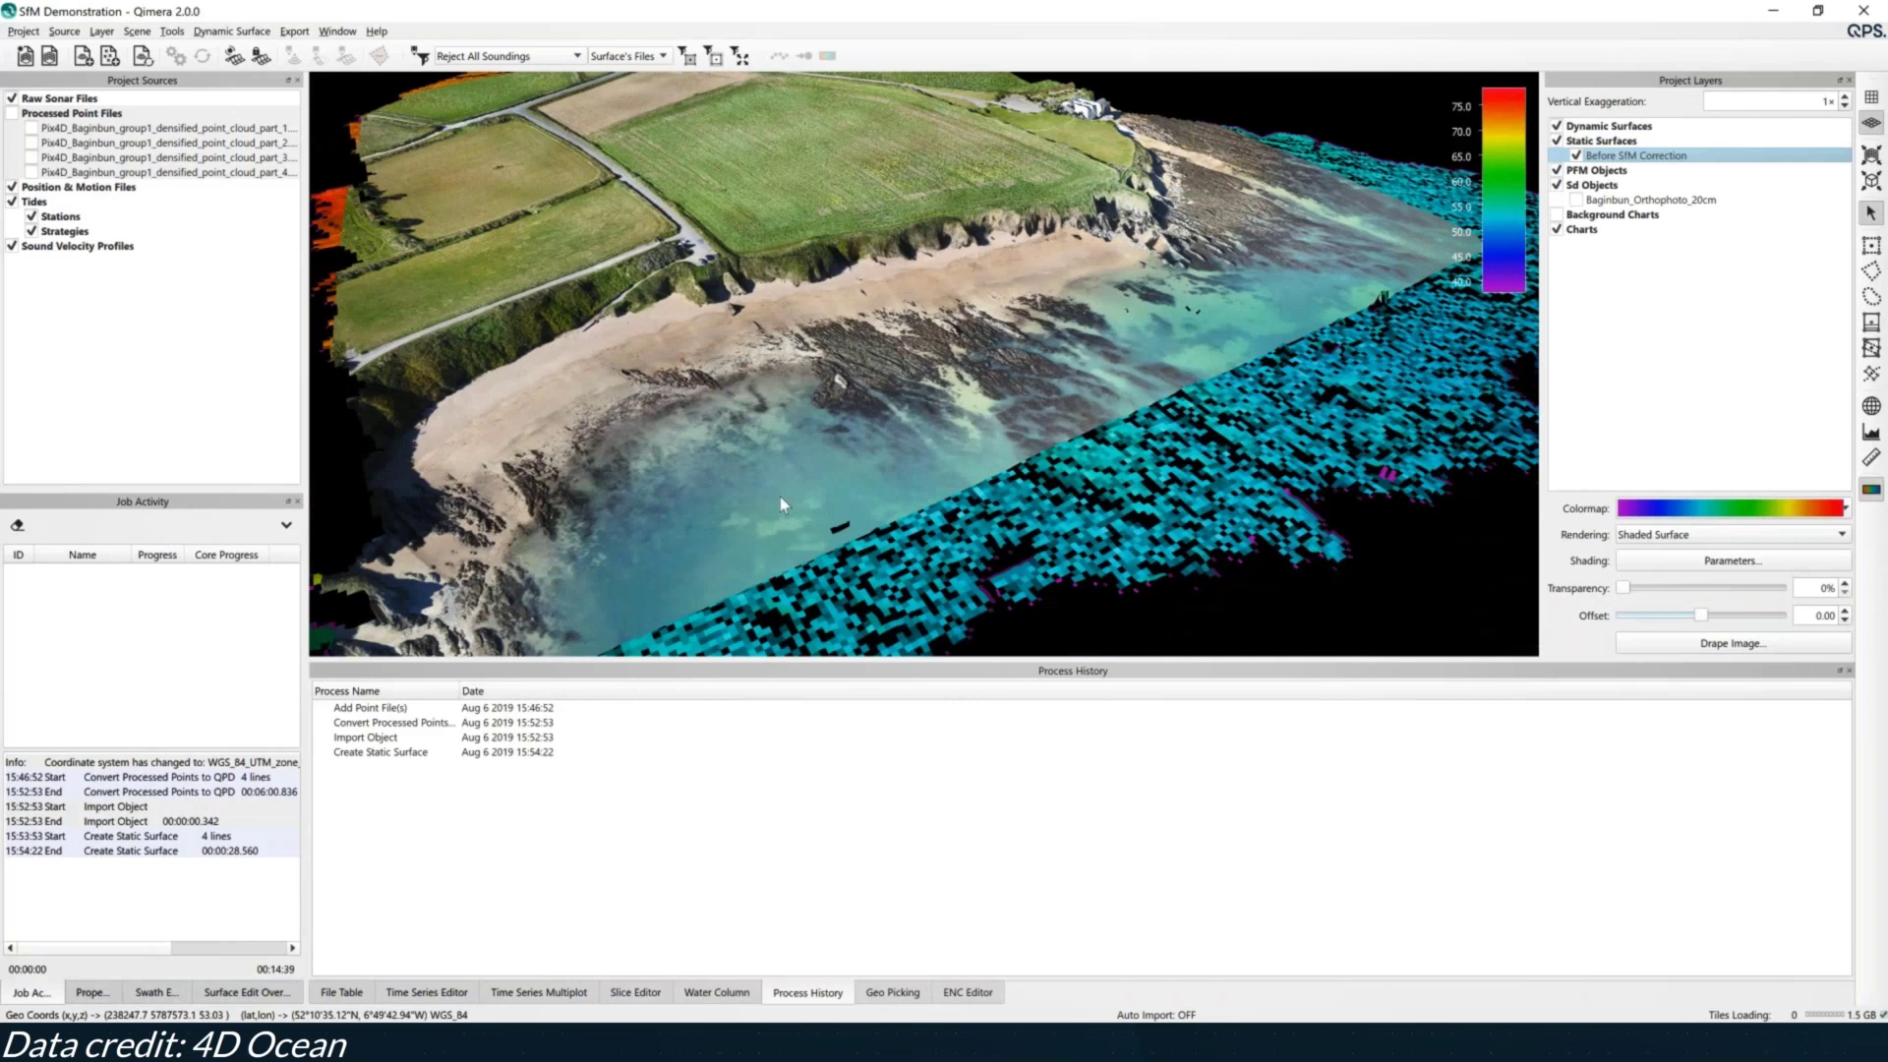
pyautogui.doubleClick(865, 464)
pyautogui.scroll(5, 881, 365)
pyautogui.scroll(4, 867, 353)
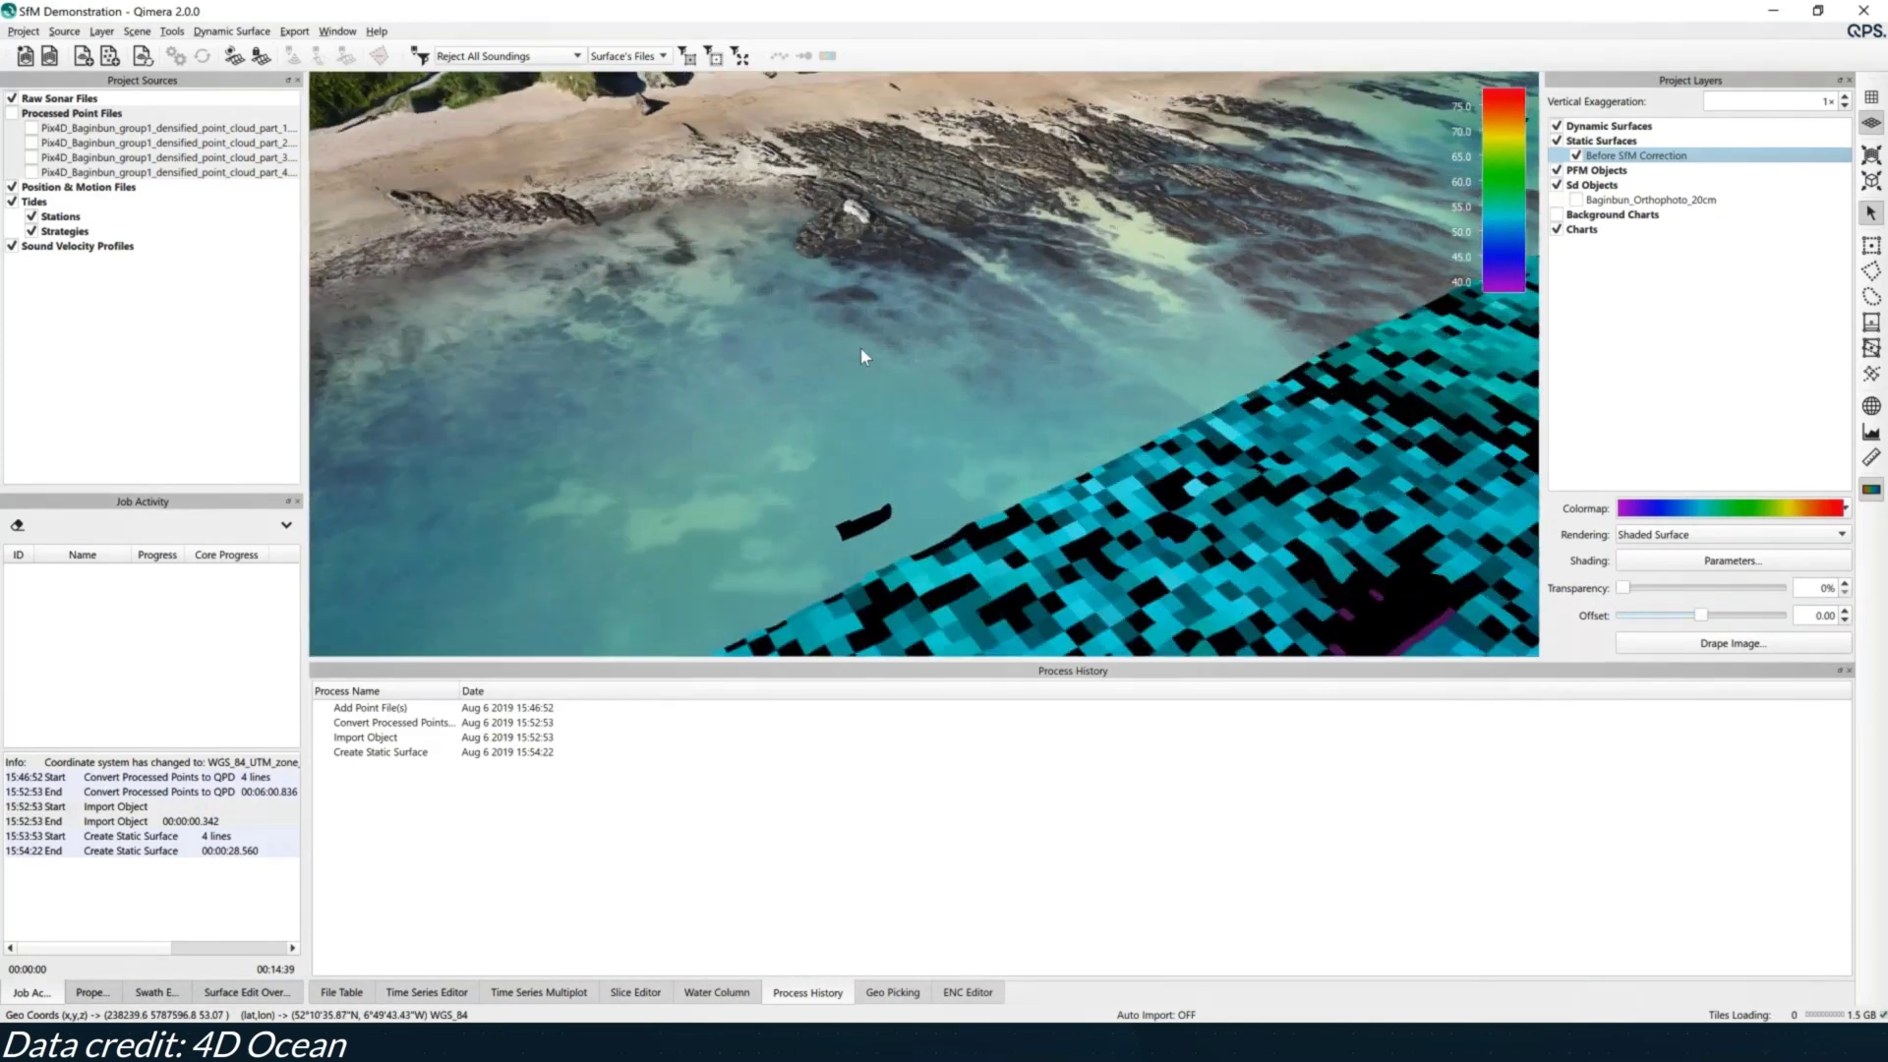
pyautogui.doubleClick(761, 252)
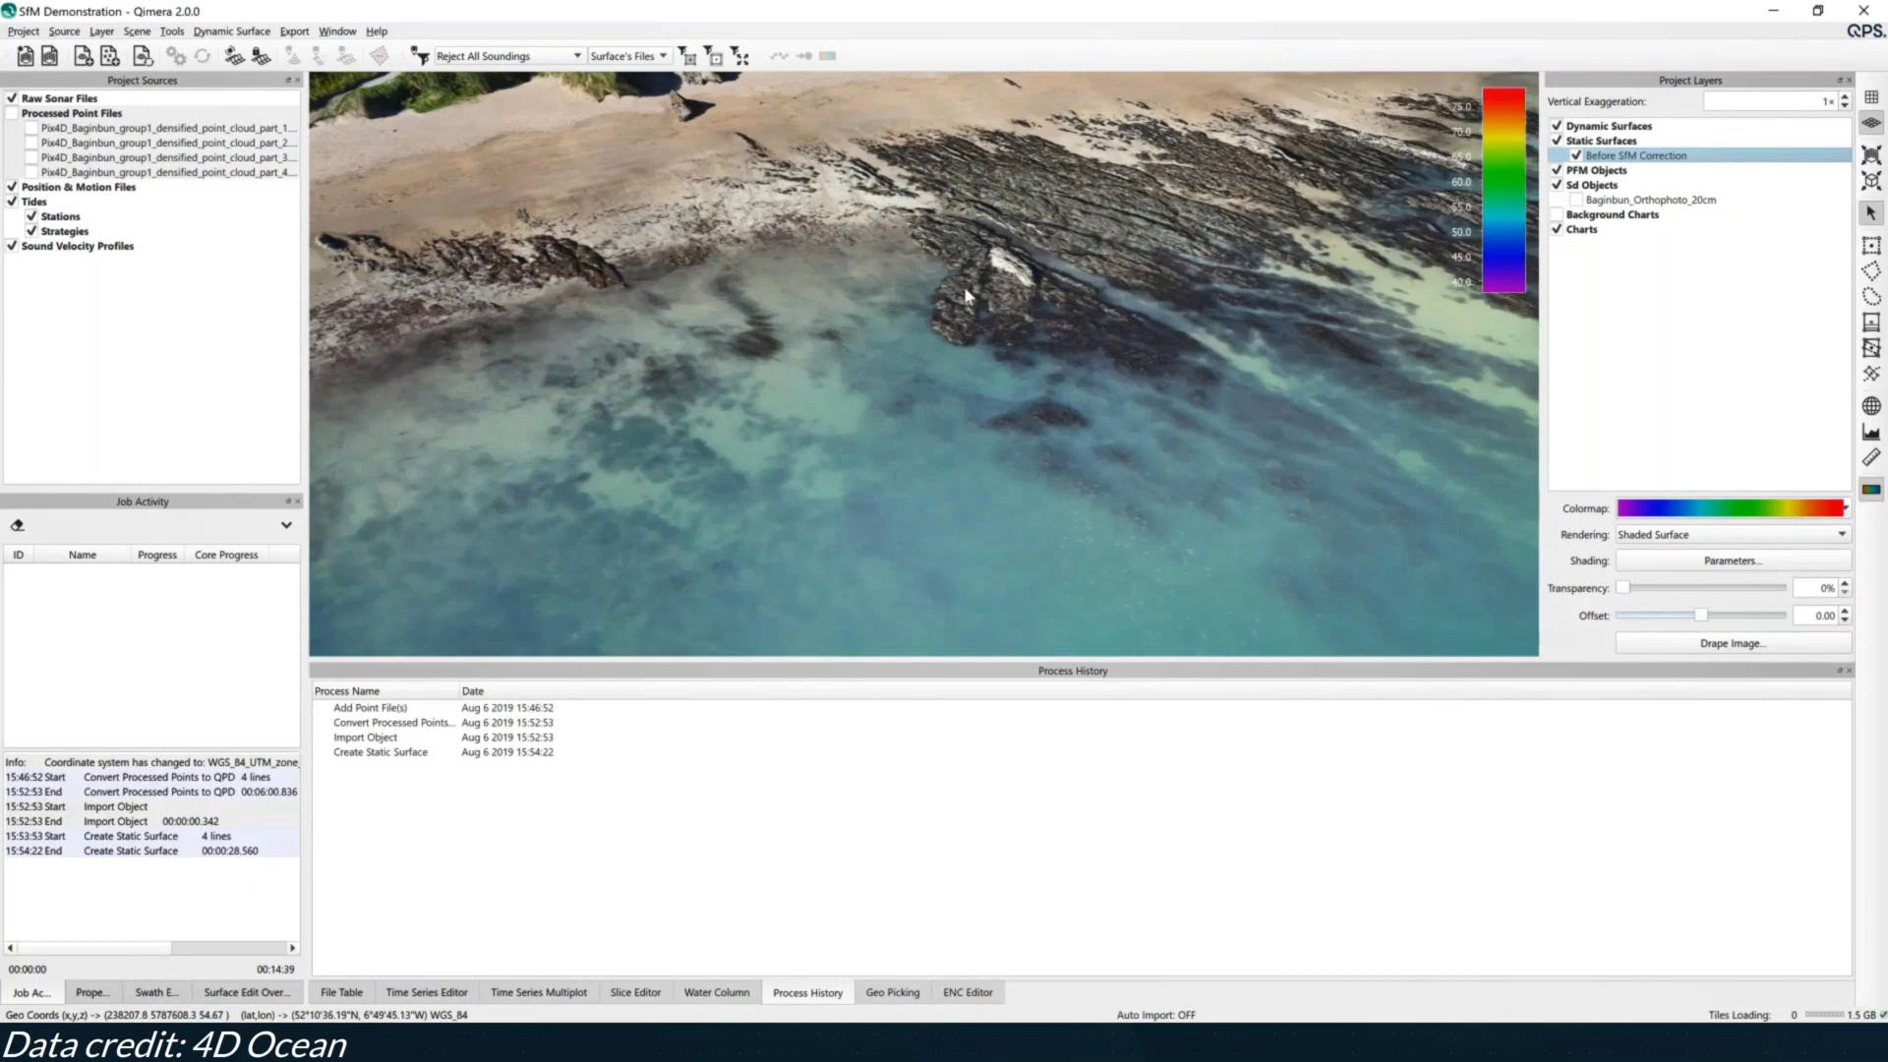
pyautogui.moveTo(972, 278); pyautogui.dragTo(883, 428)
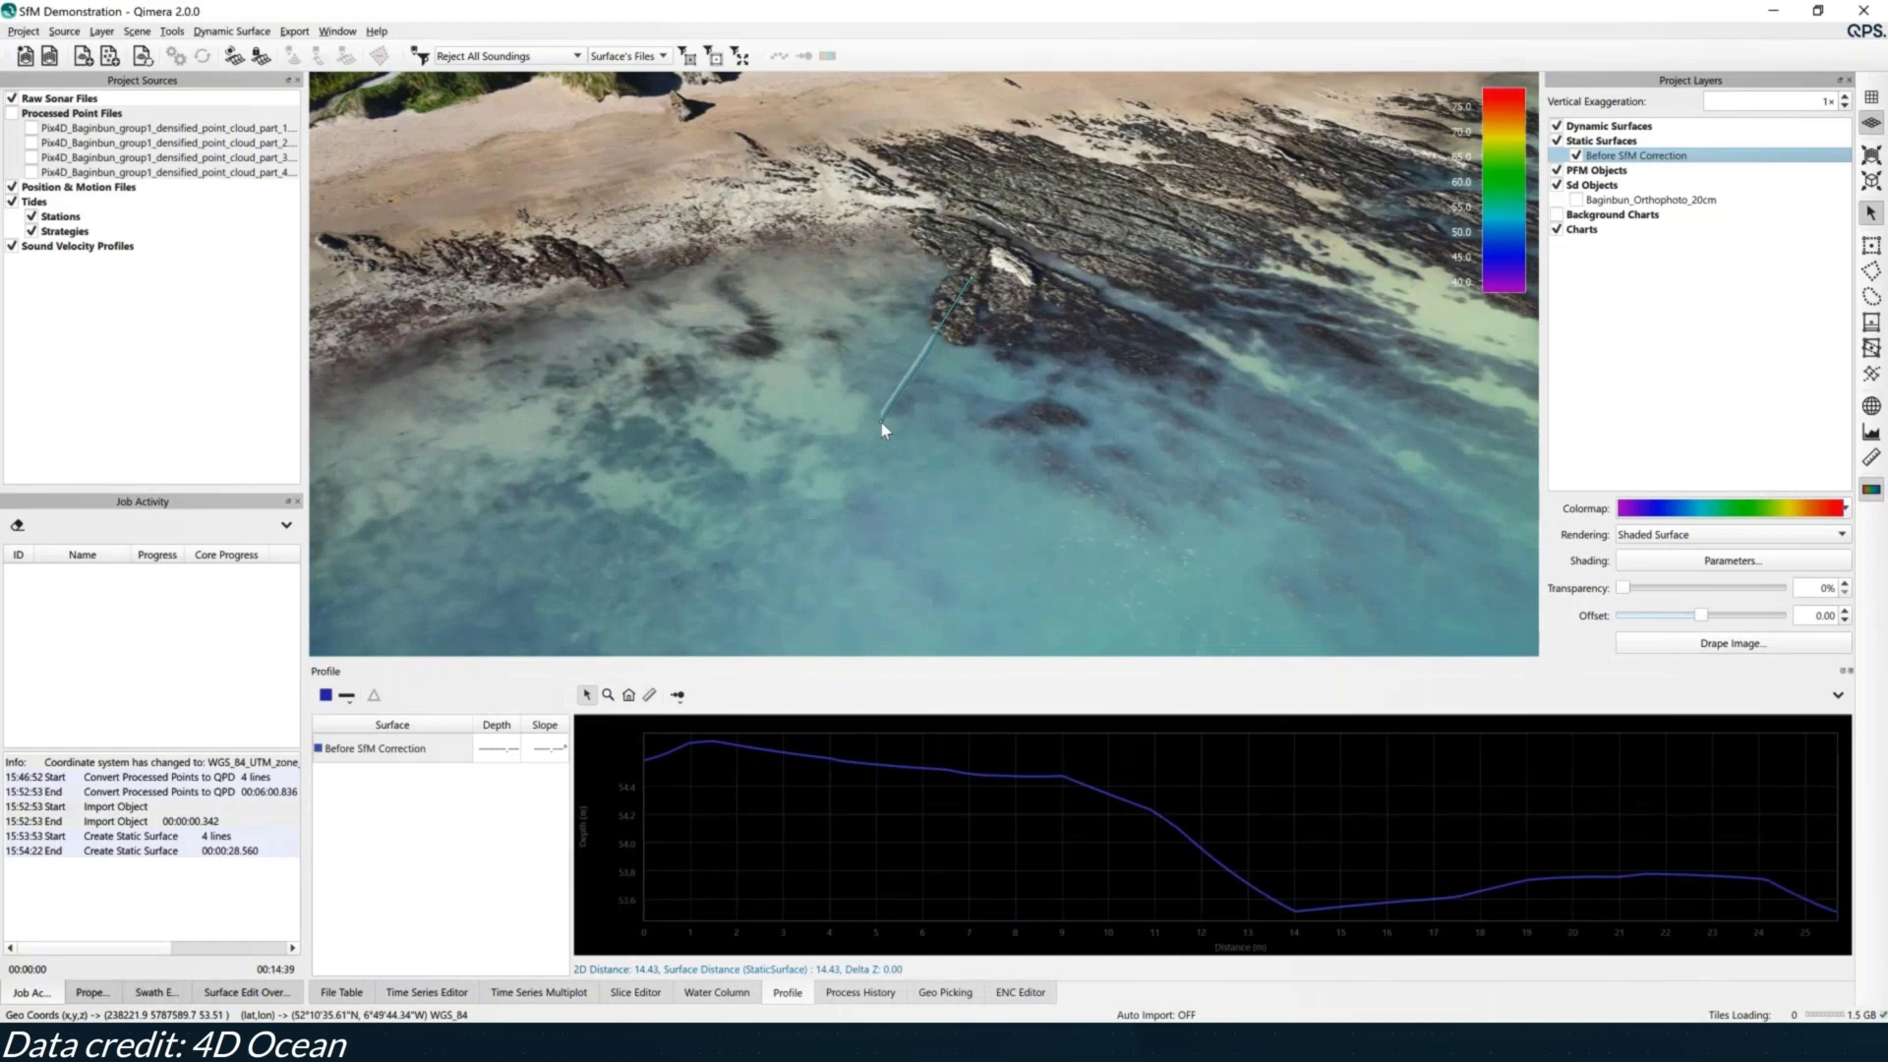
pyautogui.moveTo(915, 470); pyautogui.dragTo(958, 417)
pyautogui.scroll(5, 958, 417)
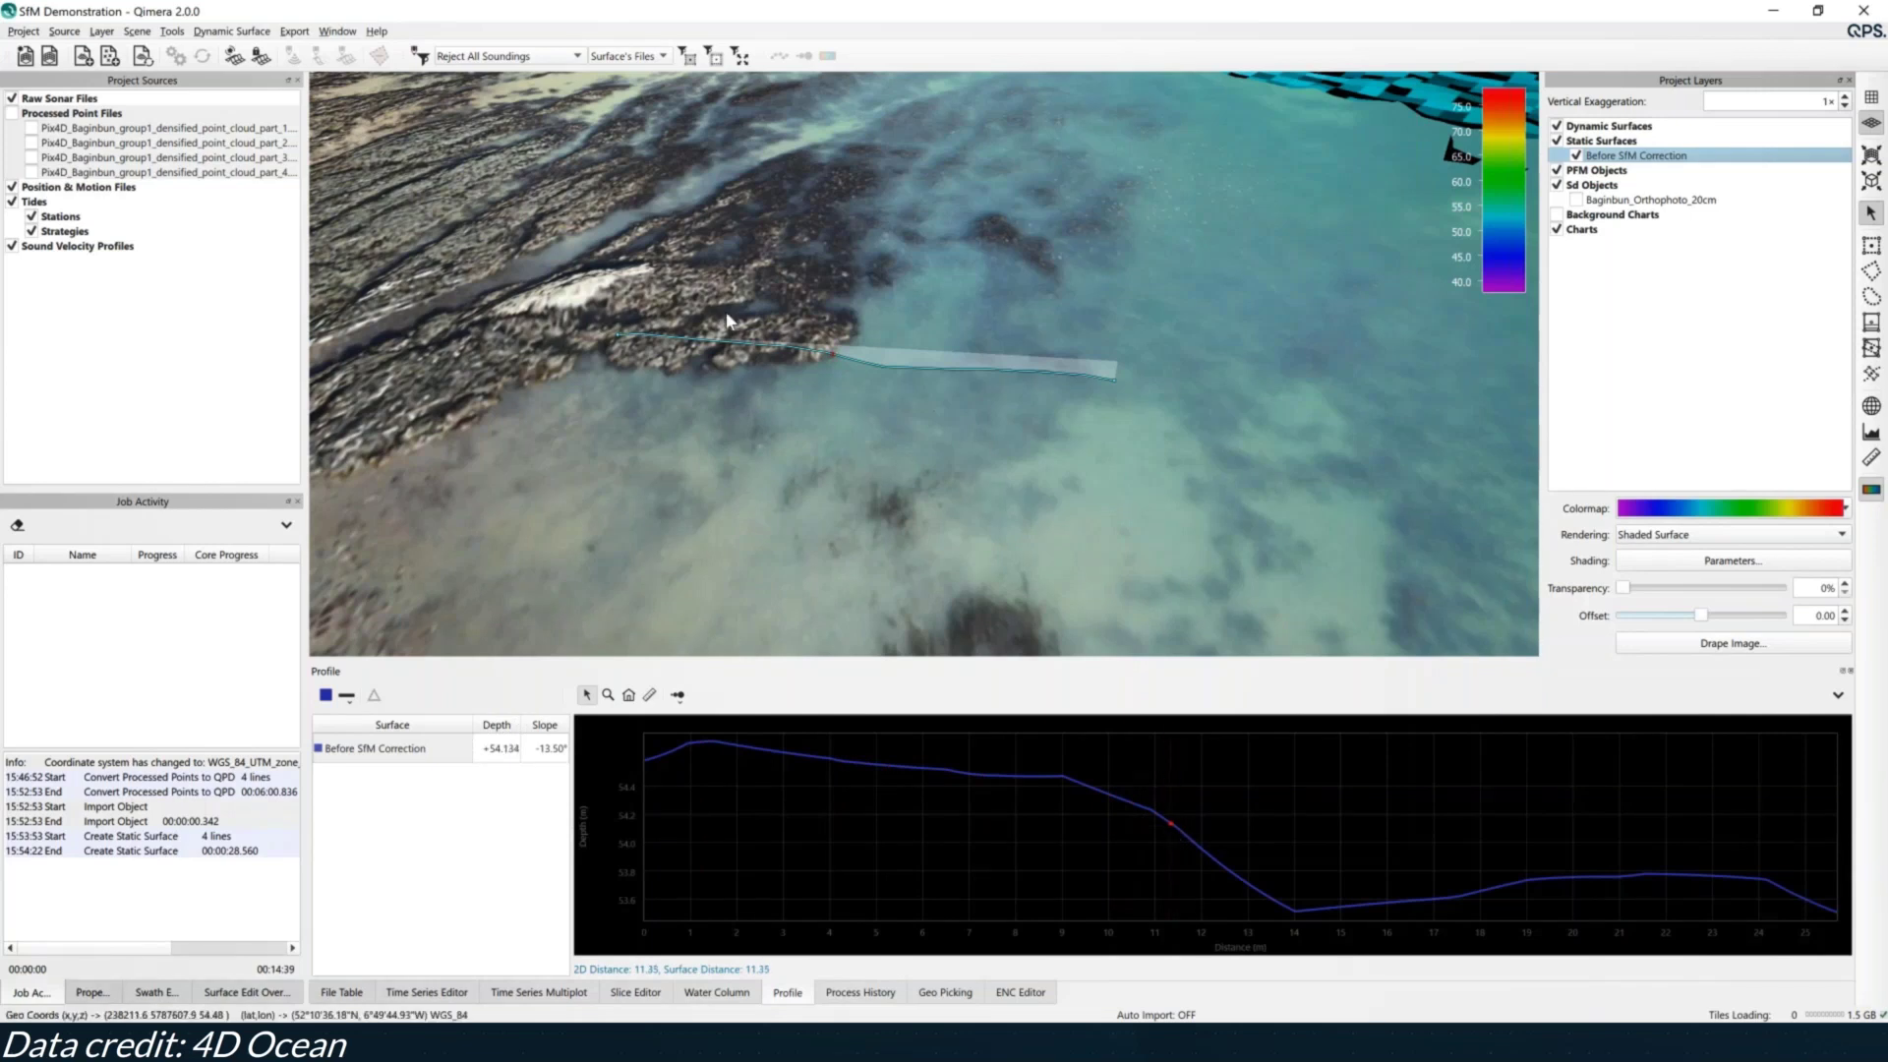
# Run the SfM Correction on the processed point files with a water height of 54.0 and a scale factor of 1.340
pyautogui.click(173, 33)
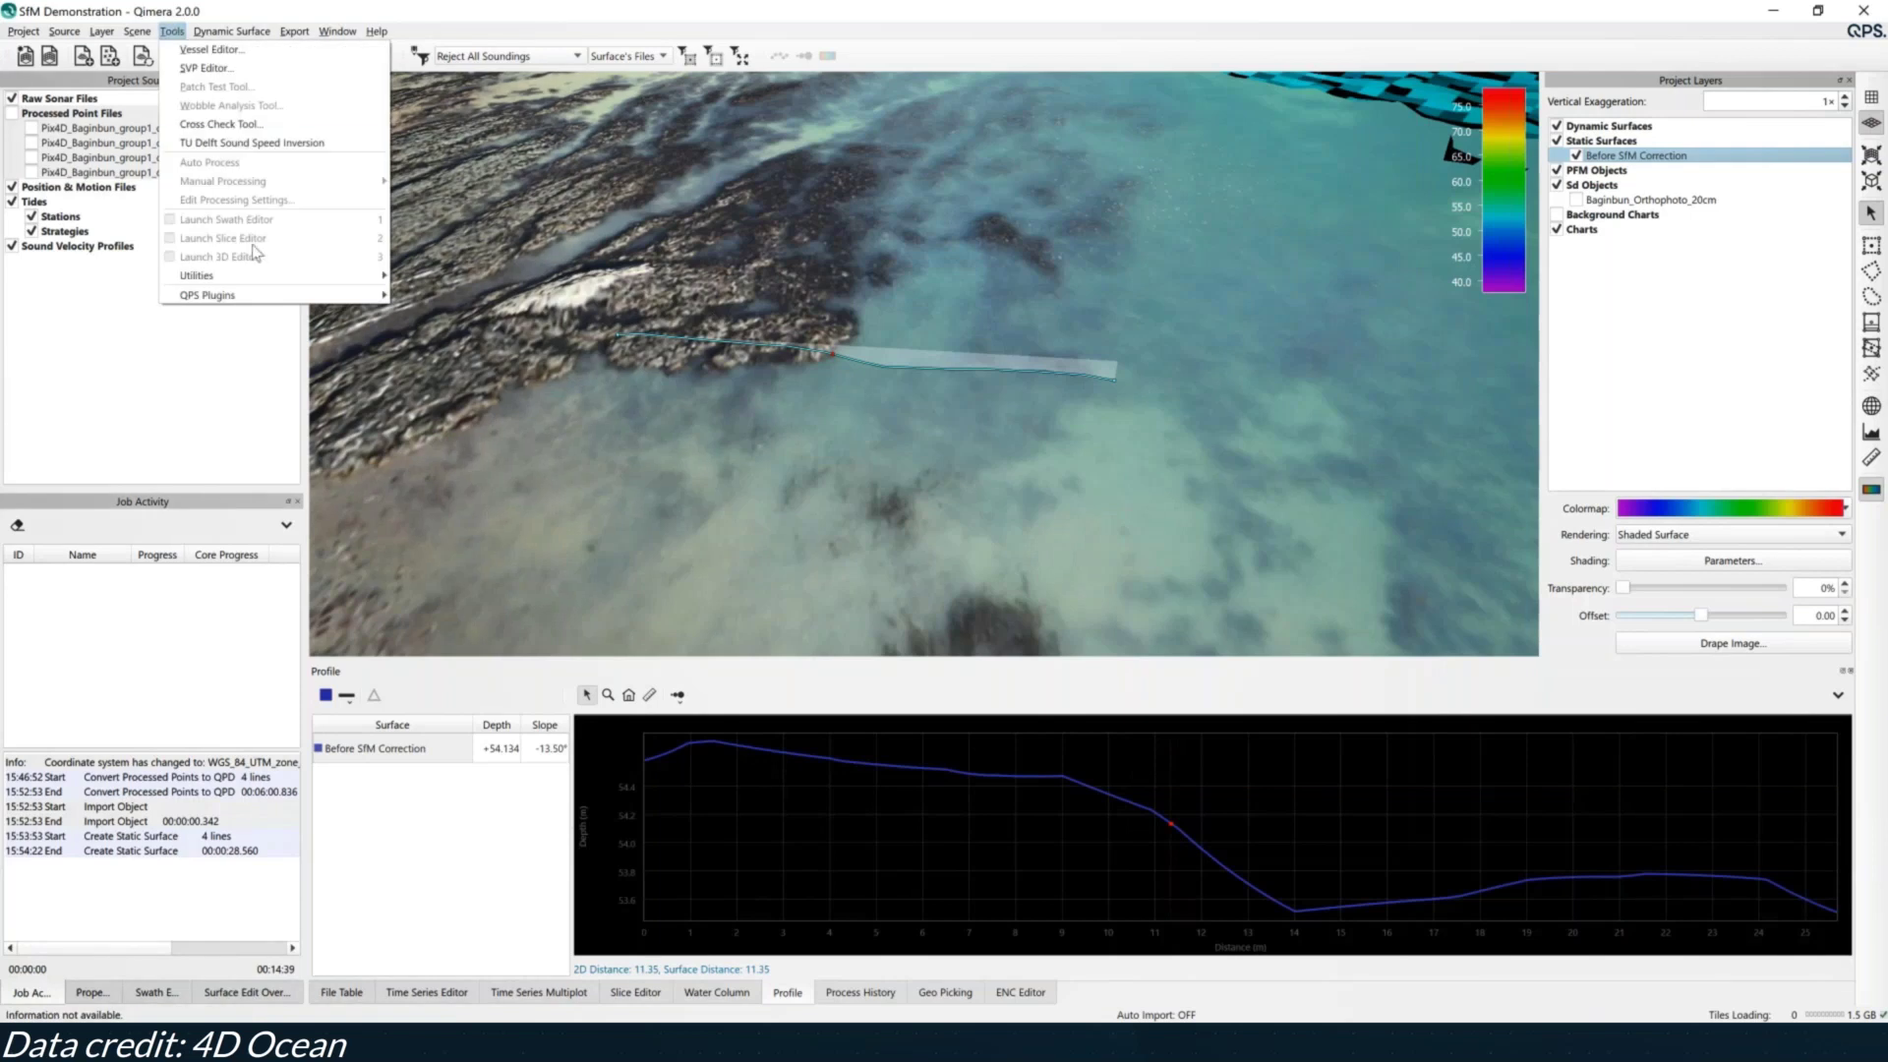
pyautogui.moveTo(275, 276)
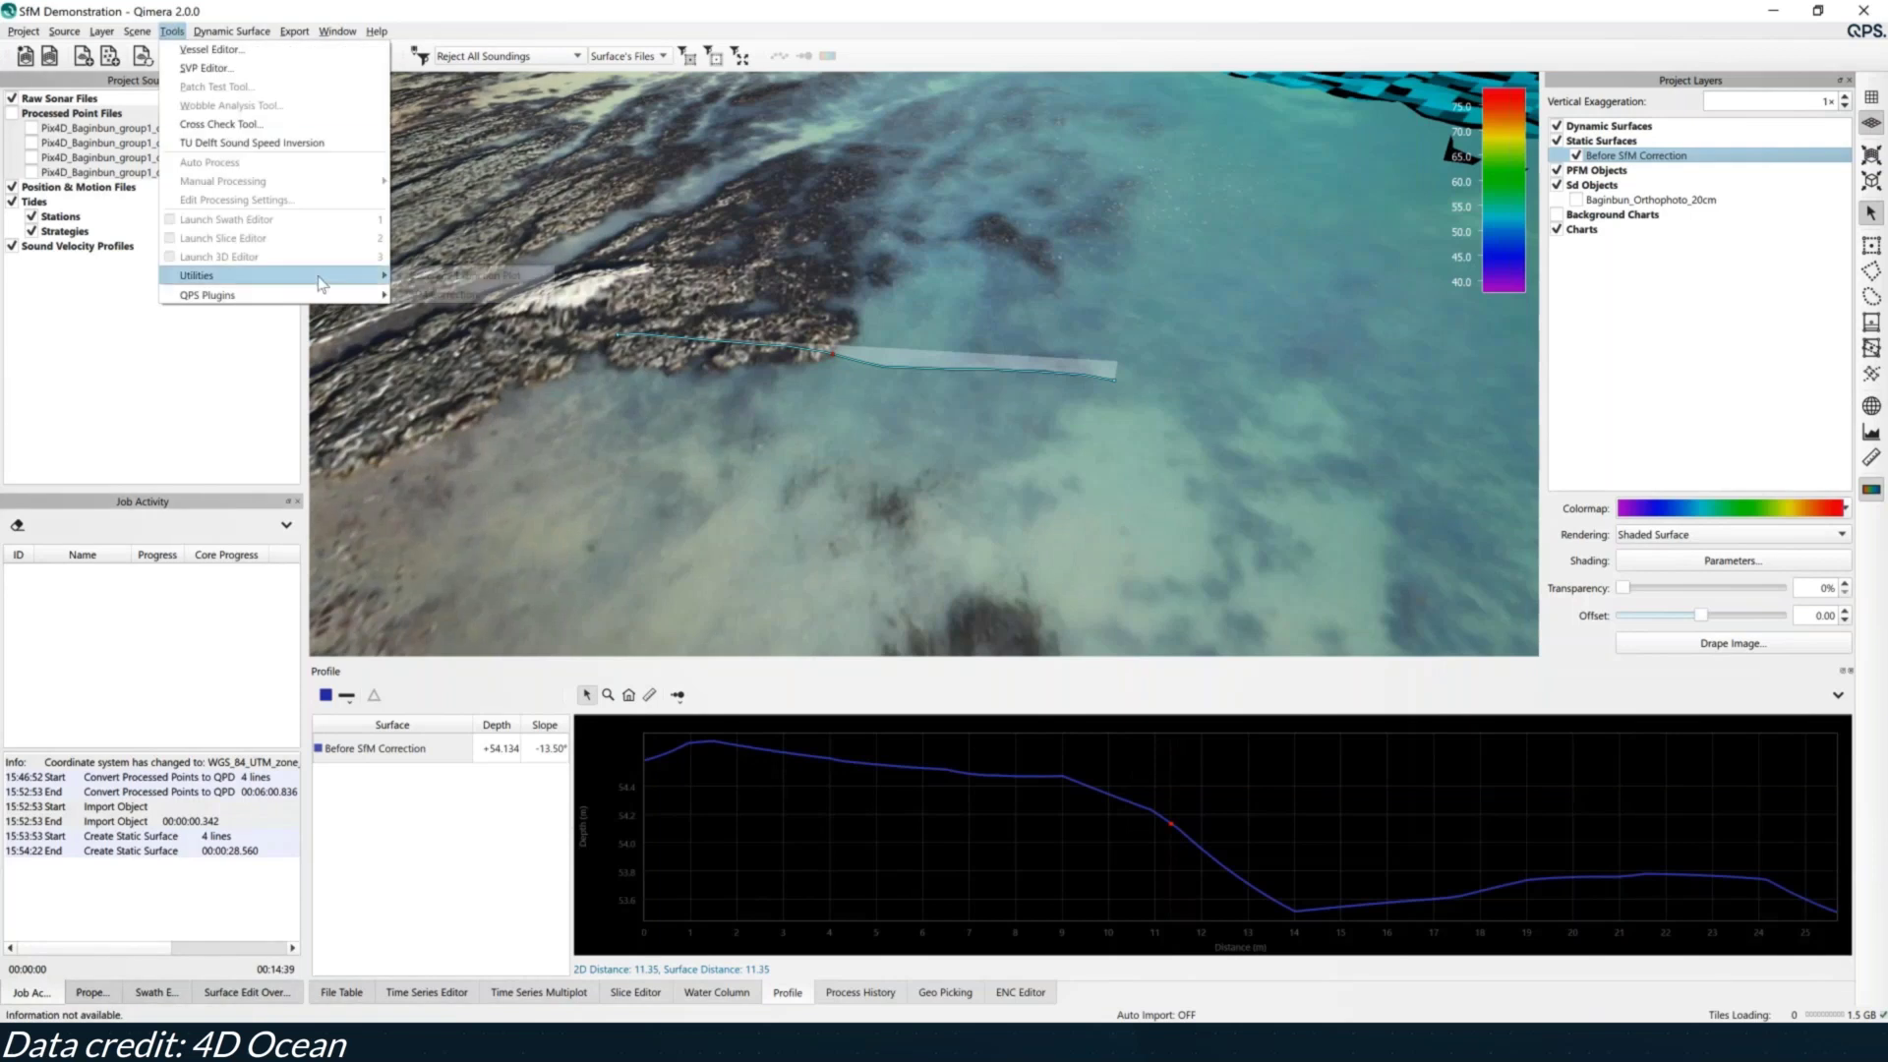
pyautogui.click(540, 298)
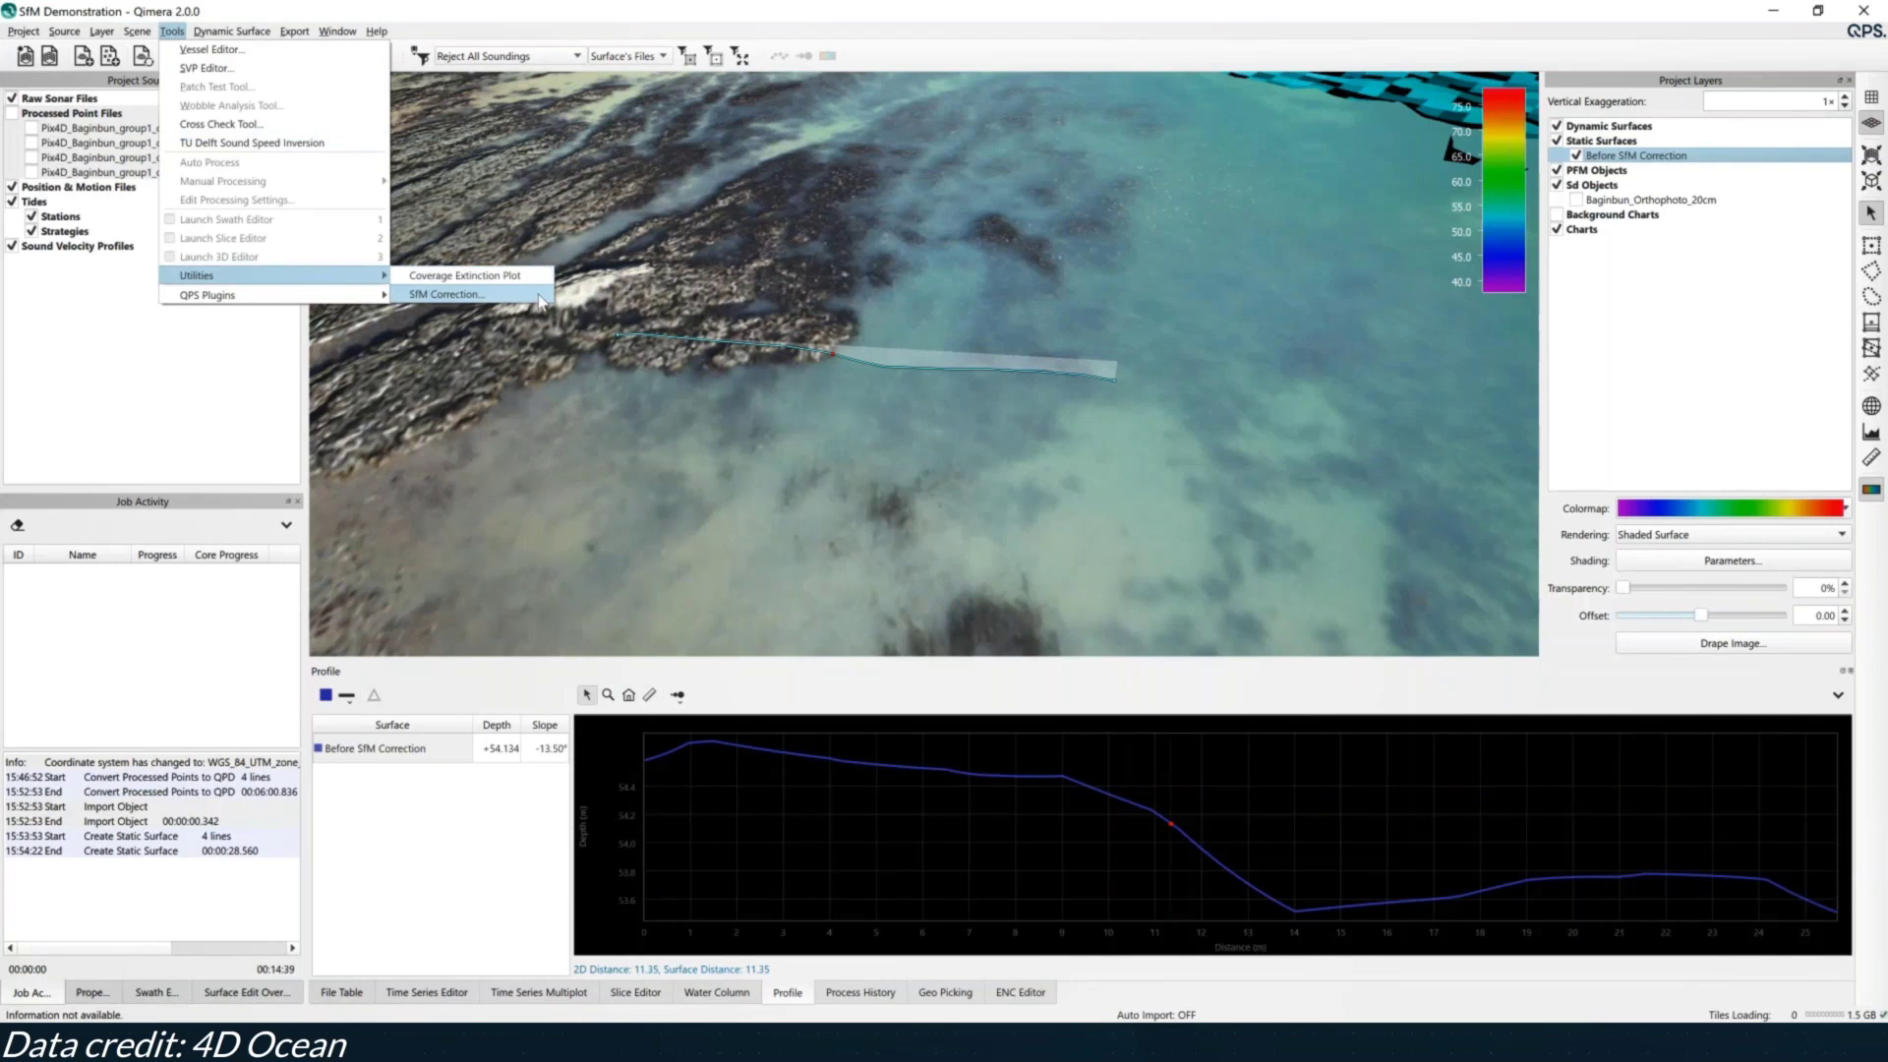
pyautogui.click(540, 298)
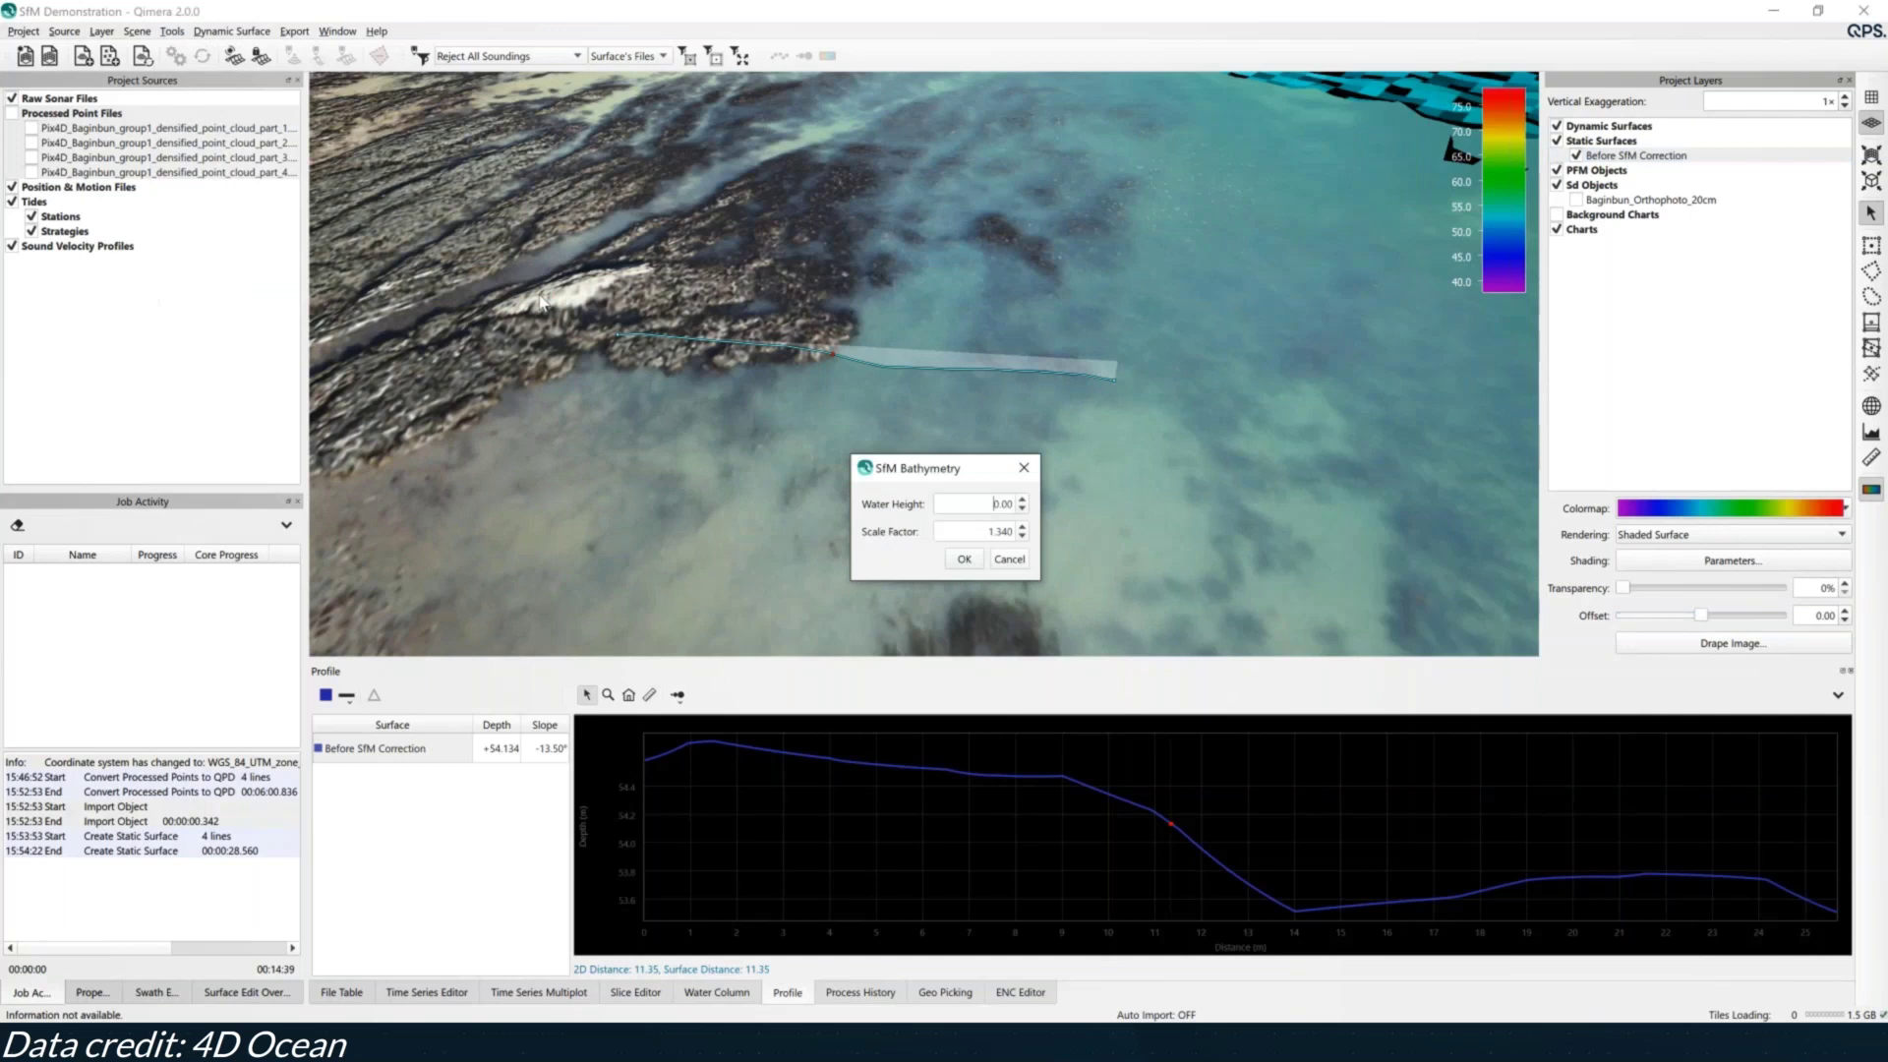
pyautogui.doubleClick(1003, 504)
pyautogui.write('54.0')
pyautogui.doubleClick(1000, 531)
pyautogui.click(964, 560)
pyautogui.click(964, 560)
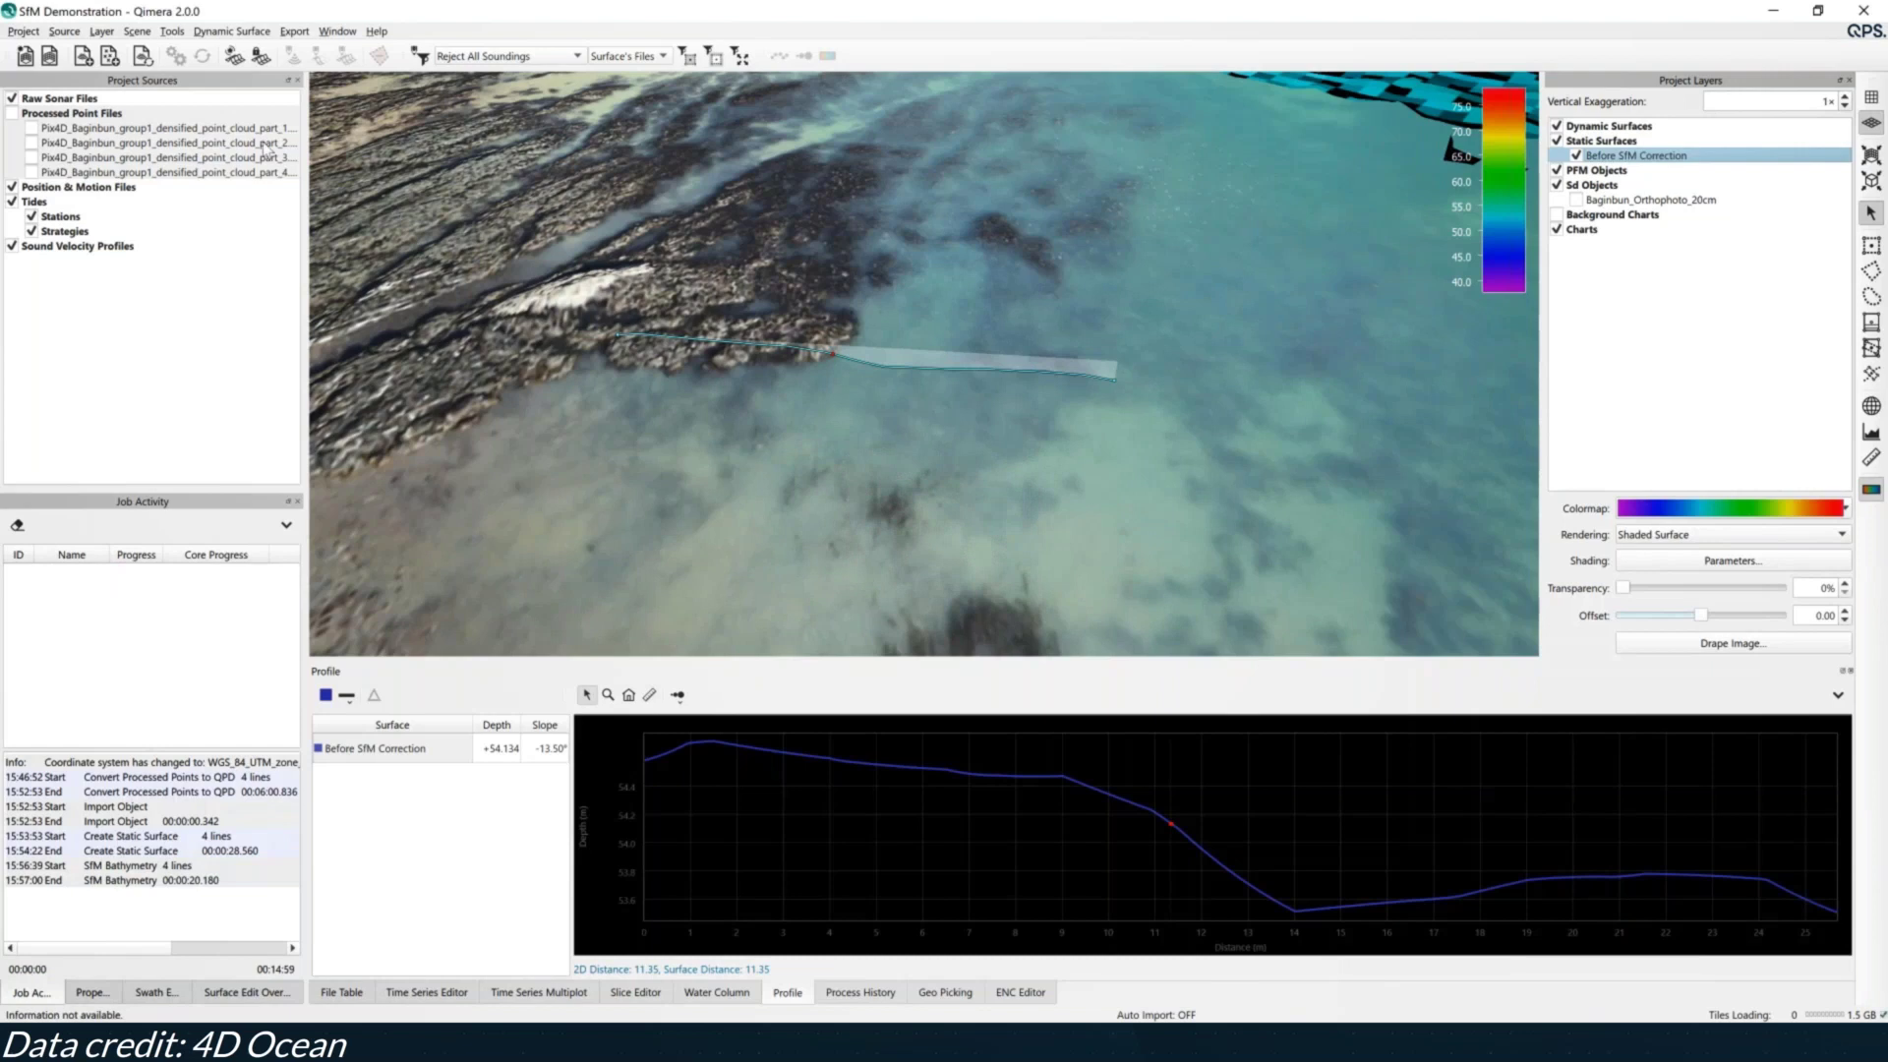
# Create a static surface named After SfM Correction from all processed point files, with 2.0 m cells and Weighted Moving Average gridding
pyautogui.click(115, 116)
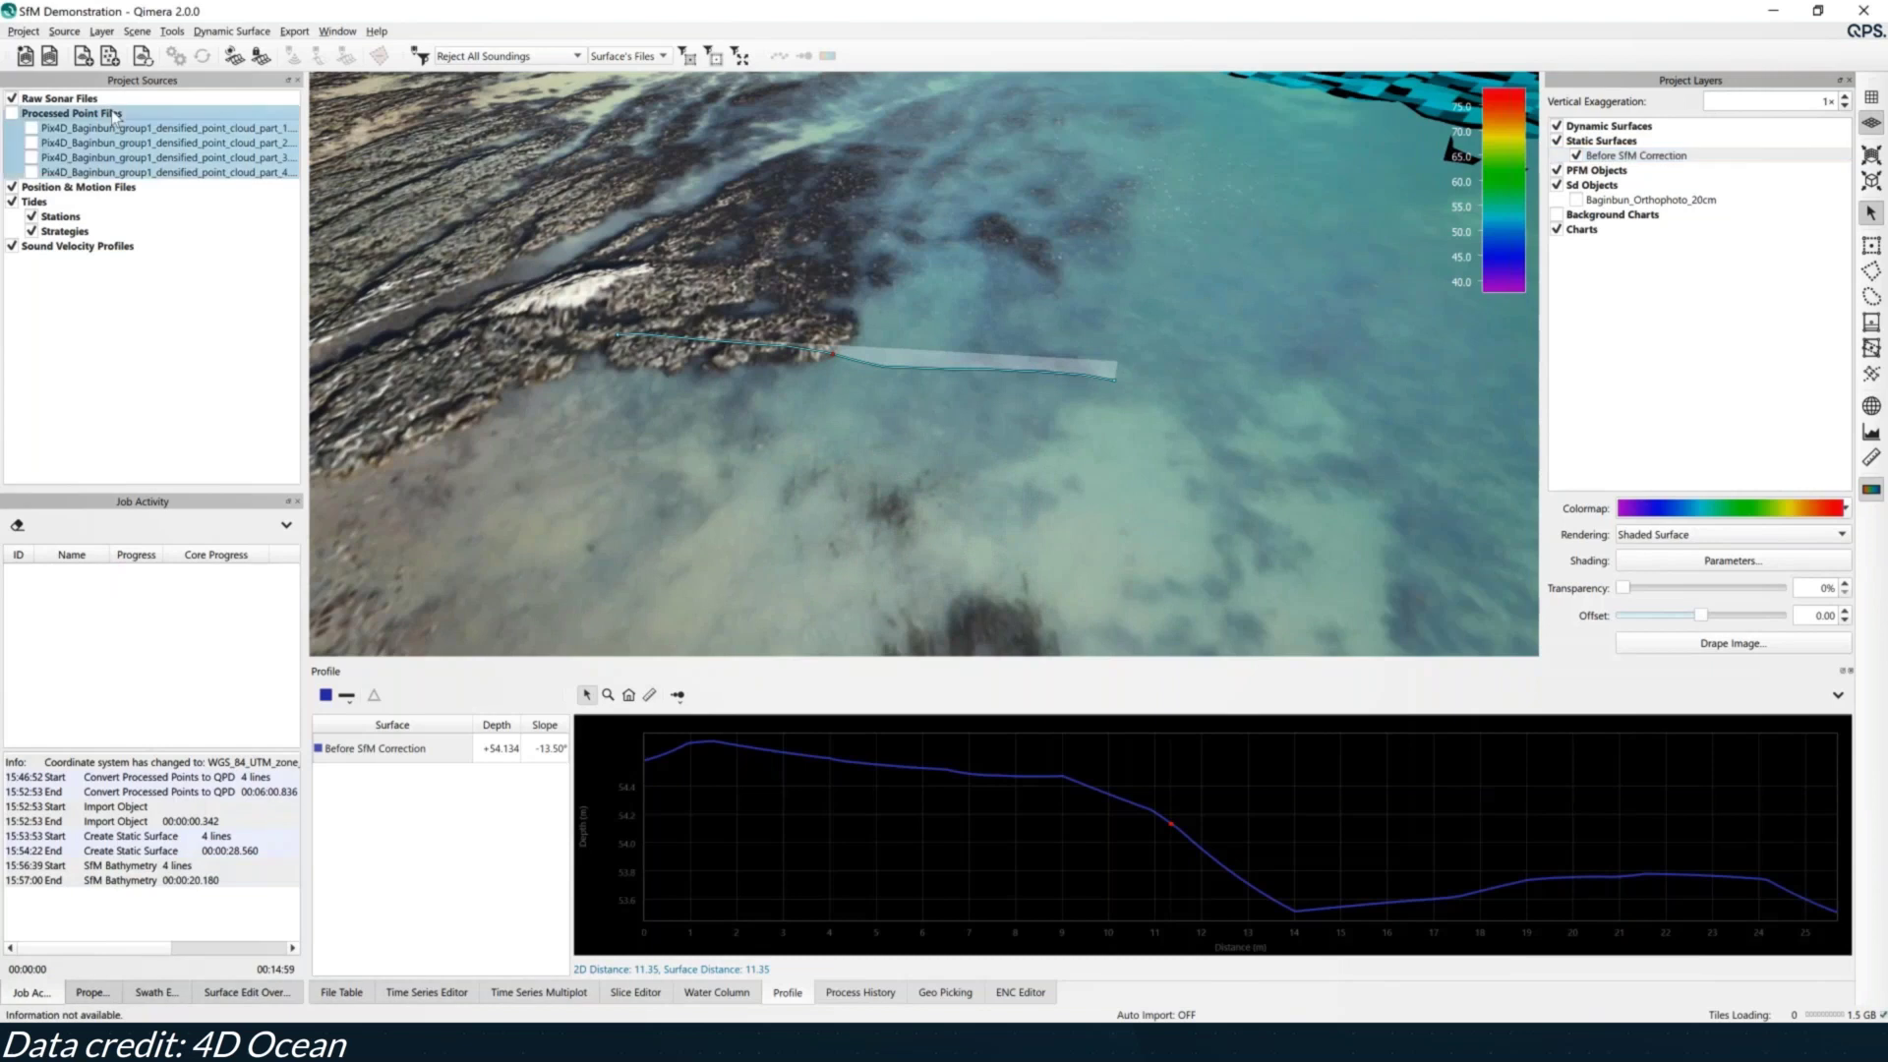
pyautogui.click(261, 59)
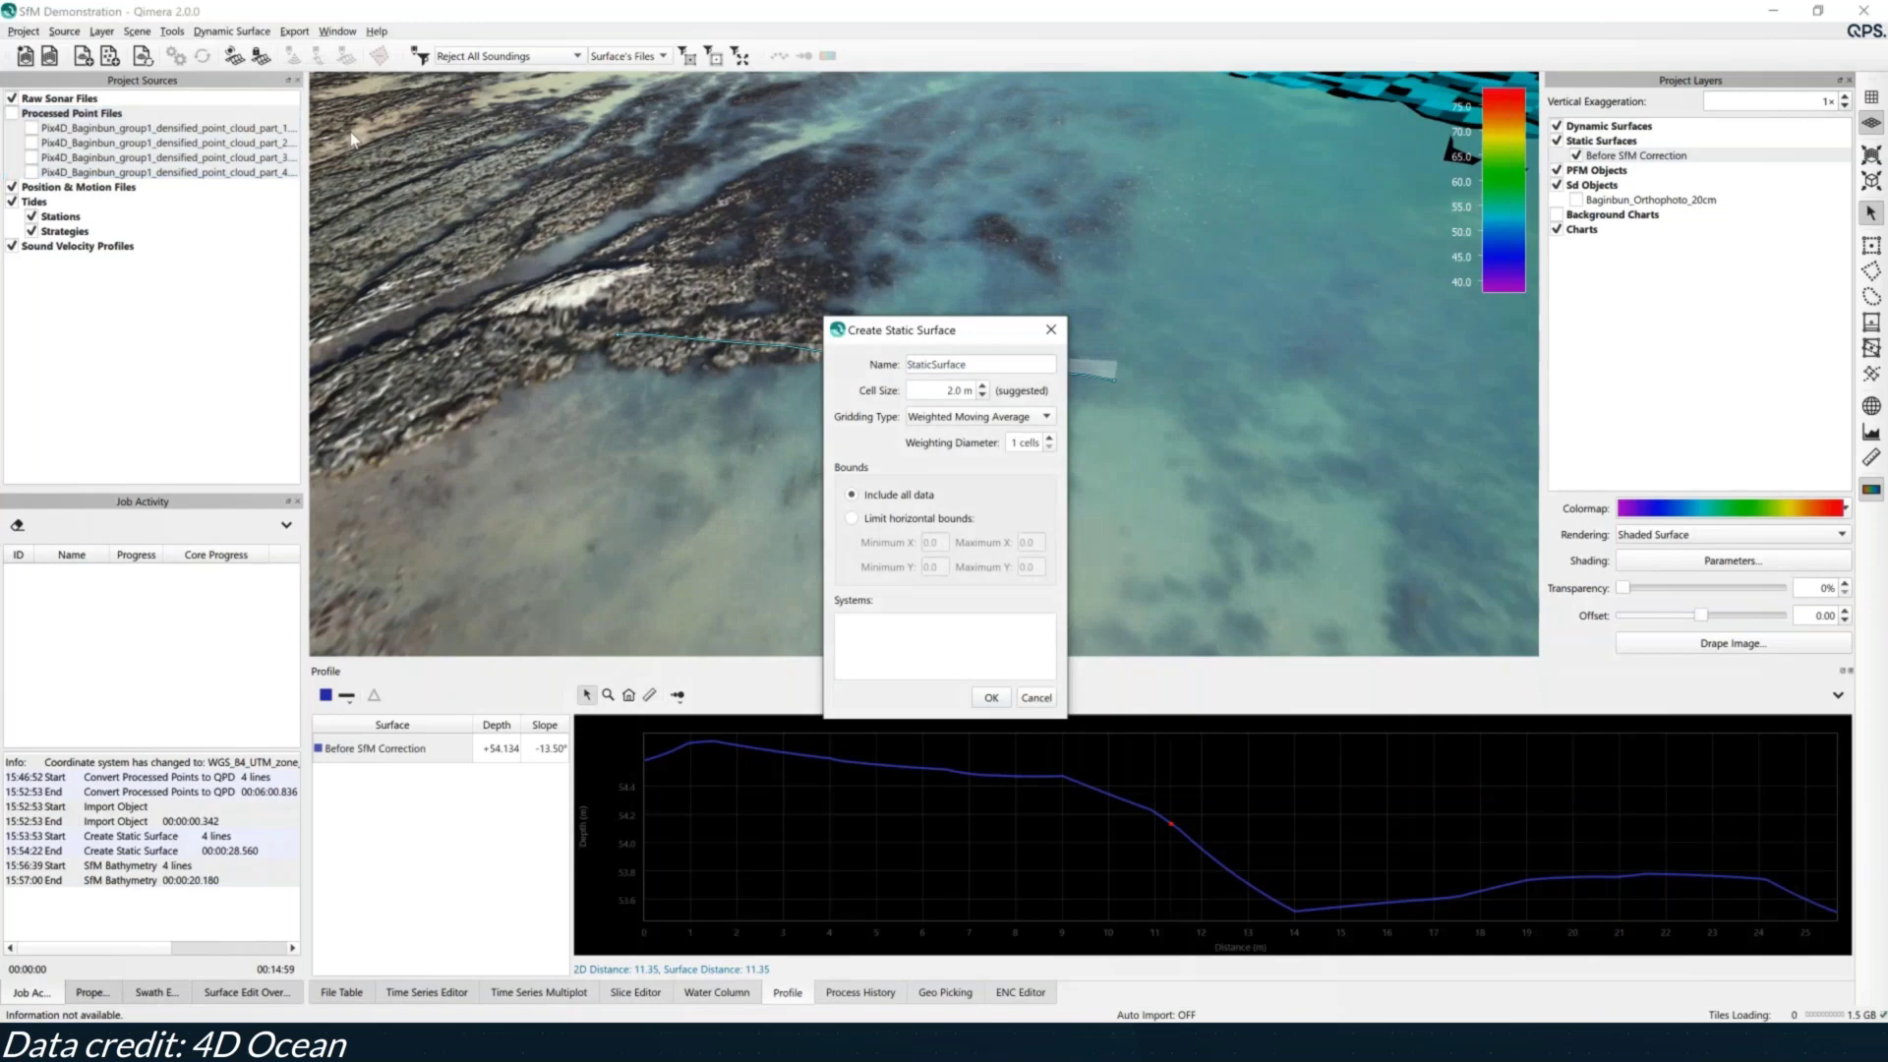
pyautogui.moveTo(979, 366); pyautogui.dragTo(866, 367)
pyautogui.write('After SfM Correction')
pyautogui.click(991, 700)
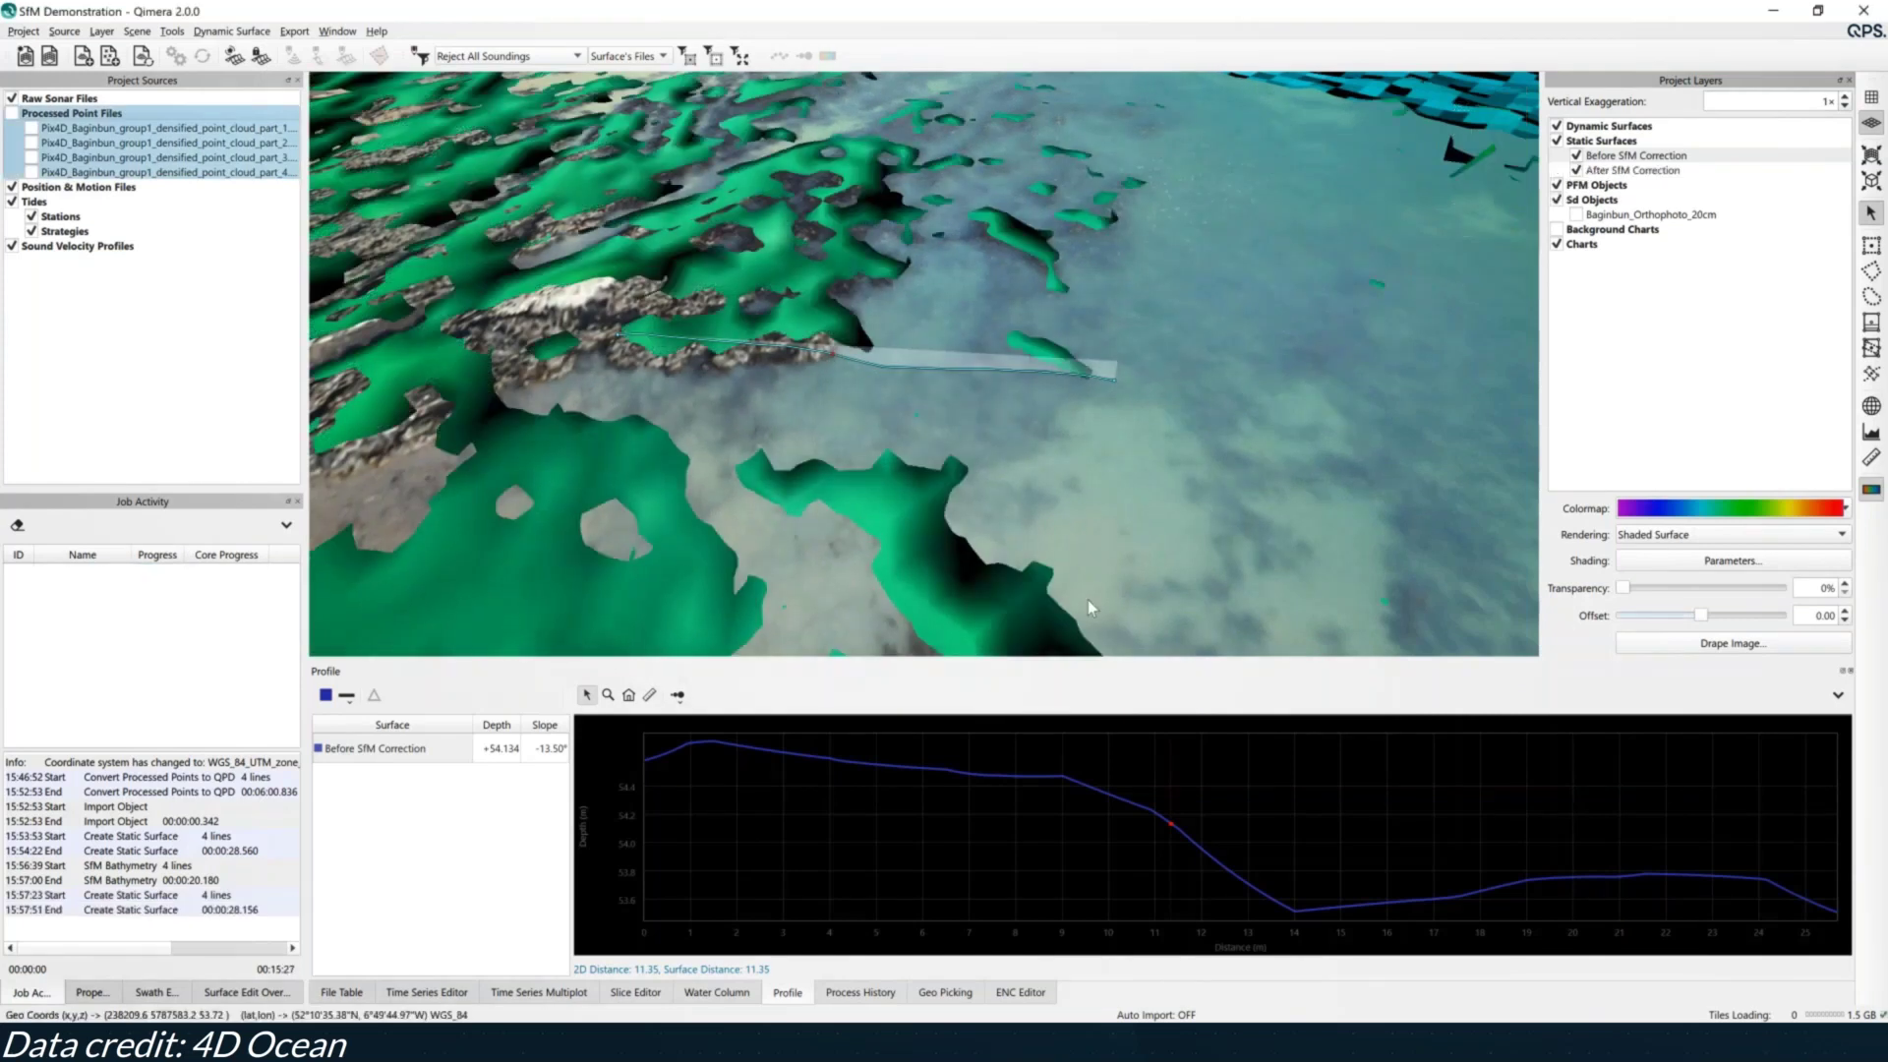
# Drape the loaded Baginbun_Orthophoto_20cm image onto the After SfM Correction surface at 0.200 cell resolution
pyautogui.scroll(-5, 875, 317)
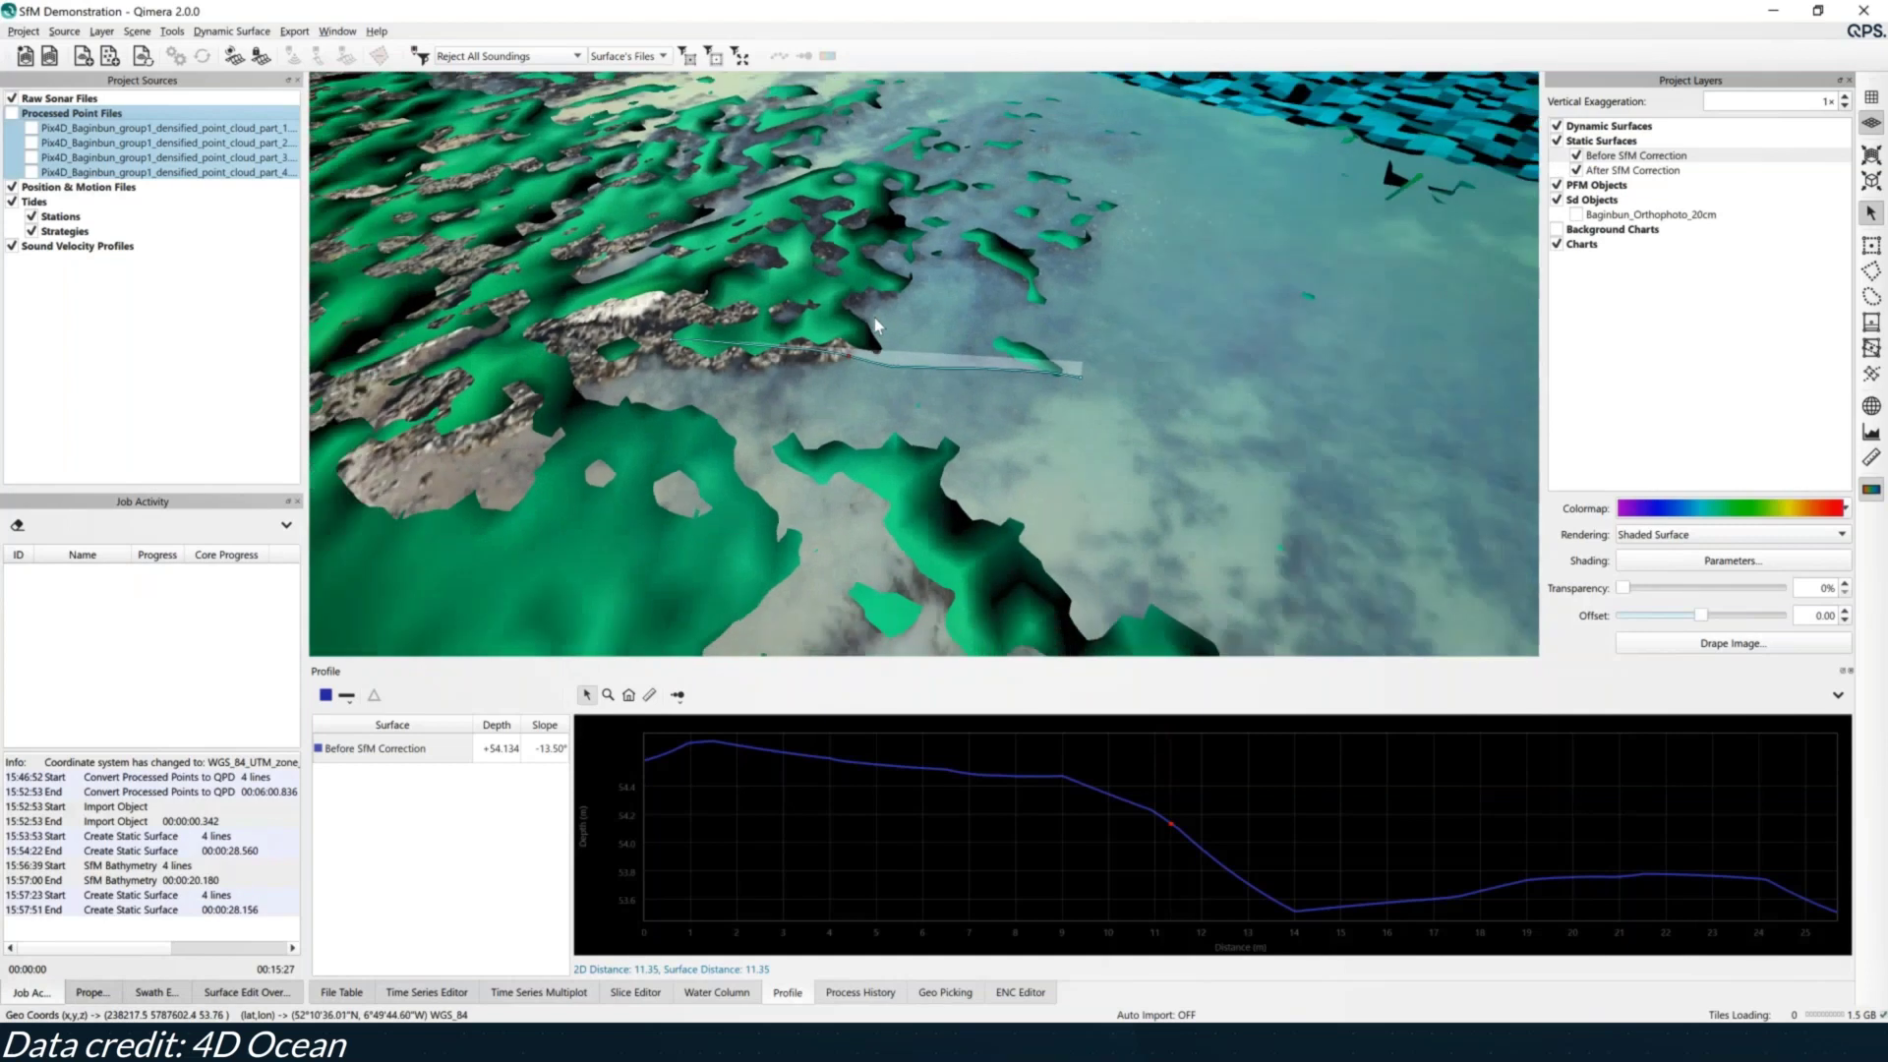
pyautogui.scroll(-6, 895, 349)
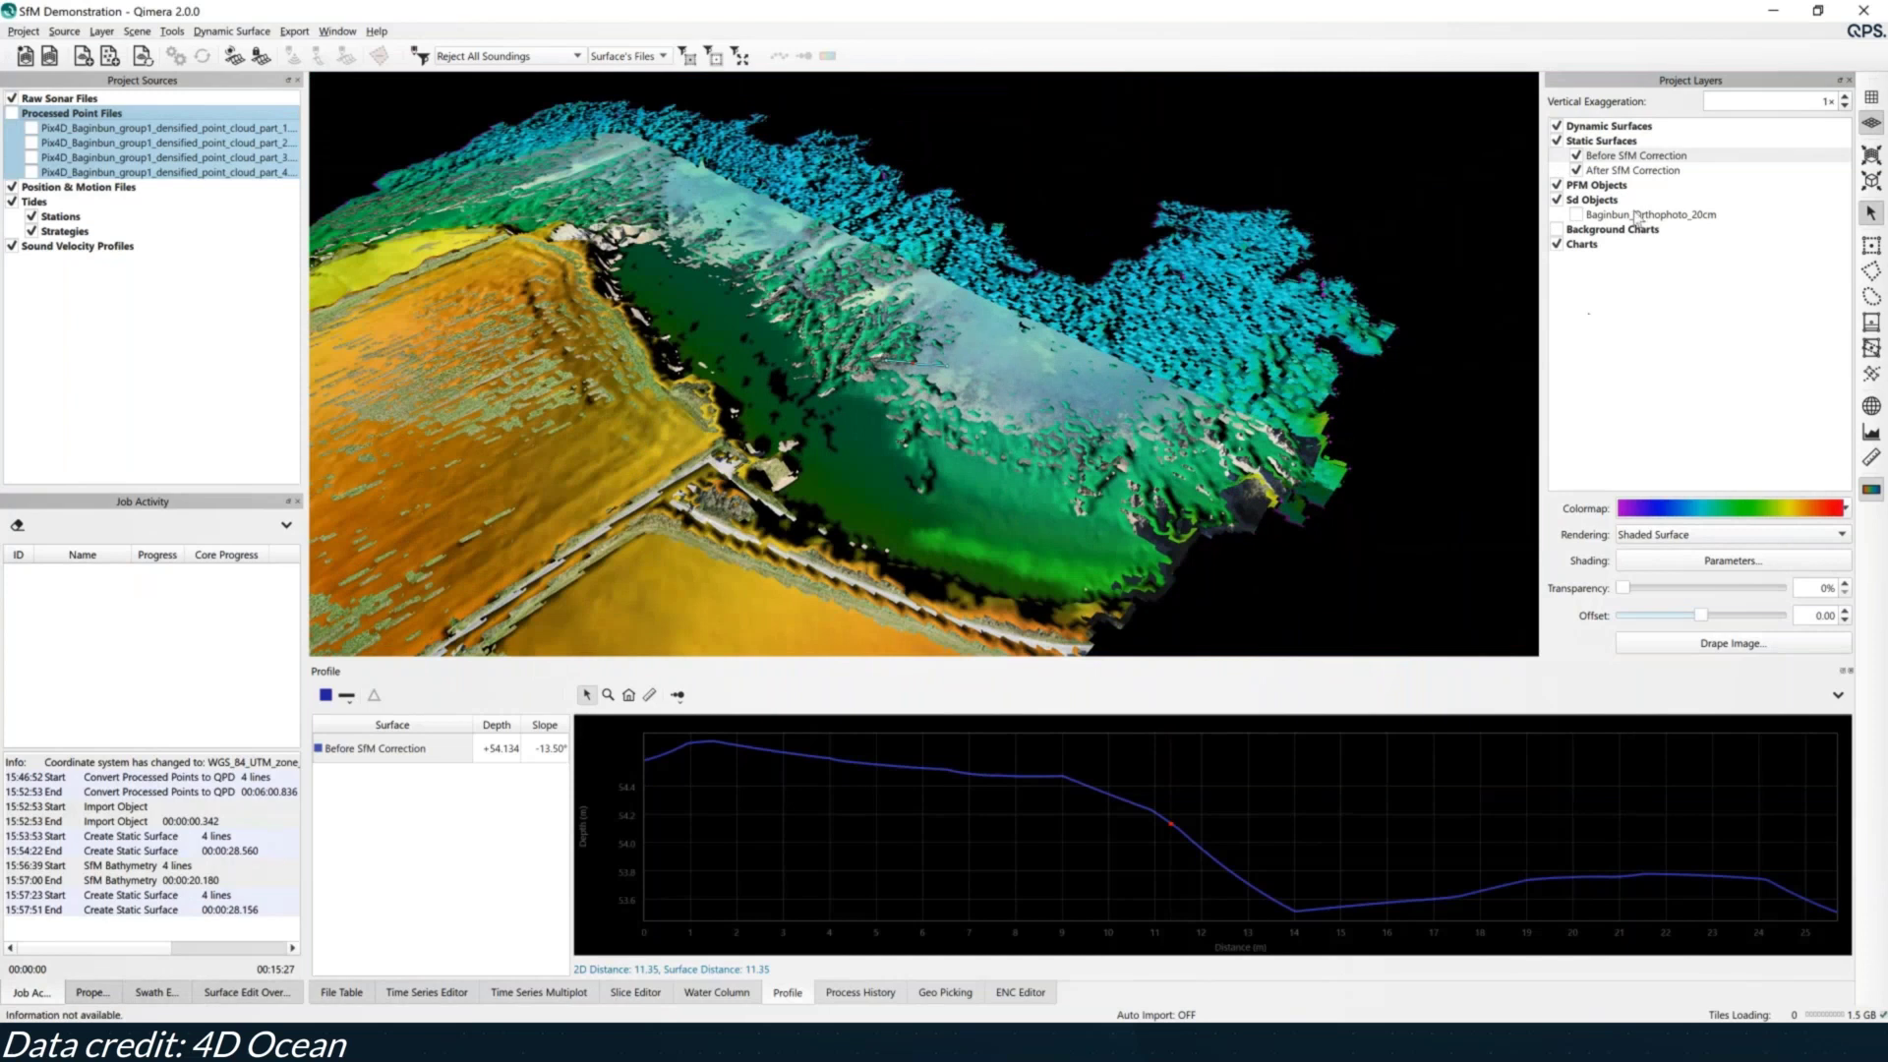
pyautogui.click(1635, 172)
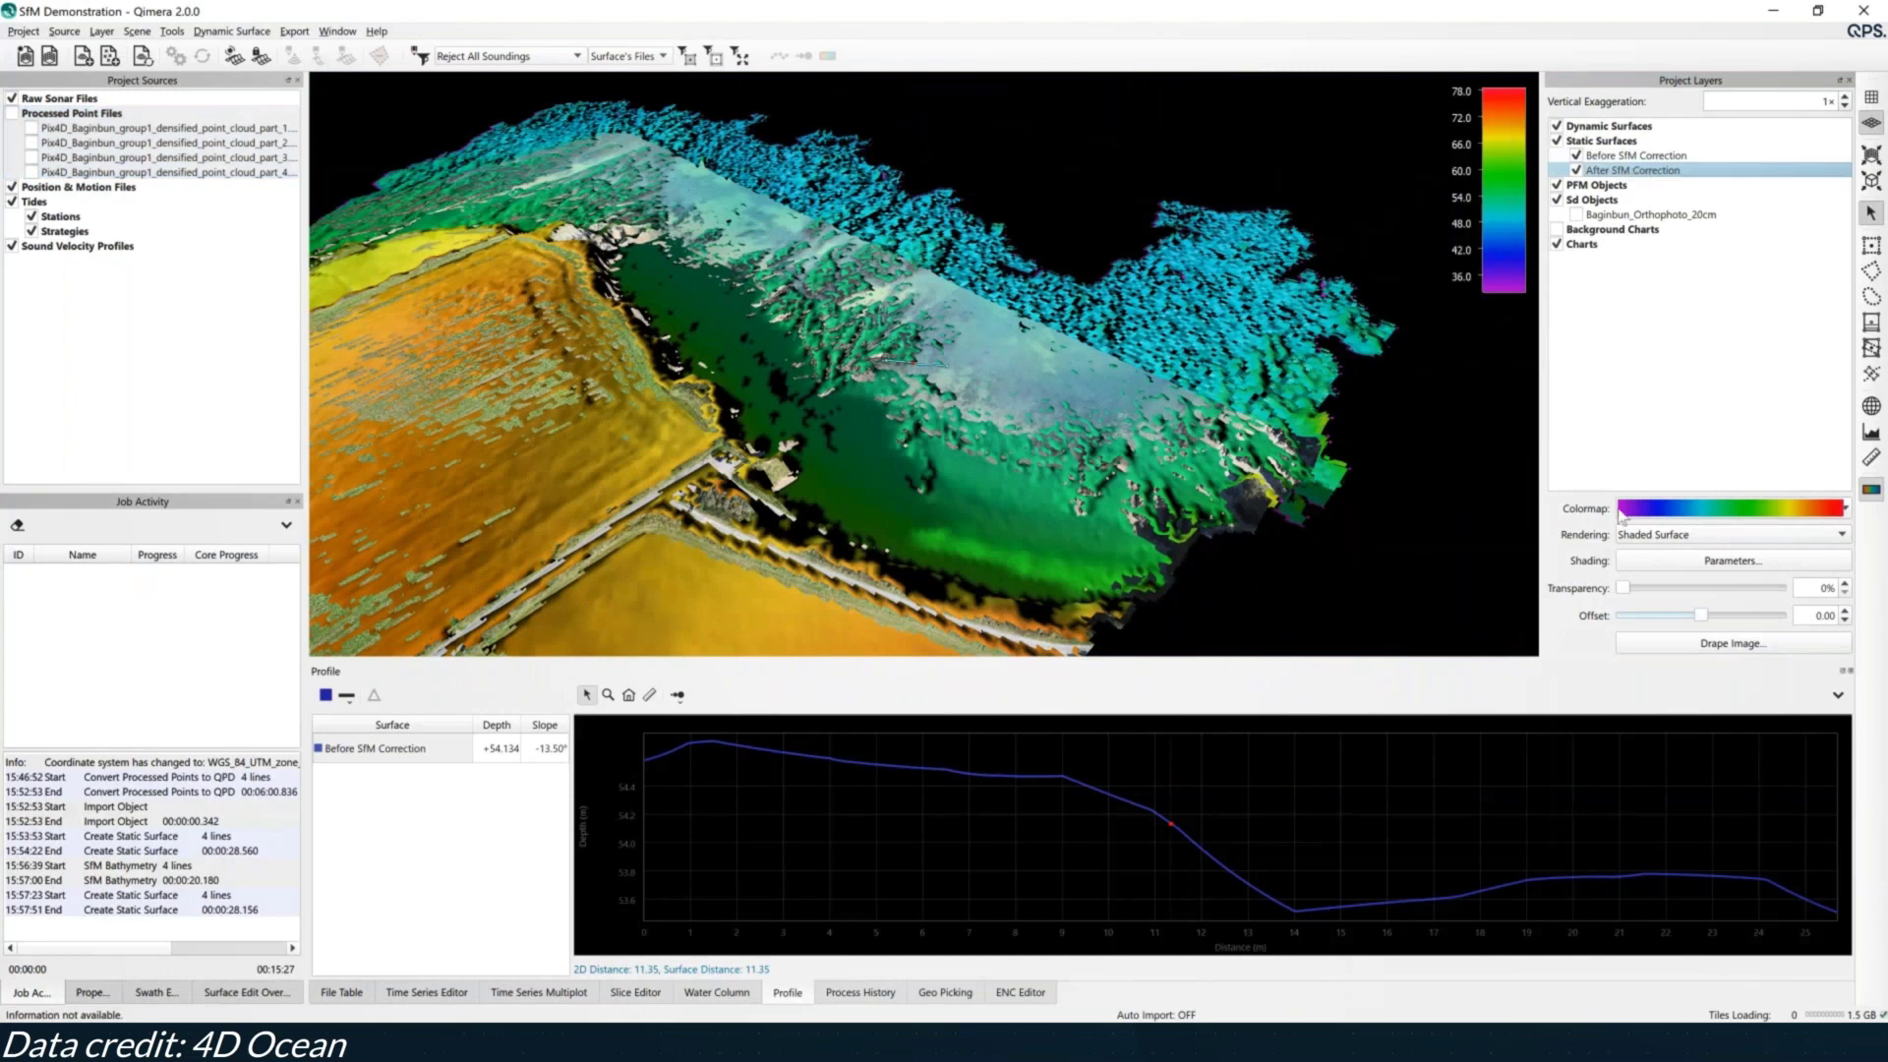
pyautogui.click(1670, 646)
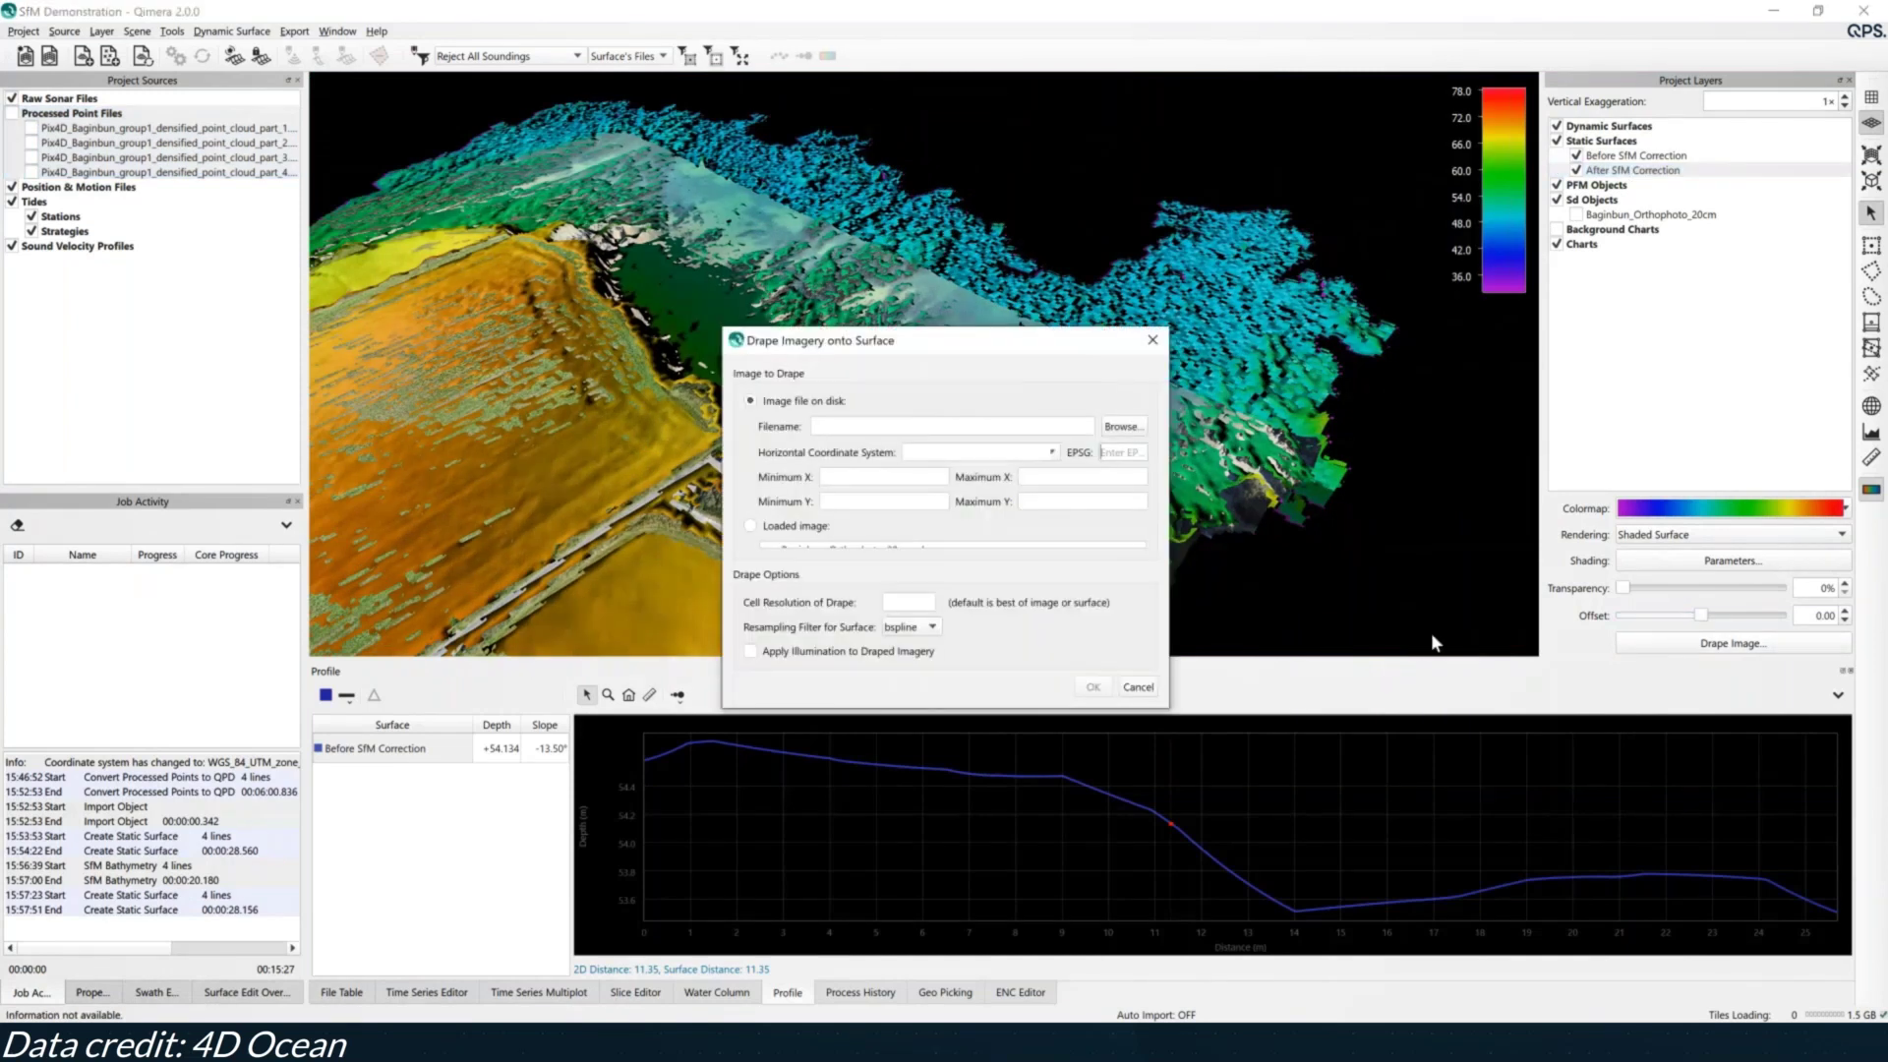
pyautogui.click(890, 551)
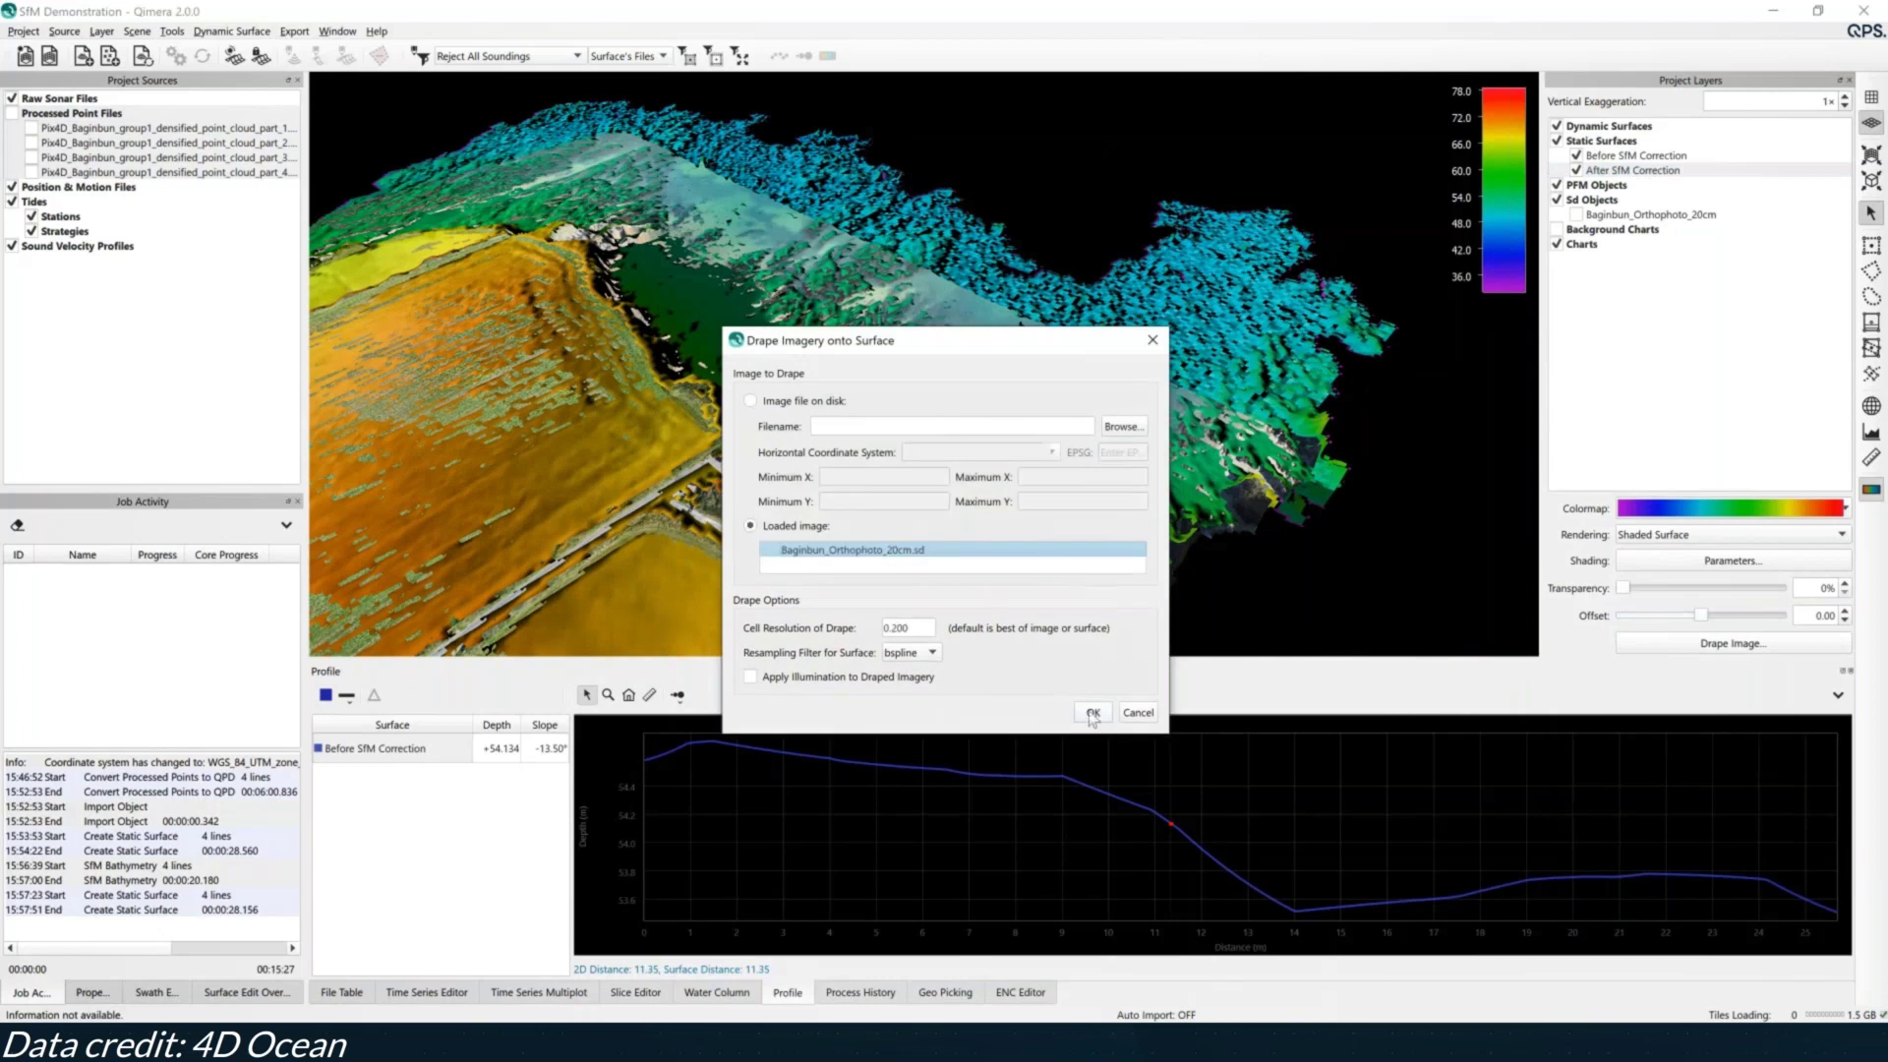
pyautogui.click(1092, 714)
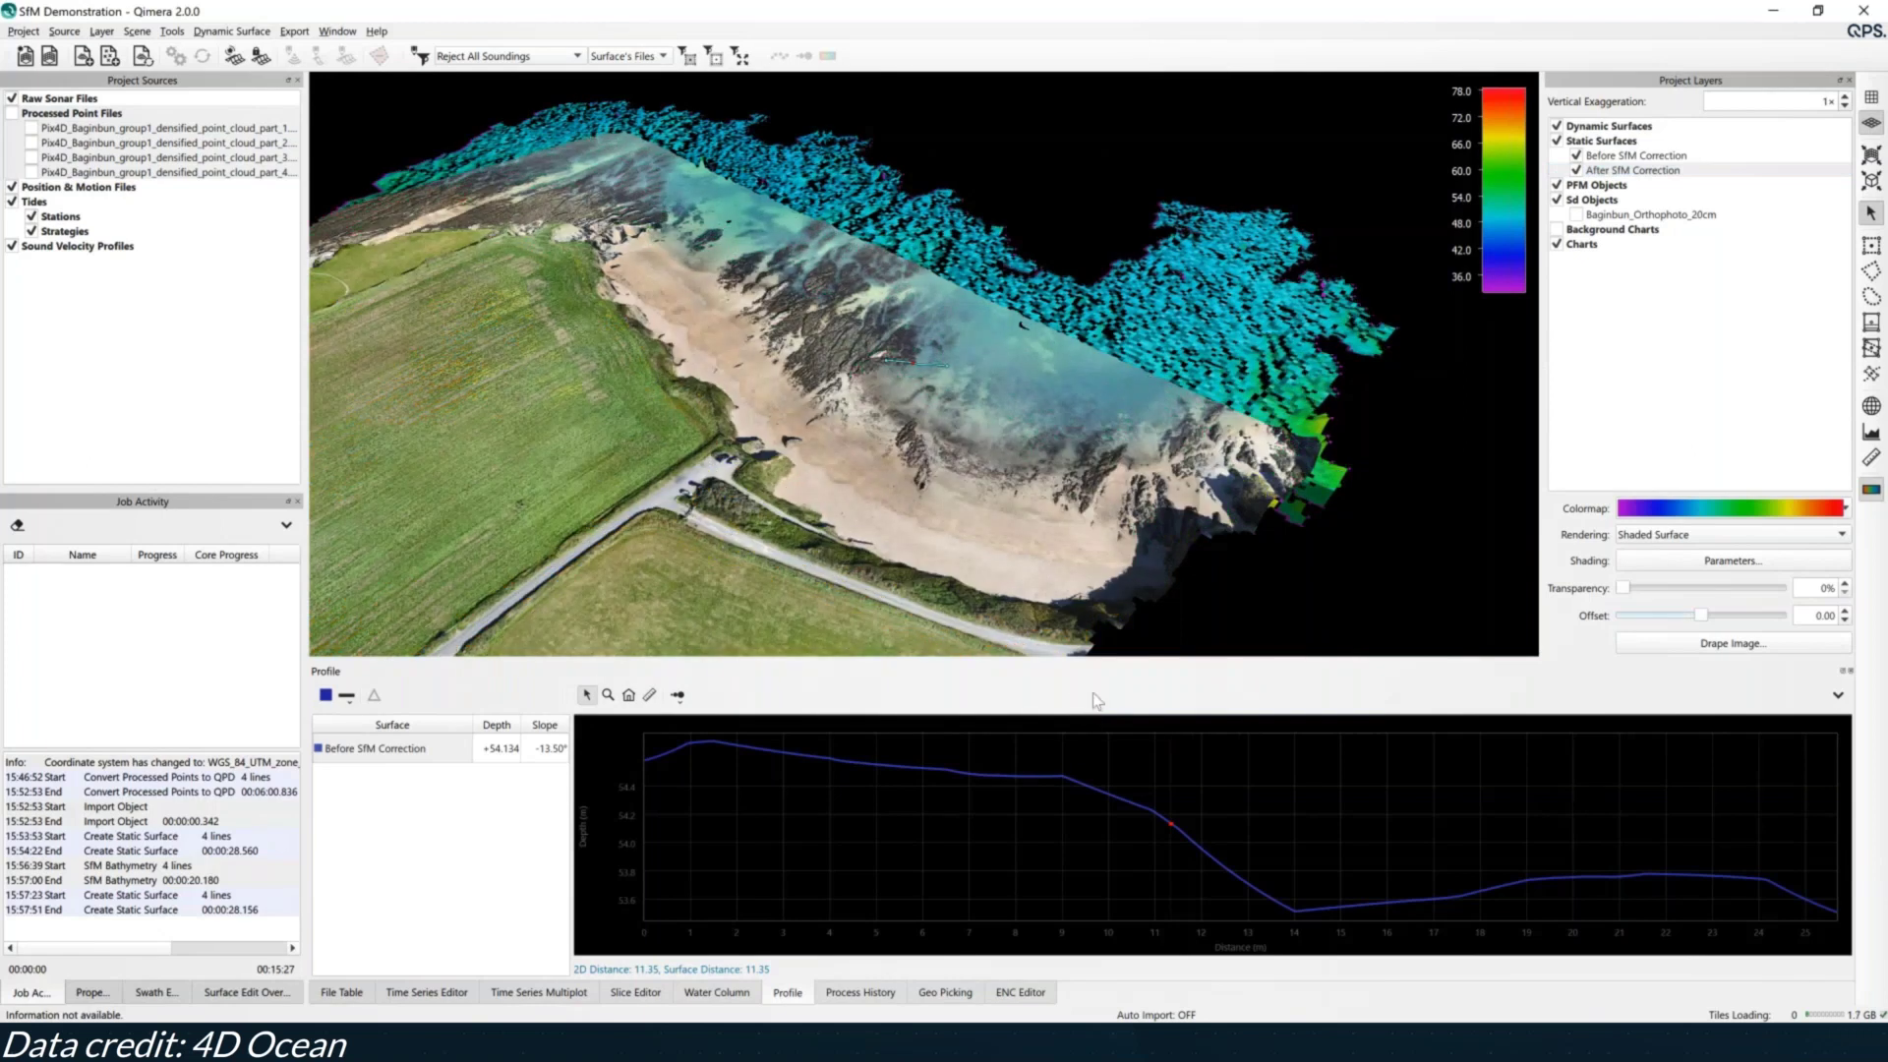
# Draw a profile line about 125 m long from the upper beach out to the orthophoto's seaward edge, and enlarge the profile plot
pyautogui.moveTo(976, 531); pyautogui.dragTo(954, 533)
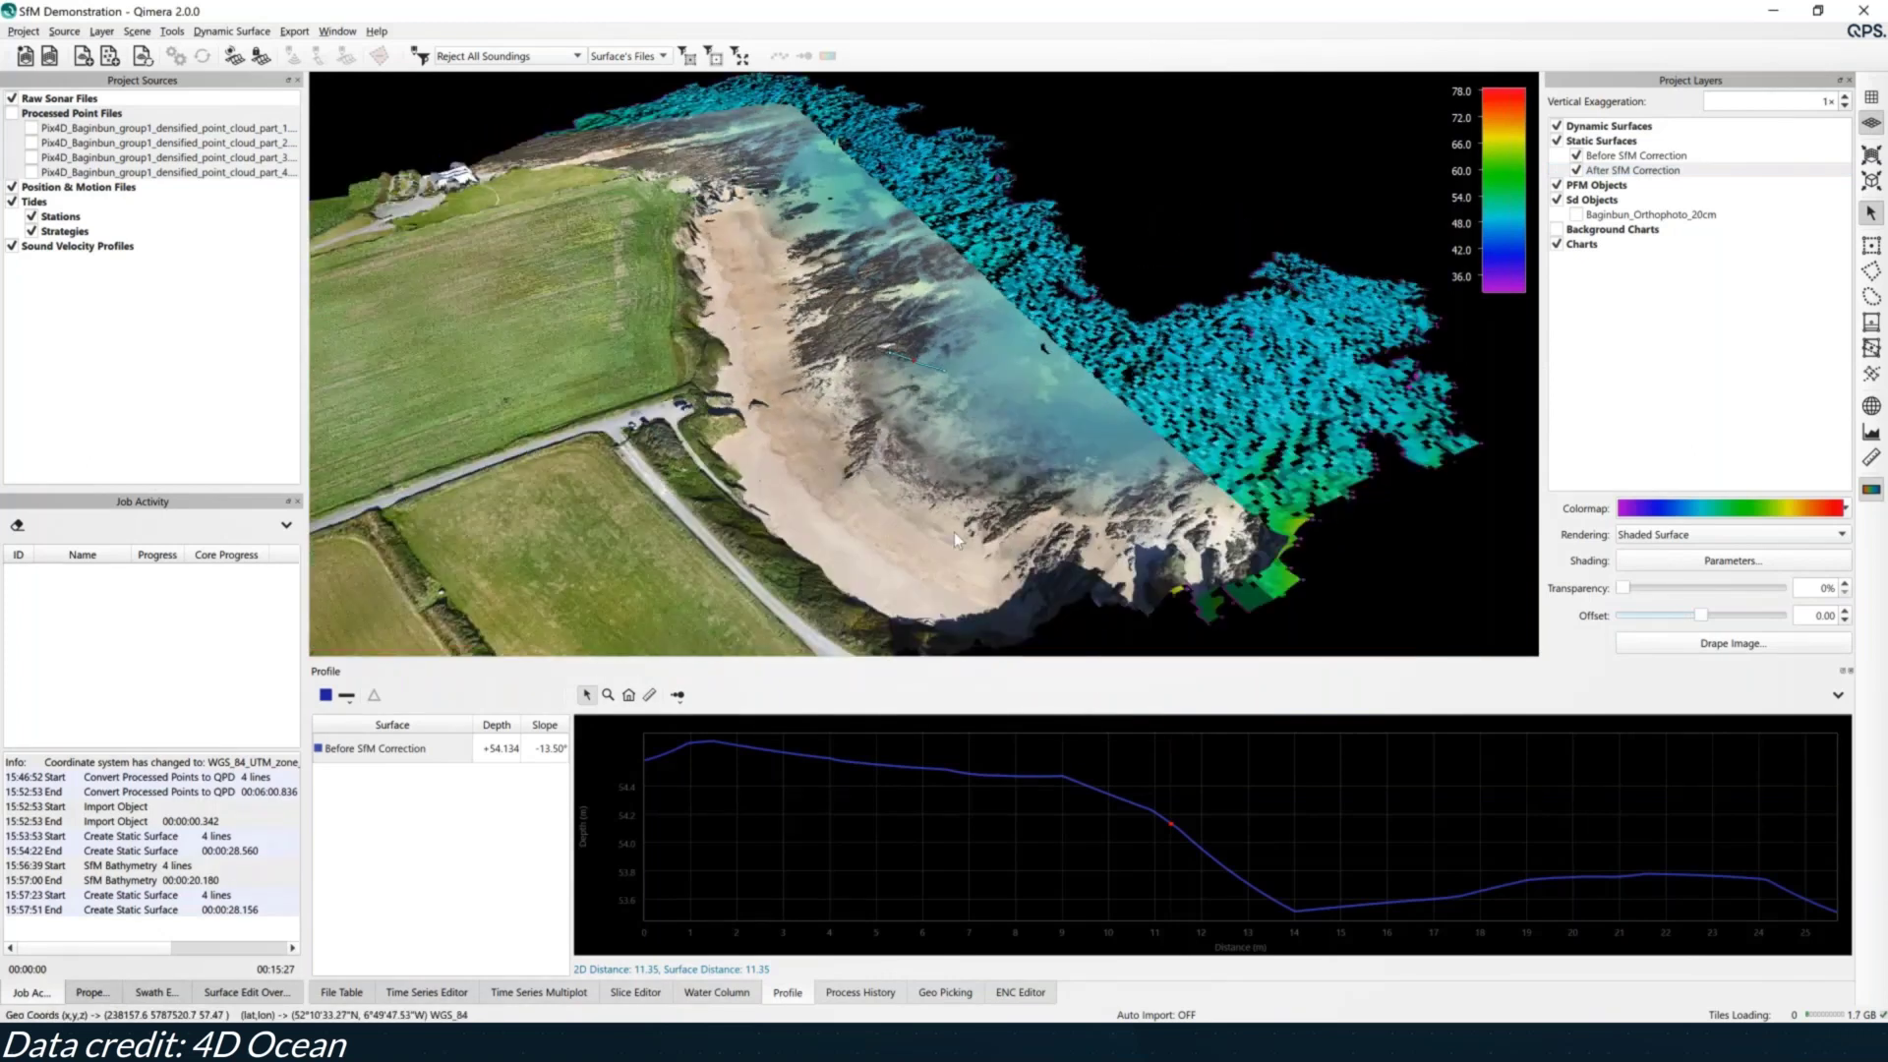
pyautogui.scroll(3, 954, 533)
pyautogui.scroll(4, 911, 439)
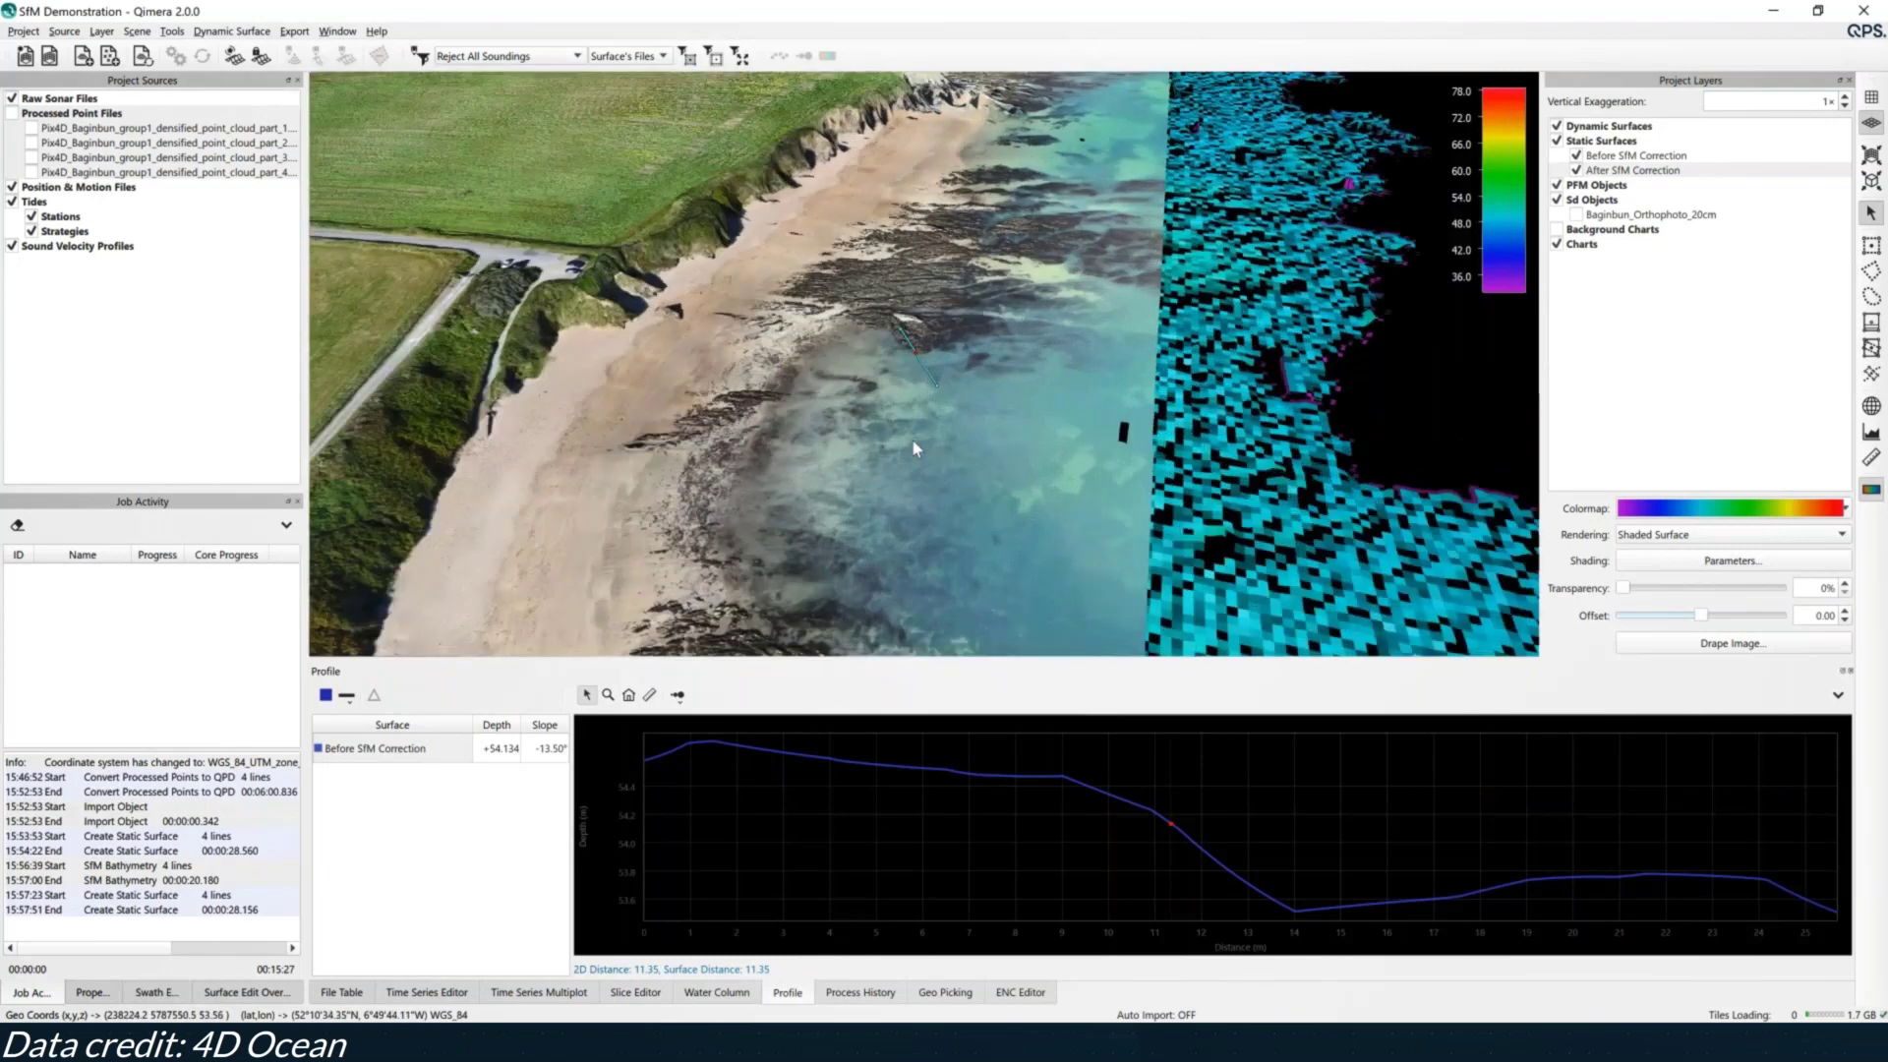
pyautogui.scroll(3, 912, 439)
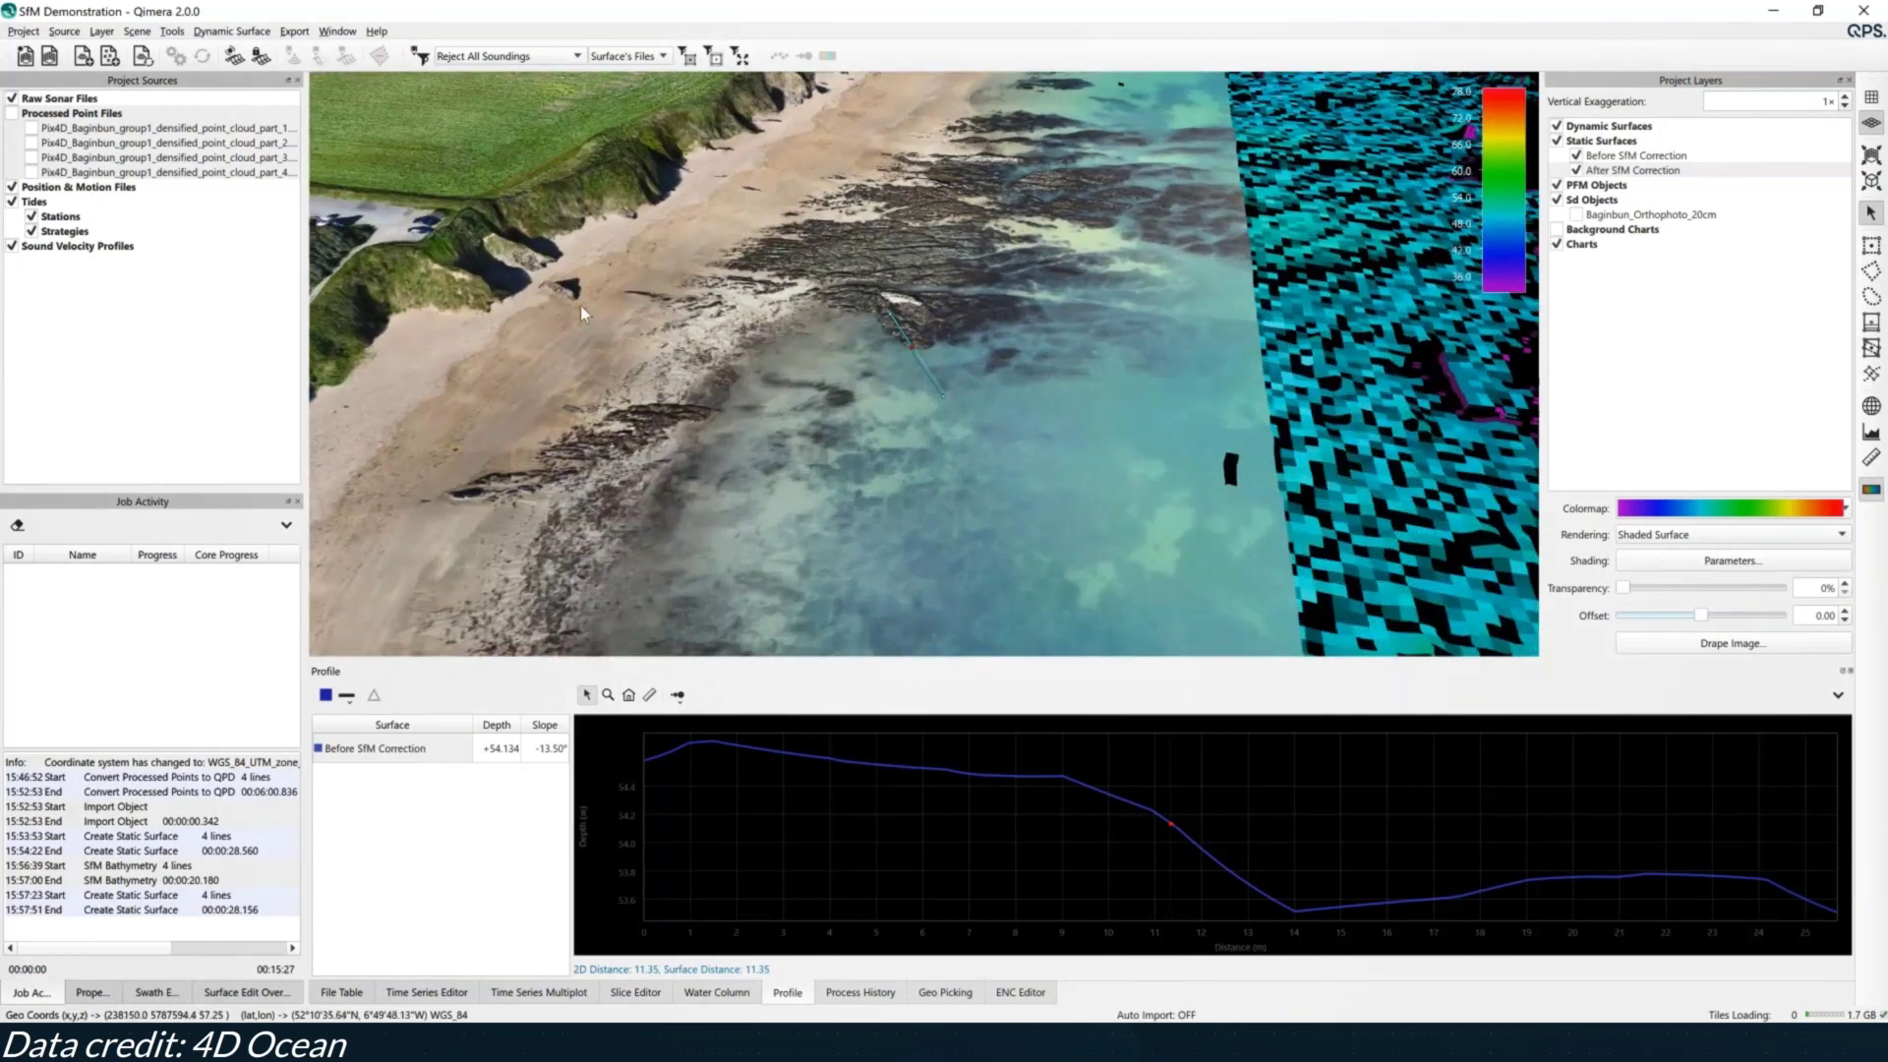
pyautogui.moveTo(581, 305); pyautogui.dragTo(1268, 427)
pyautogui.moveTo(1103, 657); pyautogui.dragTo(1099, 469)
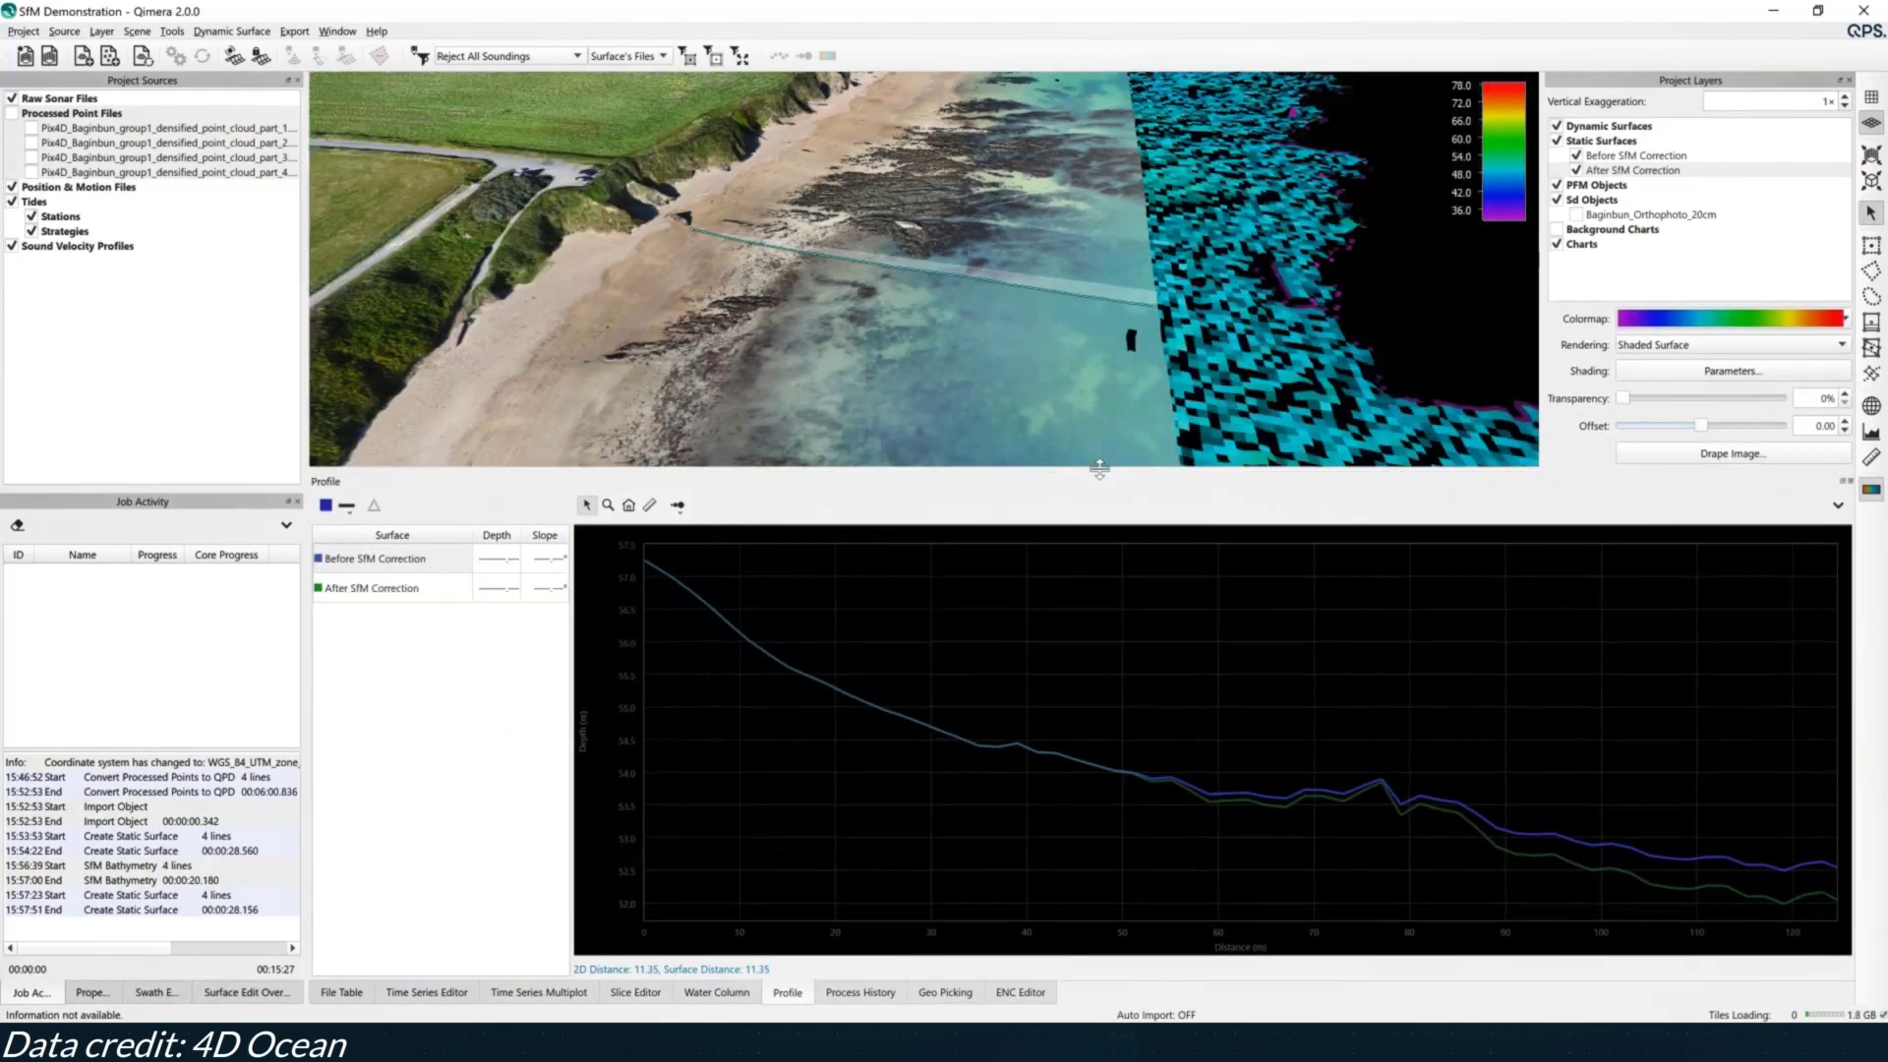
# Change the Before SfM Correction profile line's color to red
pyautogui.click(415, 563)
pyautogui.click(325, 506)
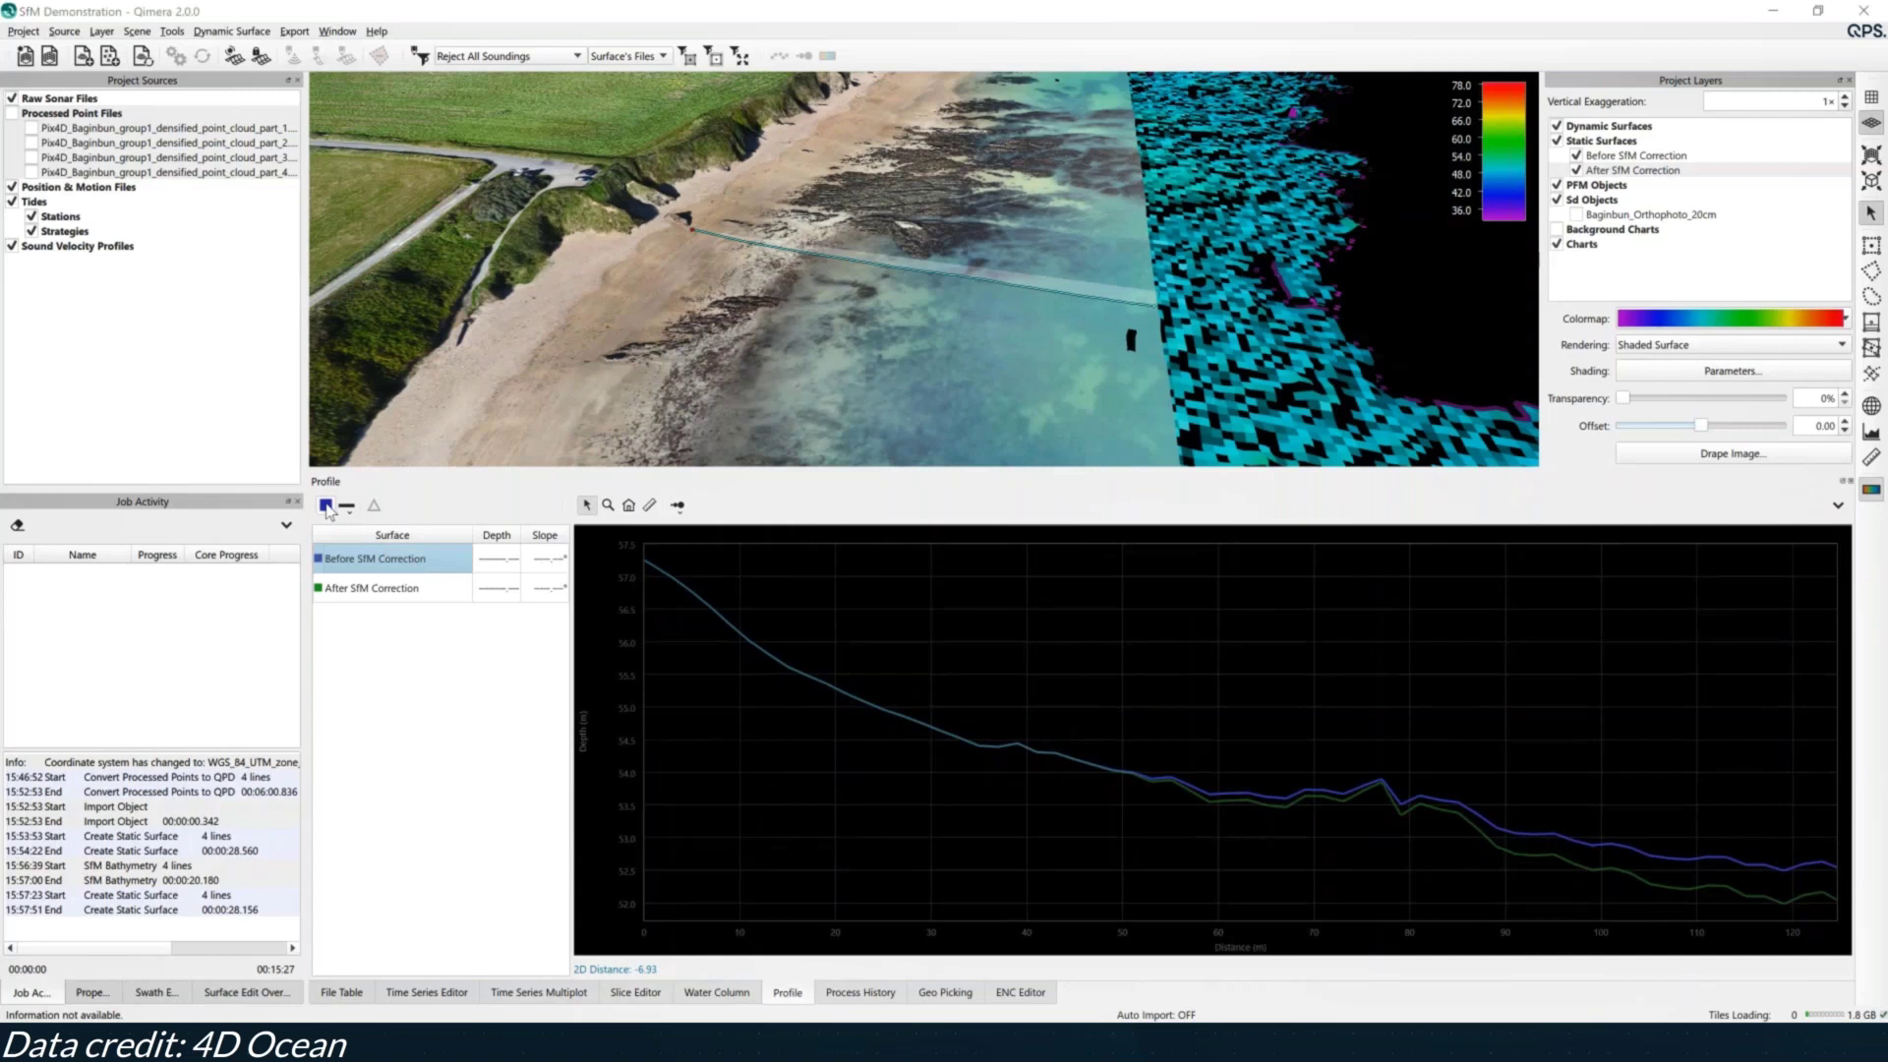
pyautogui.moveTo(925, 418); pyautogui.dragTo(912, 414)
pyautogui.click(988, 655)
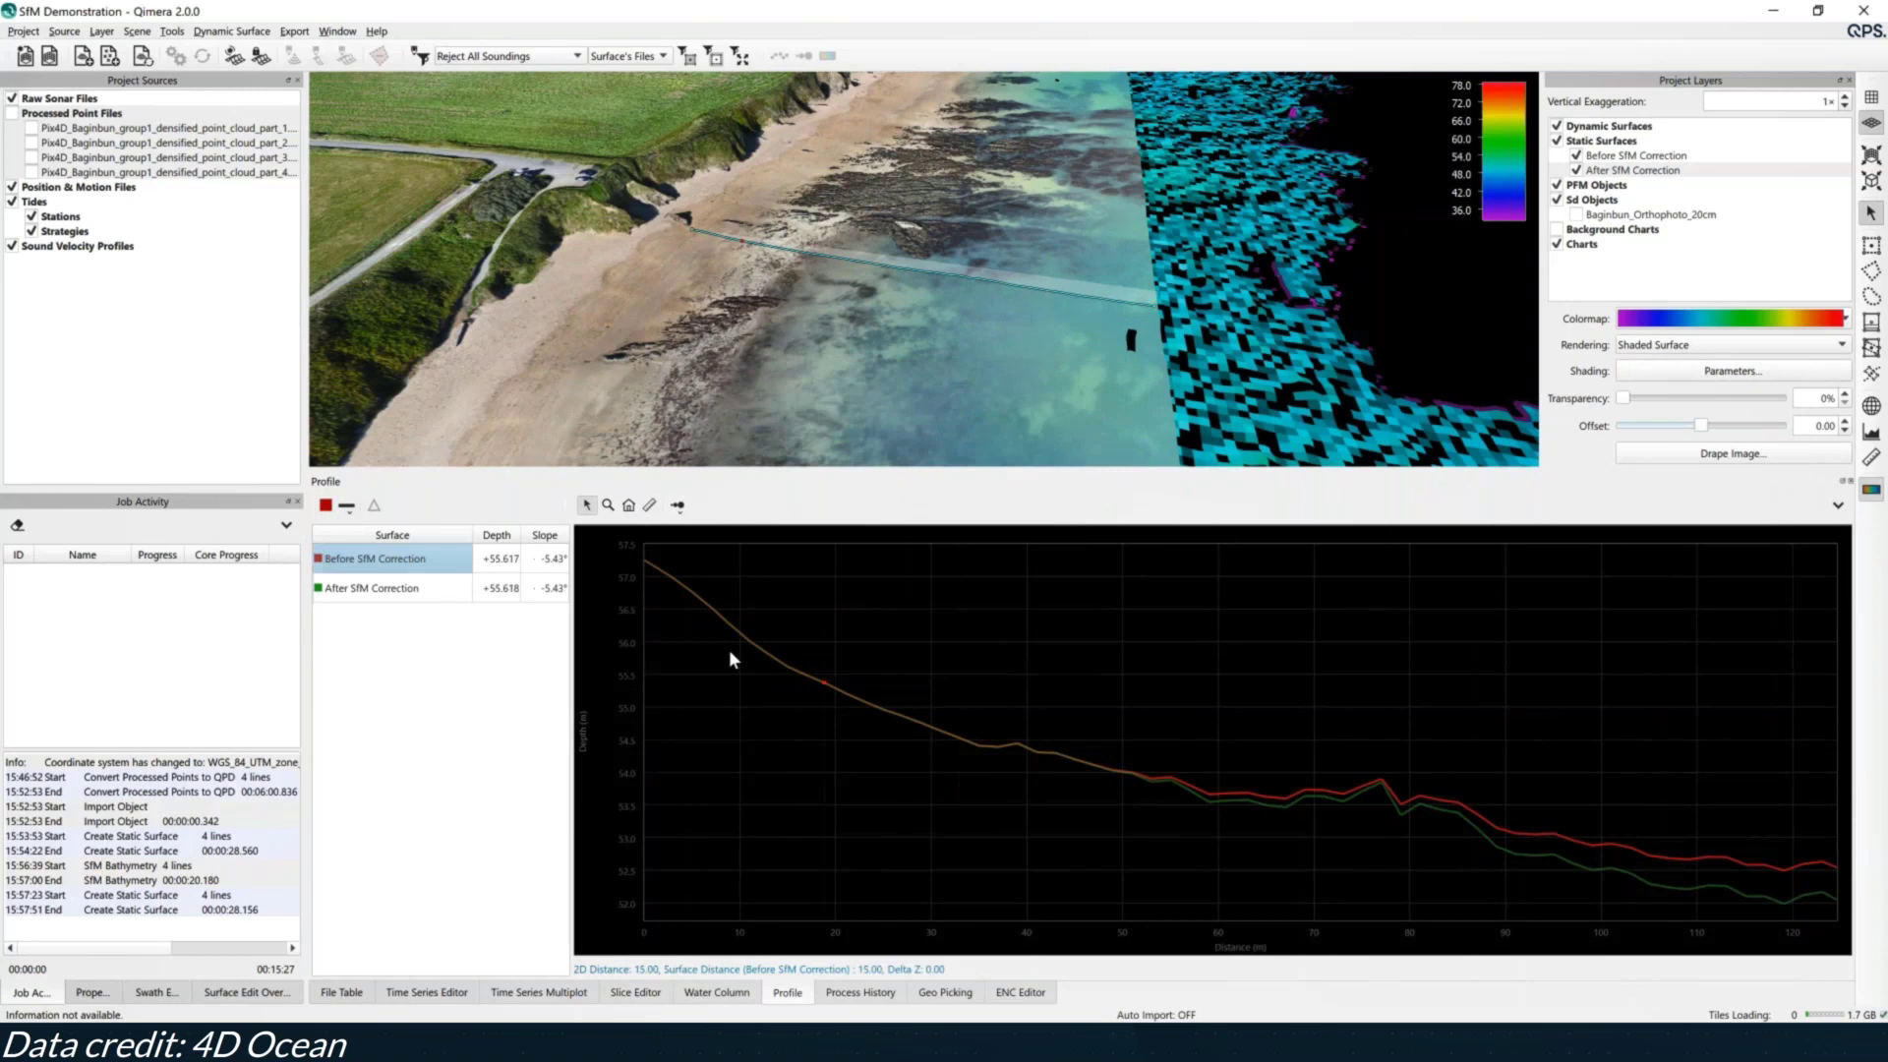
# Compare the two profiles by highlighting the After SfM Correction and Before SfM Correction lines alternately
pyautogui.click(432, 593)
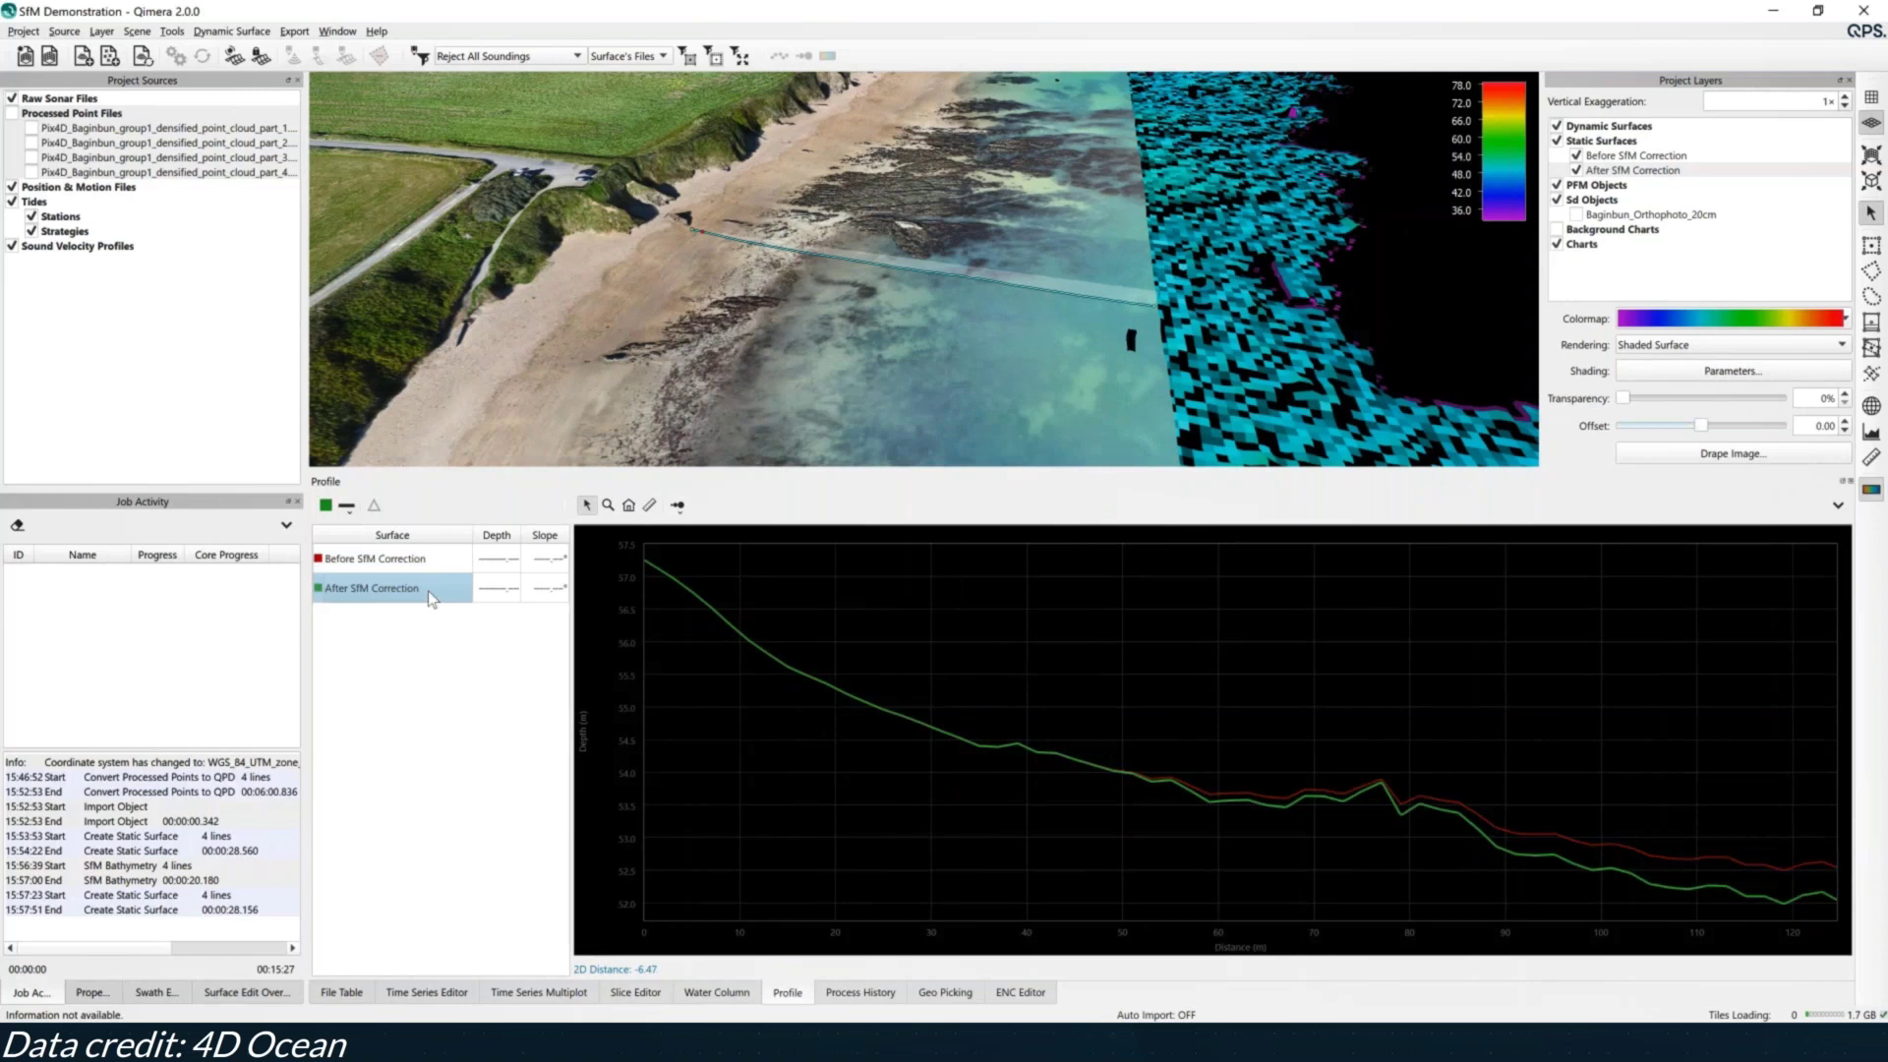
pyautogui.click(438, 561)
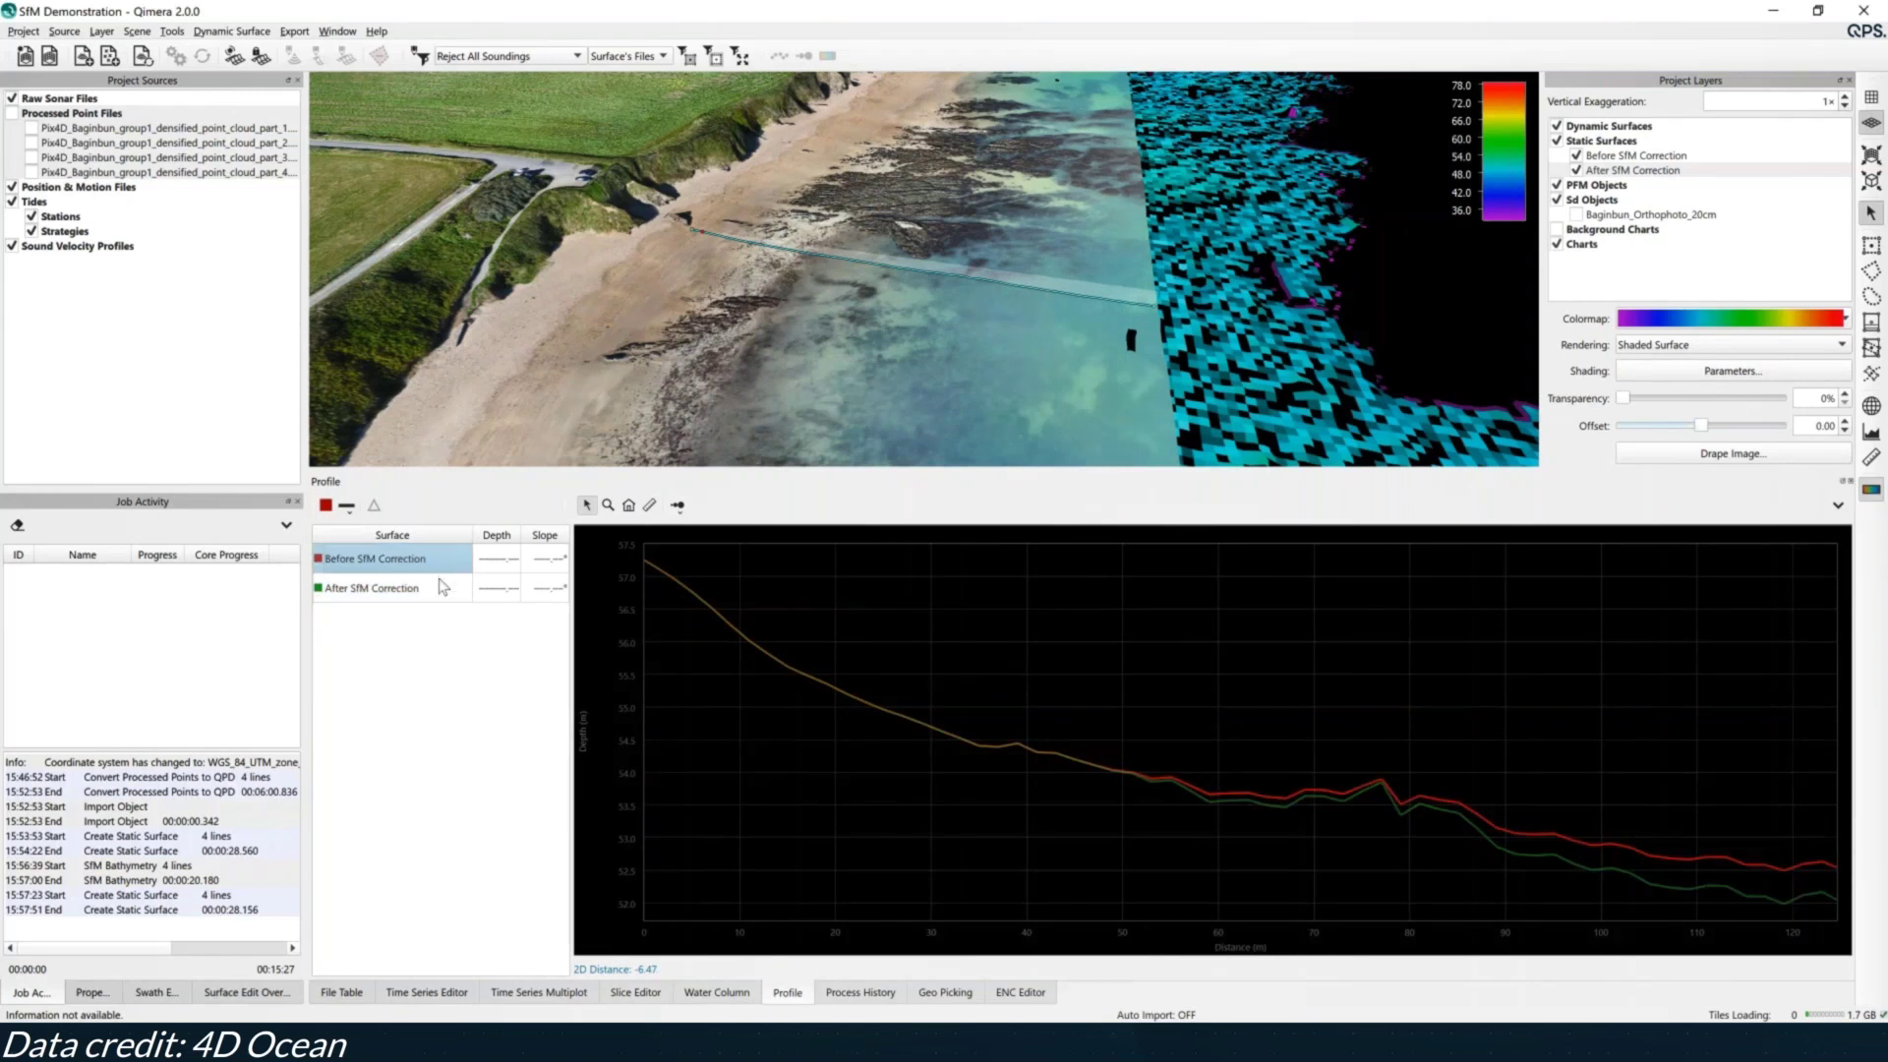
pyautogui.click(454, 590)
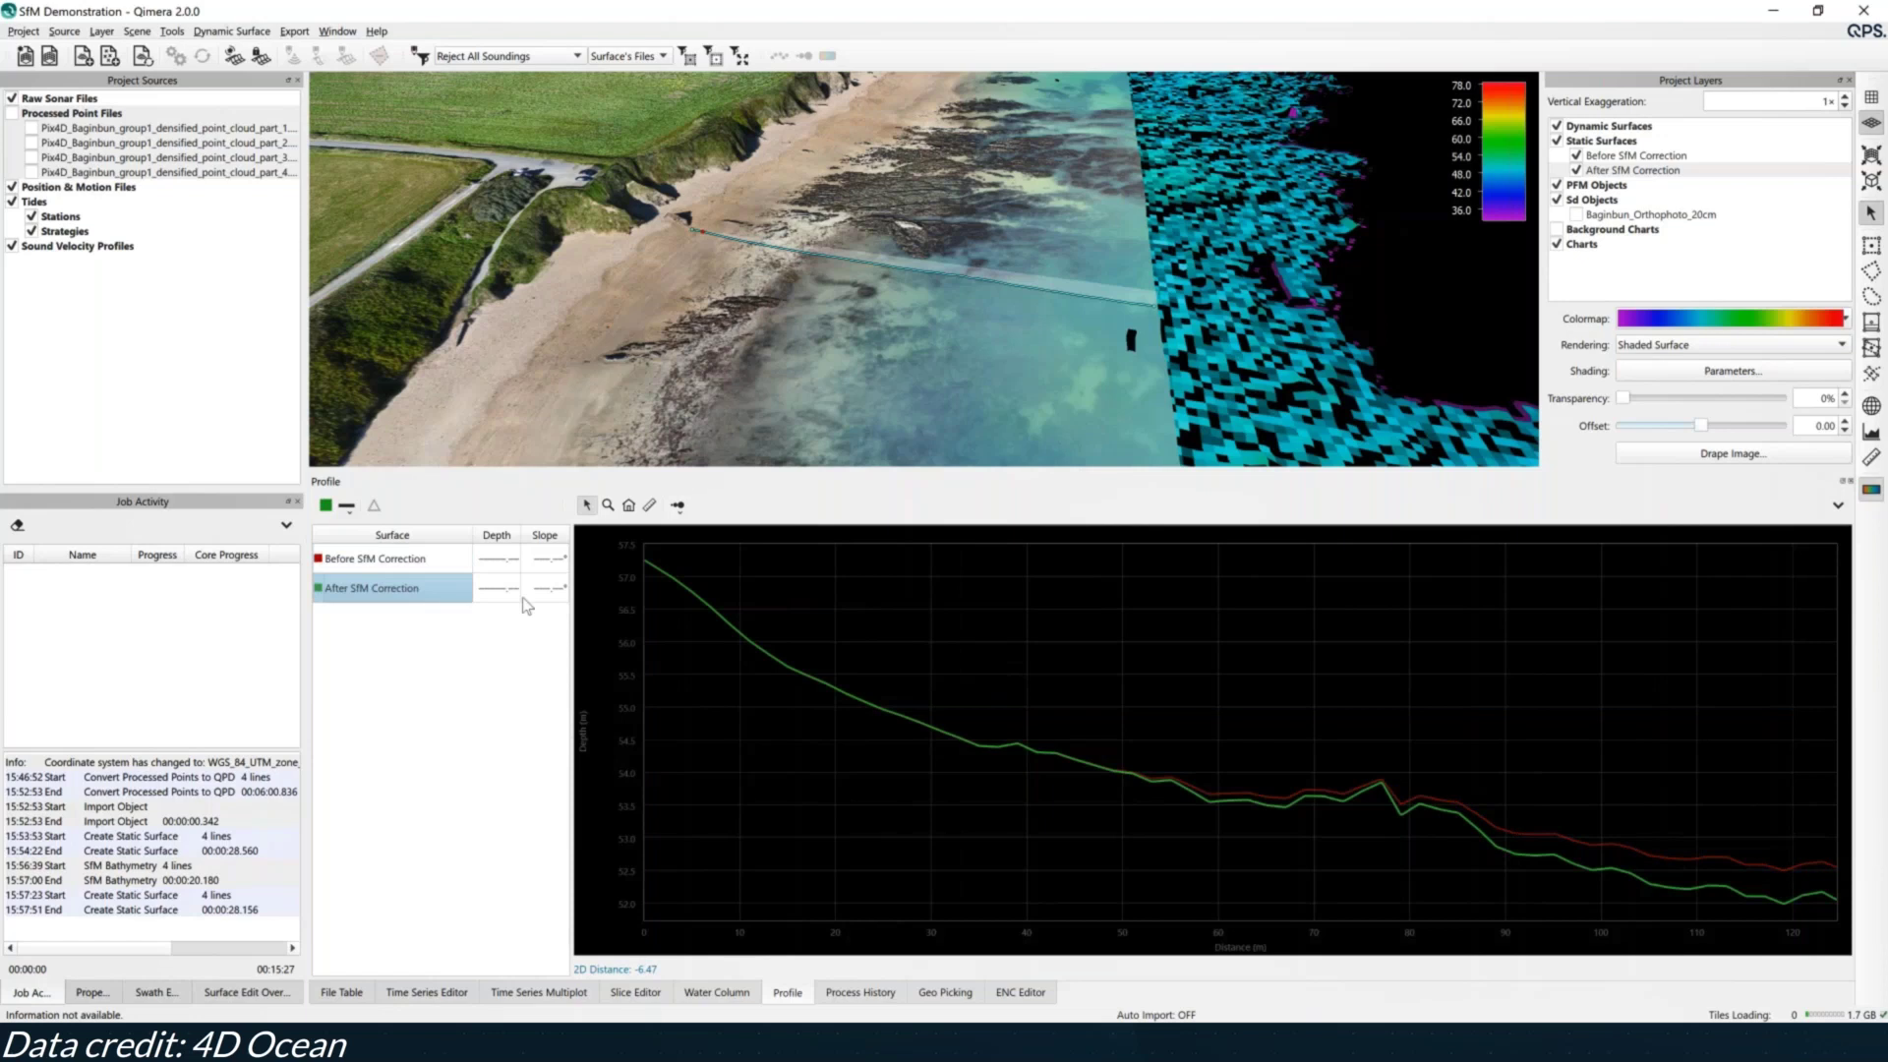